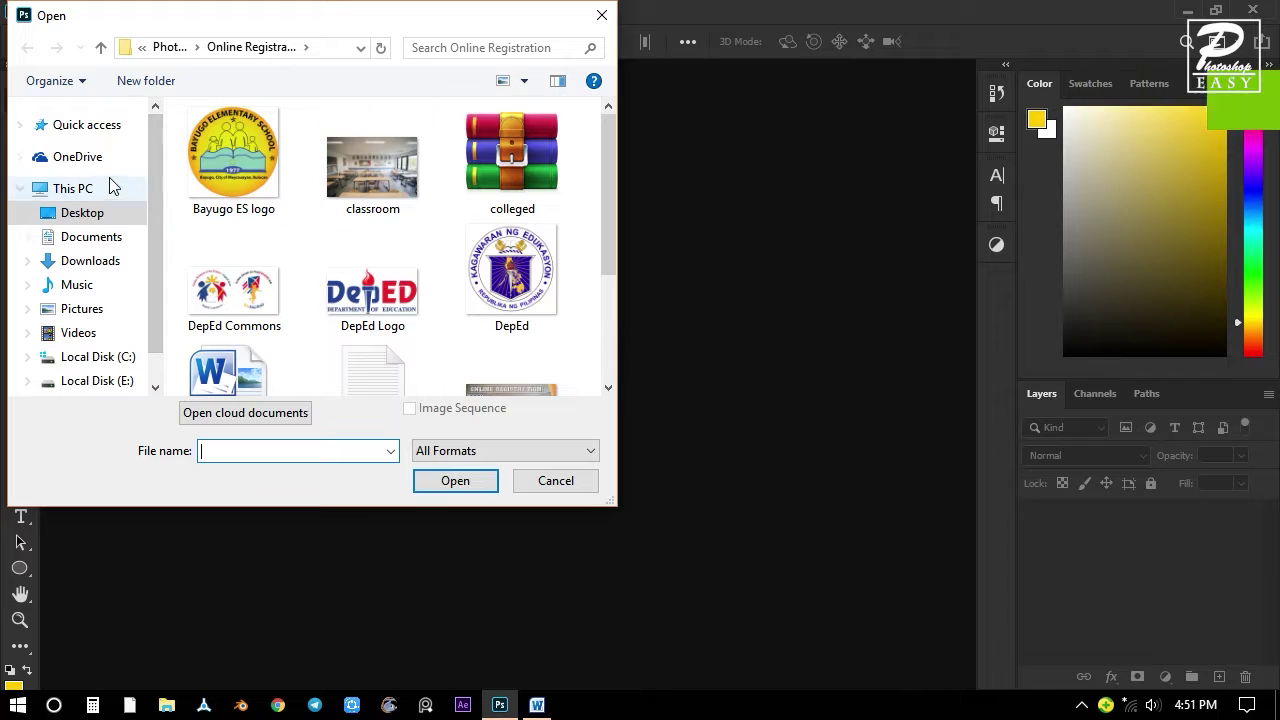
Open the Online Registration JPG from the Documents folder to view the finished banner, and close it again.
left_click(100, 236)
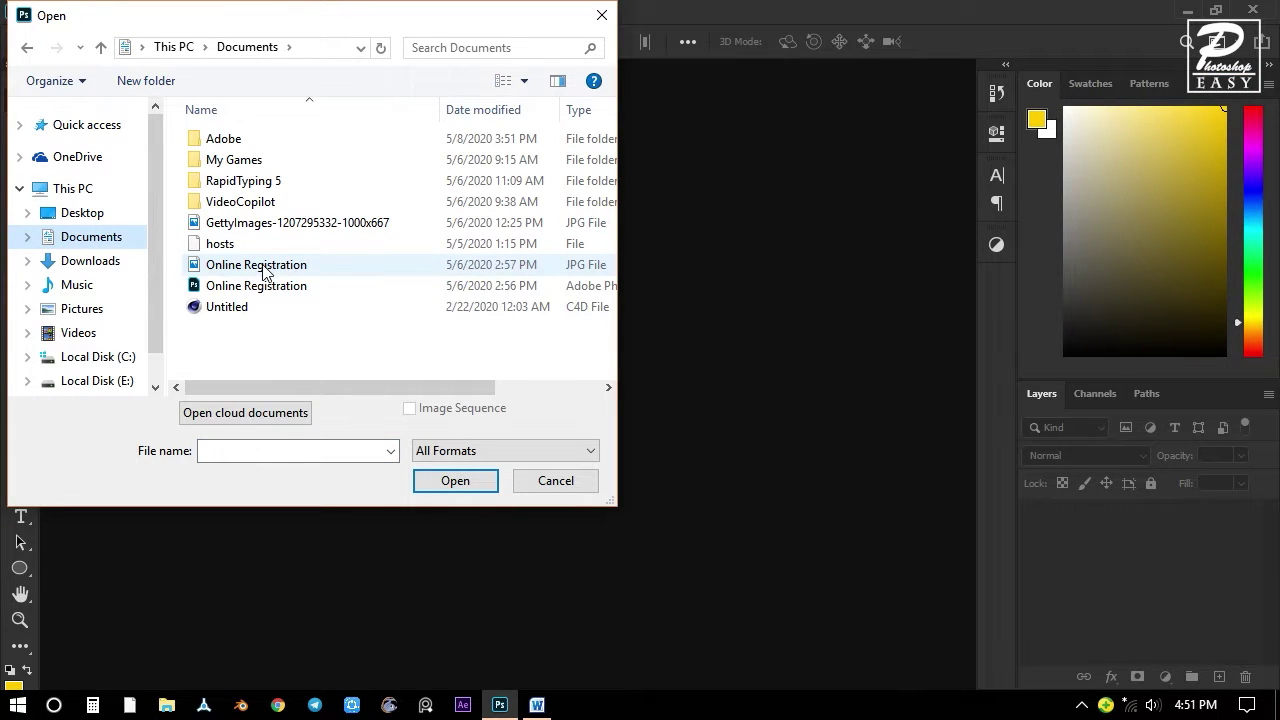
double_click(256, 265)
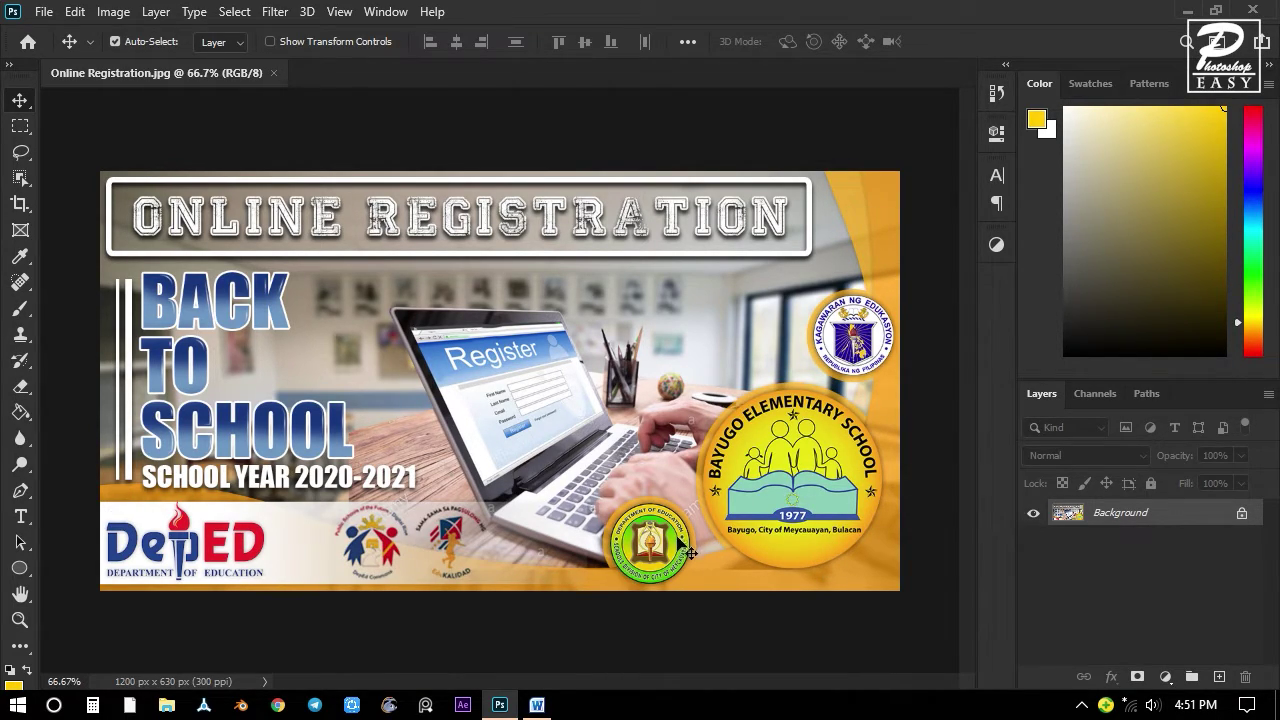
left_click(273, 73)
Create a new blank document 1200 pixels wide and 630 pixels high.
left_click(44, 12)
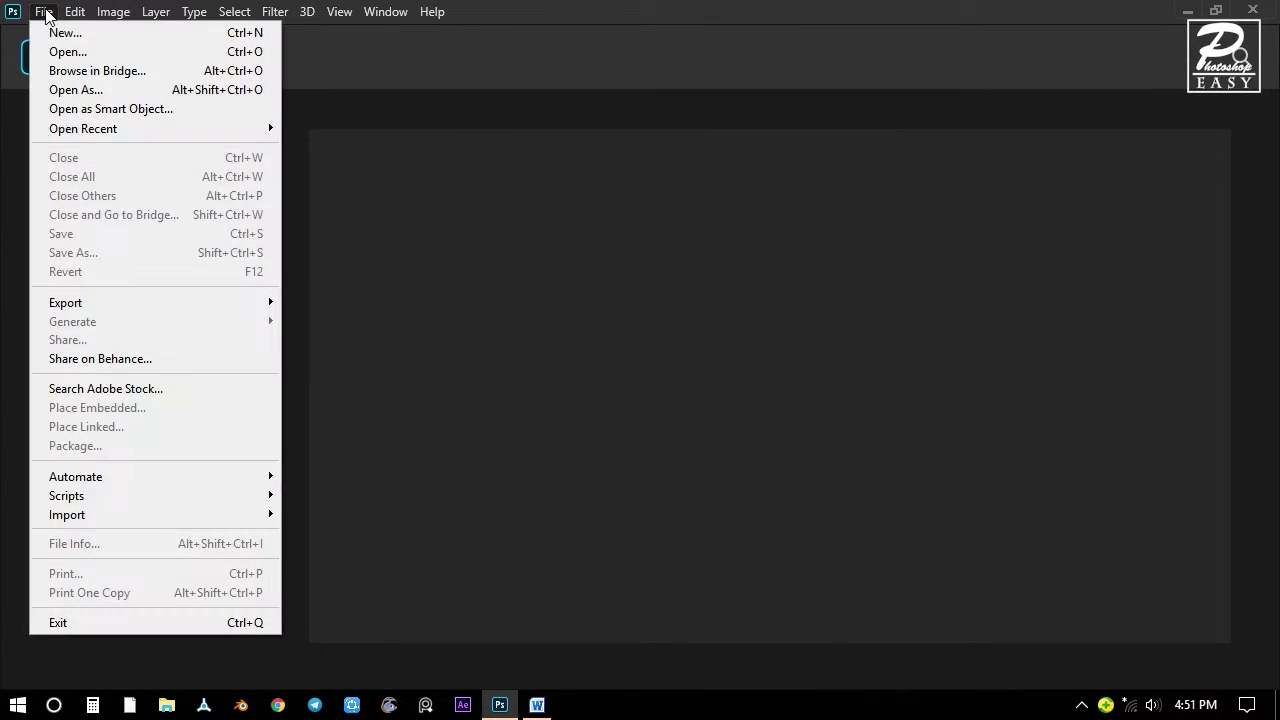
left_click(60, 33)
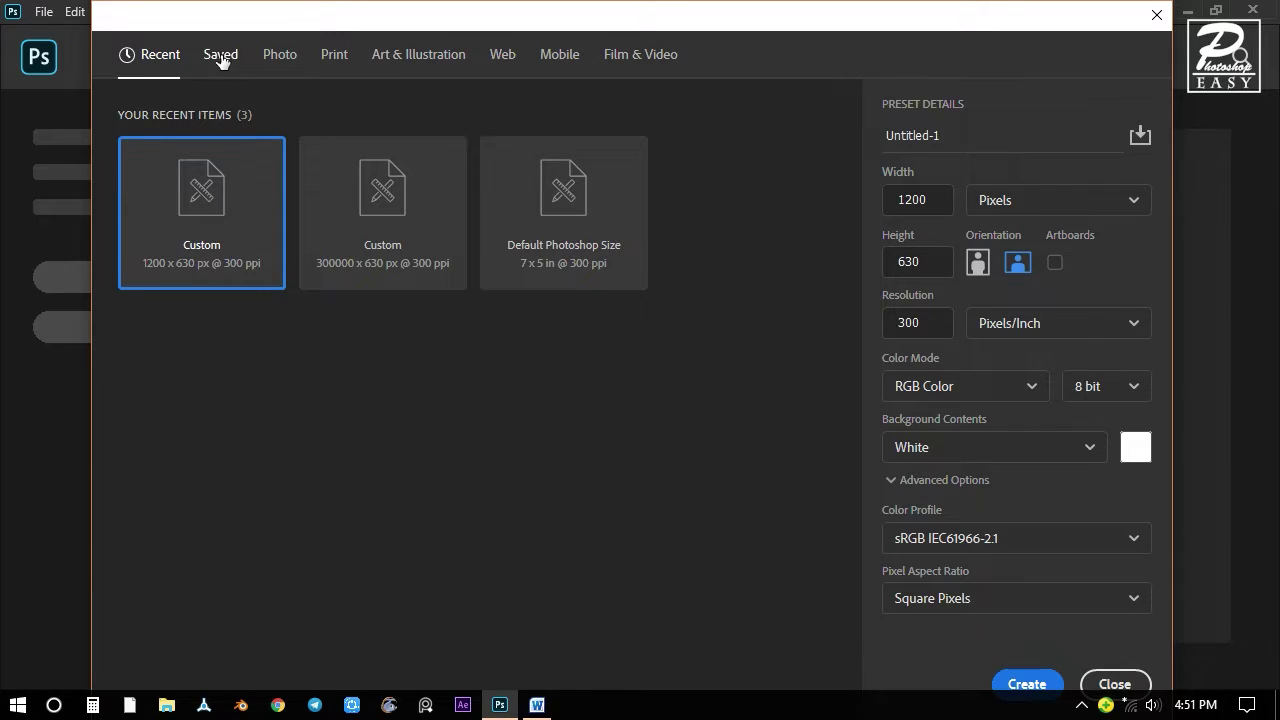
left_click(938, 199)
type("1200")
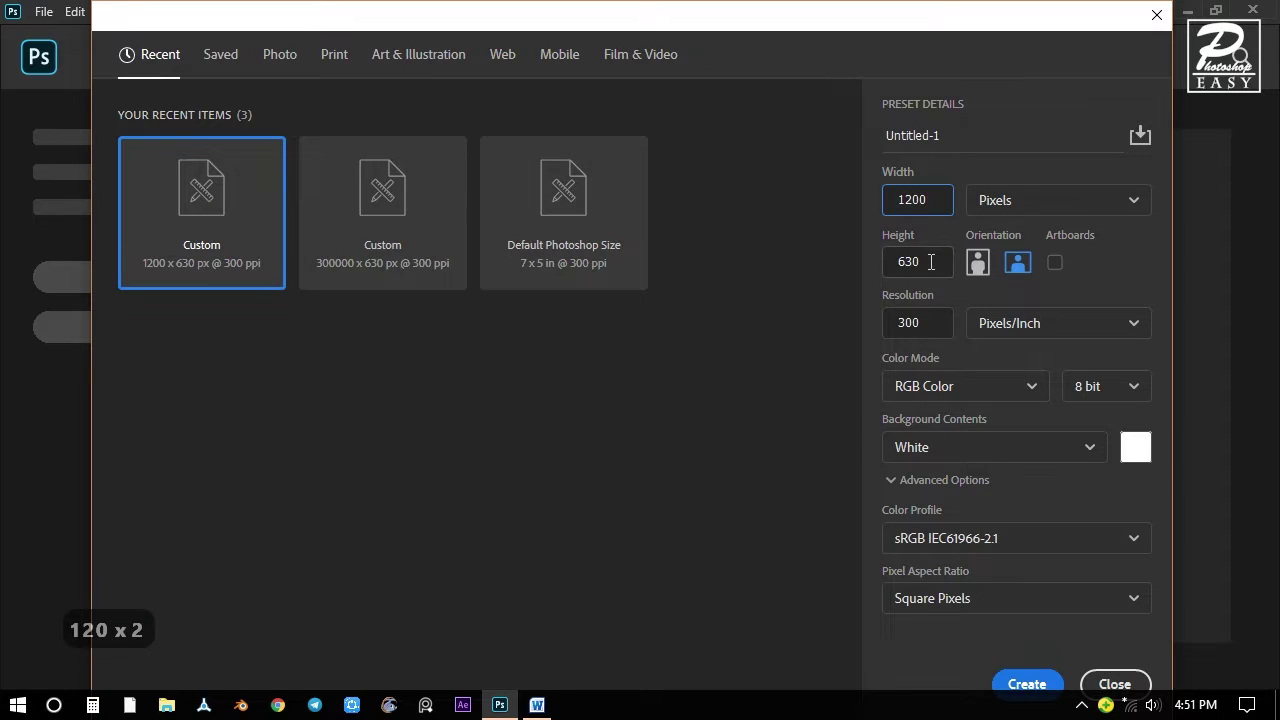
left_click(931, 261)
type("630")
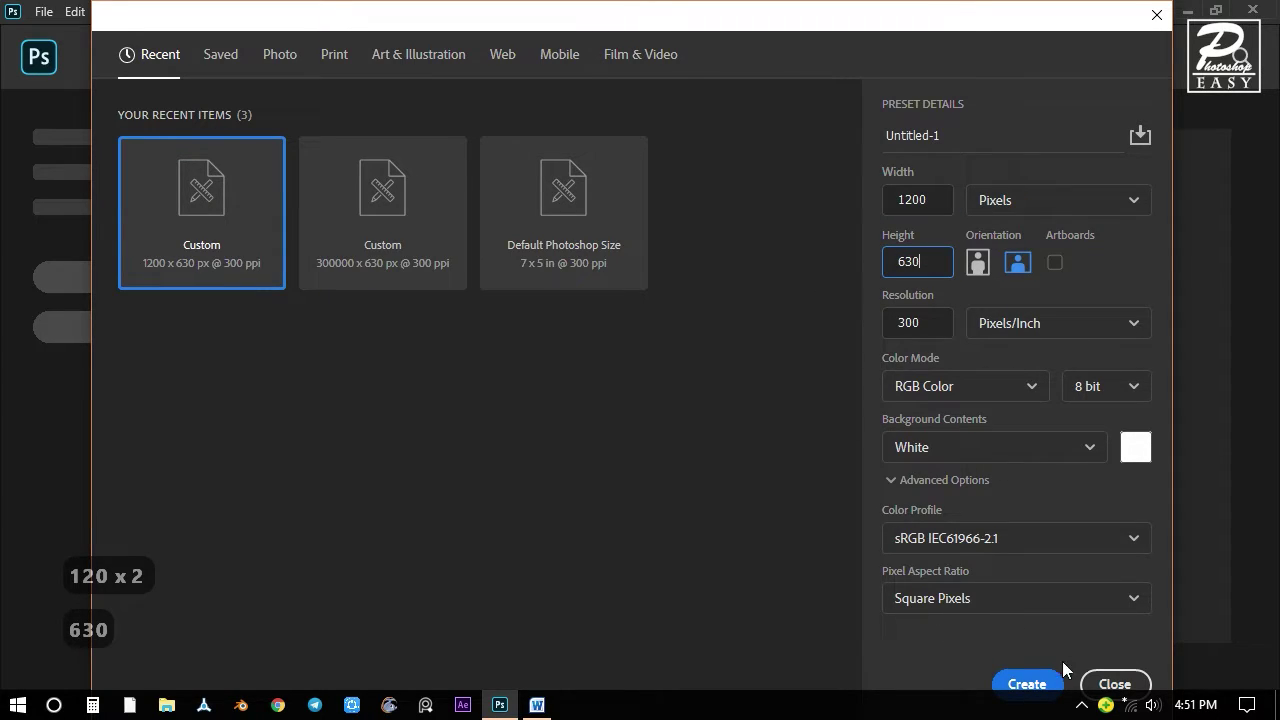
left_click(1027, 684)
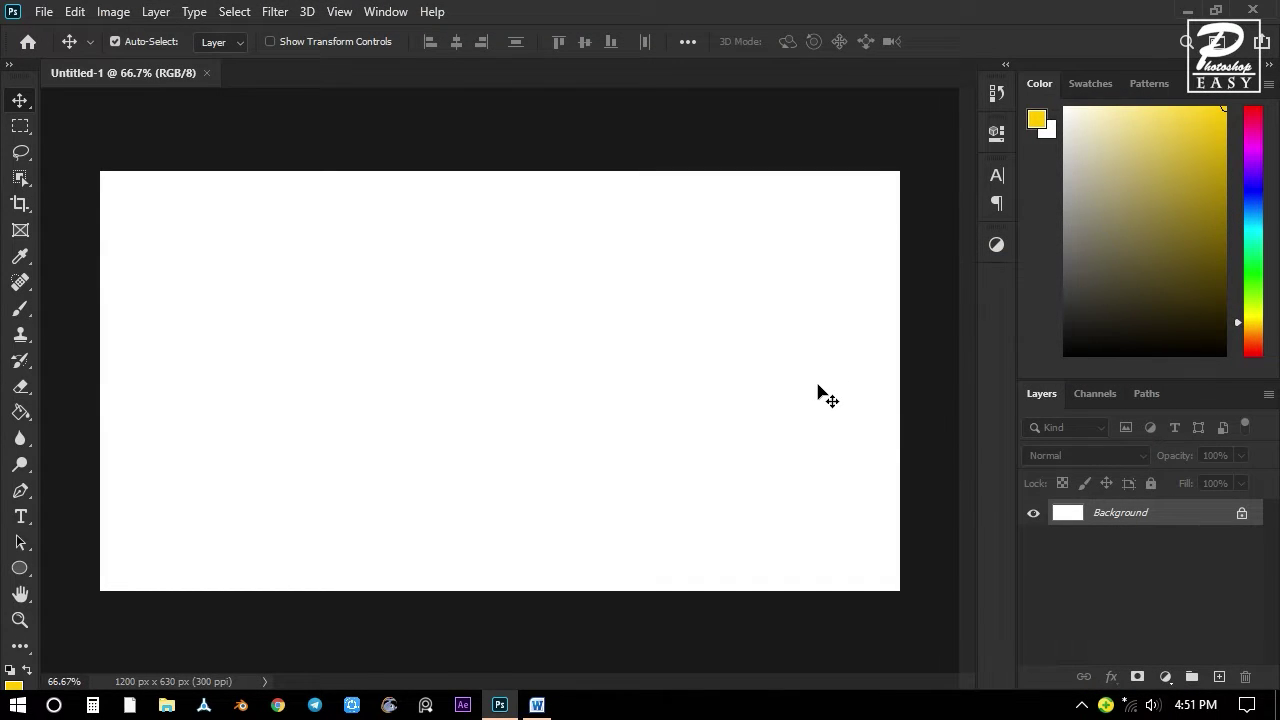
Place the classroom image from the desktop's Online Registration folder as an embedded object and scale it to about 125% to cover the canvas.
left_click(44, 11)
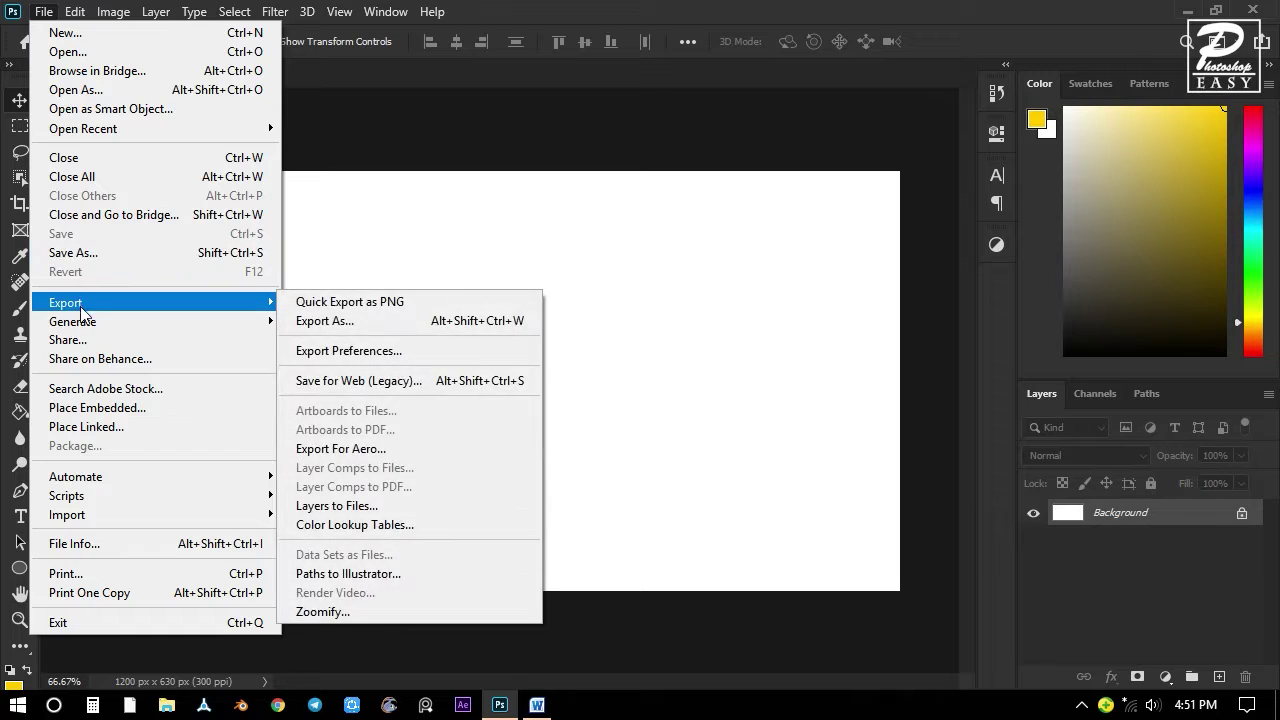
left_click(114, 412)
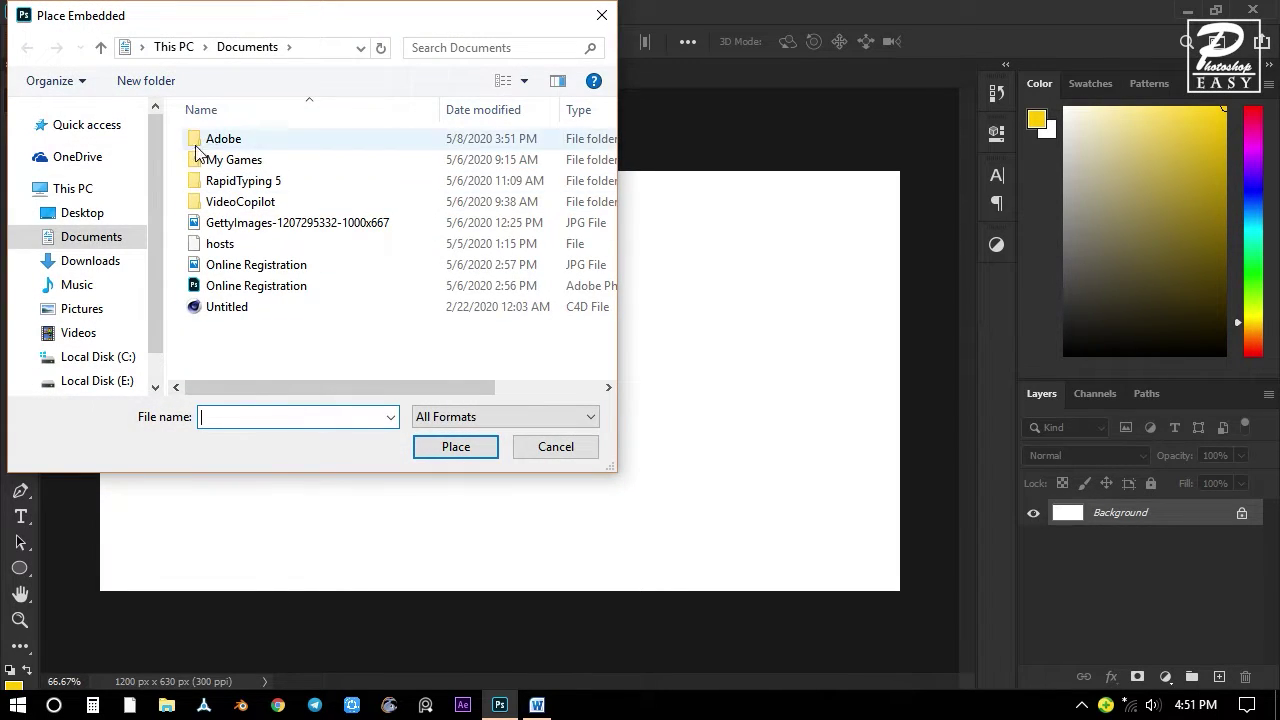
left_click(85, 214)
double_click(205, 175)
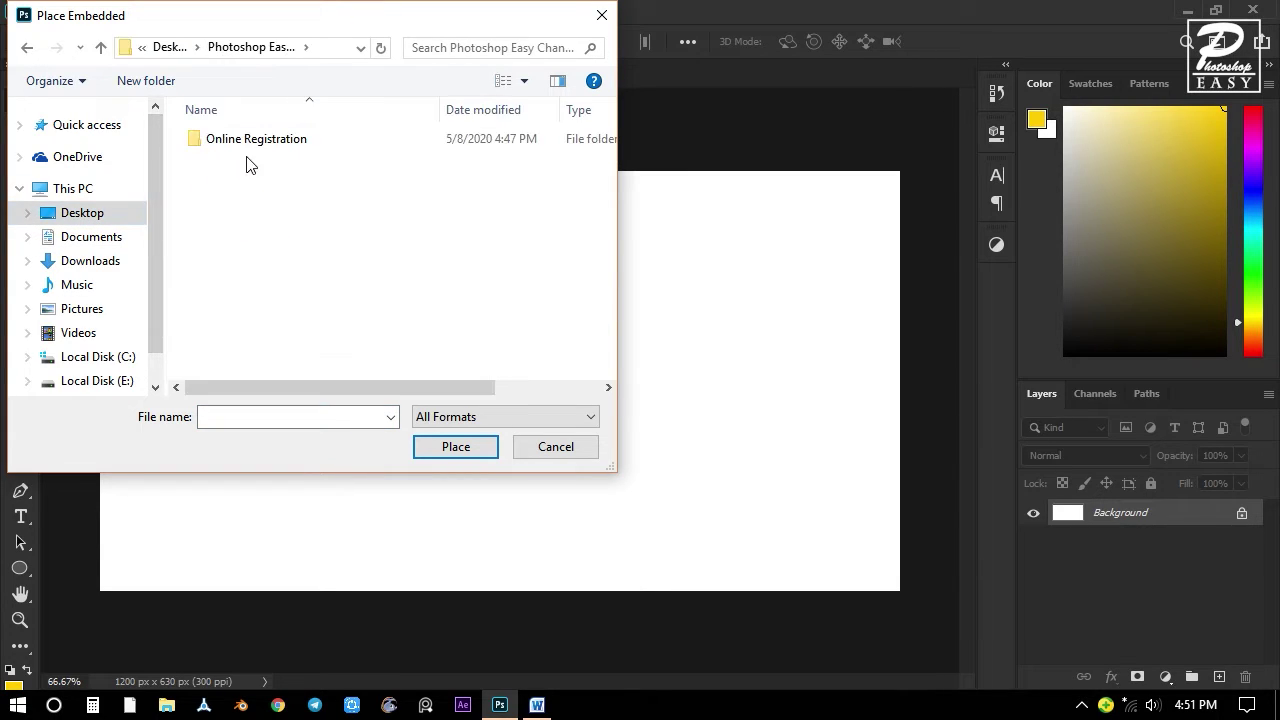
double_click(242, 139)
left_click(343, 175)
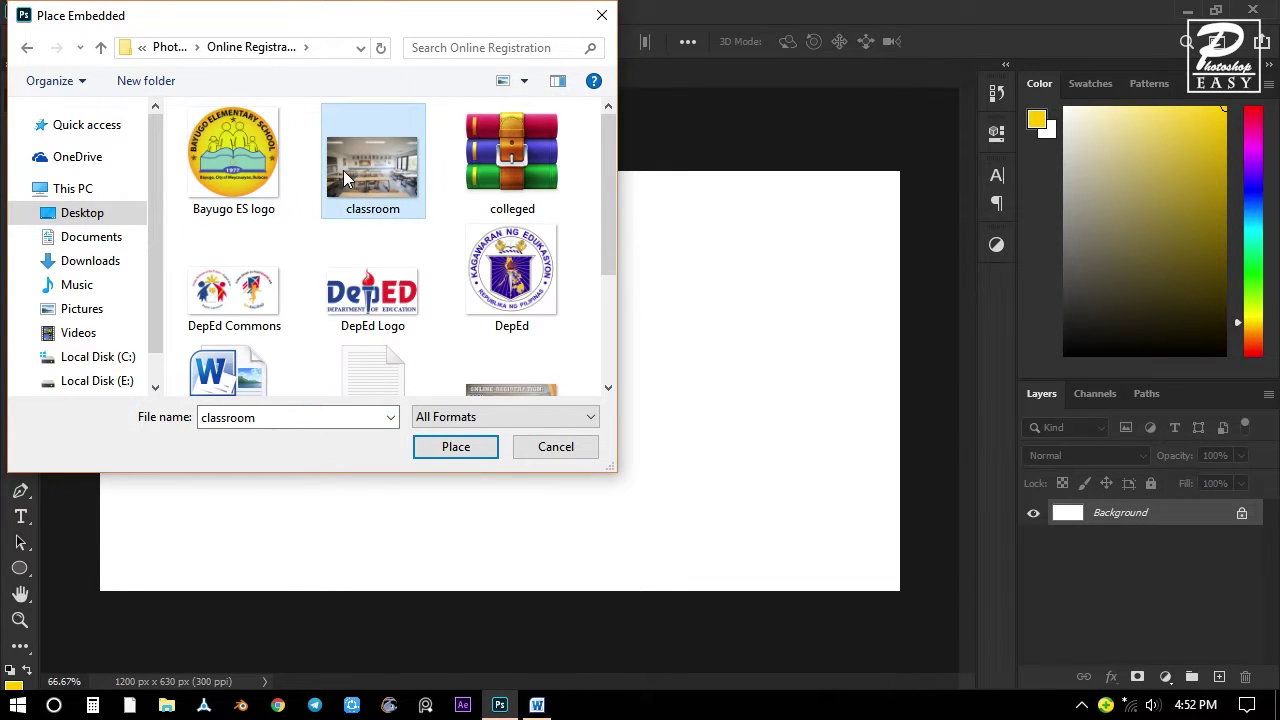
left_click(459, 452)
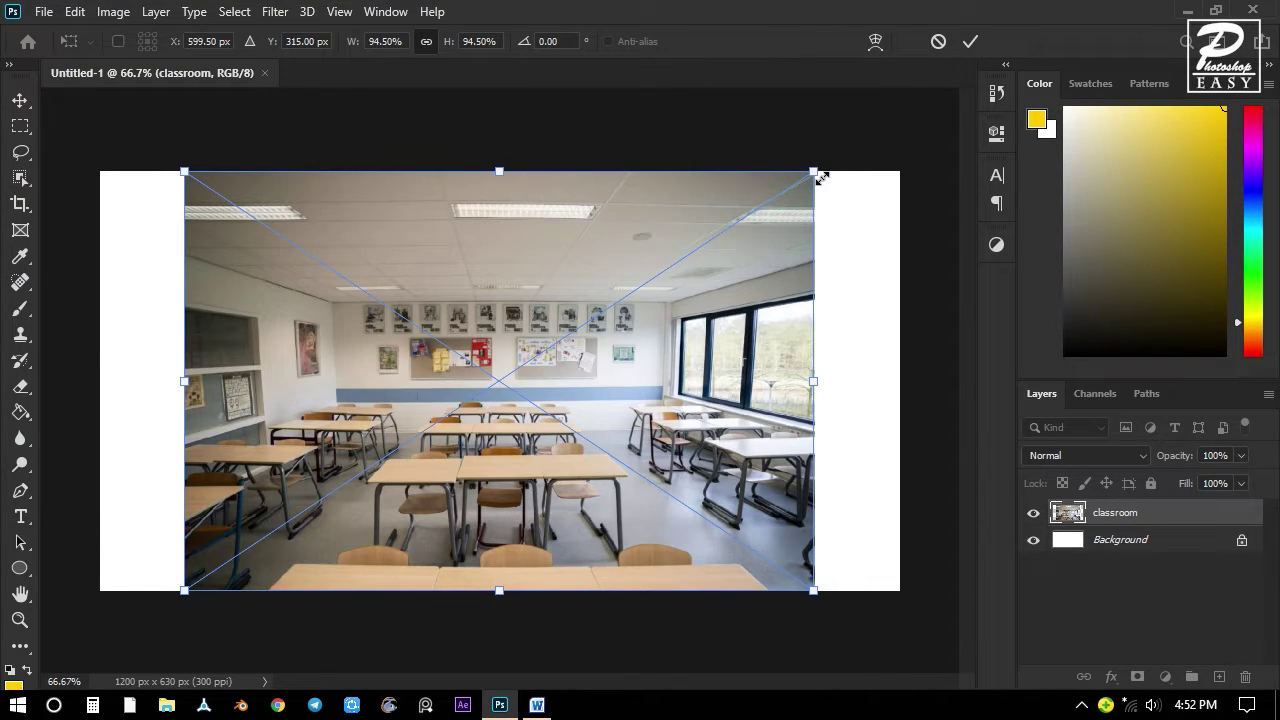
left_click_drag(814, 173, 940, 143)
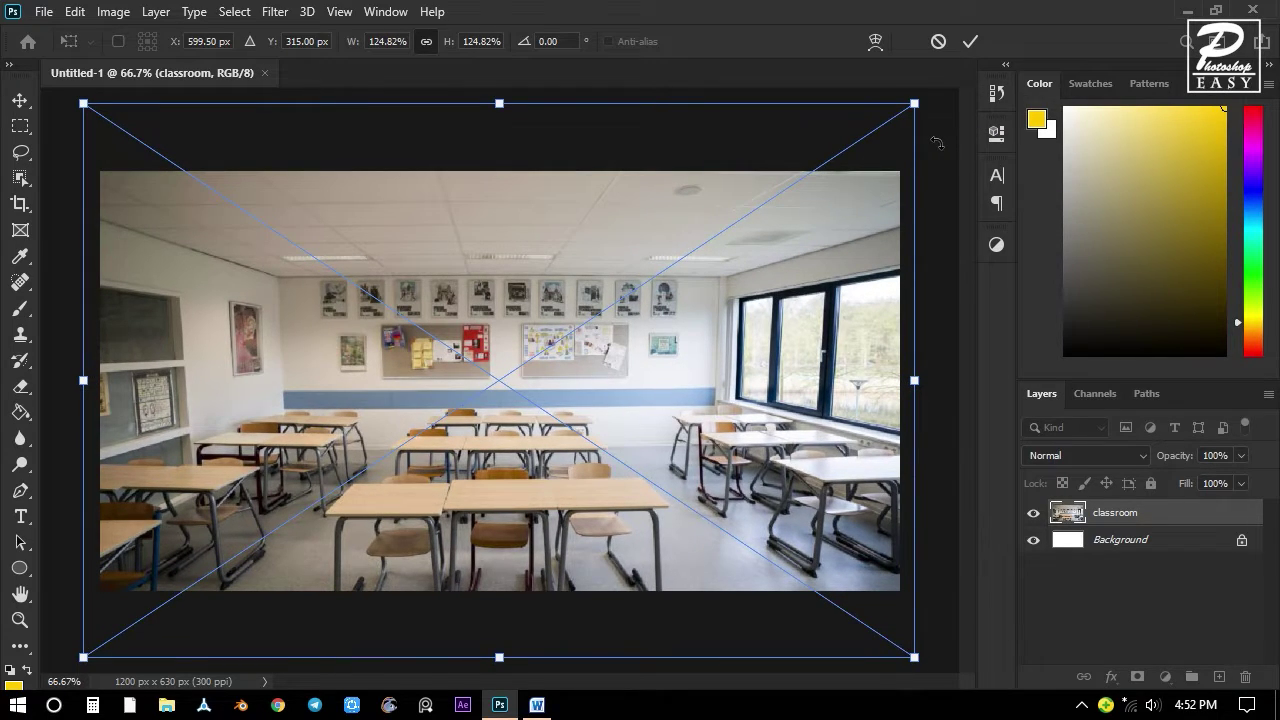
key("ctrl+Return")
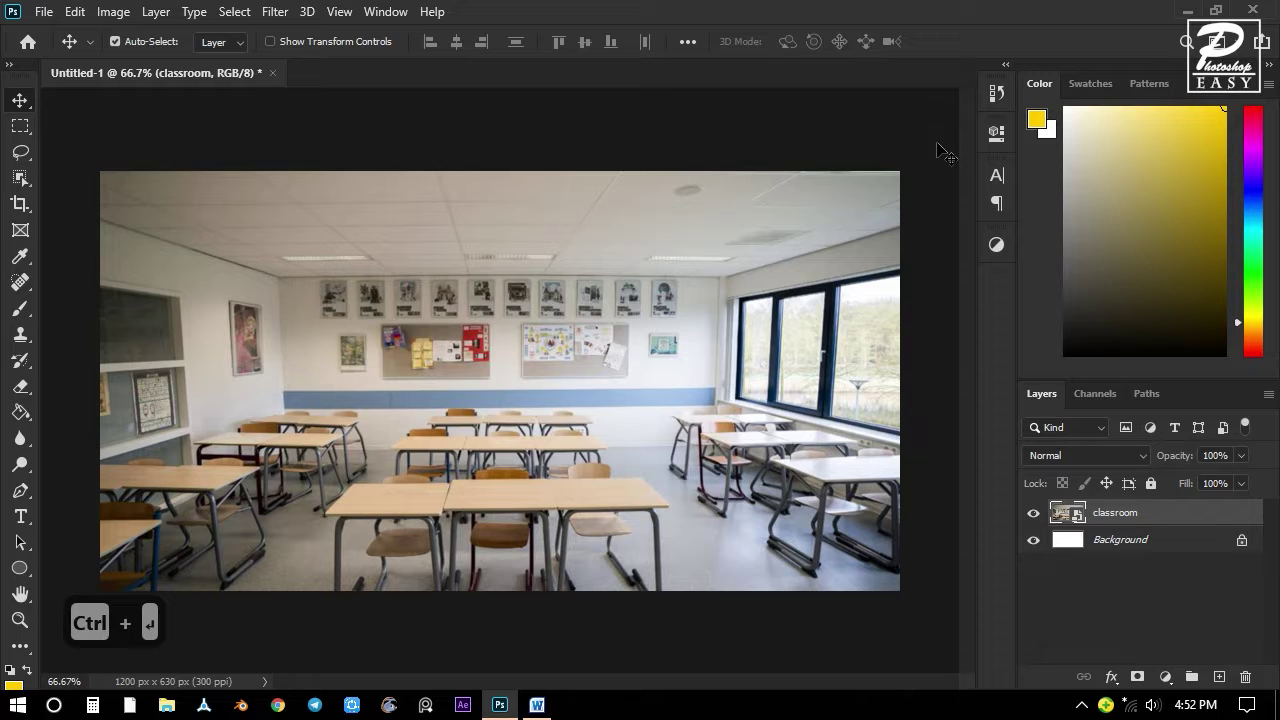
Delete the white Background layer beneath the classroom image.
scroll(594, 322, "down", 4)
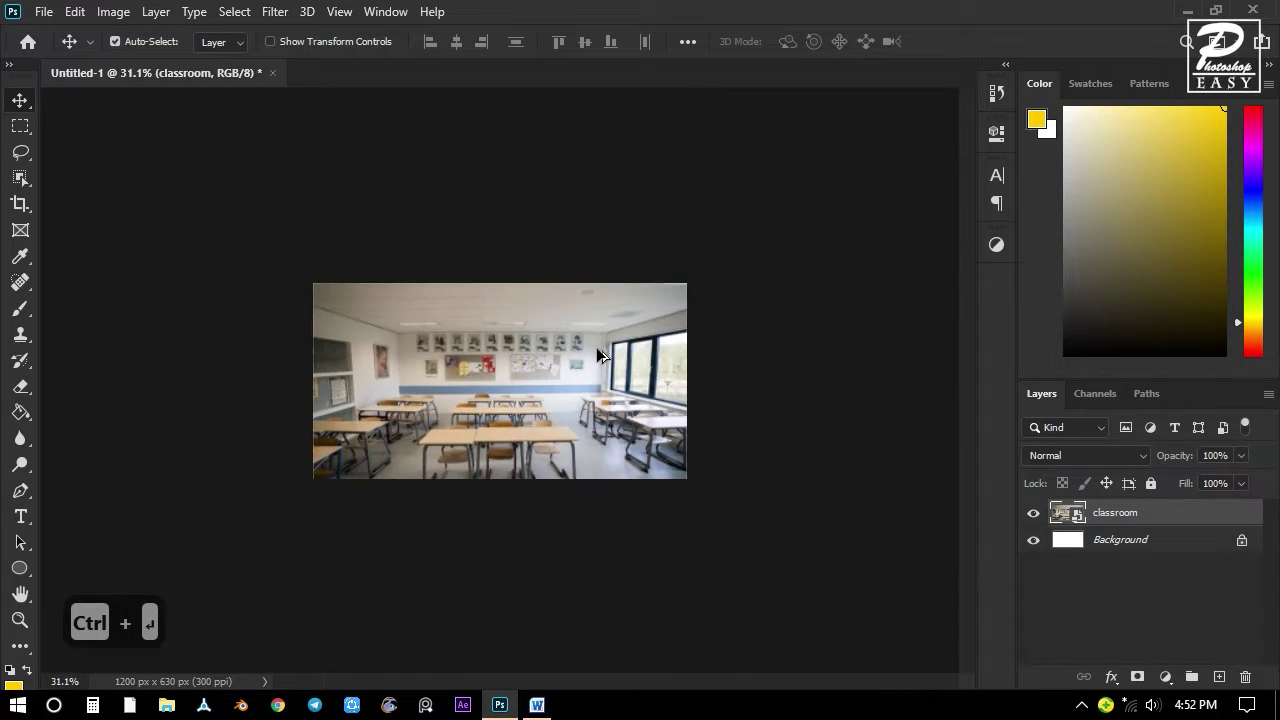
scroll(596, 347, "down", 2)
scroll(537, 352, "up", 4)
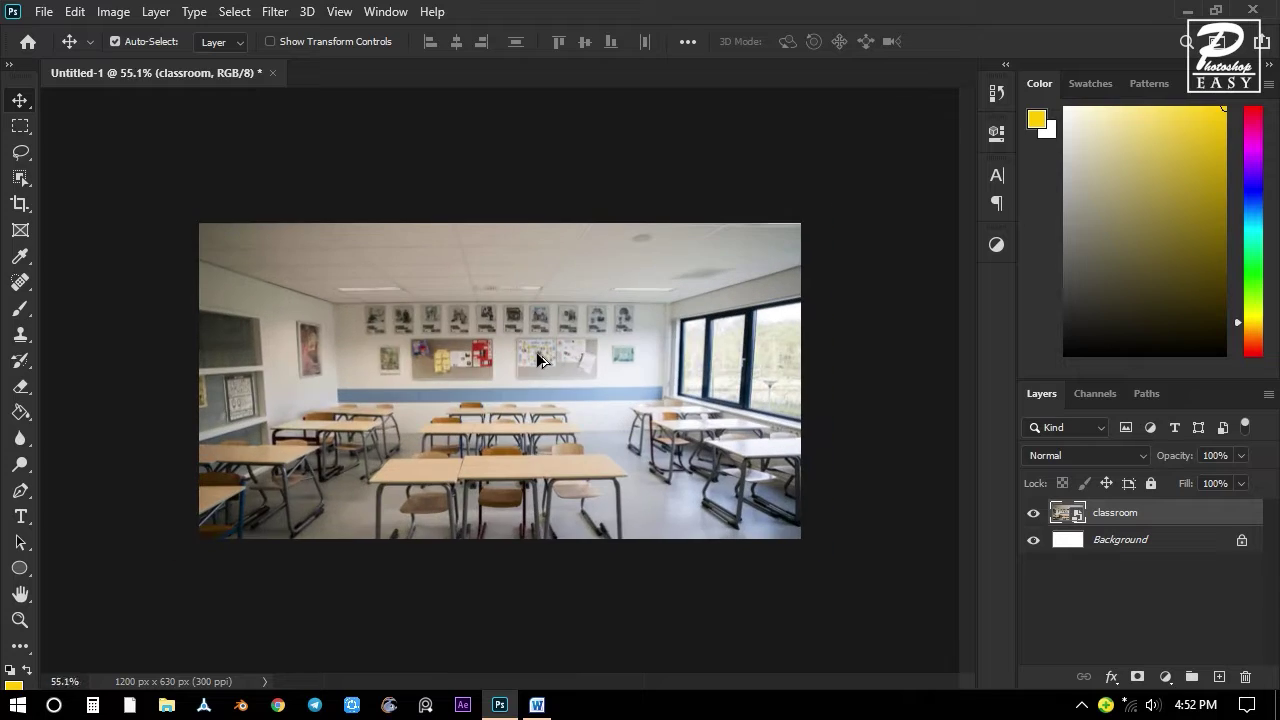
scroll(536, 352, "up", 1)
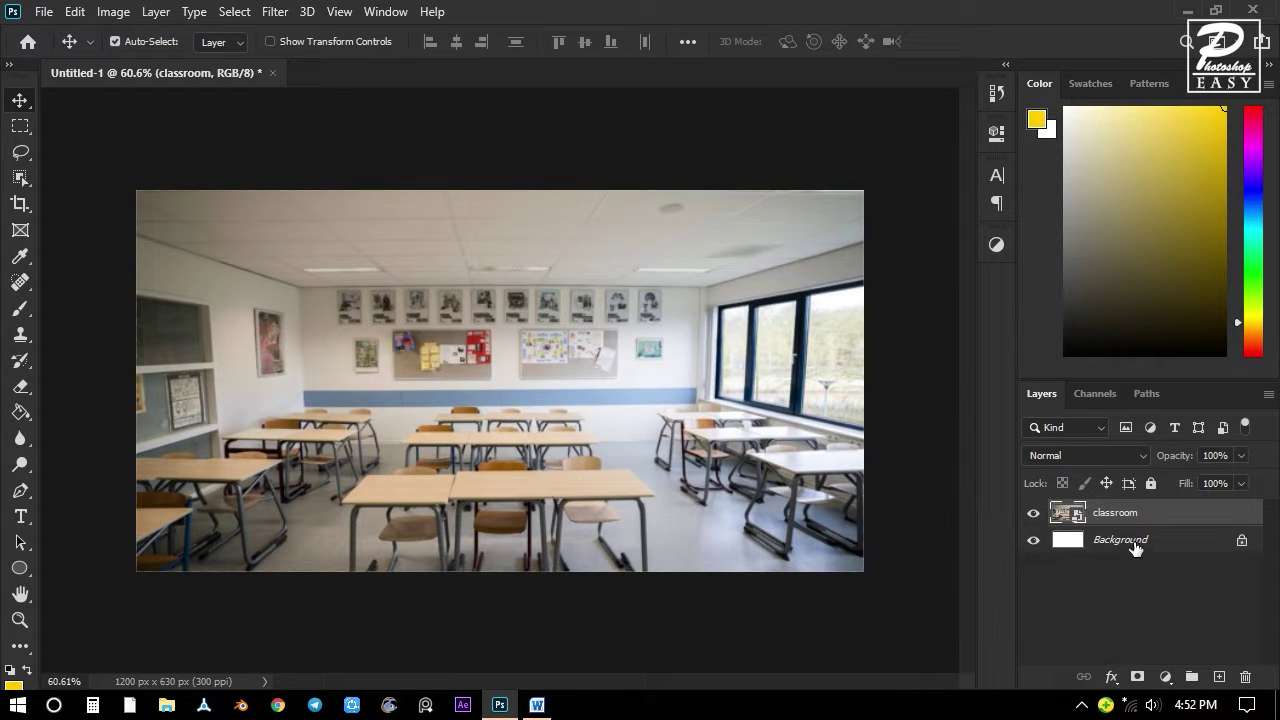
left_click_drag(1135, 548, 1246, 677)
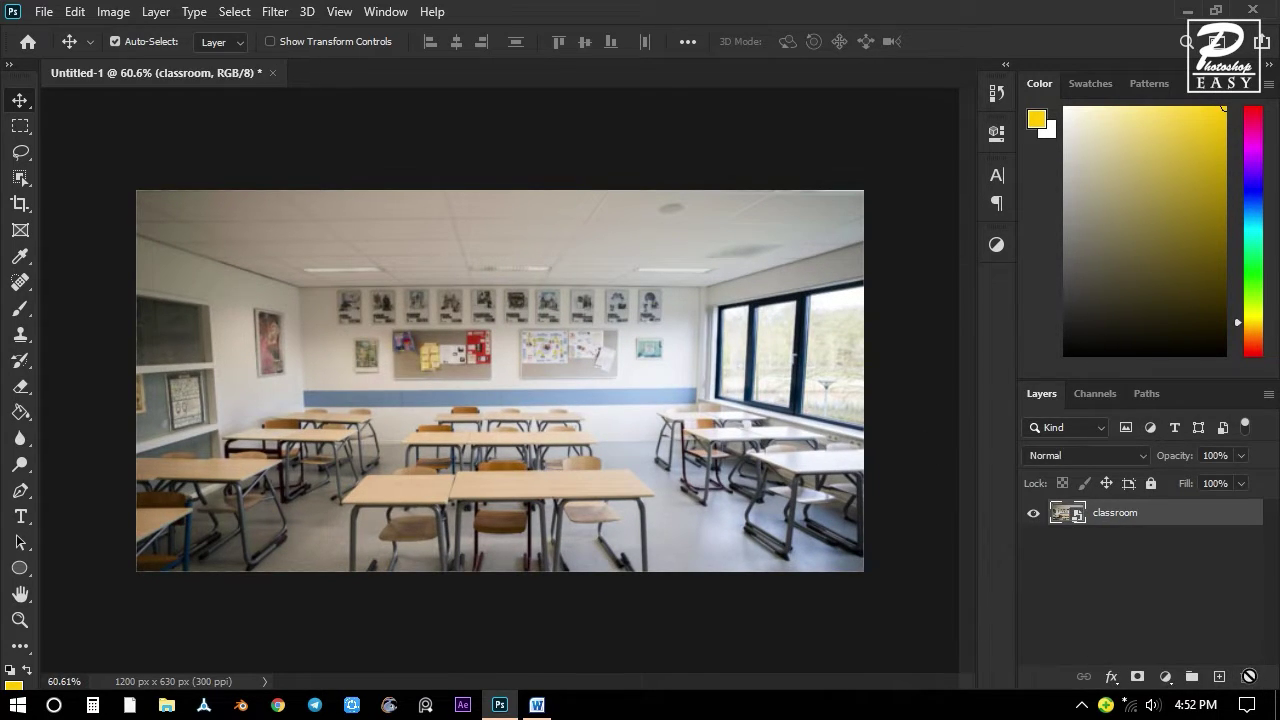
Rasterize the classroom layer.
left_click(1144, 521)
right_click(1128, 512)
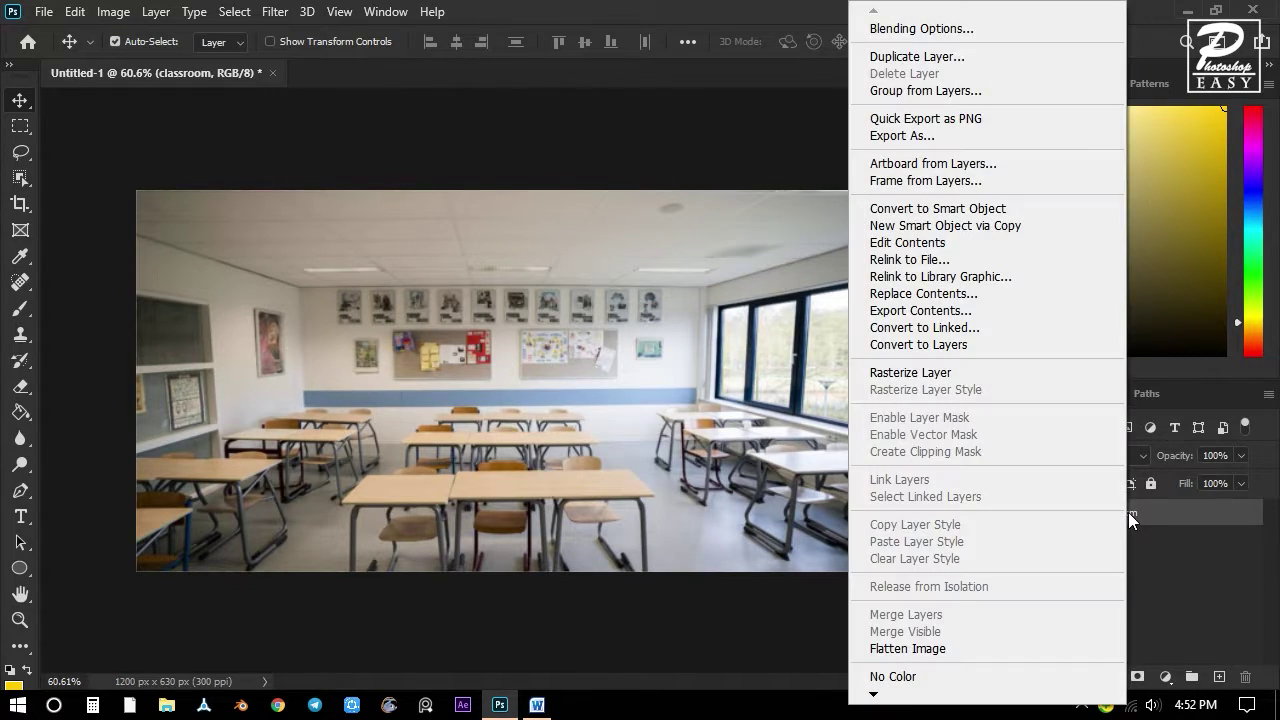
left_click(903, 376)
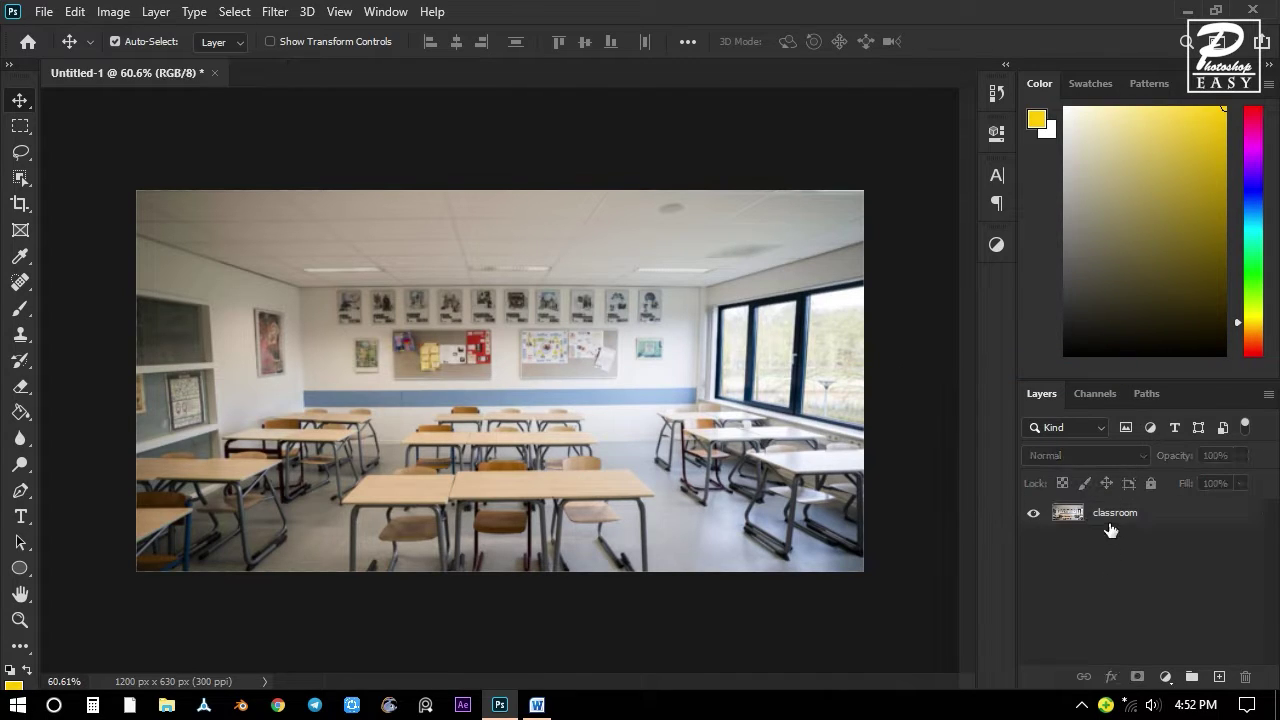
Apply a Lens Blur filter with a radius of 15 to the classroom layer.
left_click(275, 11)
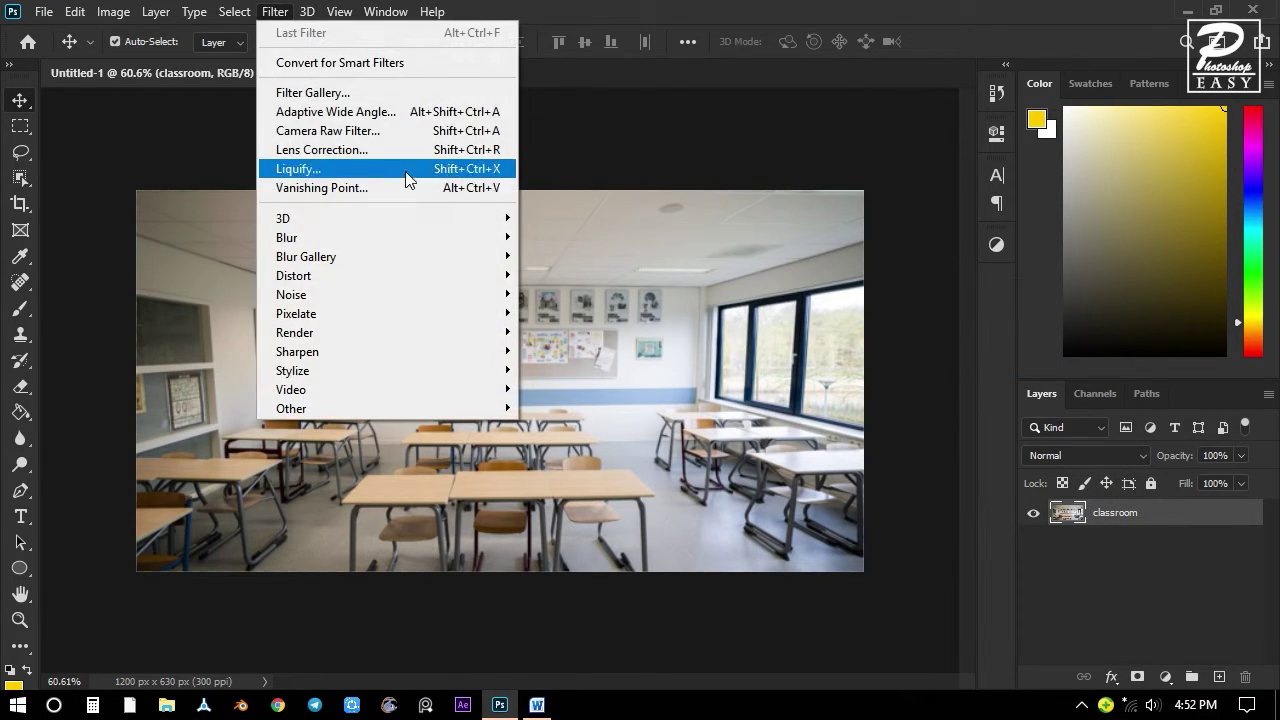
mouse_move(393, 243)
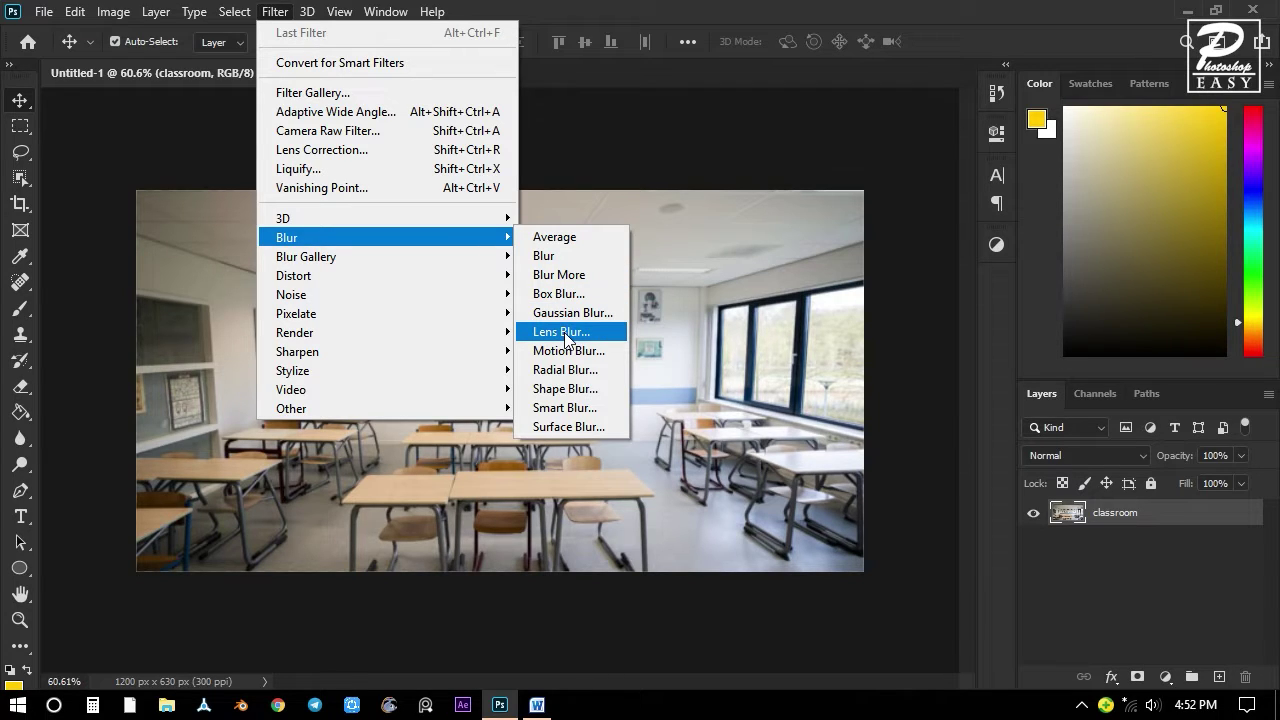
left_click(565, 336)
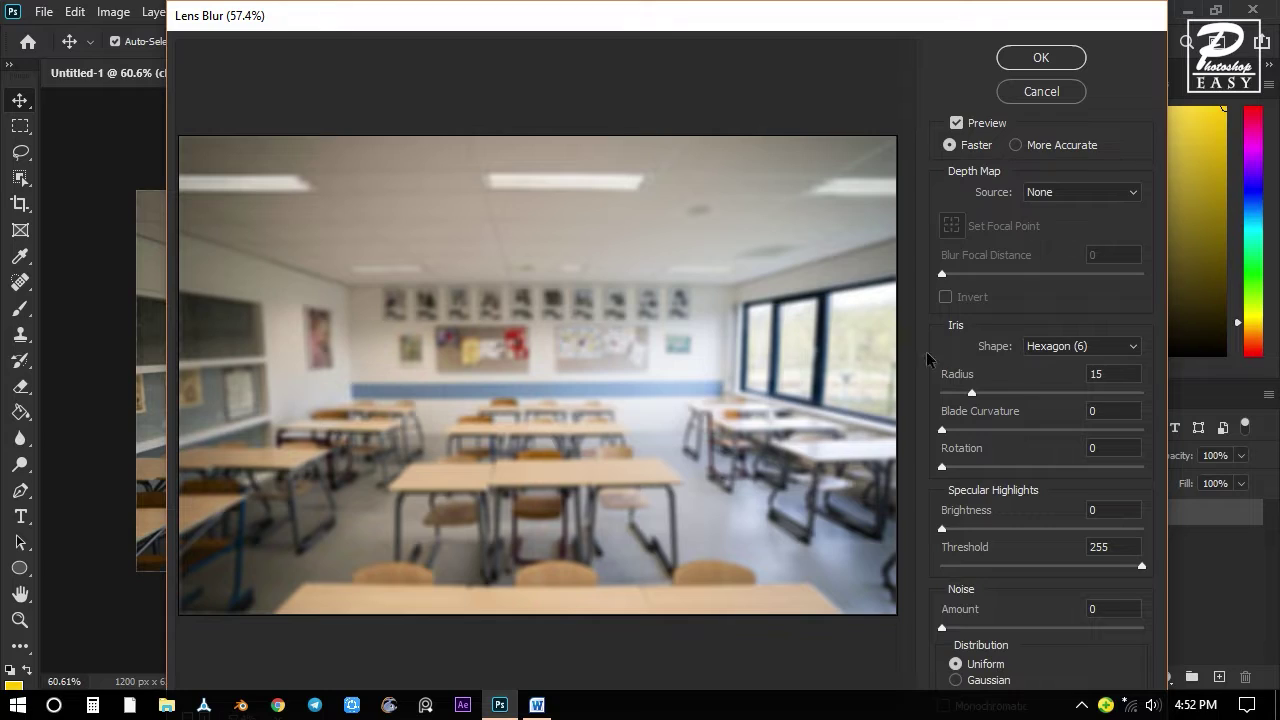
left_click(1095, 374)
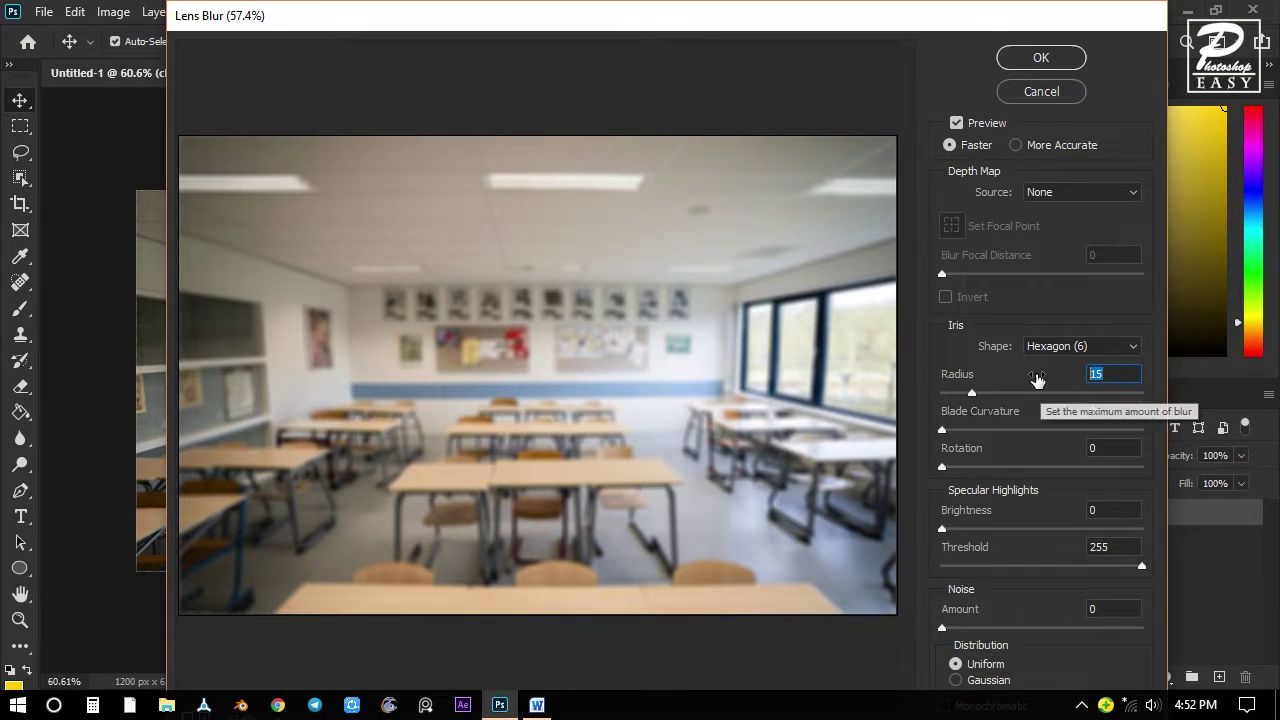
type("1")
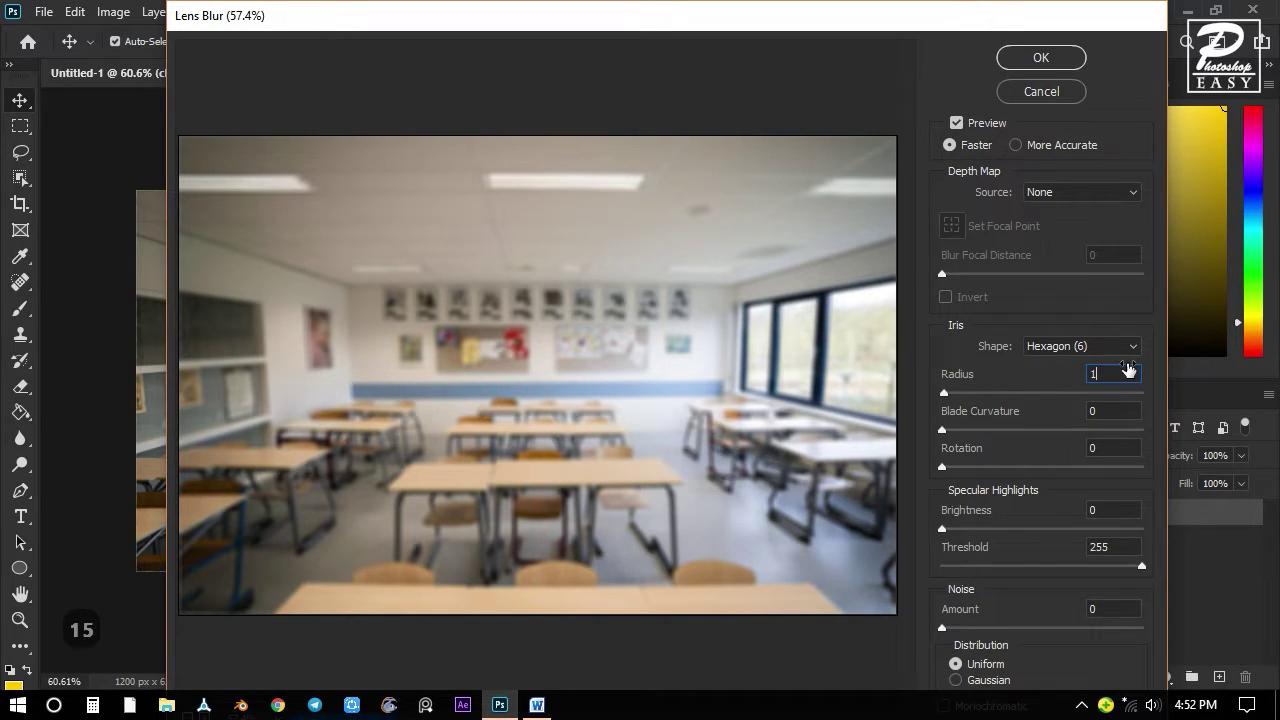
type("5")
left_click(1058, 64)
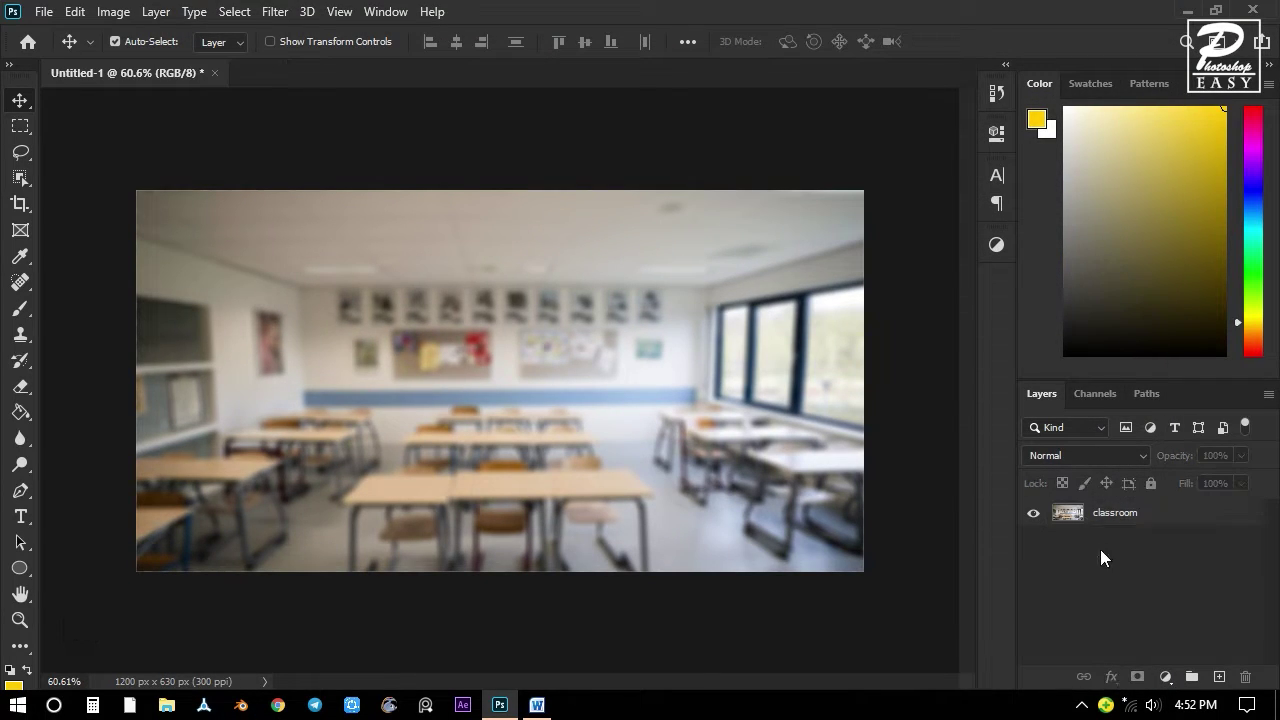
Add a new layer above the classroom image and start a curved Pen path from beyond the canvas's upper-right corner, past the window to the front desks.
left_click(1136, 521)
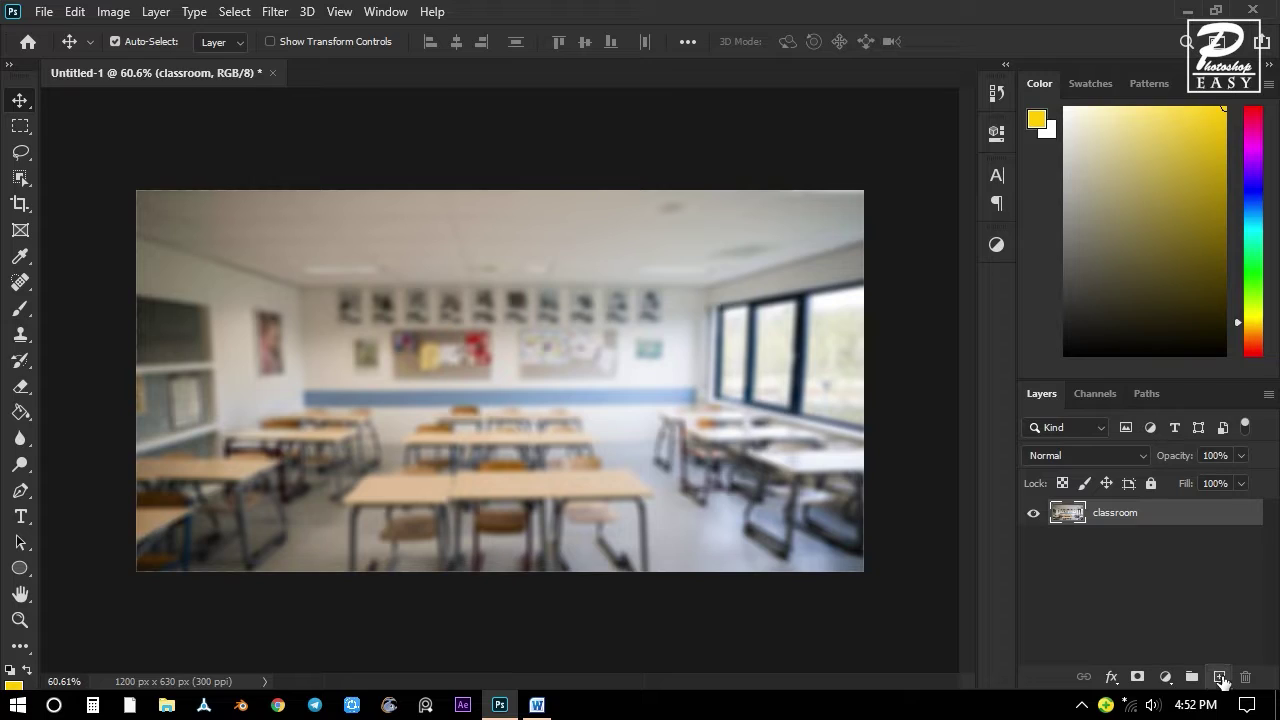
left_click(1220, 678)
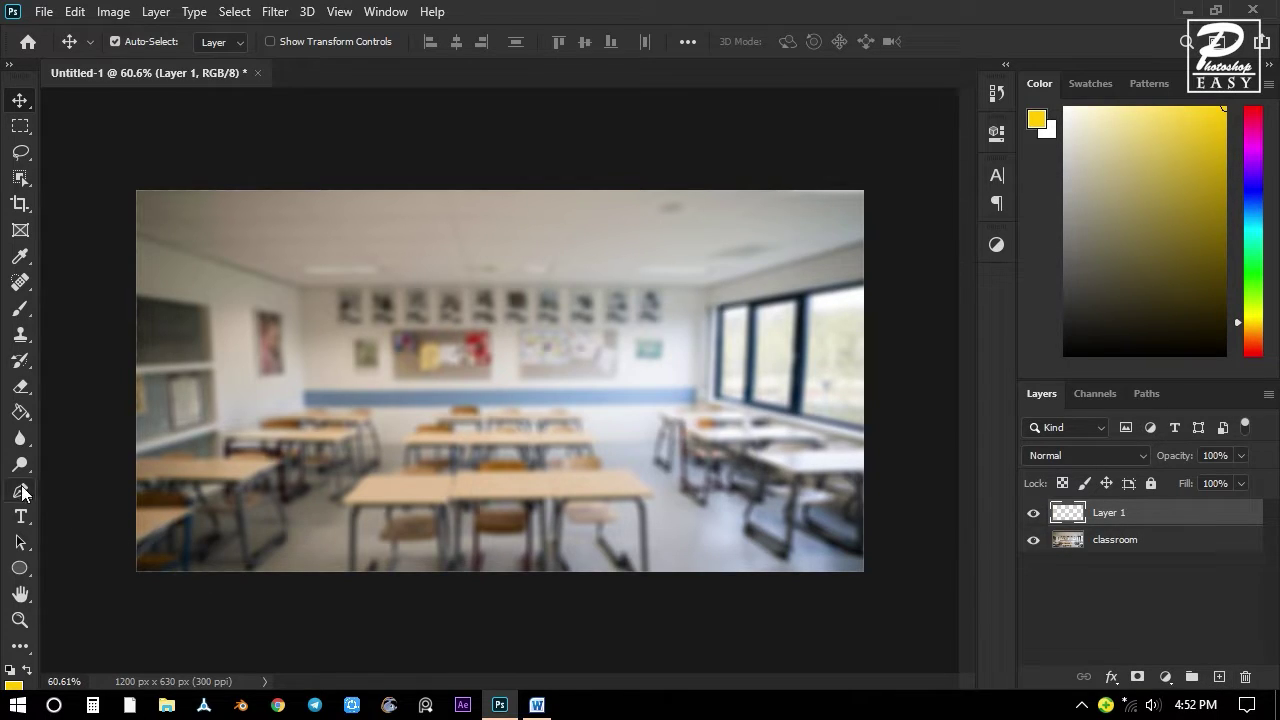
left_click(22, 490)
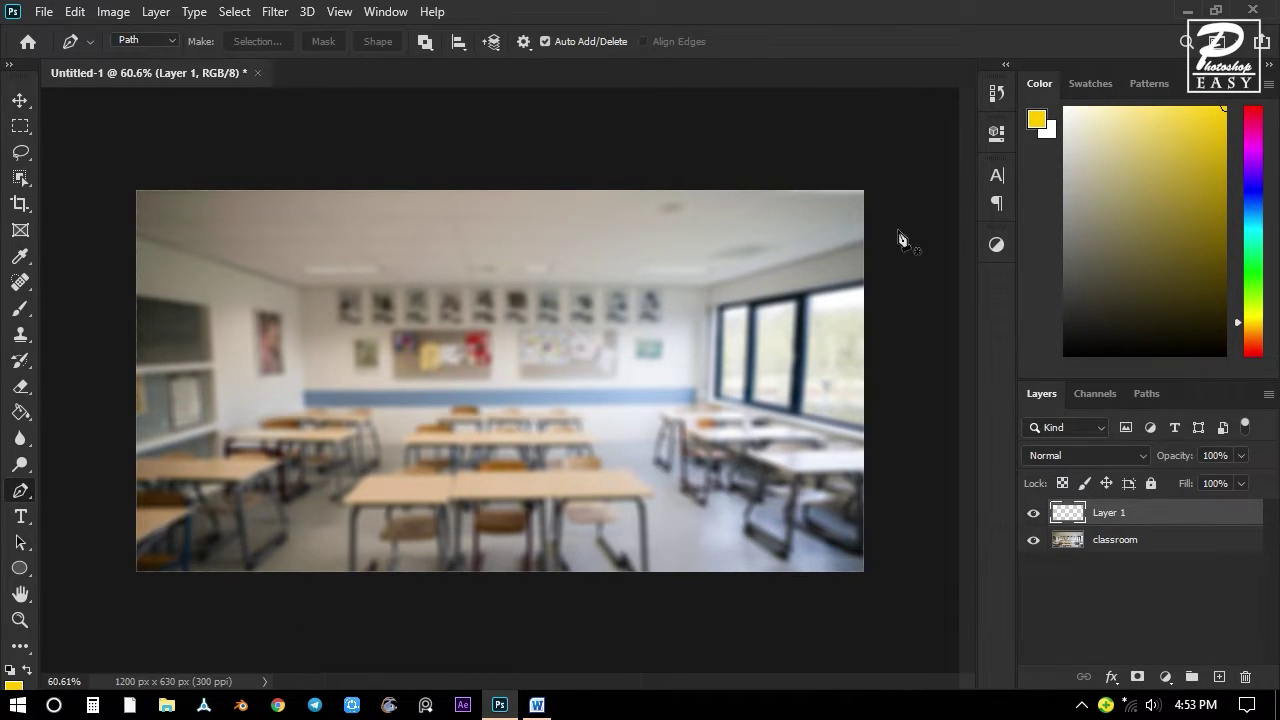
key("p")
left_click_drag(876, 128, 803, 203)
left_click_drag(783, 427, 803, 515)
left_click_drag(784, 427, 788, 369)
left_click_drag(435, 531, 145, 435)
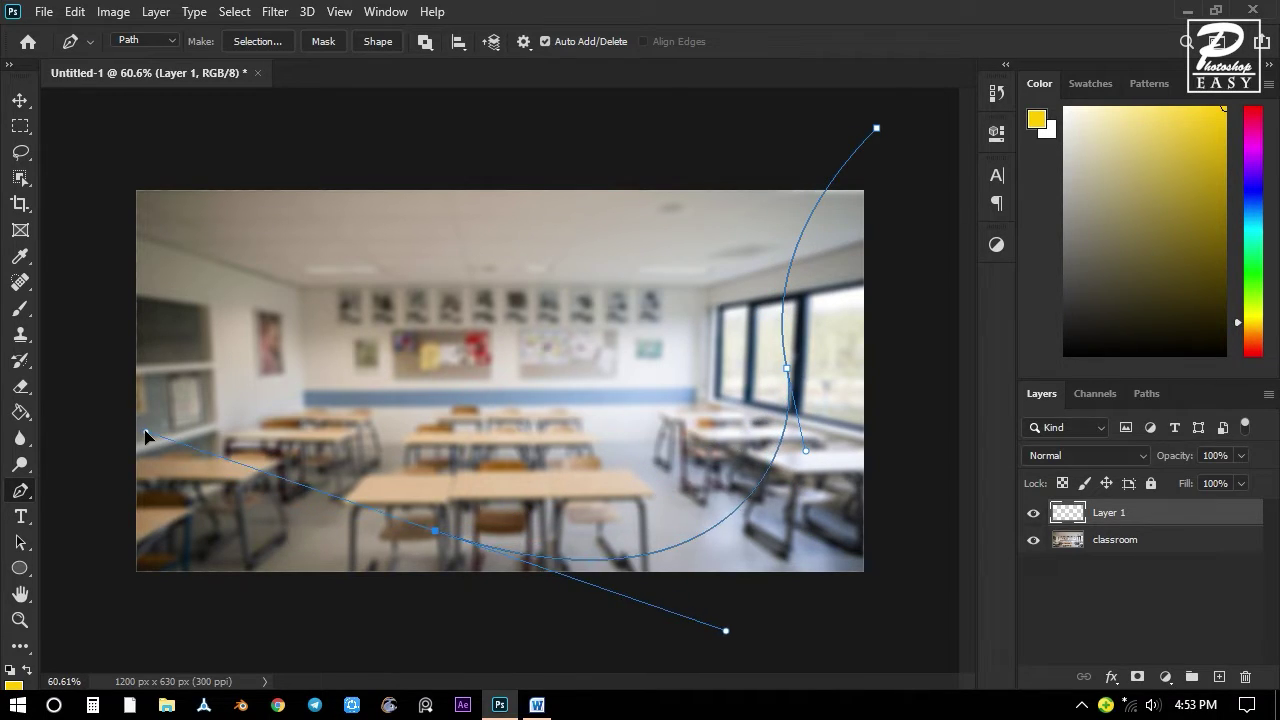
left_click_drag(445, 538, 353, 512)
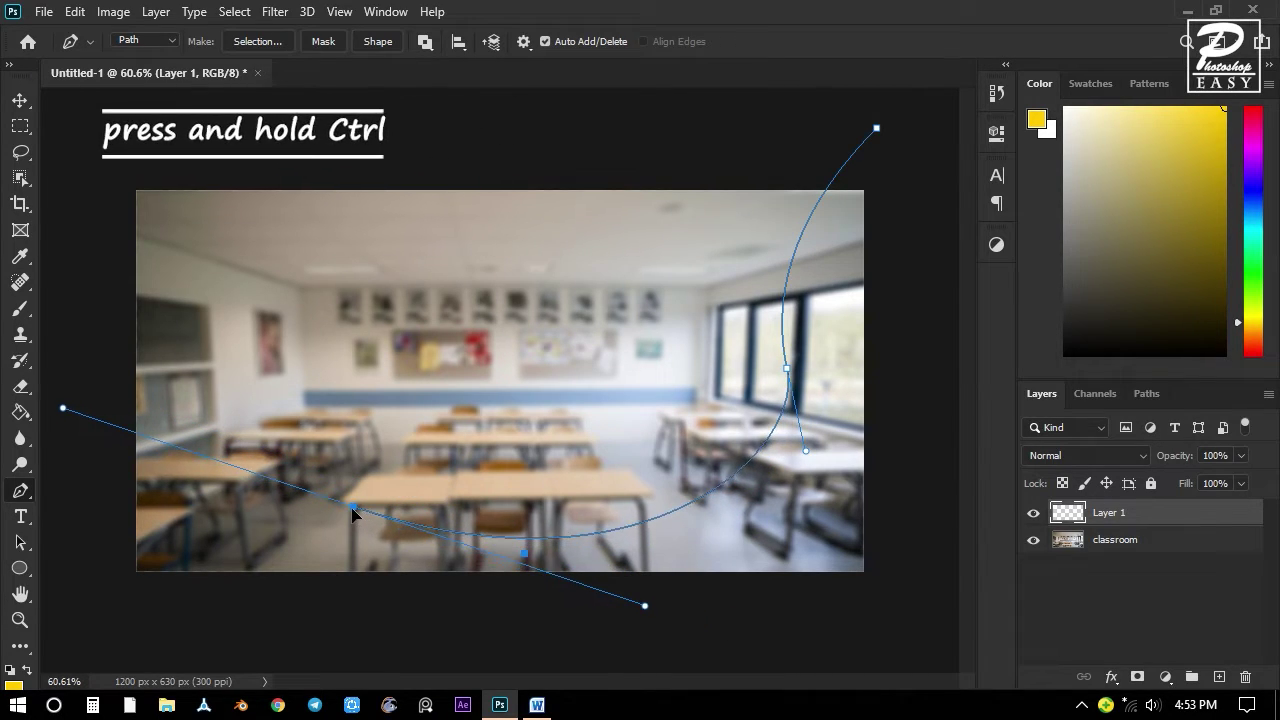
Extend the Pen path past the canvas's left edge, around below and beyond its right side, and close it at the starting anchor.
scroll(553, 488, "down", 2)
scroll(553, 488, "down", 1)
left_click_drag(148, 512, 98, 578)
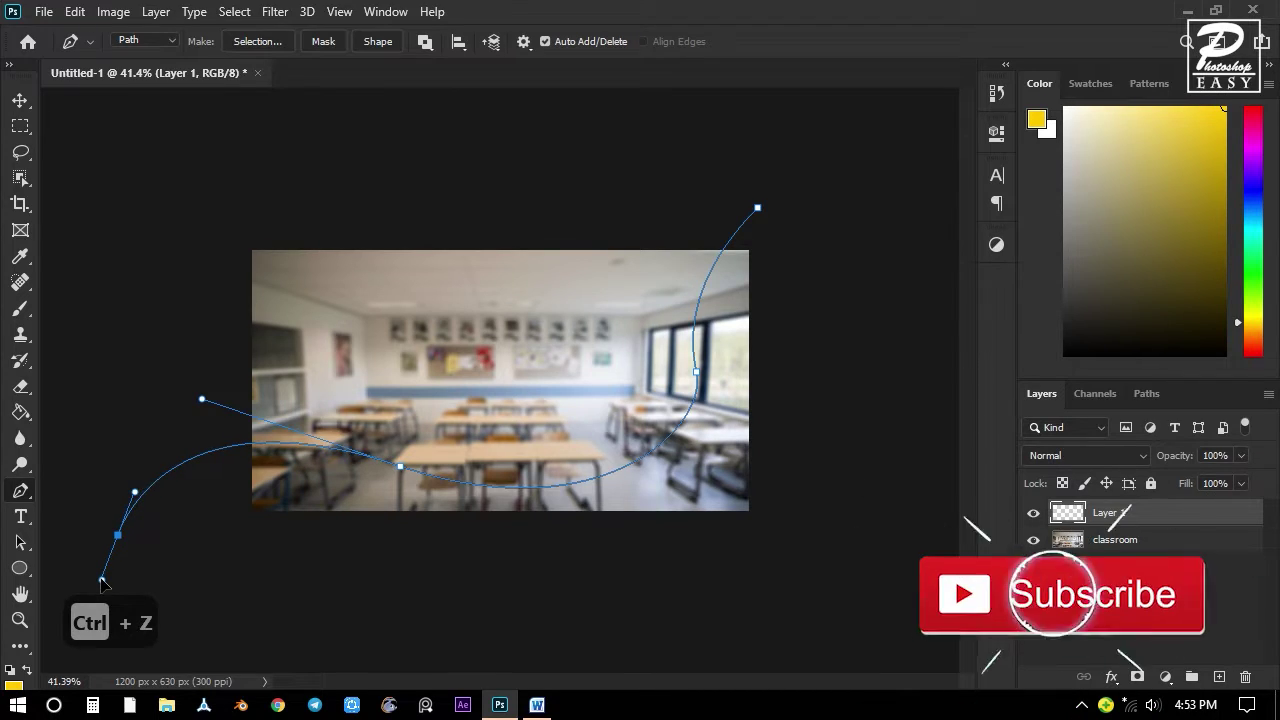
left_click(363, 624)
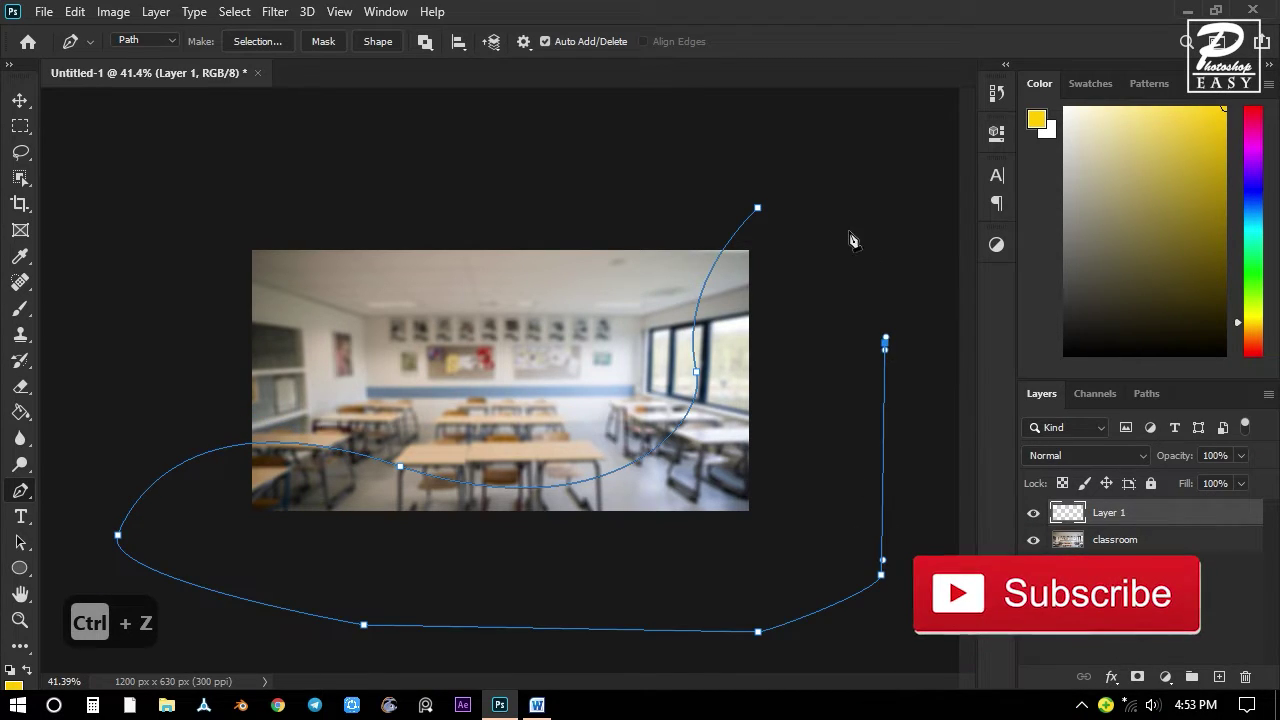
left_click_drag(757, 207, 863, 294)
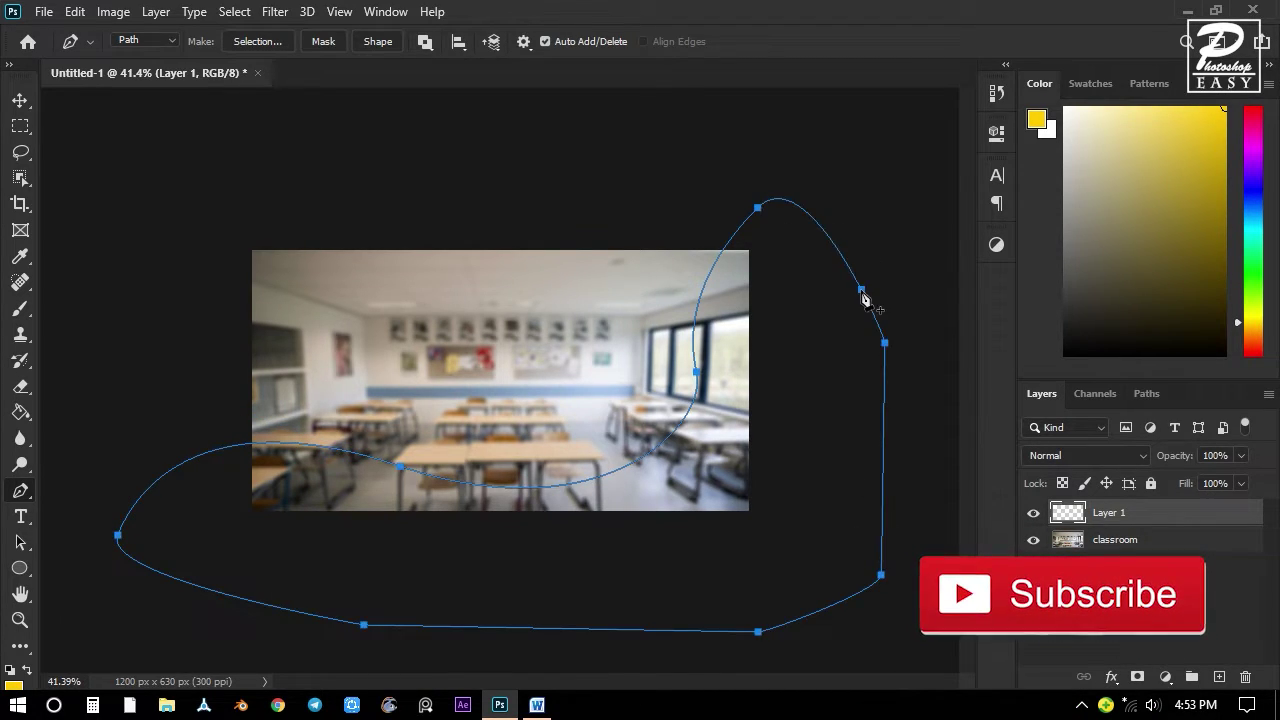
Reshape the path's curve over the classroom window by adjusting its anchor point and direction handles, shifting it slightly outward.
left_click_drag(685, 317, 682, 275)
left_click_drag(707, 433, 726, 471)
mouse_move(697, 374)
left_mouse_down()
mouse_move(710, 379)
mouse_move(698, 375)
left_mouse_up()
left_click_drag(673, 278, 700, 237)
left_click_drag(700, 376, 713, 371)
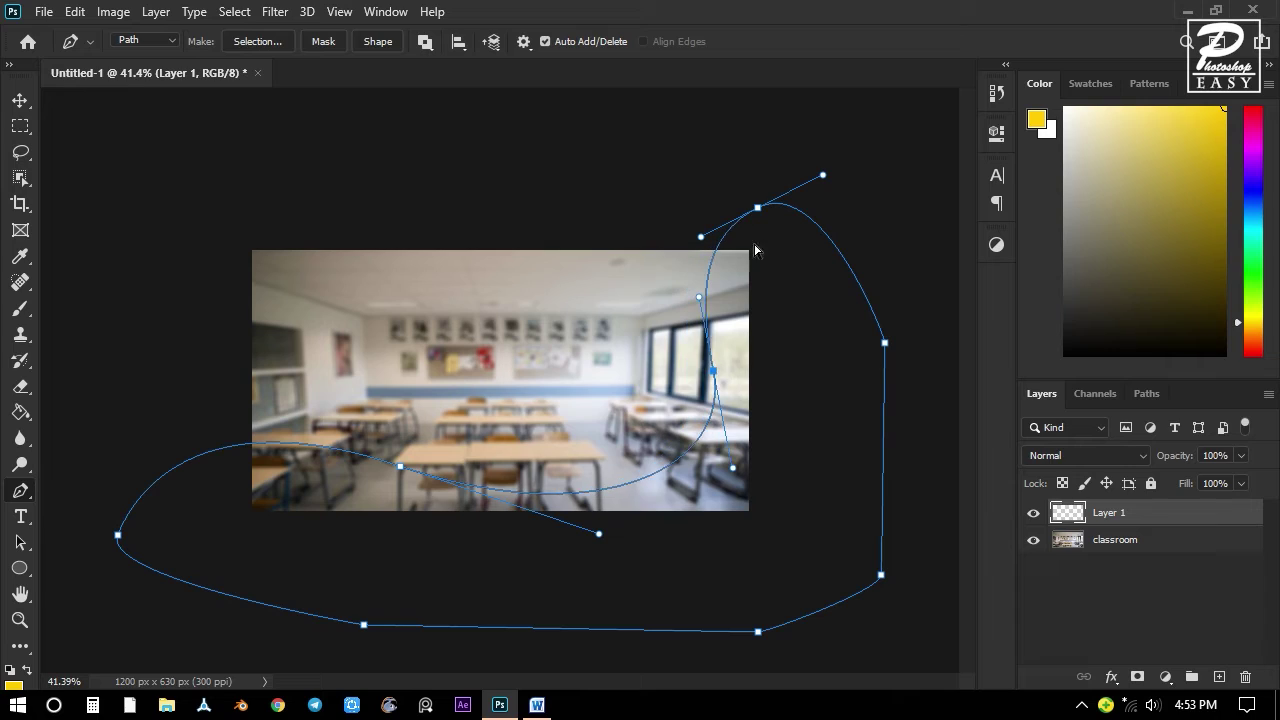
Try refining the closed path's curves along the window and front desks, converting it to a selection and discarding it.
mouse_move(758, 207)
left_mouse_down()
mouse_move(774, 183)
mouse_move(754, 205)
left_mouse_up()
left_click_drag(713, 371, 706, 375)
left_click_drag(692, 300, 687, 315)
mouse_move(400, 466)
left_mouse_down()
mouse_move(375, 464)
mouse_move(405, 456)
left_mouse_up()
left_click_drag(605, 528, 571, 512)
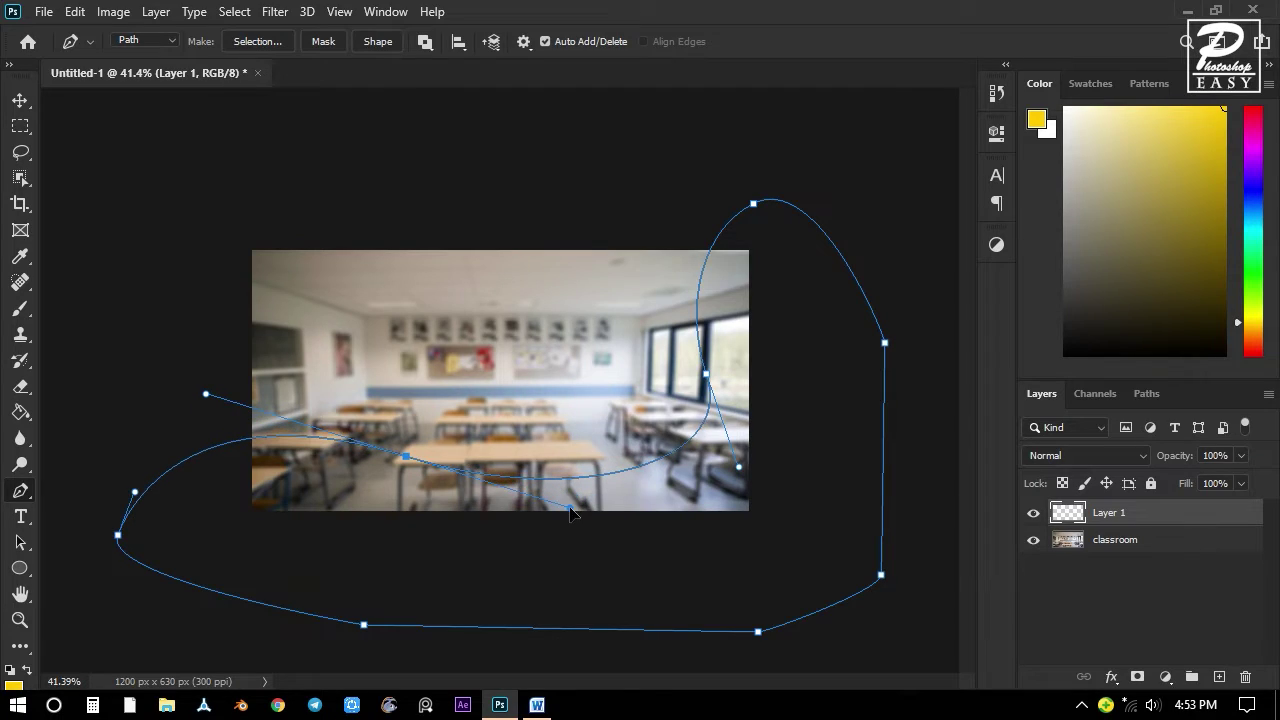
left_click_drag(410, 460, 426, 470)
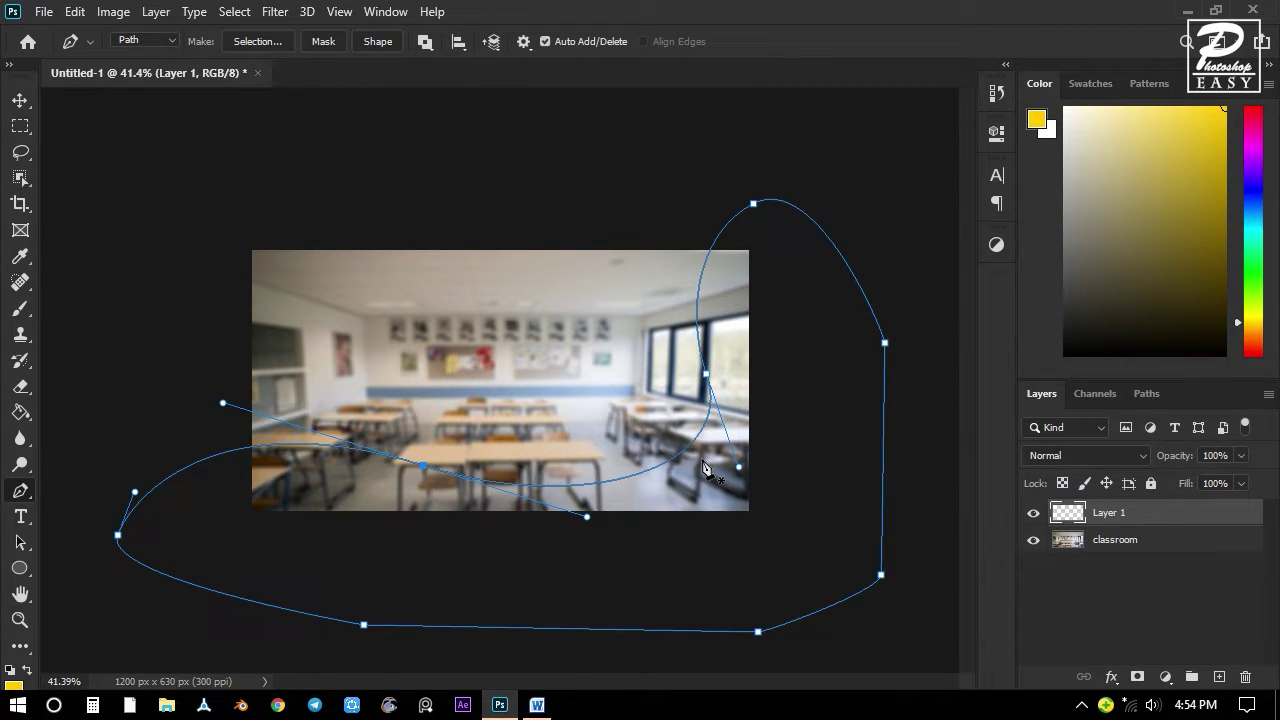
key("ctrl+Return")
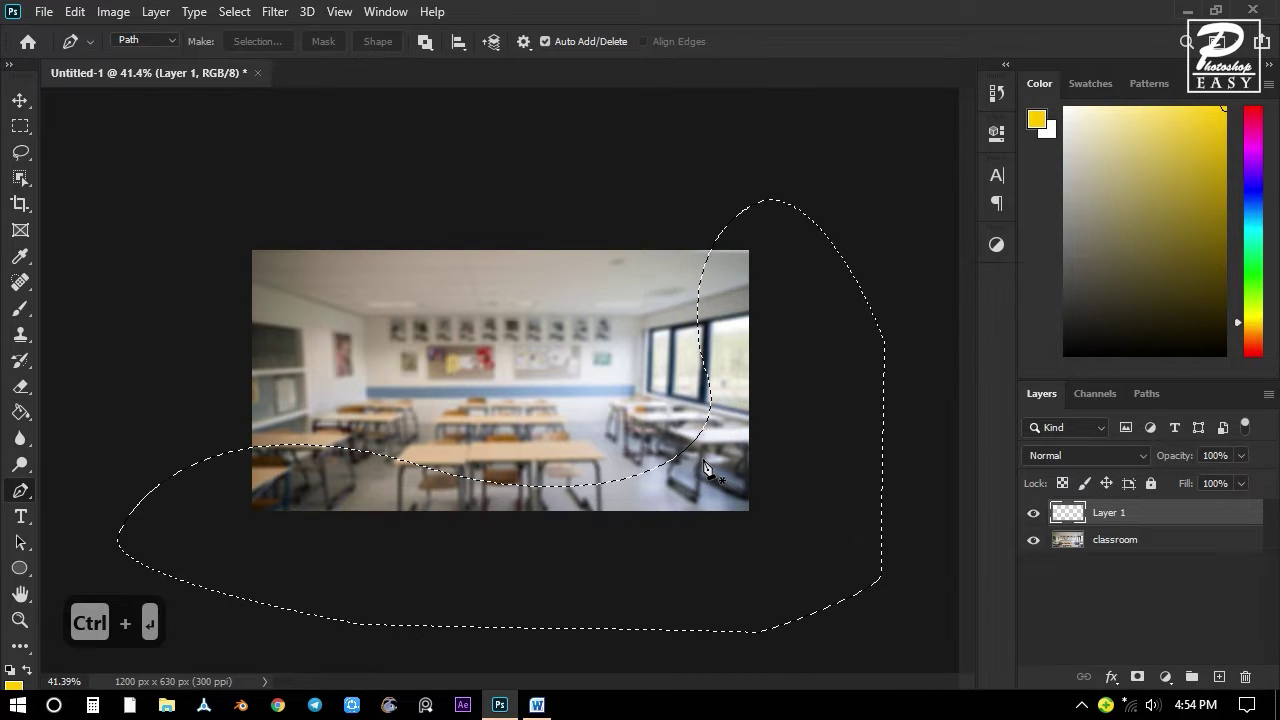
key("ctrl+d")
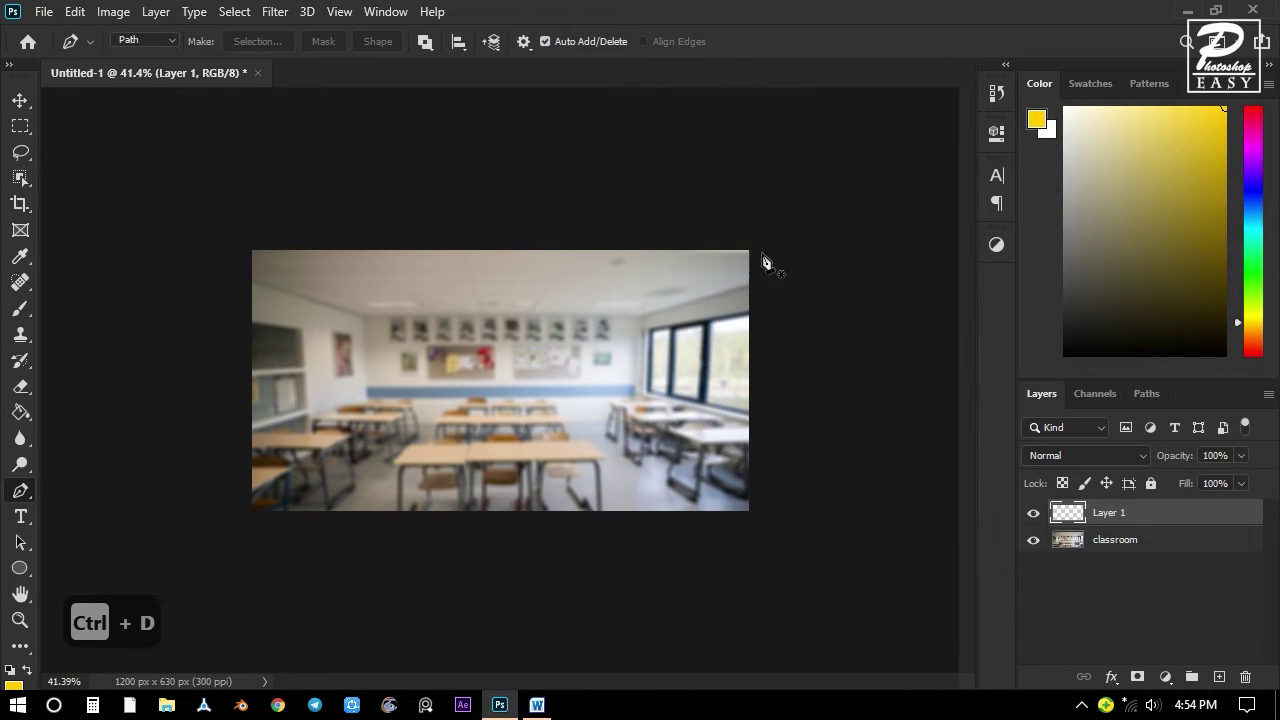
Start a new Pen path above the canvas's upper-right corner, curving past the window and front desks to the lower-left desks.
left_click(753, 180)
left_click_drag(690, 371, 719, 467)
left_click_drag(463, 488, 237, 440)
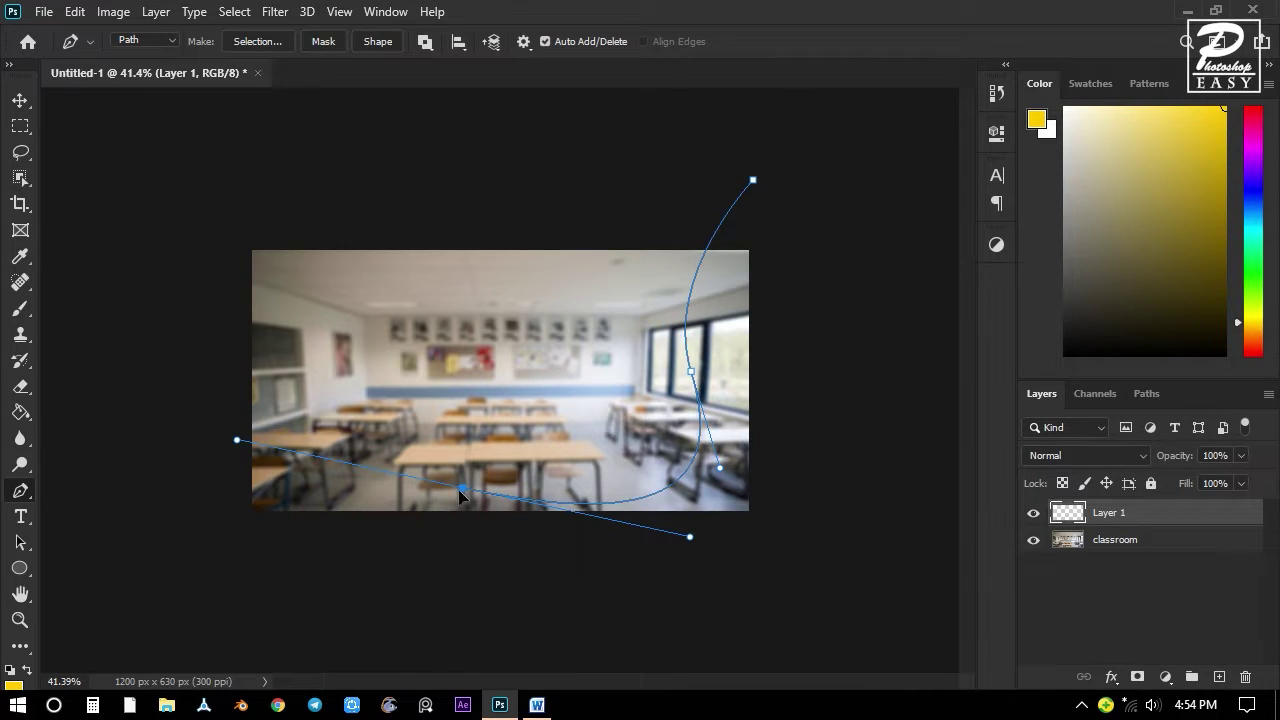
left_click_drag(460, 490, 291, 456)
left_click_drag(519, 505, 645, 535)
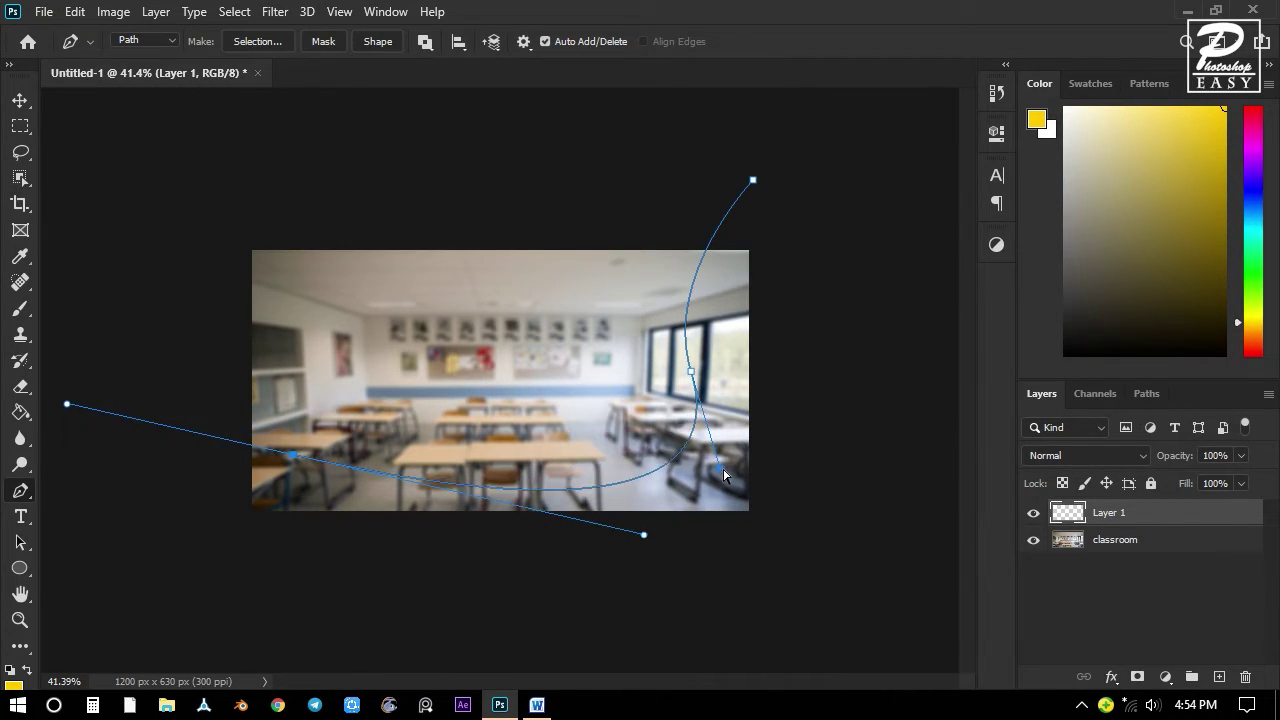
Reshape the curve along the window by lengthening its handle, shifting its anchor outward and raising the path's starting anchor.
left_click_drag(721, 469, 743, 537)
left_click_drag(691, 371, 697, 285)
left_click_drag(753, 180, 749, 122)
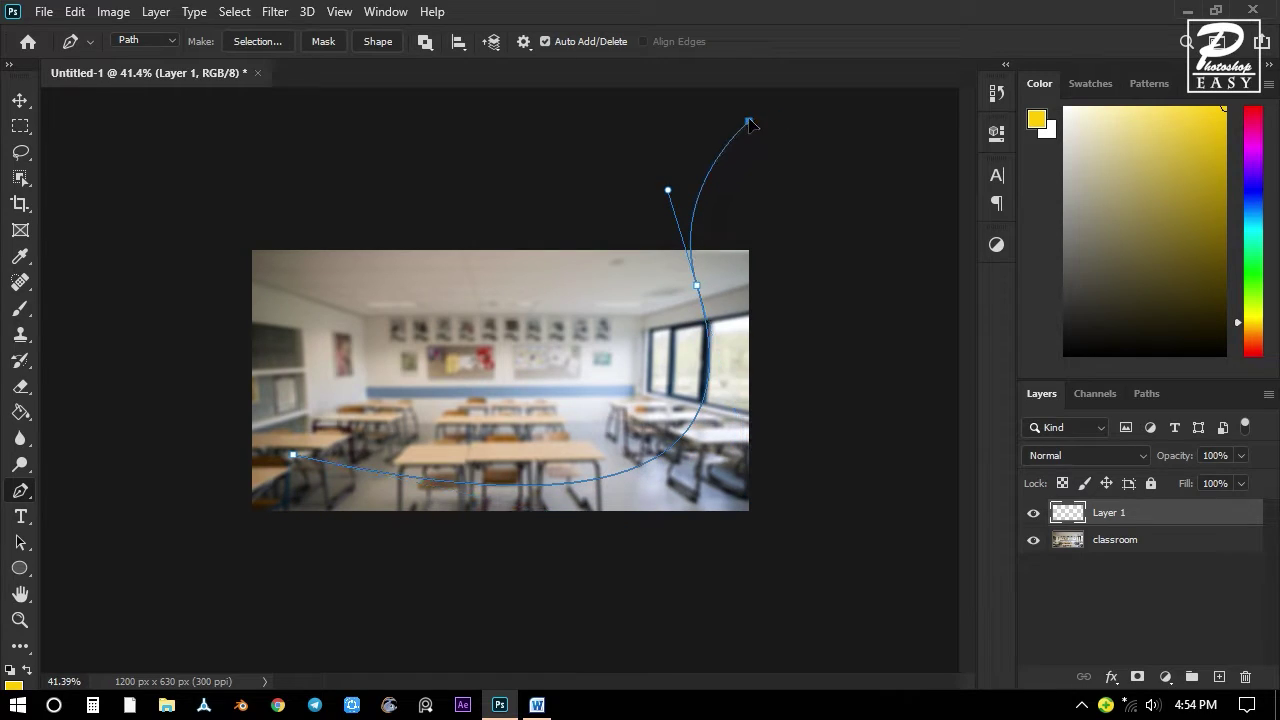
left_click_drag(700, 293, 721, 326)
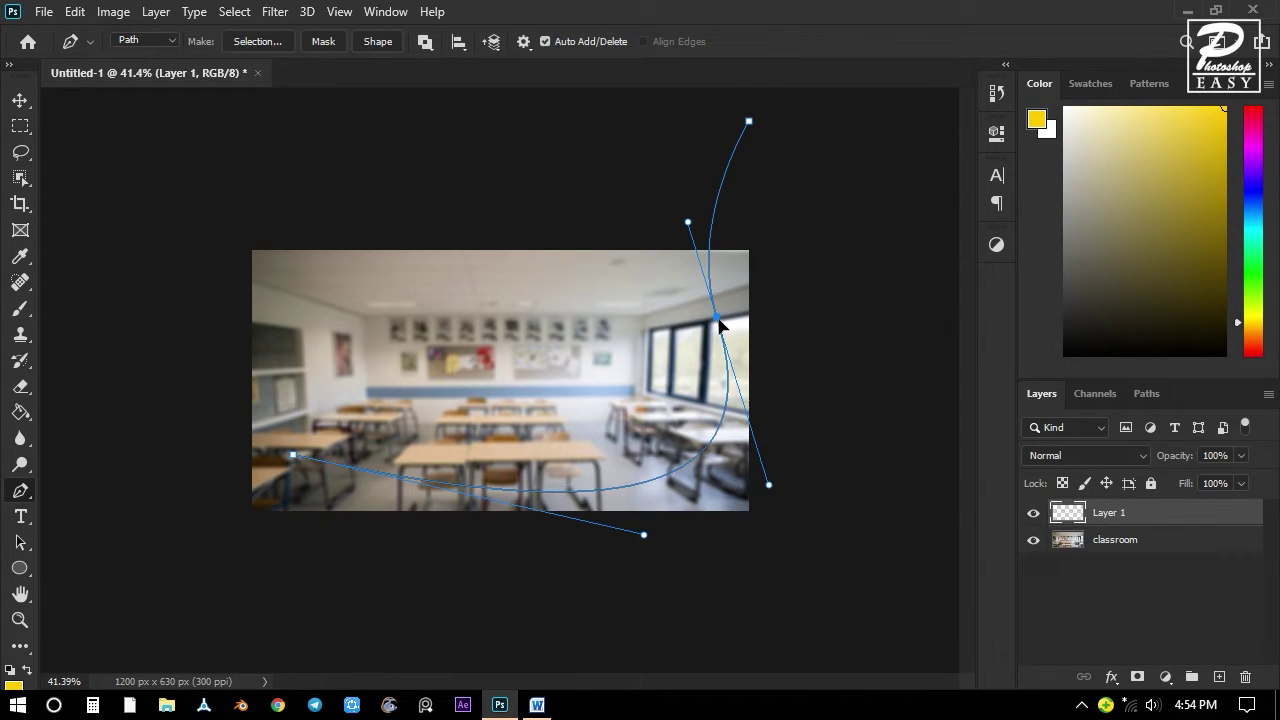
Extend the path outside the canvas around its left, bottom and right sides, close it at the start and convert it to a selection.
left_click(293, 456)
left_click(114, 502, "ctrl")
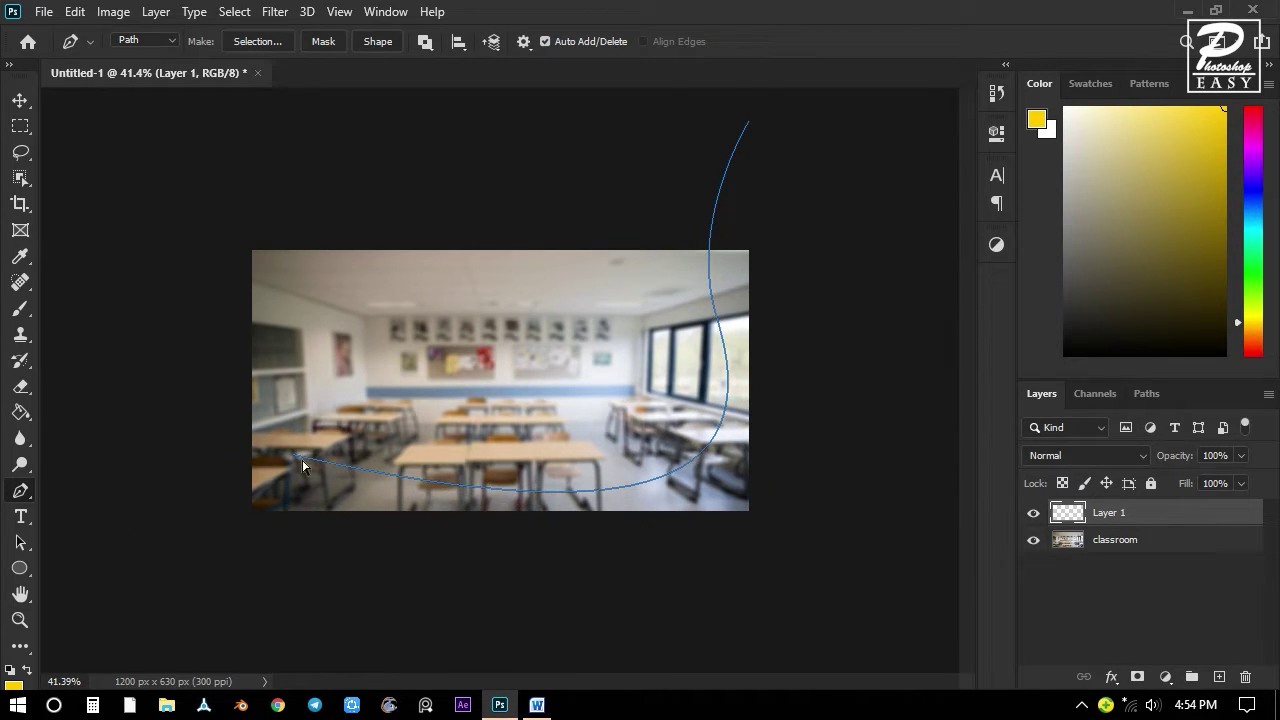
left_click(294, 456)
left_click(135, 495)
left_click(122, 580)
left_click(362, 625)
left_click(660, 636)
left_click(810, 595)
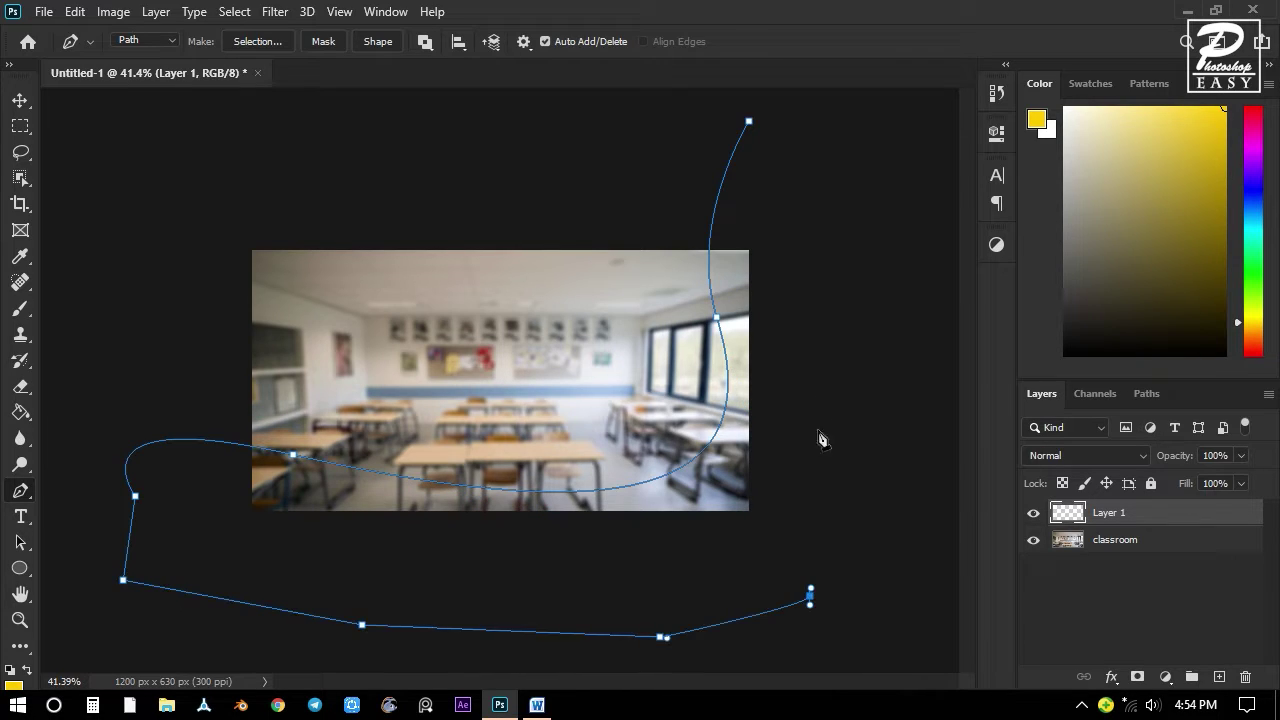
left_click_drag(818, 388, 822, 377)
left_click(749, 122)
key("ctrl+Return")
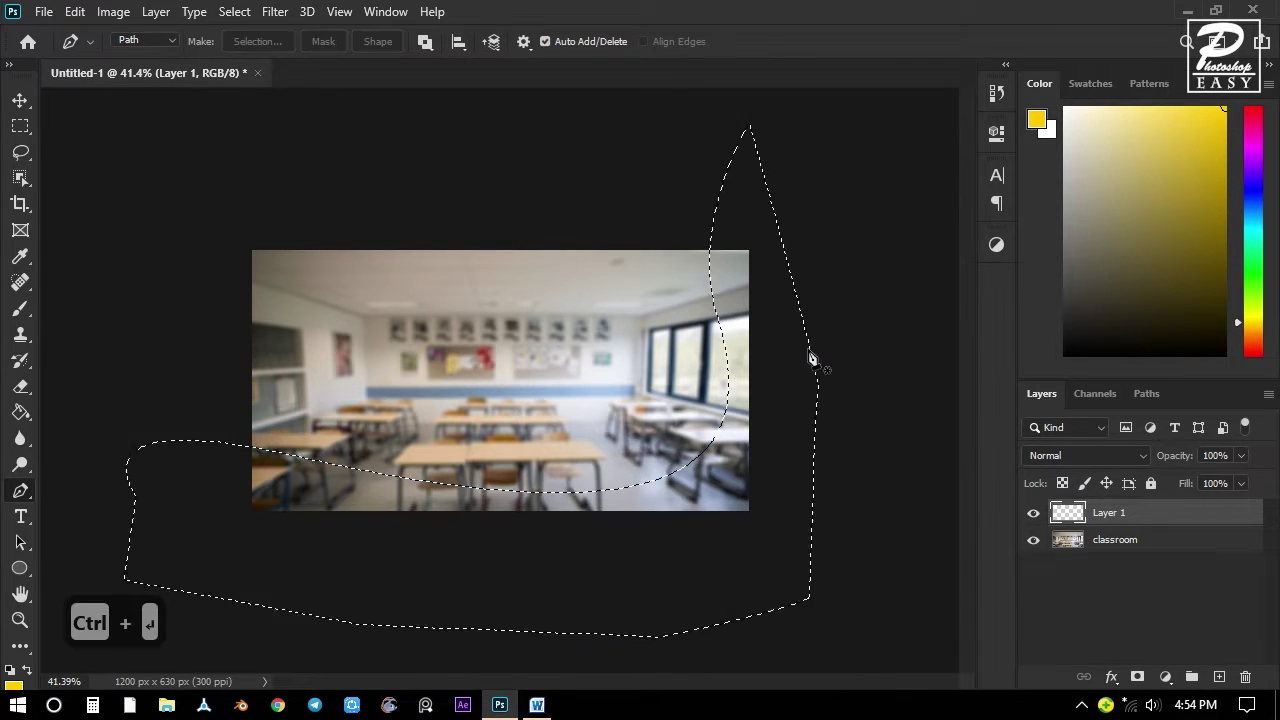
Fill the curved selection on Layer 1 with a slightly darker yellow using the Paint Bucket and deselect it.
left_click(24, 411)
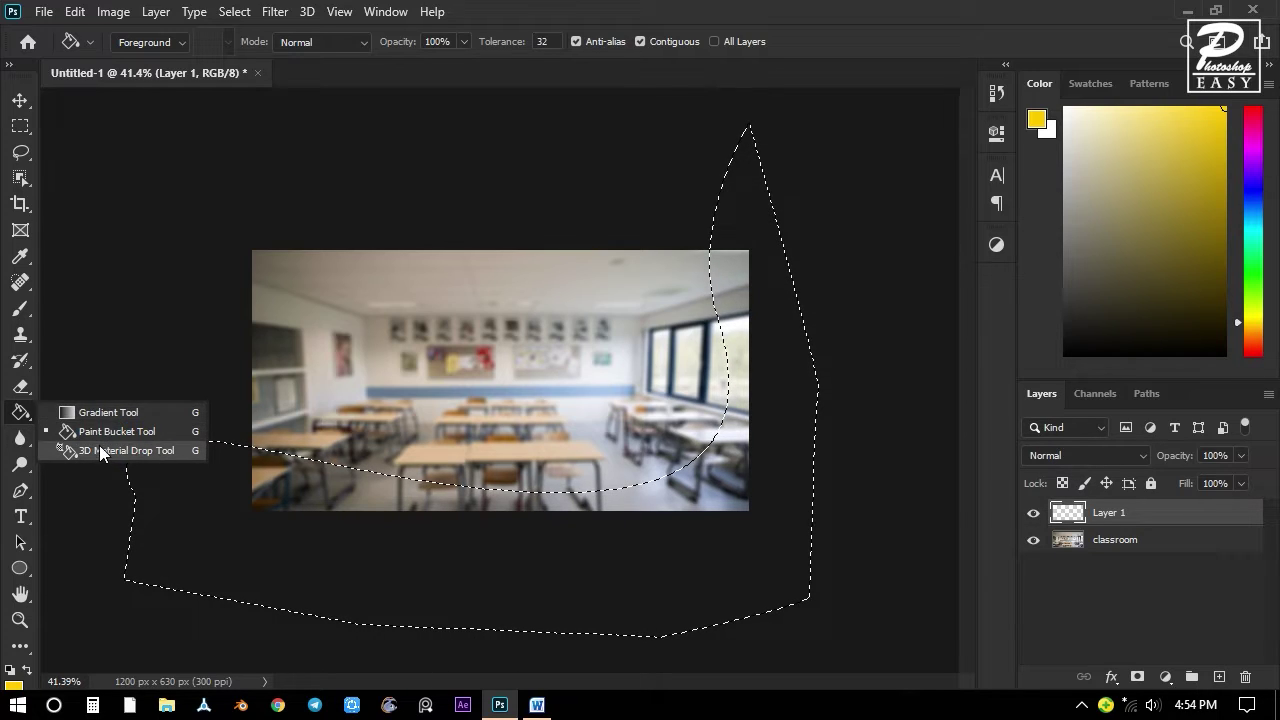
left_click(23, 416)
mouse_move(1212, 137)
left_mouse_down()
mouse_move(1229, 155)
mouse_move(1229, 124)
mouse_move(1209, 155)
mouse_move(1191, 135)
mouse_move(1208, 148)
mouse_move(1223, 121)
mouse_move(1228, 141)
left_mouse_up()
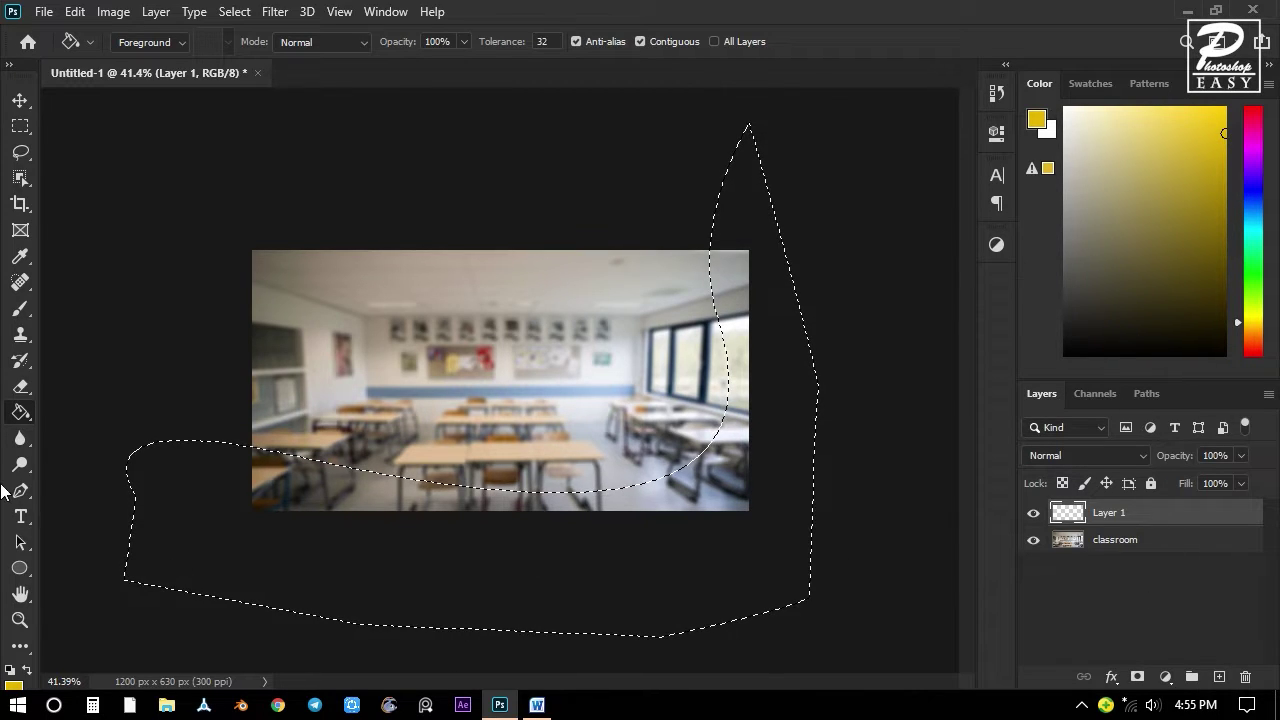
left_click(352, 489)
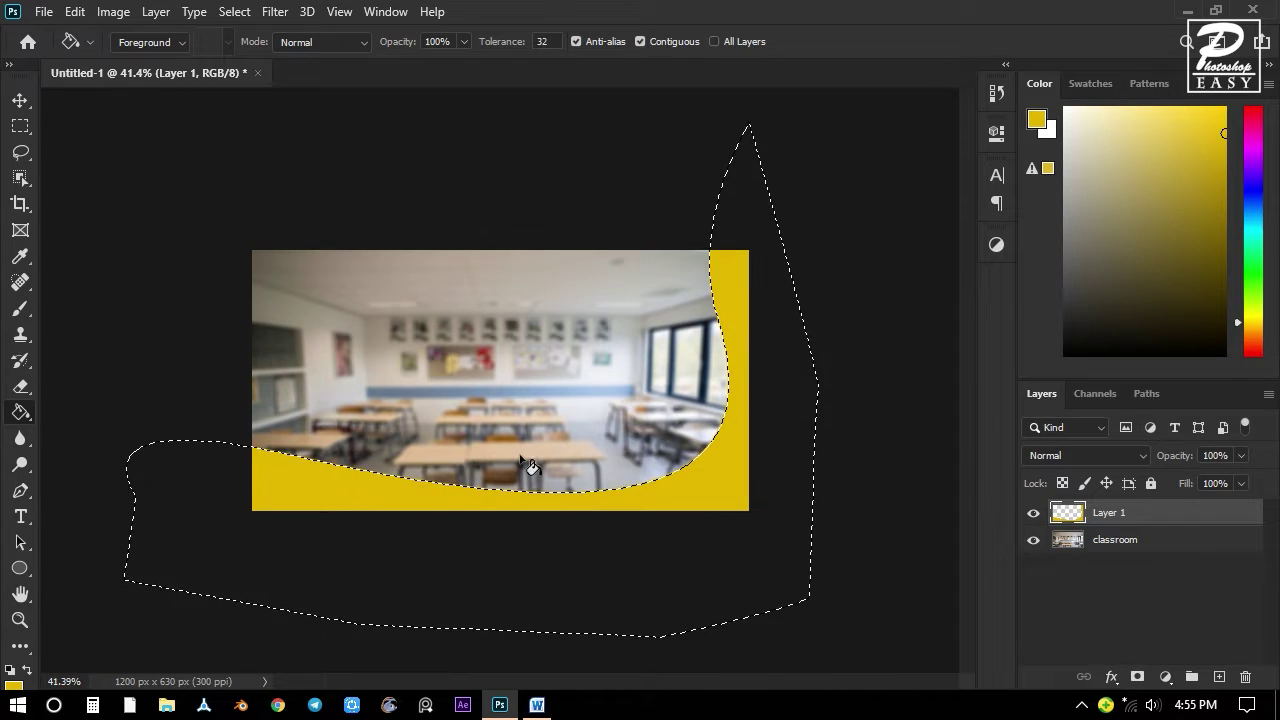
left_click(234, 11)
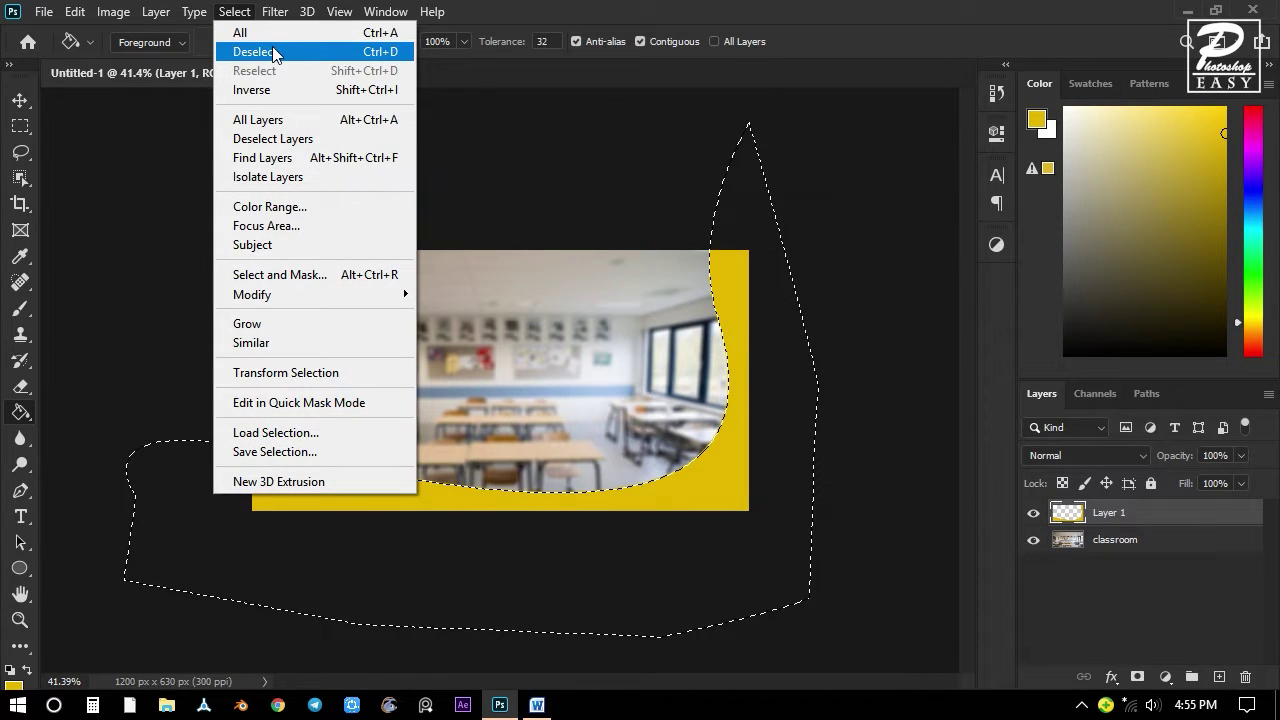
left_click(372, 60)
Set the opacity of the yellow curved shape's layer to 75%.
left_click(1127, 608)
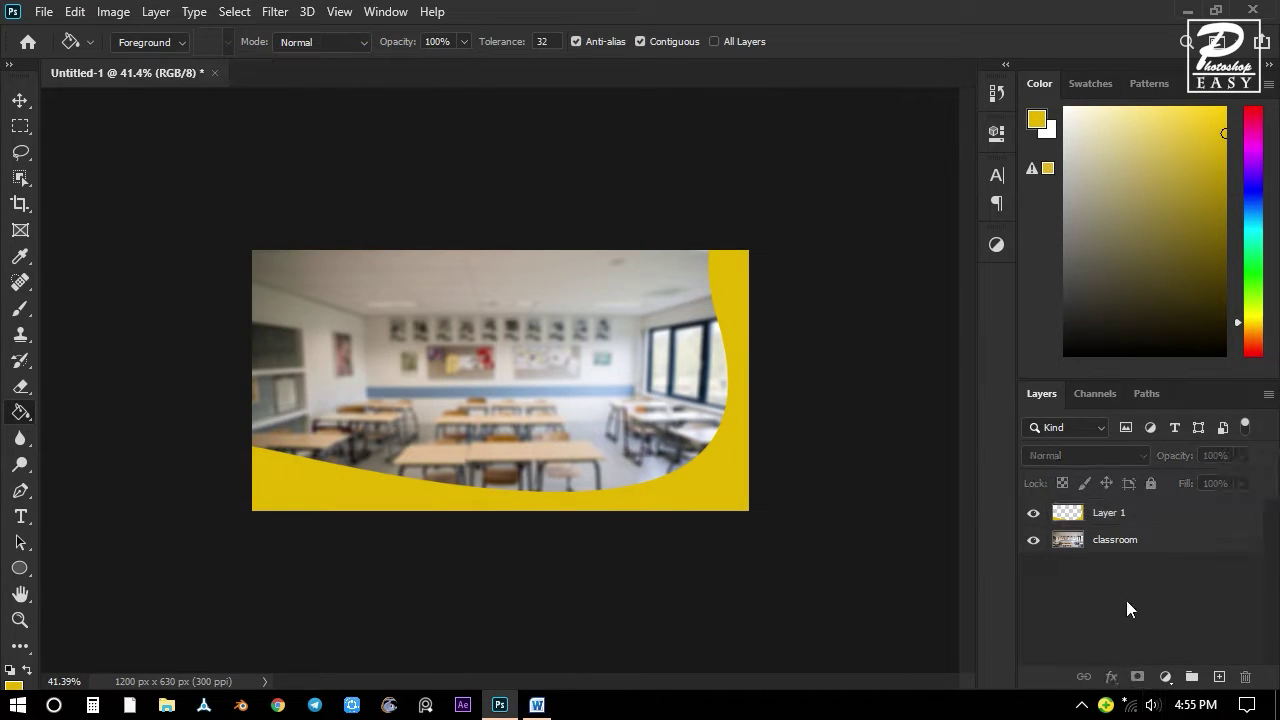
left_click(1115, 527)
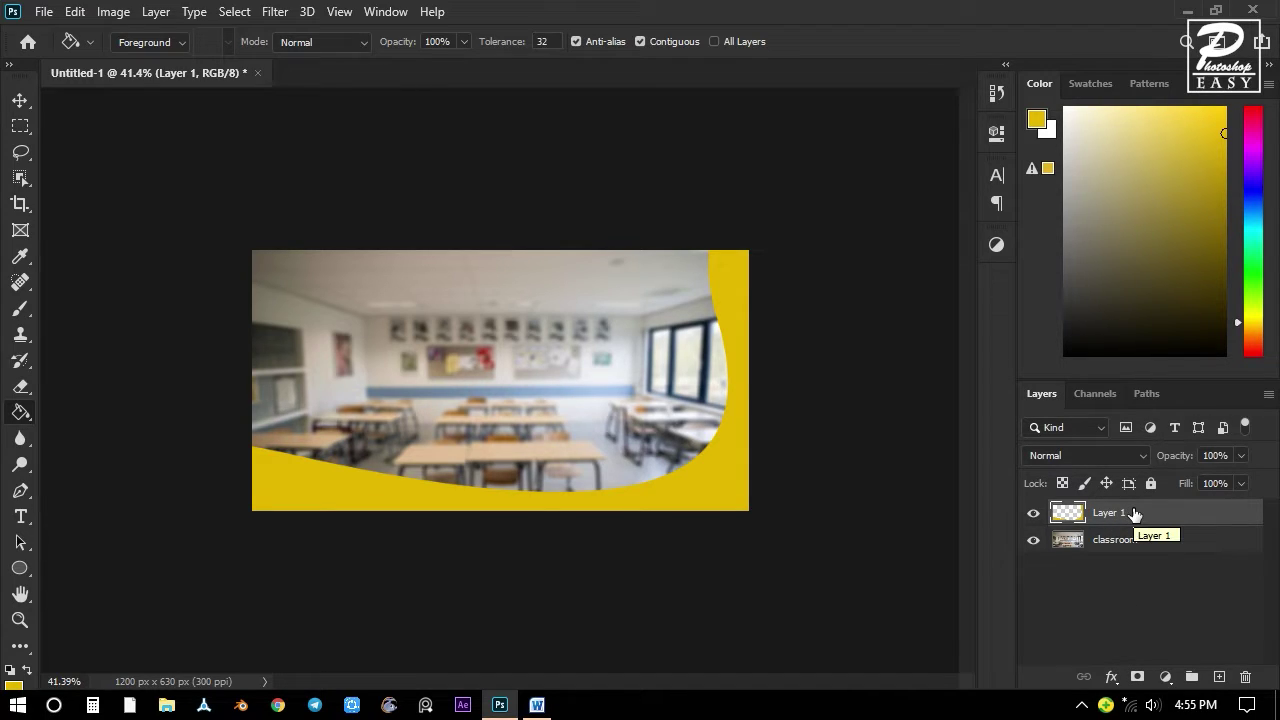
left_click(1241, 457)
left_click_drag(1230, 456, 1174, 461)
type("75")
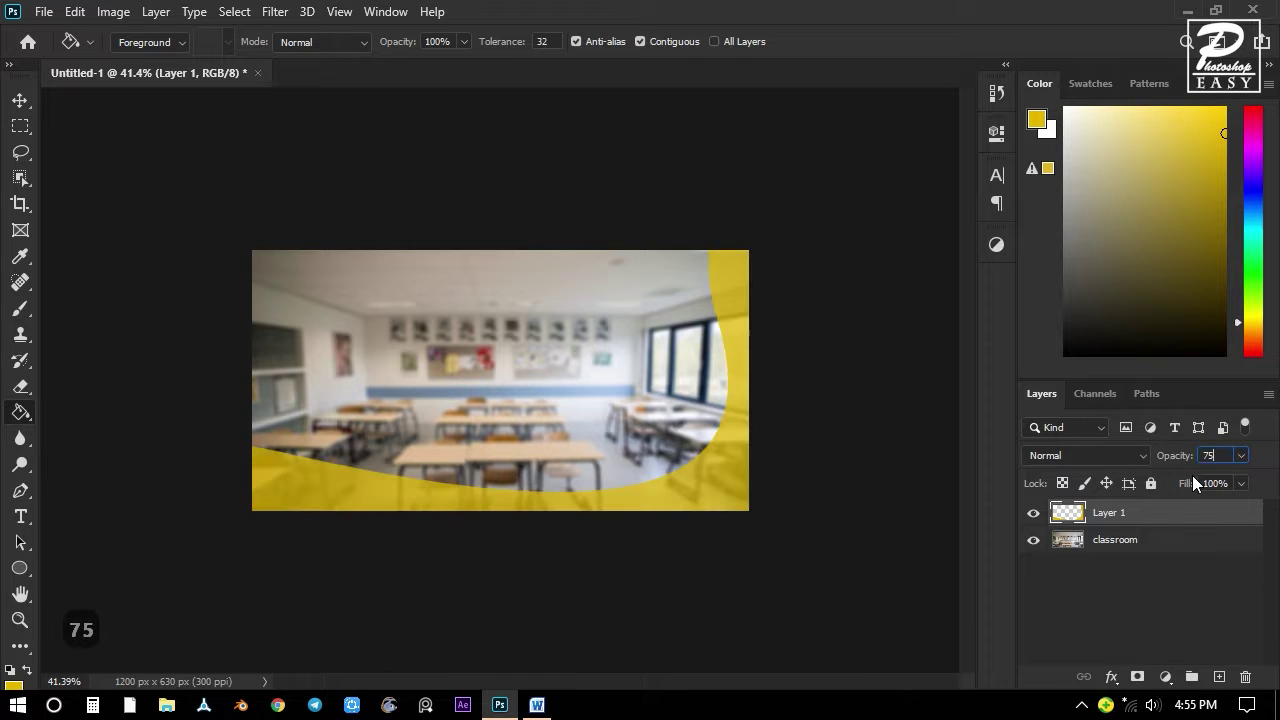
key("Return")
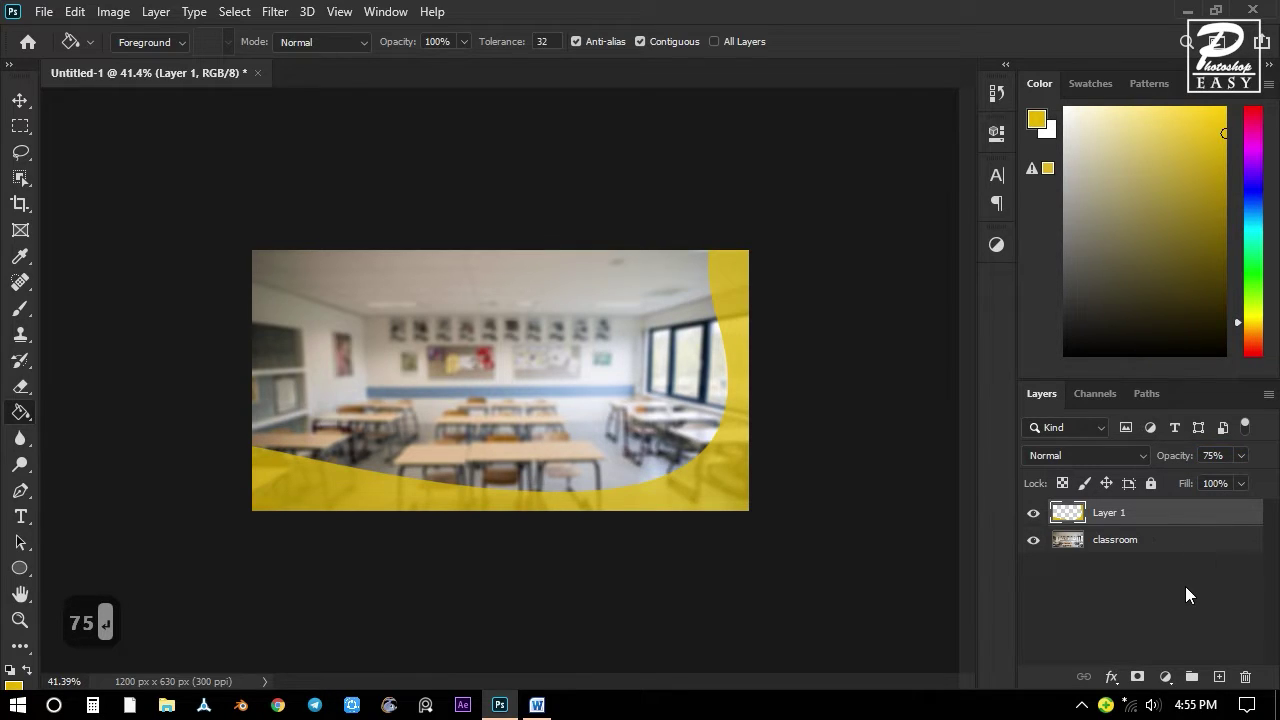
Add a drop shadow to Layer 1 with a spread of 10% and a size of 15 px.
right_click(1141, 513)
left_click(935, 29)
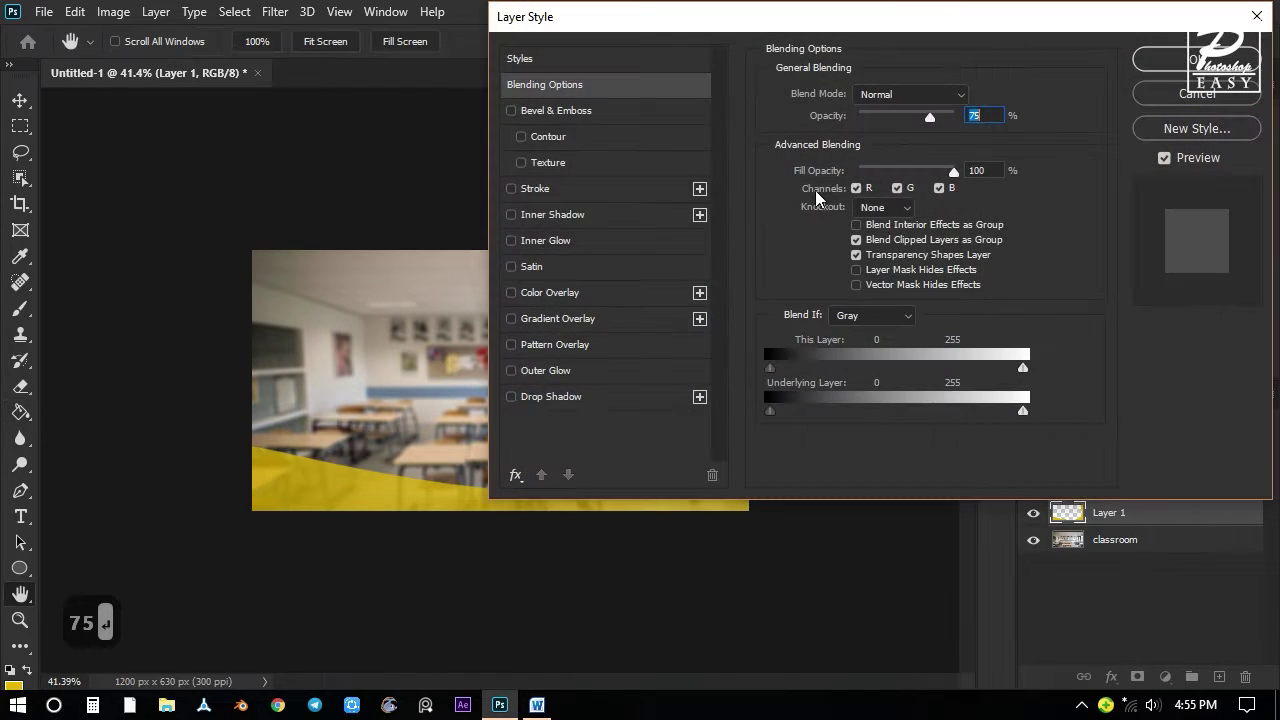
left_click_drag(682, 16, 844, 15)
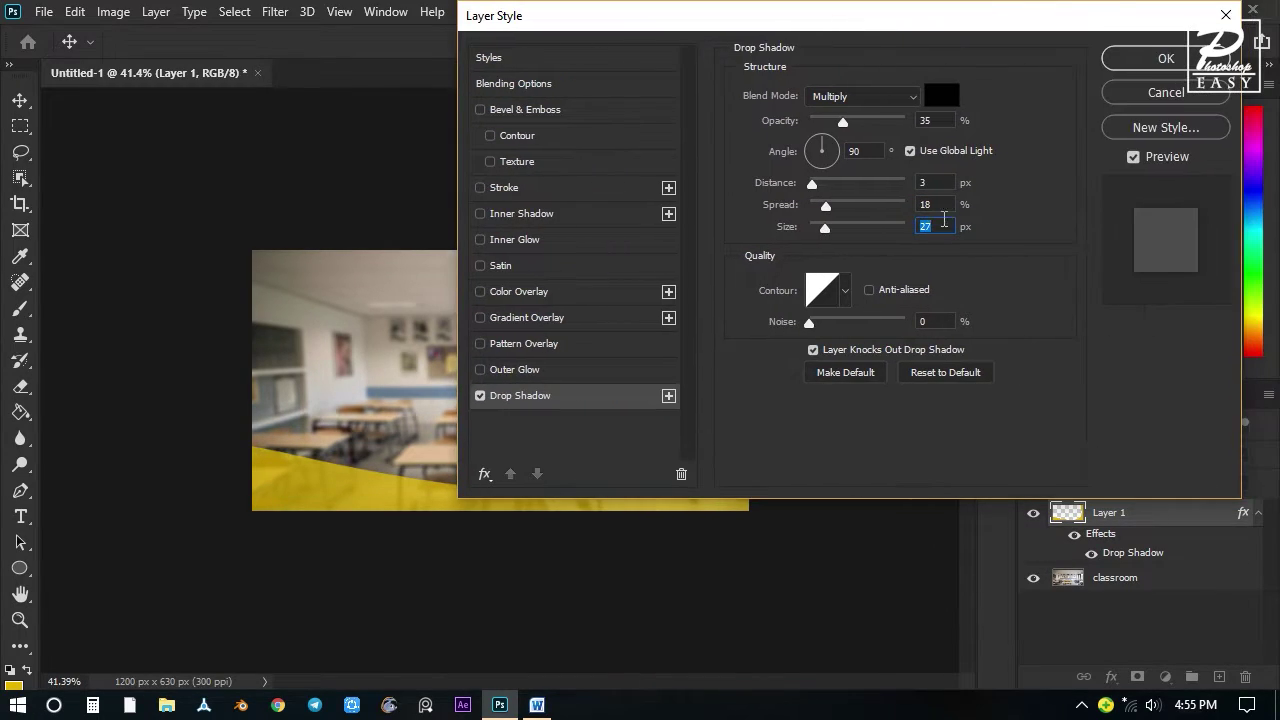
type("15")
left_click_drag(942, 206, 899, 219)
type("1")
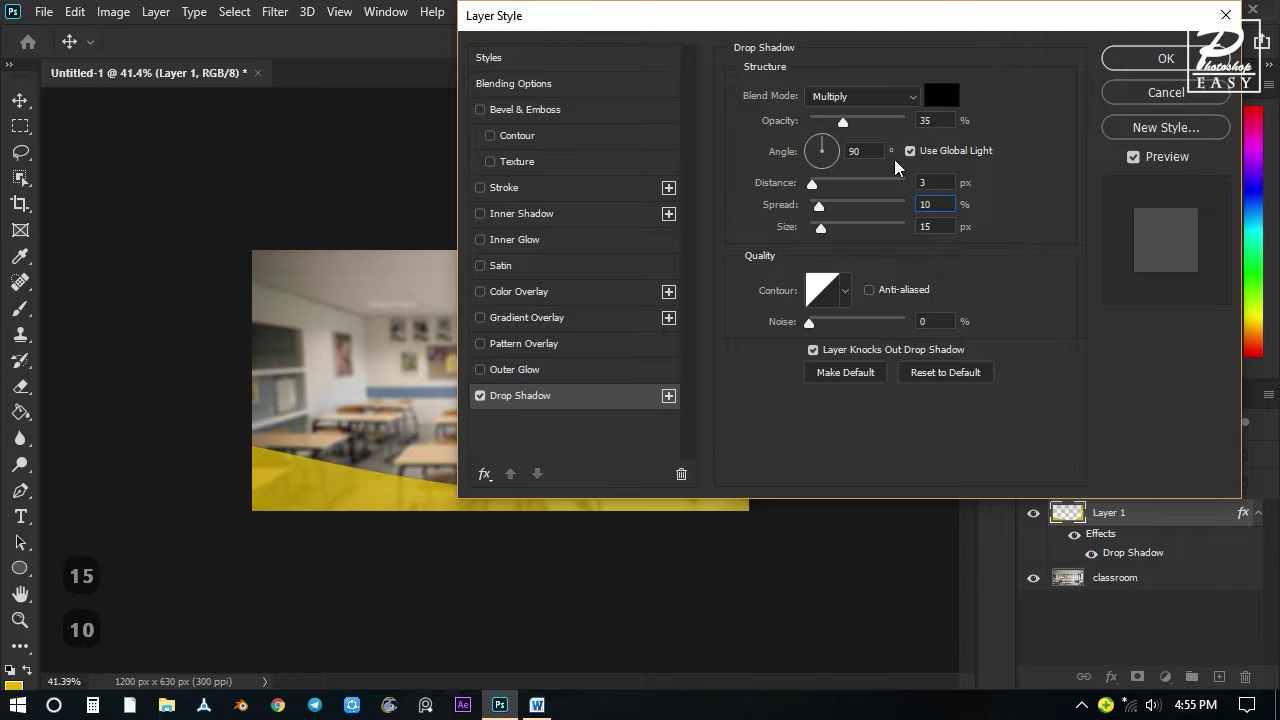
type("0")
left_click(1138, 60)
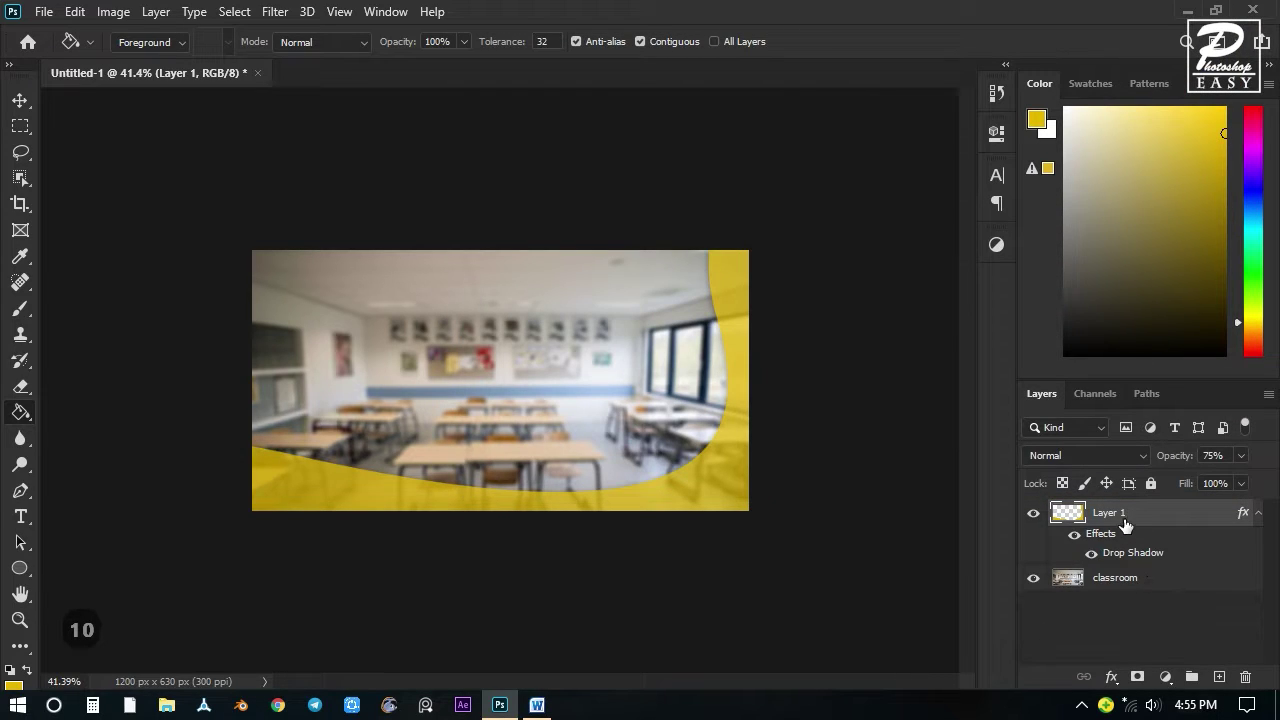
Duplicate Layer 1 as Layer 1 copy and set the copy's blend mode to Multiply.
right_click(1124, 521)
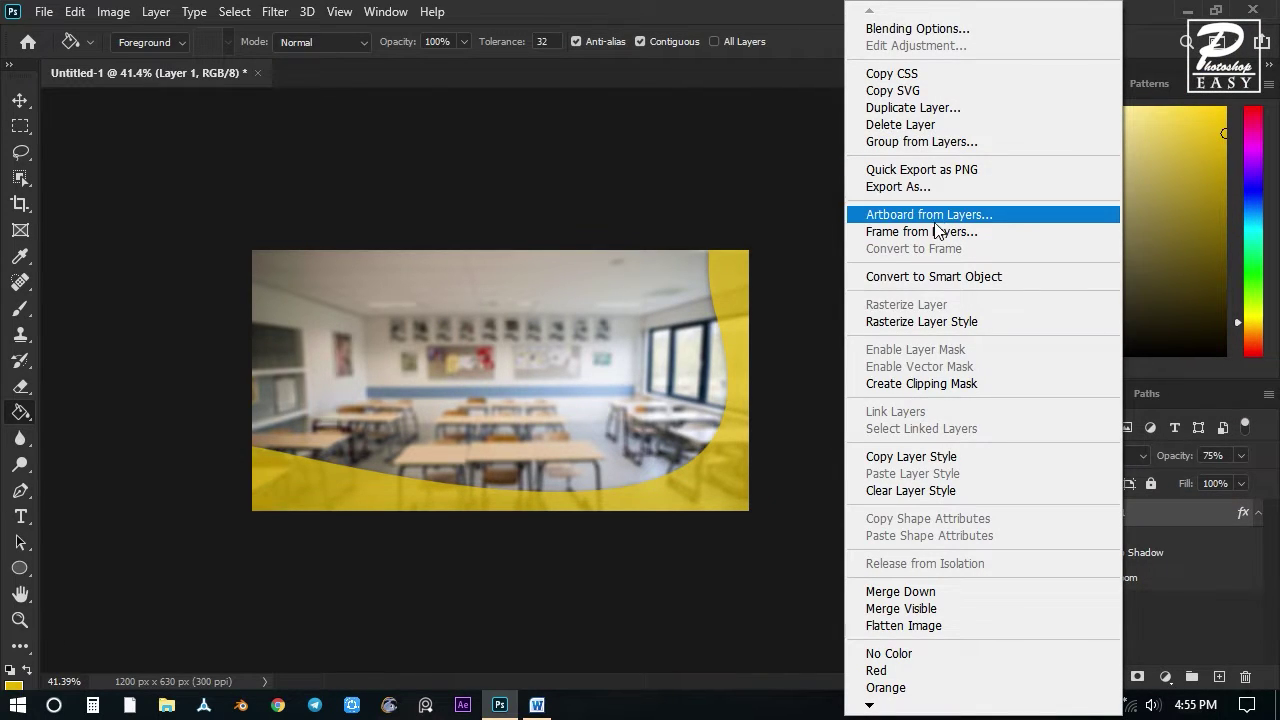
left_click(935, 107)
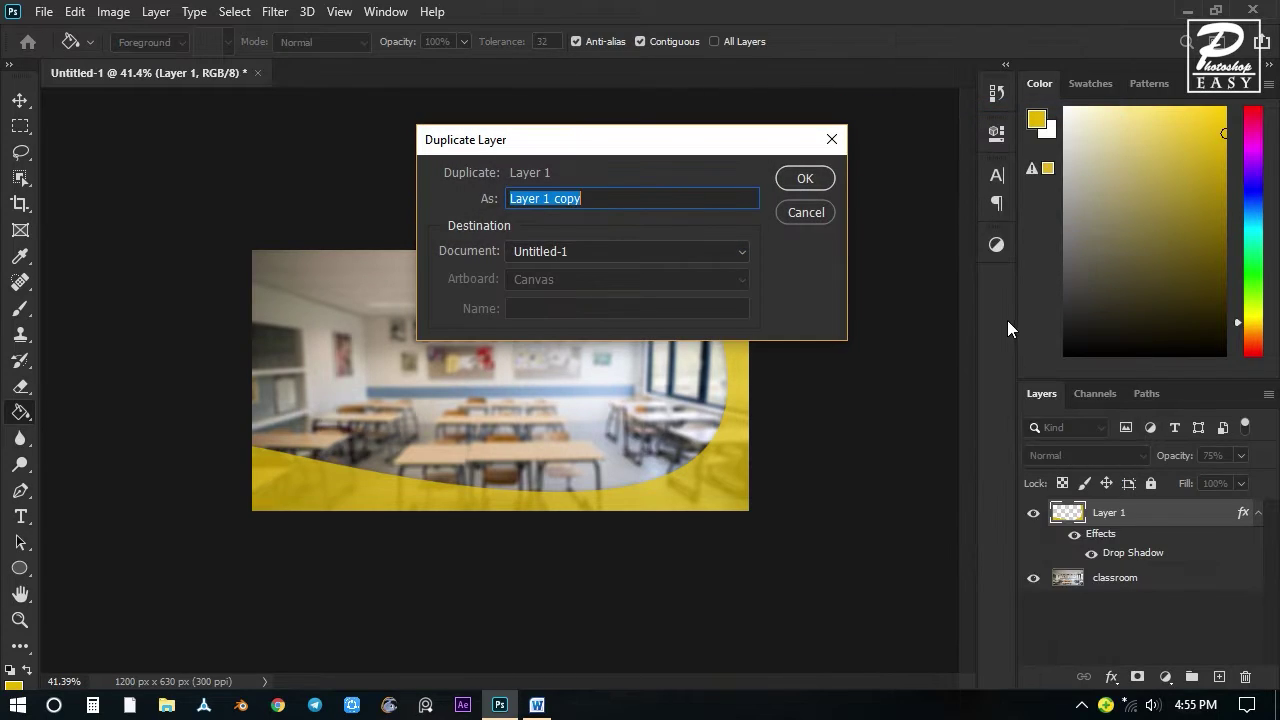
left_click(803, 178)
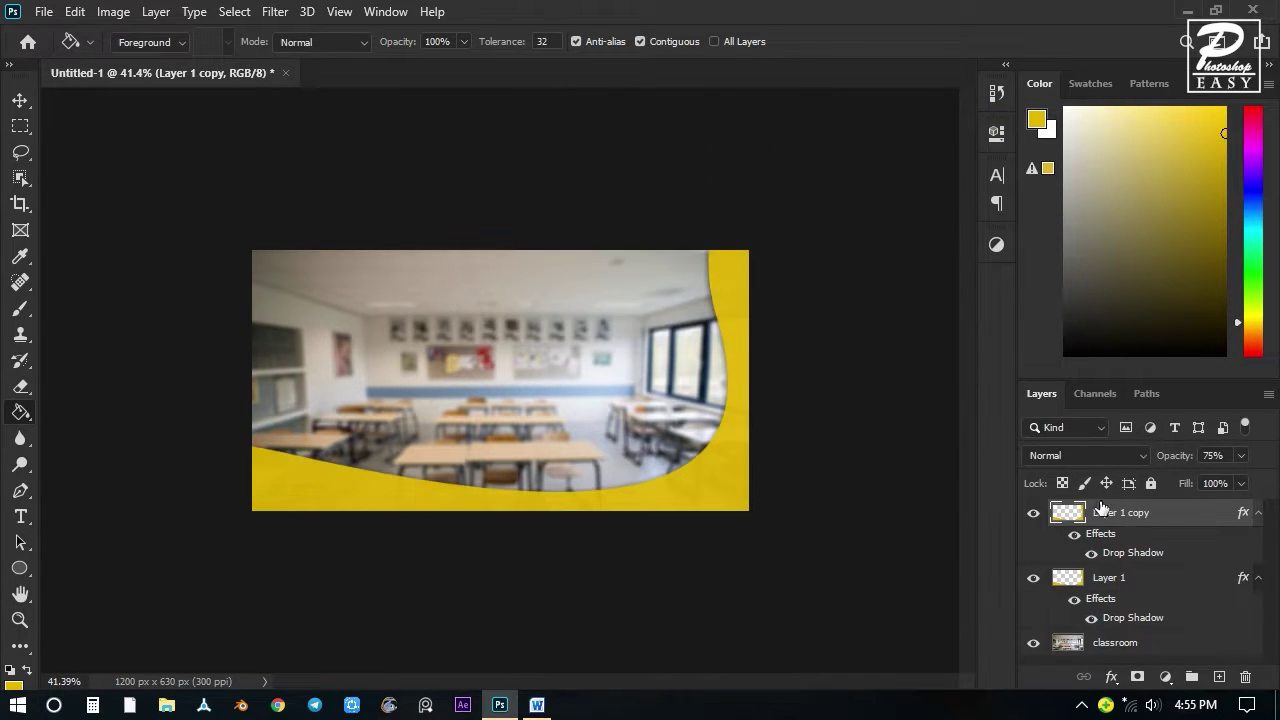
left_click(1143, 456)
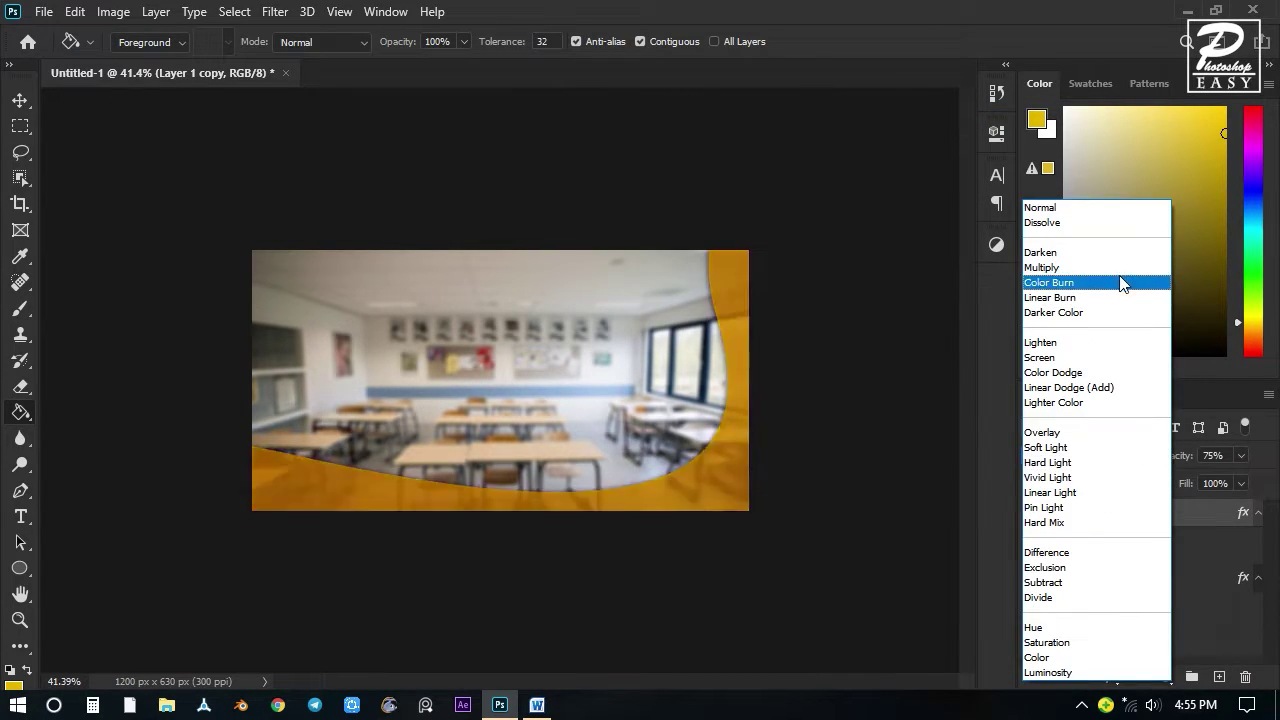
left_click(1095, 267)
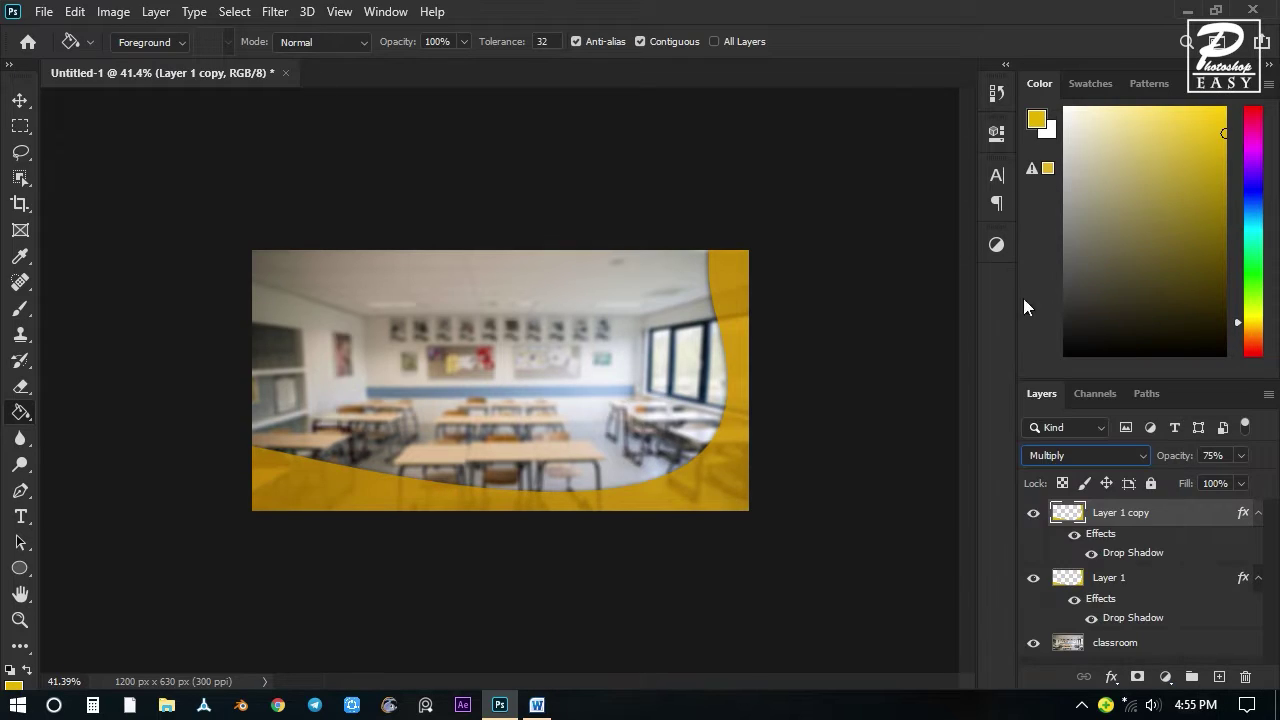
Scale Layer 1 copy to about 107.75% width and 111.37% height so it extends past the canvas edges.
key("ctrl+t")
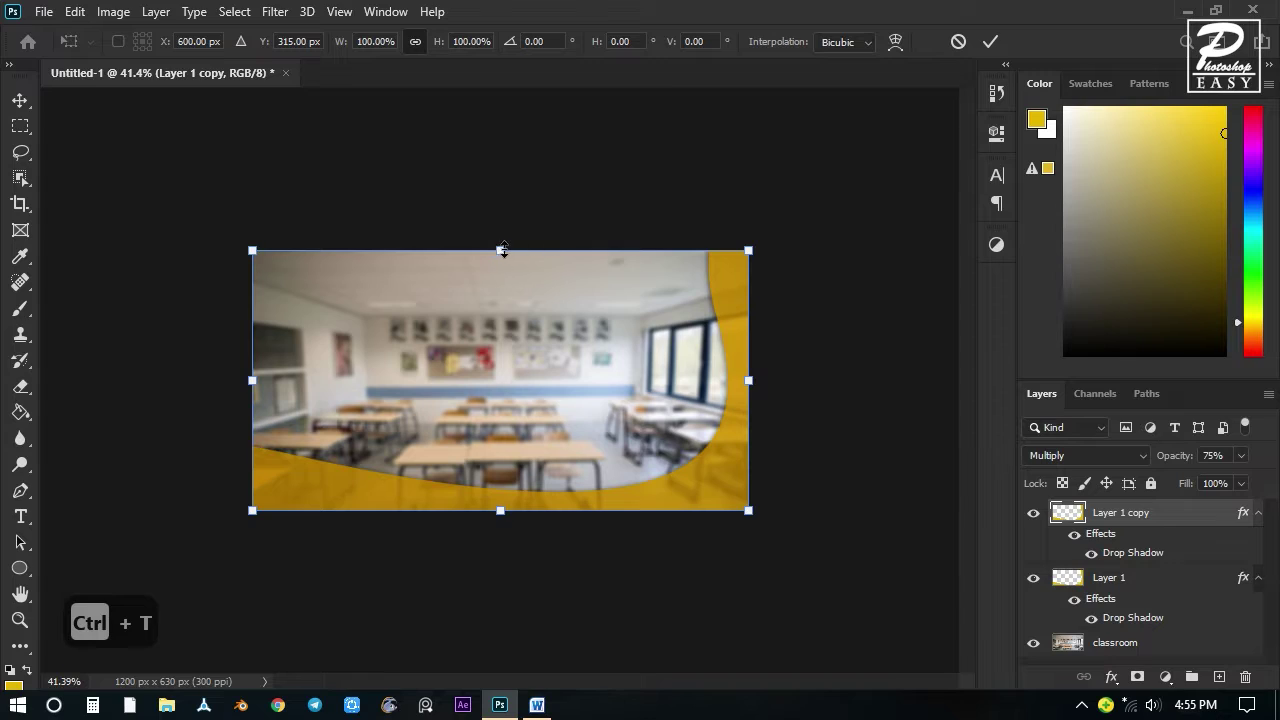
left_click_drag(502, 250, 503, 255)
key("ctrl+z")
mouse_move(748, 250)
left_mouse_down()
mouse_move(794, 215)
mouse_move(766, 240)
left_mouse_up()
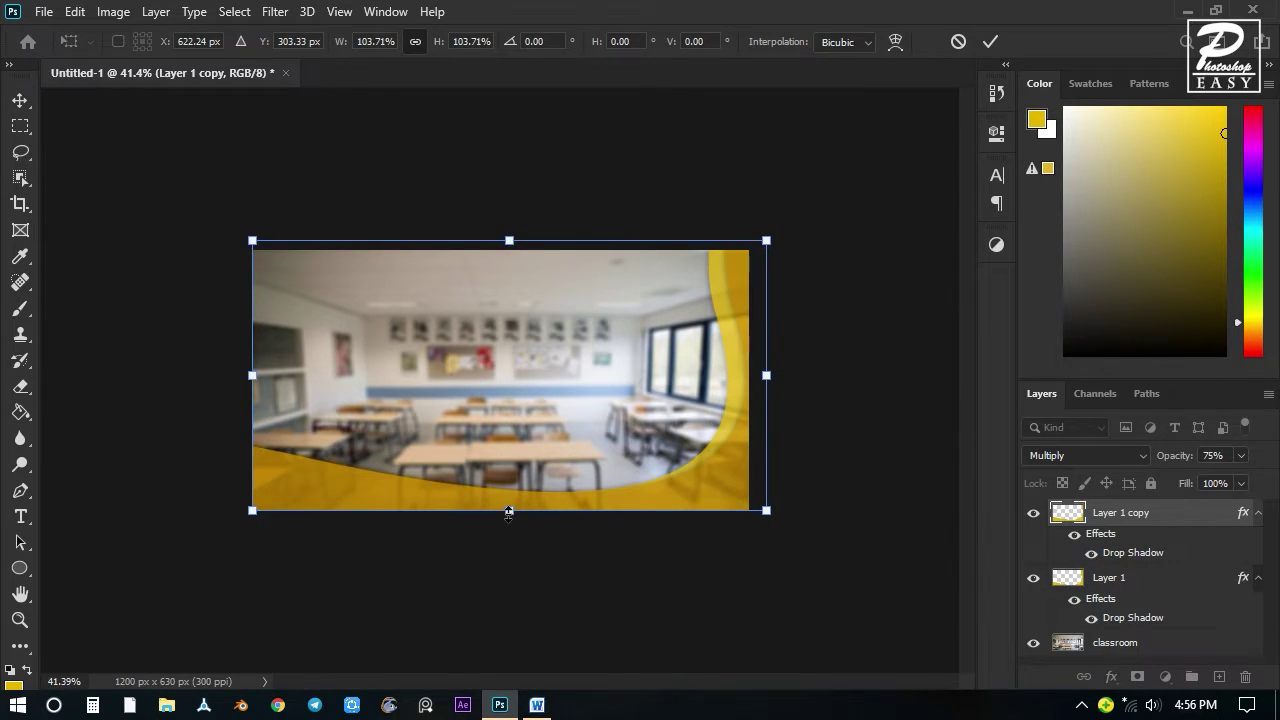
left_click_drag(509, 513, 509, 529)
mouse_move(617, 495)
left_mouse_down()
mouse_move(590, 490)
mouse_move(606, 490)
left_mouse_up()
mouse_move(223, 382)
left_mouse_down()
mouse_move(210, 382)
mouse_move(241, 383)
mouse_move(28, 380)
mouse_move(289, 380)
mouse_move(231, 380)
left_mouse_up()
left_click_drag(776, 380, 766, 380)
Rotate Layer 1 copy about -2.97° and shift it to leave a lighter yellow band along the curve, applying the transform.
mouse_move(820, 229)
left_mouse_down()
mouse_move(807, 185)
mouse_move(808, 213)
left_mouse_up()
left_click_drag(741, 459, 740, 480)
key("Up")
key("Up")
key("Up")
key("Up")
key("Up")
key("Up")
key("Up")
key("Up")
key("Up")
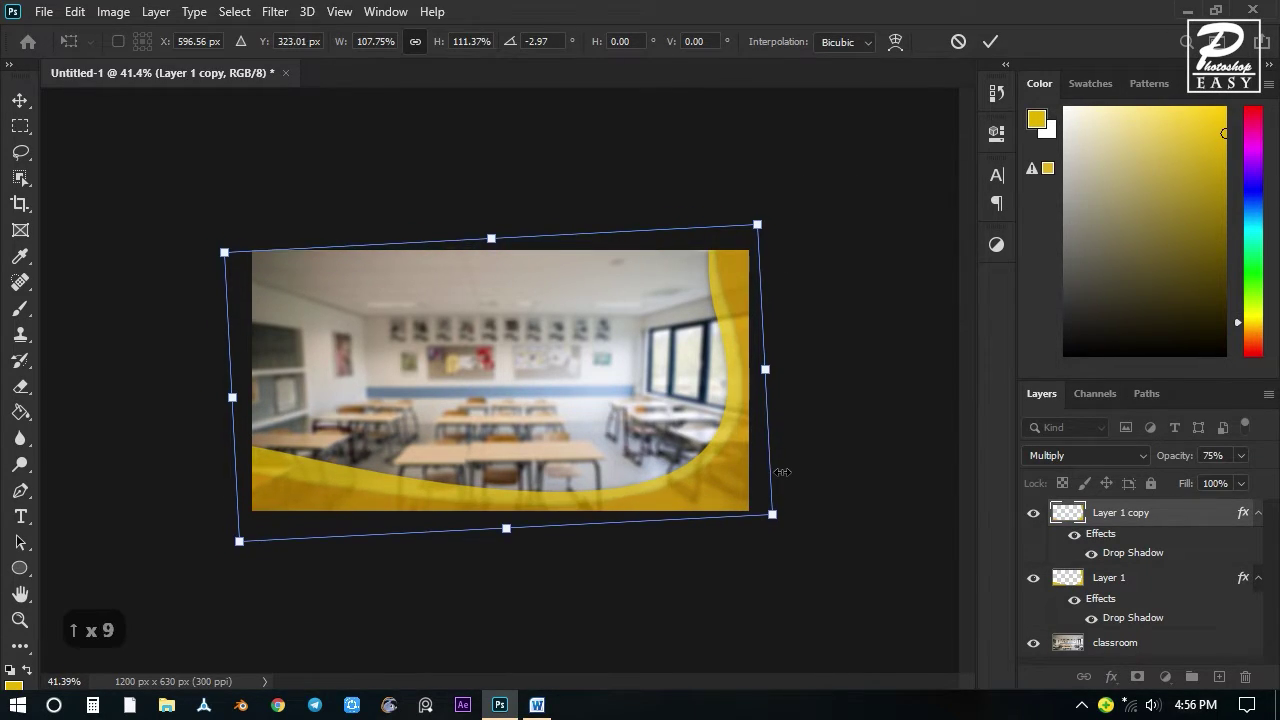
key("Return")
Draw a yellow circle over the lower-right desks and move it rightward against the curved border.
scroll(714, 484, "down", 1)
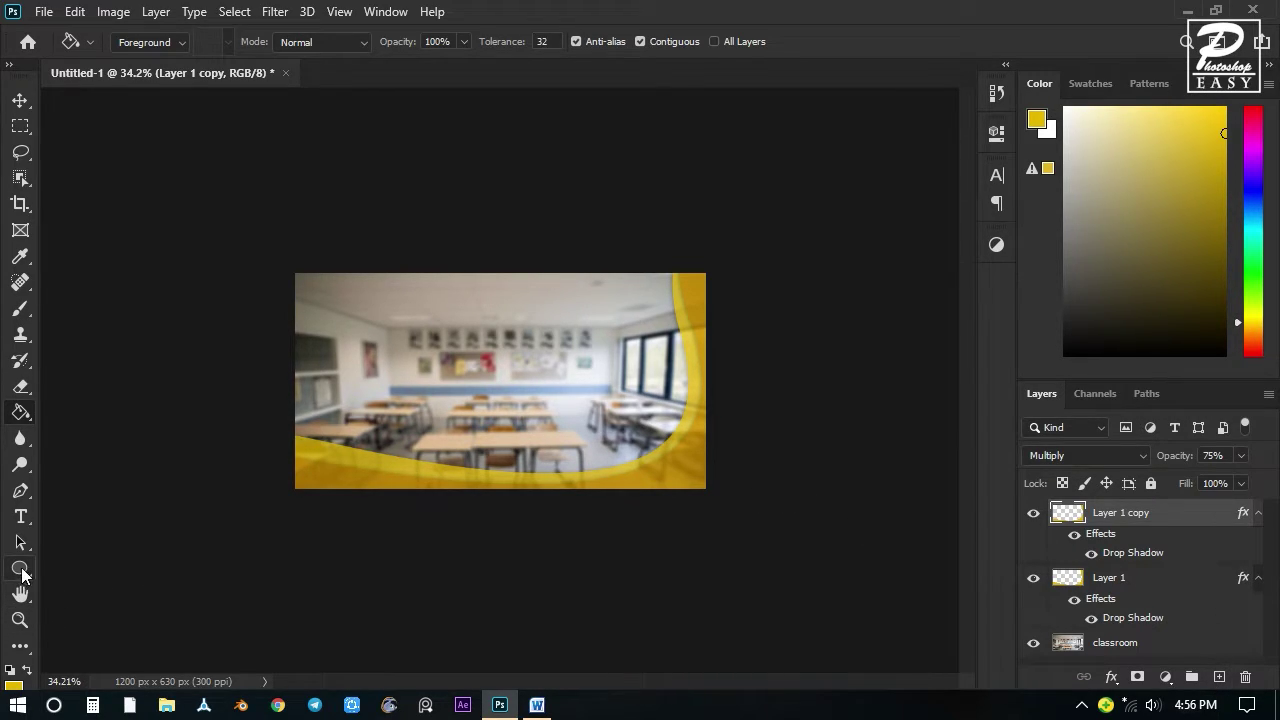
left_click(21, 570)
left_click_drag(584, 394, 725, 473)
left_click(20, 100)
left_click(996, 131)
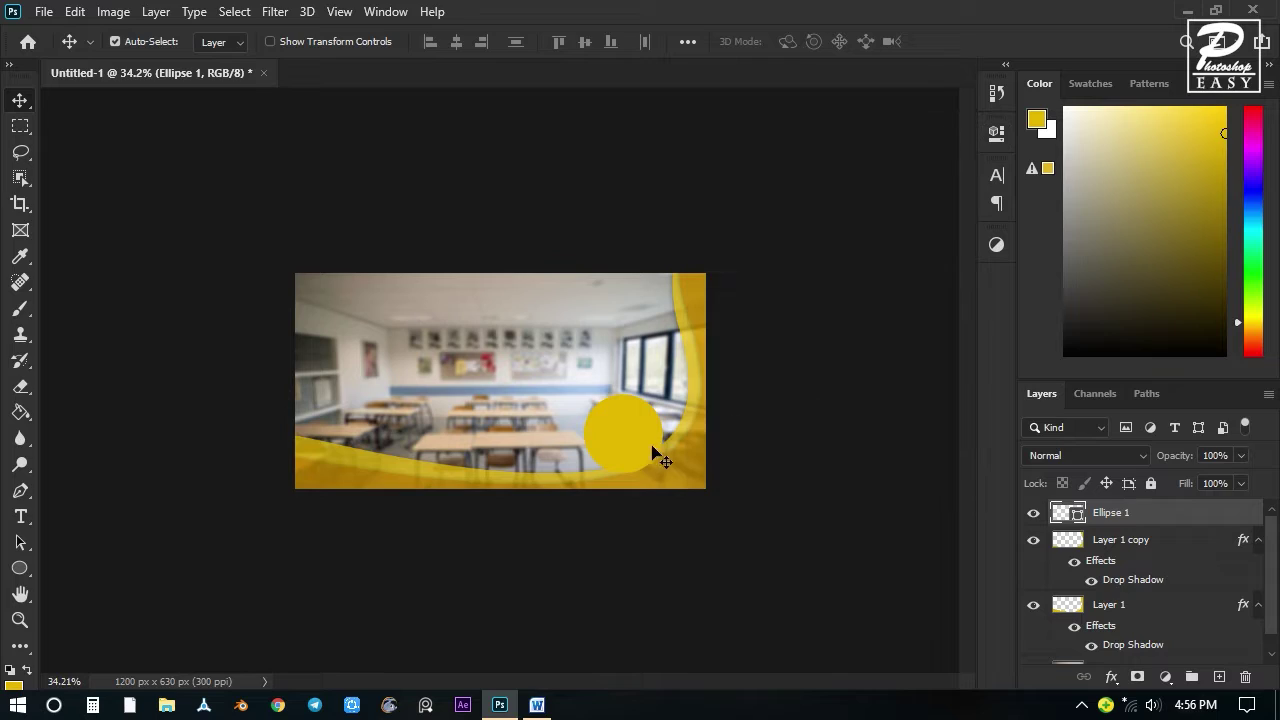
mouse_move(651, 451)
left_mouse_down()
mouse_move(670, 462)
mouse_move(661, 455)
left_mouse_up()
key("Right")
key("Right")
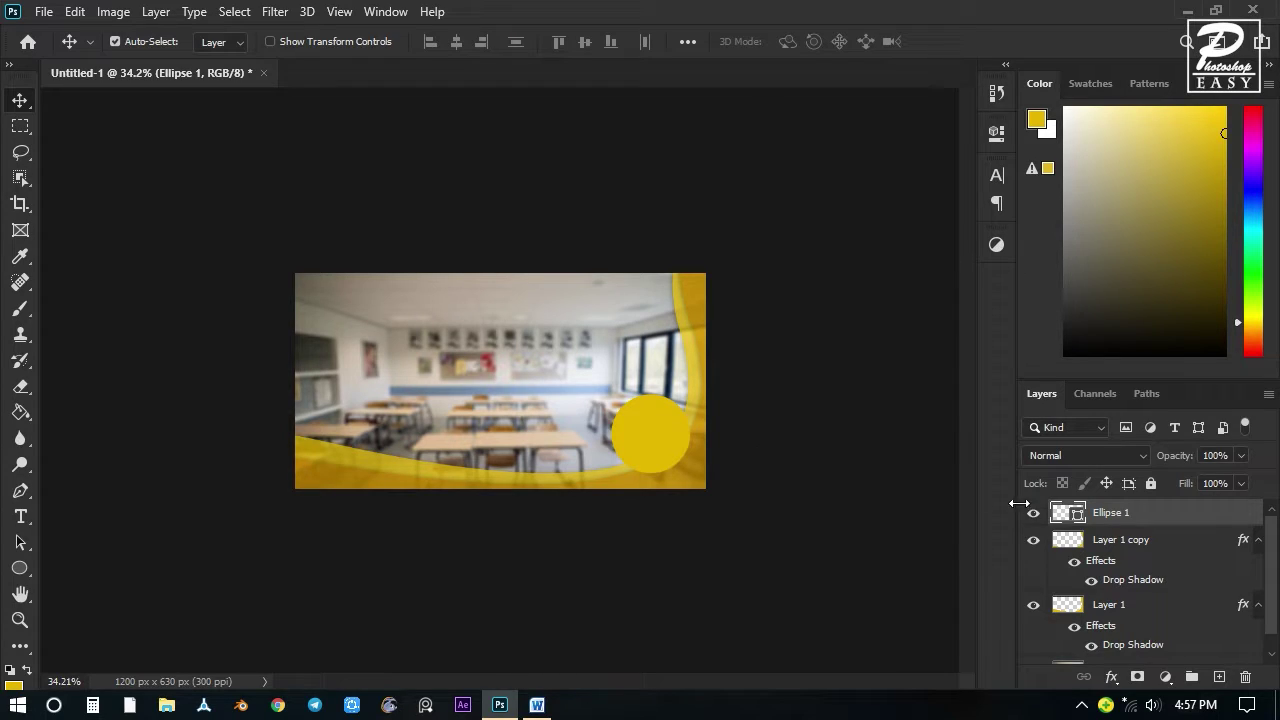
Duplicate the Ellipse 1 layer as Ellipse 1 copy.
right_click(1144, 512)
left_click(920, 117)
left_click(805, 179)
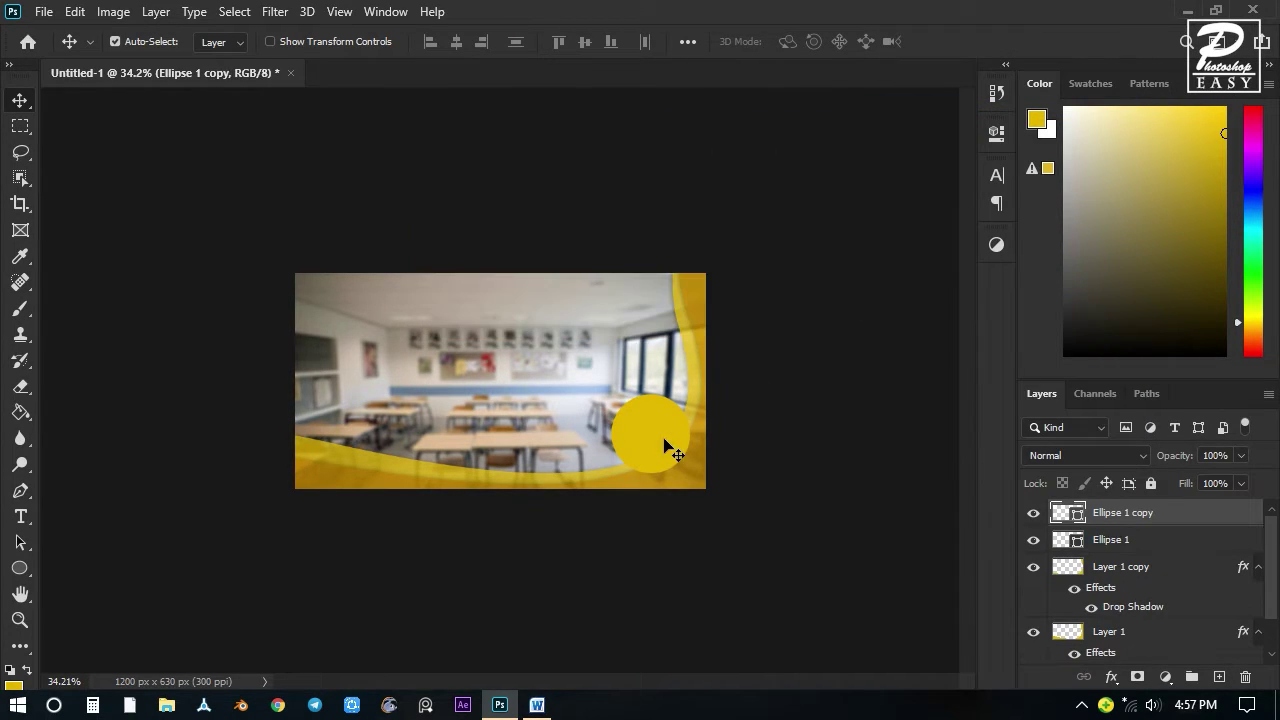
Move Ellipse 1 copy above the large circle and scale it to about 73.36%, placing it beside the right curved border.
left_click_drag(672, 452, 668, 361)
key("ctrl+t")
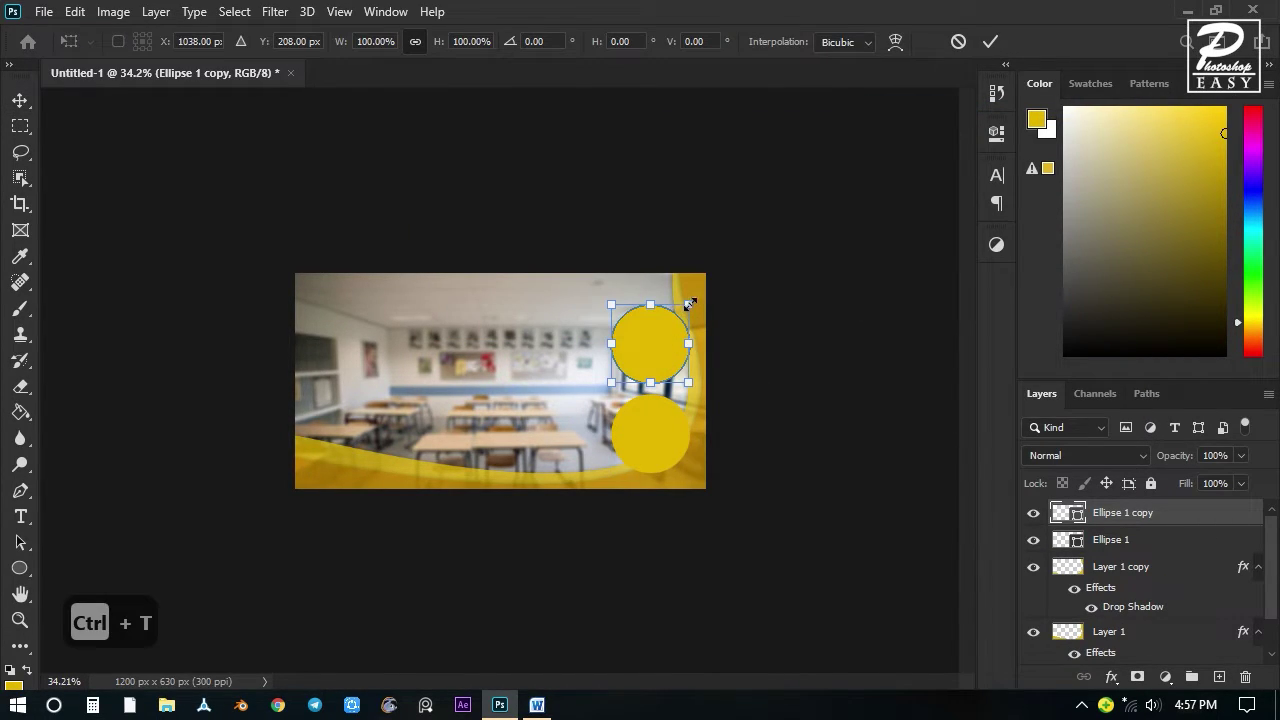
left_click_drag(688, 303, 679, 315)
left_click_drag(650, 356, 671, 370)
scroll(722, 398, "up", 4)
scroll(722, 398, "up", 2)
key("Return")
left_click(781, 6)
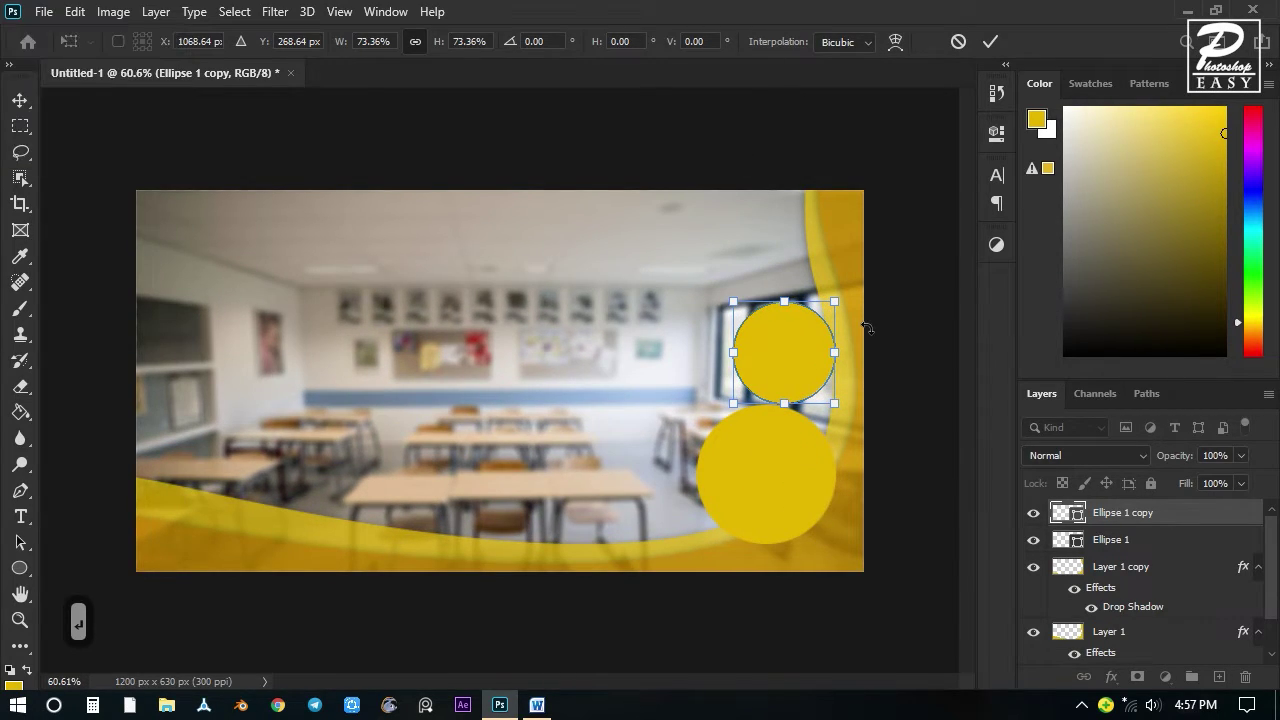
key("ctrl+Return")
Duplicate the smaller circle as Ellipse 1 copy 2 and position it to the lower left of the large circle.
scroll(846, 394, "down", 3)
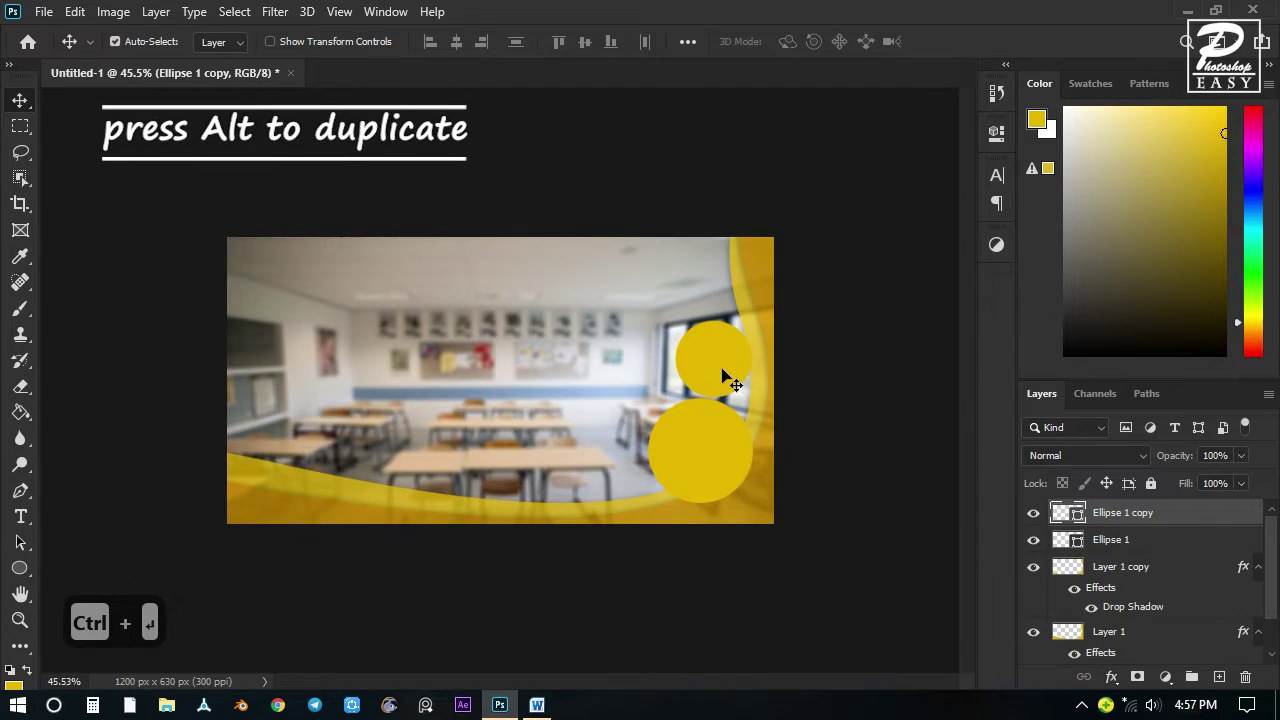
left_click_drag(720, 372, 609, 511)
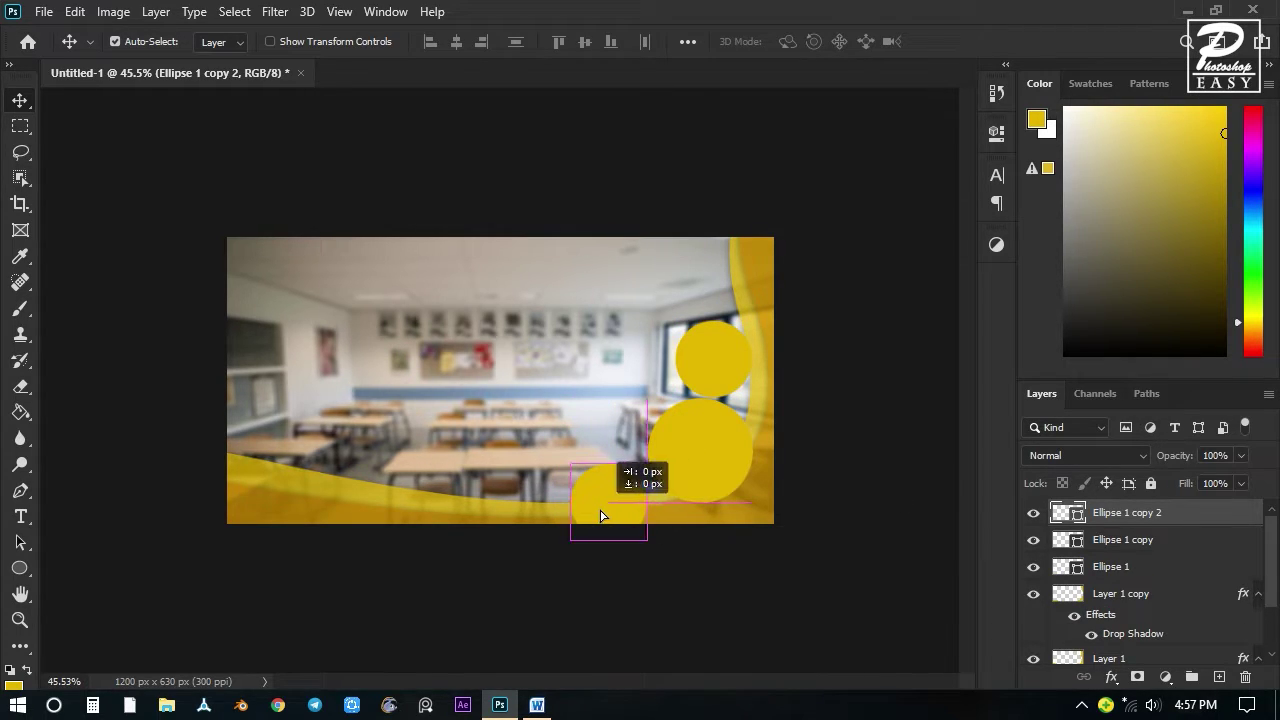
mouse_move(624, 495)
left_mouse_down()
mouse_move(633, 483)
mouse_move(624, 500)
mouse_move(637, 509)
mouse_move(623, 360)
mouse_move(645, 367)
mouse_move(634, 497)
mouse_move(651, 371)
mouse_move(717, 363)
mouse_move(640, 470)
mouse_move(606, 469)
mouse_move(604, 499)
mouse_move(615, 486)
left_mouse_up()
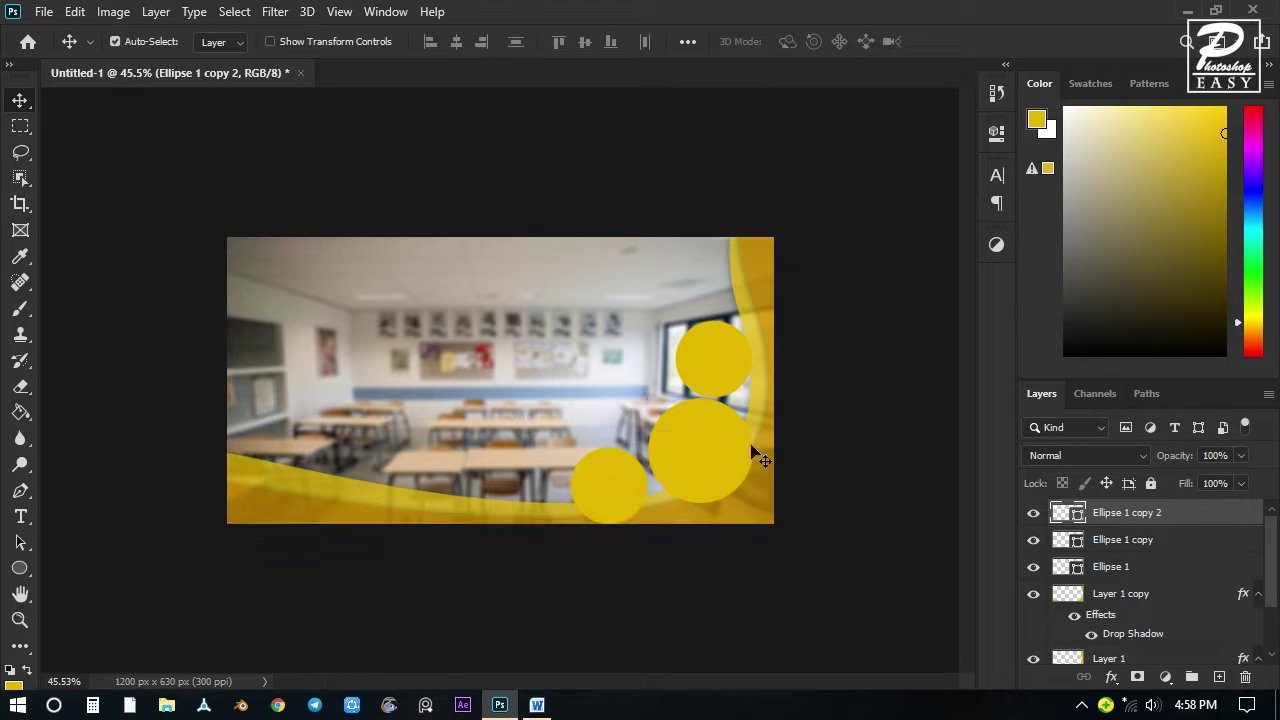
Select all three circle layers and rotate them together by about 4.75°.
left_click(1155, 540, "ctrl")
left_click(1151, 566, "ctrl")
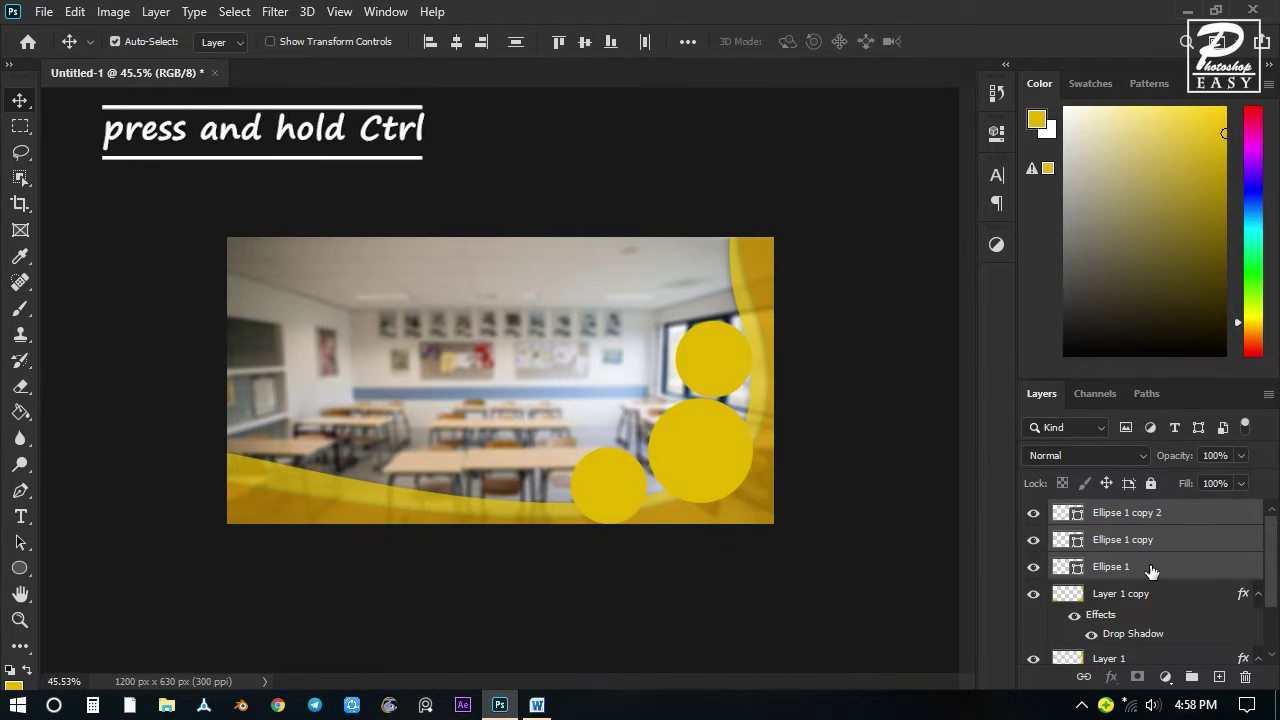
left_click(1155, 514)
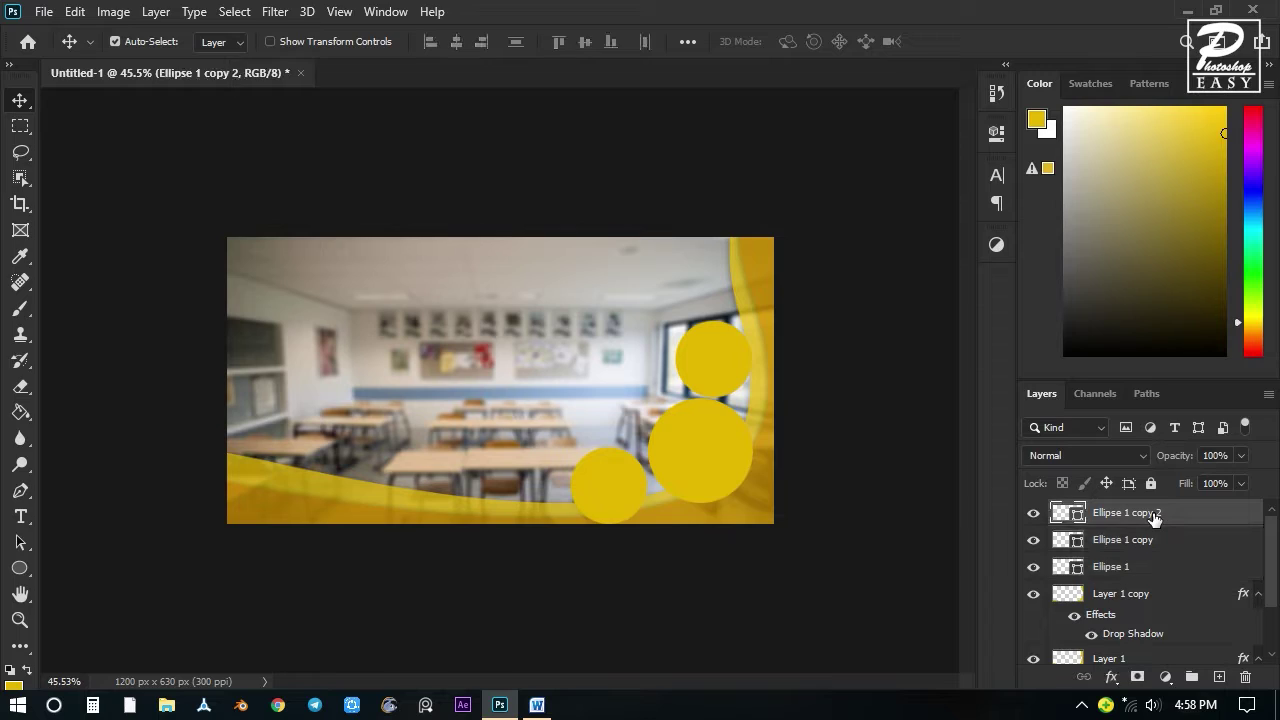
left_click(1156, 567, "shift")
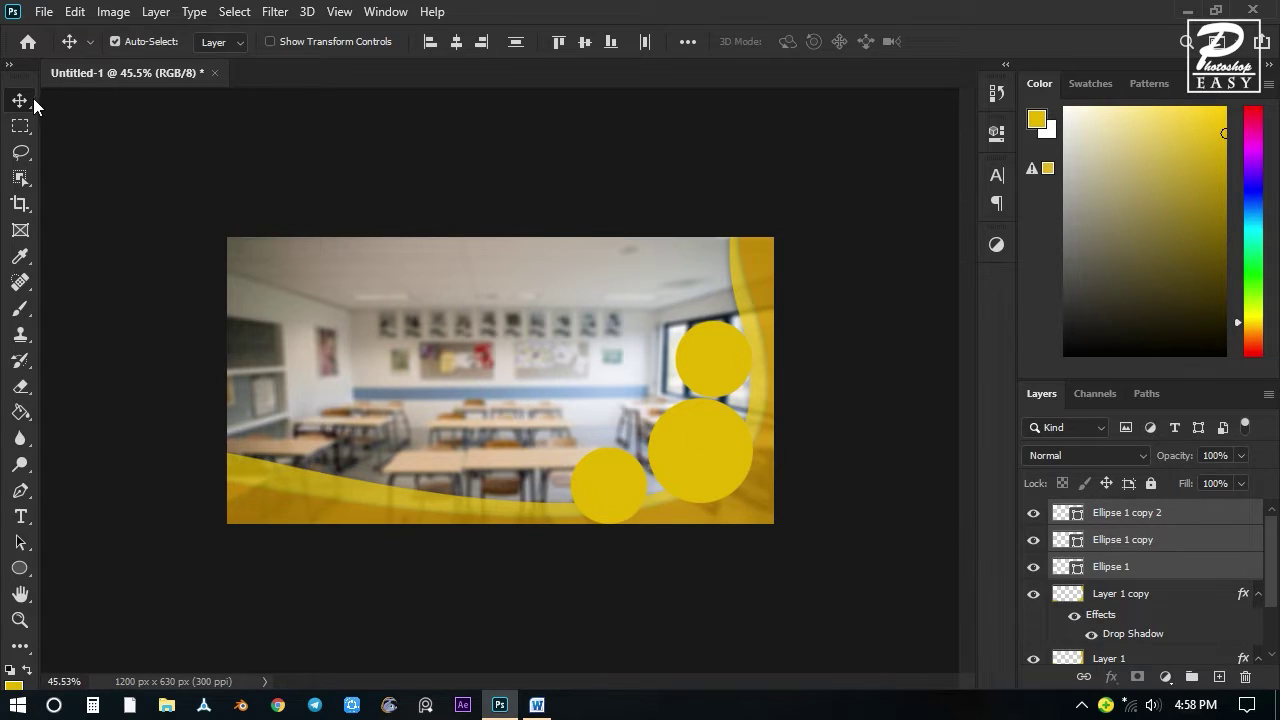
left_click_drag(635, 437, 718, 453)
key("ctrl+t")
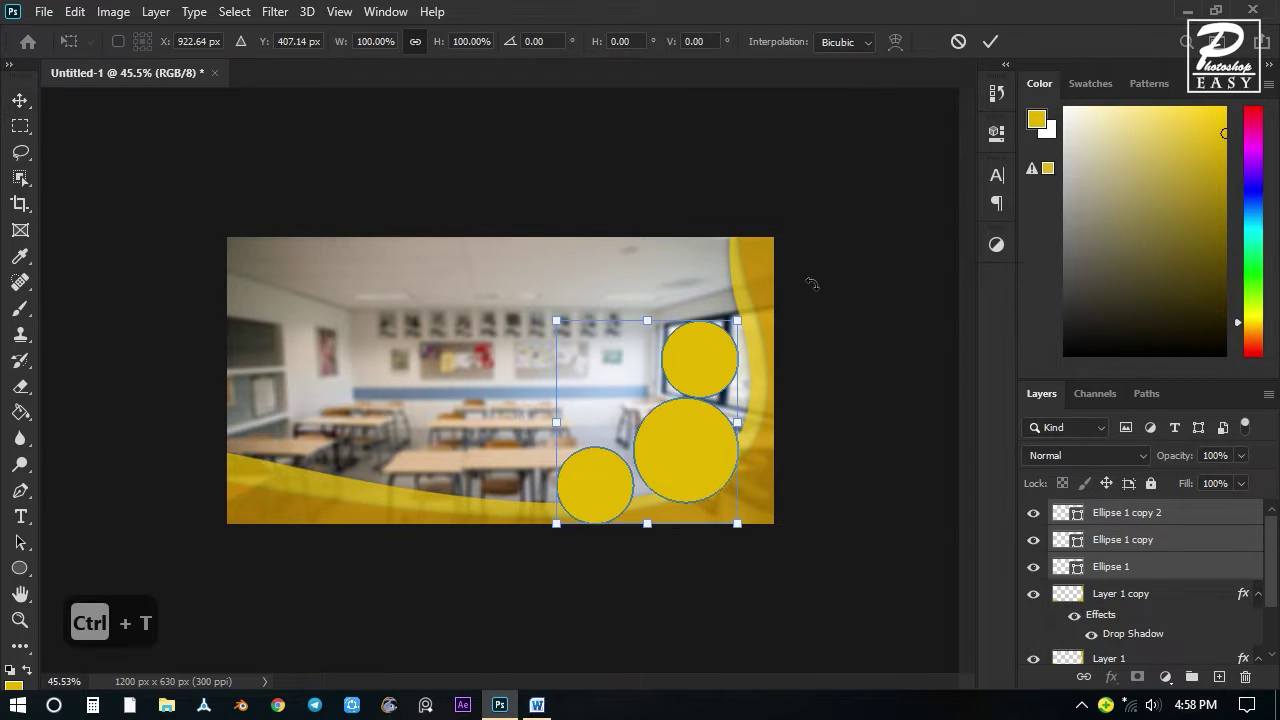
left_click_drag(766, 291, 740, 274)
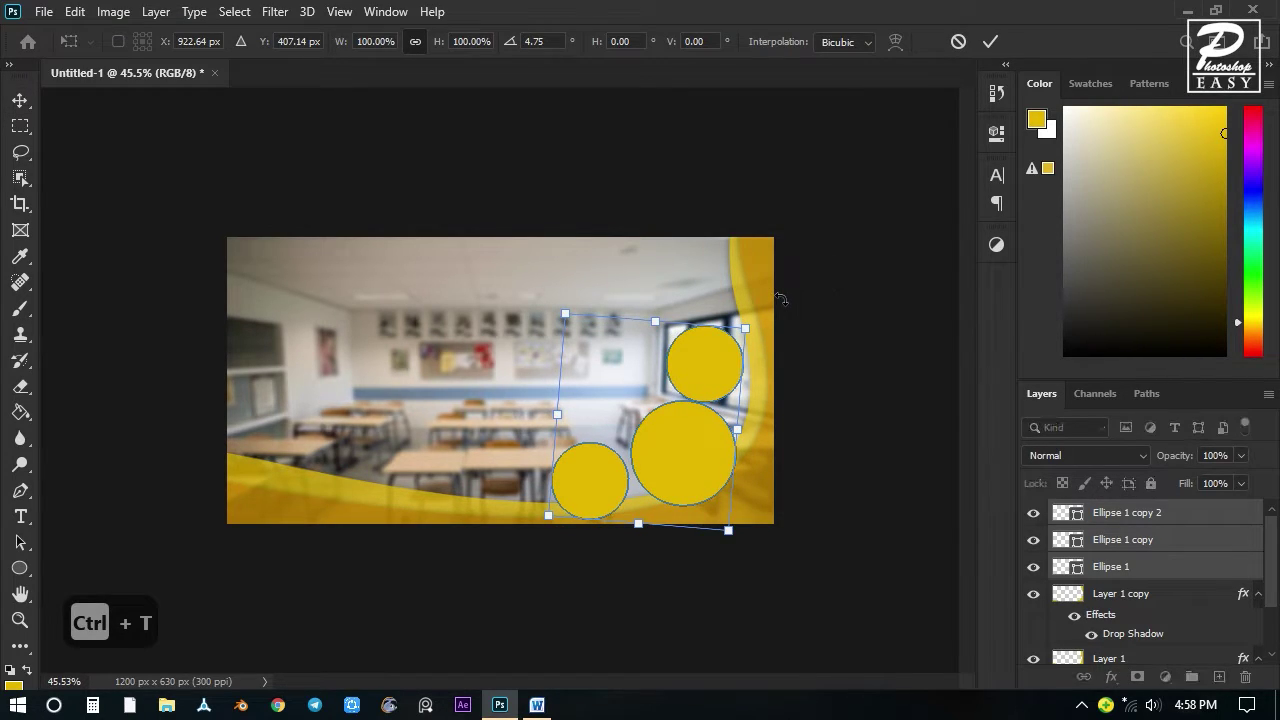
key("Return")
Move the three rotated circles right so they overlap the curved yellow border.
left_click_drag(682, 468, 702, 467)
key("Right")
key("Right")
key("Right")
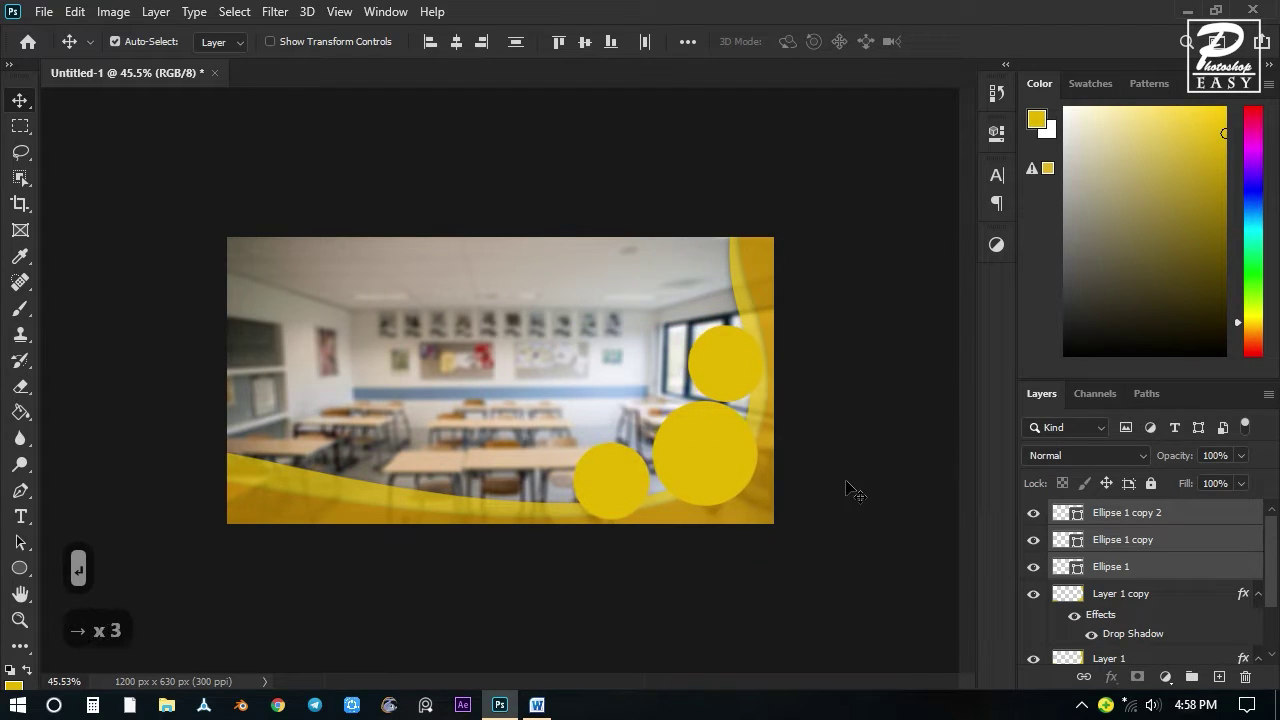
key("Right")
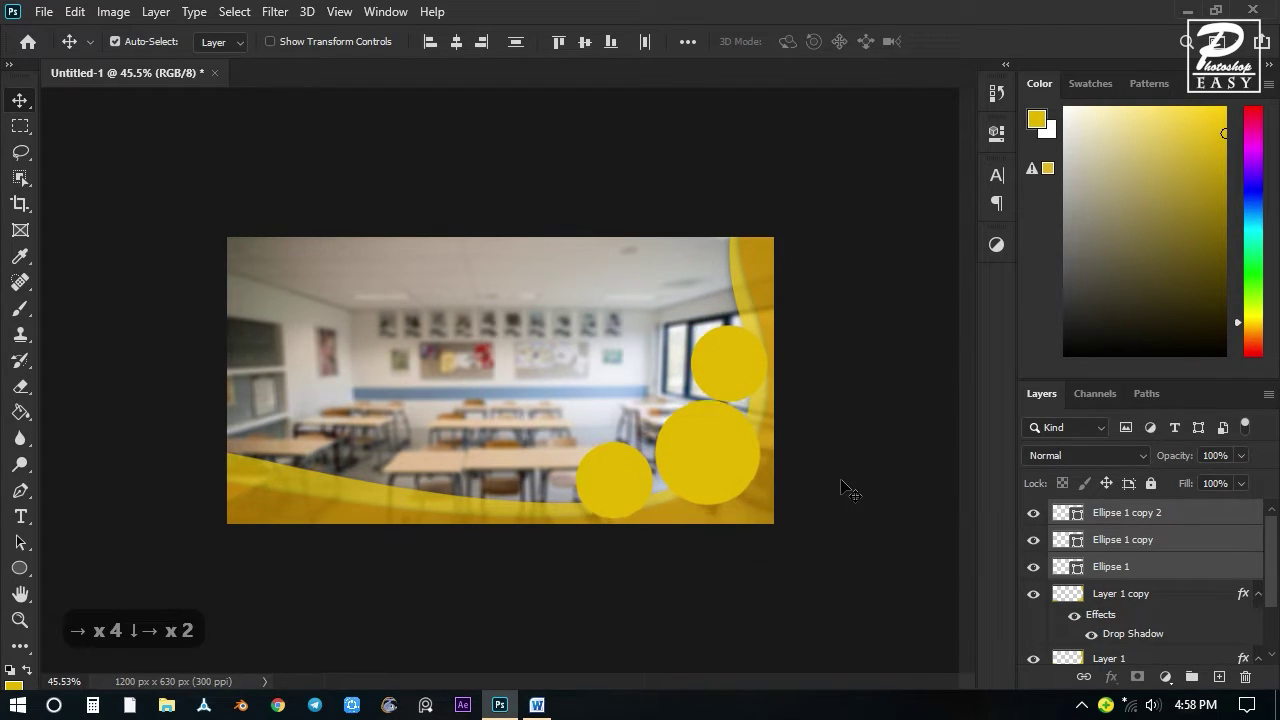
key("Right")
Nudge only Ellipse 1 copy 2 right until it nearly touches the large circle.
scroll(745, 487, "up", 5)
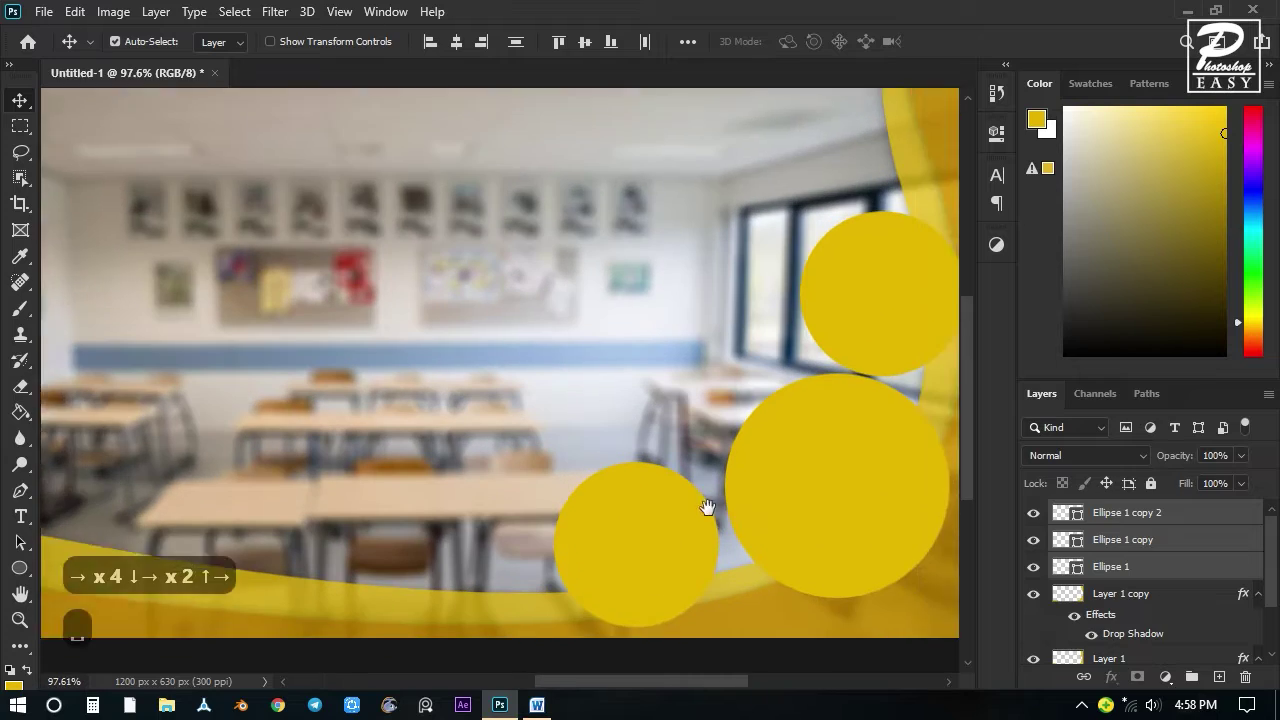
left_click_drag(710, 508, 617, 410)
left_click(1114, 541)
left_click(1106, 514)
left_click(1035, 513)
left_click(1035, 513)
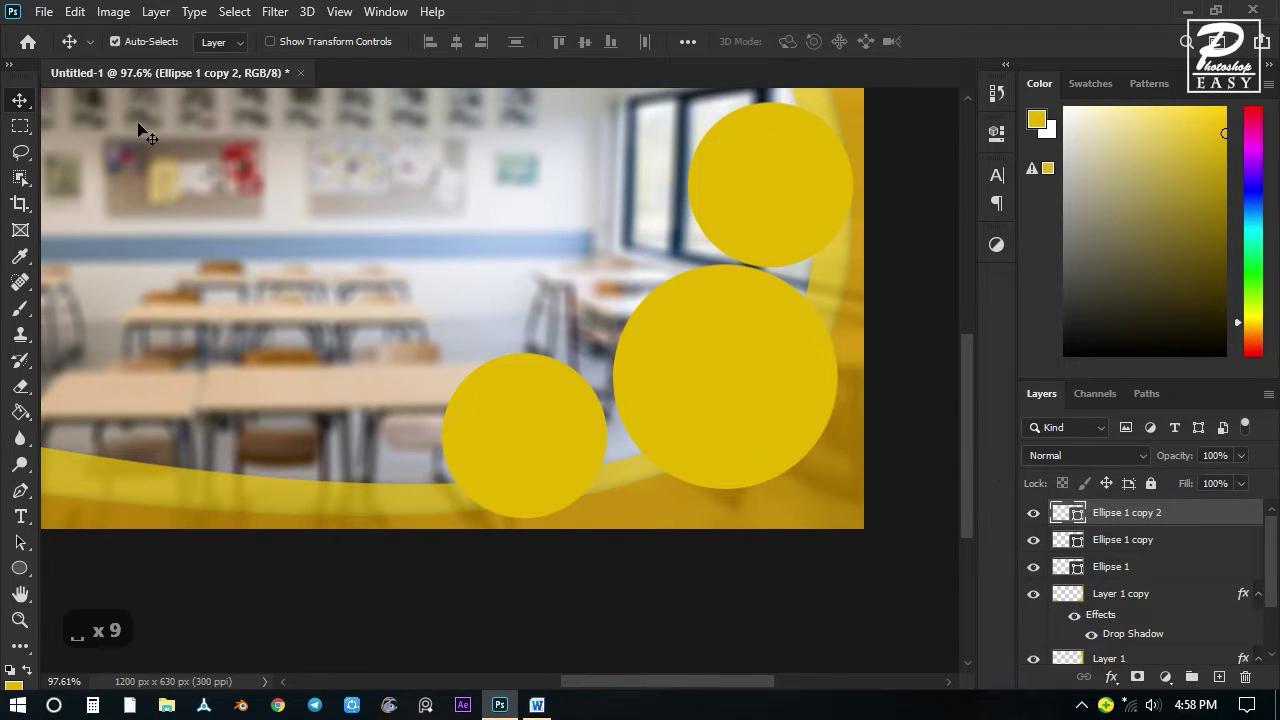
key("Right")
key("Right")
key("Right")
key("Right")
key("Right")
key("Right")
key("Right")
key("Right")
key("Right")
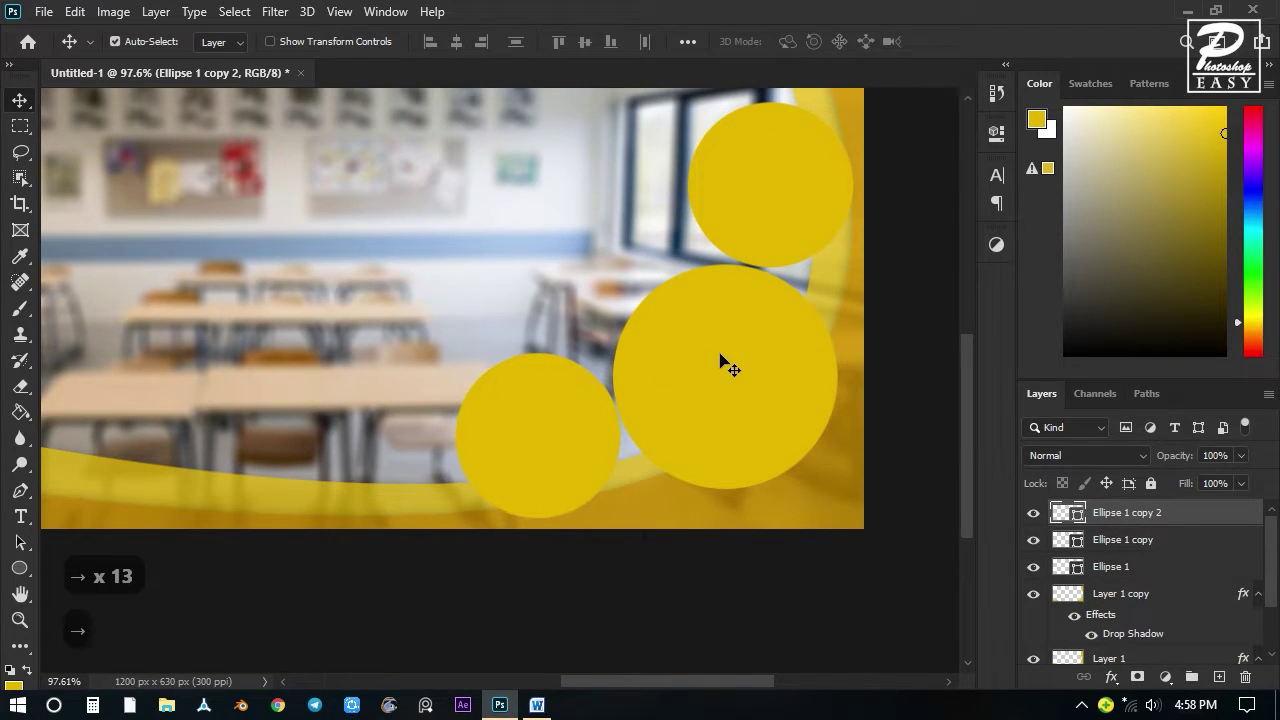
Place the Bayugo ES logo as an embedded image, scaled to about 9.05% and centred on the large circle.
scroll(466, 371, "down", 4)
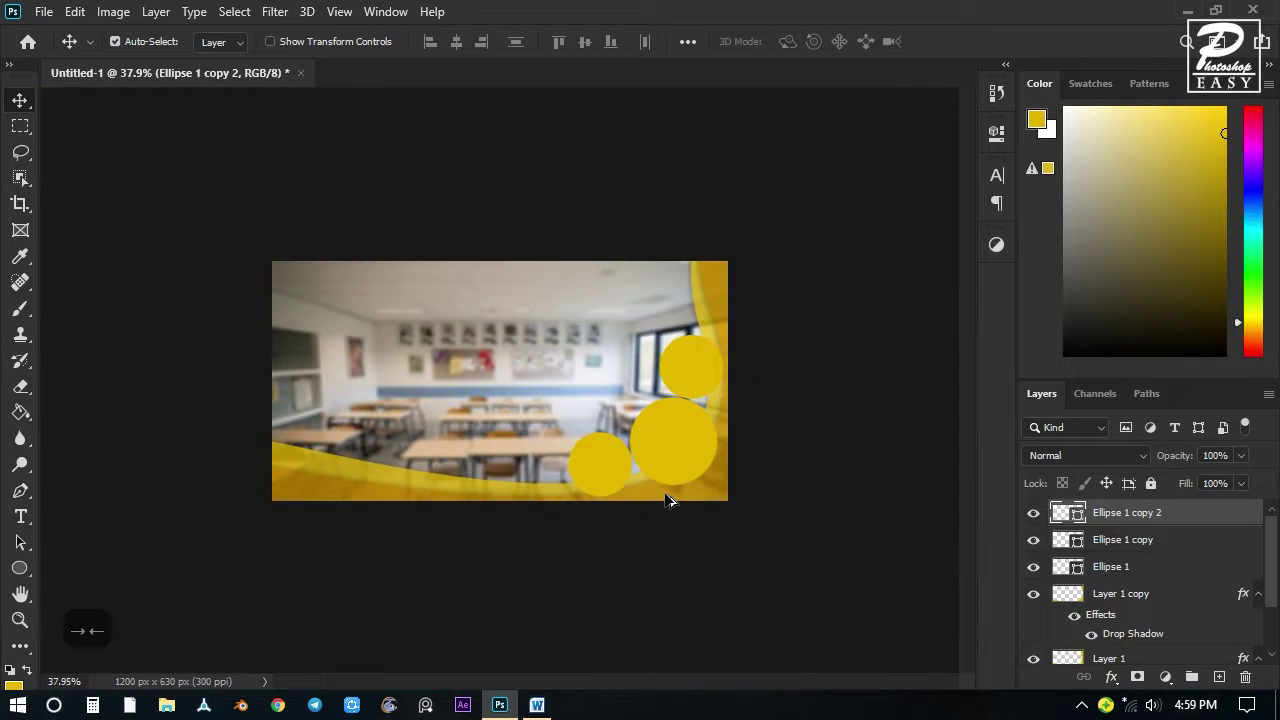
scroll(486, 380, "up", 3)
left_click_drag(470, 381, 463, 373)
left_click(46, 13)
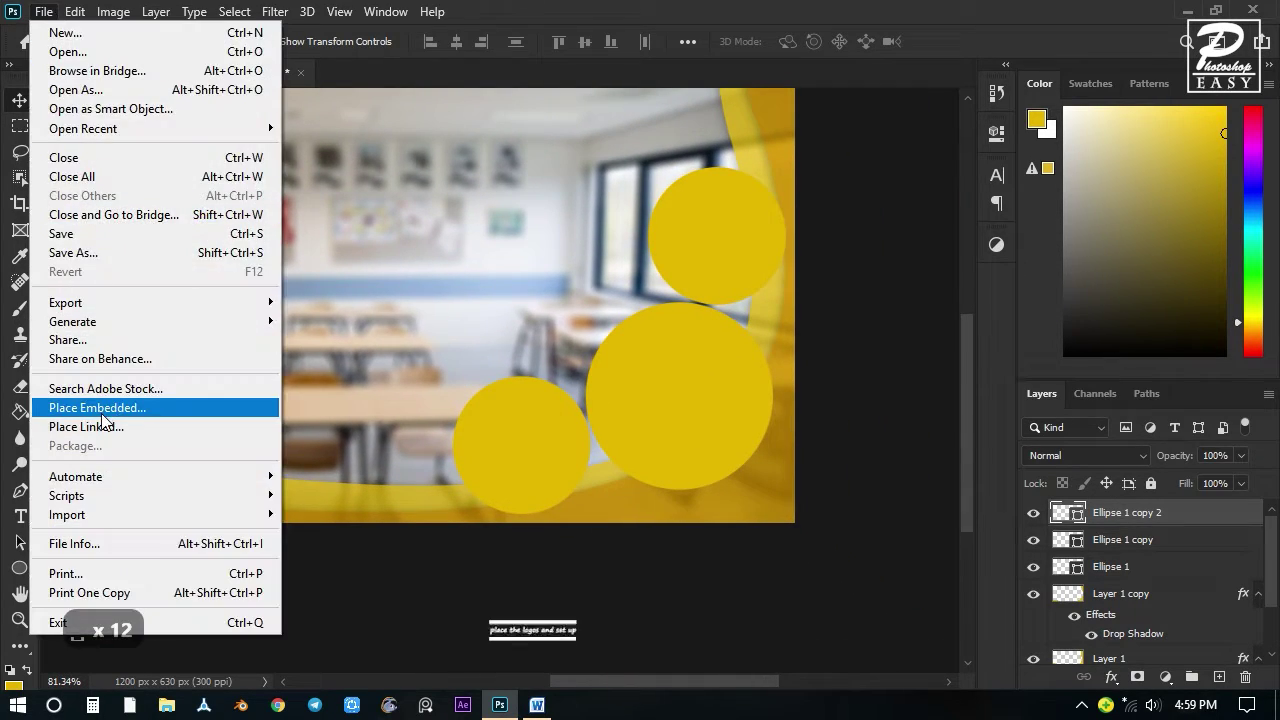
left_click(106, 409)
left_click(238, 165)
left_click(455, 446)
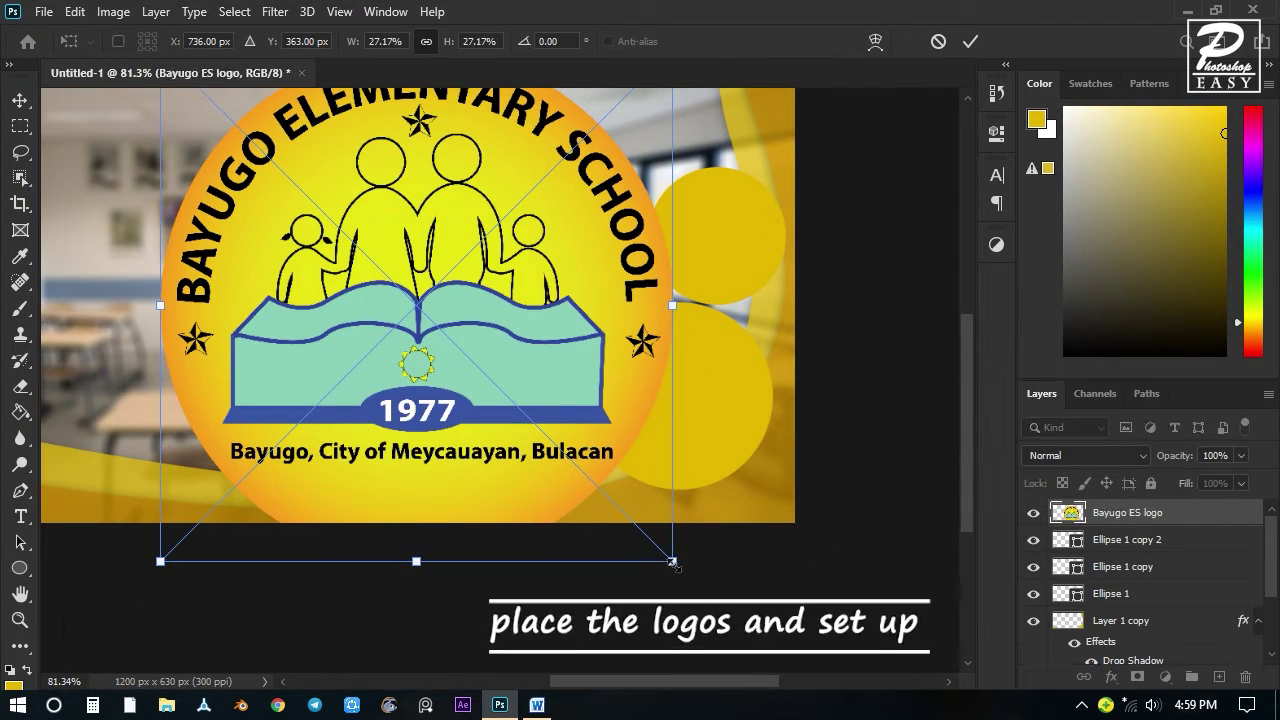
left_click_drag(671, 557, 486, 237)
left_click_drag(466, 335, 728, 425)
left_click_drag(747, 326, 767, 314)
key("Return")
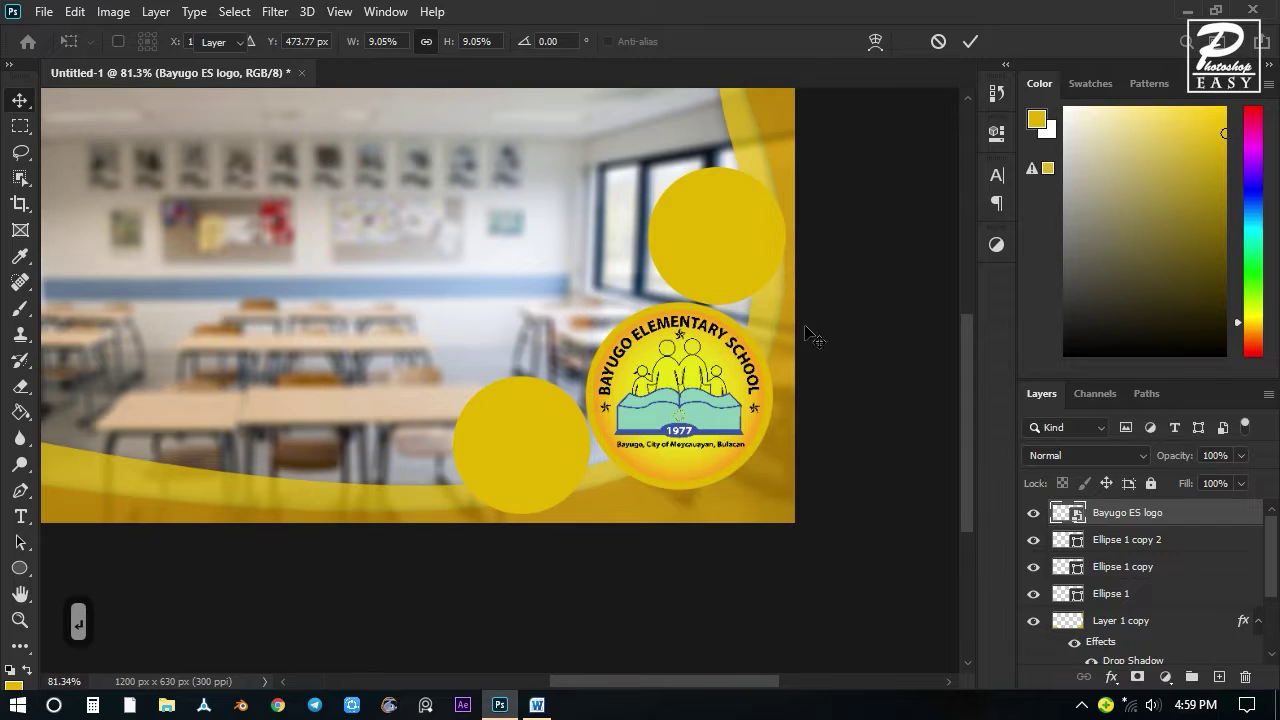
Place the DepEd seal as an embedded image, scaled down and centred inside the upper small circle.
left_click(44, 11)
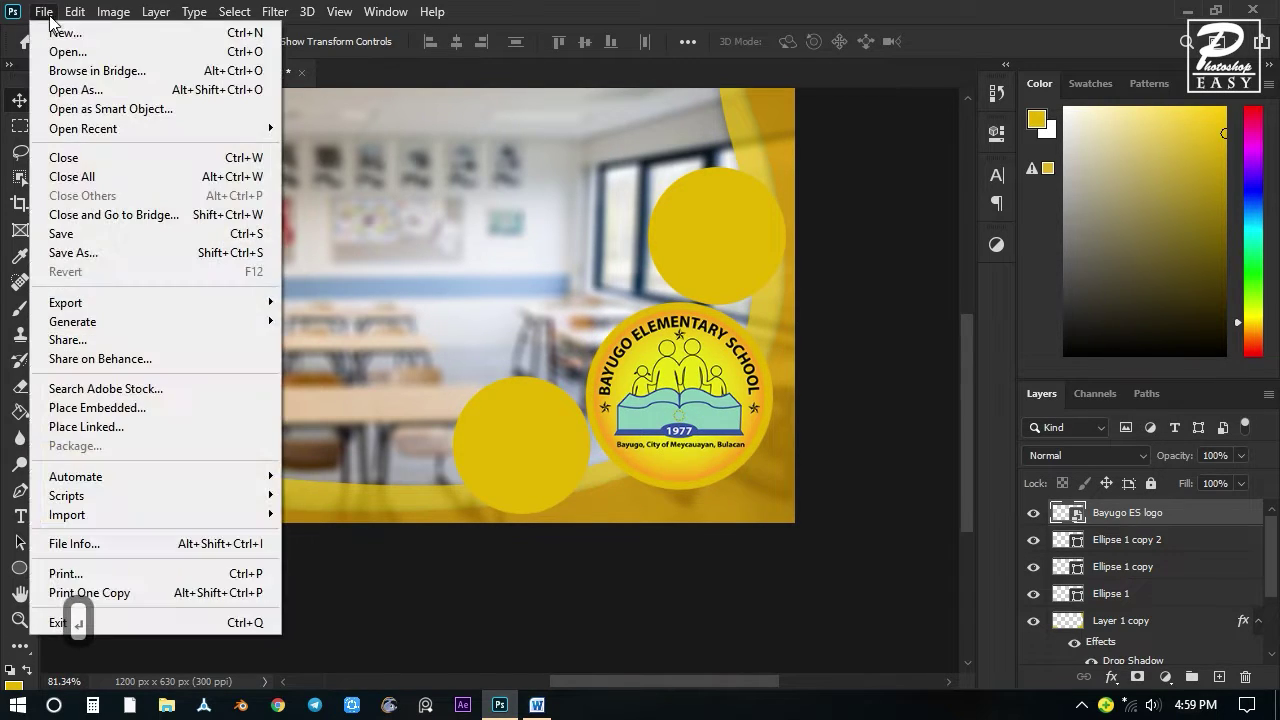
left_click(115, 409)
left_click(372, 285)
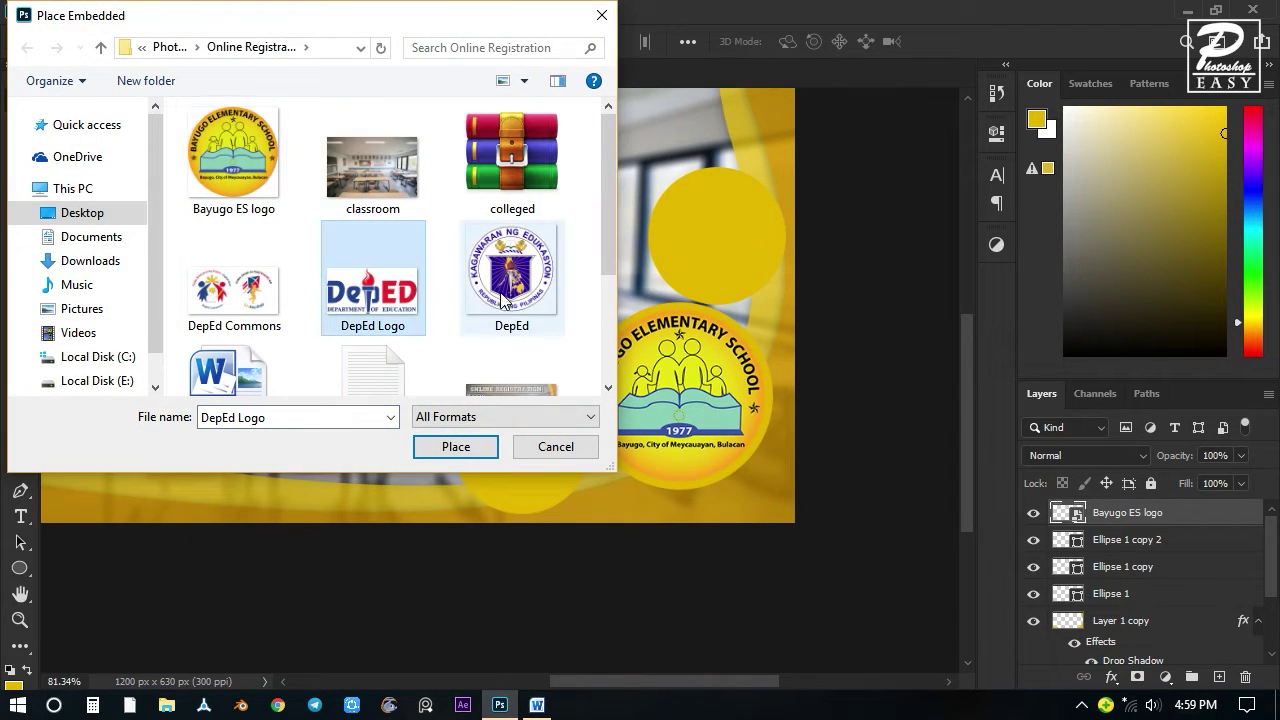
left_click(511, 275)
left_click(472, 446)
left_click_drag(586, 421, 490, 333)
left_click_drag(449, 309, 749, 239)
left_click_drag(772, 291, 781, 299)
key("Return")
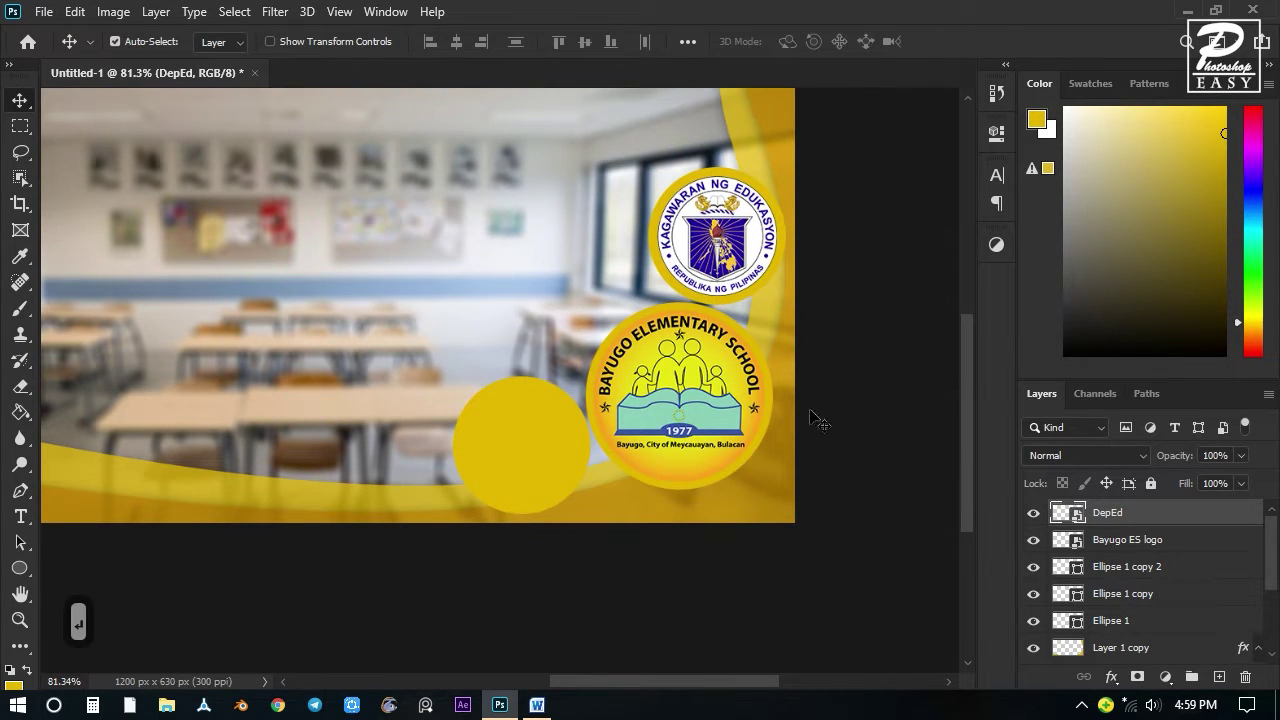
Place the SDO logo as an embedded image, scaled down and centred inside the lower-left small circle.
left_click(44, 11)
left_click(100, 408)
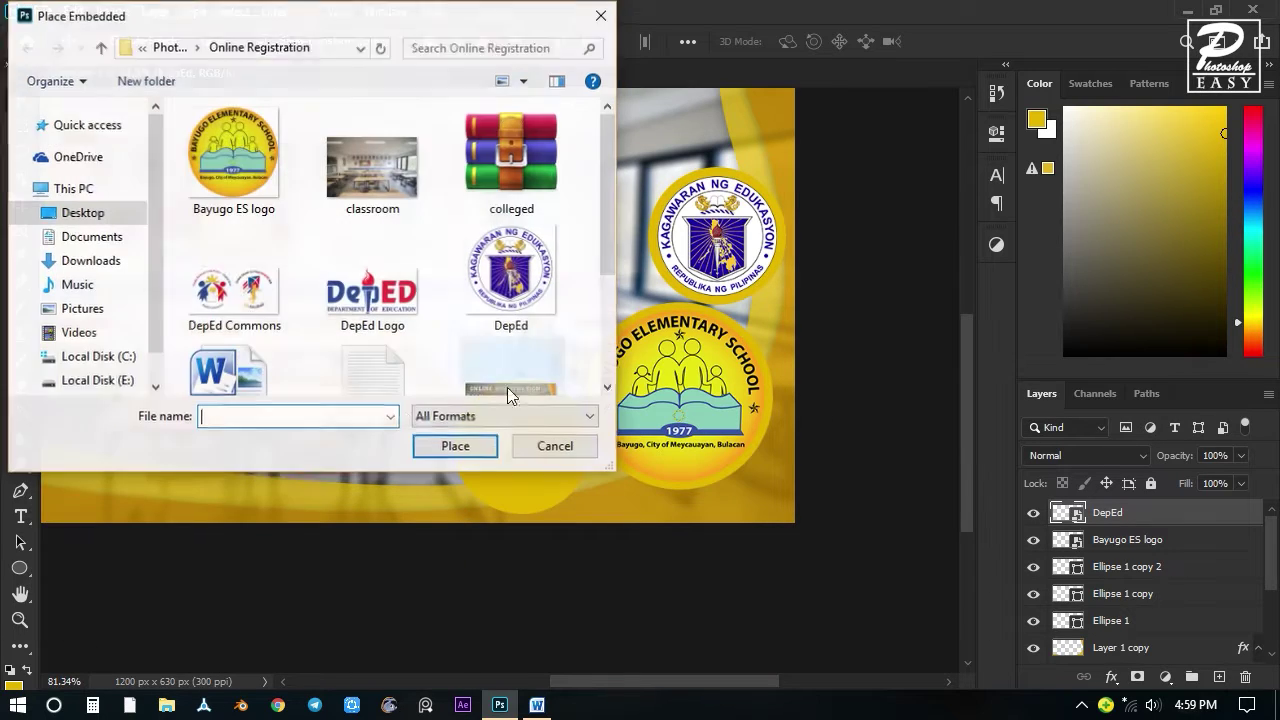
left_click_drag(606, 154, 606, 268)
double_click(386, 322)
left_click_drag(680, 564, 489, 377)
left_click_drag(489, 322, 578, 506)
key("Return")
Group the SDO, DepEd and Bayugo ES logo layers into a group named "logos".
scroll(636, 438, "down", 6)
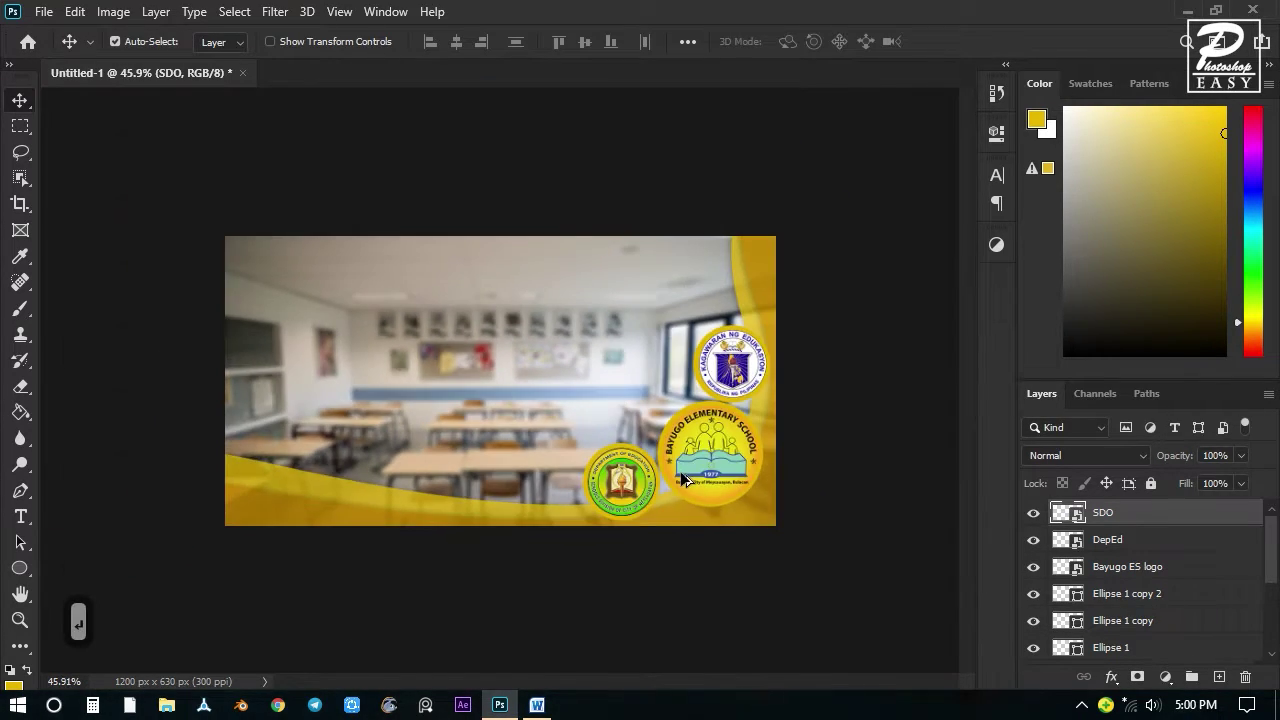
scroll(680, 480, "up", 9)
left_click_drag(622, 428, 470, 425)
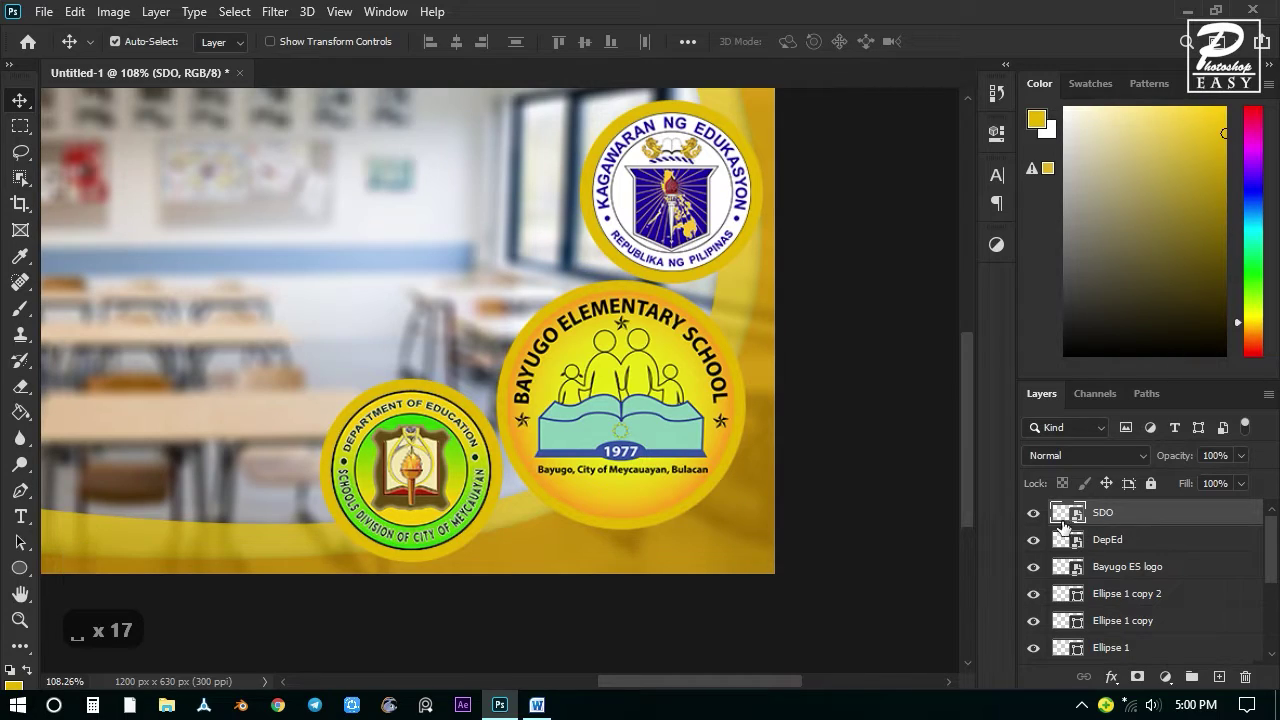
left_click(1135, 545, "shift")
left_click(1132, 566, "shift")
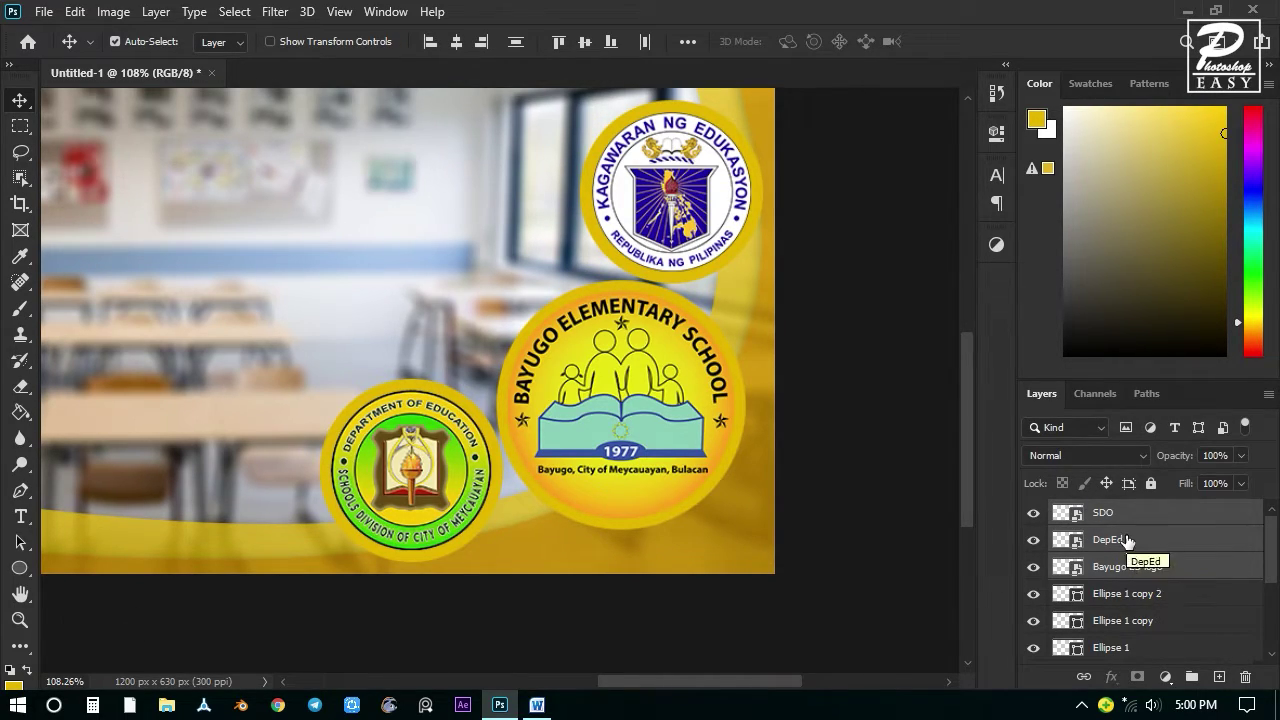
right_click(1126, 540)
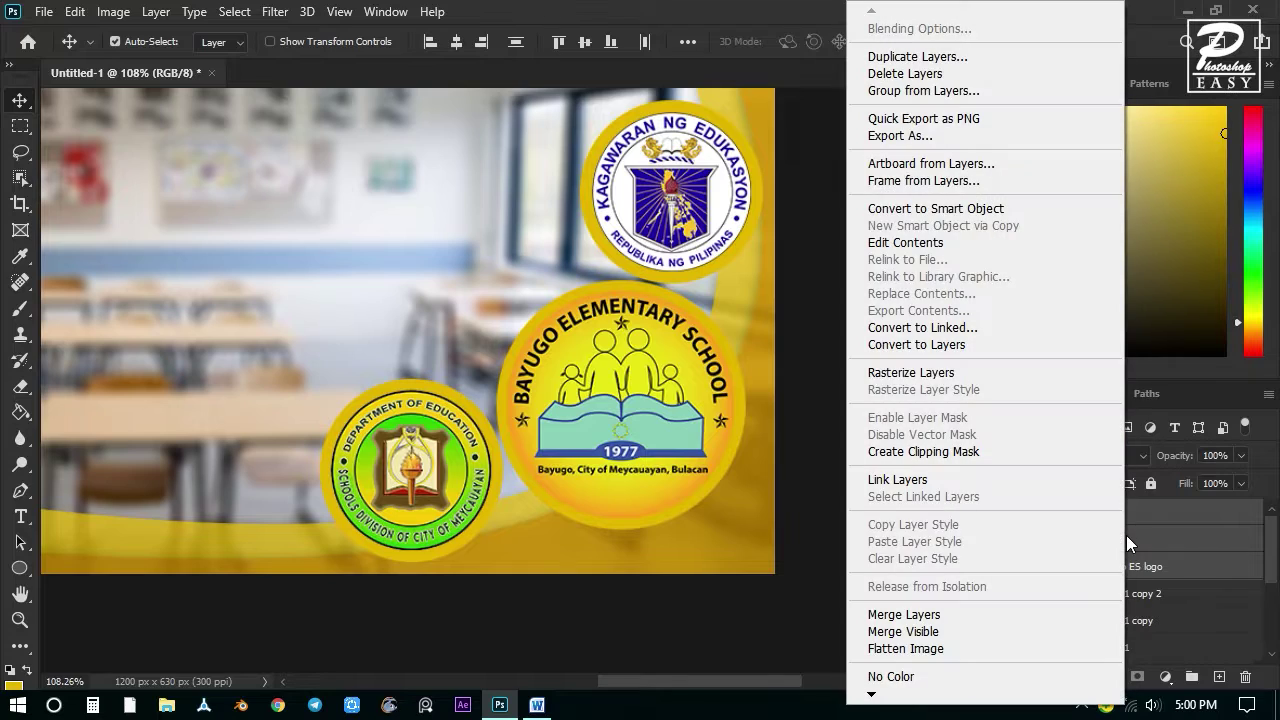
left_click(933, 91)
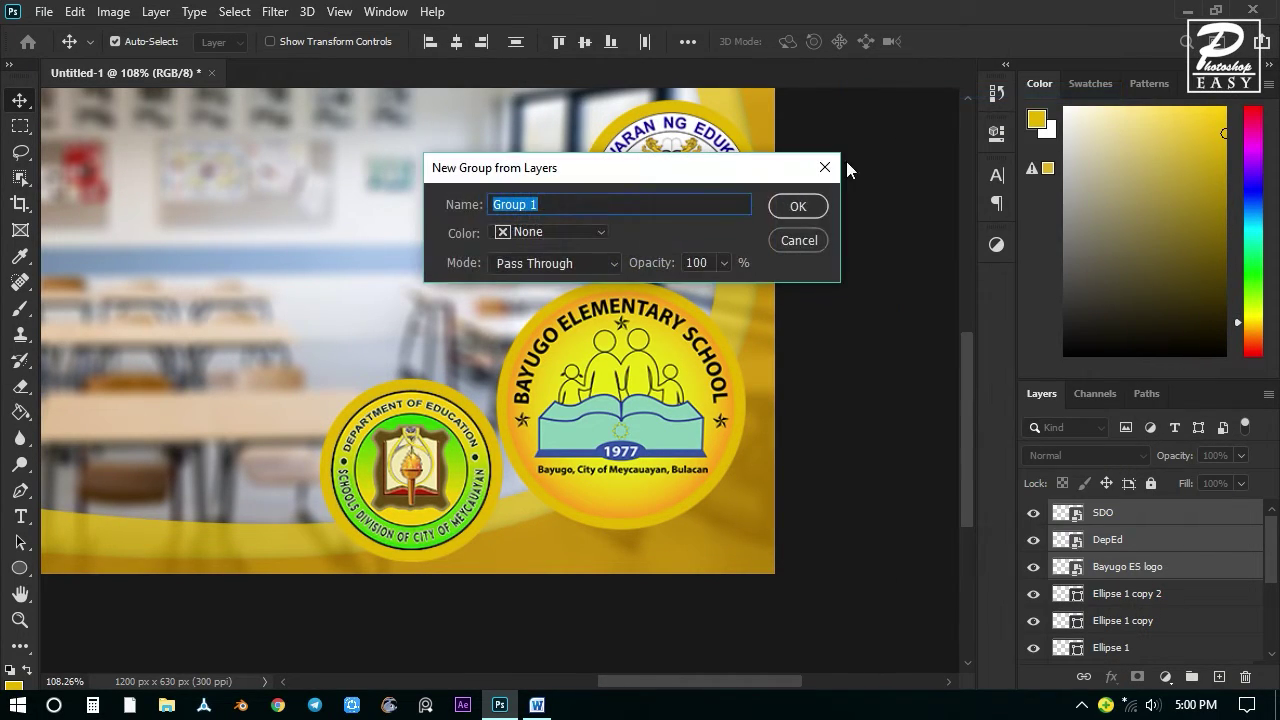
type("logos")
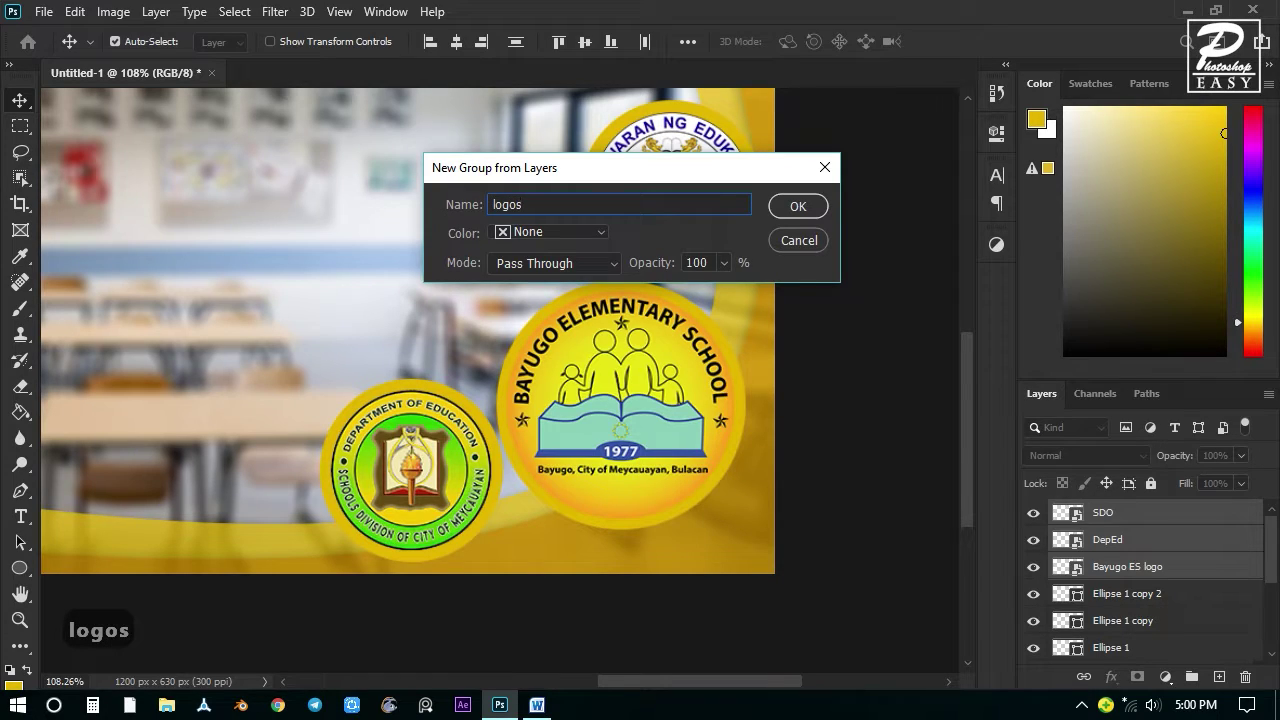
key("Return")
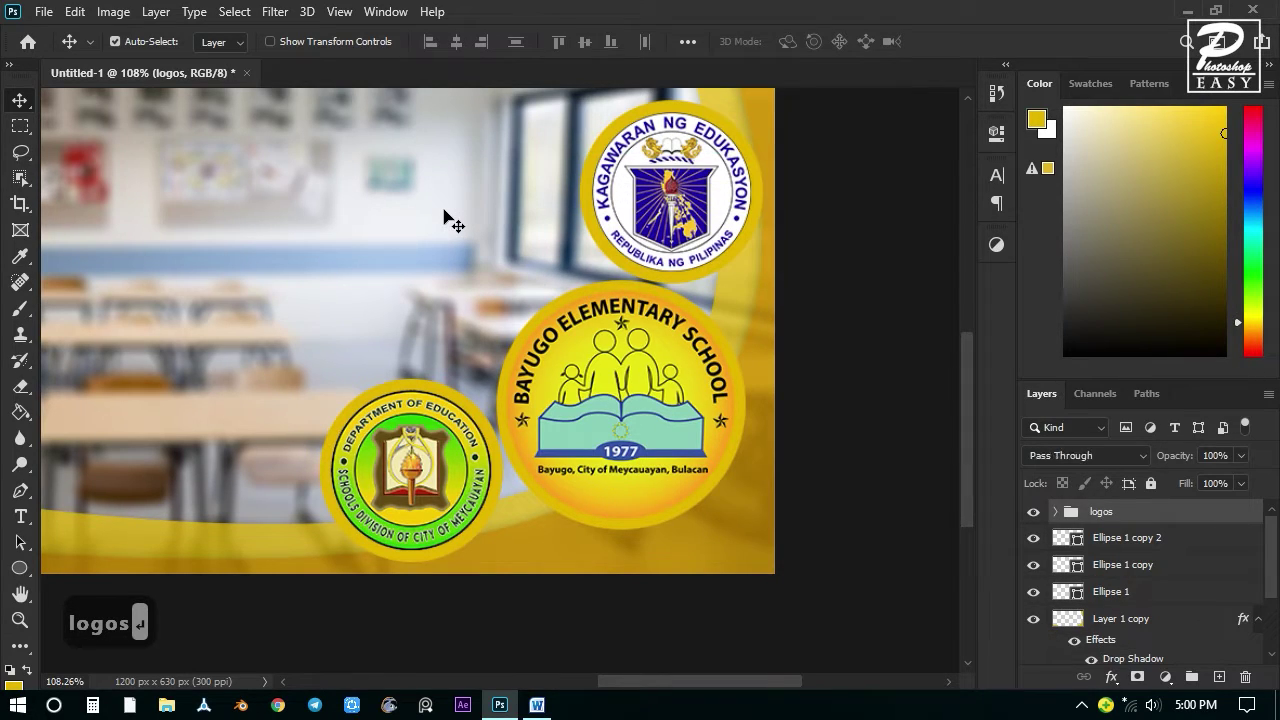
Toggle the visibility of the logos group and each ellipse layer to identify which circle each layer holds.
left_click(1031, 512)
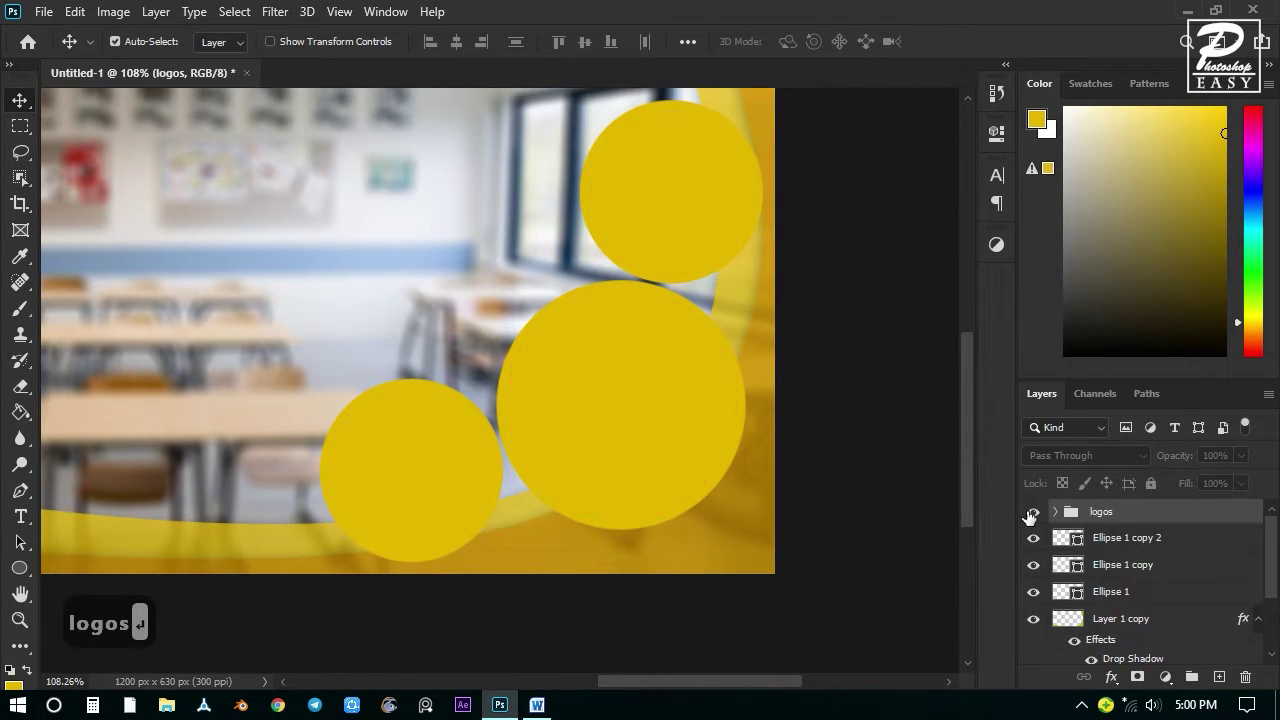
left_click(1031, 512)
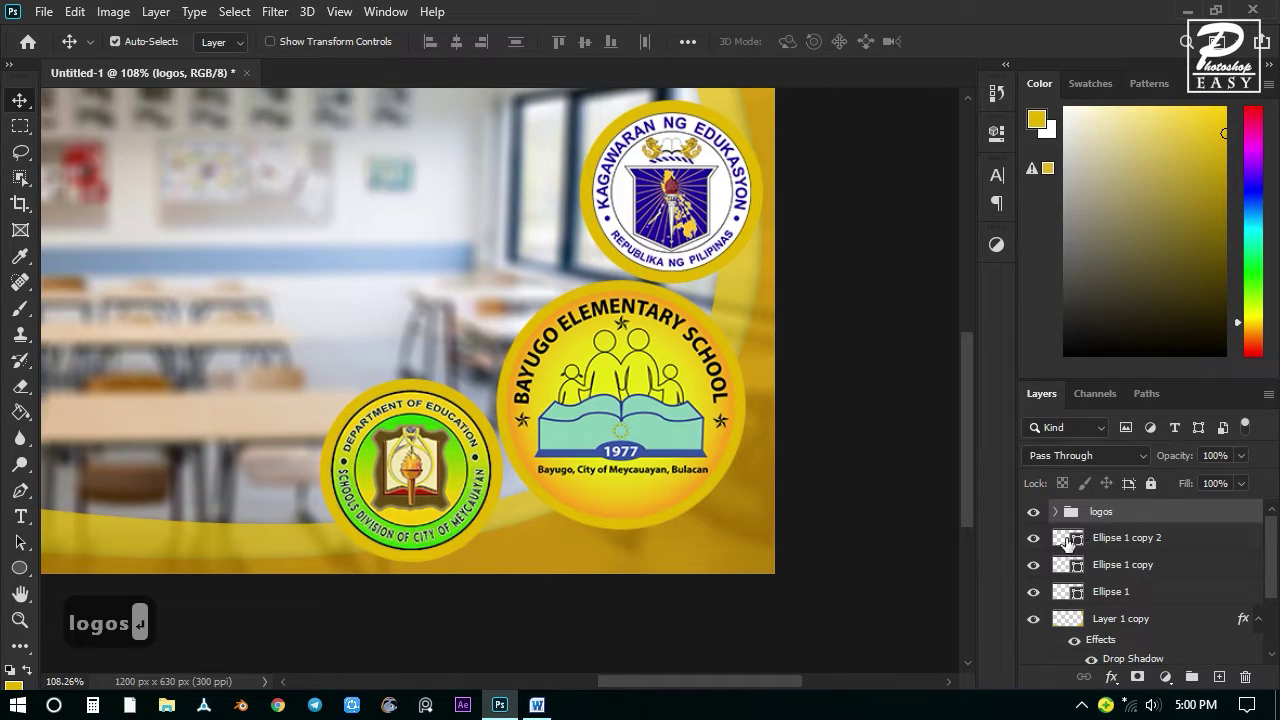
left_click(1038, 538)
left_click(1038, 538)
left_click(1038, 565)
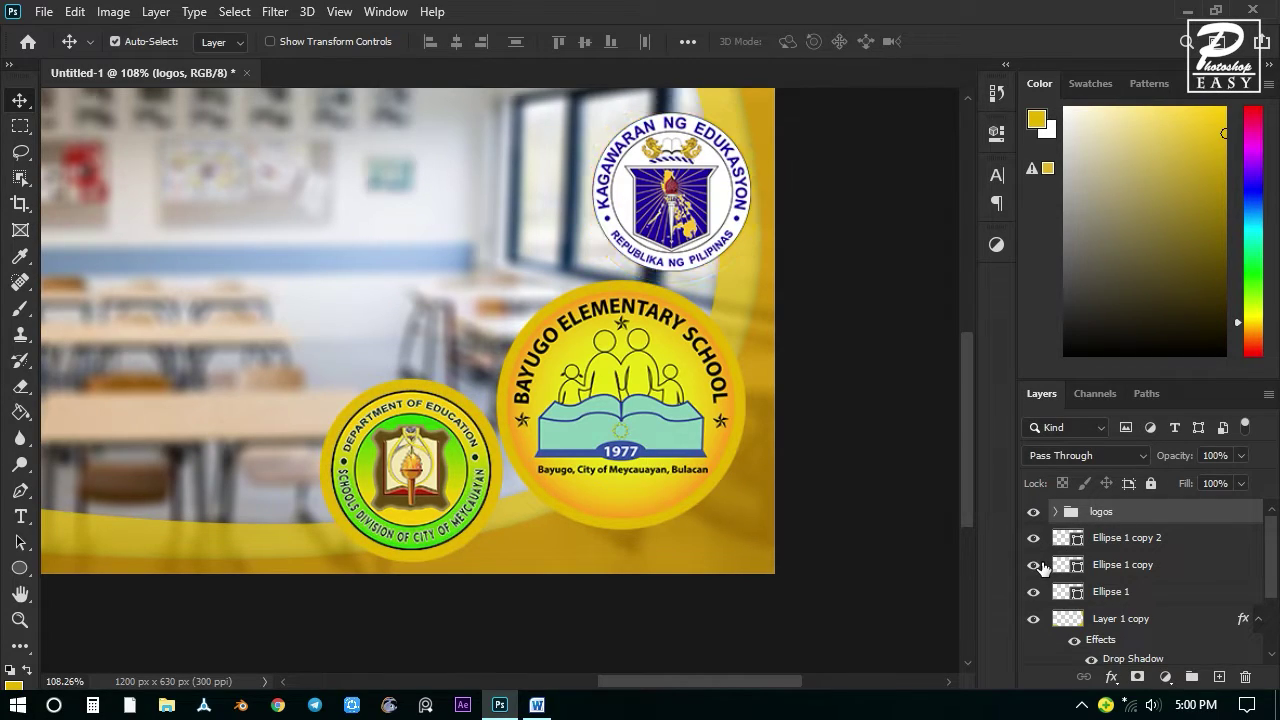
left_click(1038, 565)
left_click(1038, 591)
left_click(1038, 591)
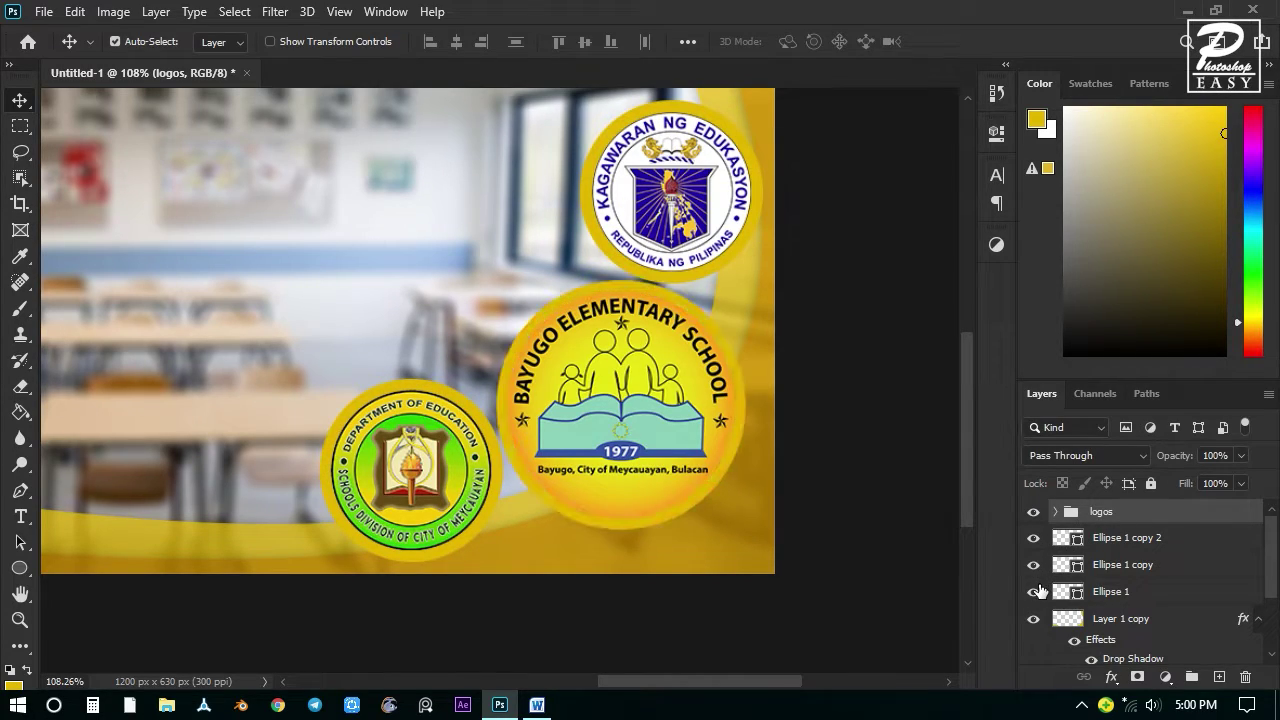
Hide the logos group and rasterize the three ellipse shape layers together.
left_click(1033, 512)
left_click(1115, 540)
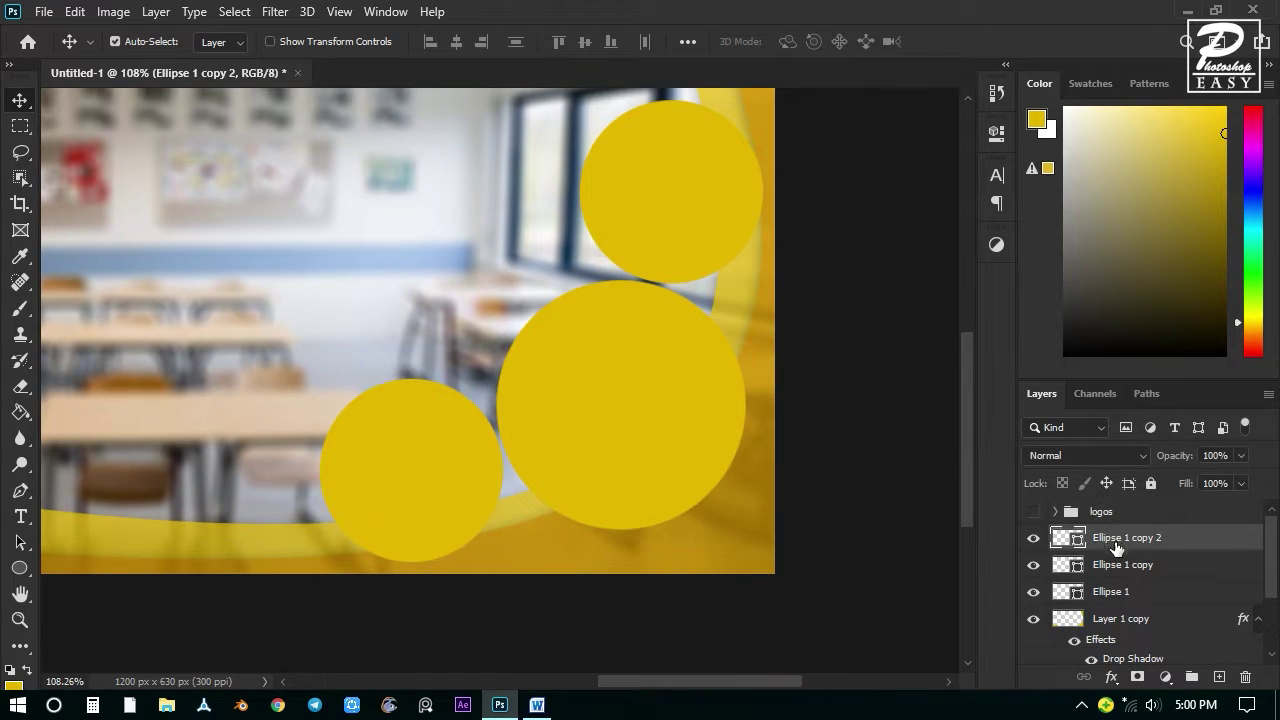
left_click(1120, 565, "shift")
left_click(1125, 592, "shift")
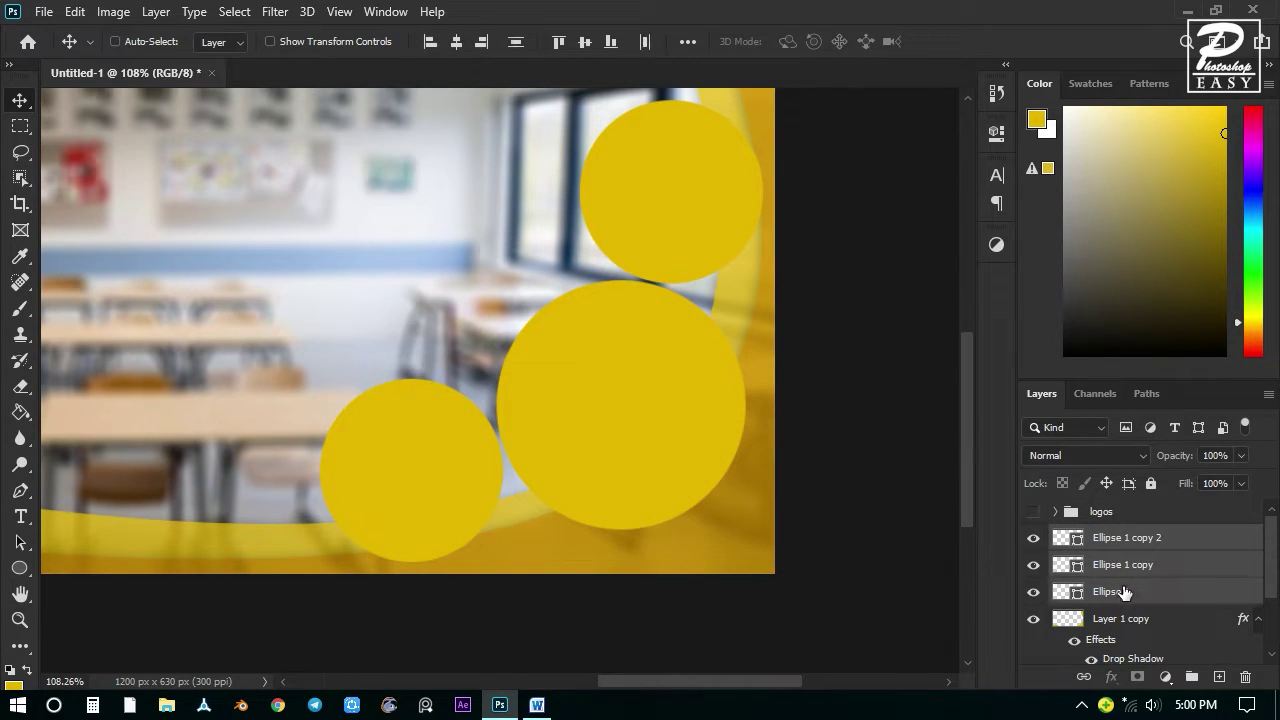
right_click(1114, 541)
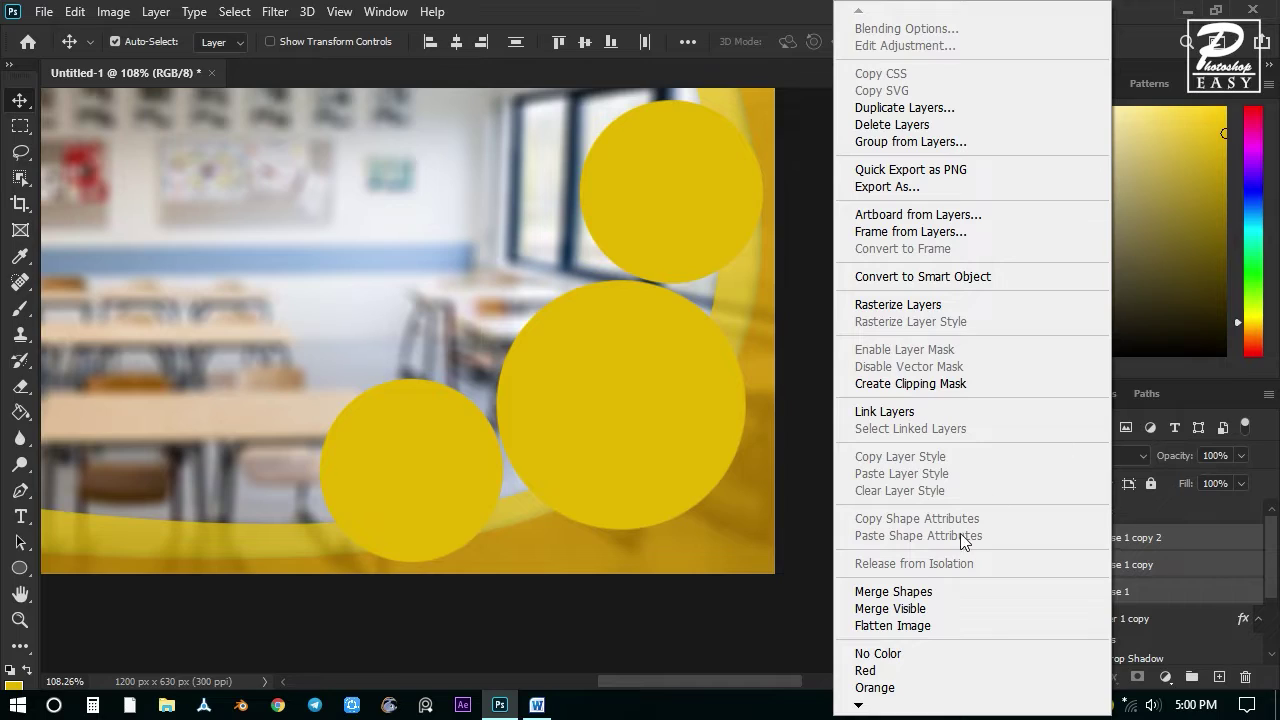
left_click(913, 313)
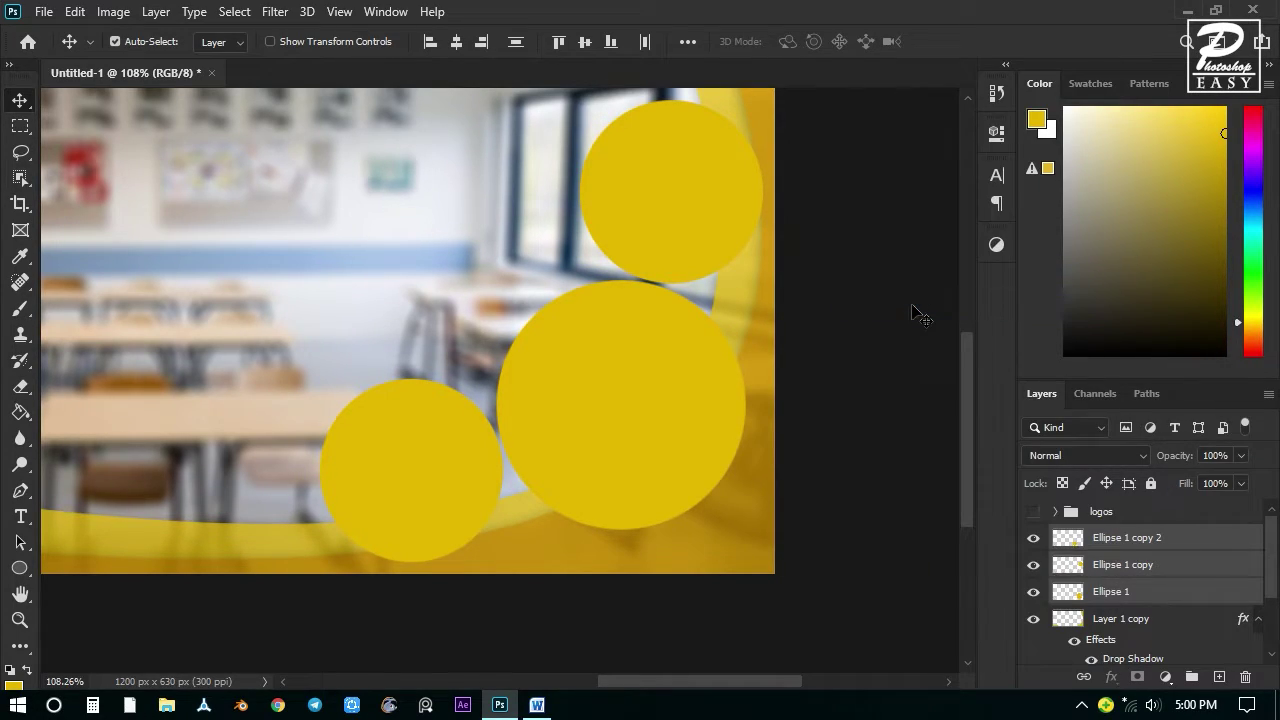
Merge the three rasterized ellipse layers into one layer and toggle its visibility to check the result.
right_click(1108, 535)
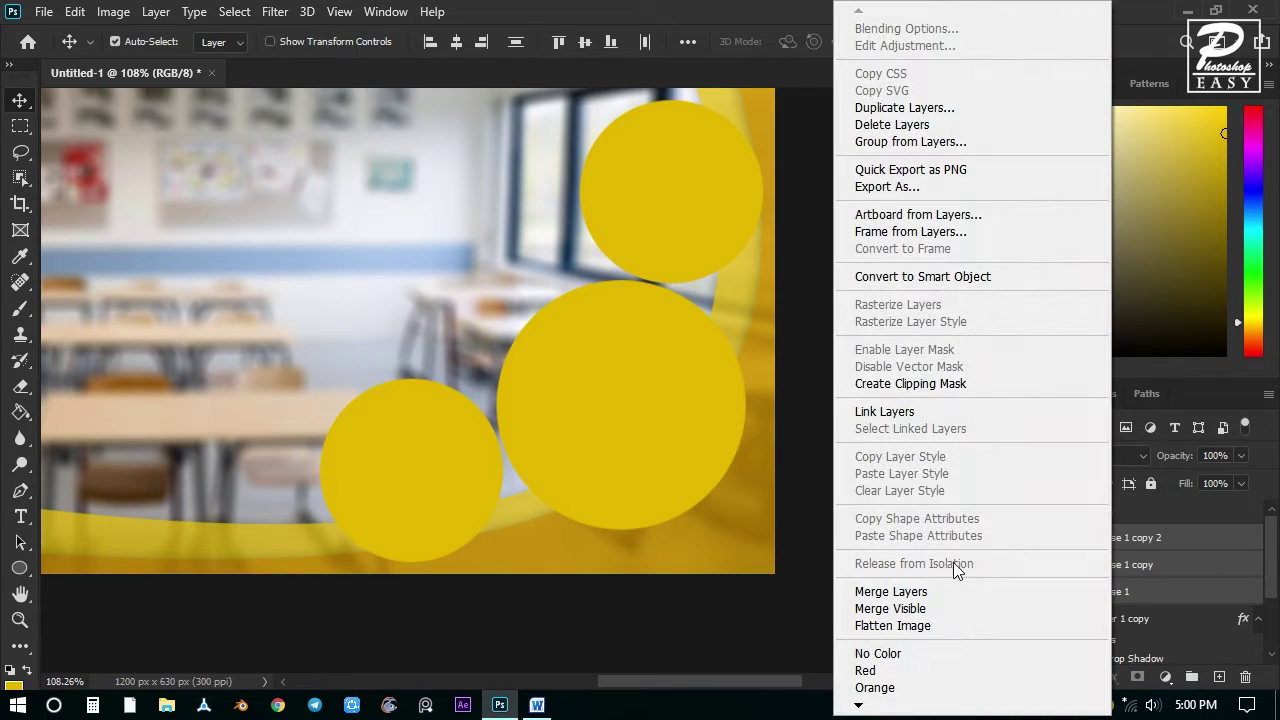
left_click(904, 594)
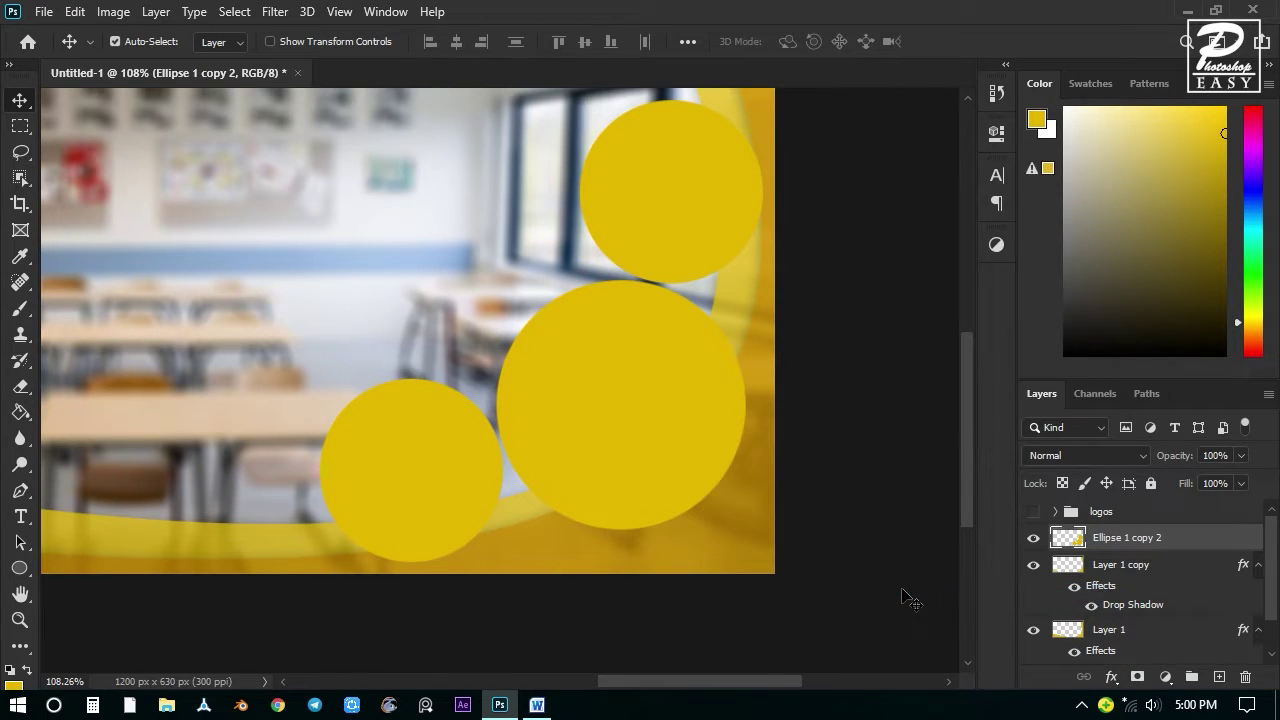
left_click(1033, 543)
left_click(1033, 543)
Hide the Layer 1 copy curve and toggle the visibility of Layer 1 to identify the curve behind the circles.
scroll(1134, 570, "down", 2)
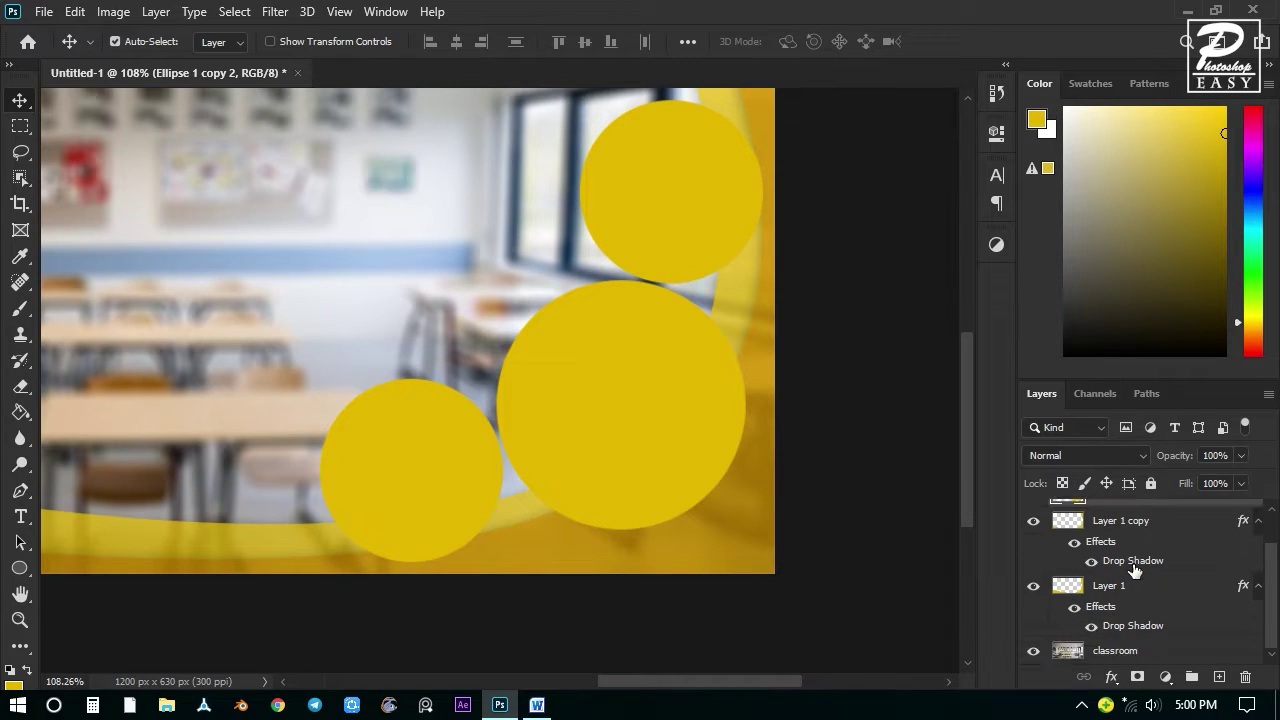
scroll(1134, 570, "up", 1)
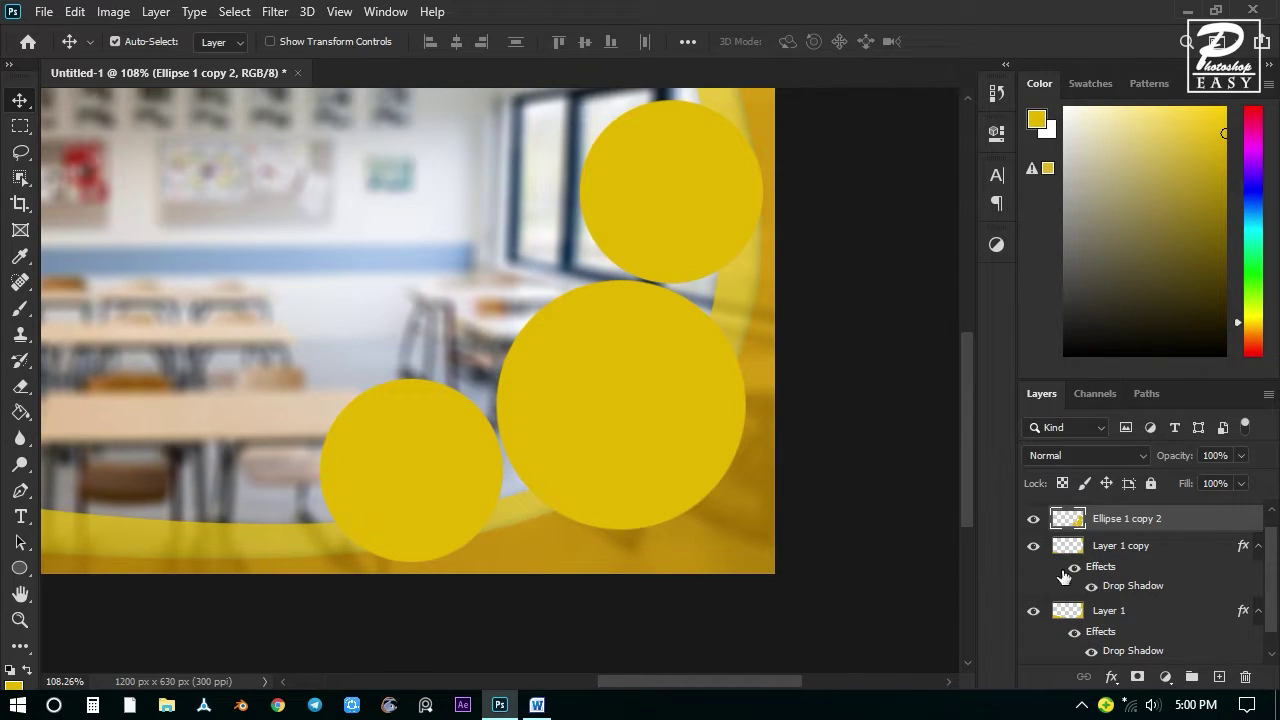
left_click(1036, 547)
left_click(1035, 547)
scroll(1104, 567, "down", 1)
left_click(1035, 588)
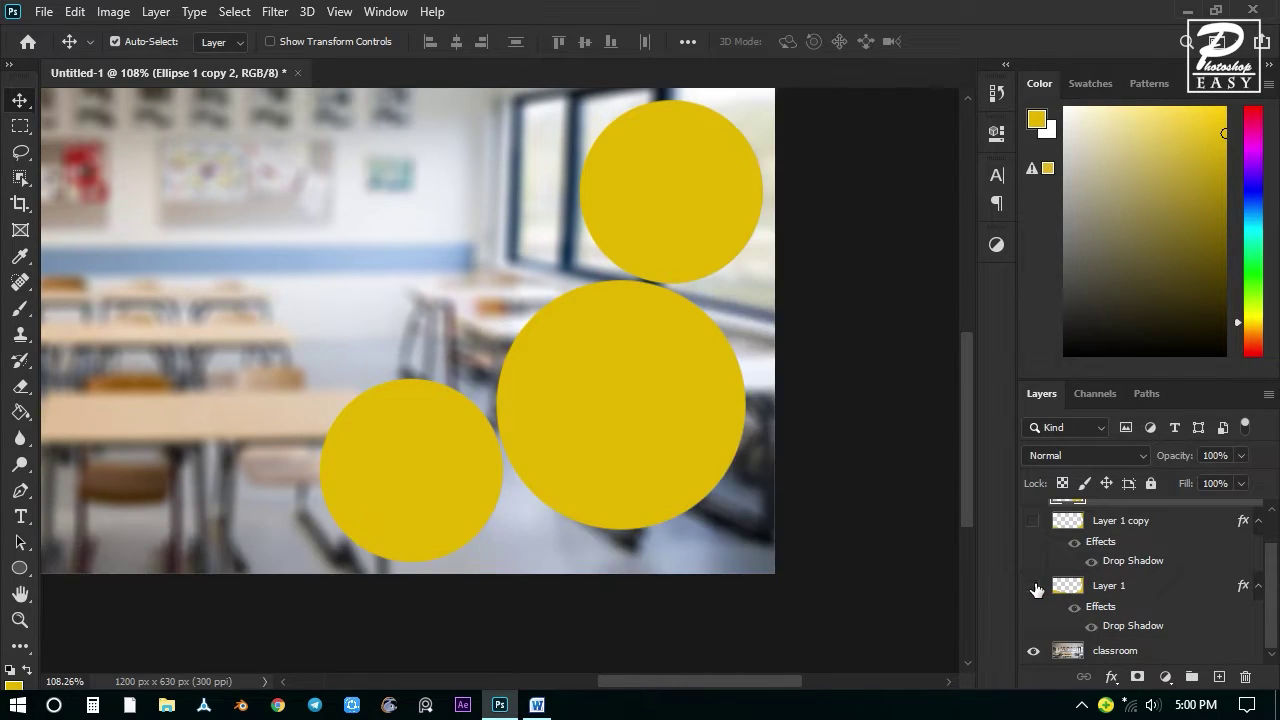
left_click(1035, 588)
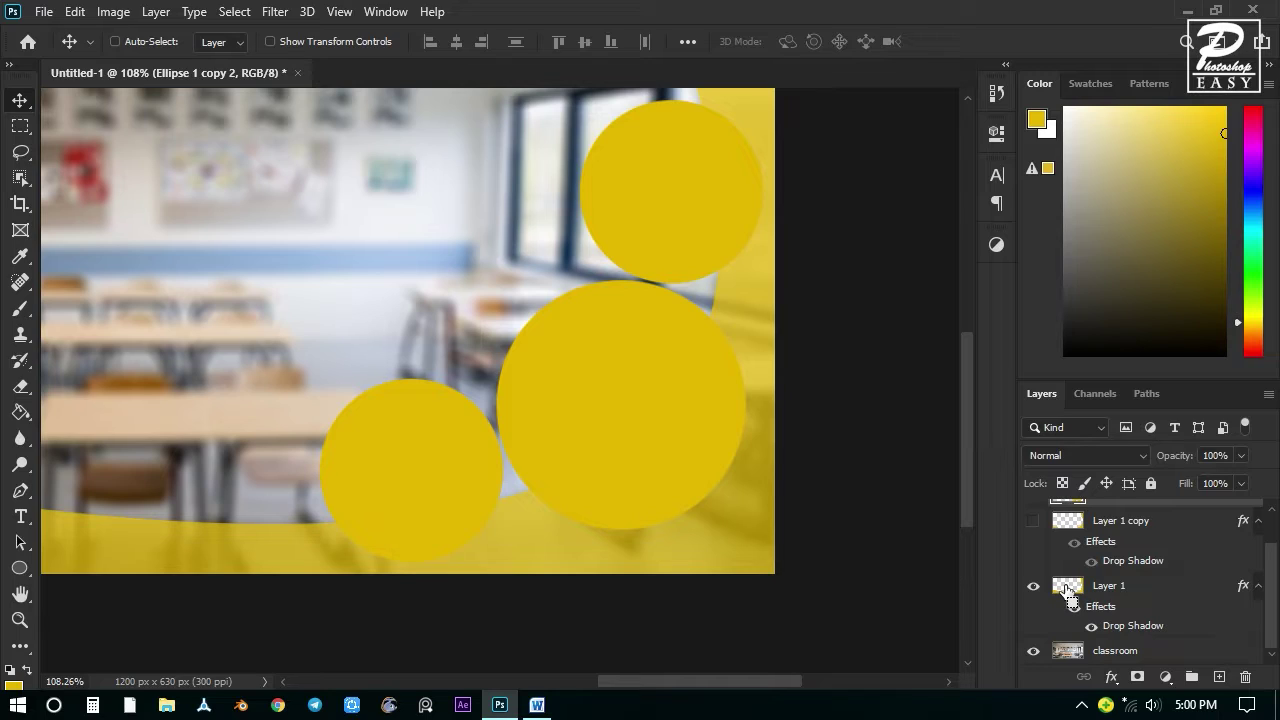
Turn off the effects on Layer 1 and load that layer's yellow curve as a selection.
left_click(1067, 590, "ctrl")
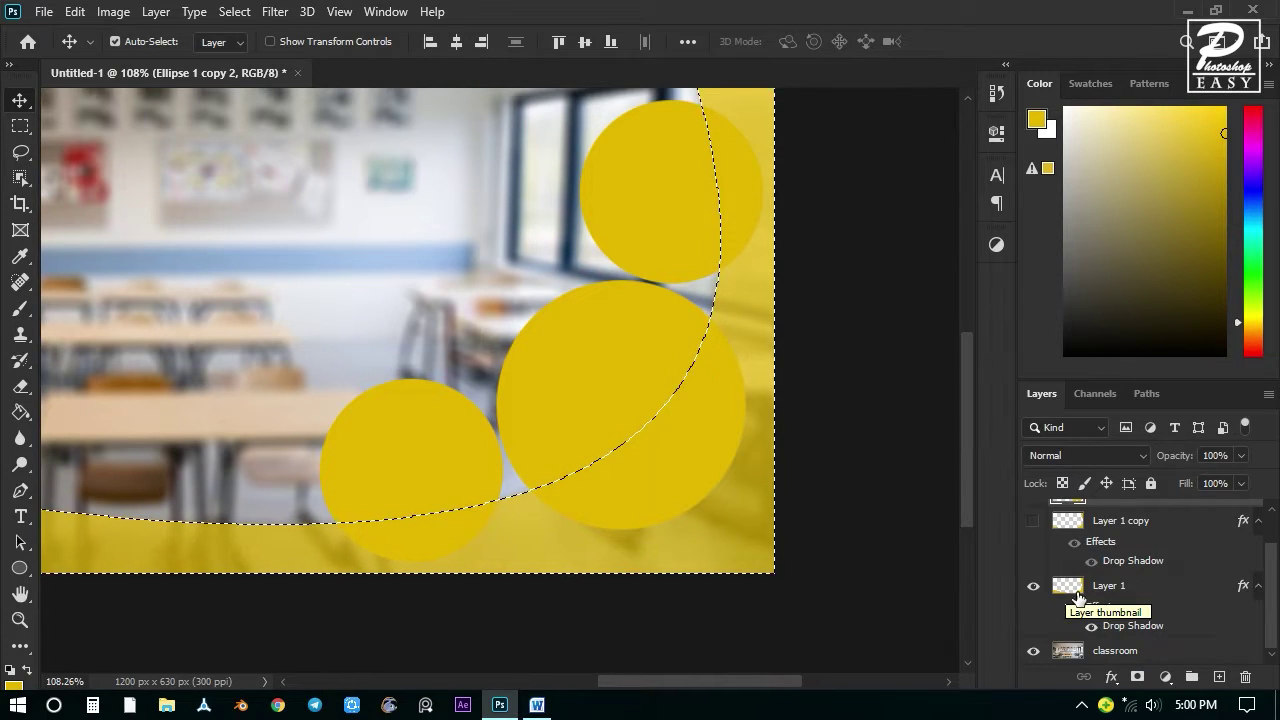
key("ctrl+d")
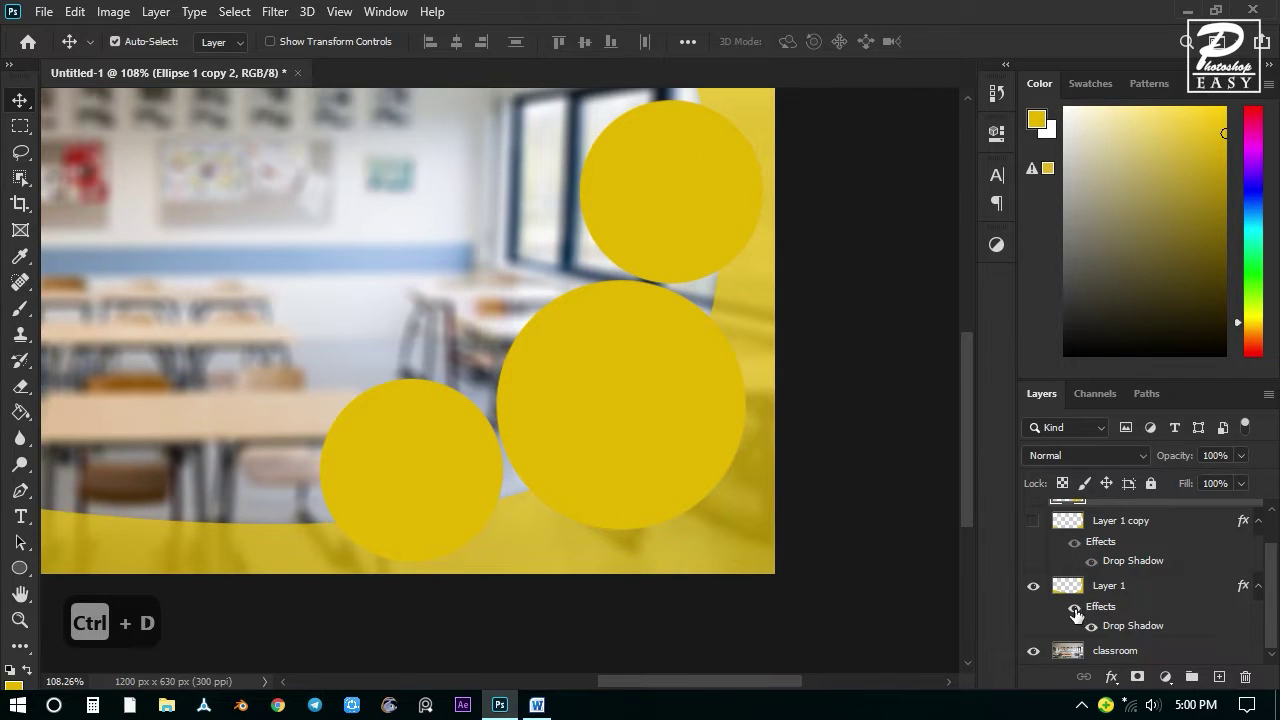
left_click(1075, 608)
left_click(1066, 590, "ctrl")
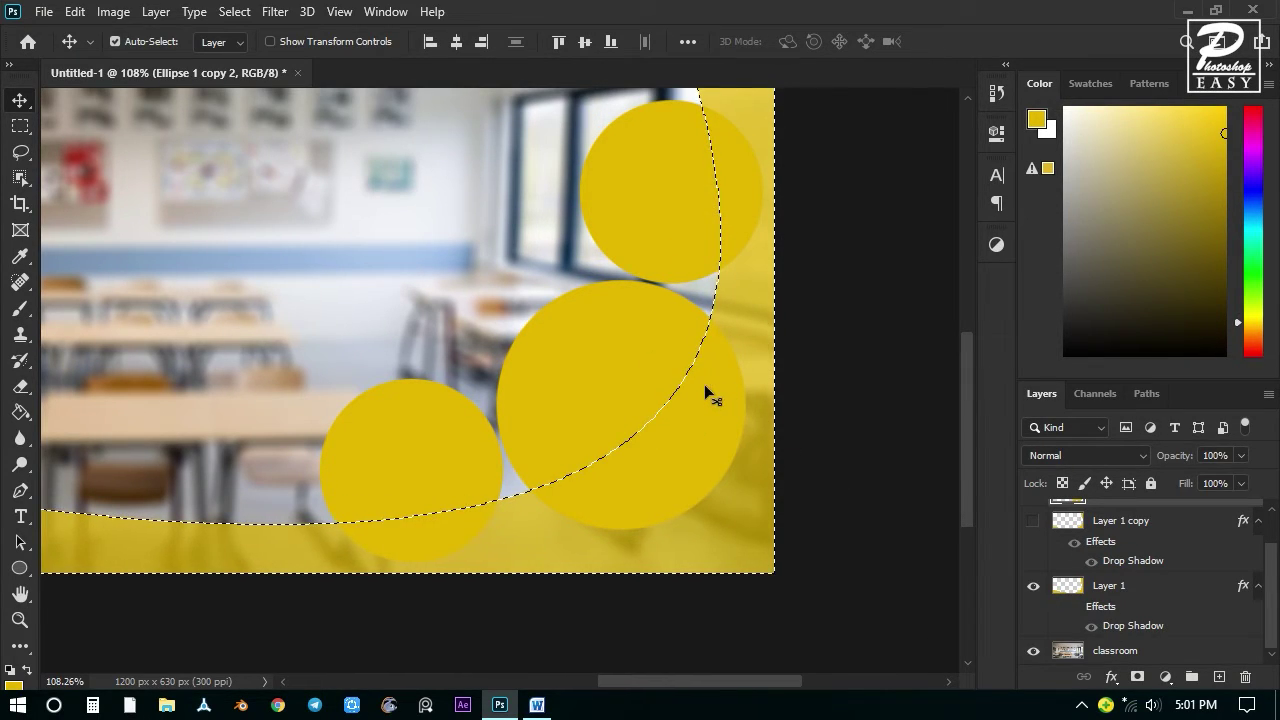
Delete the parts of the merged circles layer that overlap the selected curve, and clear the selection.
scroll(1102, 554, "up", 1)
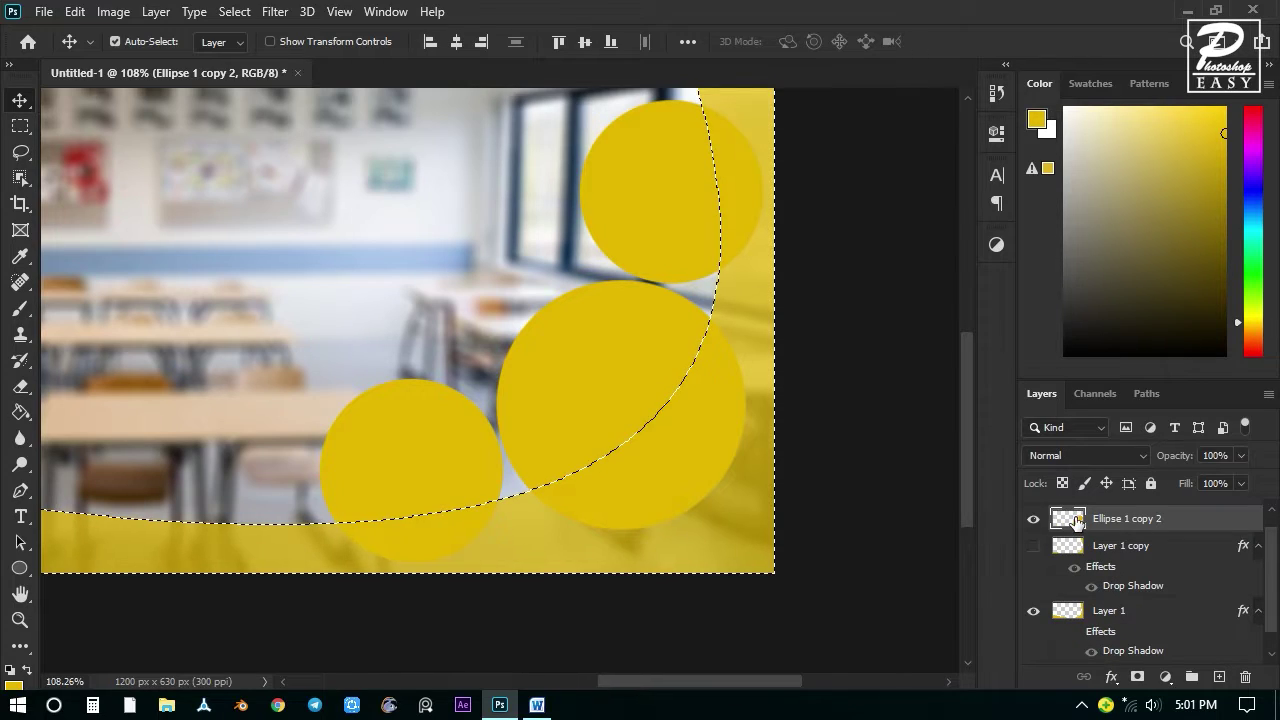
left_click(1108, 548)
left_click(1106, 526)
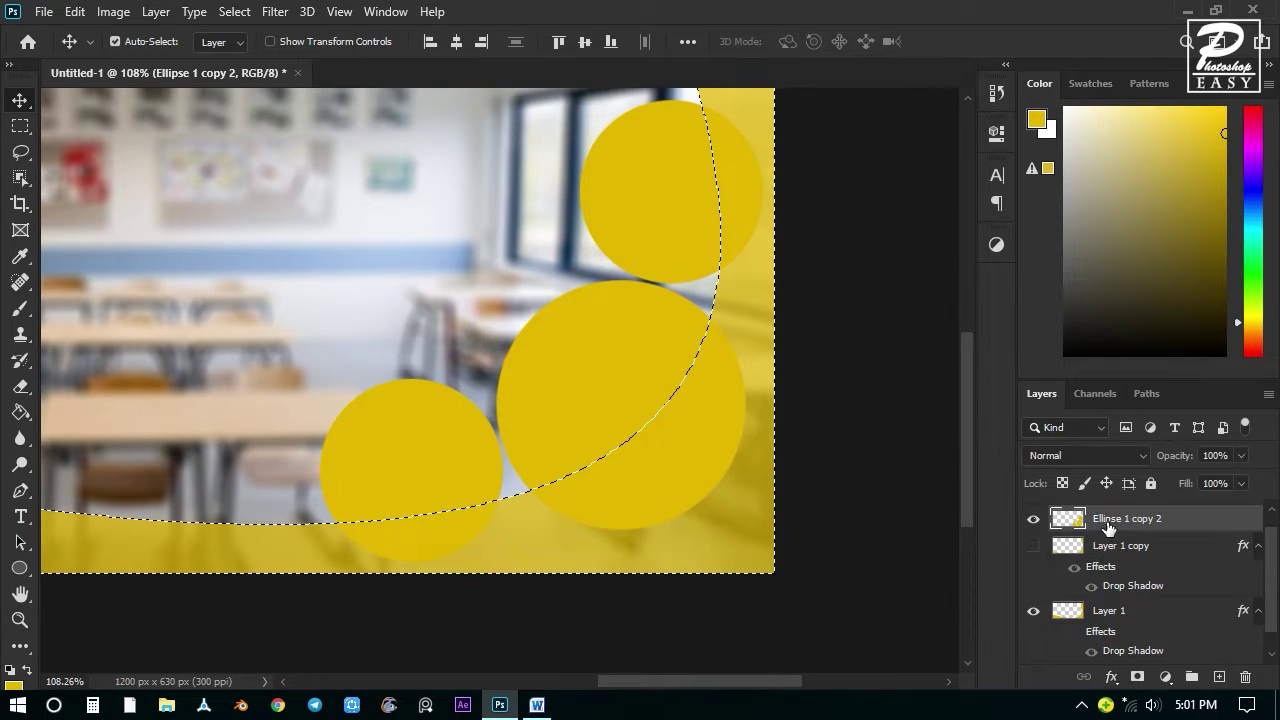
key("Delete")
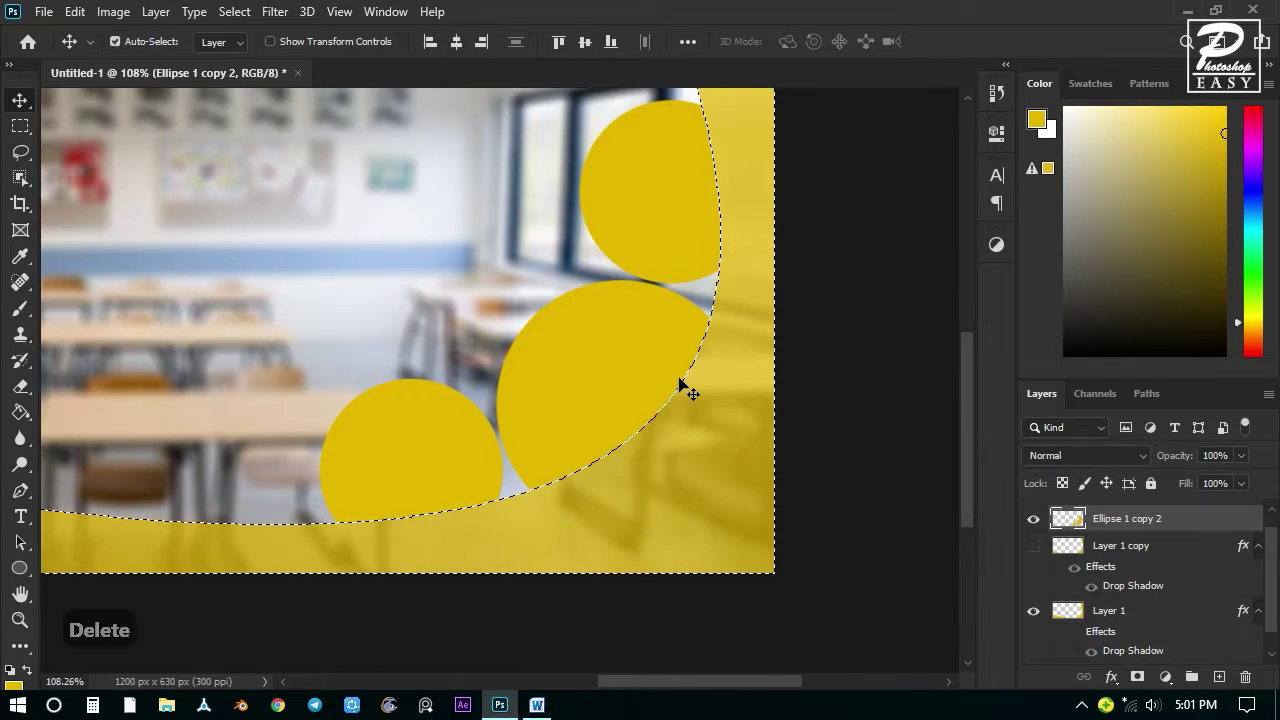
key("ctrl+d")
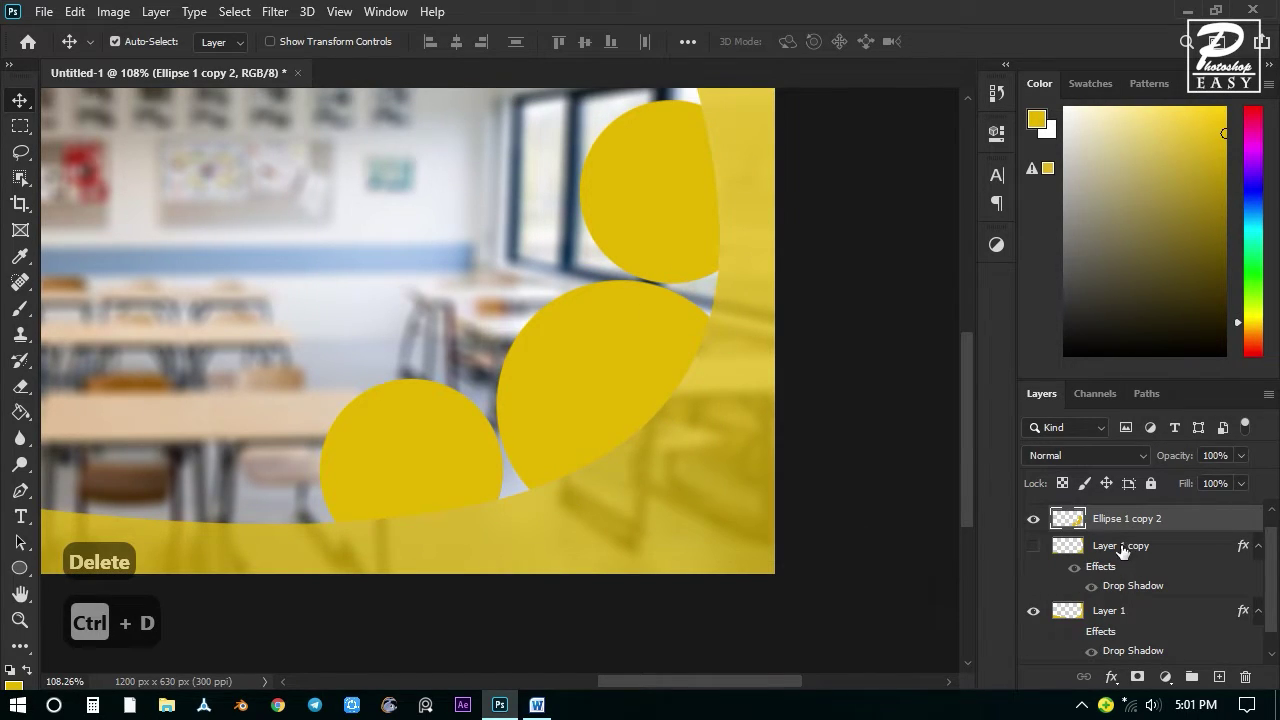
Set the merged circles layer's opacity to 75%.
left_click(1230, 455)
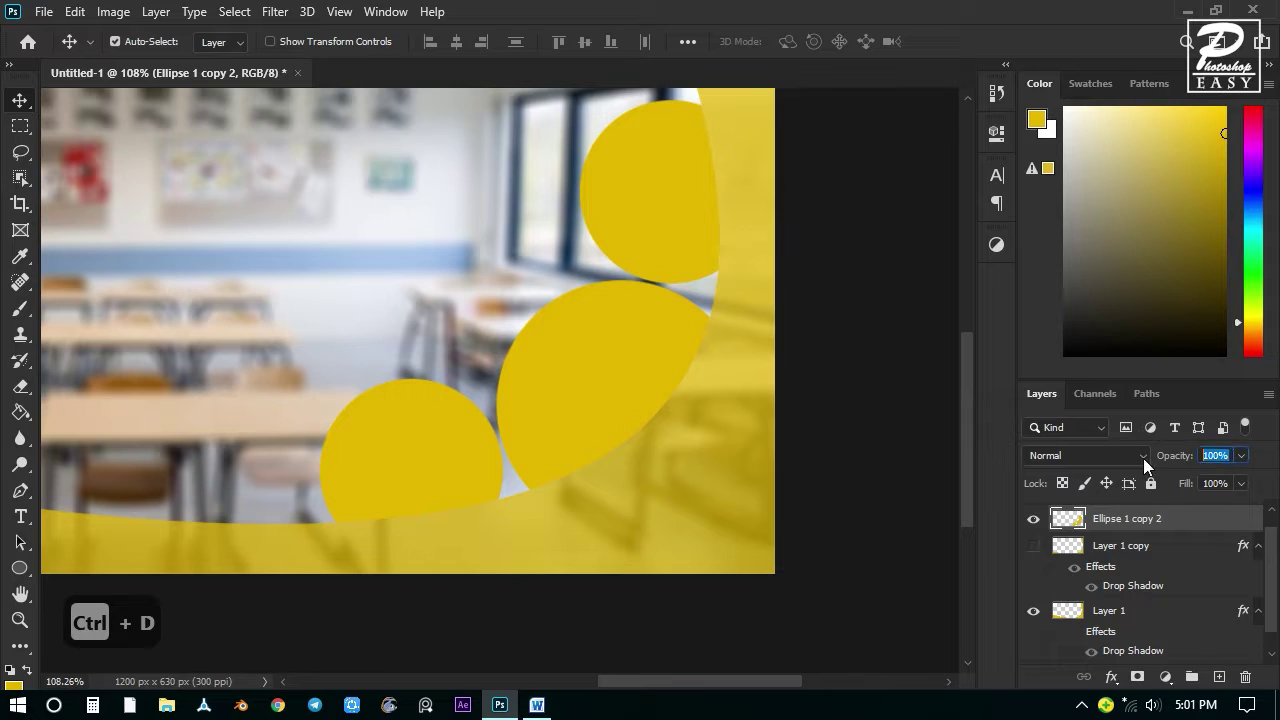
type("75")
key("Return")
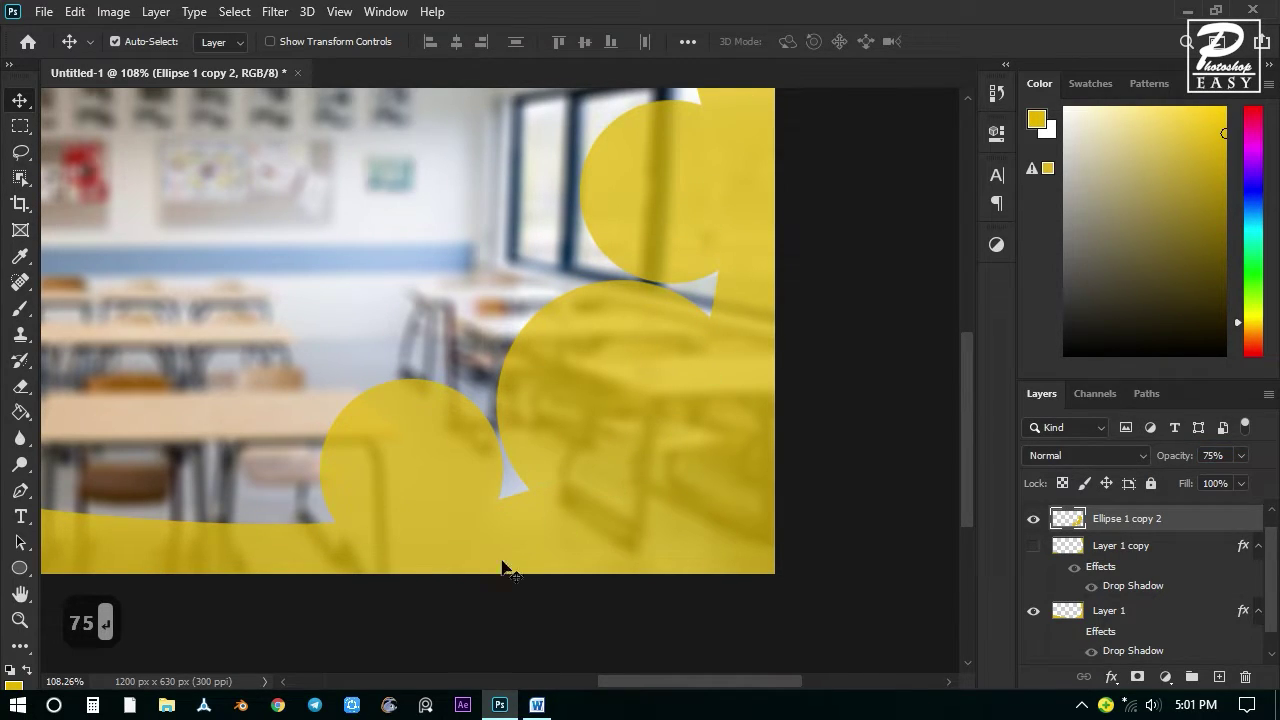
Make the Layer 1 copy curve and the logos group visible again and check the whole banner.
left_click(1034, 548)
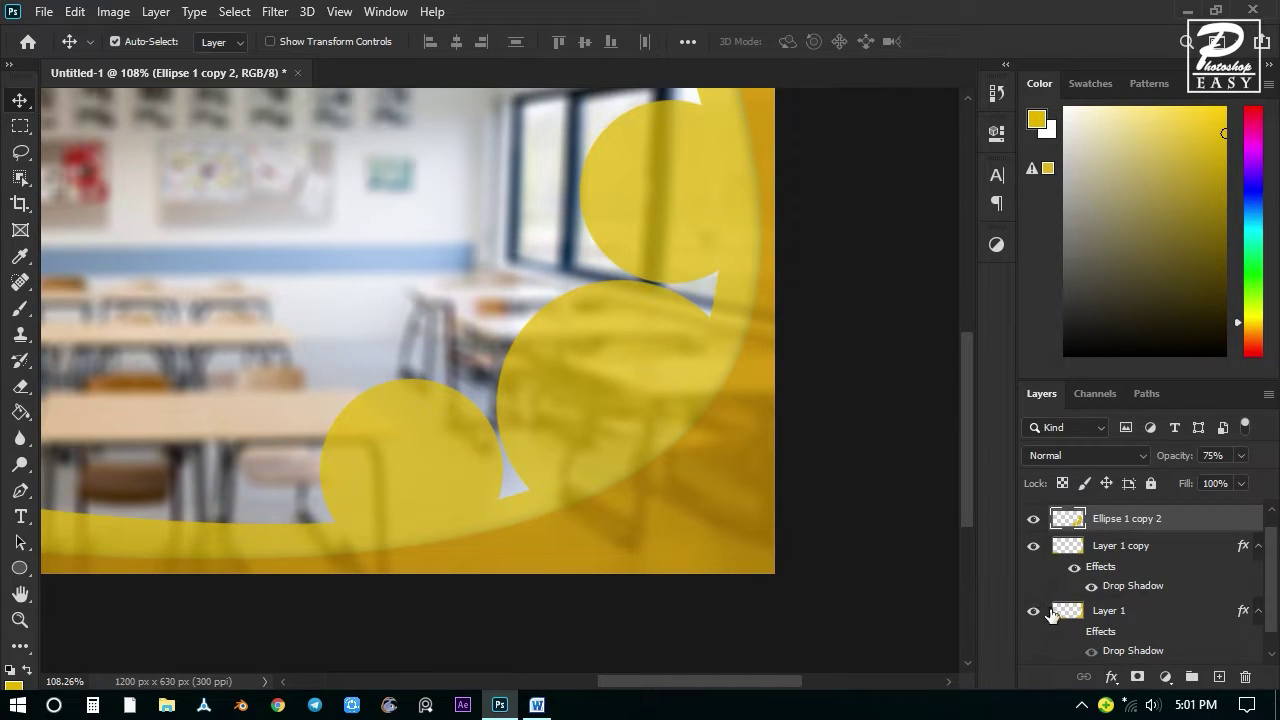
scroll(1050, 612, "down", 1)
scroll(1046, 585, "up", 2)
left_click(1034, 512)
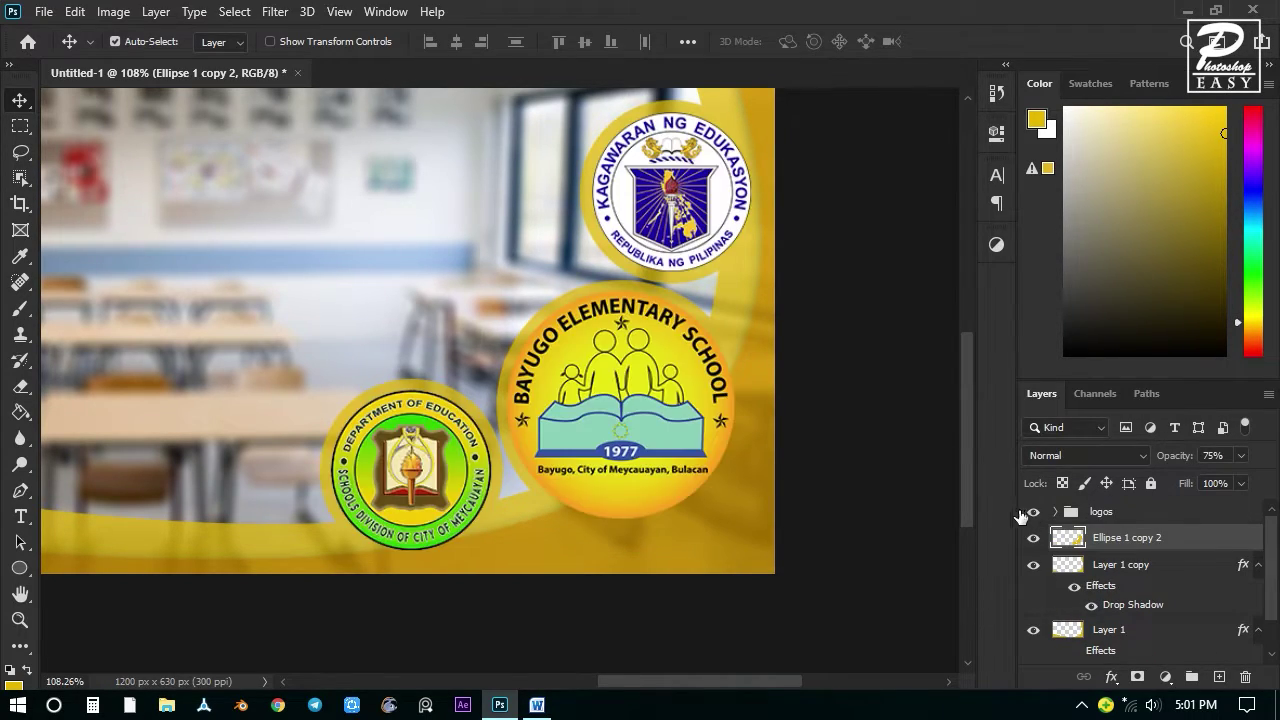
key("ctrl+0")
scroll(762, 388, "down", 2)
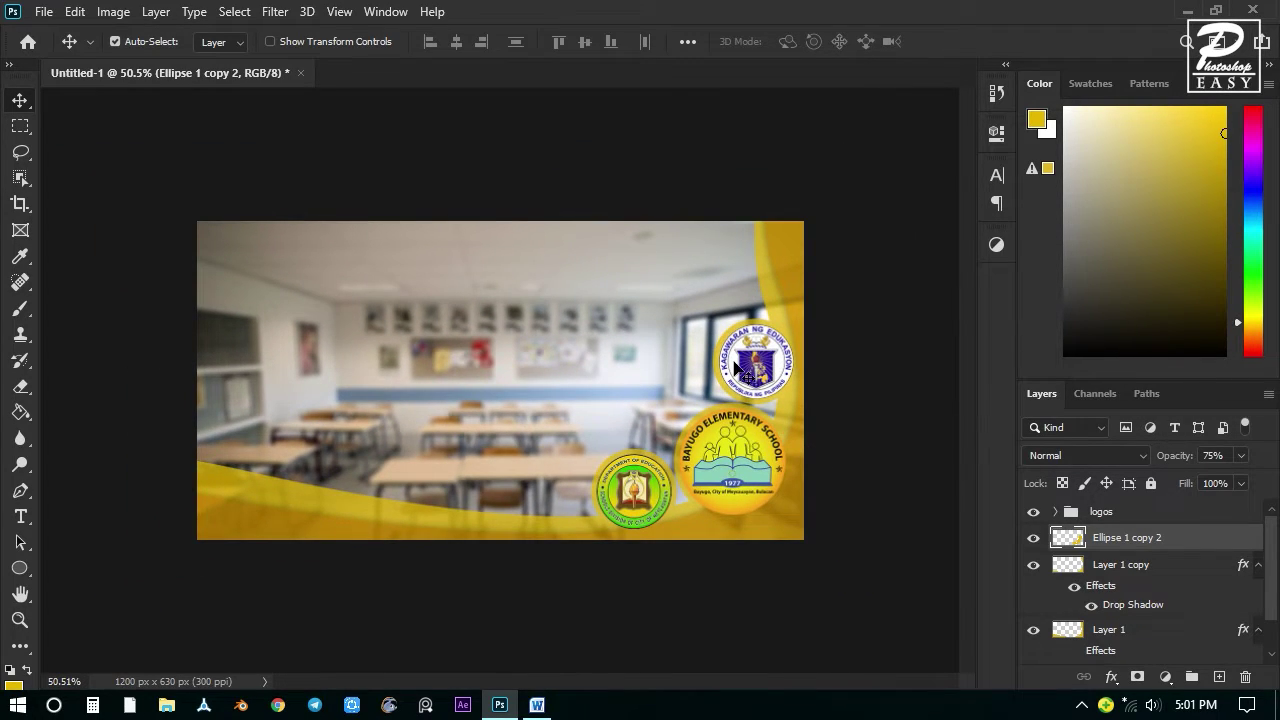
Add a Multiply drop shadow to the merged circles layer with 35% opacity, 90° angle, 3 px distance, 10% spread and 15 px size.
scroll(814, 466, "up", 2)
scroll(591, 427, "up", 5)
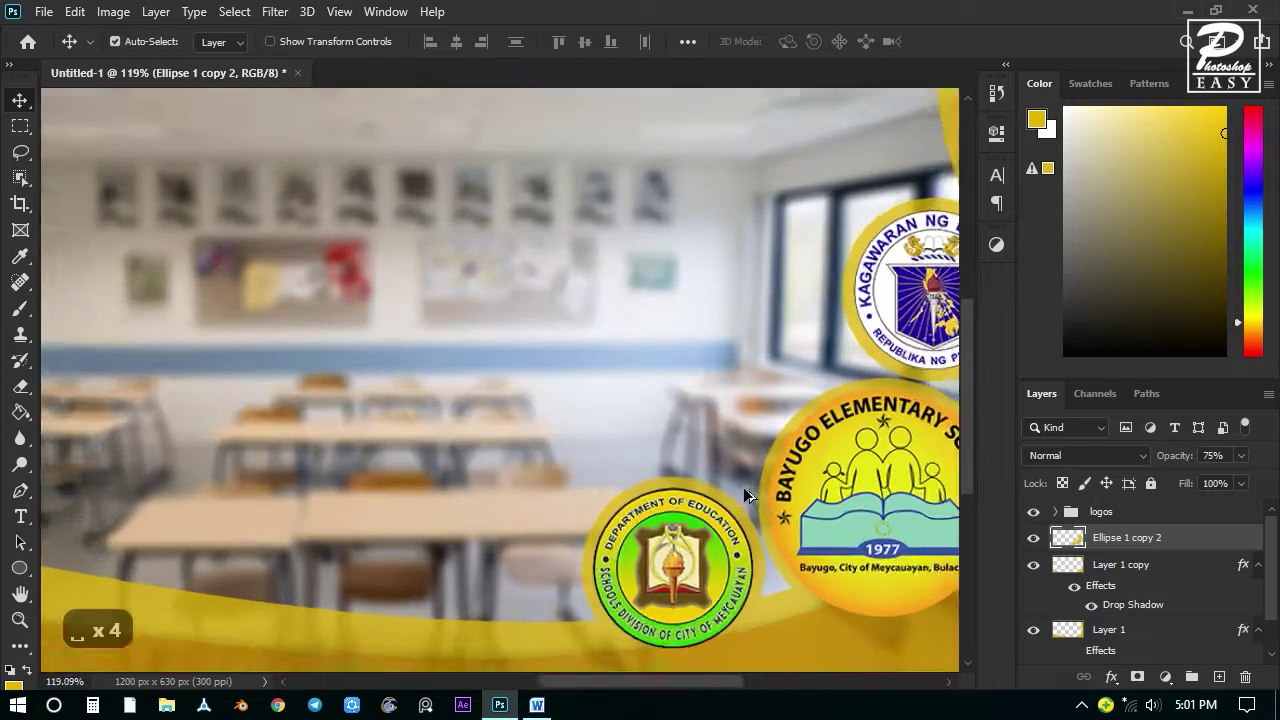
scroll(652, 335, "down", 3)
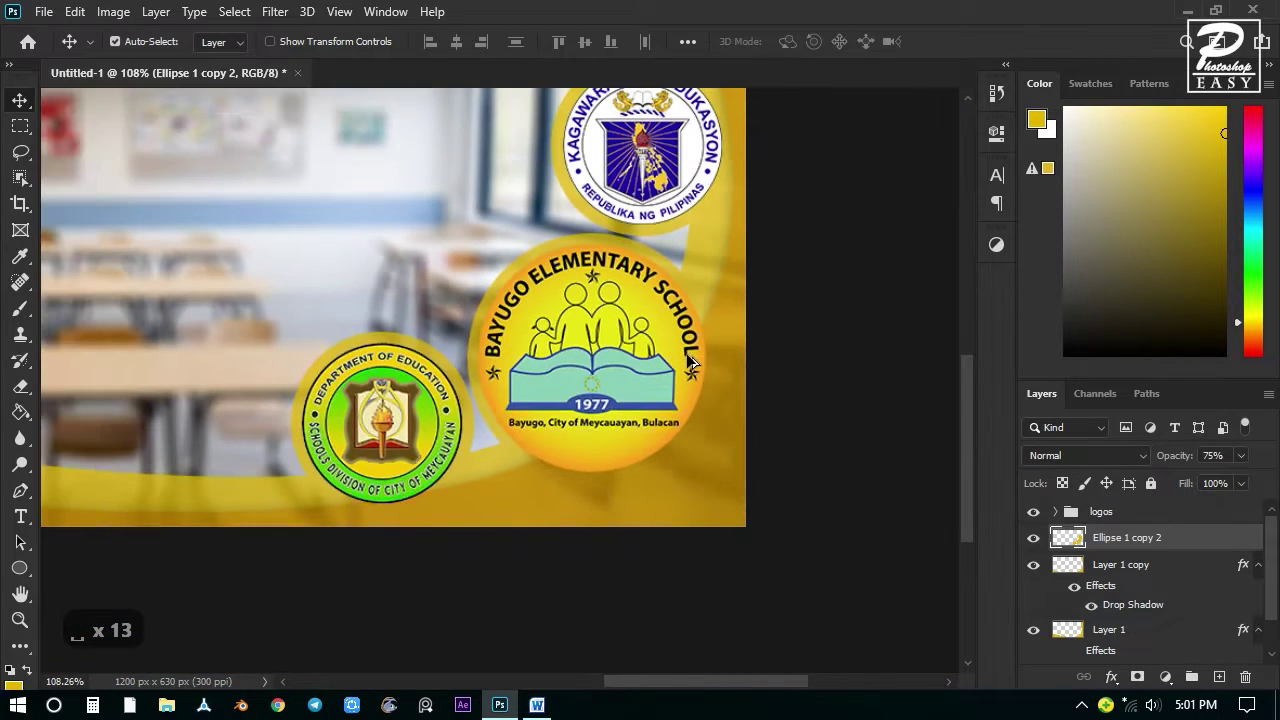
left_click(1127, 568)
scroll(1130, 580, "down", 1)
scroll(1135, 582, "up", 1)
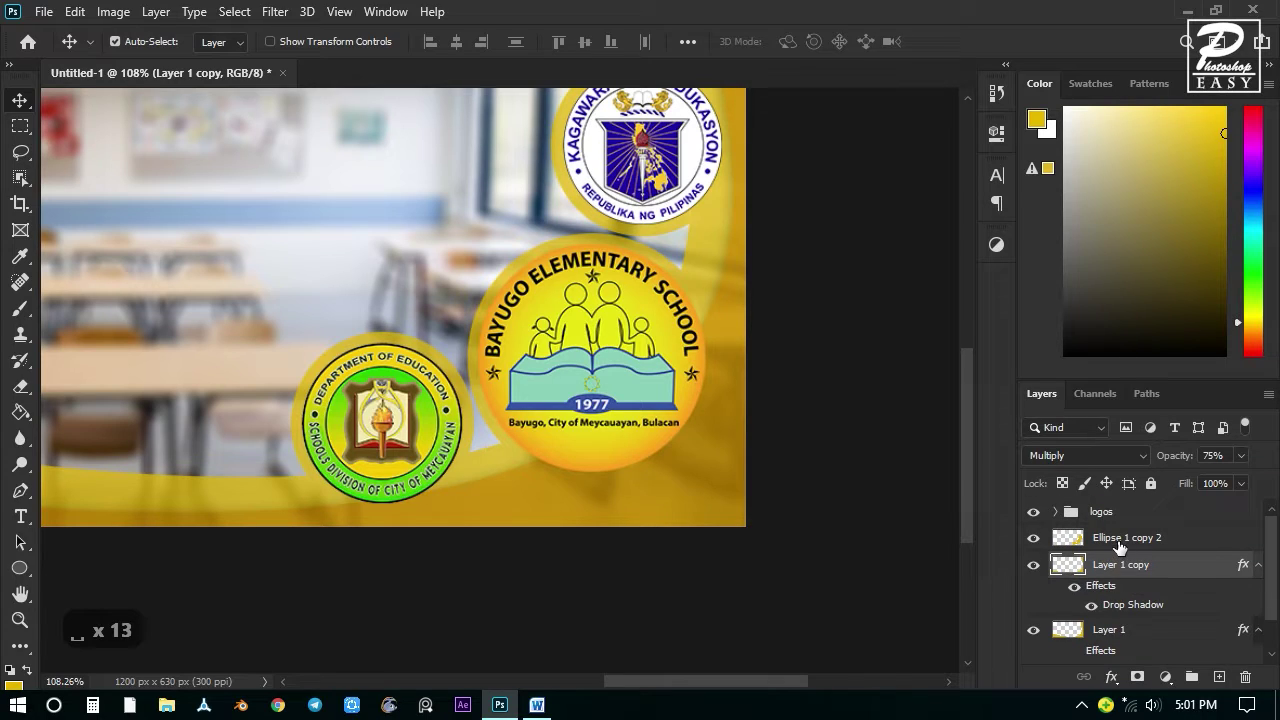
left_click(1118, 542)
right_click(1118, 538)
key("Escape")
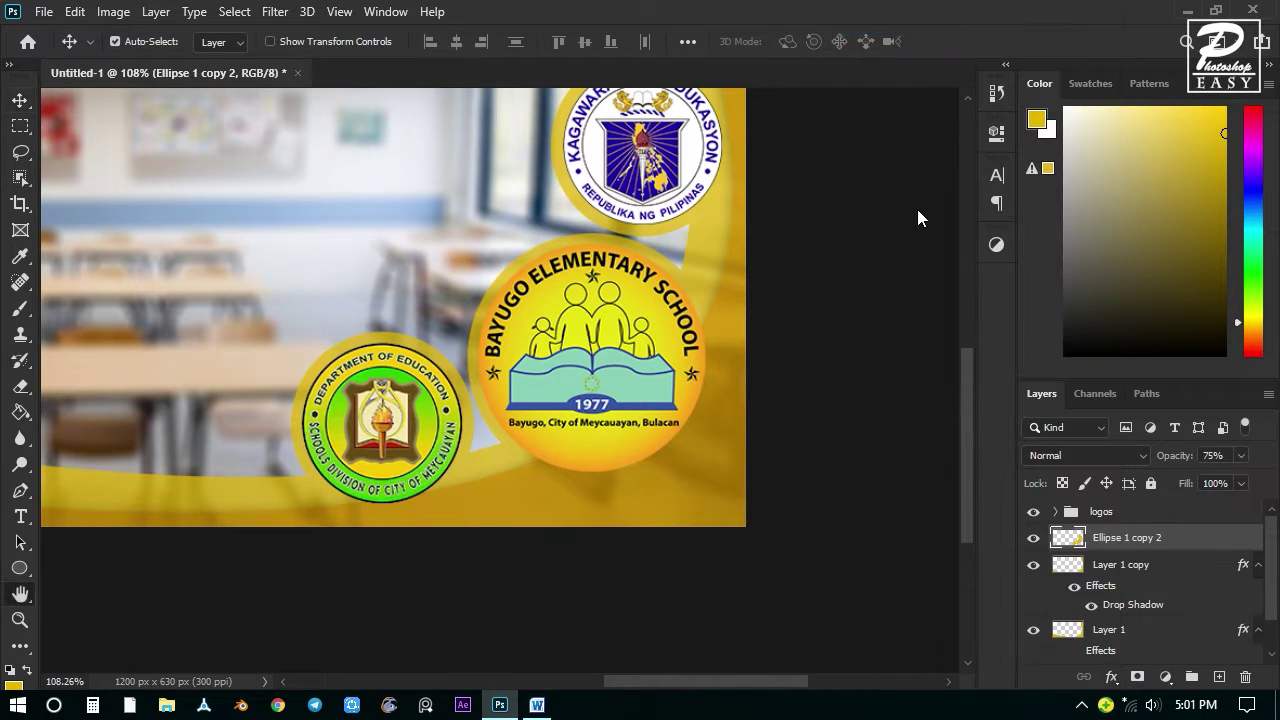
left_click(625, 398)
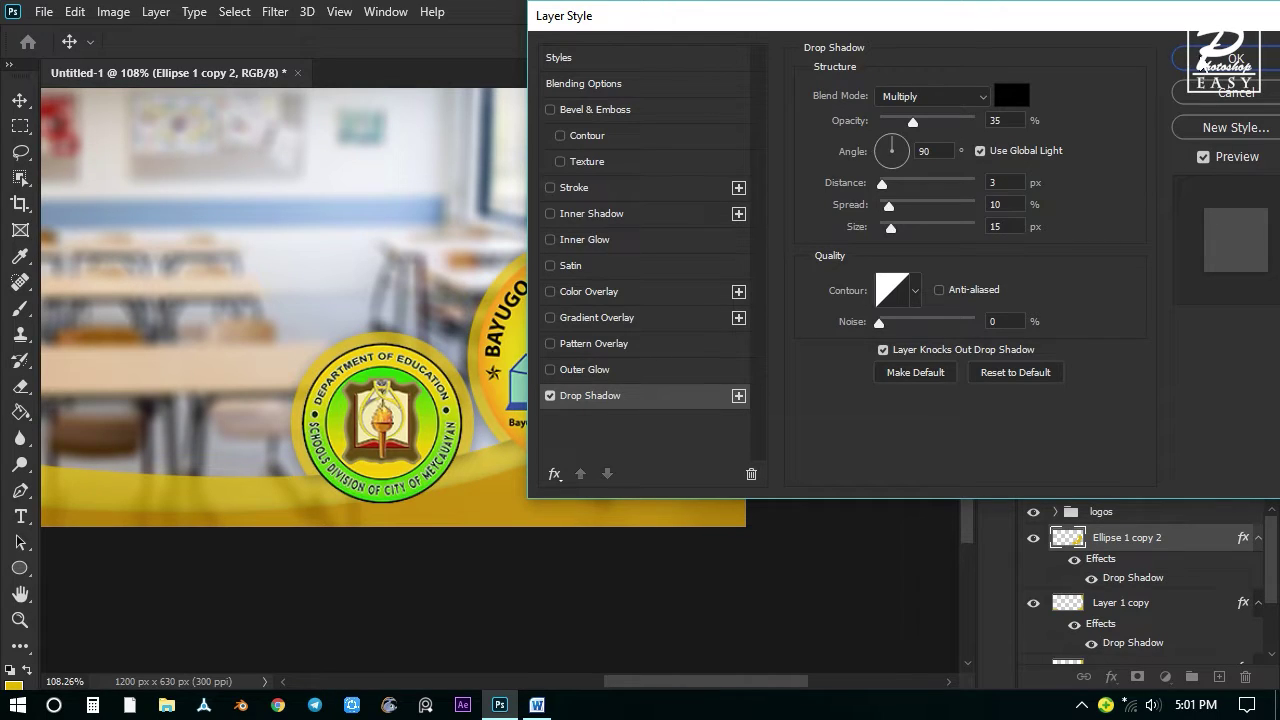
key("Return")
Add a drop shadow to the logos group through its blending options.
scroll(1158, 570, "down", 2)
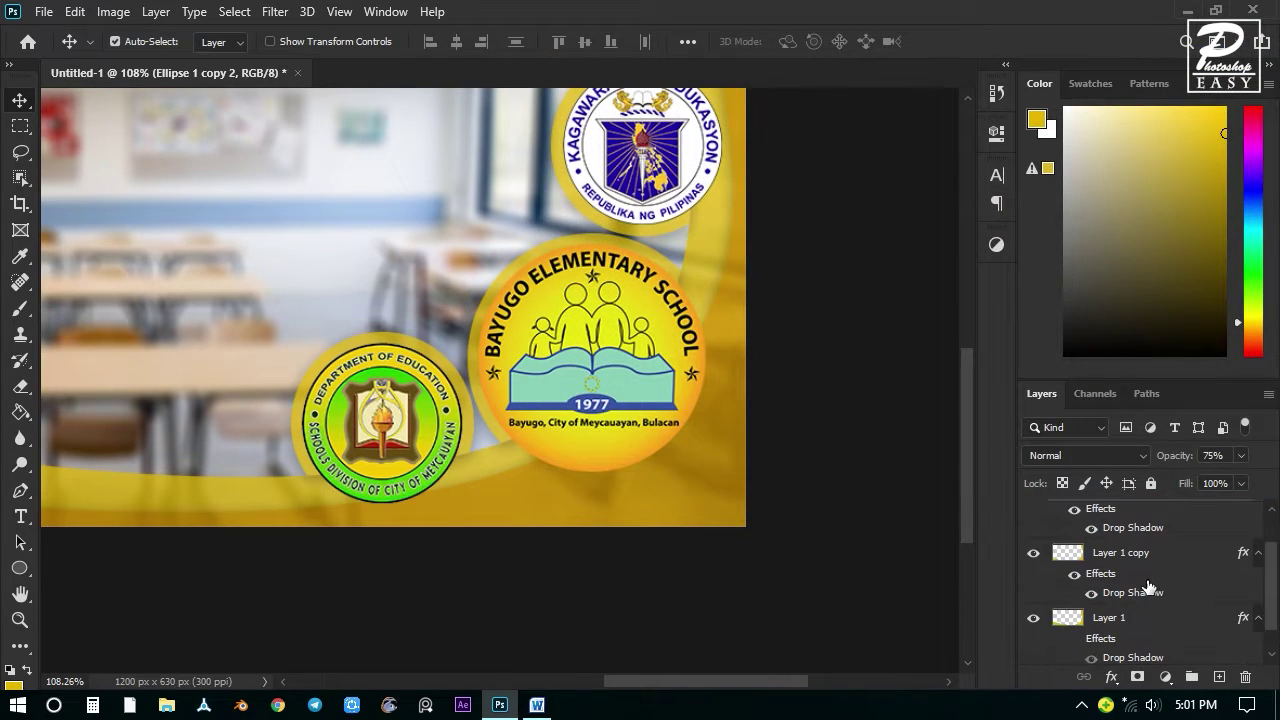
scroll(1140, 587, "up", 2)
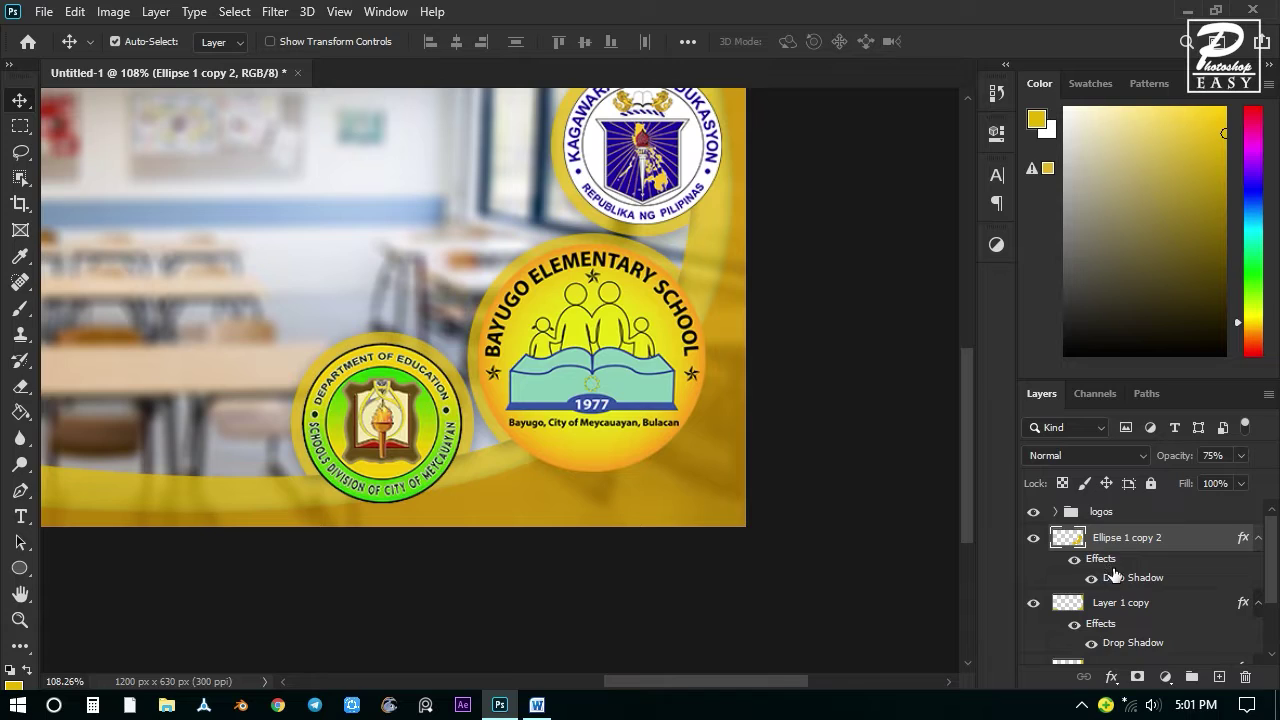
left_click(1106, 513)
right_click(1124, 511)
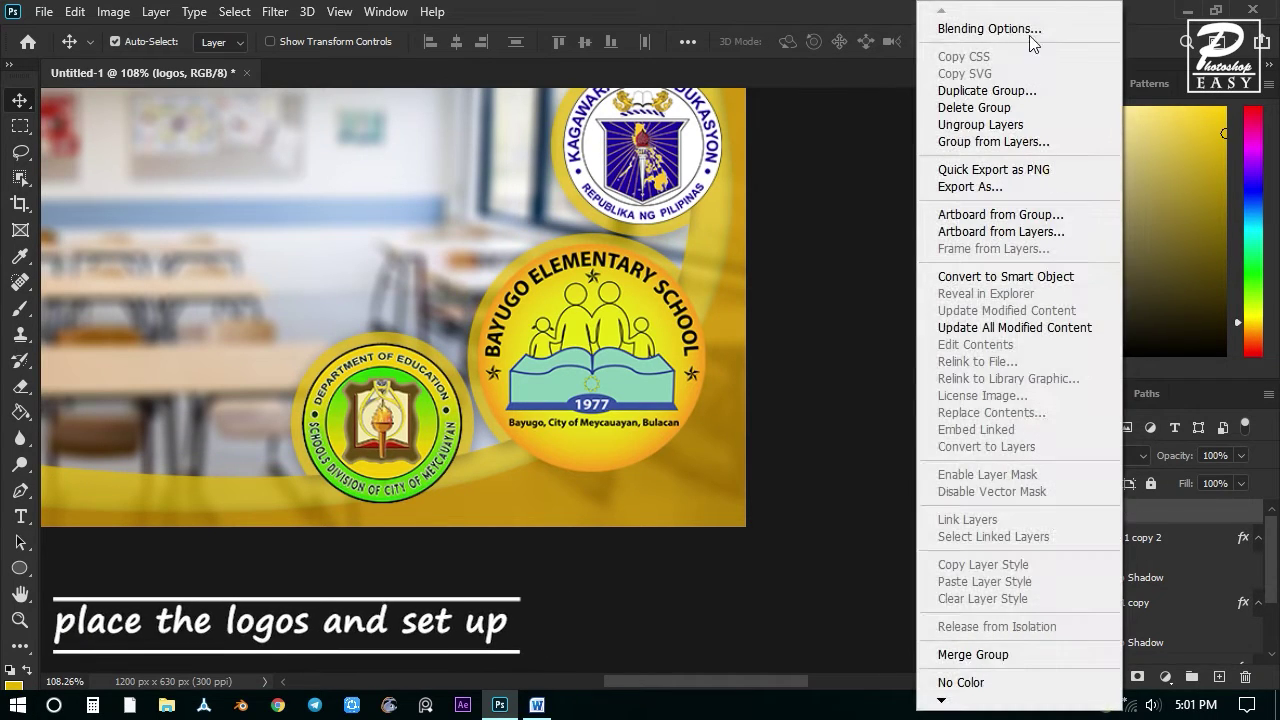
left_click(1025, 30)
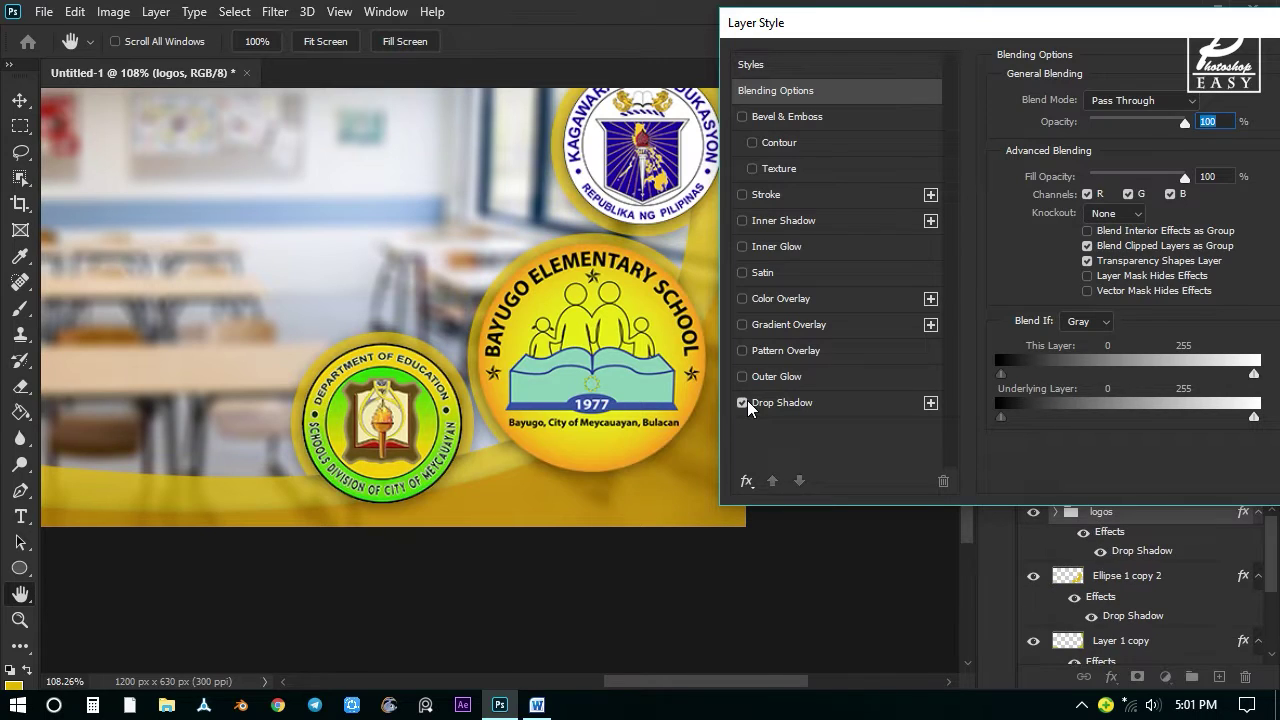
left_click(1143, 69)
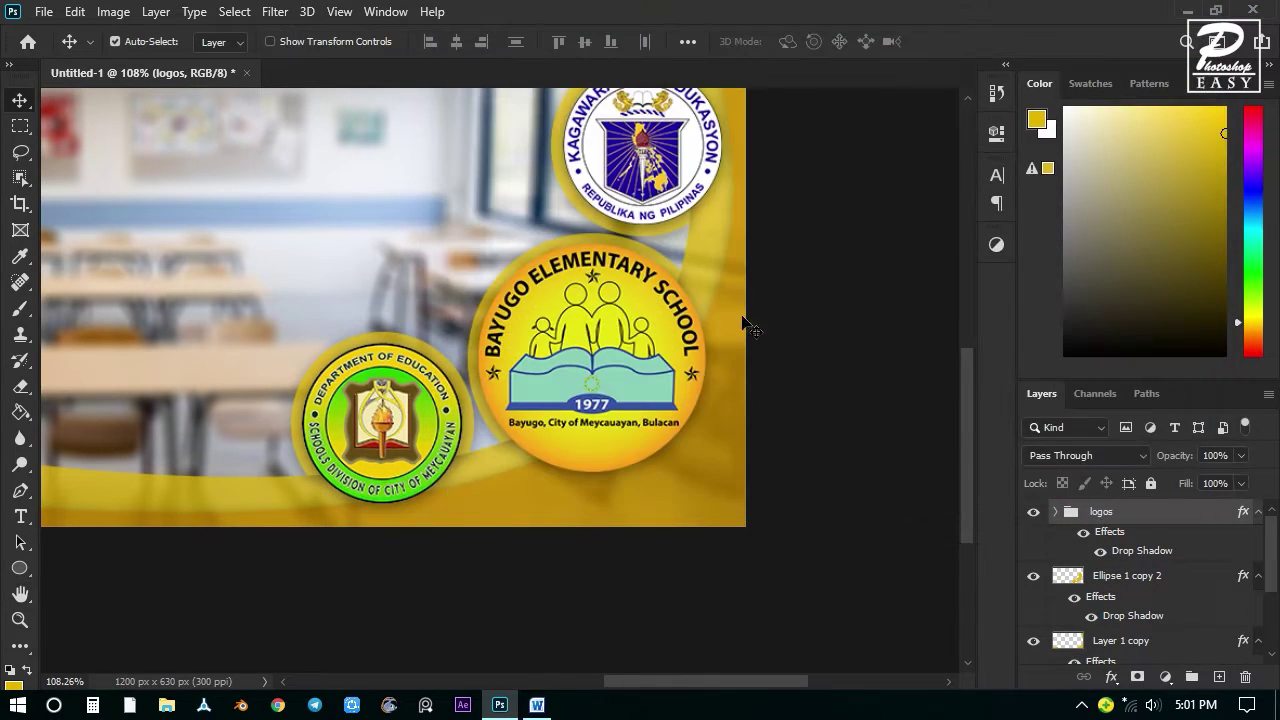
key("ctrl+0")
scroll(614, 389, "down", 5)
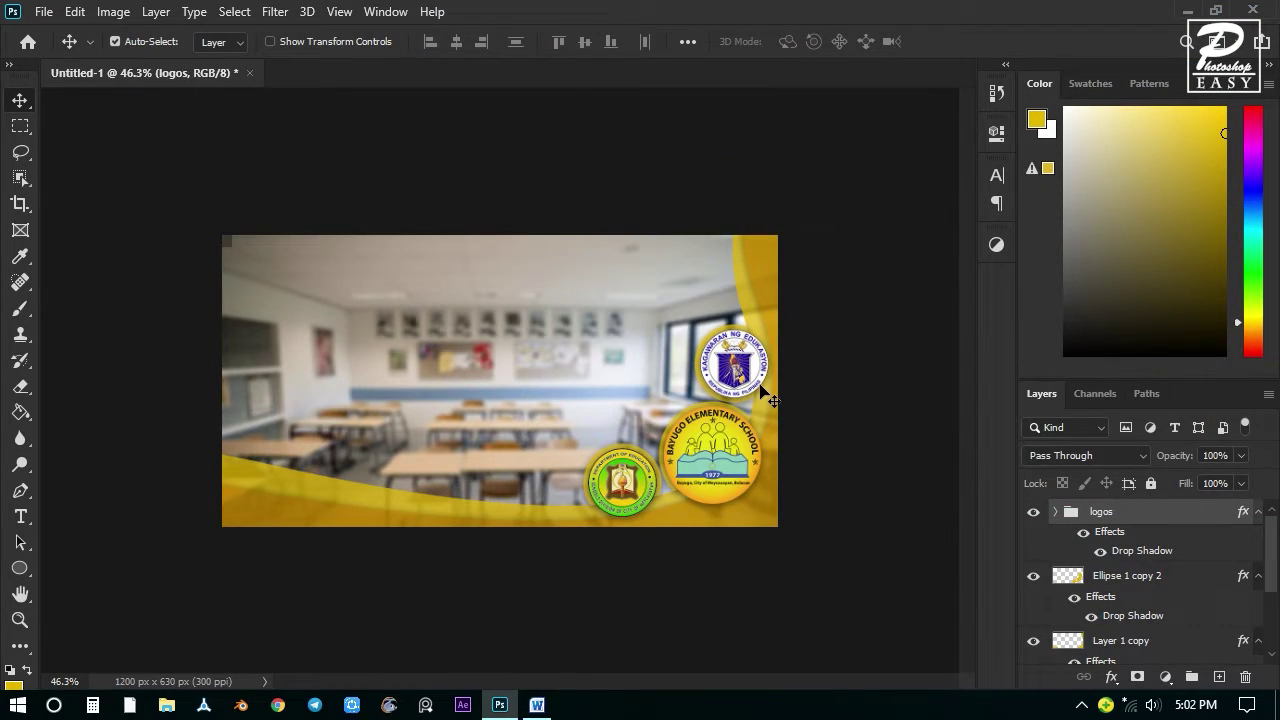
scroll(746, 513, "down", 3)
scroll(776, 467, "up", 12)
scroll(786, 467, "down", 5)
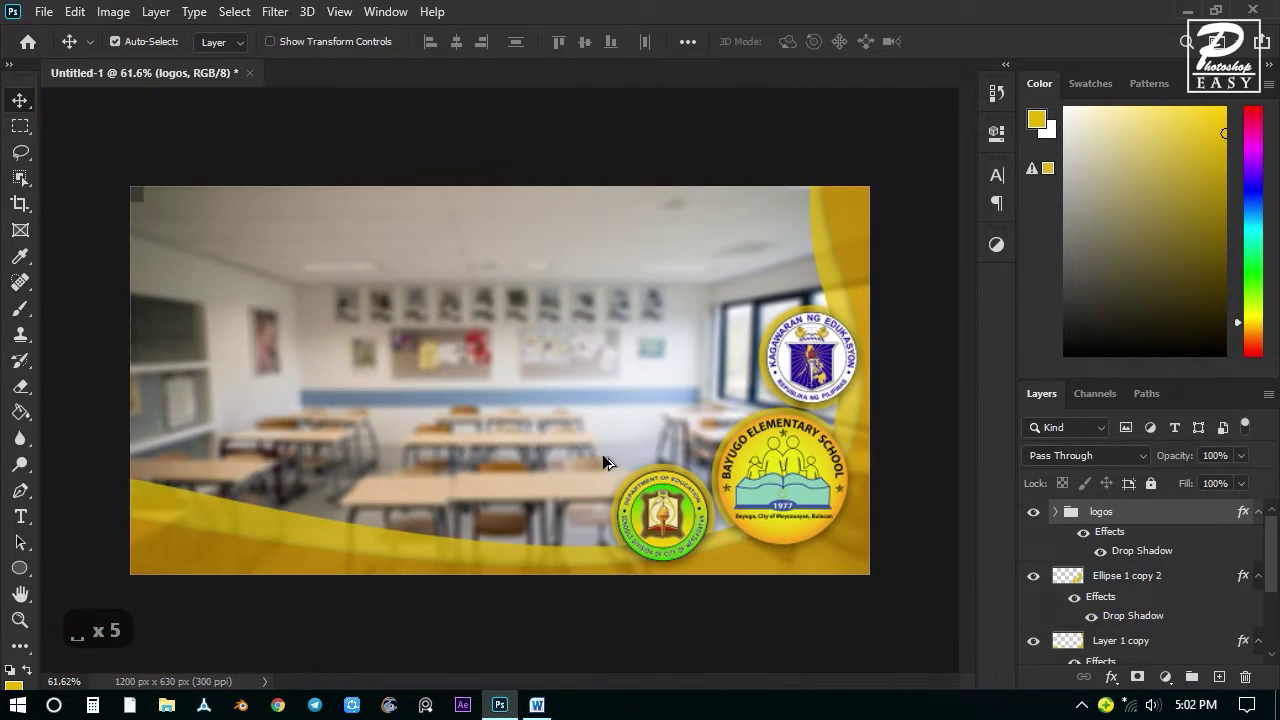
scroll(723, 477, "down", 1)
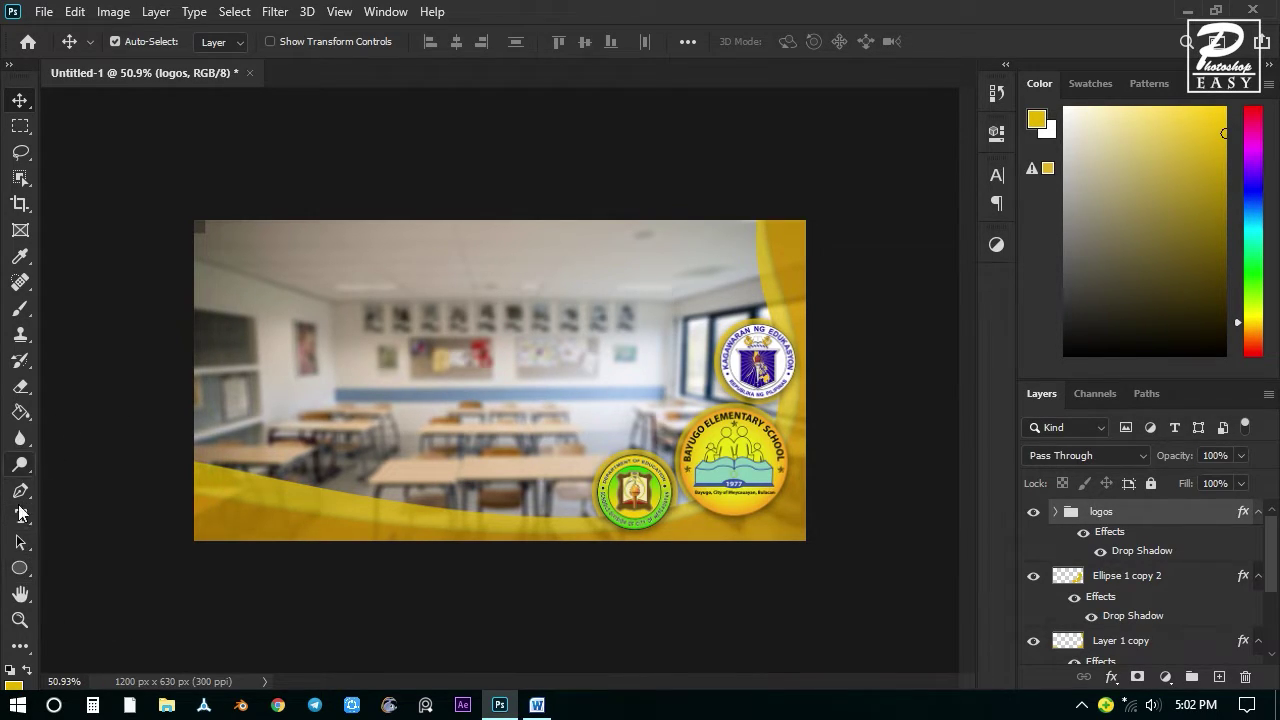
Create a new layer above the logos group and make a rectangular selection along the banner's lower part, from its left edge to the green logo.
left_click(19, 126)
left_click(136, 126)
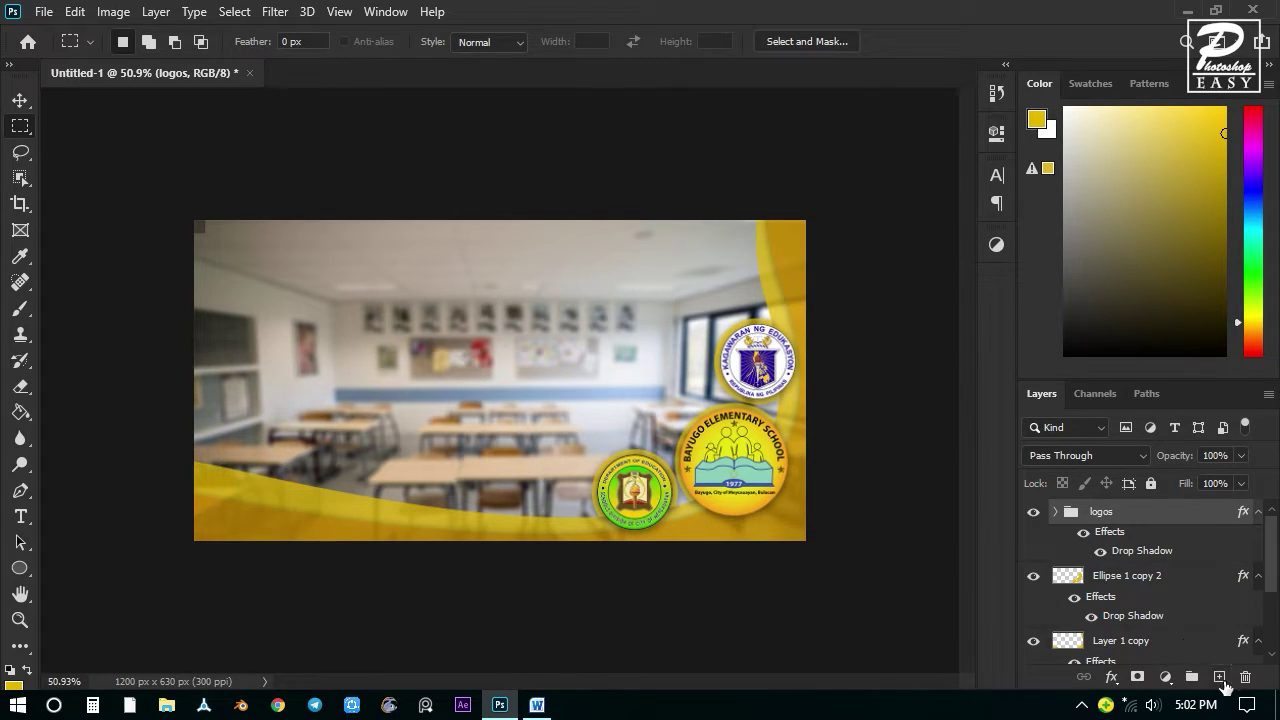
left_click(1219, 678)
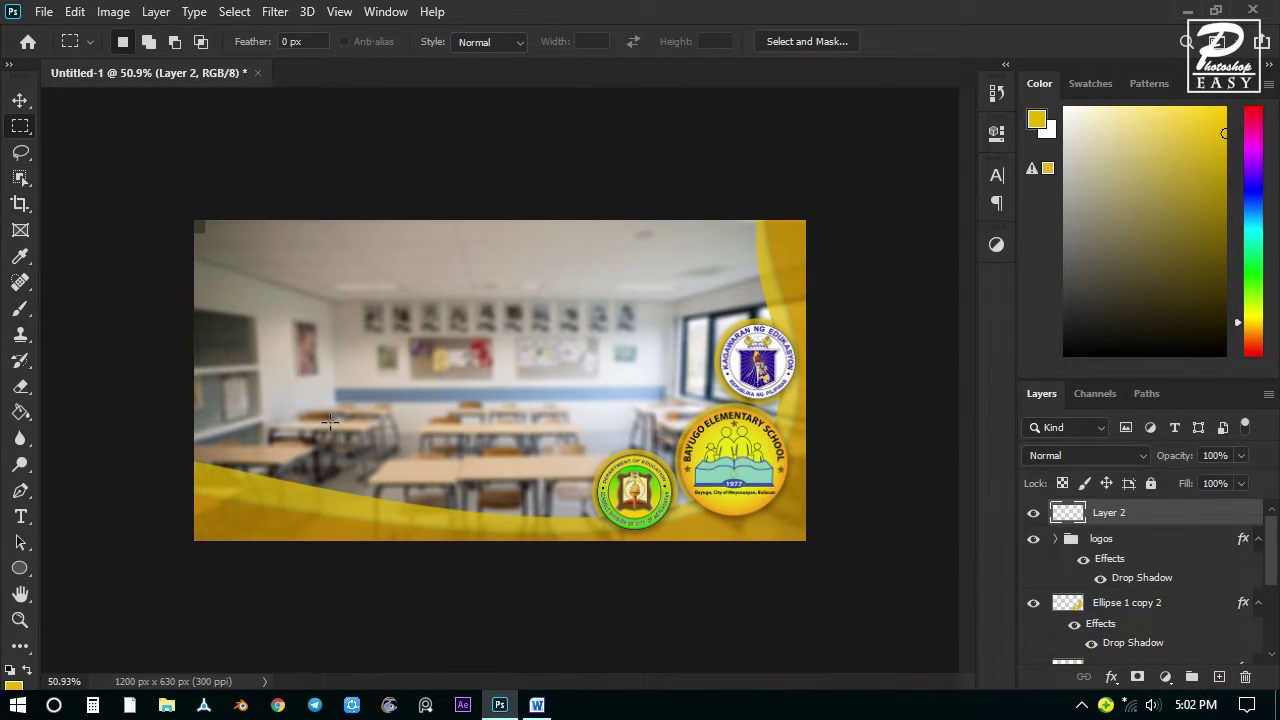
left_click_drag(133, 470, 631, 531)
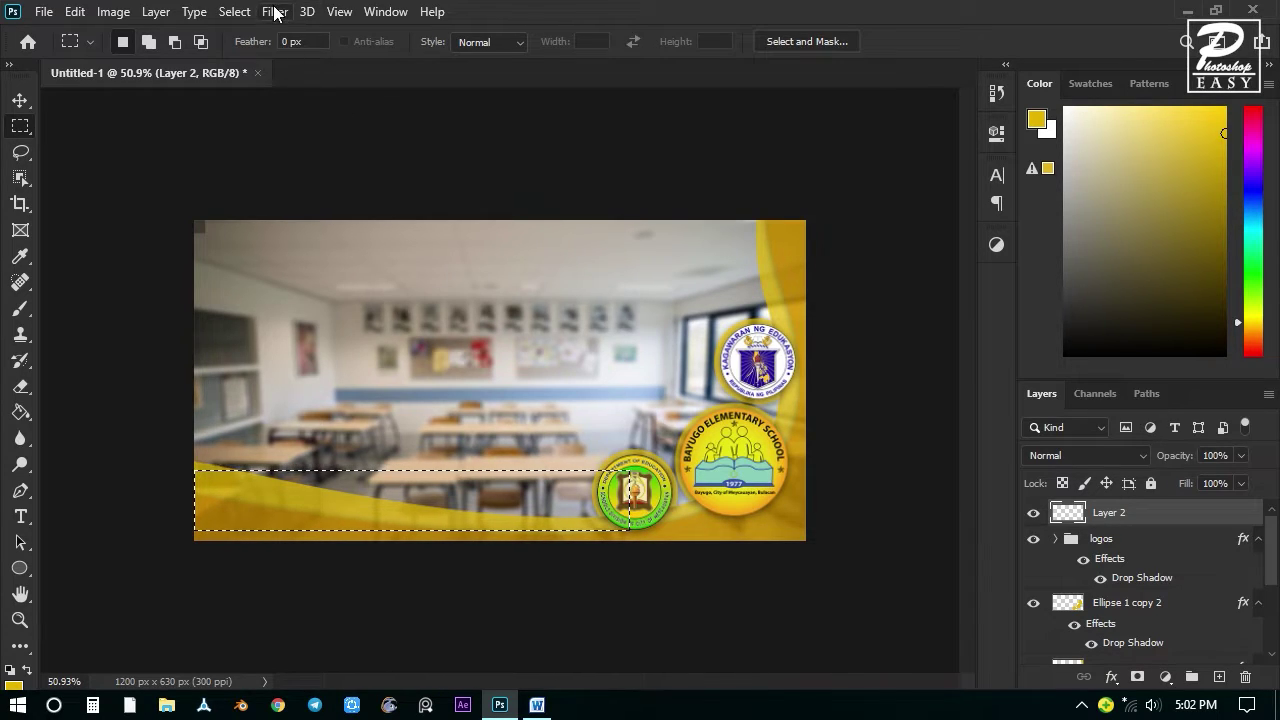
Transform the rectangular selection, moving it up slightly to a vertical position of 534 px without resizing it.
left_click(234, 11)
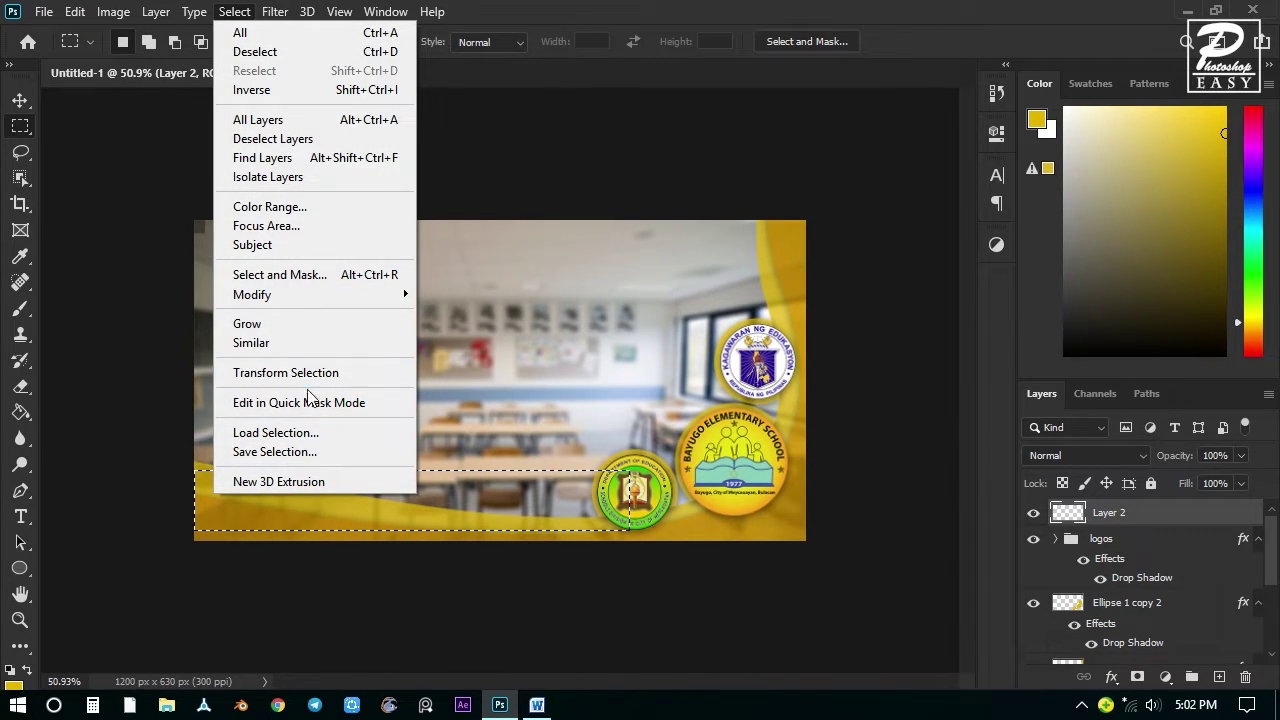
left_click(305, 381)
key("Up")
key("Up")
key("Up")
key("Up")
key("Up")
key("Up")
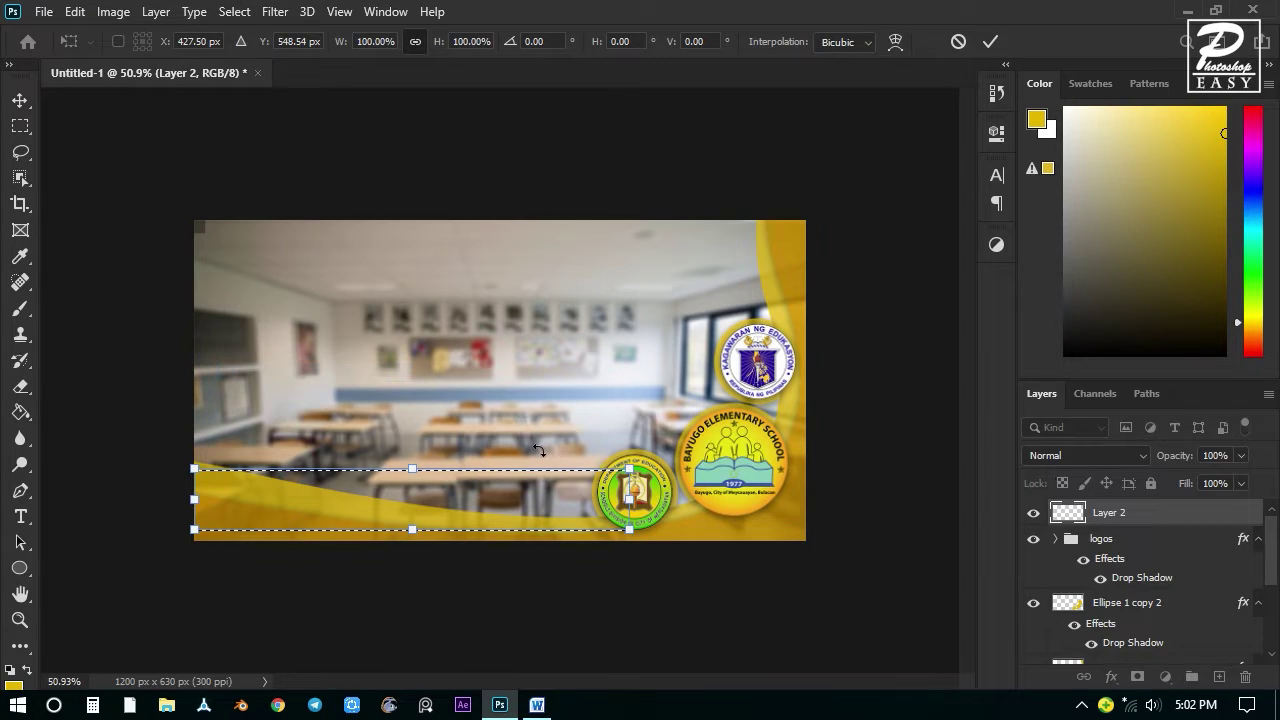
key("Up")
key("Down")
key("Down")
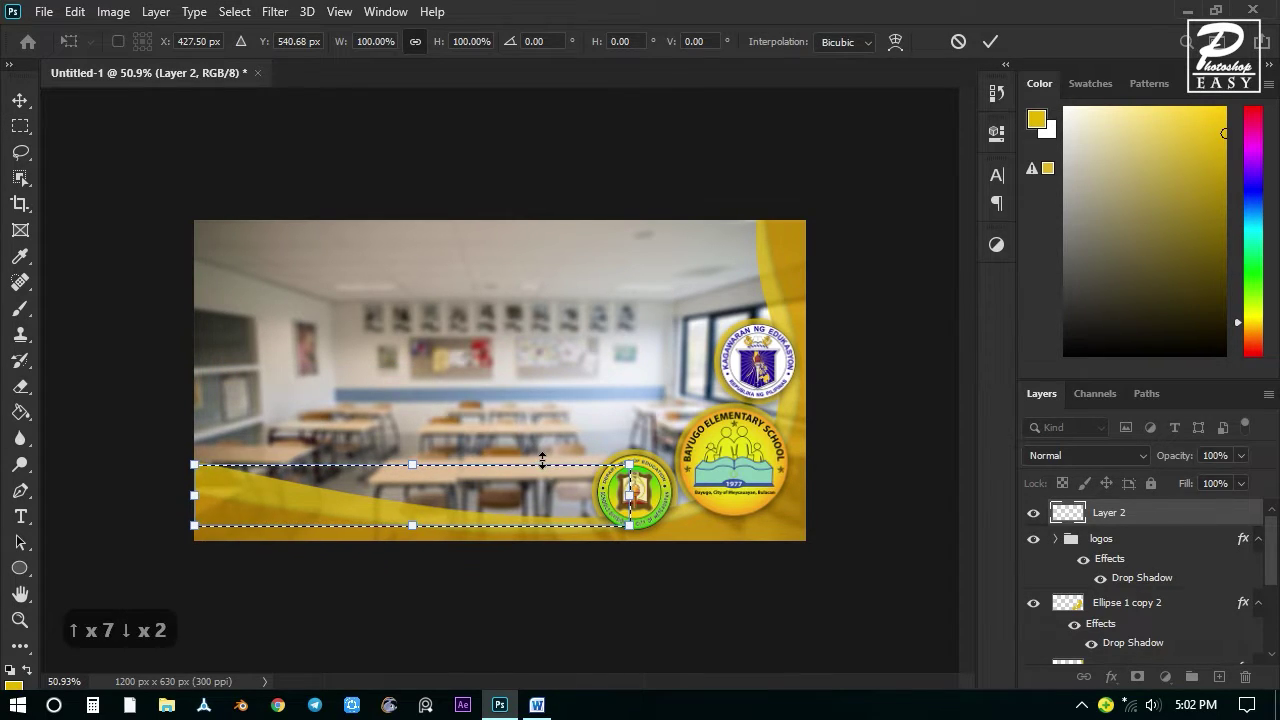
left_click_drag(433, 460, 437, 440)
key("ctrl+z")
mouse_move(432, 487)
left_mouse_down()
mouse_move(412, 479)
mouse_move(430, 495)
left_mouse_up()
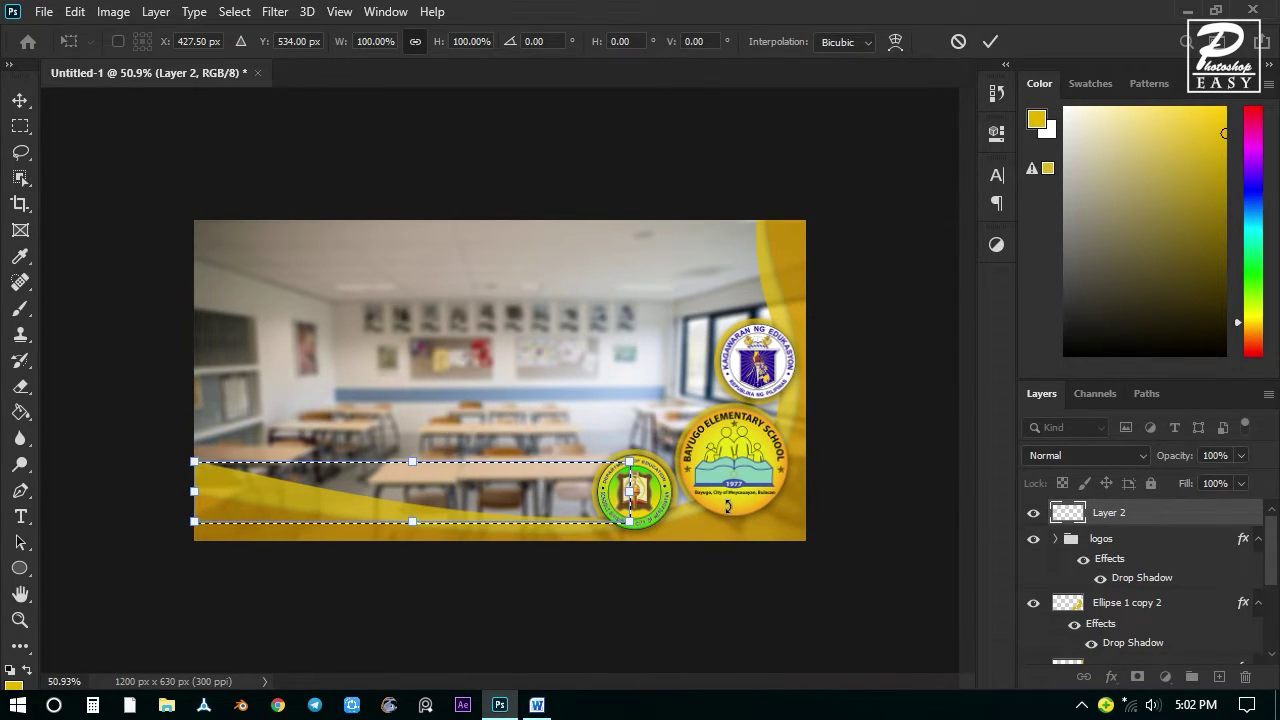
key("Return")
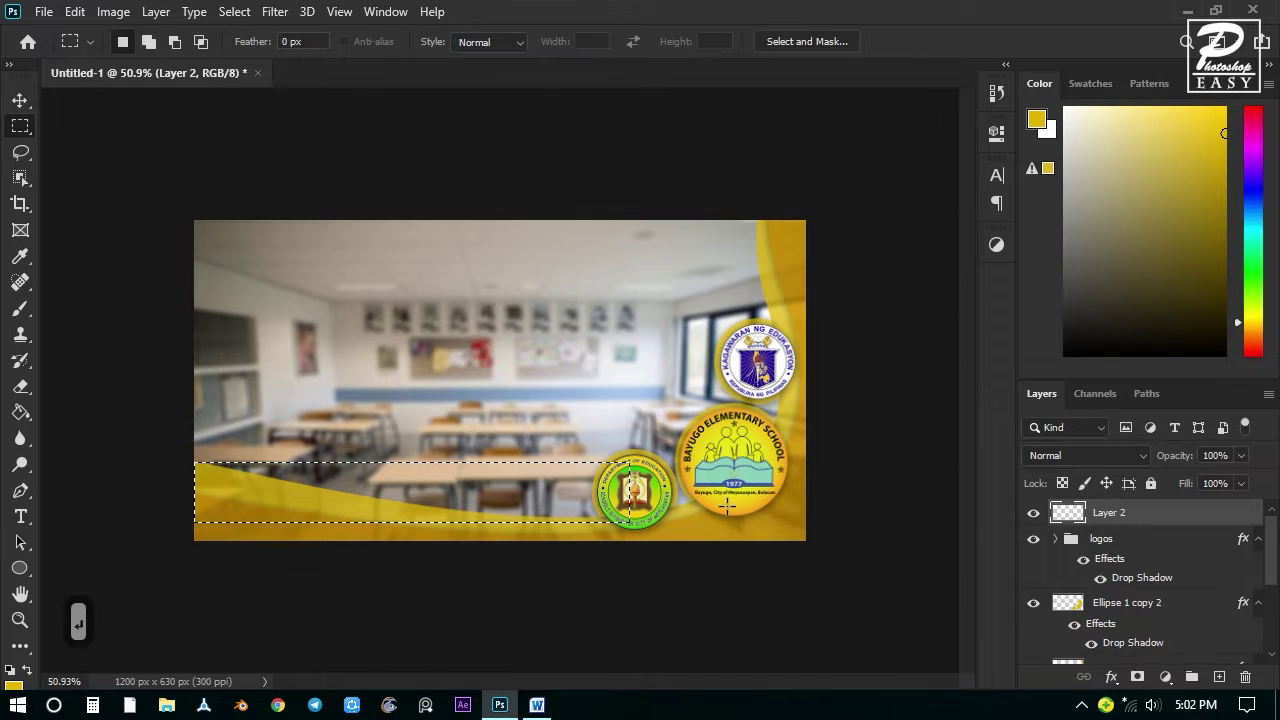
Rename the new layer "white bar".
double_click(1110, 512)
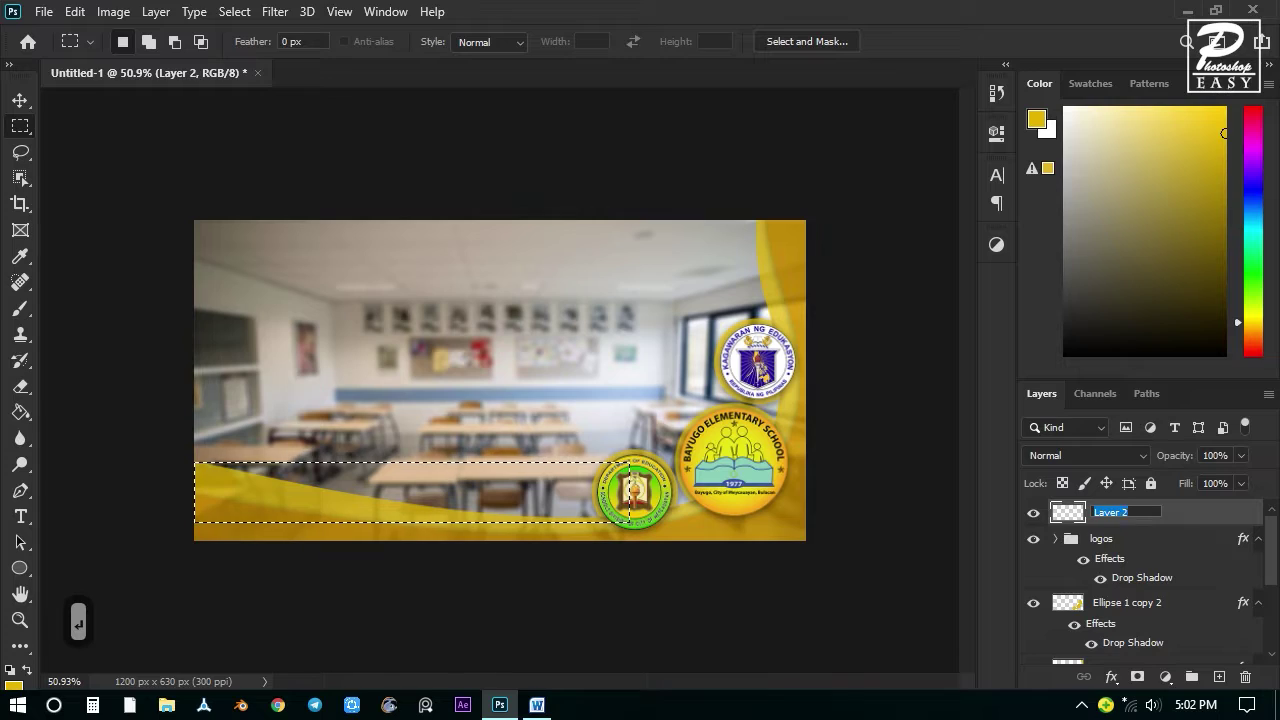
type("white bar")
key("Return")
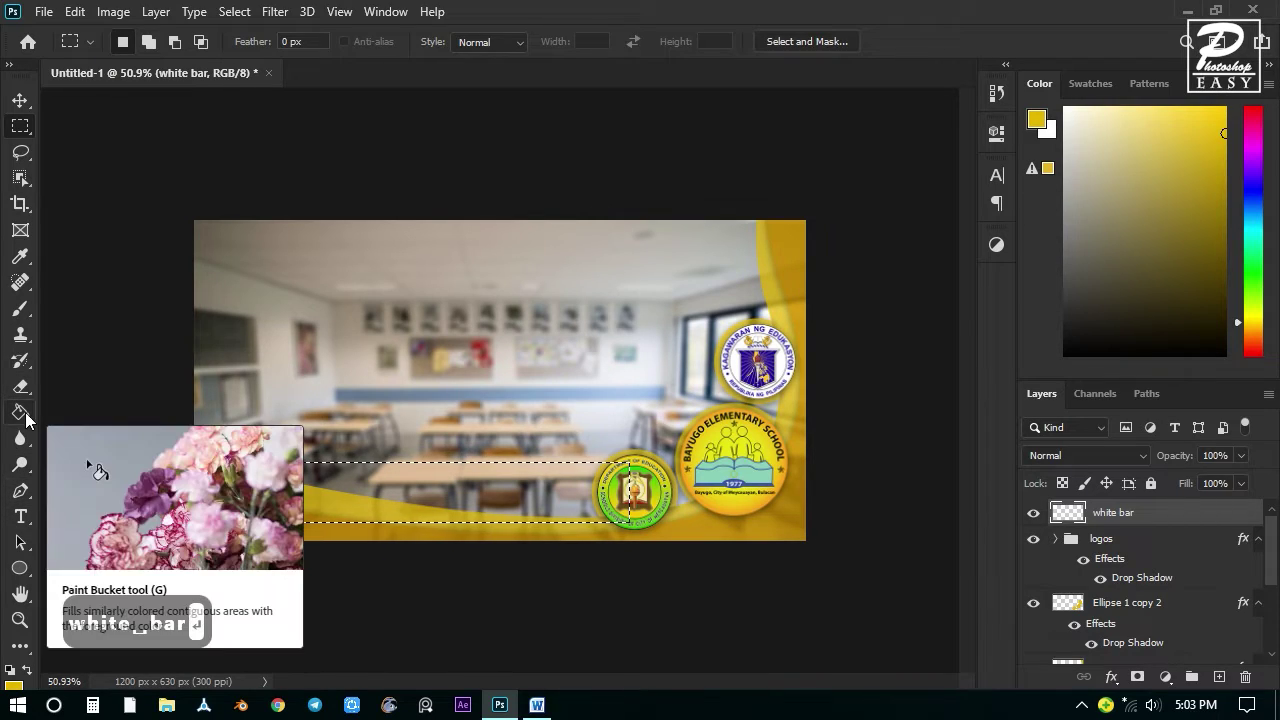
With the Gradient tool, edit the gradient and set its starting colour stop to white (ffffff).
left_click(22, 414)
right_click(24, 414)
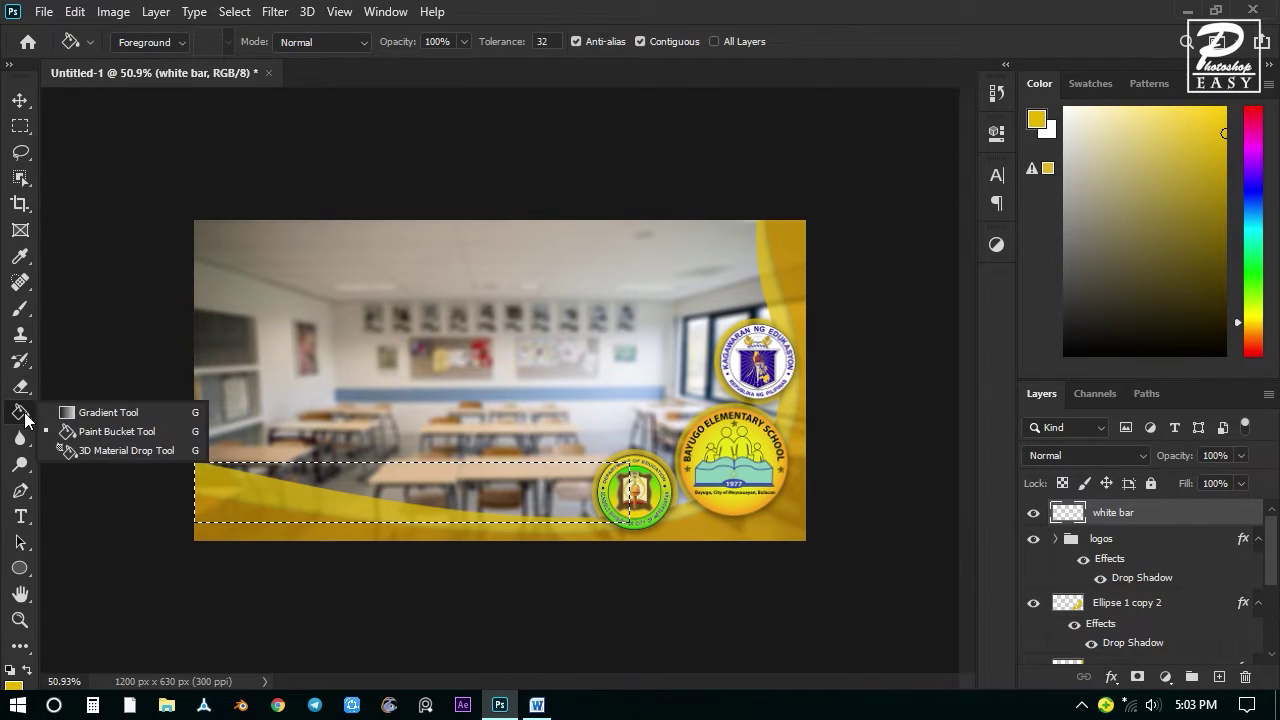
left_click(97, 416)
left_click(188, 42)
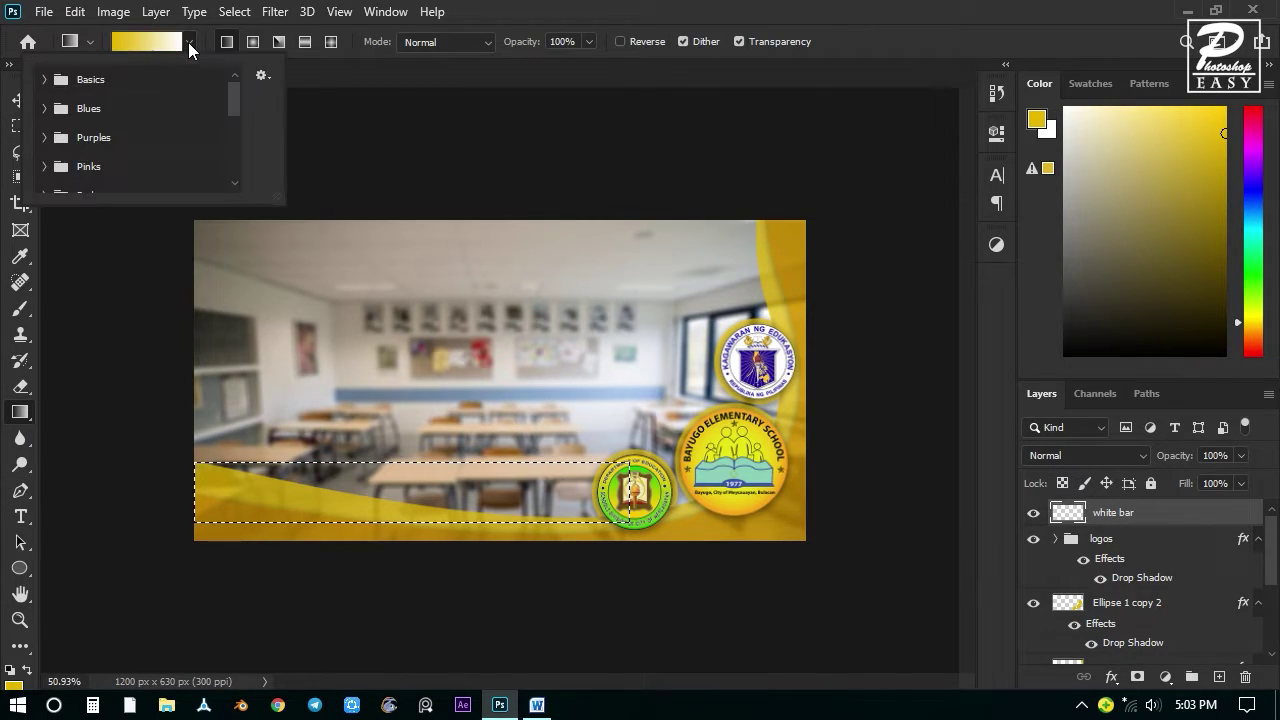
left_click(130, 45)
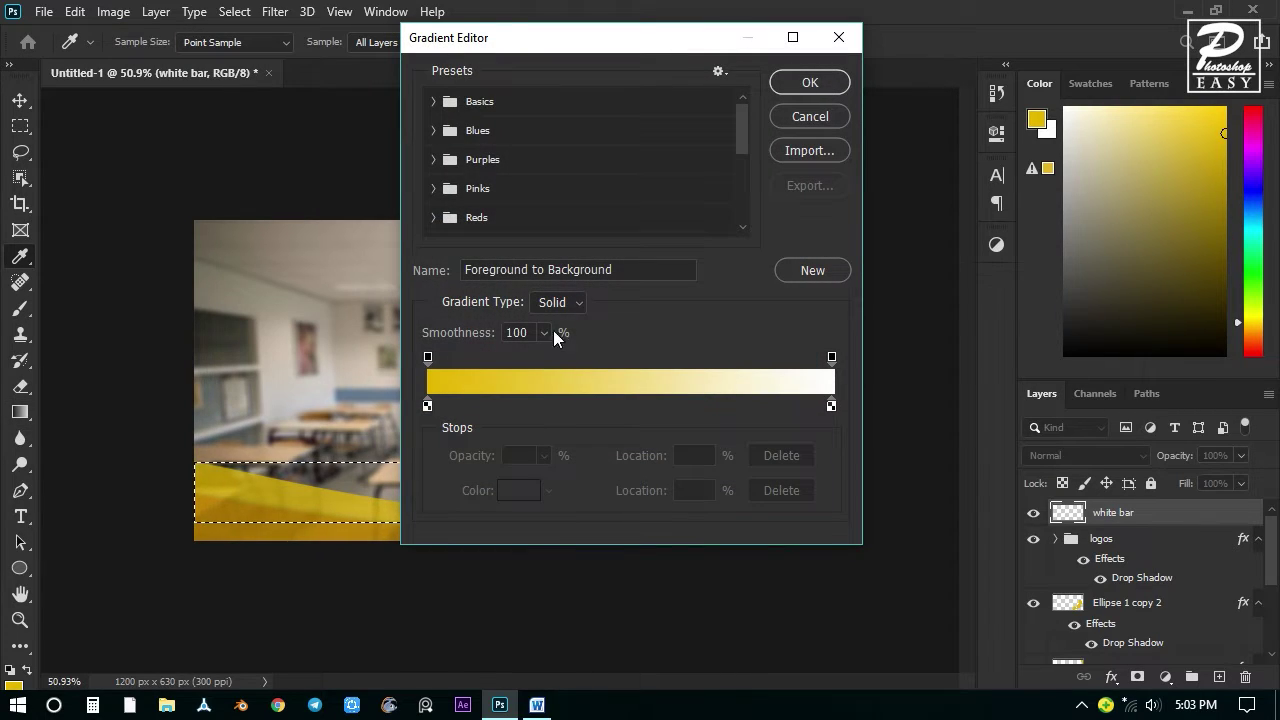
left_click(428, 405)
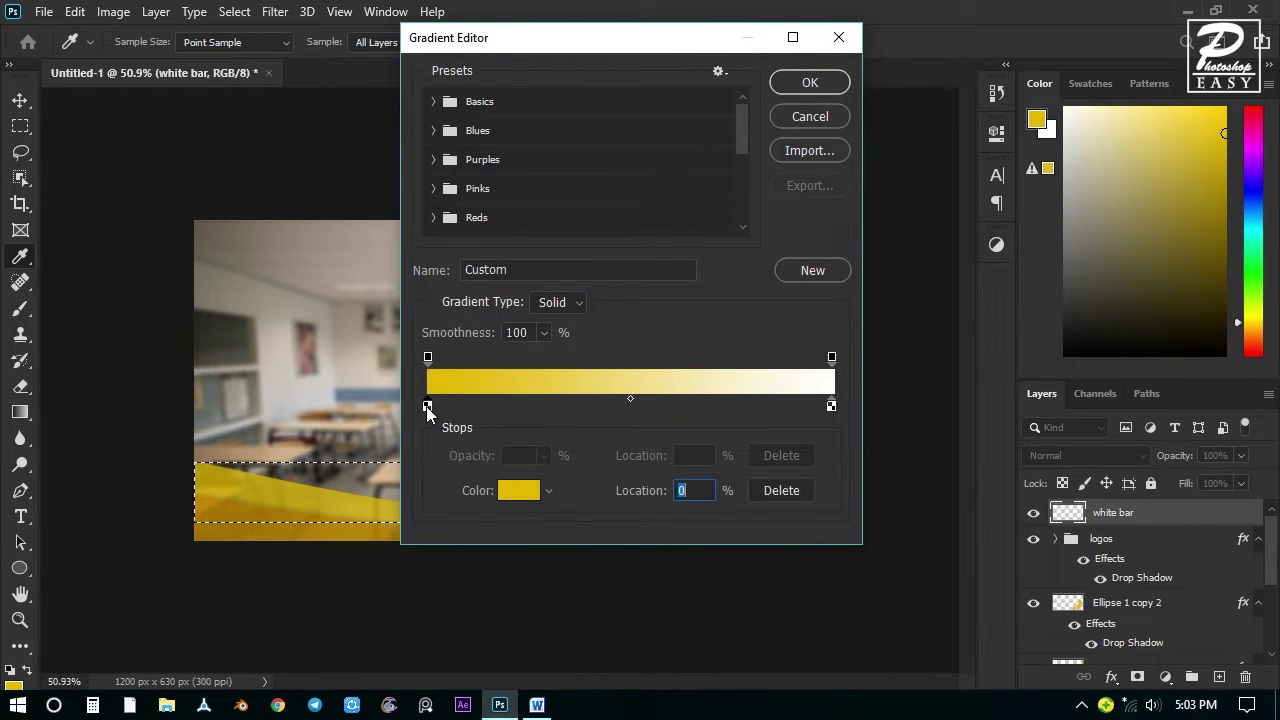
left_click(519, 490)
left_click_drag(380, 132, 317, 93)
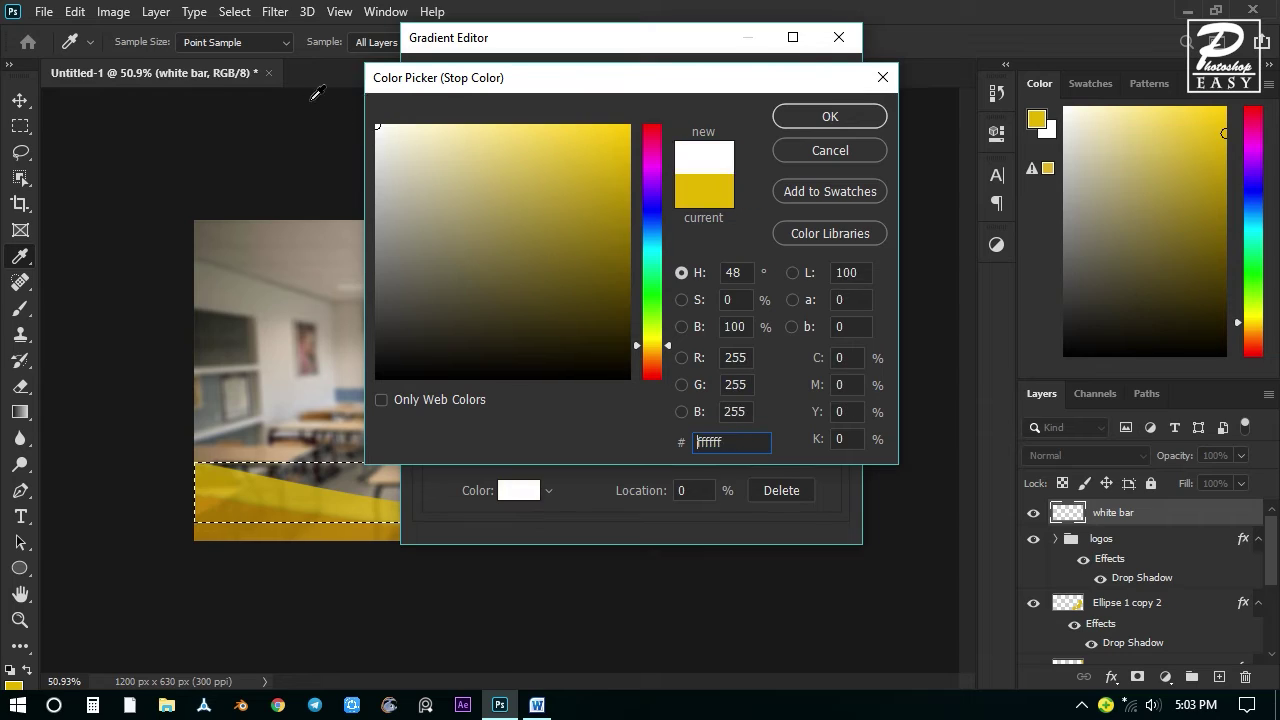
left_click(791, 115)
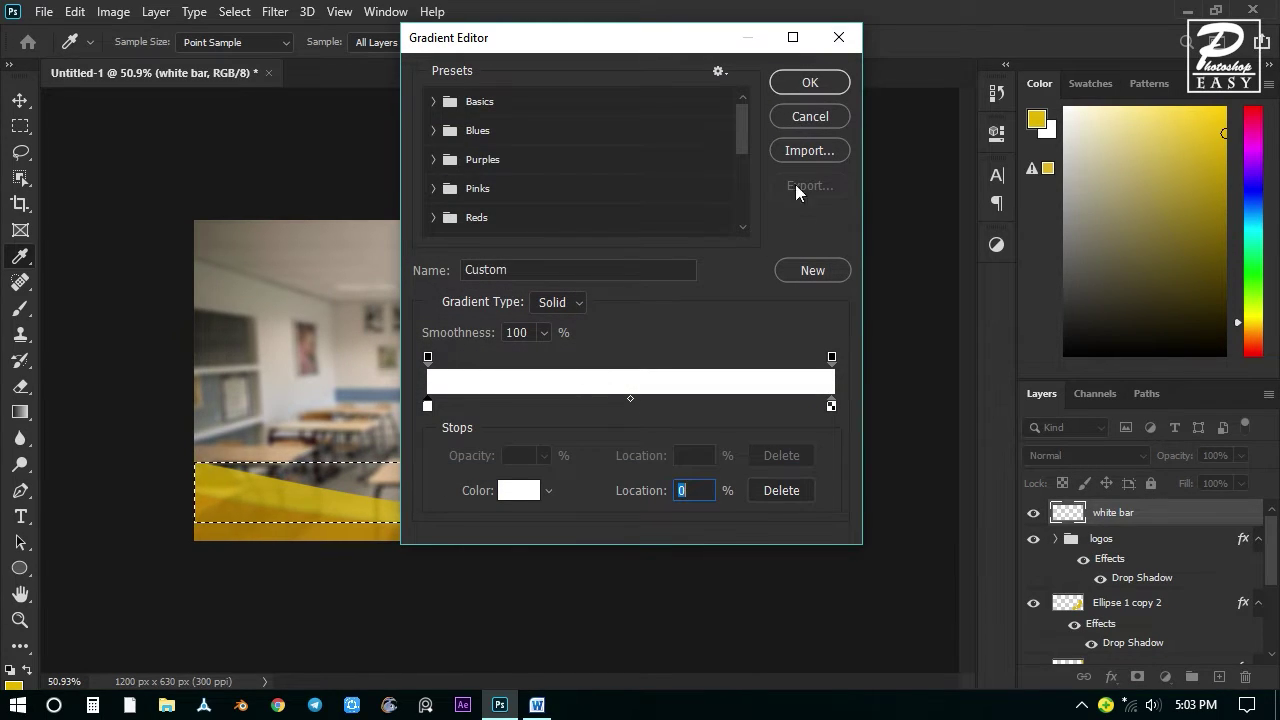
Set the gradient's ending opacity stop to 0% and accept the white-to-transparent gradient.
left_click(831, 406)
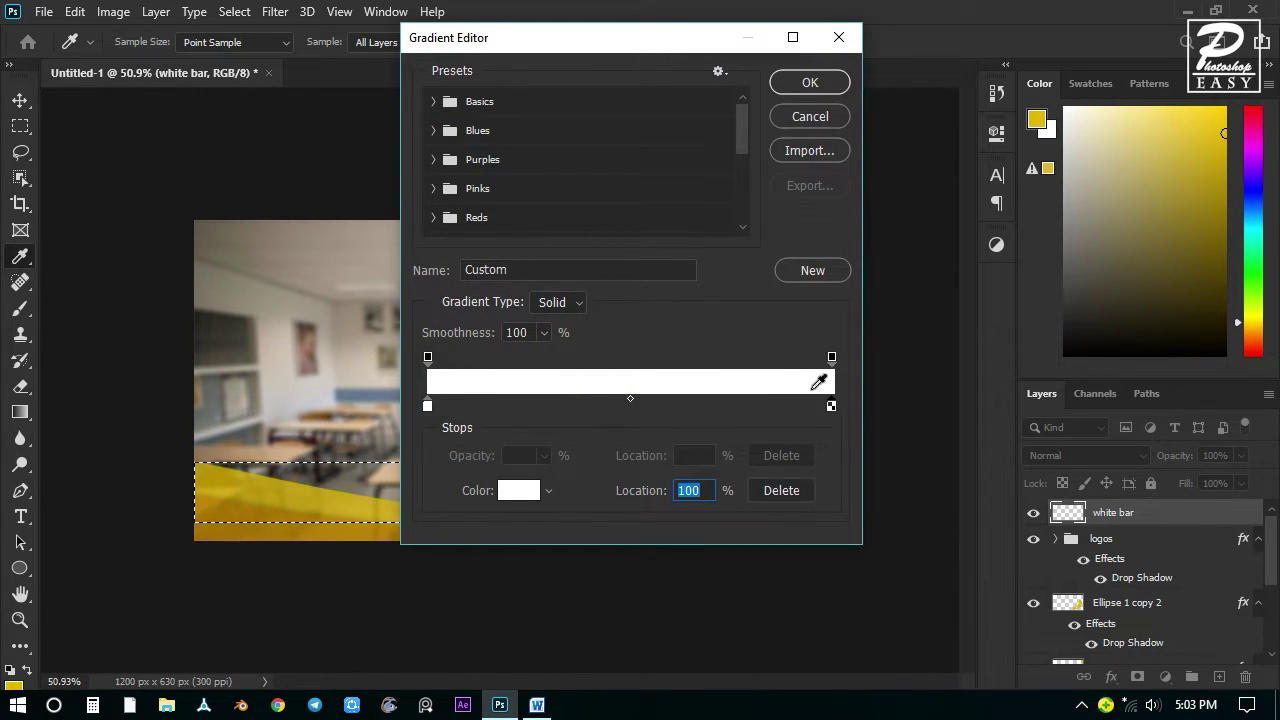
left_click(832, 360)
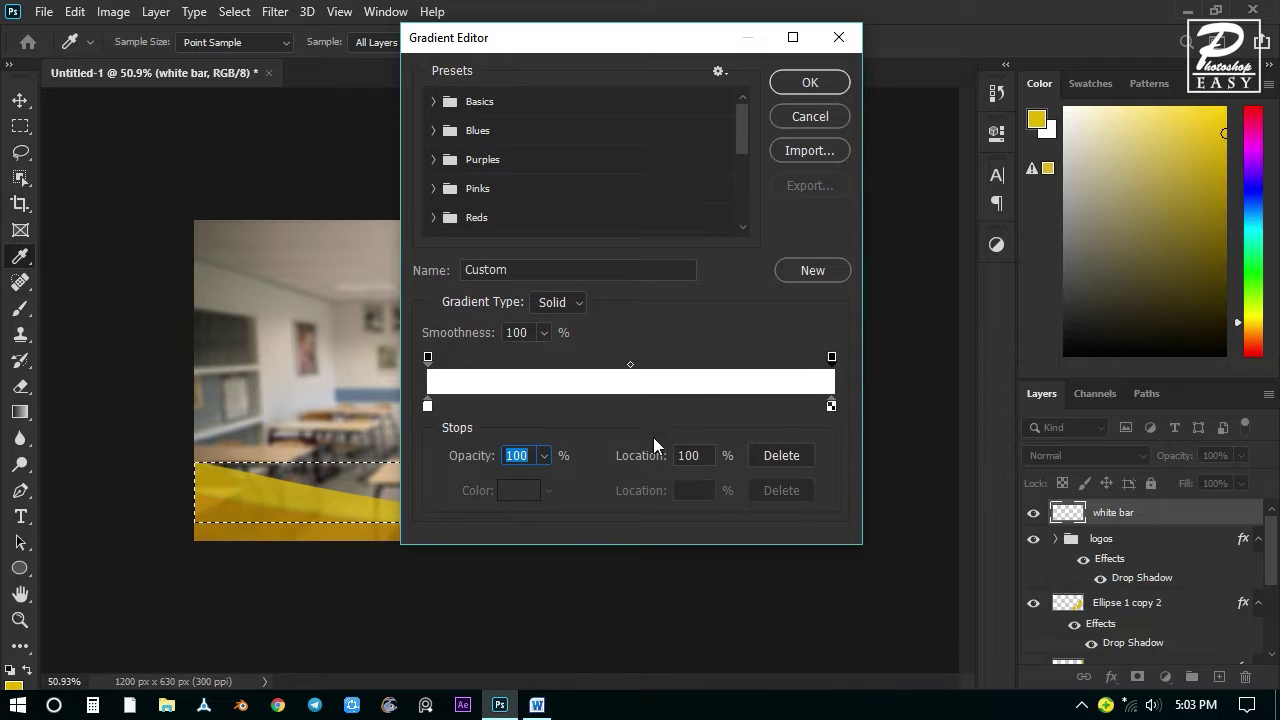
left_click(543, 456)
left_click_drag(538, 477, 426, 488)
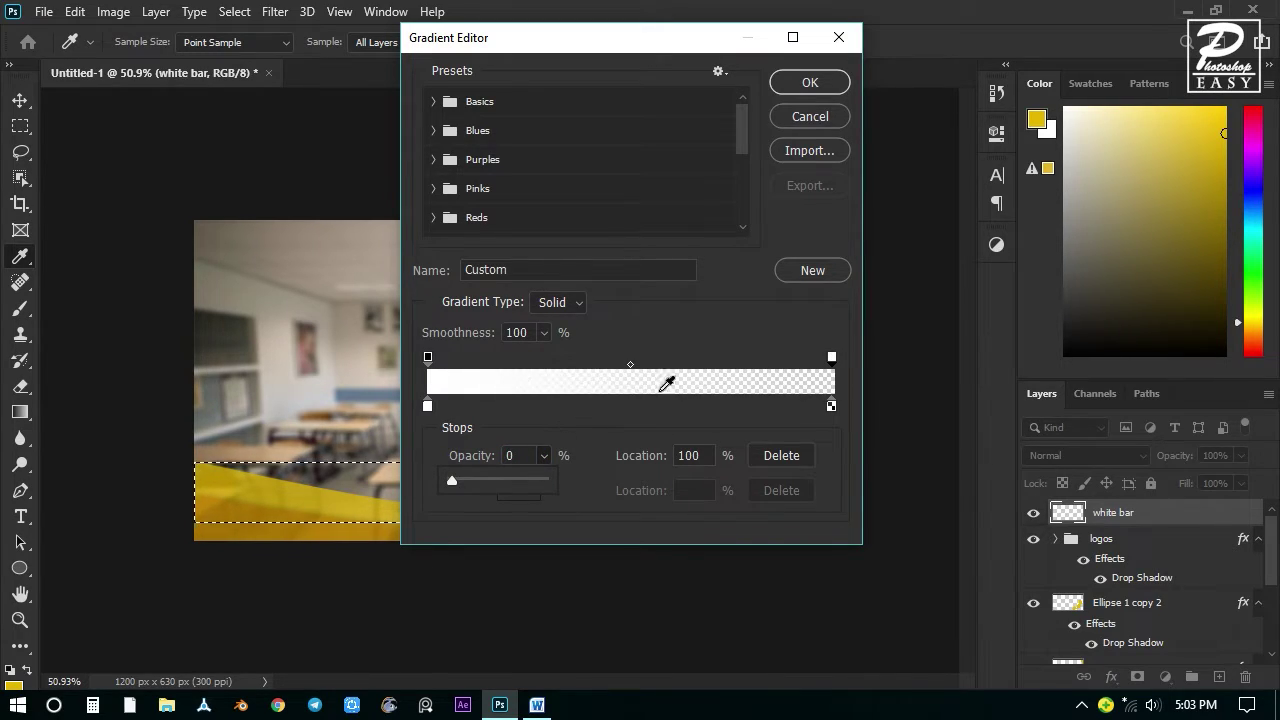
left_click(820, 82)
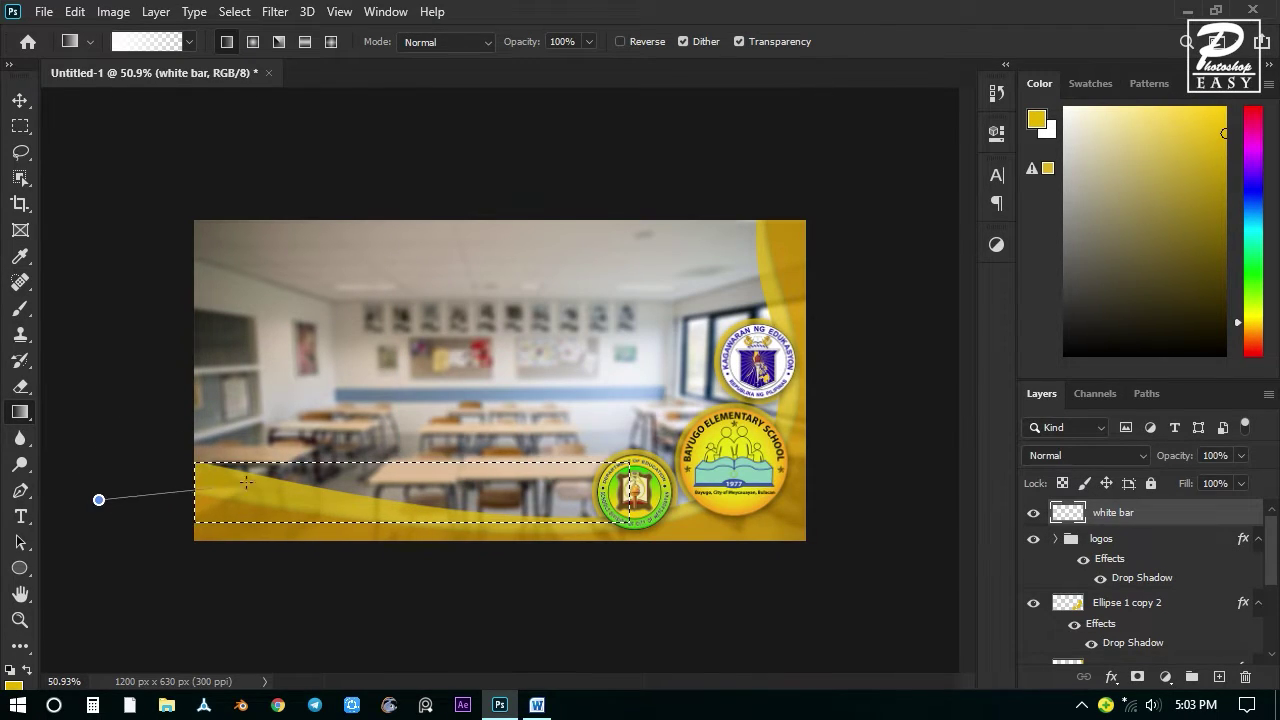
Fill the selection with the white-to-transparent gradient from just outside the banner's left edge to the green logo, redoing the first try, and deselect.
left_click_drag(246, 482, 580, 501)
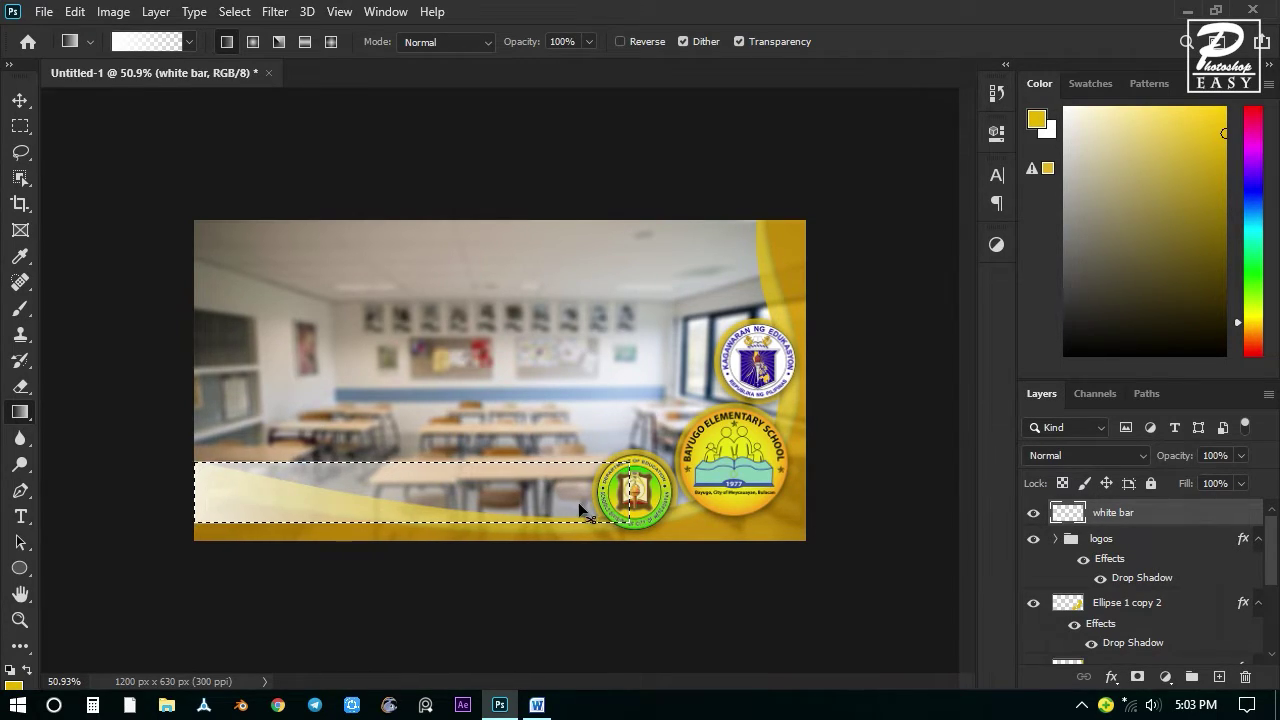
key("ctrl+z")
left_click_drag(176, 490, 246, 490)
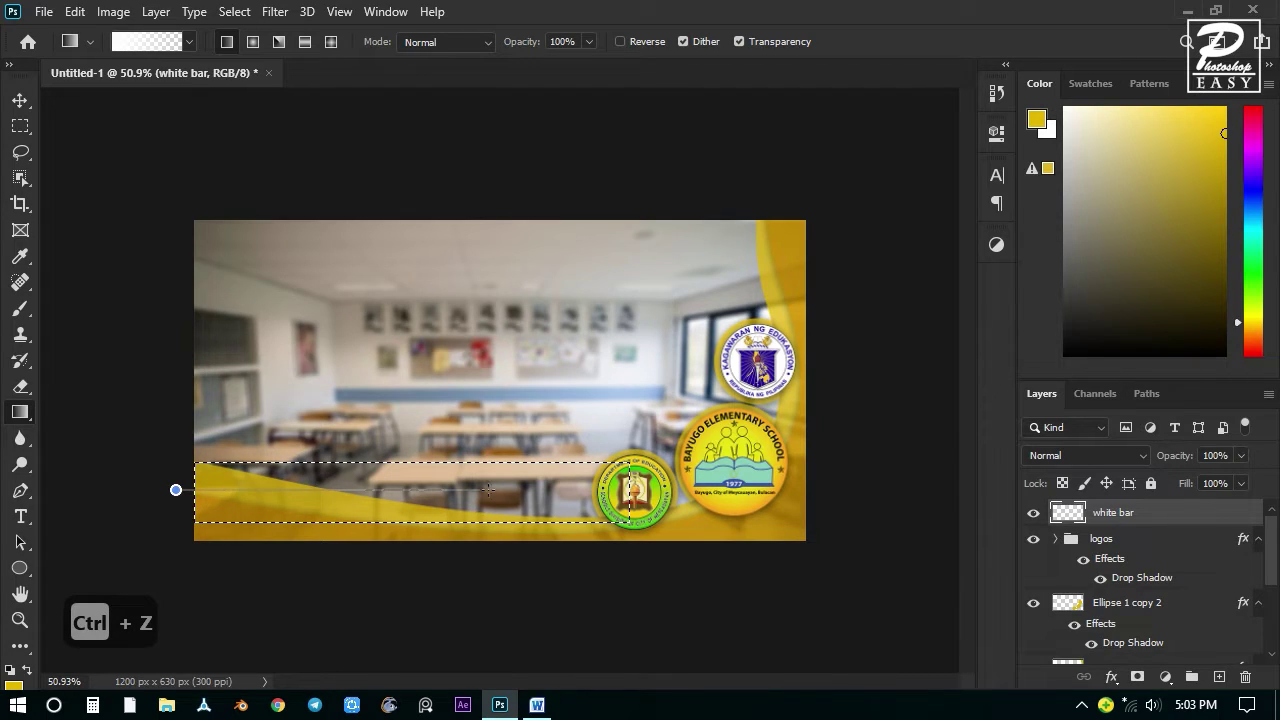
left_click_drag(615, 494, 616, 495)
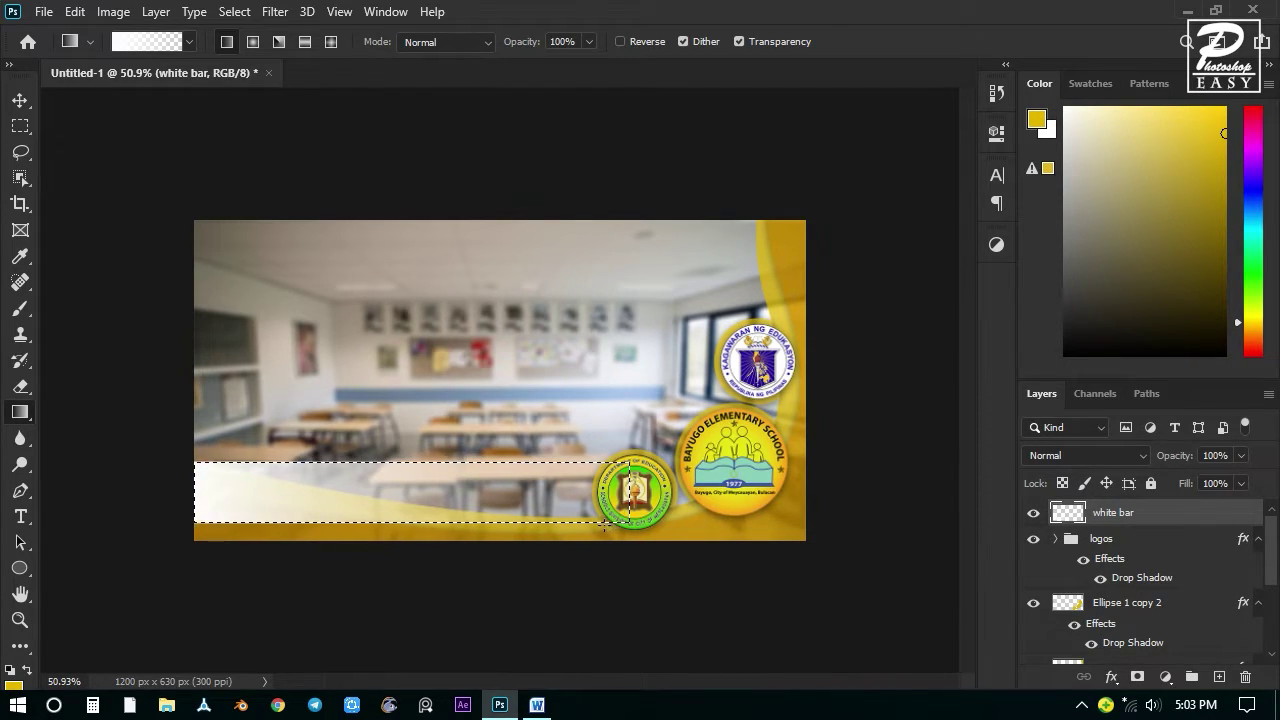
key("ctrl+d")
scroll(563, 465, "down", 4)
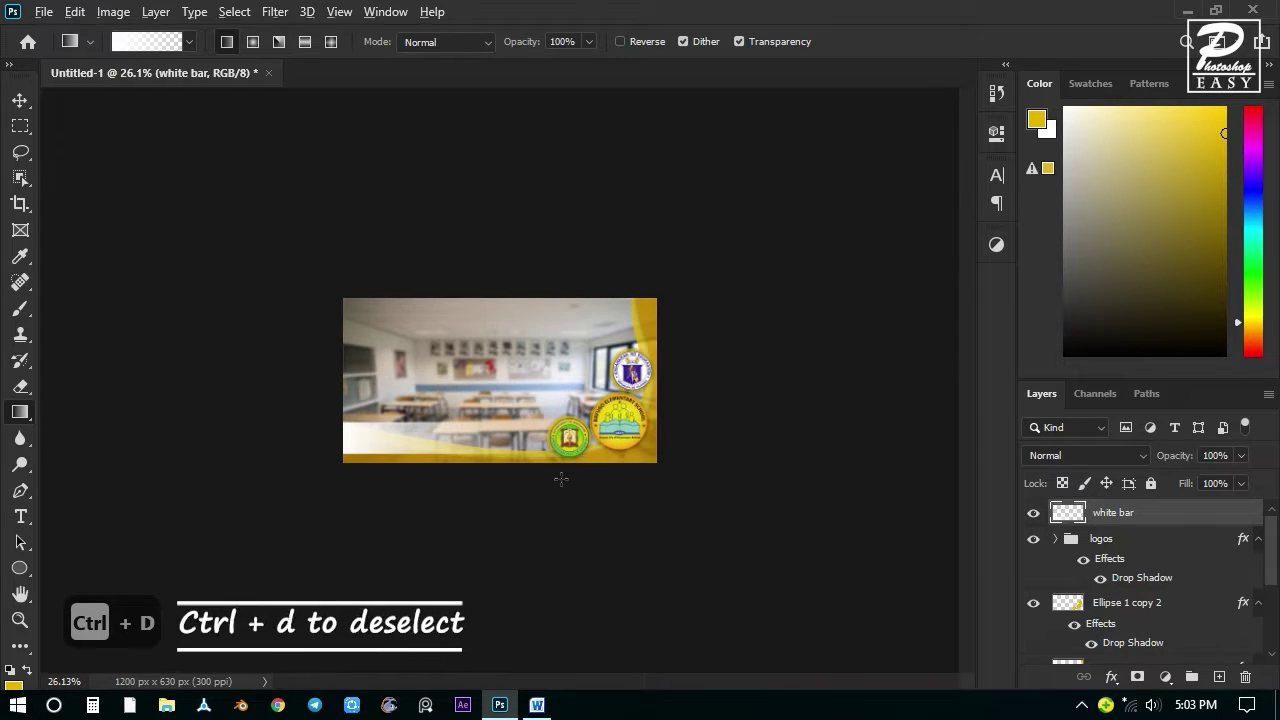
scroll(561, 479, "up", 4)
Add a drop shadow to the white bar layer through its blending options and check the bar on the banner.
right_click(1122, 516)
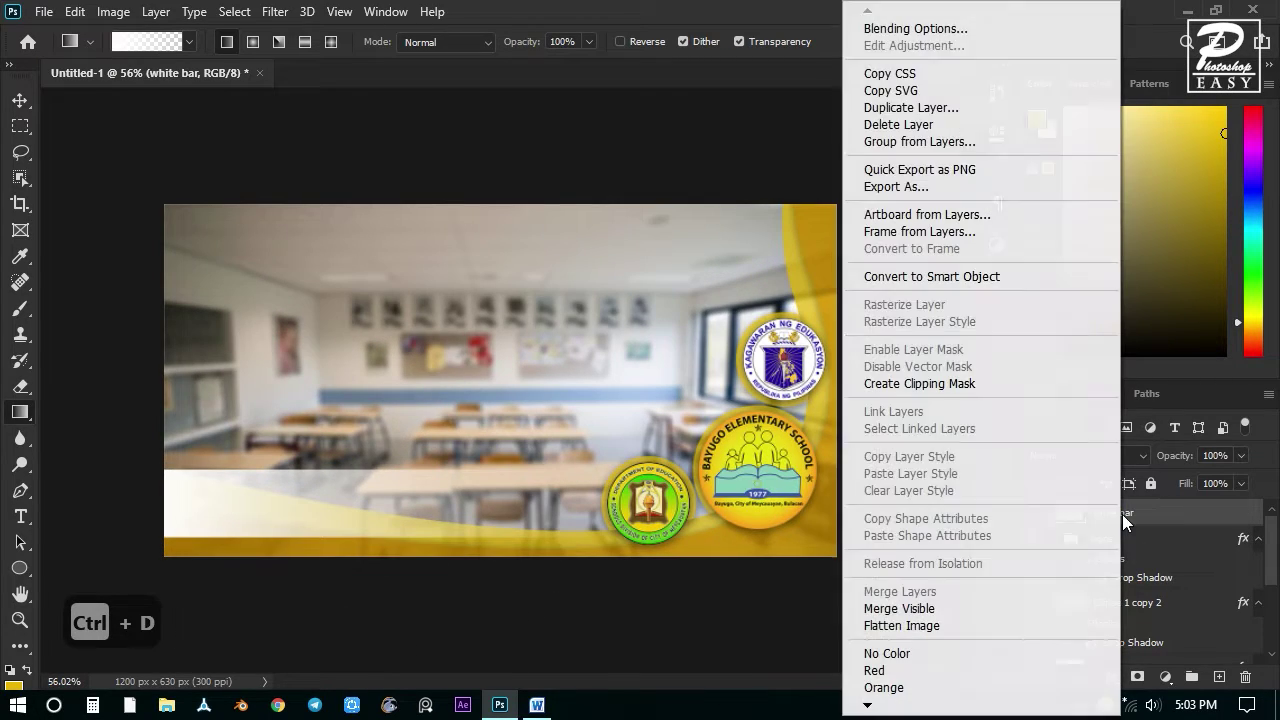
left_click(946, 31)
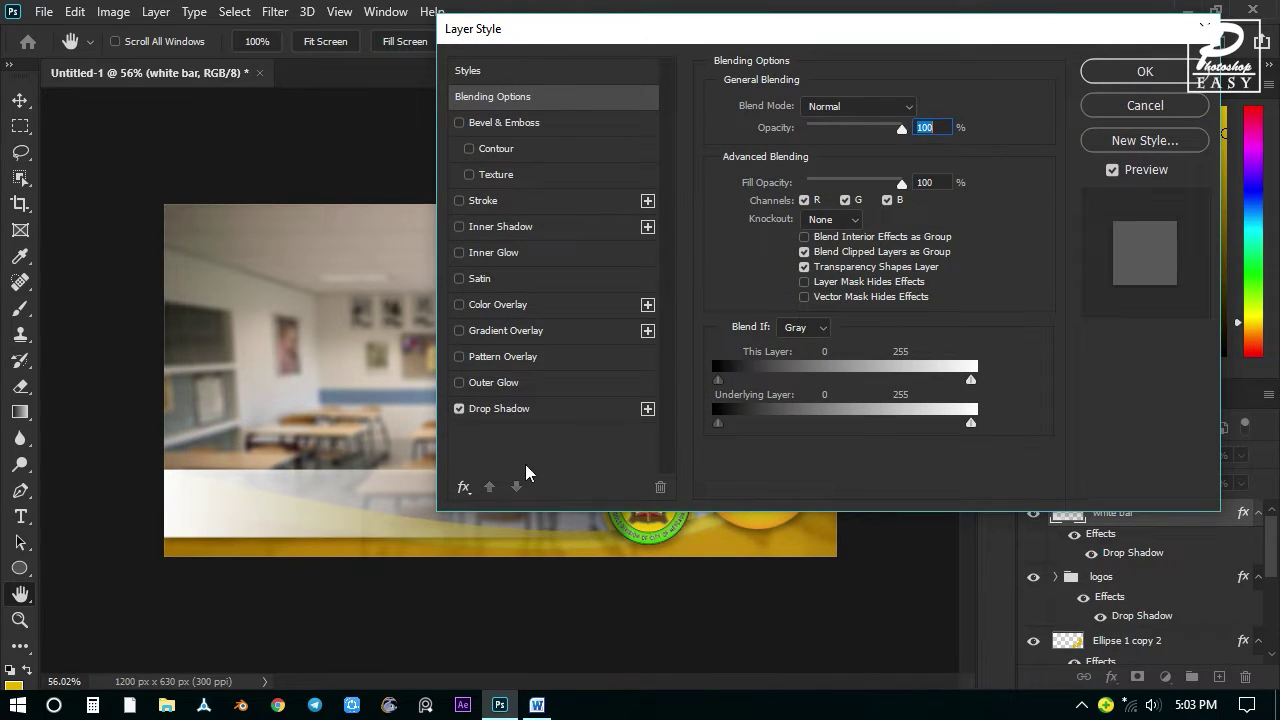
left_click(1095, 75)
scroll(672, 464, "down", 8)
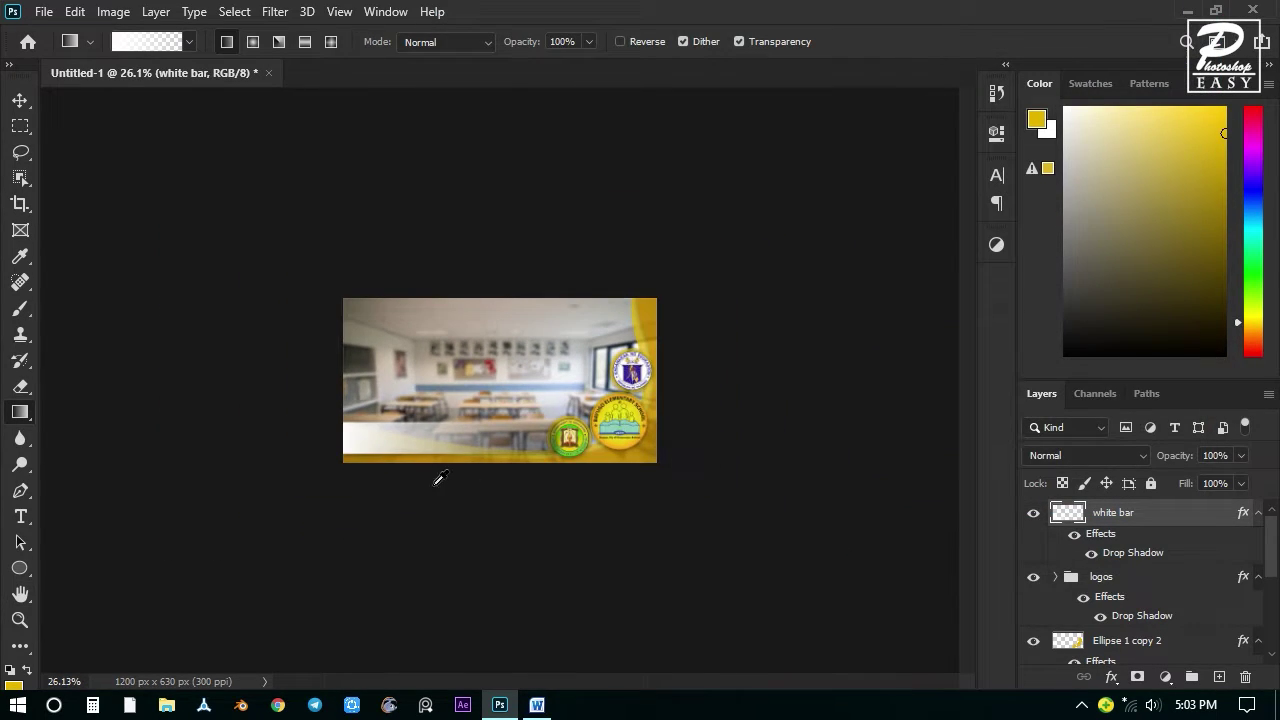
scroll(438, 479, "up", 6)
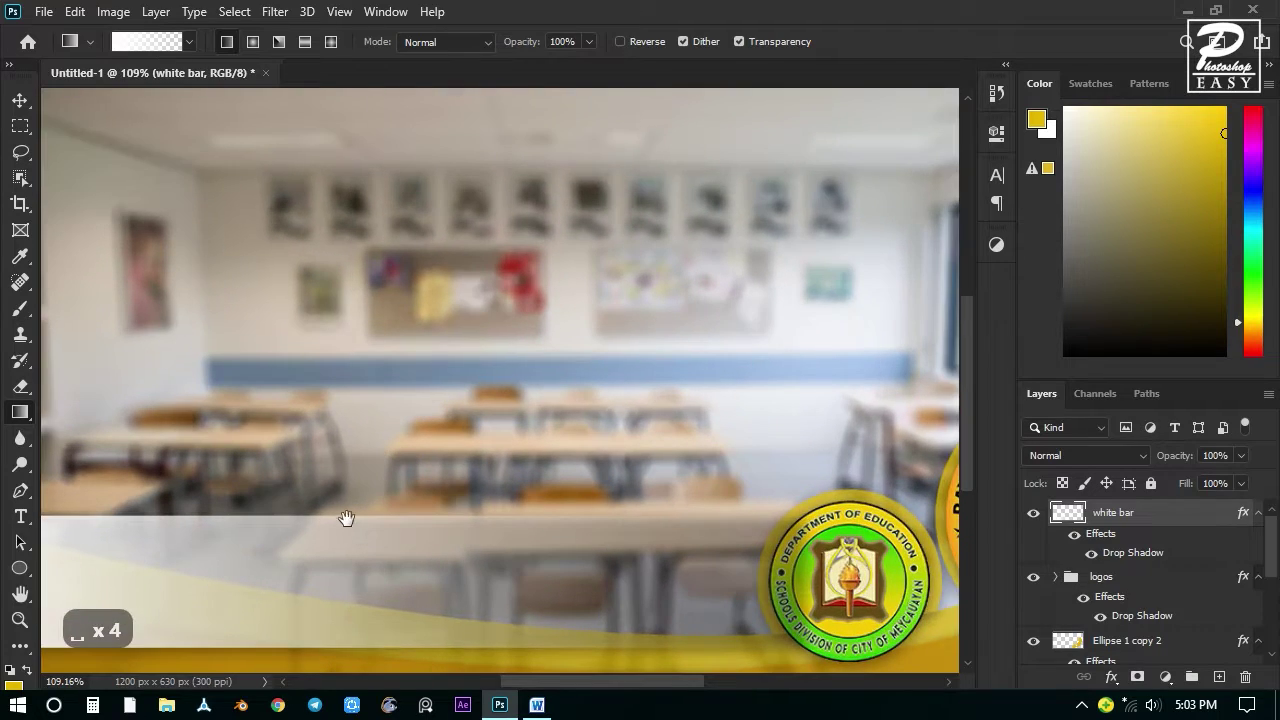
scroll(346, 518, "down", 6)
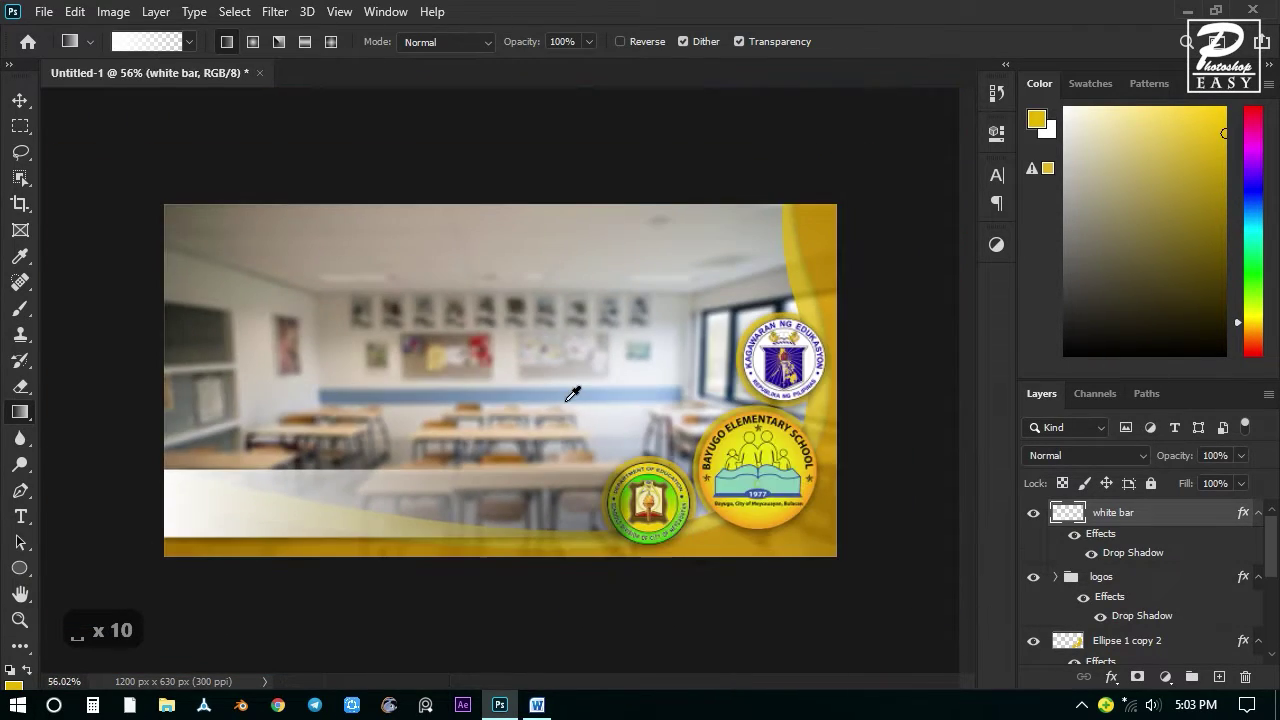
scroll(599, 410, "down", 1)
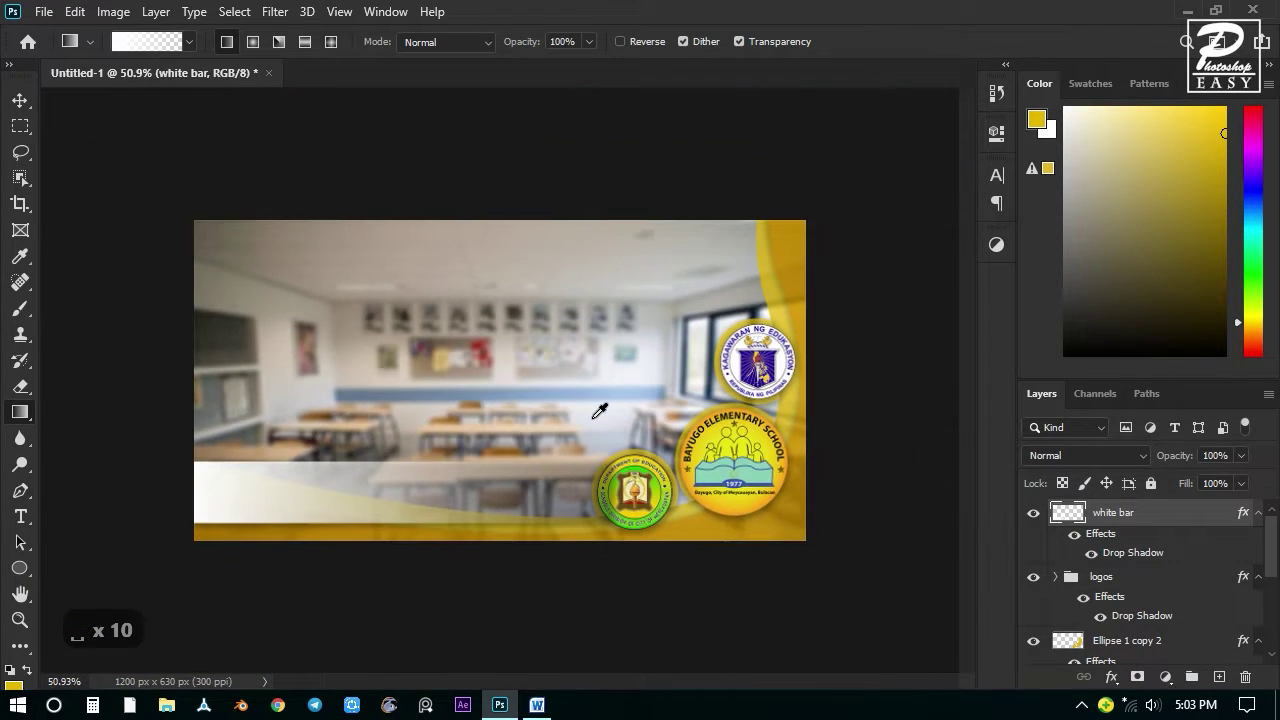
Place the DepEd Logo image into the banner as an embedded file.
left_click(43, 12)
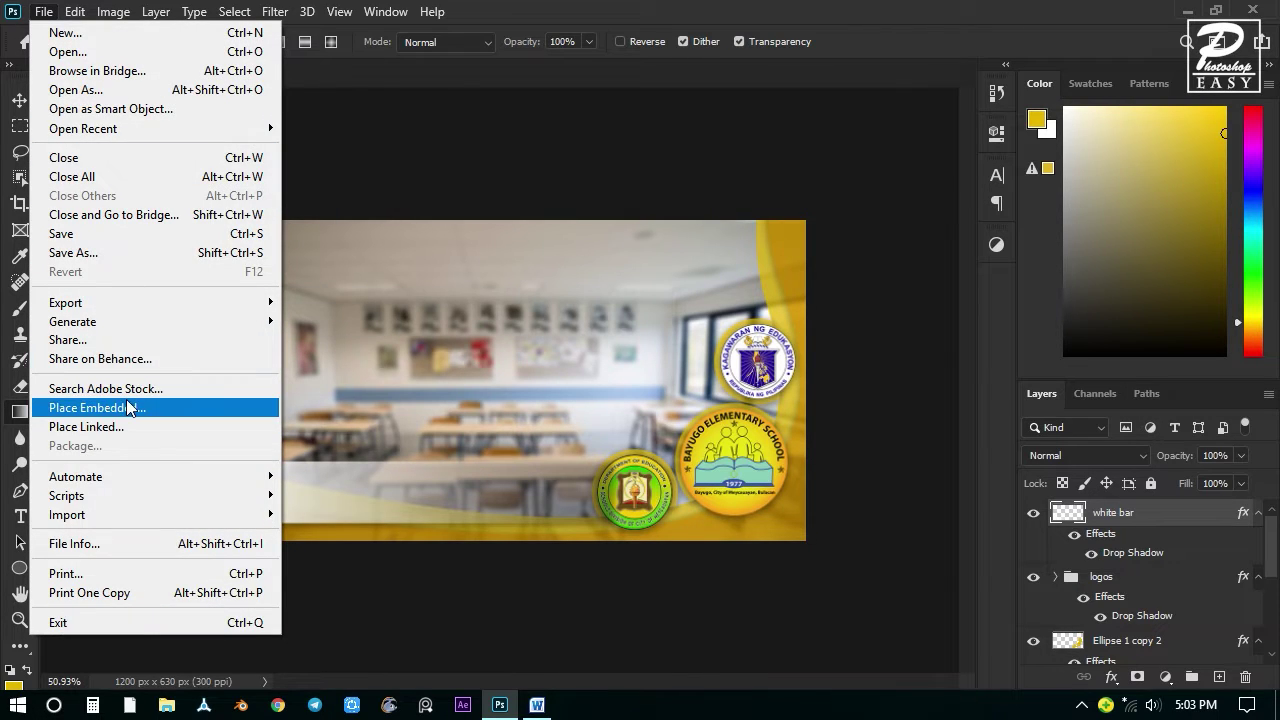
left_click(128, 408)
left_click(380, 295)
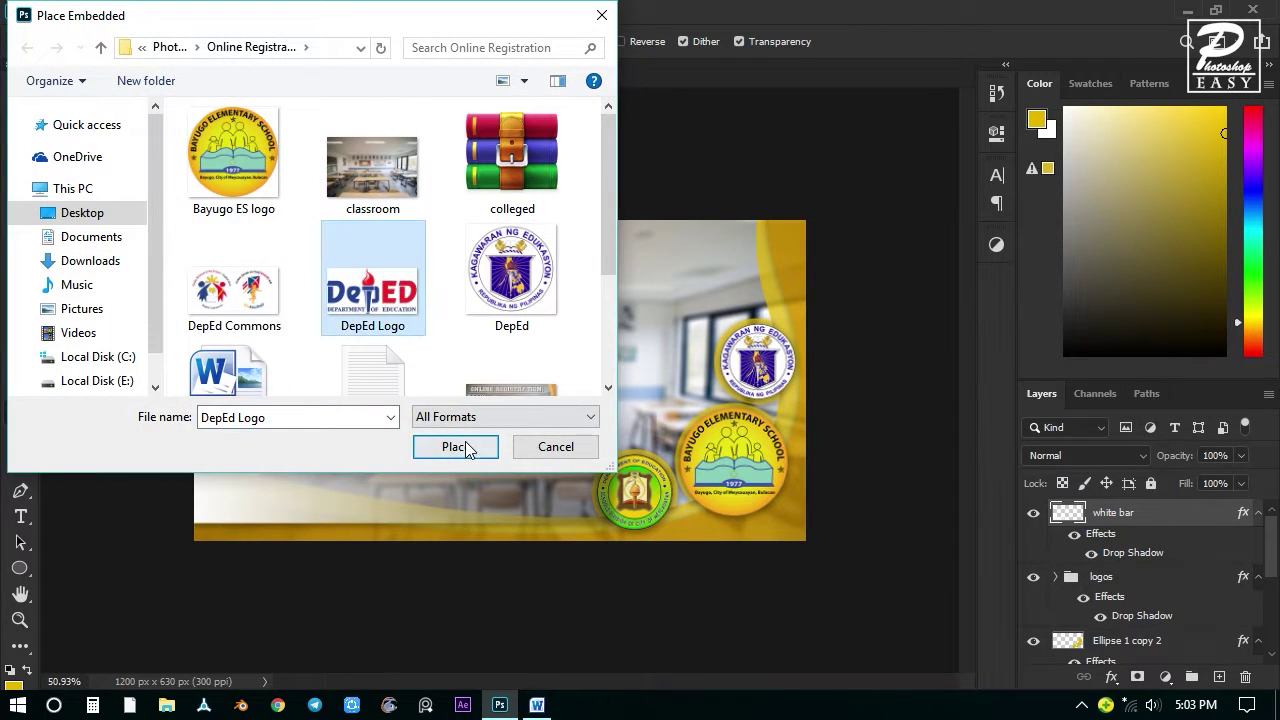
left_click(466, 449)
Scale the DepEd Logo to about 10.24% and position it at the left end of the white bar.
left_click_drag(805, 224, 575, 345)
left_click_drag(538, 383, 339, 493)
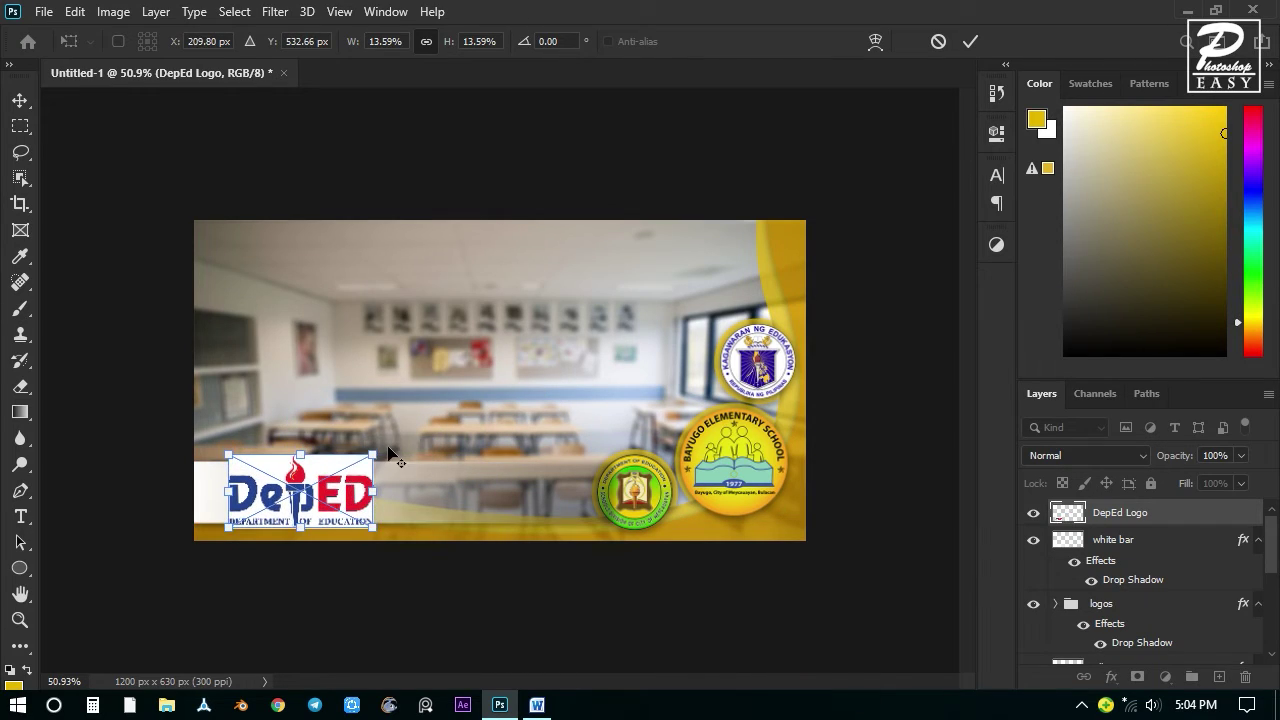
left_click_drag(369, 453, 356, 458)
left_click_drag(348, 490, 305, 491)
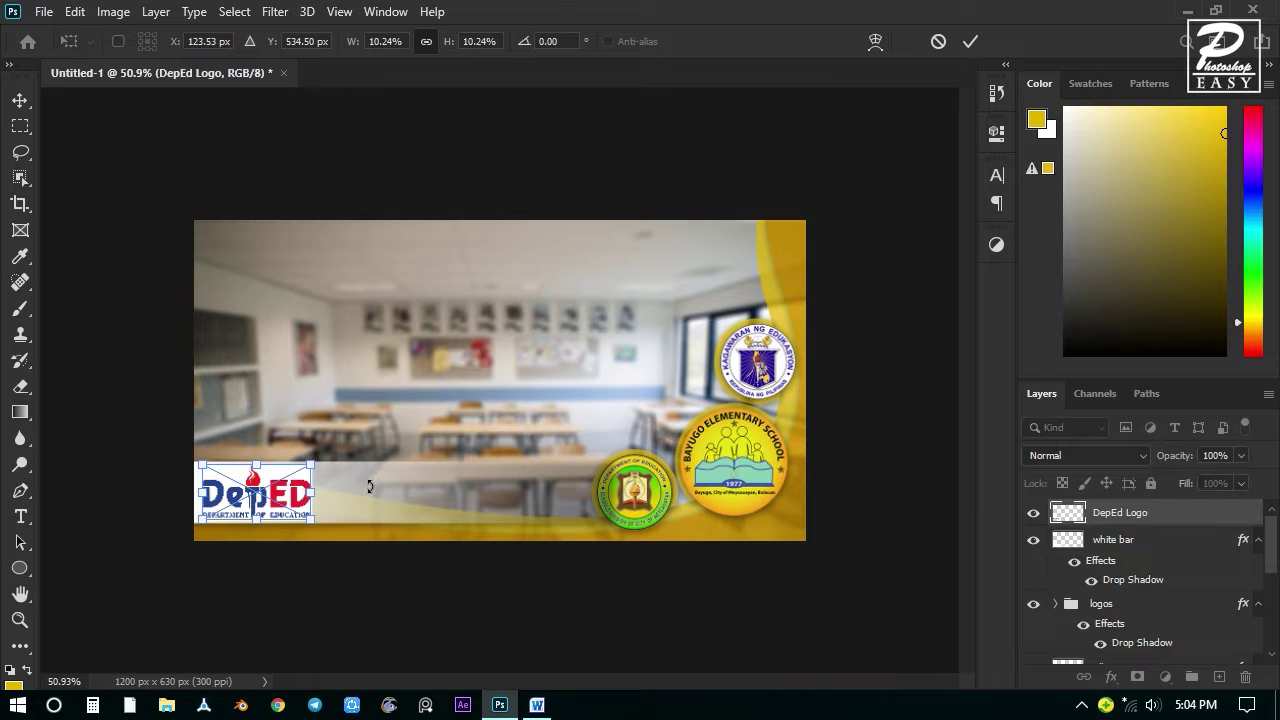
key("ctrl+Return")
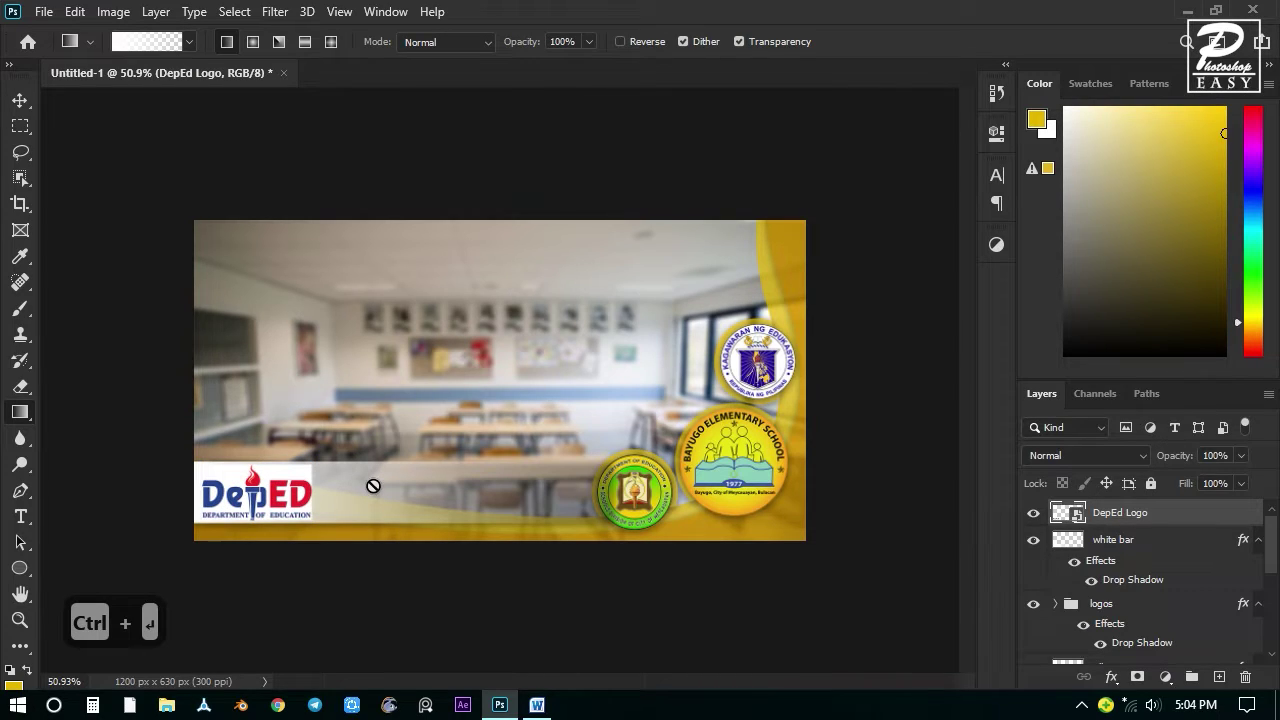
Set the DepEd Logo layer's blending mode to Multiply to drop out its white background.
left_click(1110, 538)
left_click(1122, 514)
left_click(1100, 455)
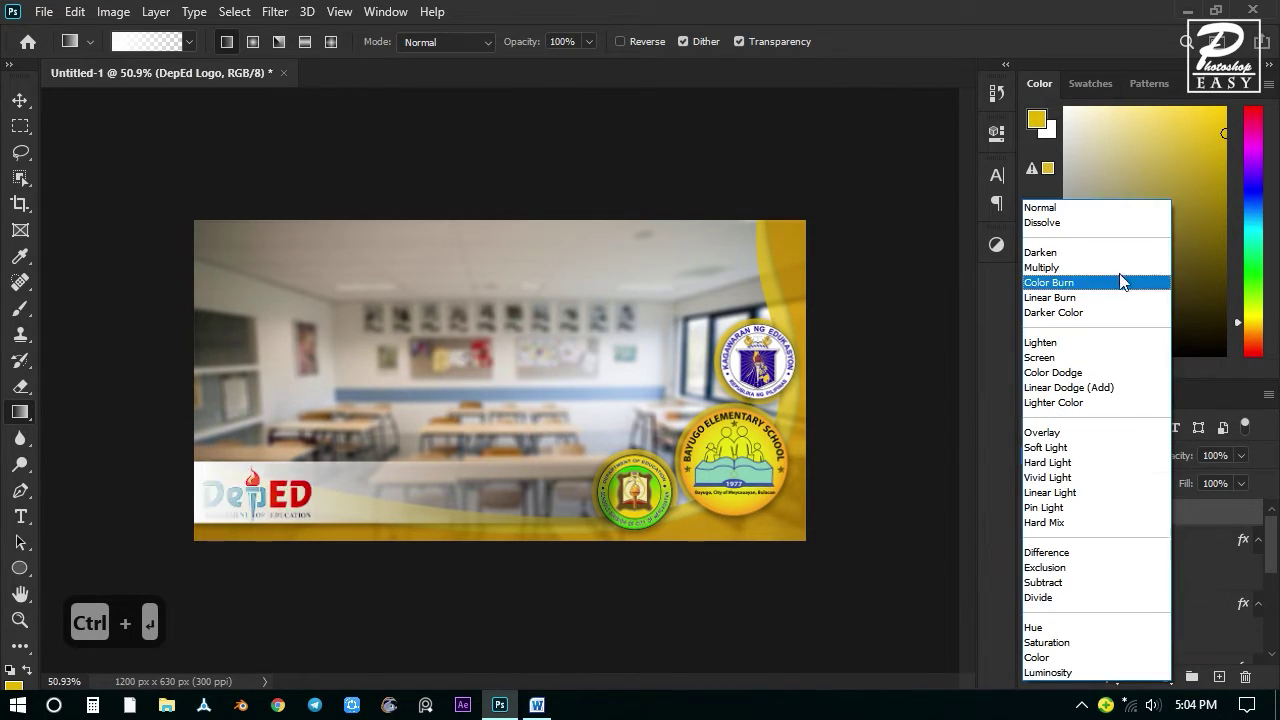
left_click(1092, 267)
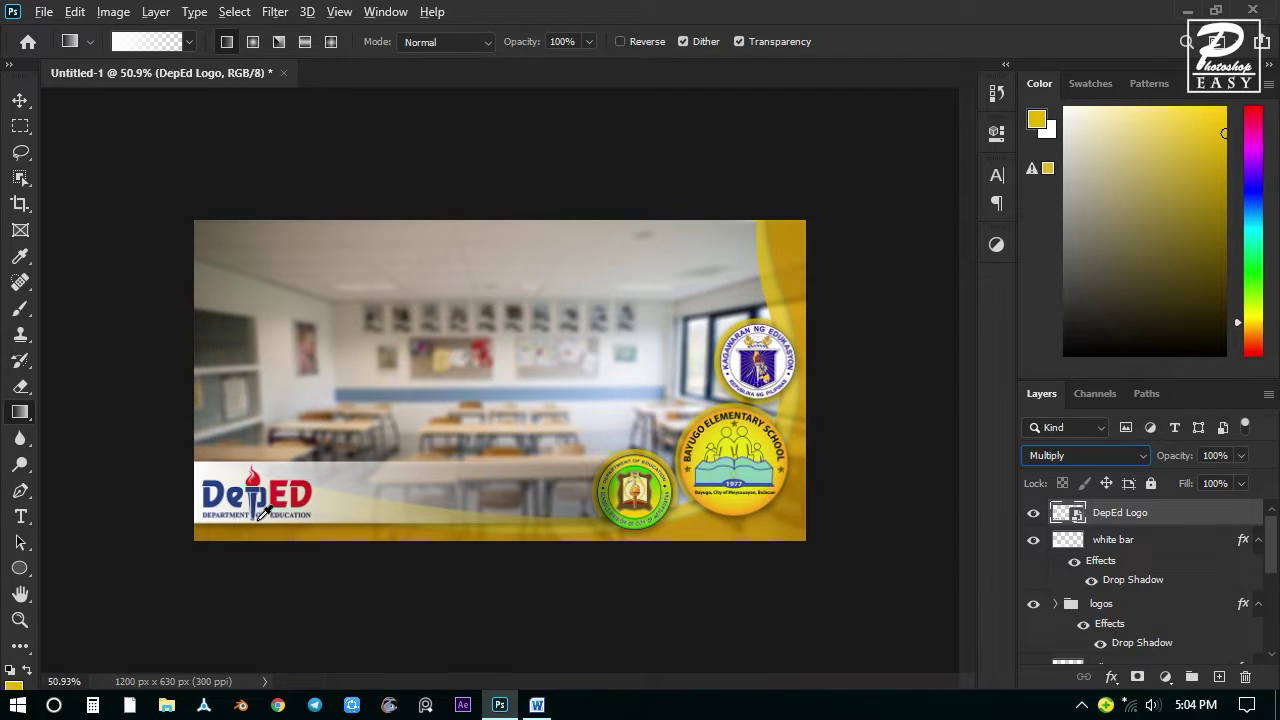
left_click(378, 569)
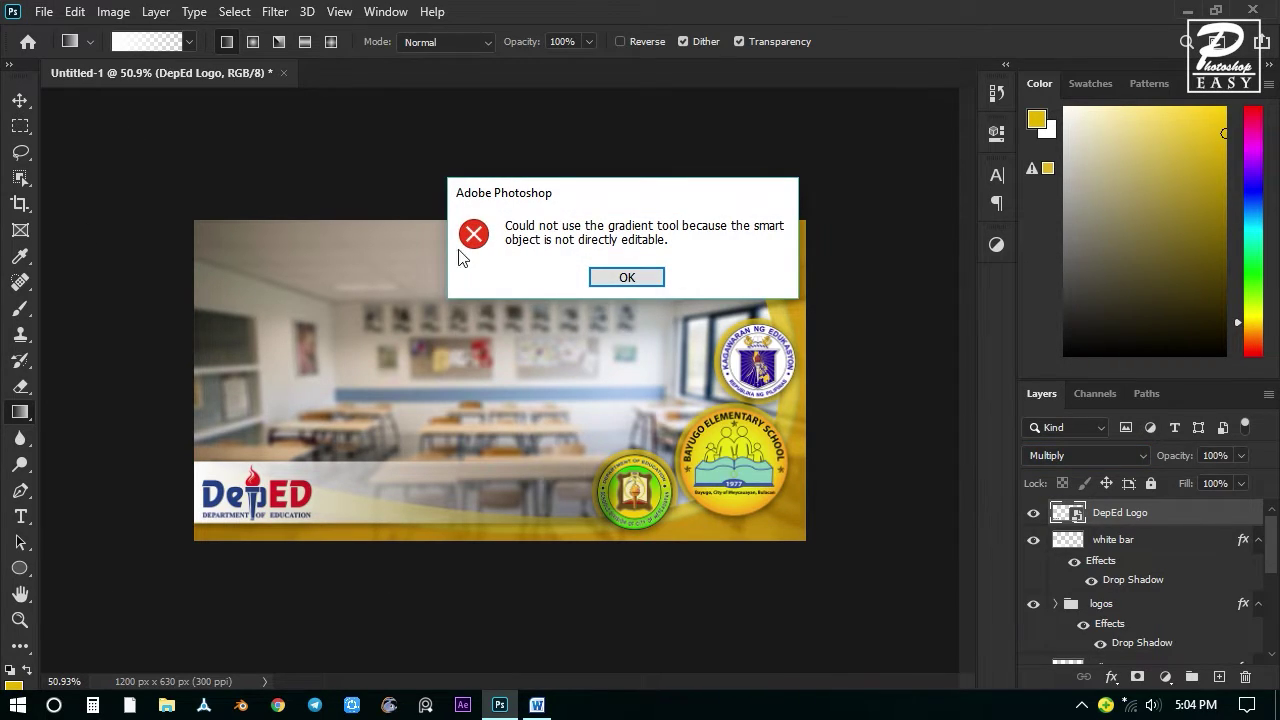
left_click(626, 277)
Inspect the DepEd Logo up close, previewing other blending modes, and choose Multiply again for its layer.
left_click(20, 100)
key("ctrl+plus")
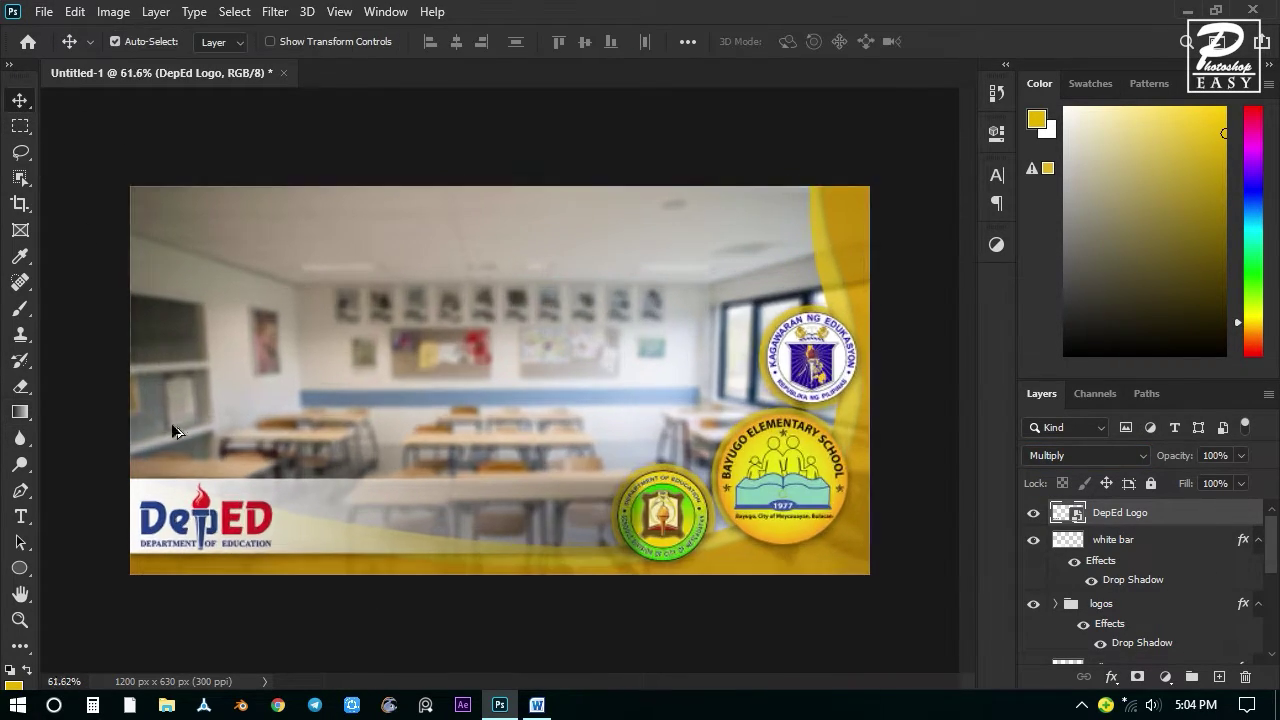
scroll(290, 545, "up", 6)
key("space")
left_click_drag(188, 541, 568, 389)
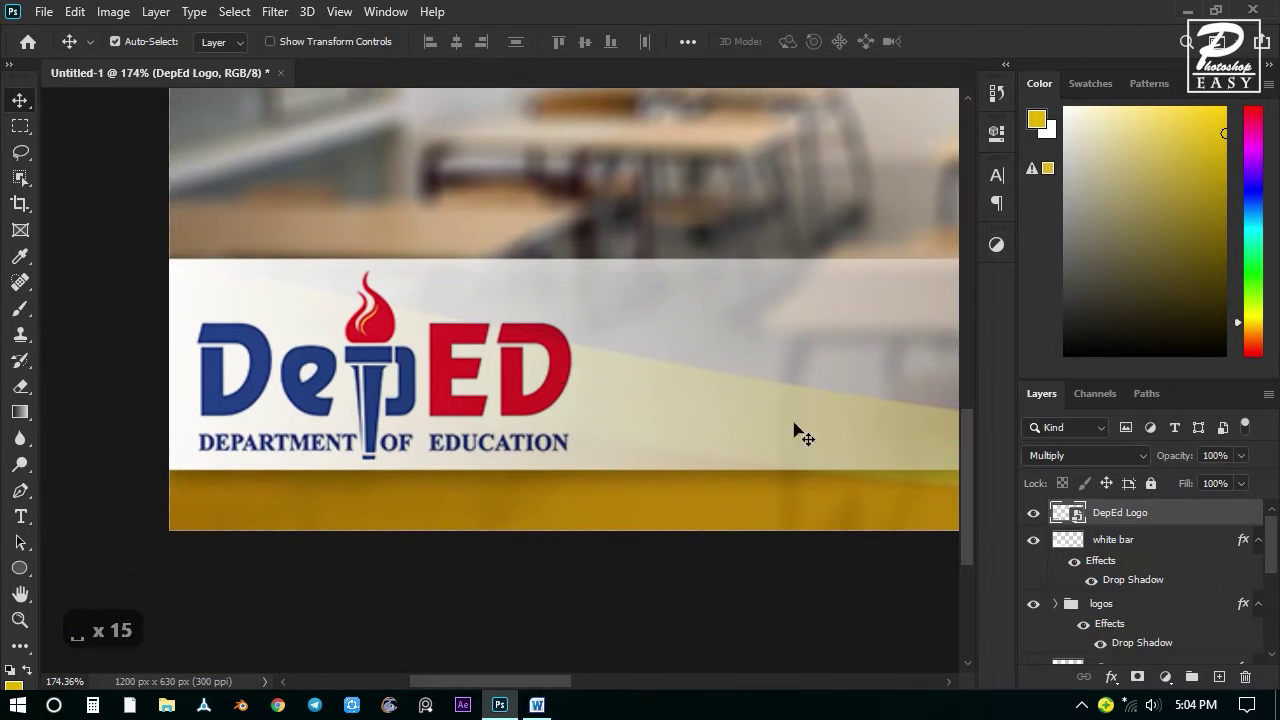
left_click(1149, 457)
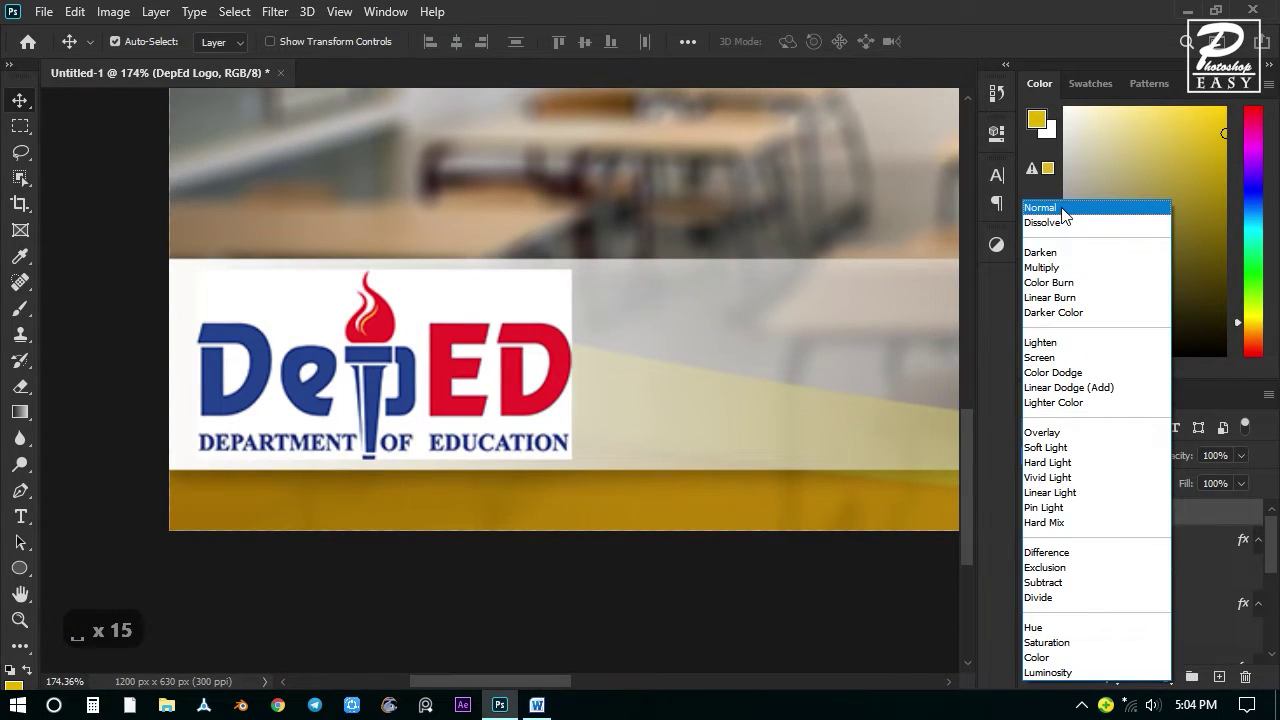
left_click(1058, 267)
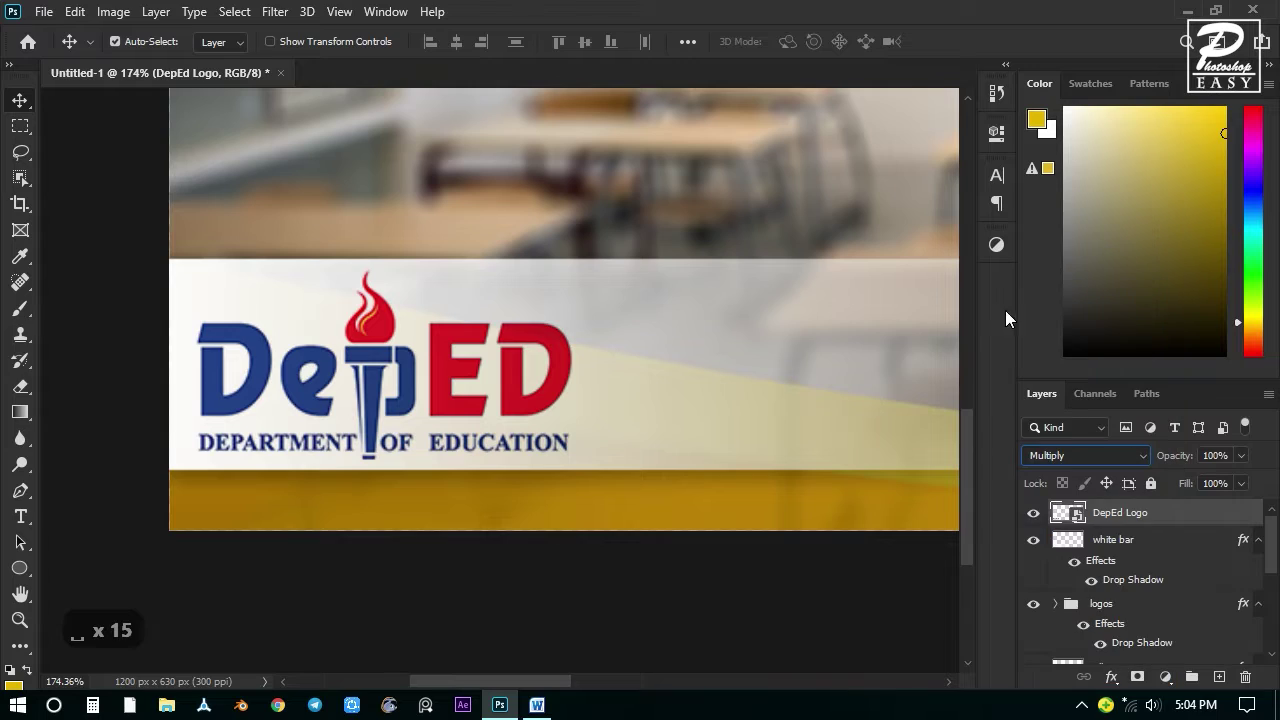
left_click(1108, 540)
left_click(1100, 514)
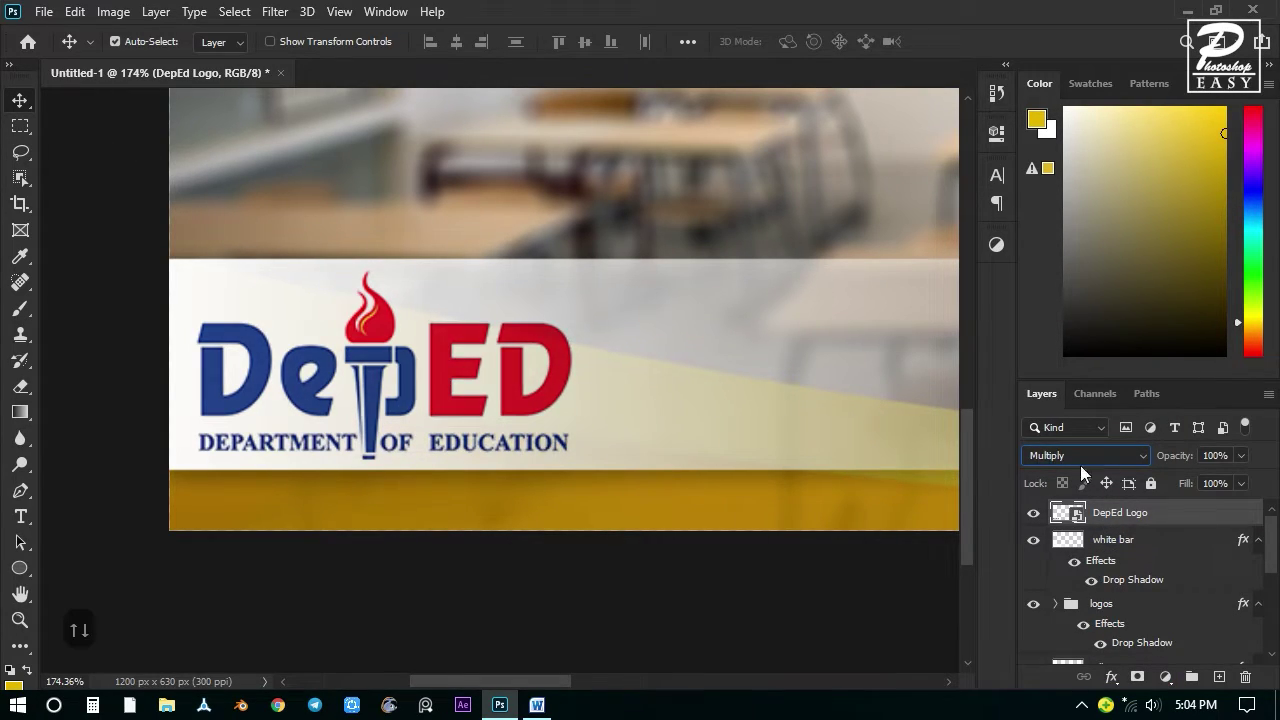
left_click(1121, 460)
left_click(1058, 266)
left_click(1110, 541)
left_click(1132, 518)
Nudge the DepEd Logo in small vertical increments to center it within the white bar's height.
left_click(20, 126)
left_click(20, 101)
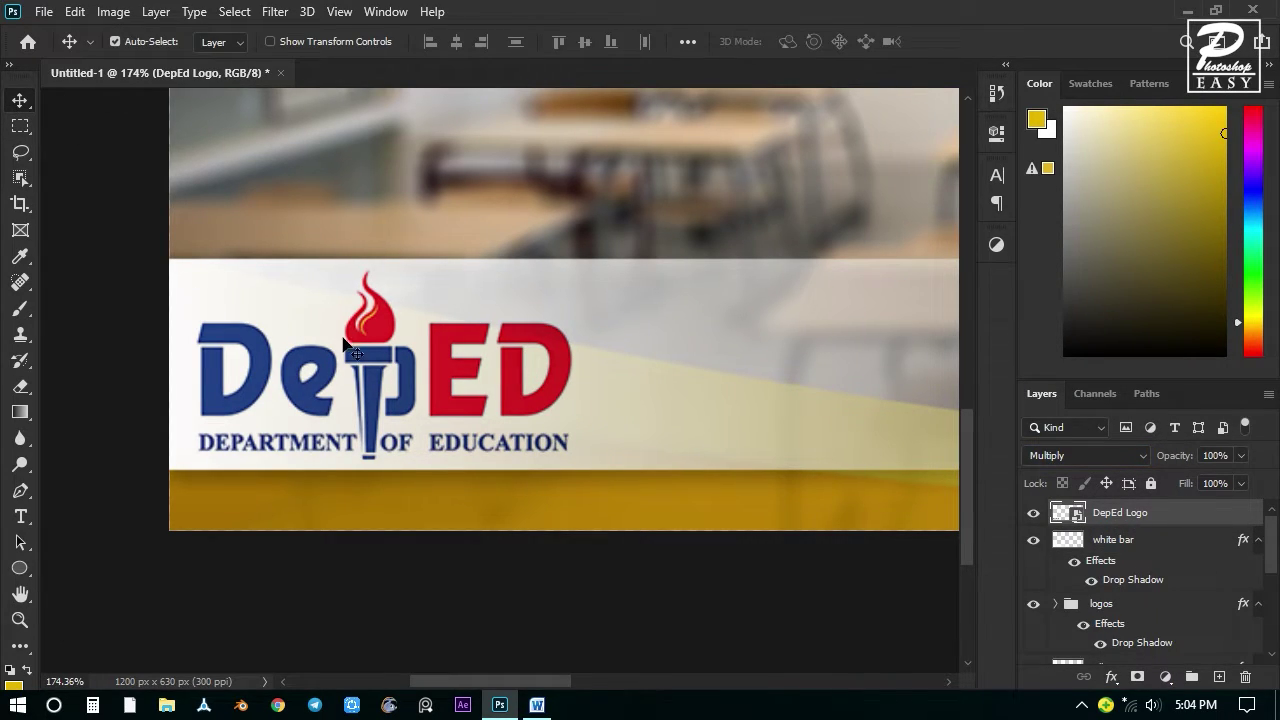
key("Up")
key("Up")
key("Up")
key("Down")
key("Down")
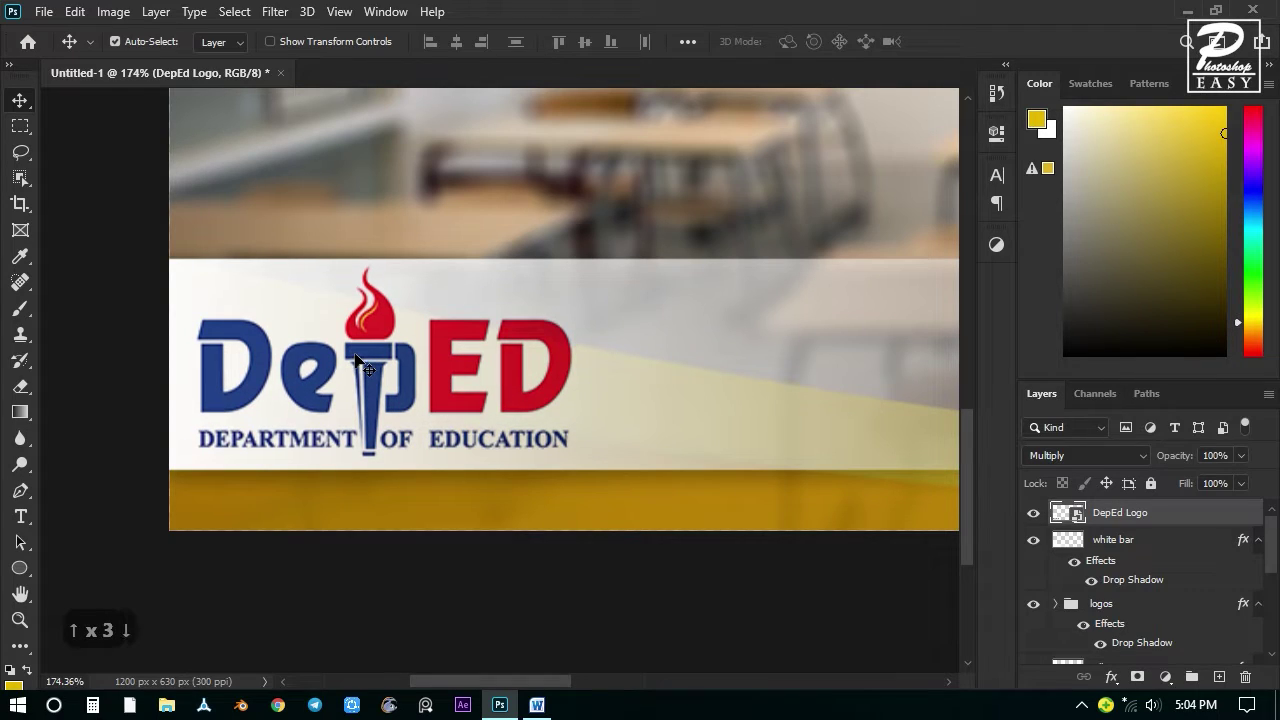
key("Up")
key("Down")
key("Up")
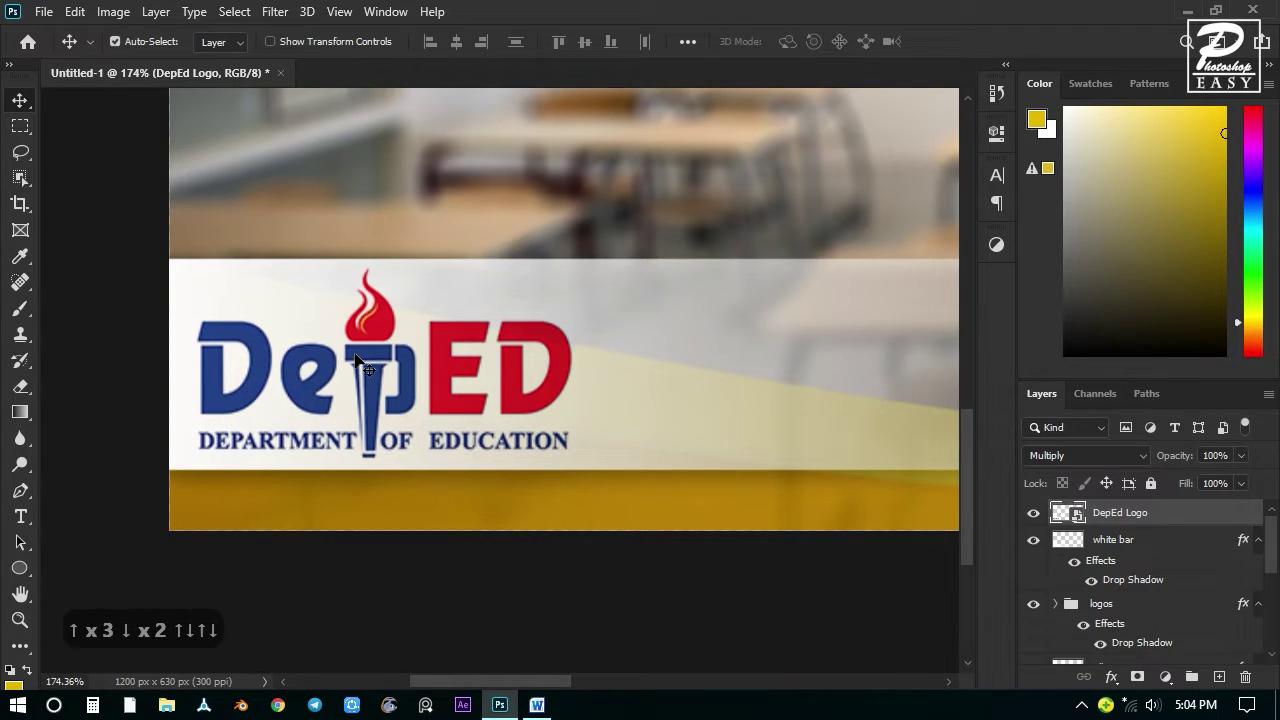
key("Down")
scroll(380, 376, "down", 4)
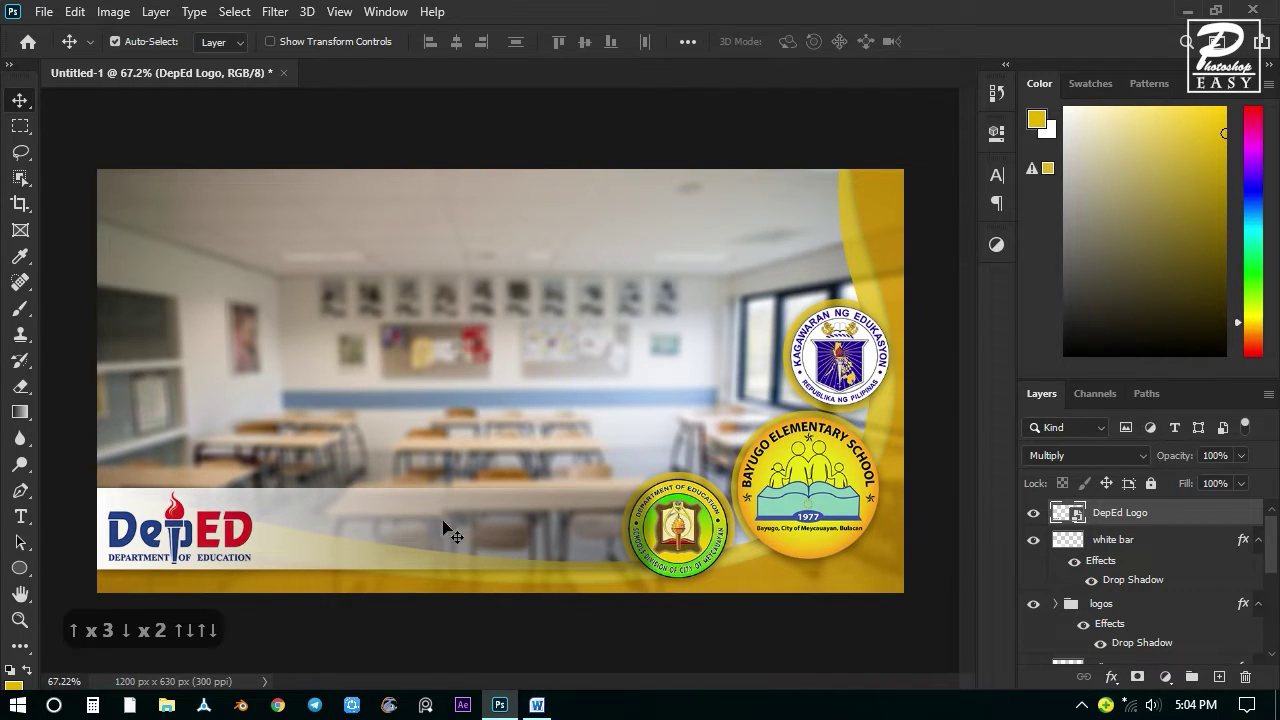
Place the DepEd Commons image into the banner as an embedded file.
left_click(44, 12)
left_click(97, 407)
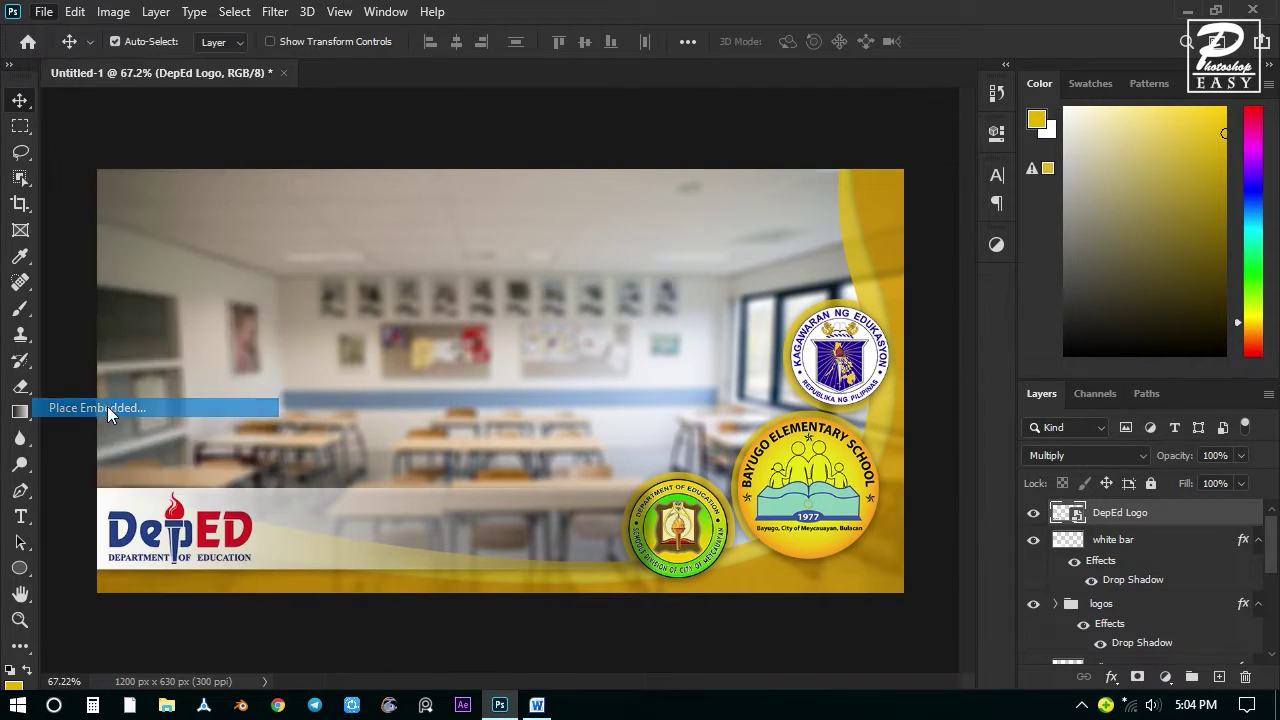
mouse_move(605, 227)
left_mouse_down()
mouse_move(589, 356)
mouse_move(594, 238)
left_mouse_up()
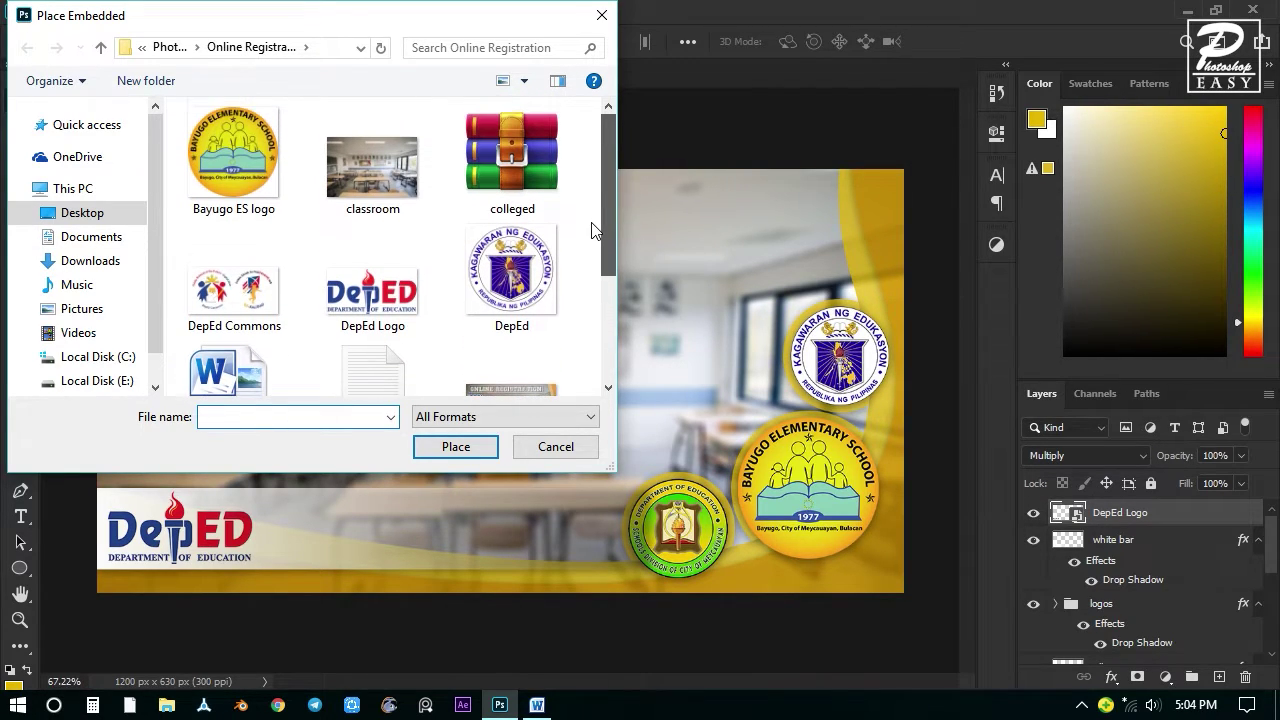
left_click(235, 292)
left_click(456, 446)
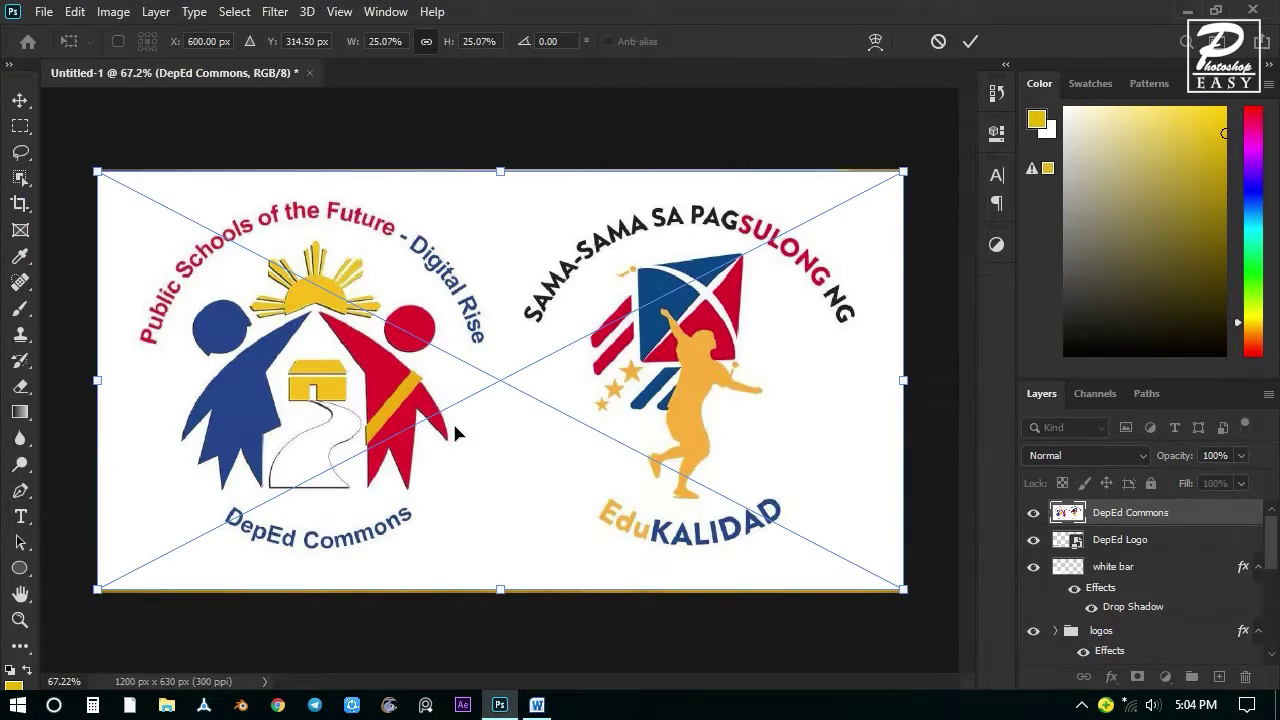
Scale the DepEd Commons image to about 3.80% and position it on the white bar between the DepEd Logo and the green logo.
left_click_drag(903, 170, 586, 337)
left_click_drag(553, 393, 481, 525)
left_click_drag(507, 480, 468, 527)
Set the DepEd Commons layer's blending mode to Multiply and commit its placement.
left_click(1100, 456)
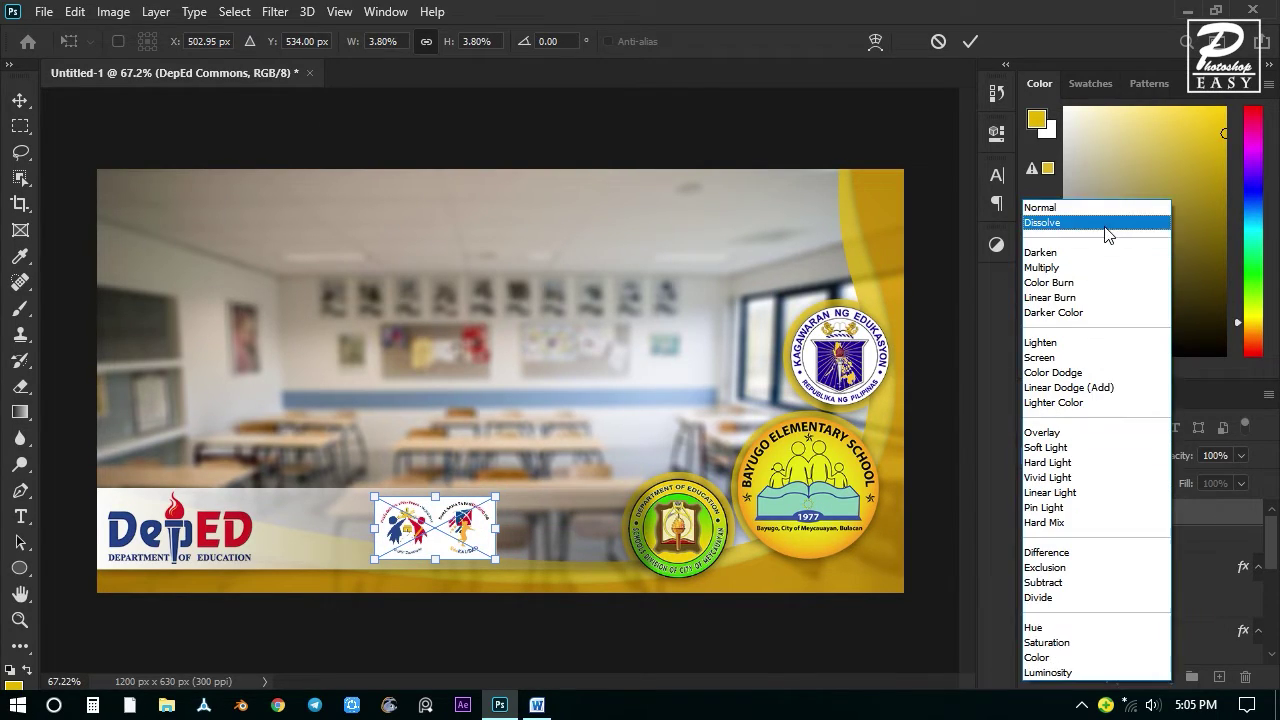
left_click(1090, 262)
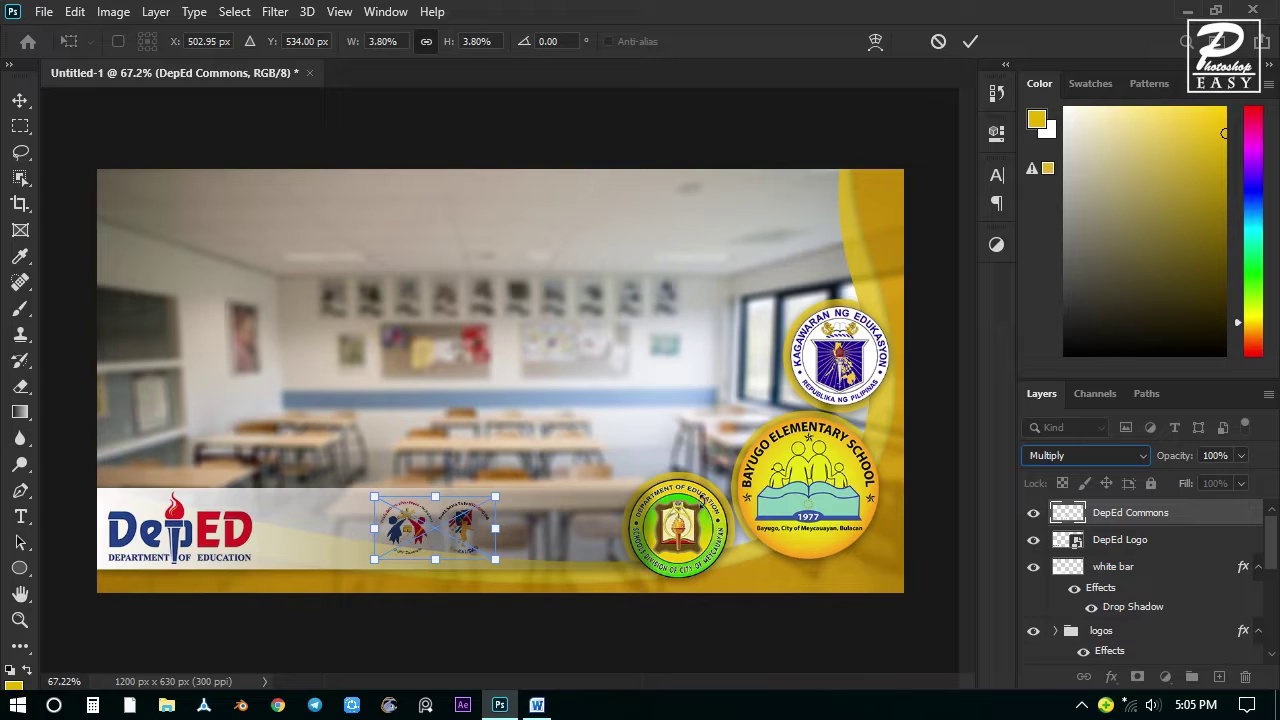
key("ctrl+Return")
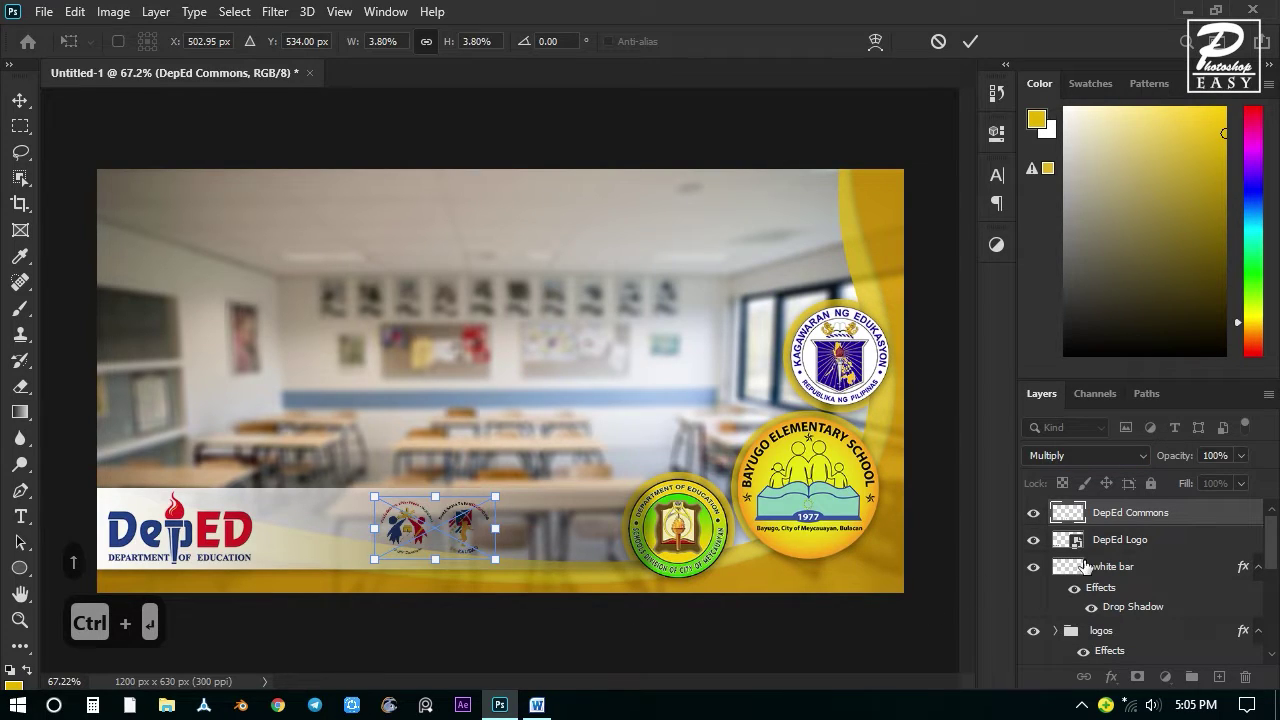
left_click(1123, 541)
left_click(1126, 518)
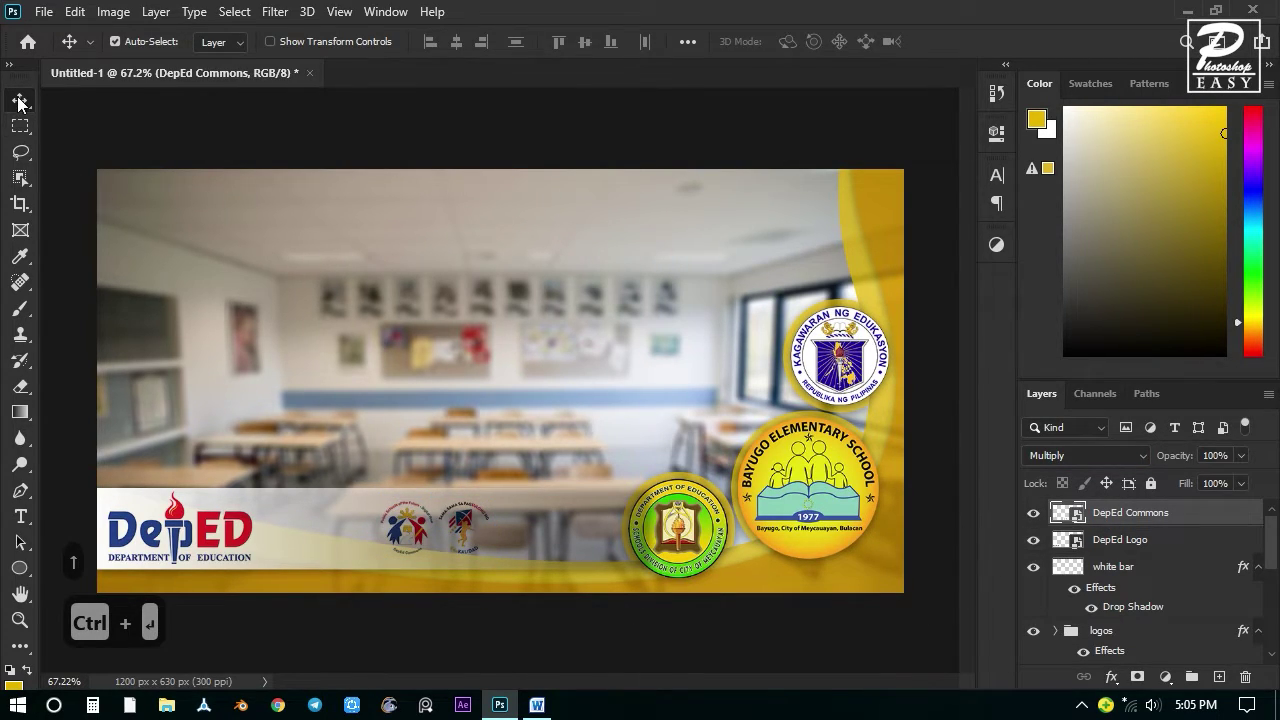
Enlarge the DepEd Commons logos slightly with a free transform and check them on the white bar.
scroll(365, 390, "down", 3)
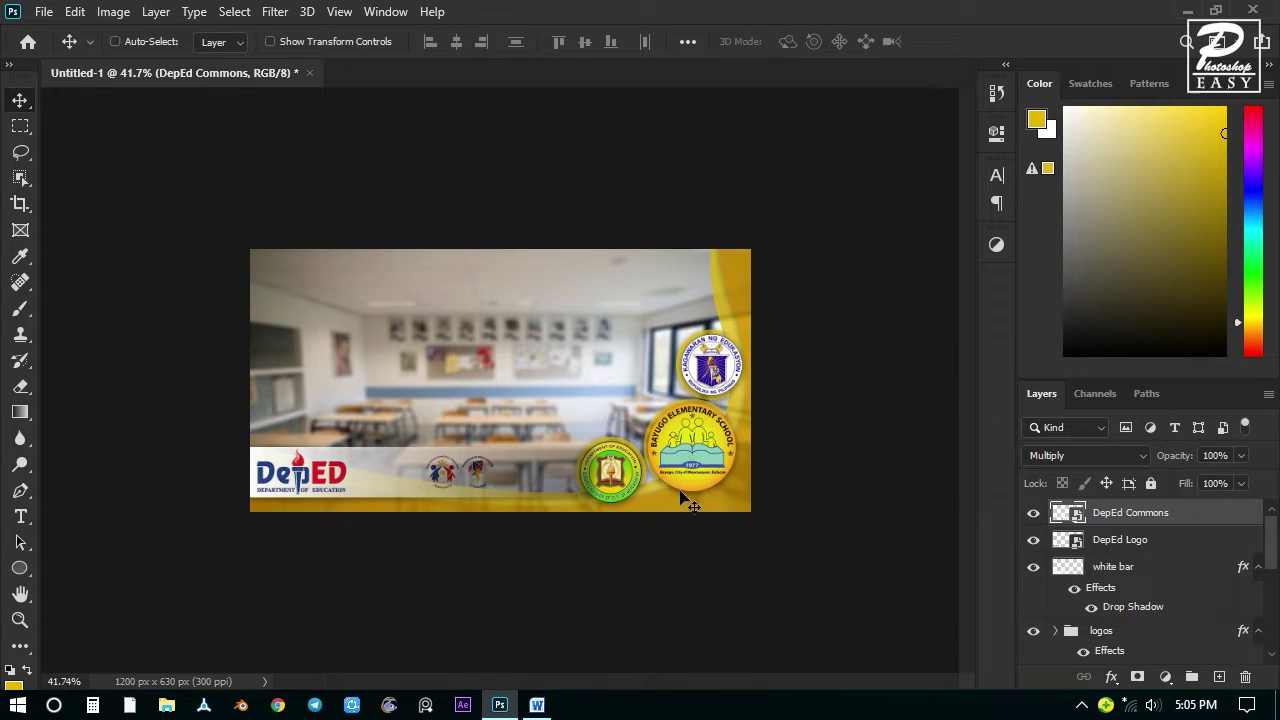
key("ctrl+t")
left_click_drag(500, 452, 512, 446)
key("Return")
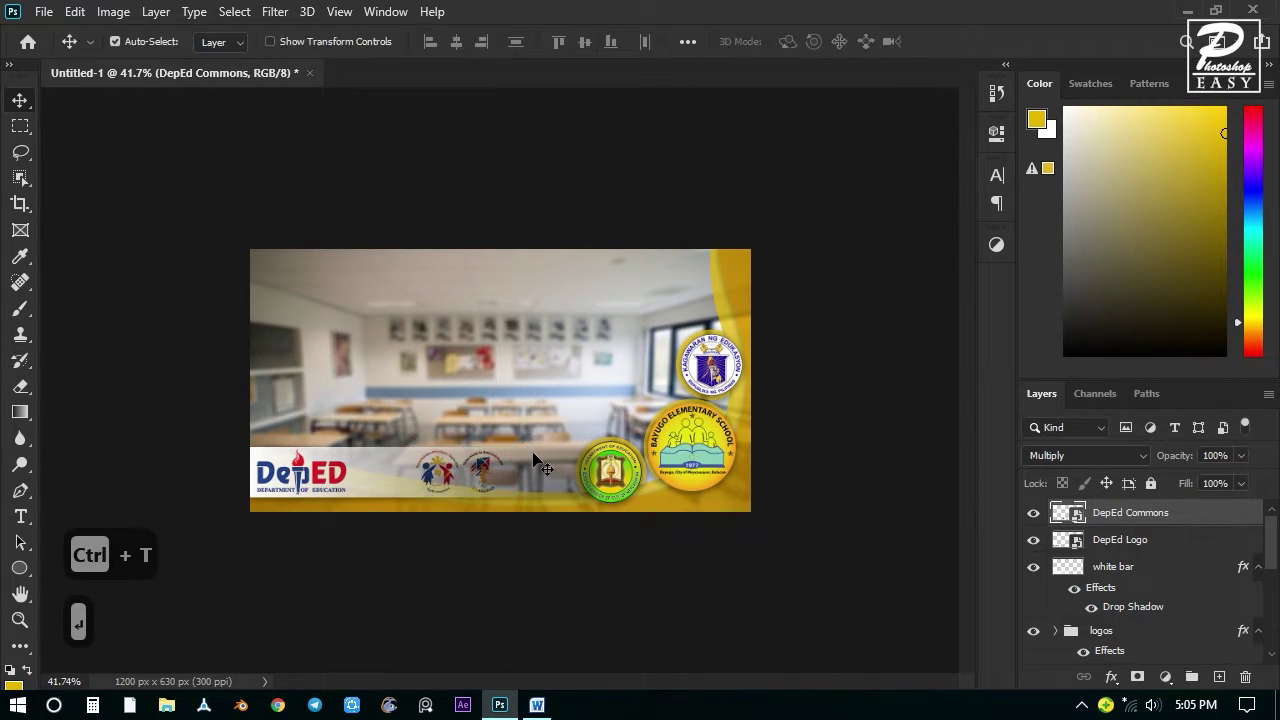
scroll(508, 500, "up", 5)
scroll(512, 500, "down", 5)
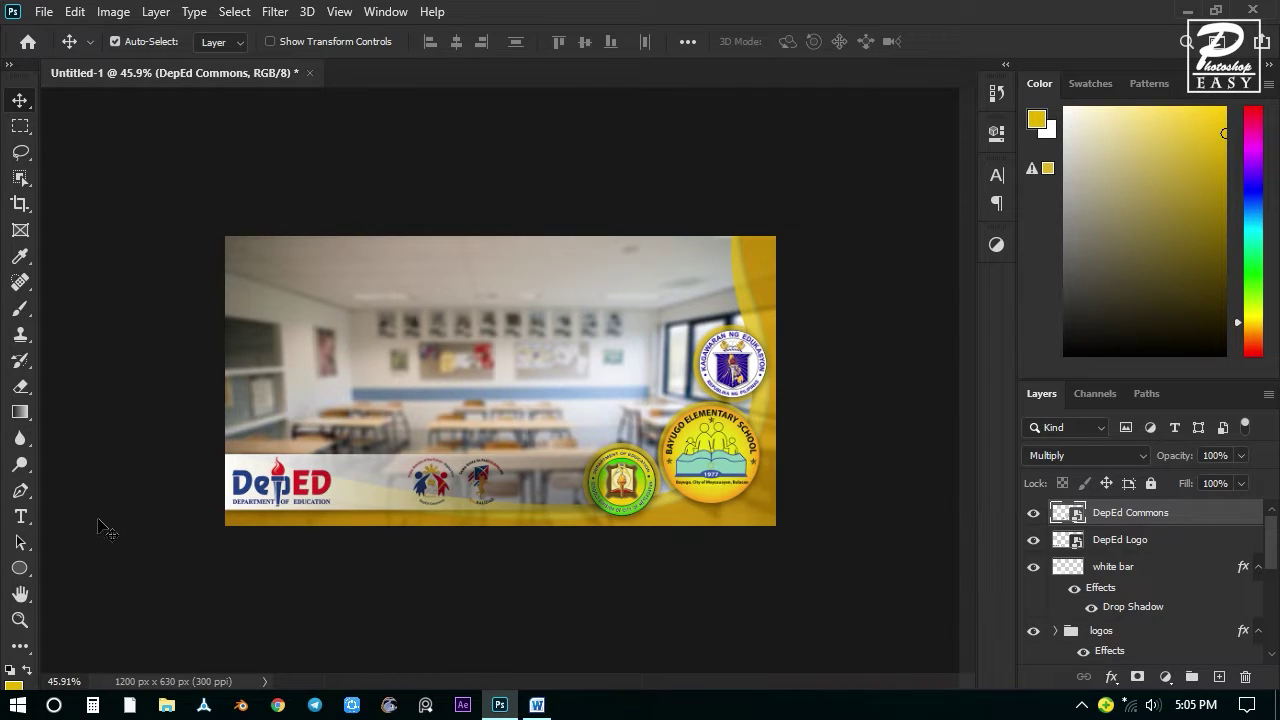
Draw a rounded rectangle about 1020 x 121 px with a 10 px radius across the upper part of the banner.
left_click(20, 568)
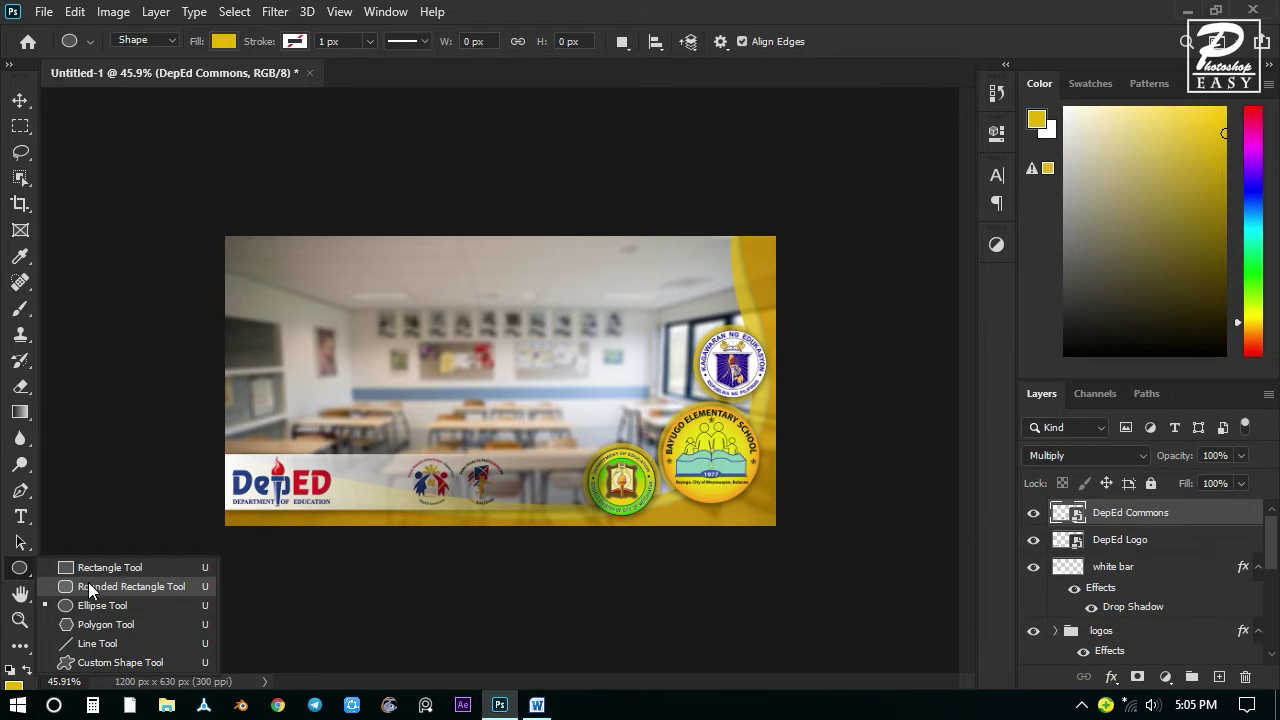
left_click(89, 587)
left_click_drag(244, 251, 712, 305)
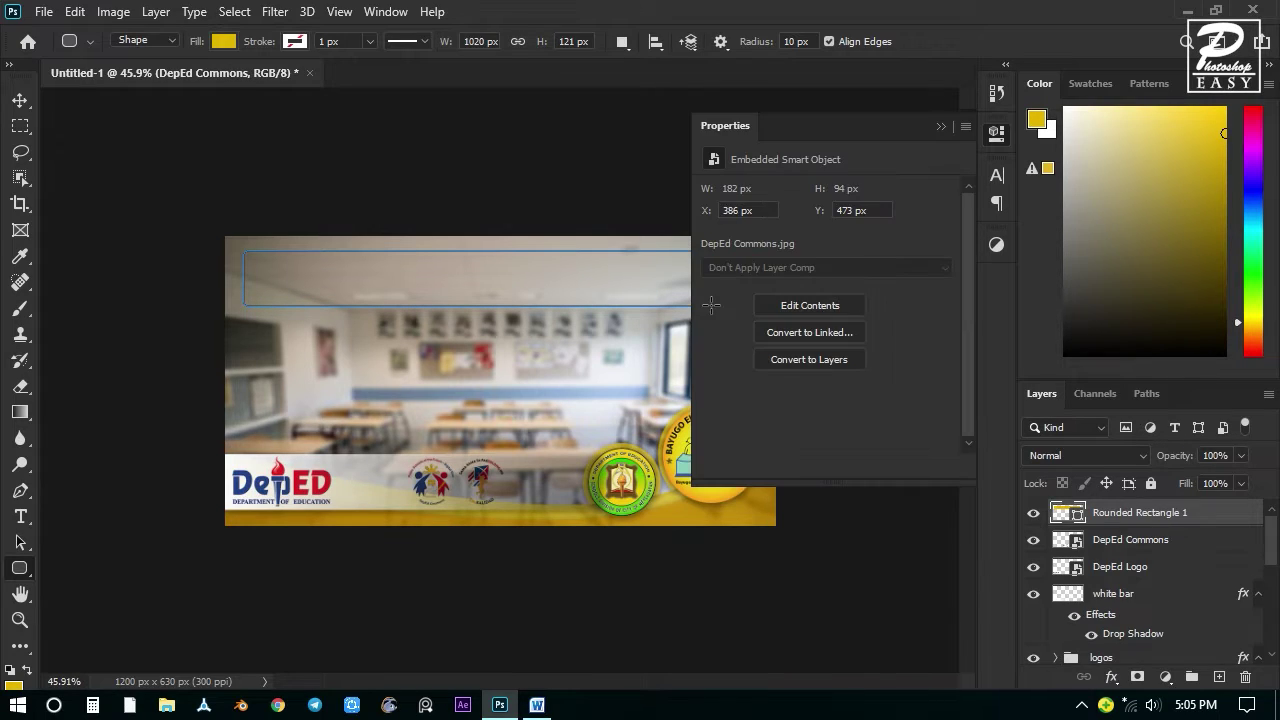
left_click(940, 126)
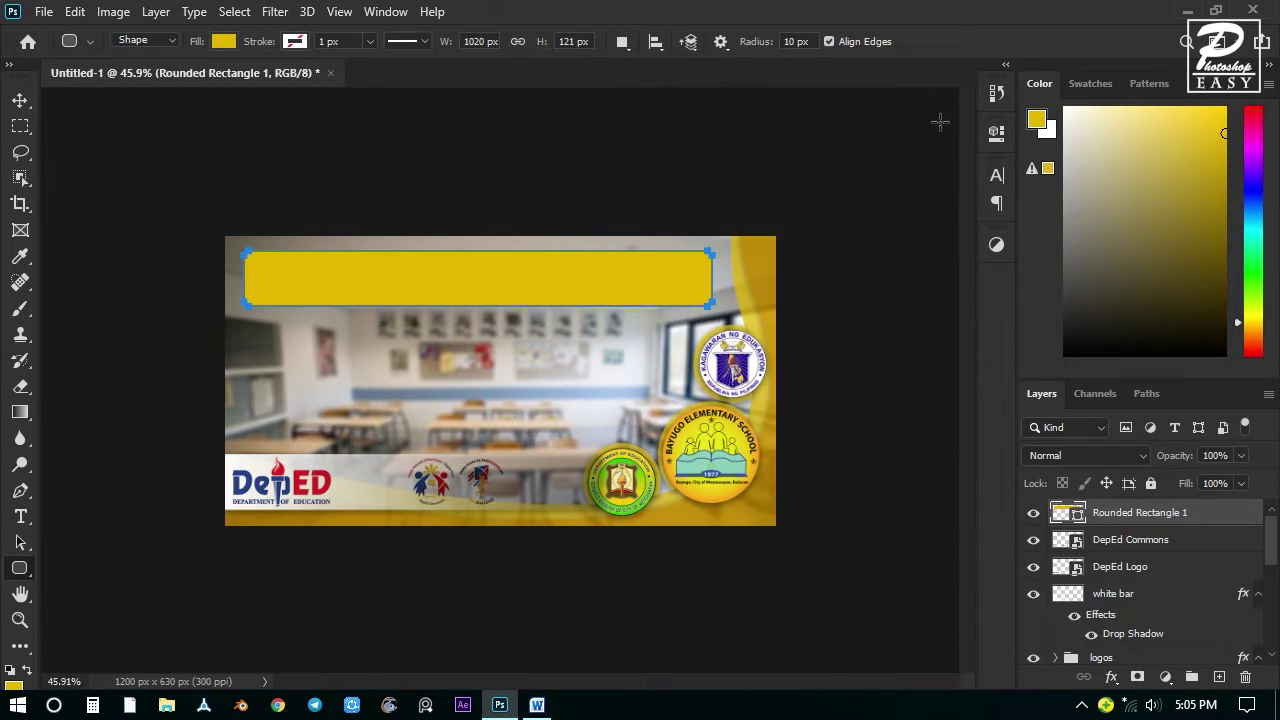
Remove the rounded rectangle's fill and set its stroke color to black (000000).
left_click(224, 42)
left_click(107, 81)
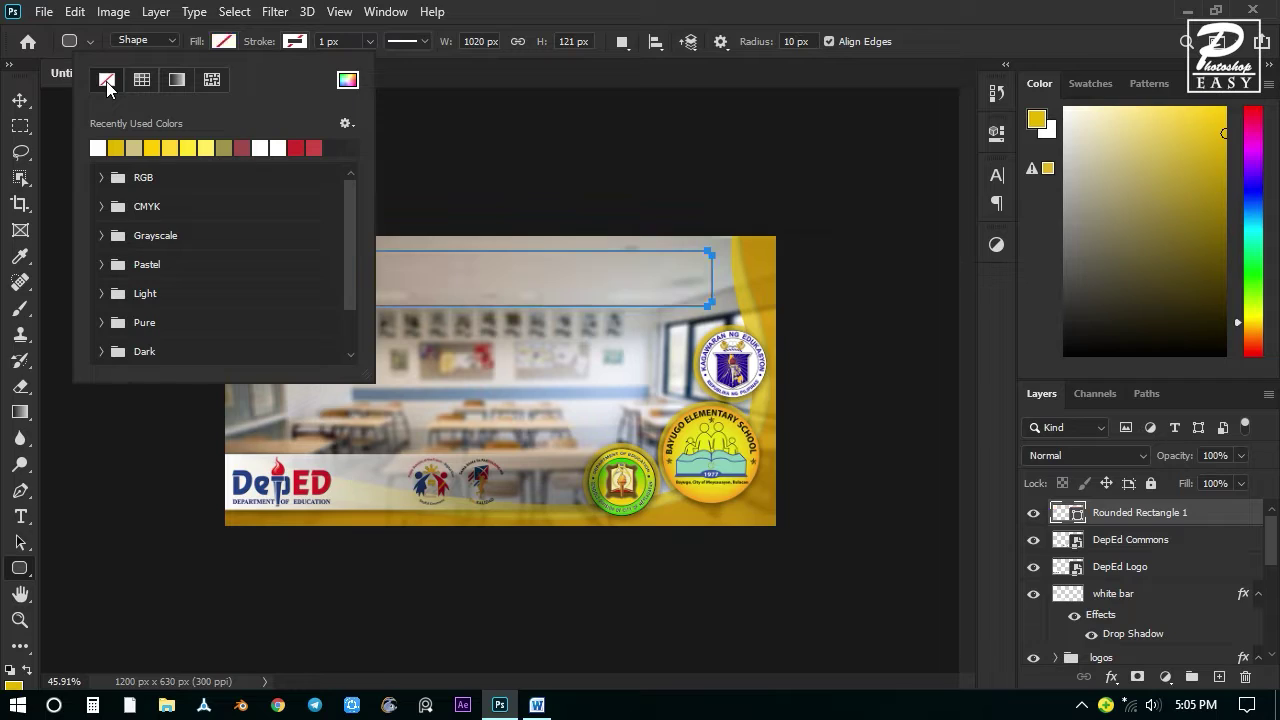
left_click(295, 42)
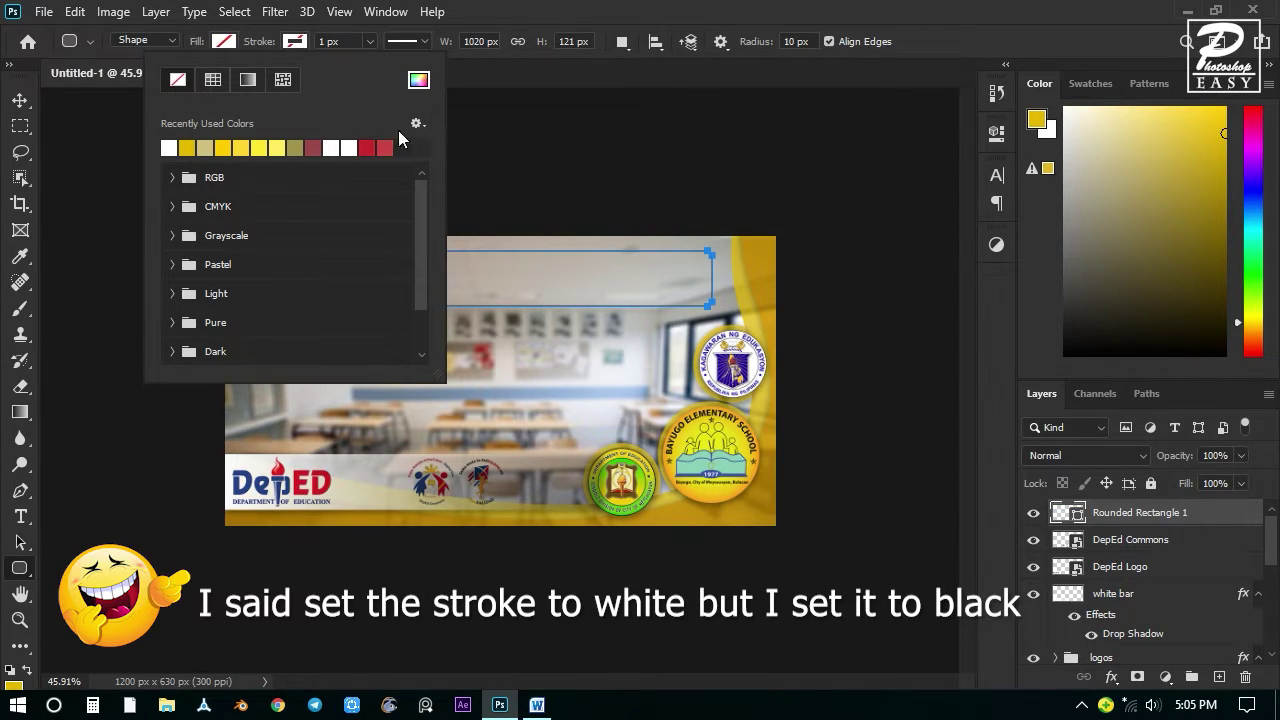
left_click(424, 82)
left_click_drag(423, 306, 353, 402)
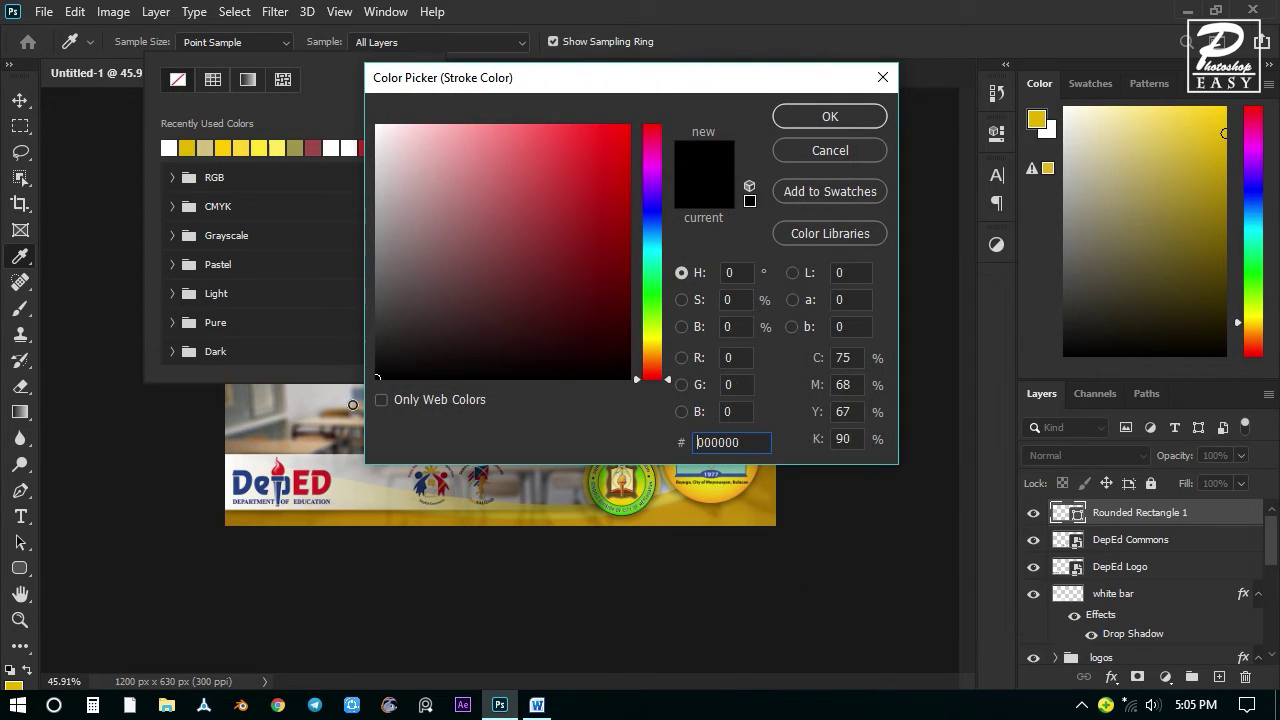
left_click(805, 115)
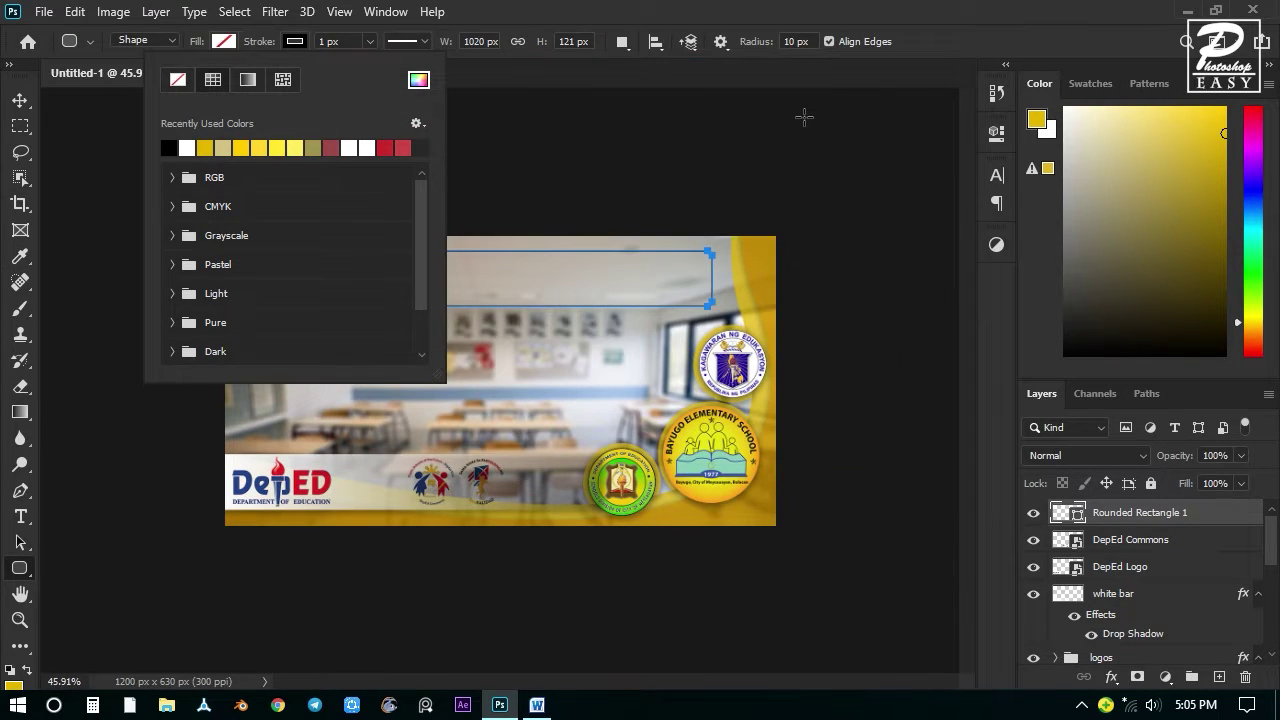
Try to set the rounded rectangle's stroke width to 2 px, deselect, and inspect the outline up close.
left_click_drag(362, 42, 307, 42)
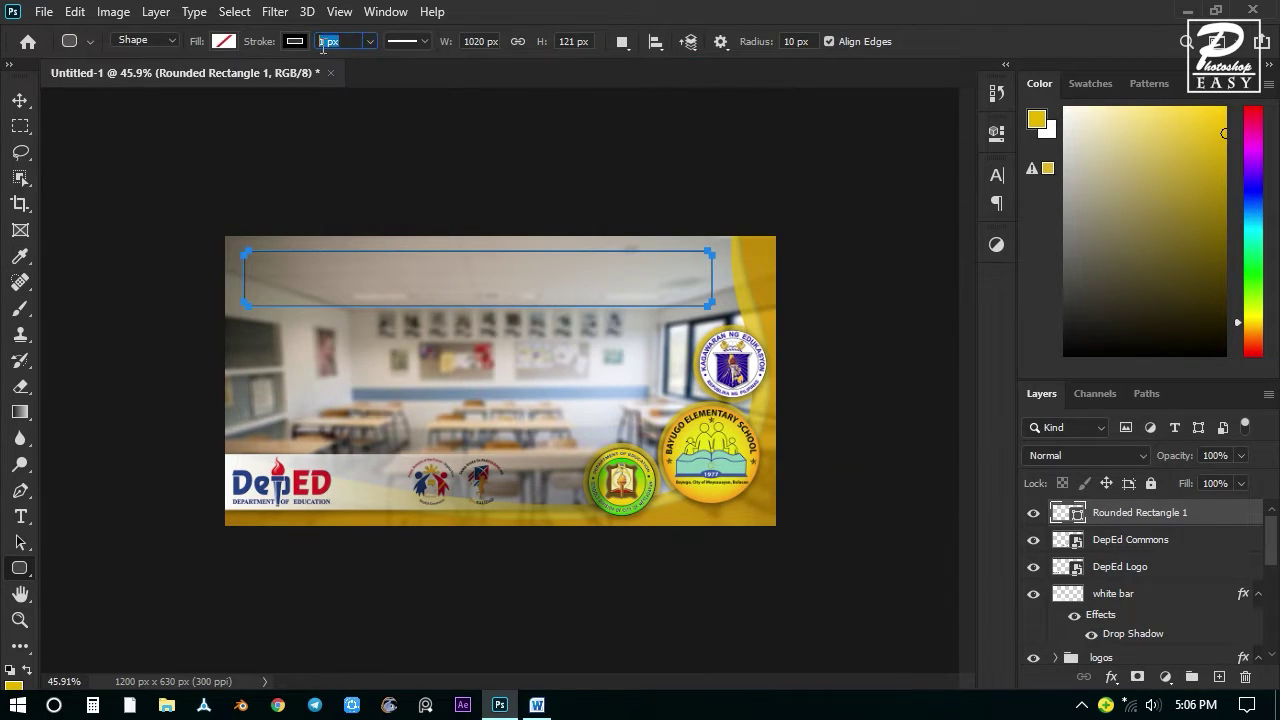
type("2")
key("ctrl+Return")
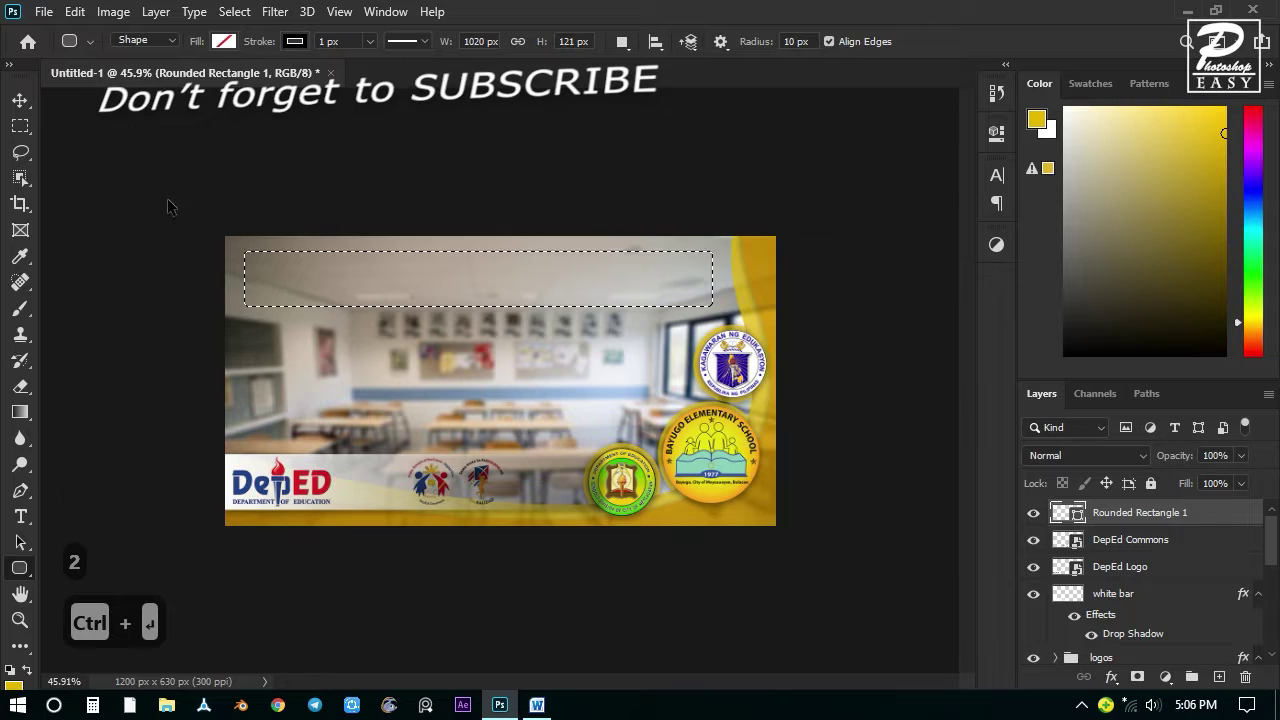
key("ctrl+d")
scroll(270, 260, "up", 3)
scroll(252, 219, "up", 11)
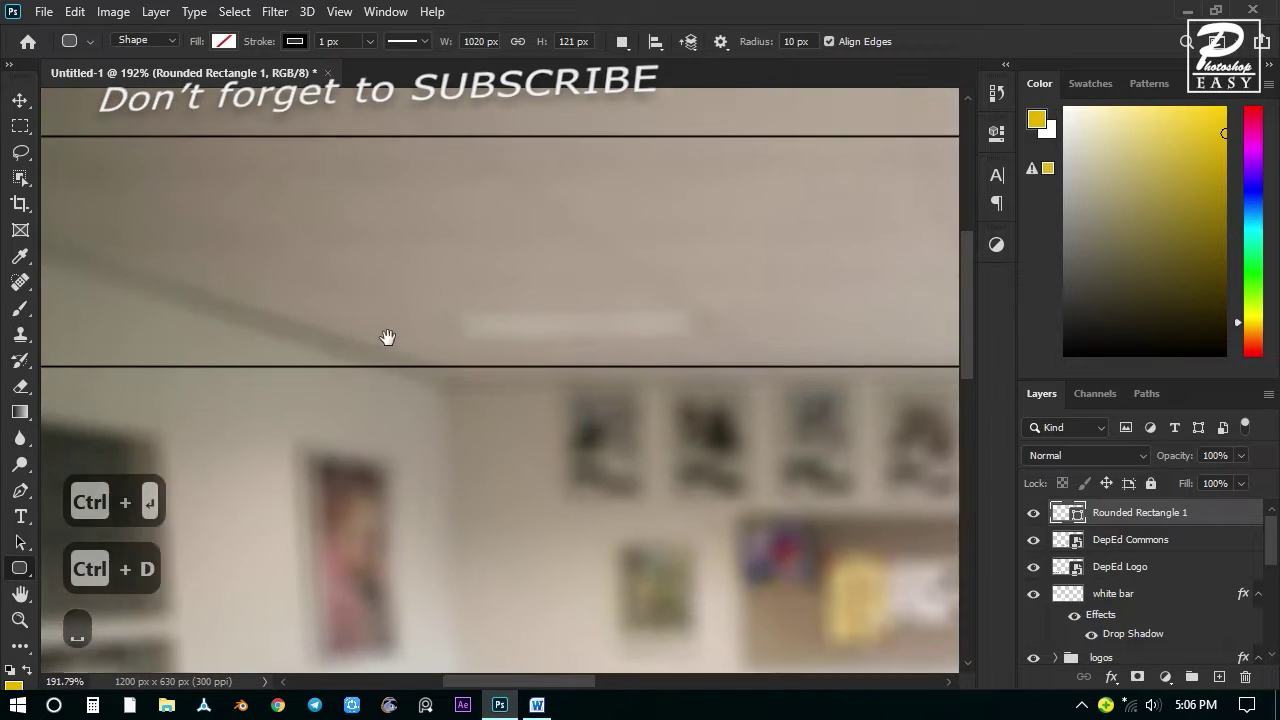
scroll(354, 191, "down", 10)
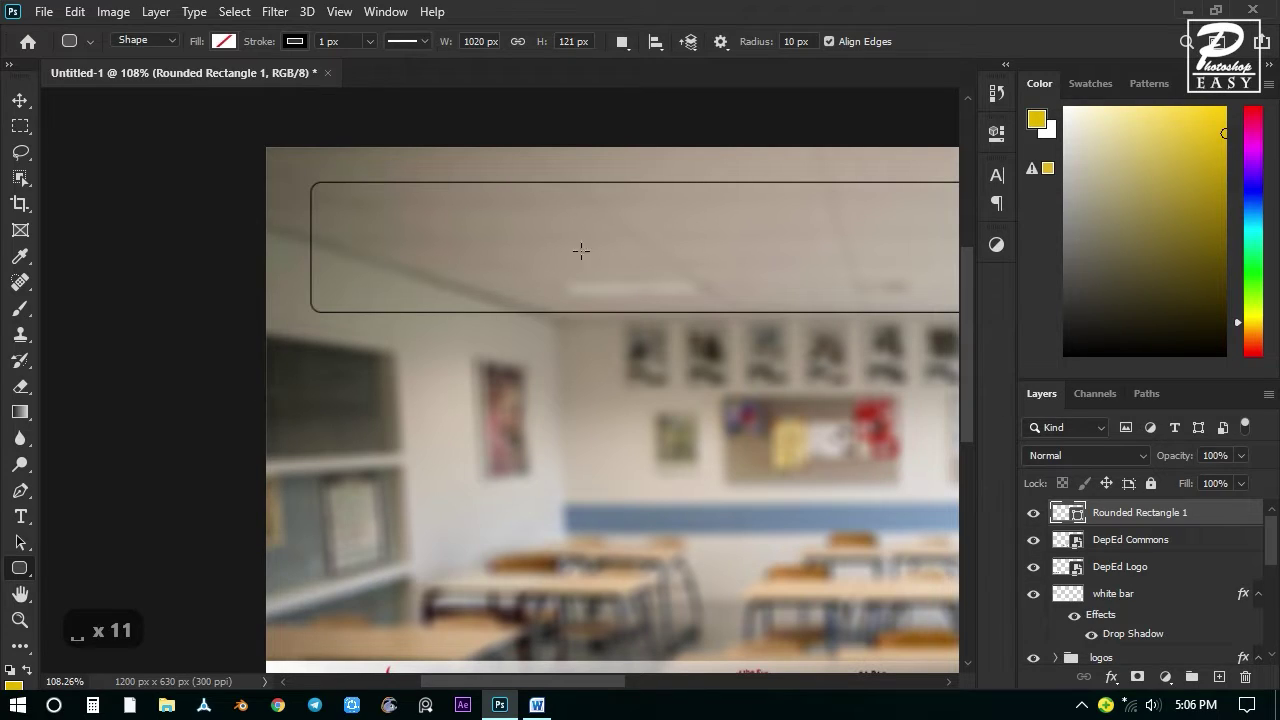
Change the rounded rectangle's stroke color to white.
left_click(1155, 518)
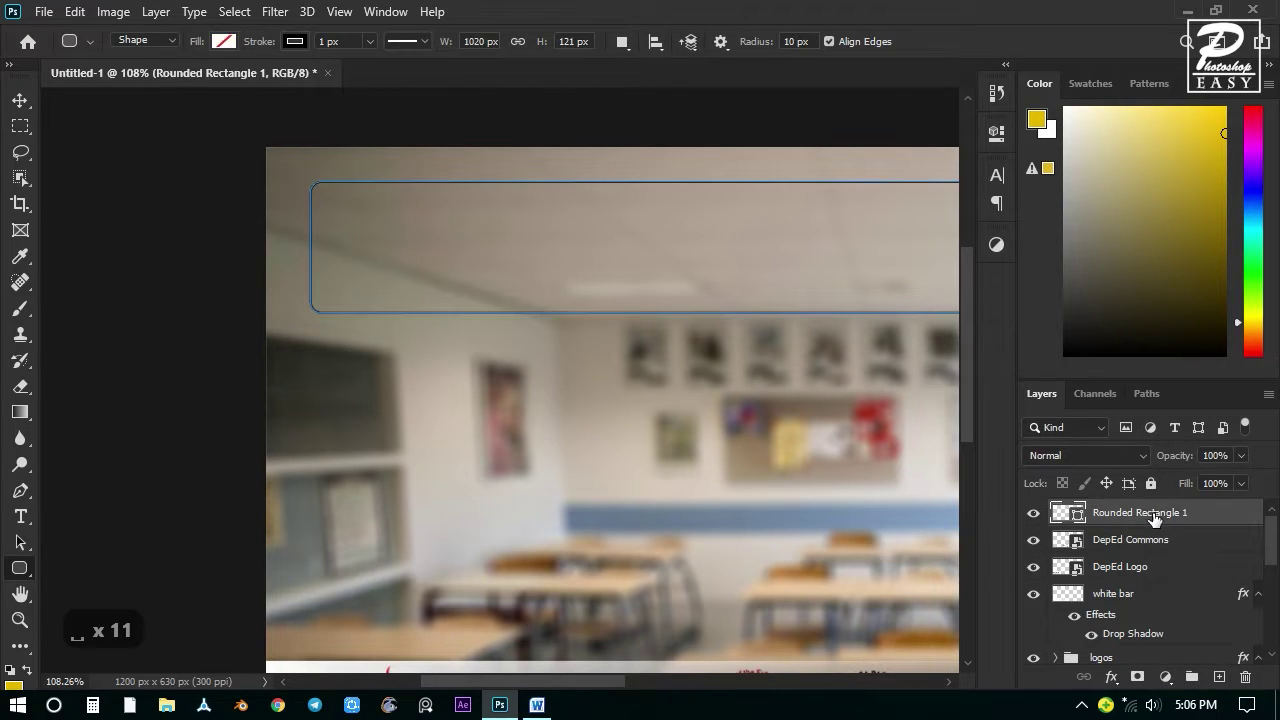
left_click(299, 41)
left_click(299, 41)
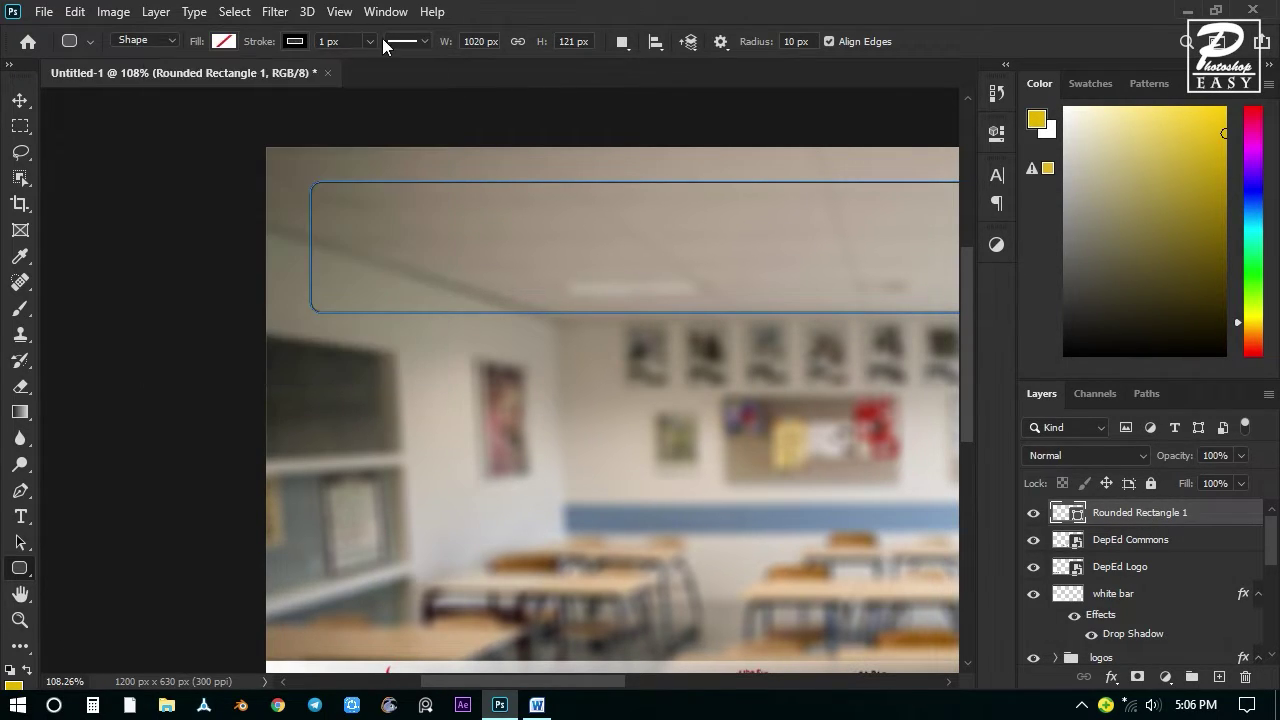
left_click(296, 41)
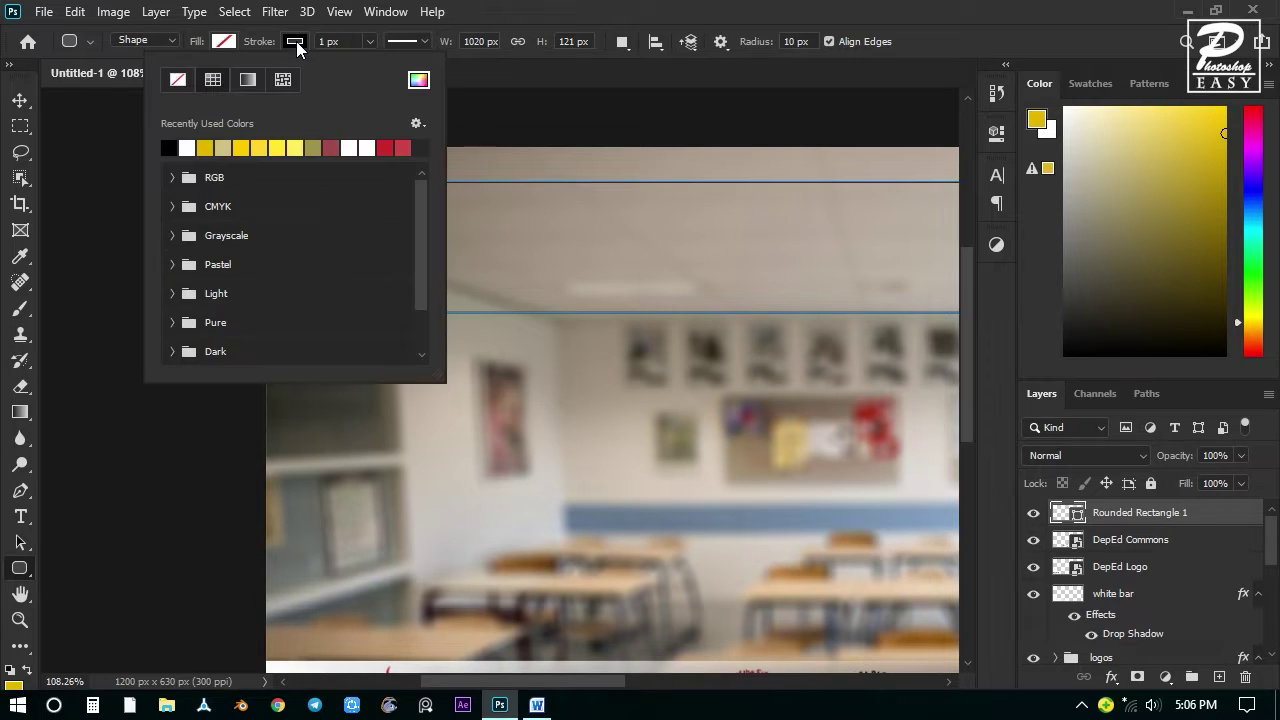
left_click(190, 147)
left_click(522, 10)
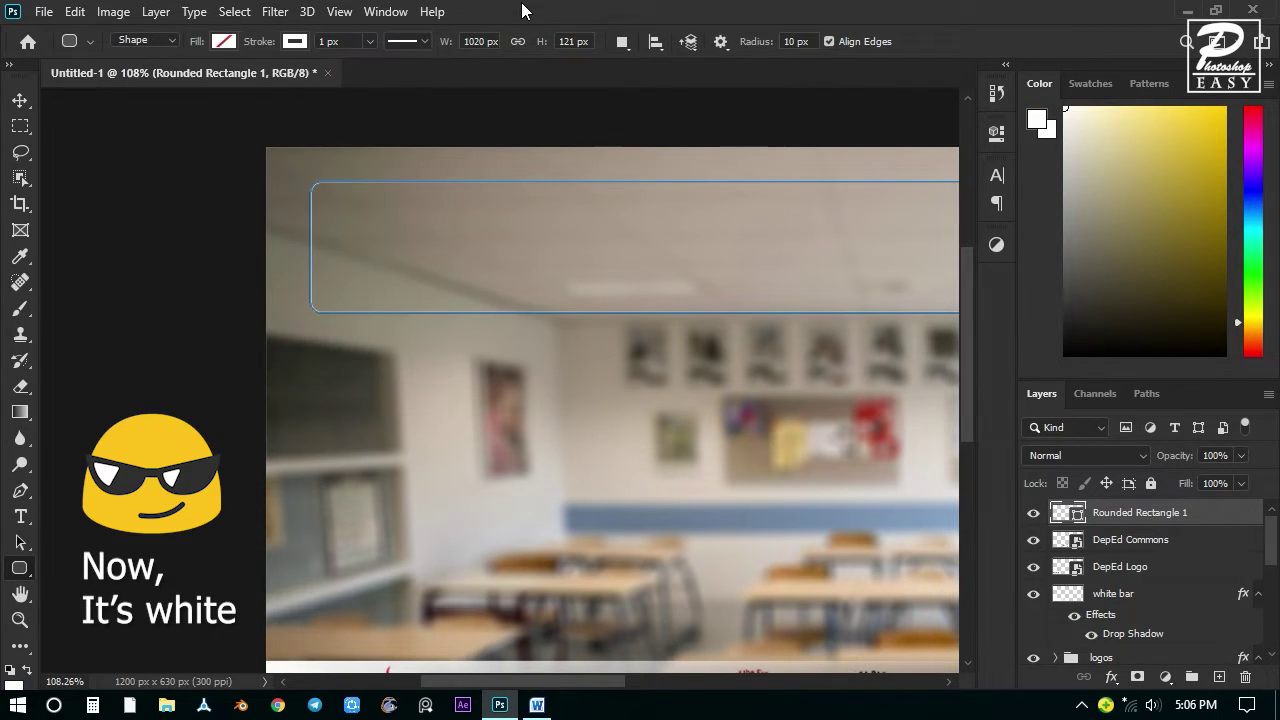
Thicken the rounded rectangle's stroke, trying 3 px before setting its width to 5 px.
left_click(369, 42)
left_click_drag(371, 65, 268, 46)
type("3")
key("Return")
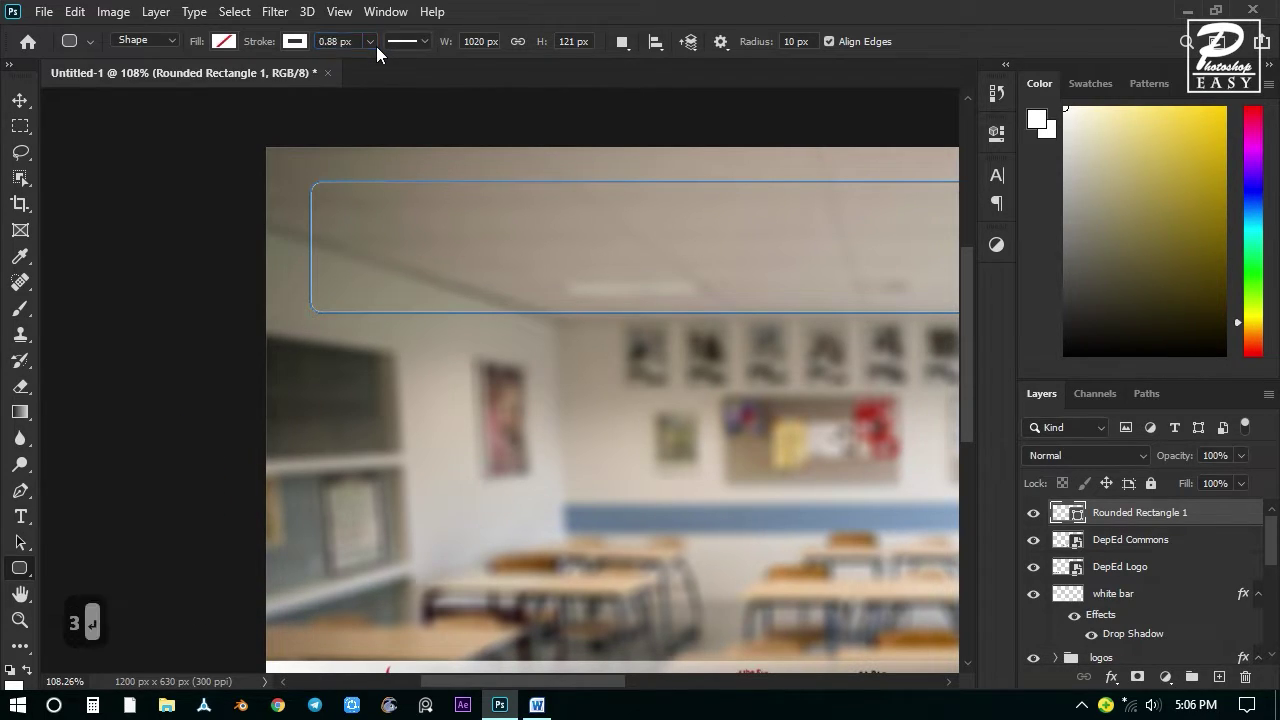
key("Return")
type("3")
key("Return")
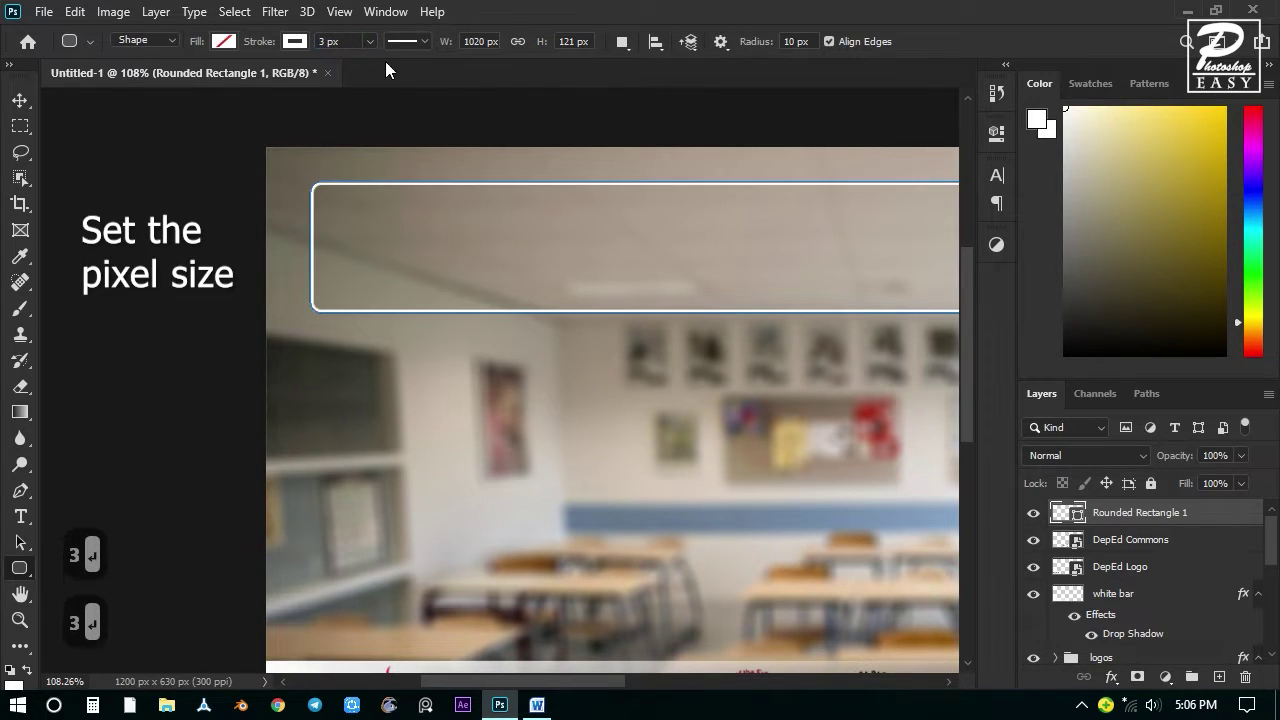
left_click(335, 41)
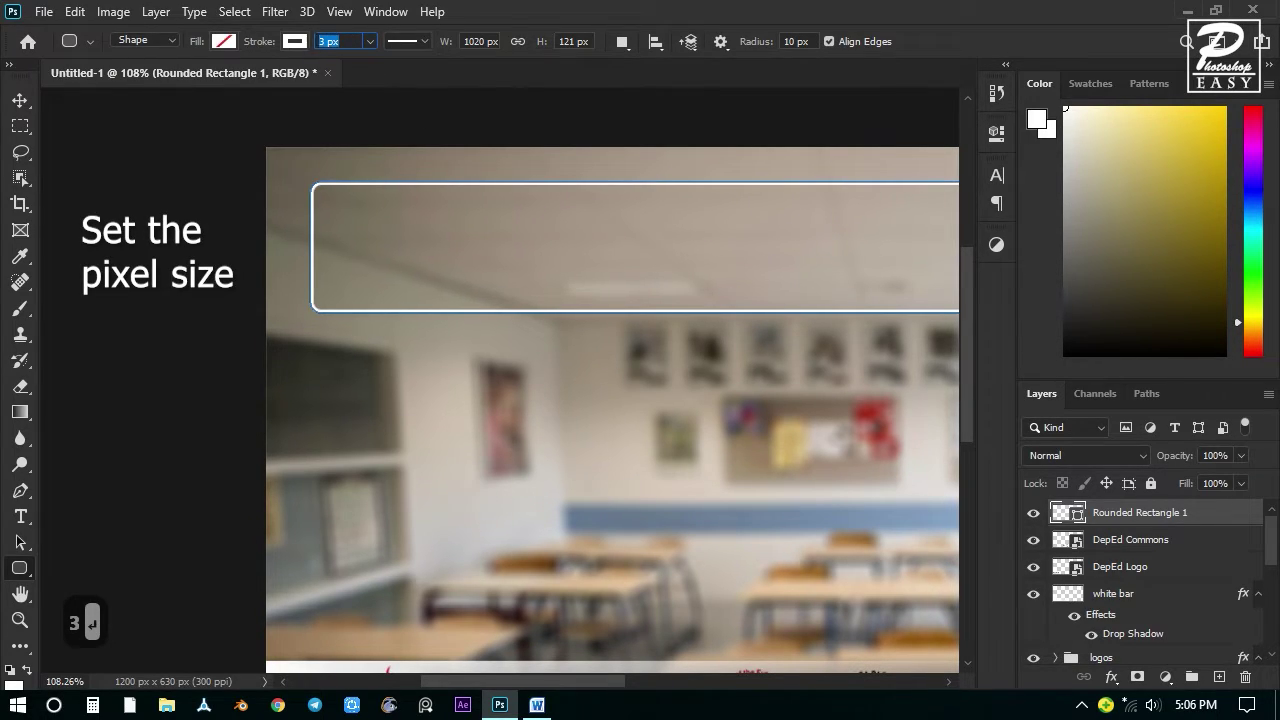
type("5")
key("Return")
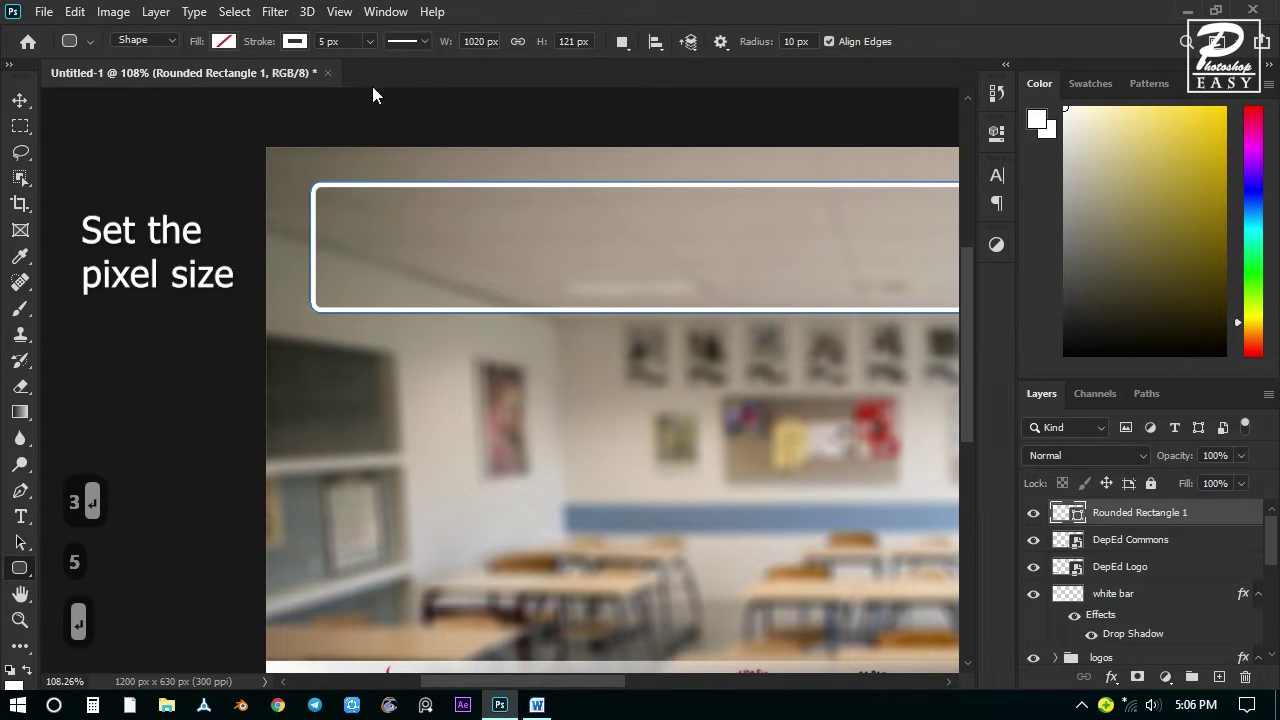
Add a Drop Shadow layer style to the white rounded rectangle outline.
left_click(20, 100)
key("ctrl+0")
scroll(508, 268, "down", 2)
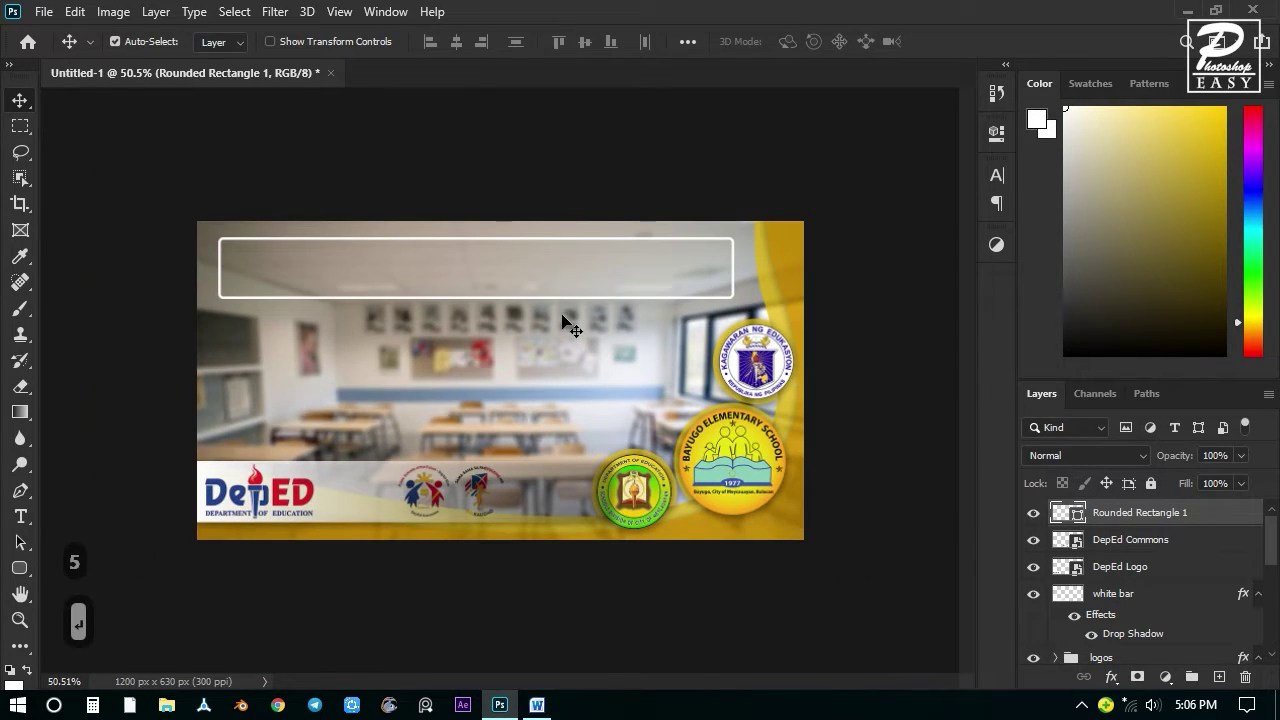
right_click(1150, 513)
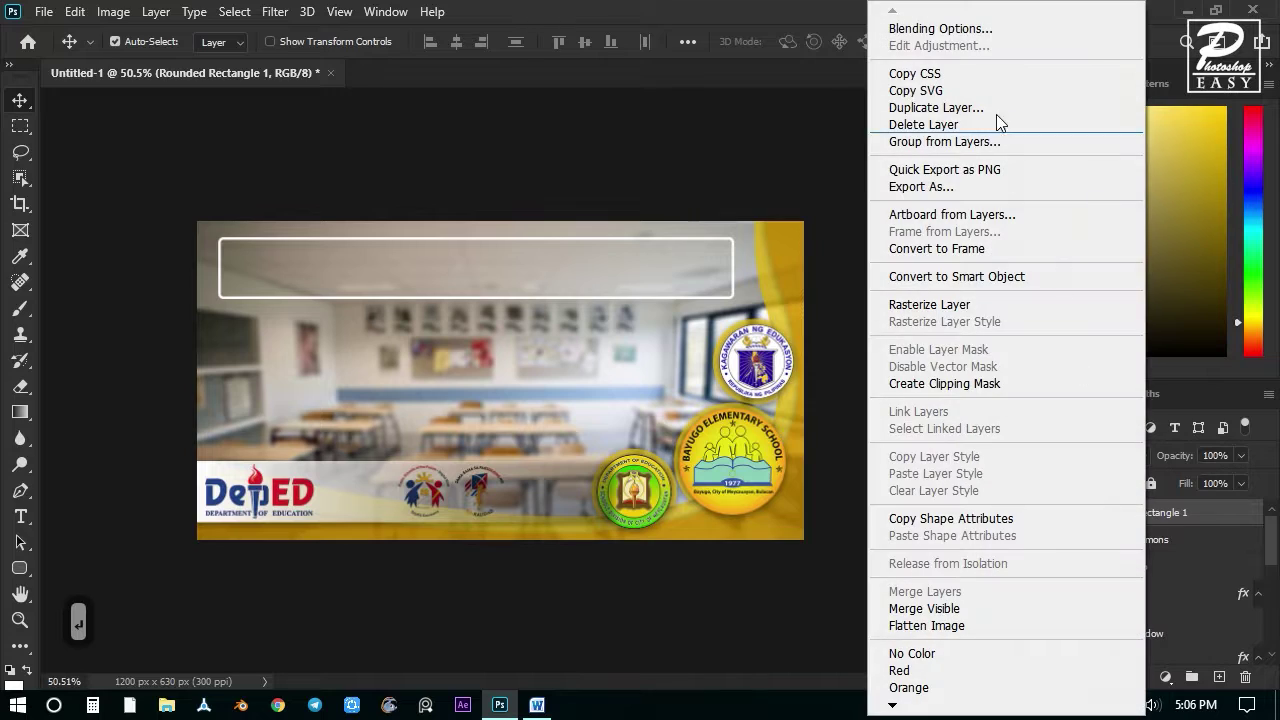
left_click(969, 25)
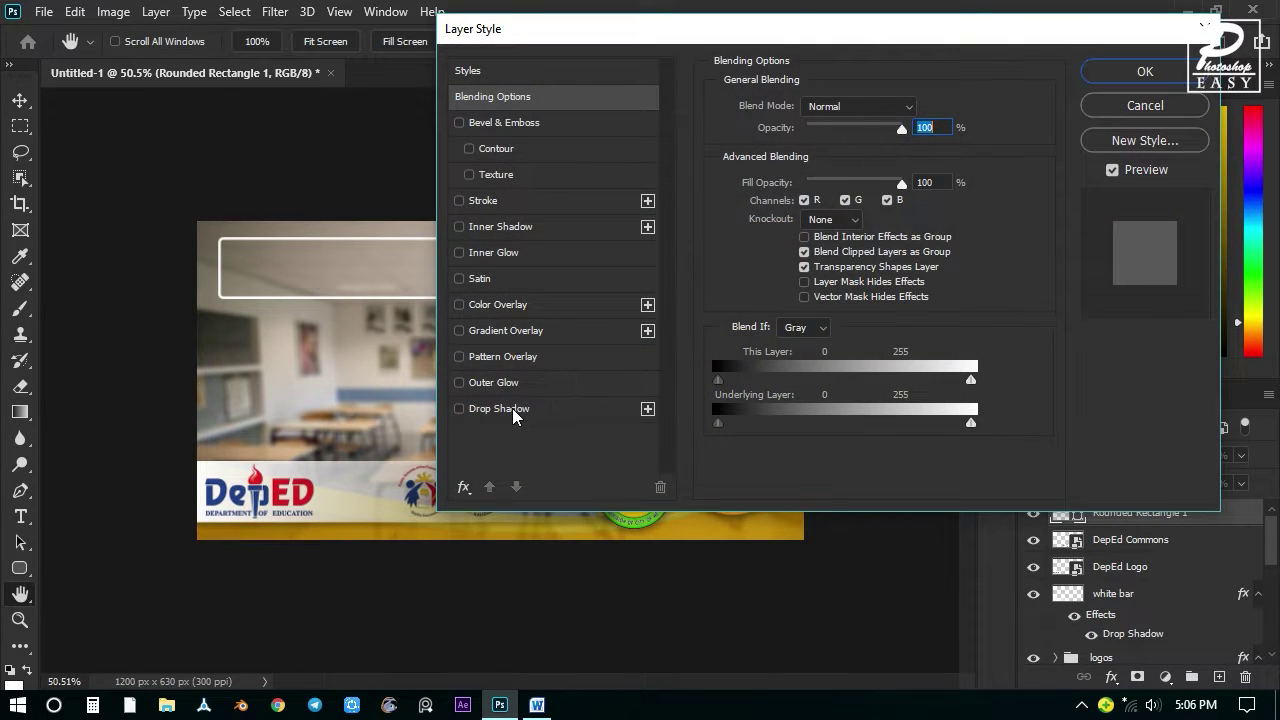
left_click(515, 409)
left_click(1142, 72)
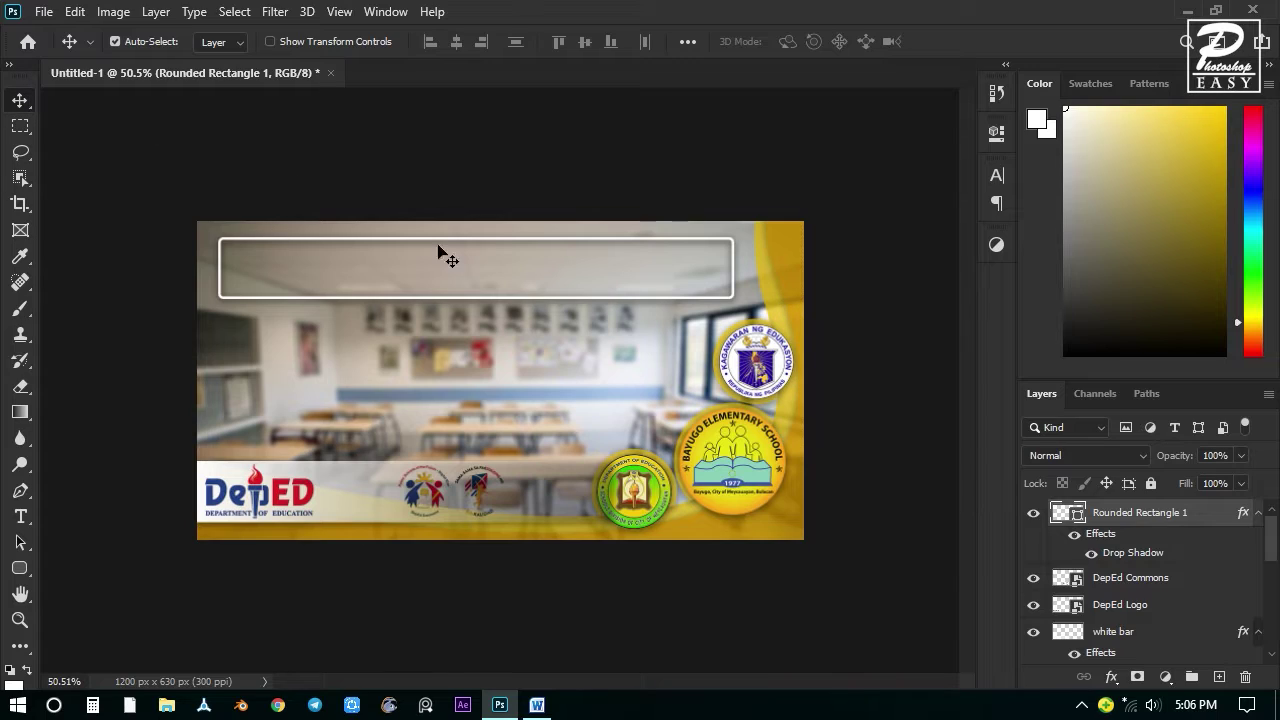
Try to move the rounded rectangle slightly to the right and undo the move.
left_click(1097, 578)
left_click(1122, 517)
left_click_drag(511, 281, 531, 286)
key("ctrl+z")
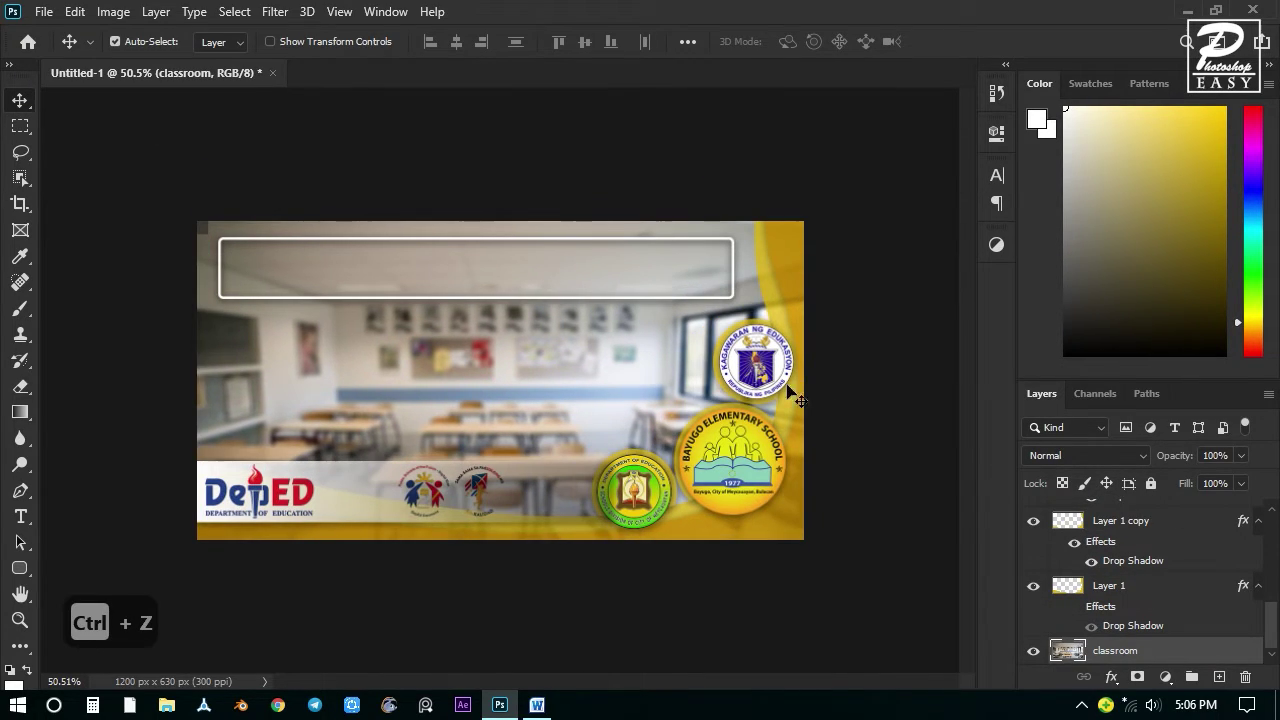
Reselect the rounded rectangle layer and try to shift the frame slightly to the right.
left_click(1150, 517)
scroll(1165, 585, "up", 3)
left_click(1142, 512)
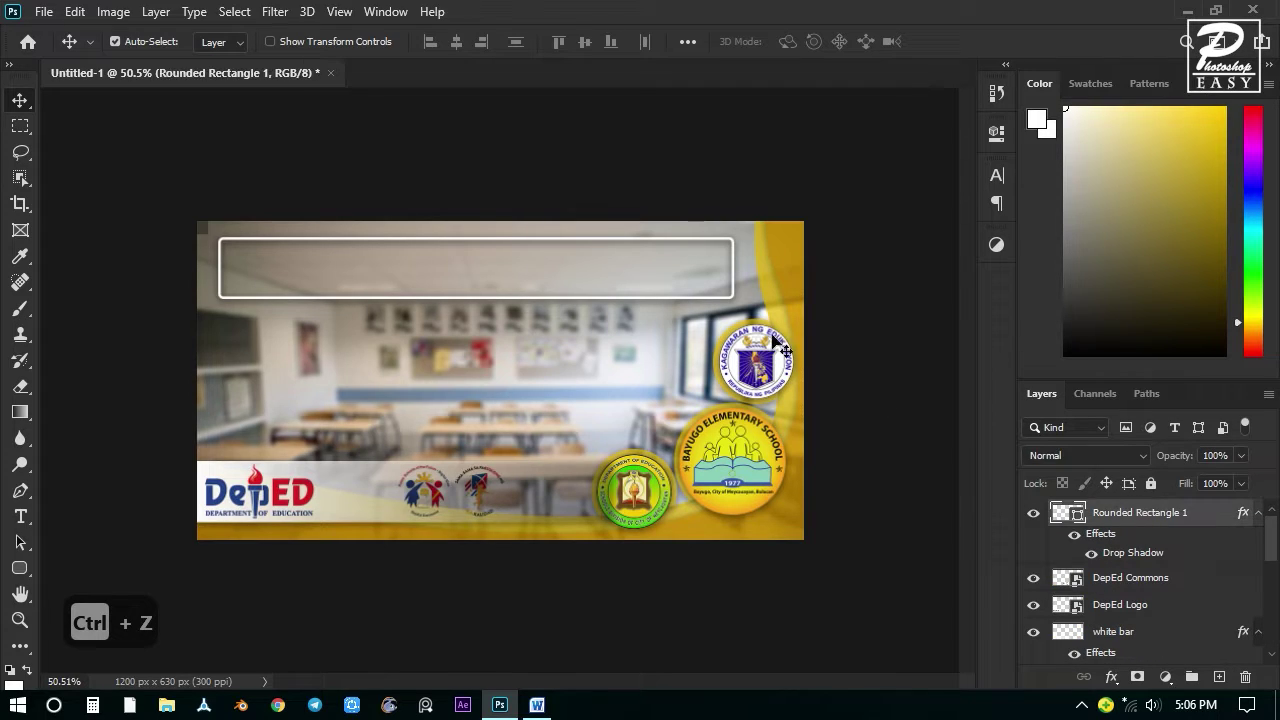
left_click_drag(580, 276, 591, 277)
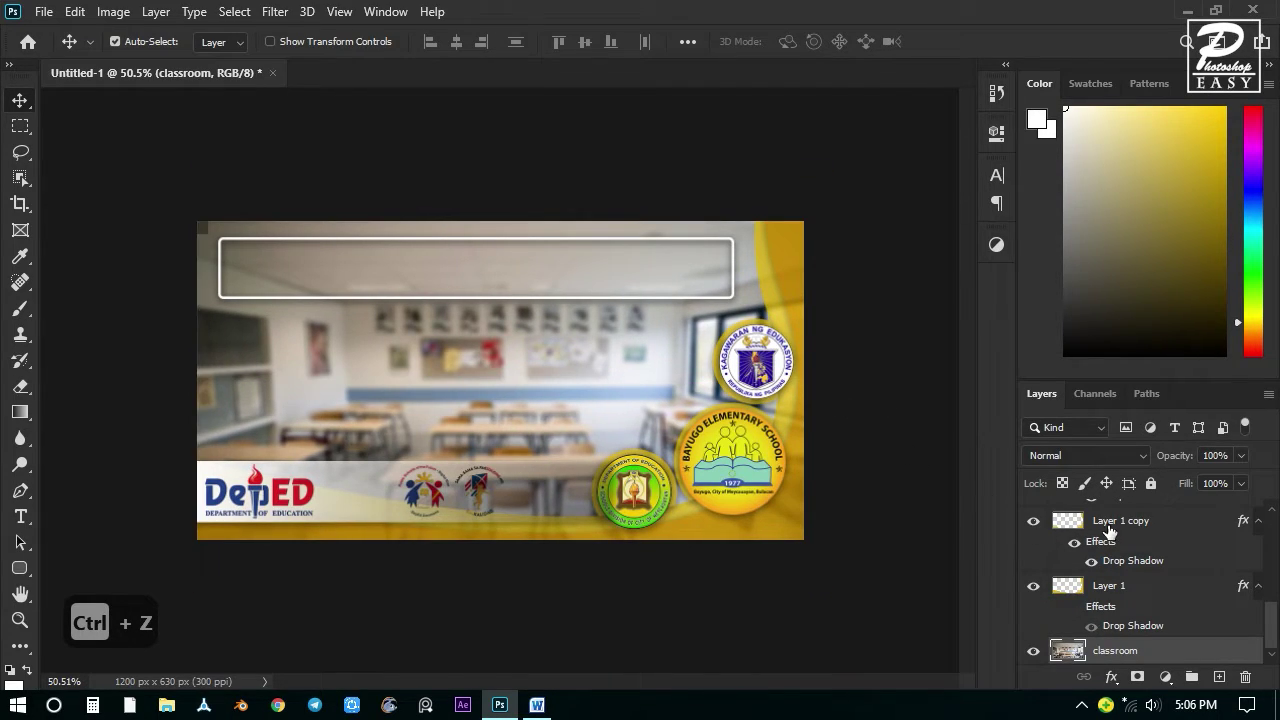
Select the rounded rectangle layer again, try another small move to the right, and undo it.
left_click(1108, 521)
scroll(1150, 545, "up", 3)
left_click(1130, 513)
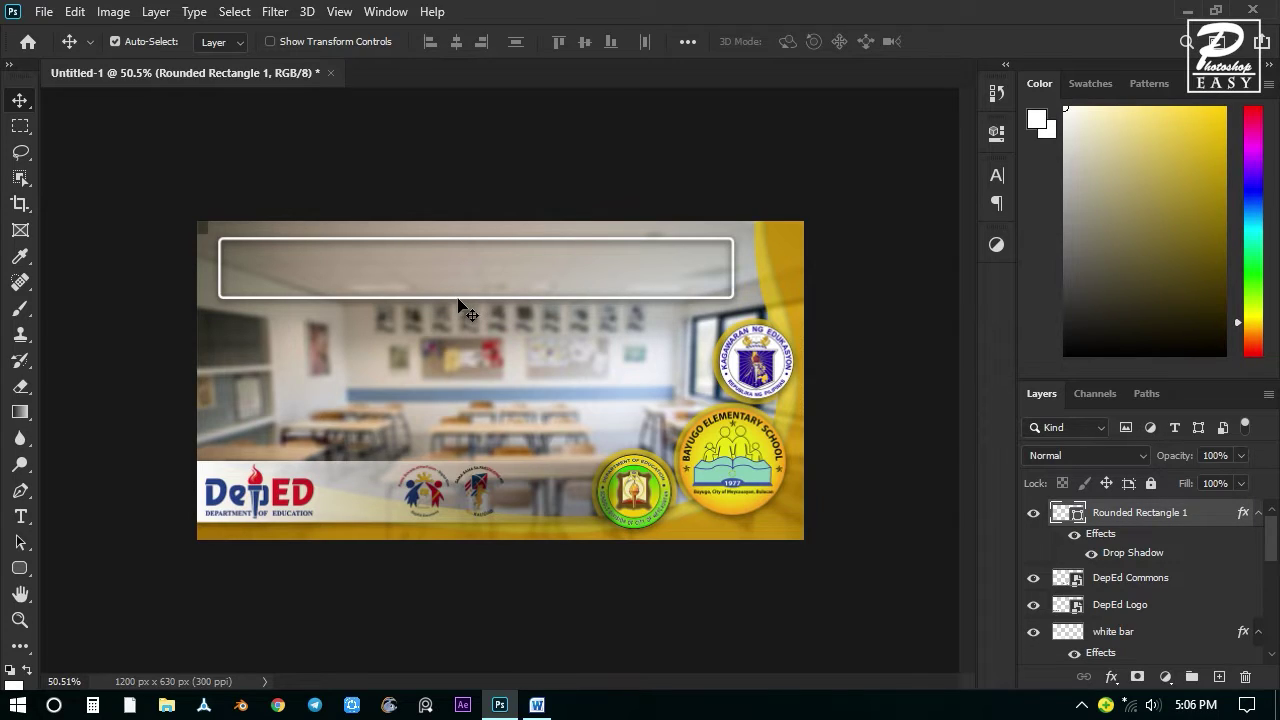
left_click_drag(458, 300, 468, 301)
key("ctrl+z")
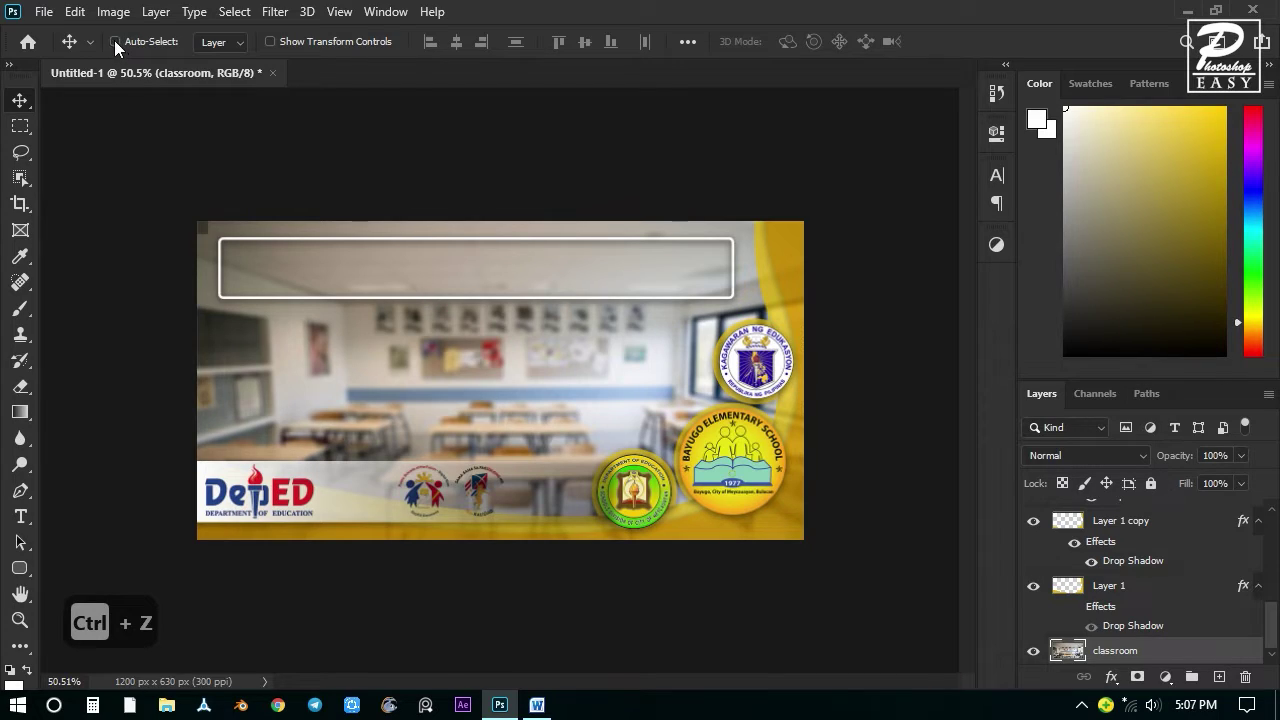
Turn off Auto-Select for the Move tool and nudge the rounded rectangle with its own layer selected.
left_click(1115, 588)
scroll(1130, 585, "up", 5)
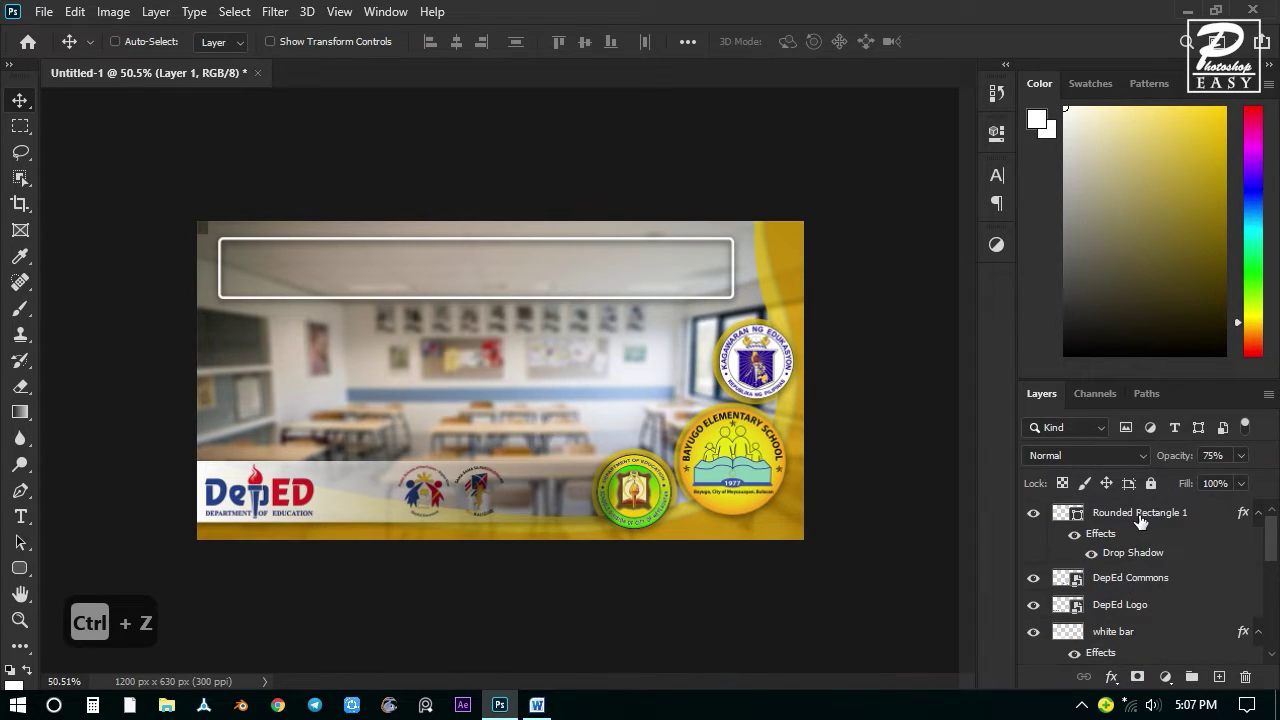
left_click(1138, 516)
mouse_move(385, 291)
left_mouse_down()
mouse_move(410, 302)
mouse_move(365, 290)
mouse_move(383, 294)
left_mouse_up()
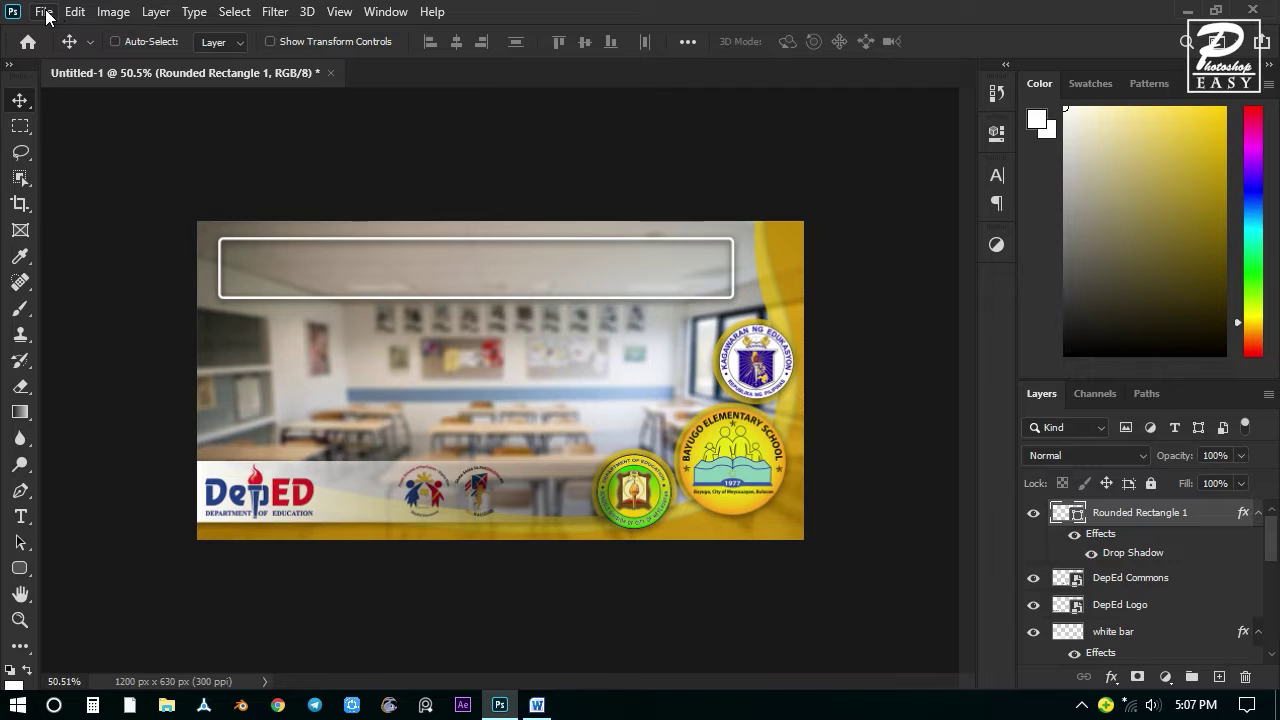
Collapse the list of effects under the rounded rectangle layer.
left_click(85, 13)
left_click(43, 13)
left_click(1258, 512)
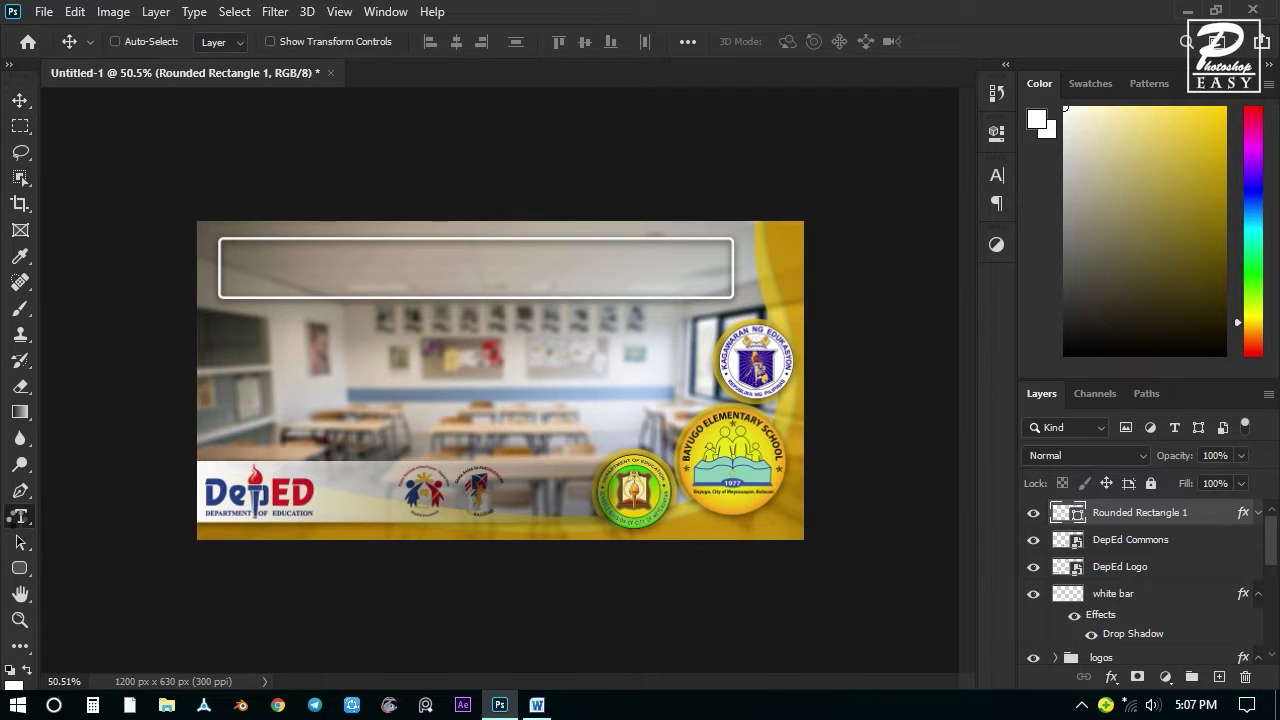
Create a white text box inside the rounded rectangle and replace its placeholder text with "online registration".
left_click(20, 516)
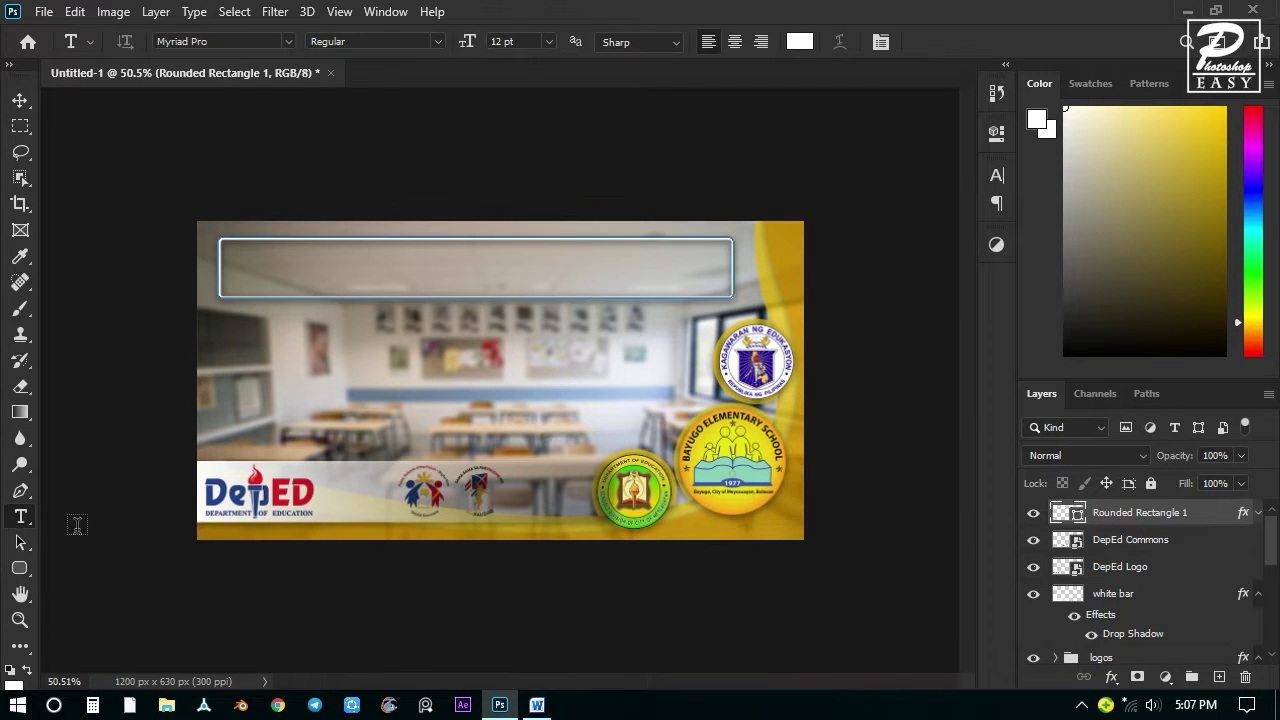
left_click(275, 272)
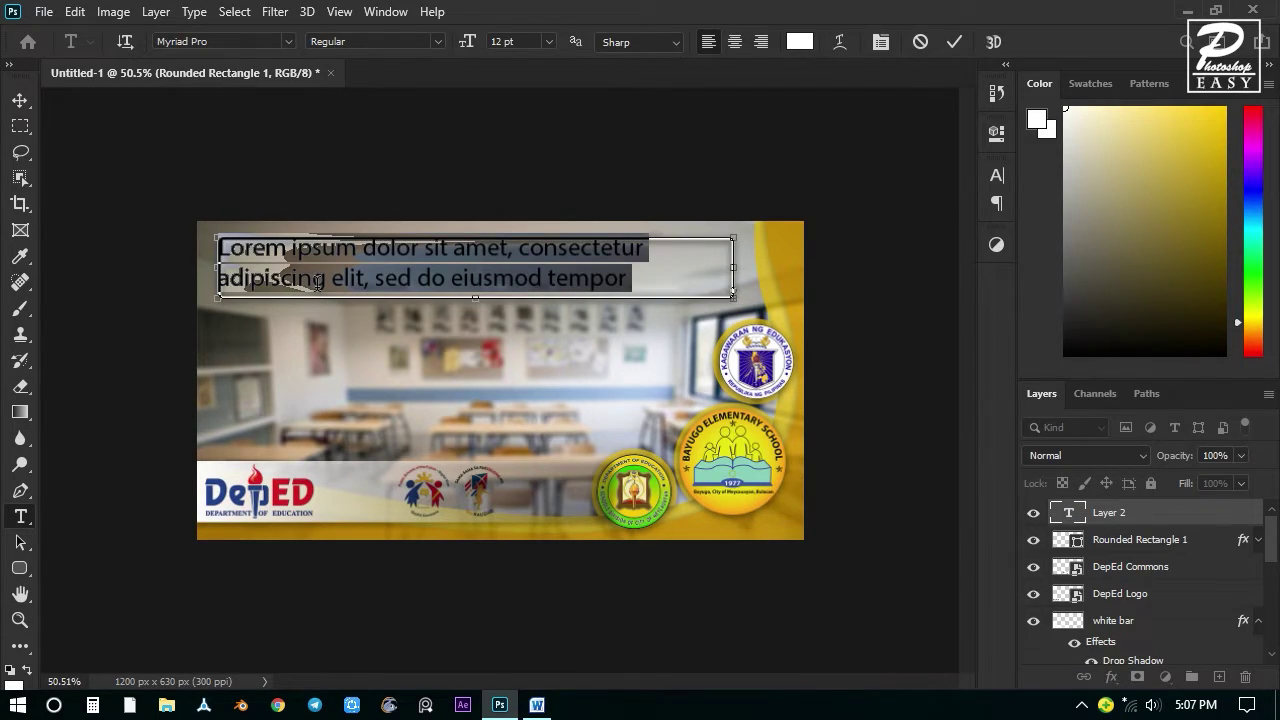
key("BackSpace")
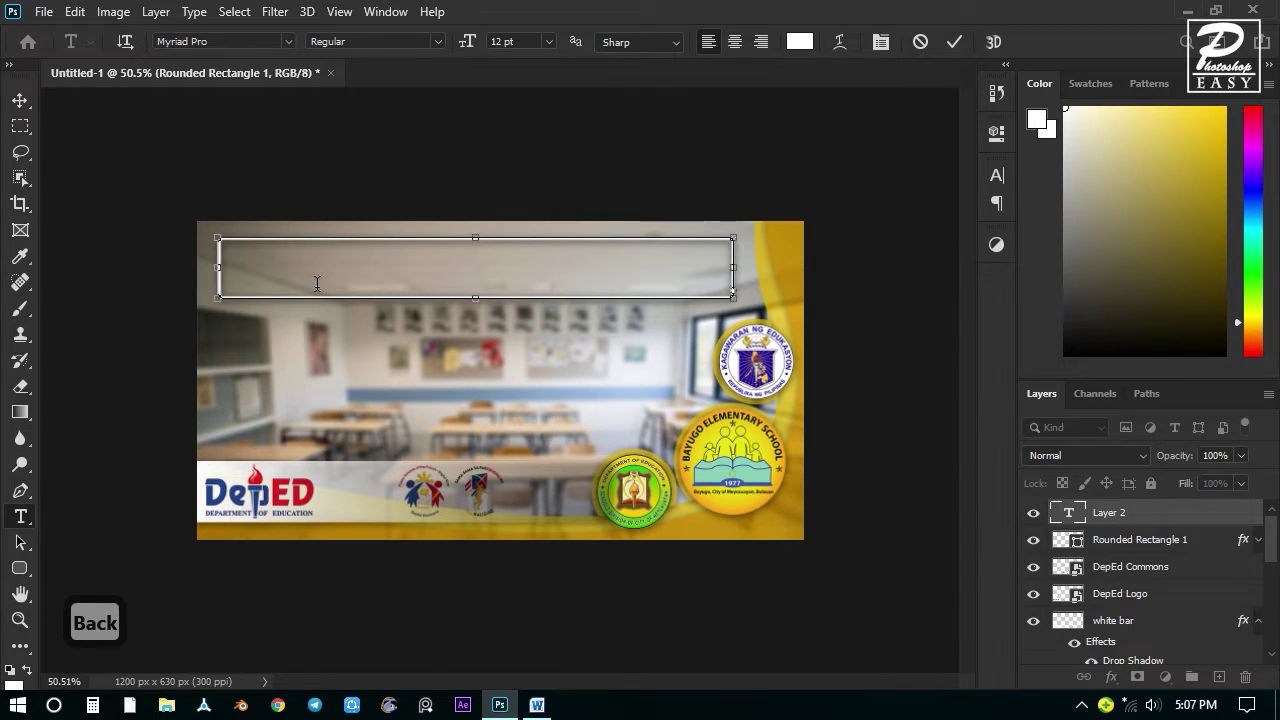
type("onlin")
key("BackSpace")
key("BackSpace")
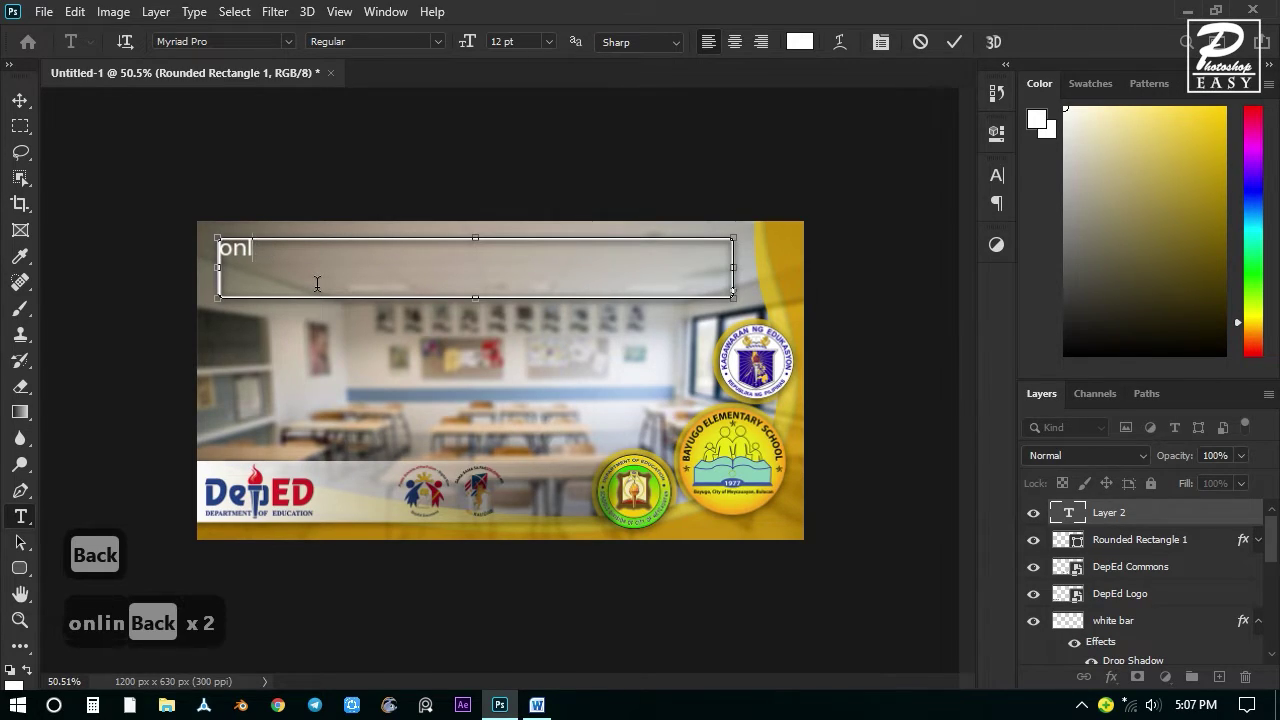
key("BackSpace")
key("BackSpace")
key("BackSpace")
type("ne ")
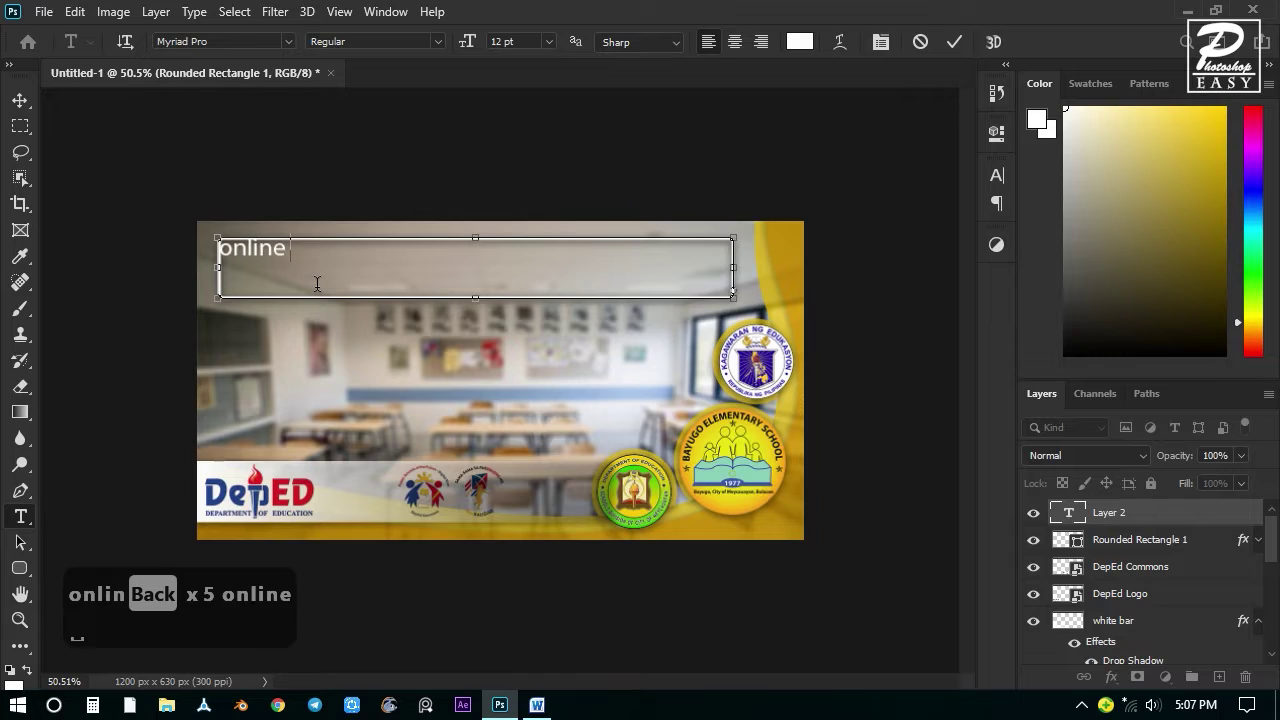
type("regist")
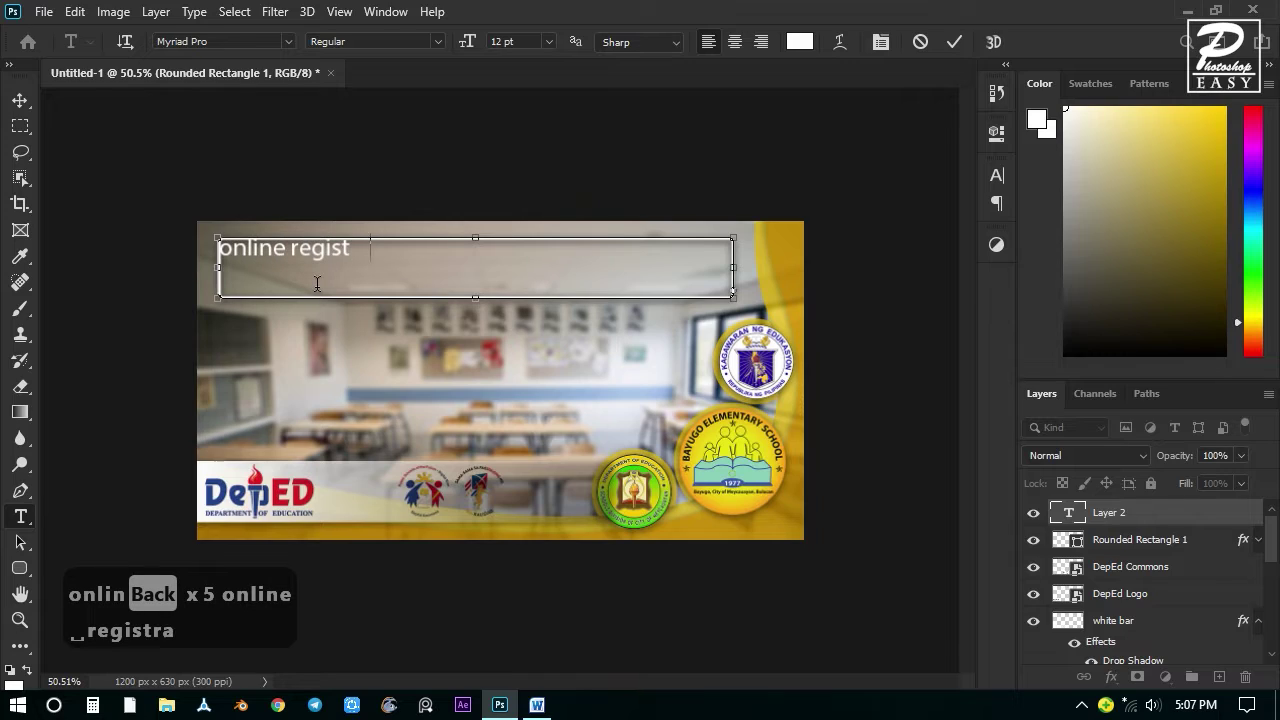
type("ration")
Set the font of the whole "online registration" text to Colleged Regular and commit the text.
key("ctrl+a")
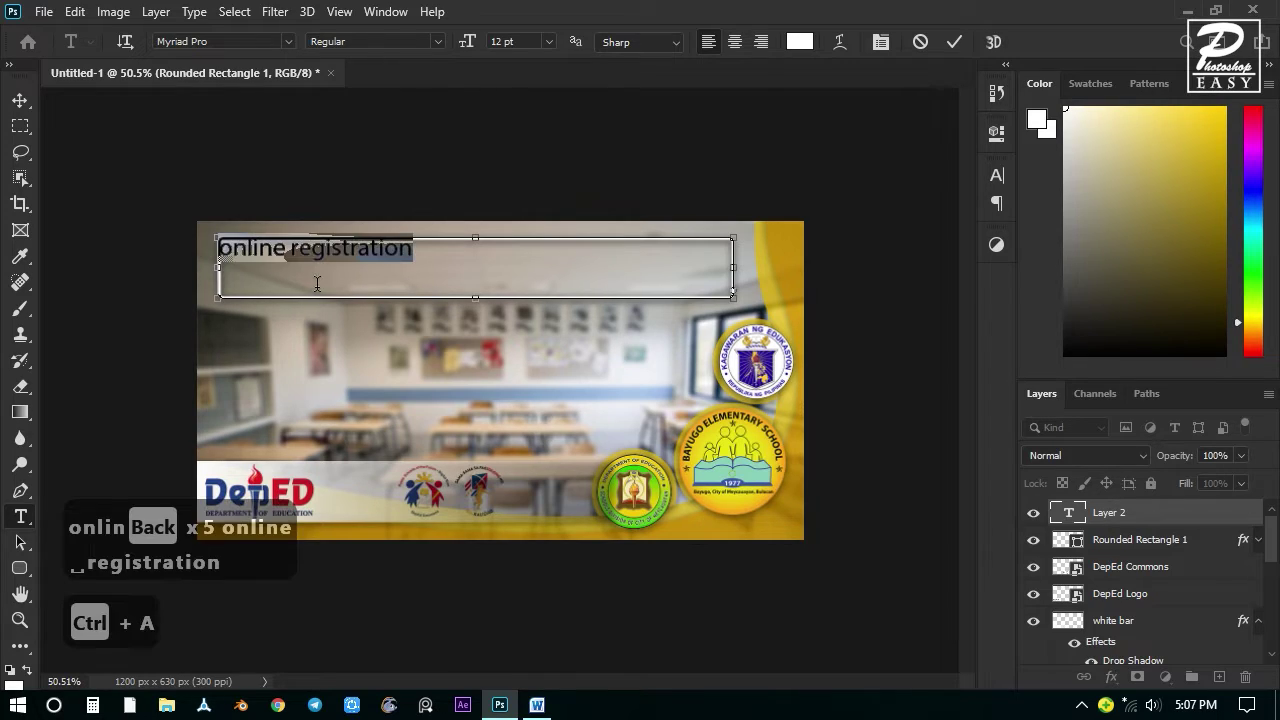
left_click(285, 42)
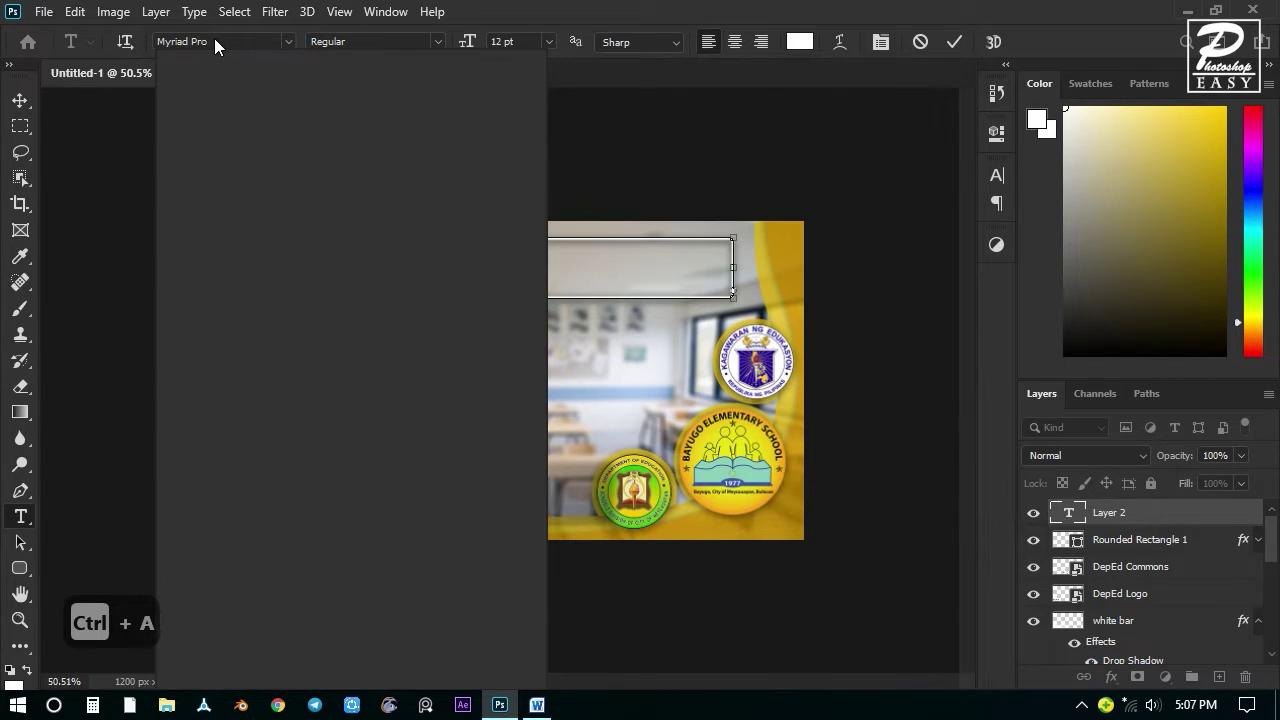
left_click_drag(228, 43, 138, 41)
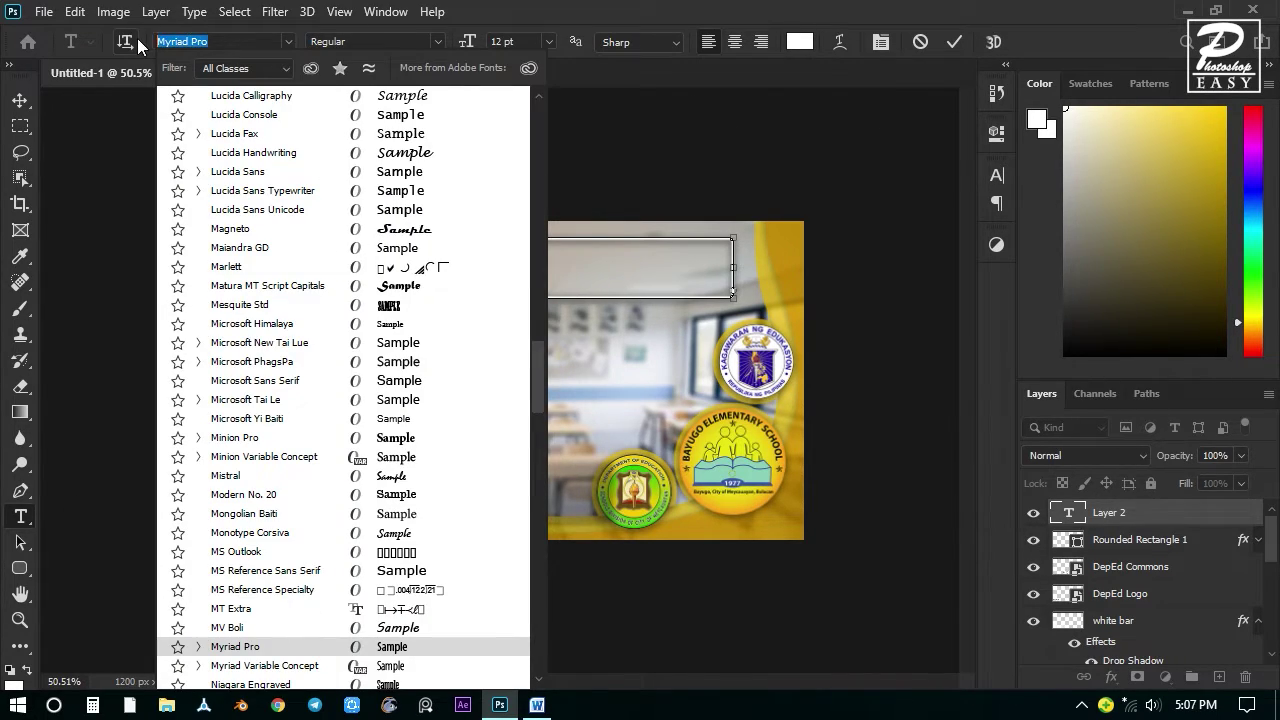
type("coll")
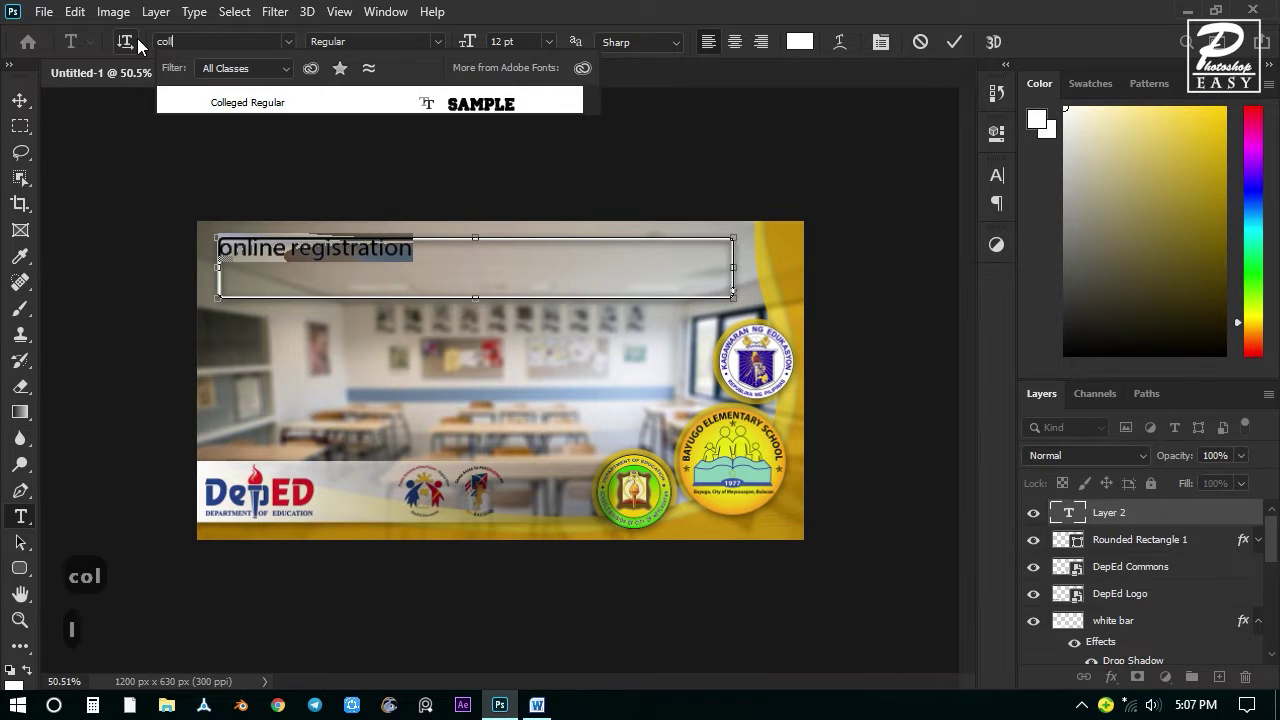
left_click(276, 102)
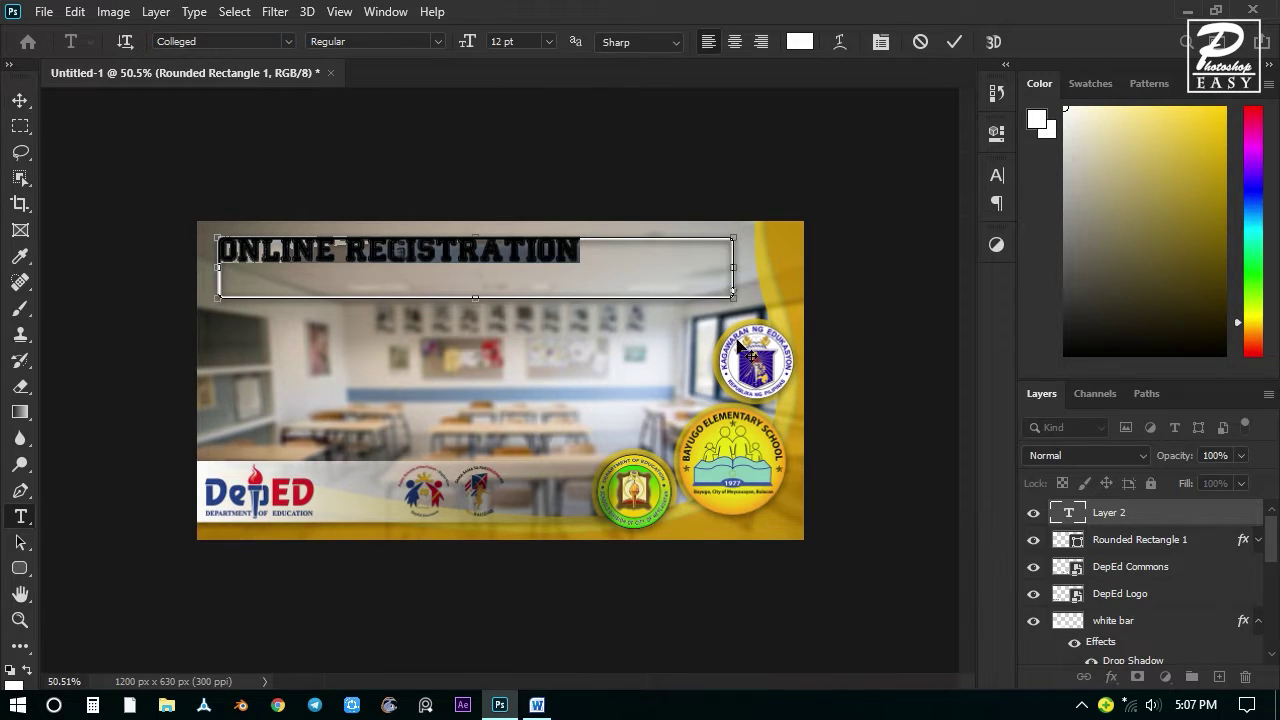
left_click(1165, 546)
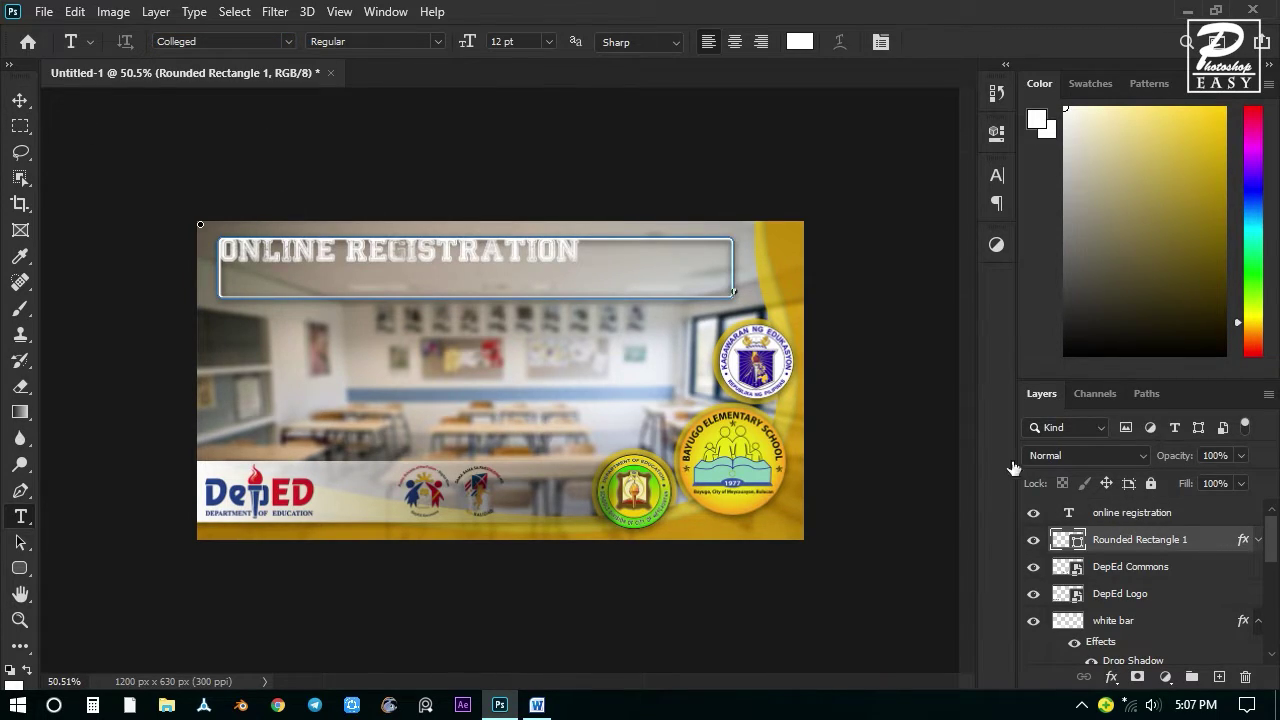
left_click(1125, 514)
left_click(1122, 546)
left_click(1124, 514)
key("ctrl+t")
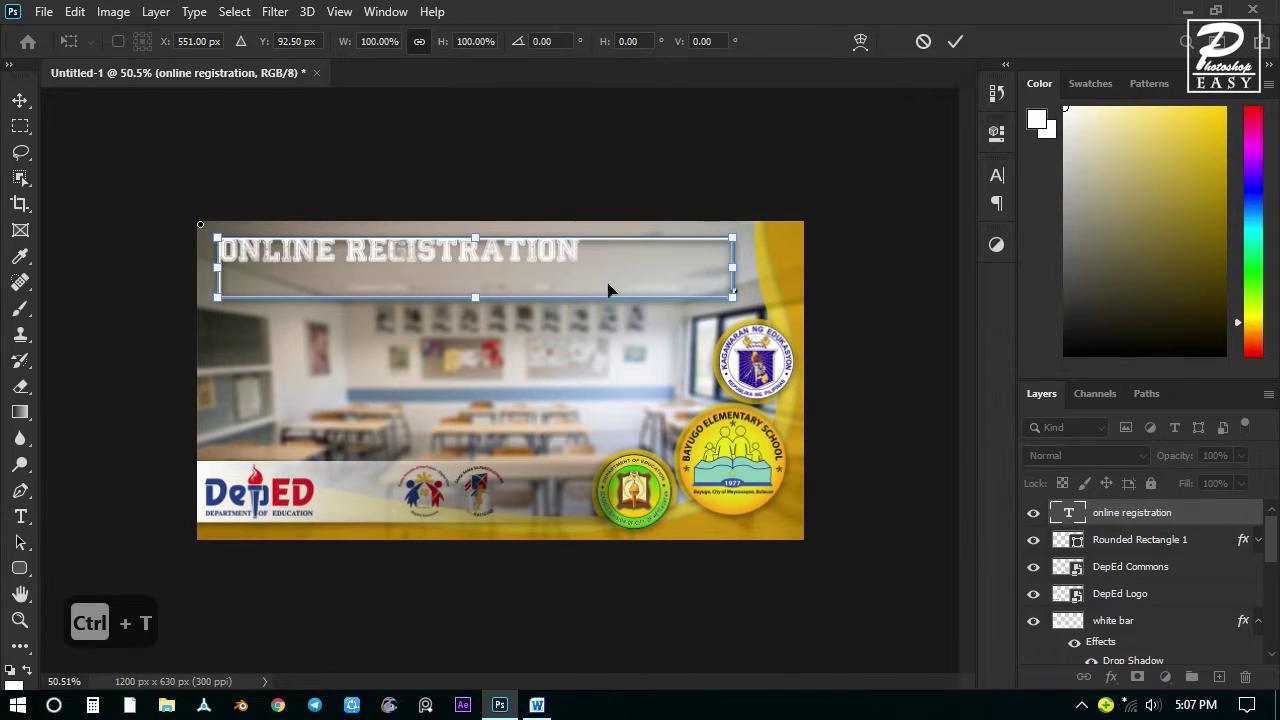
key("Escape")
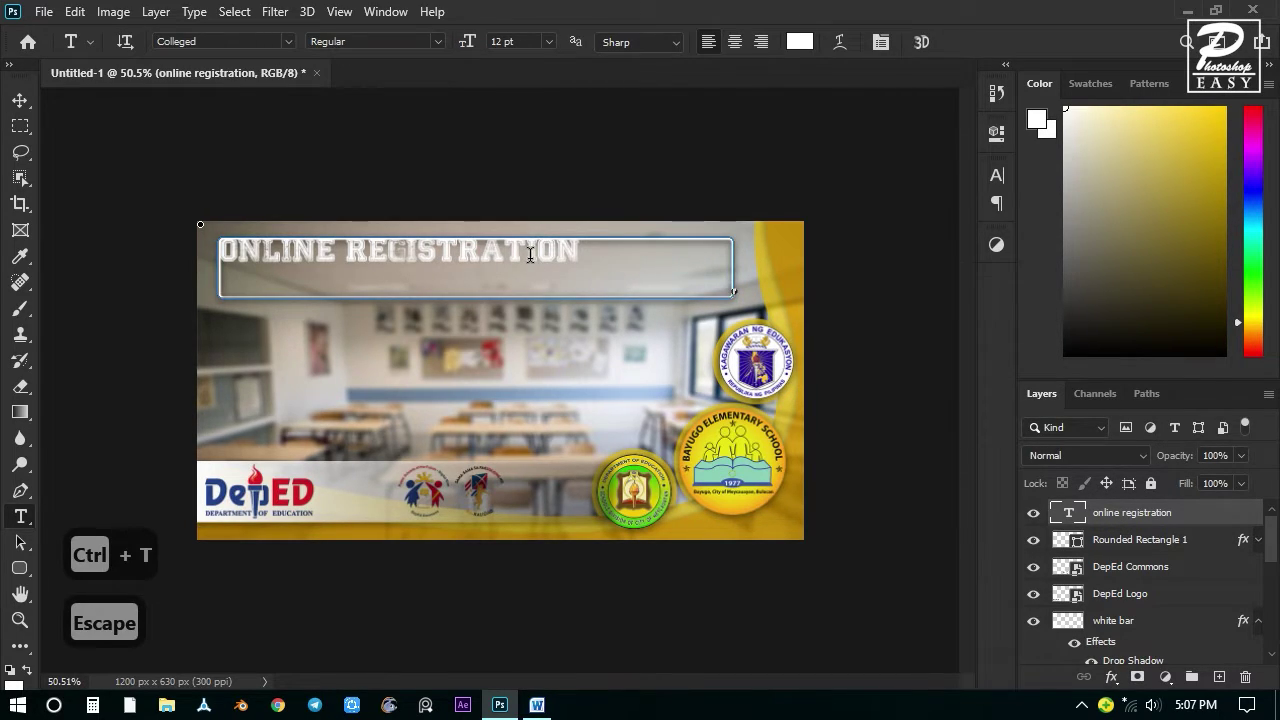
key("Escape")
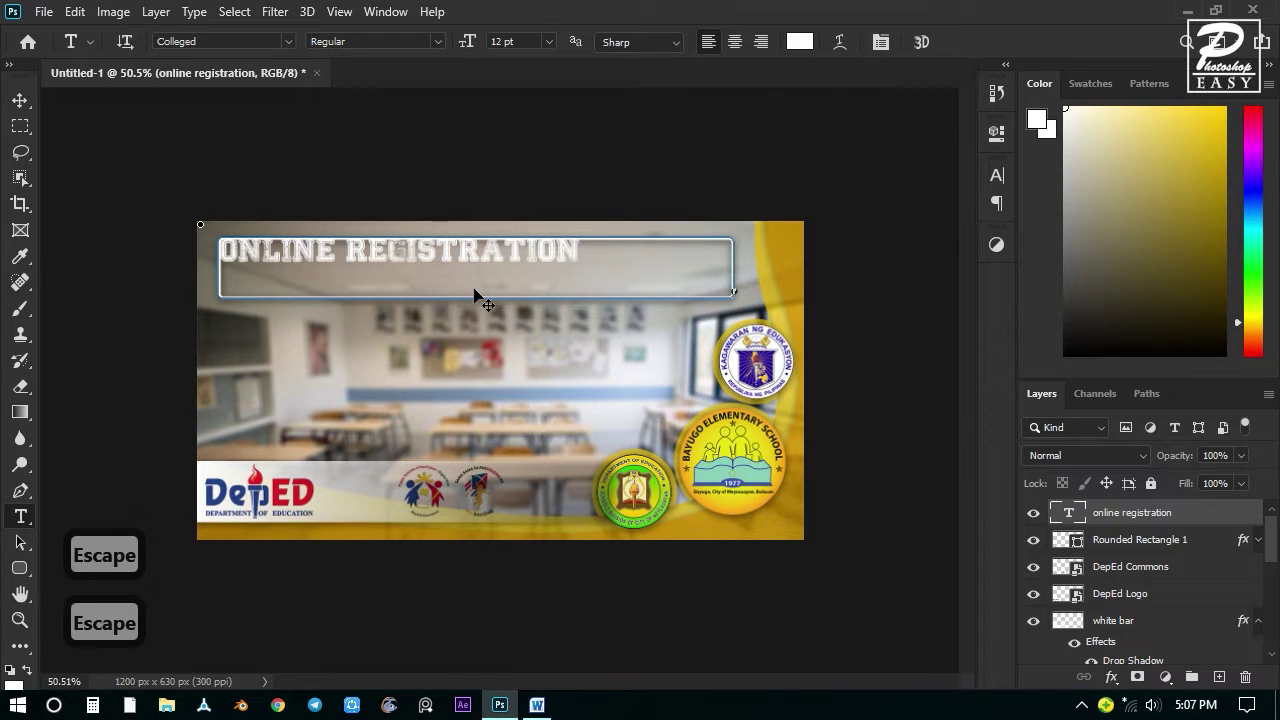
Undo the text box inside the rounded rectangle and add "online registration" as single-line point text over the frame instead.
key("ctrl+z")
left_click(419, 268)
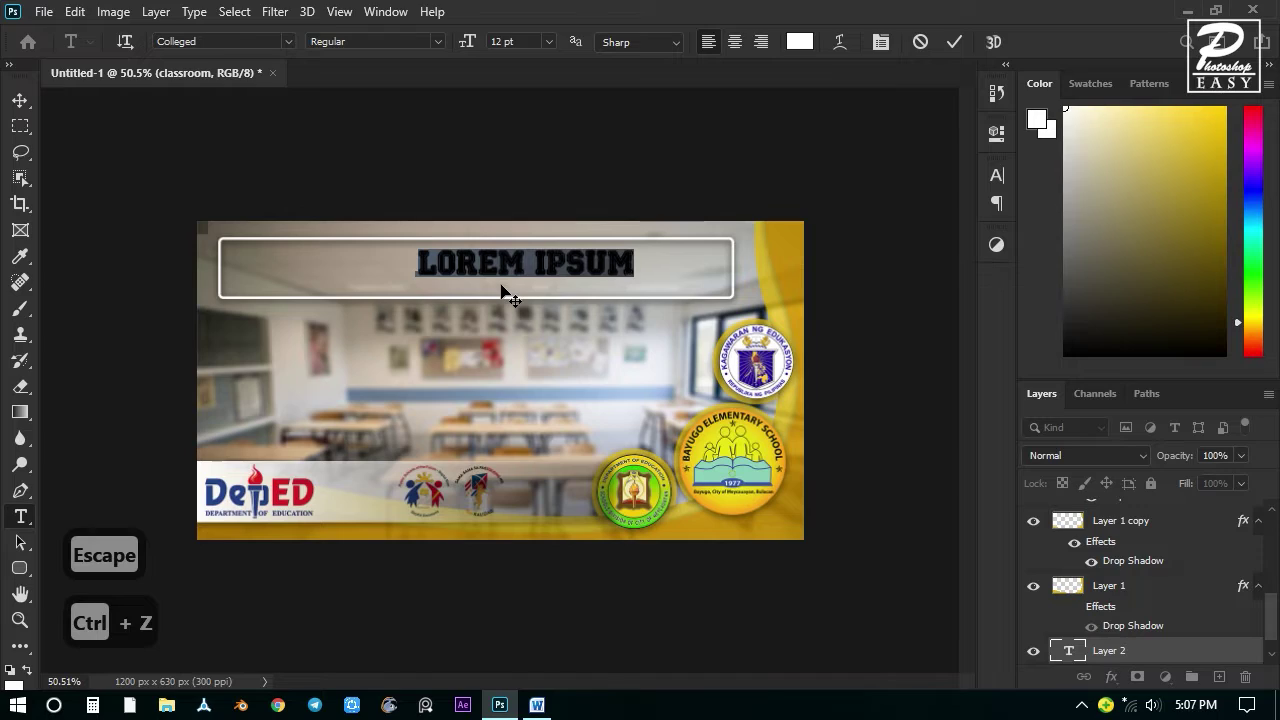
key("BackSpace")
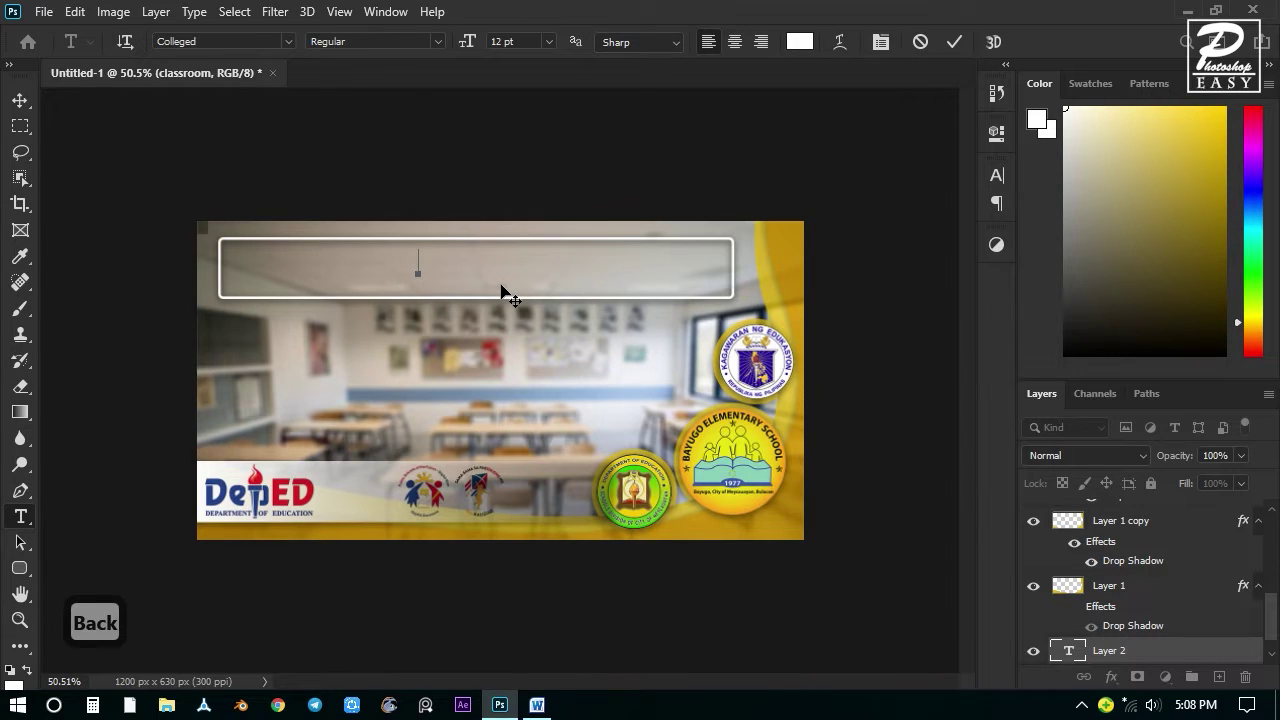
type("online r")
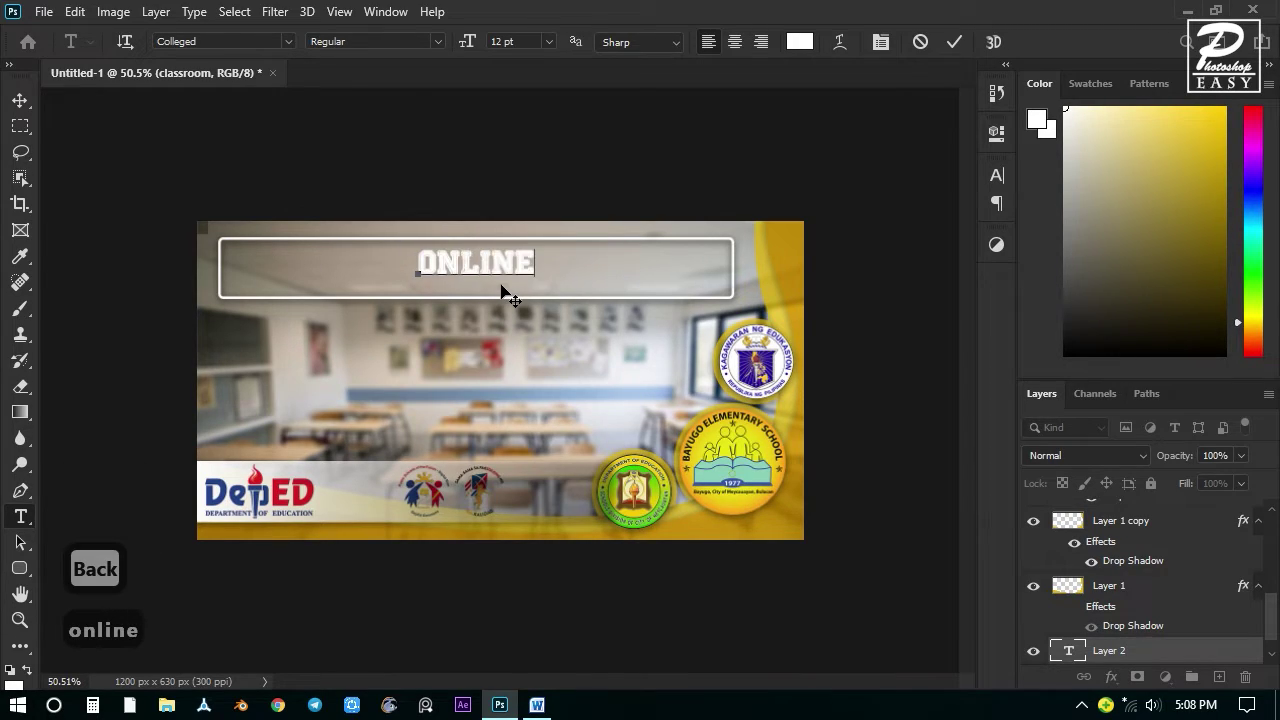
type("egistratio")
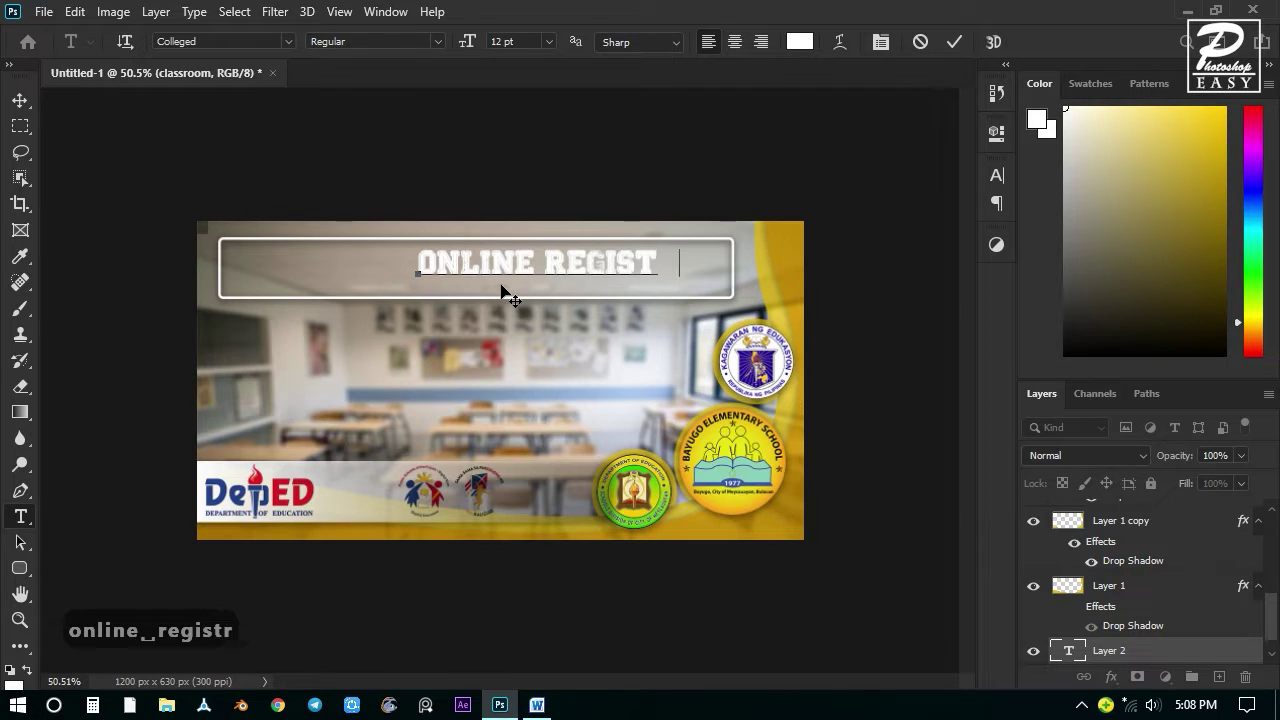
type("n")
key("ctrl+Return")
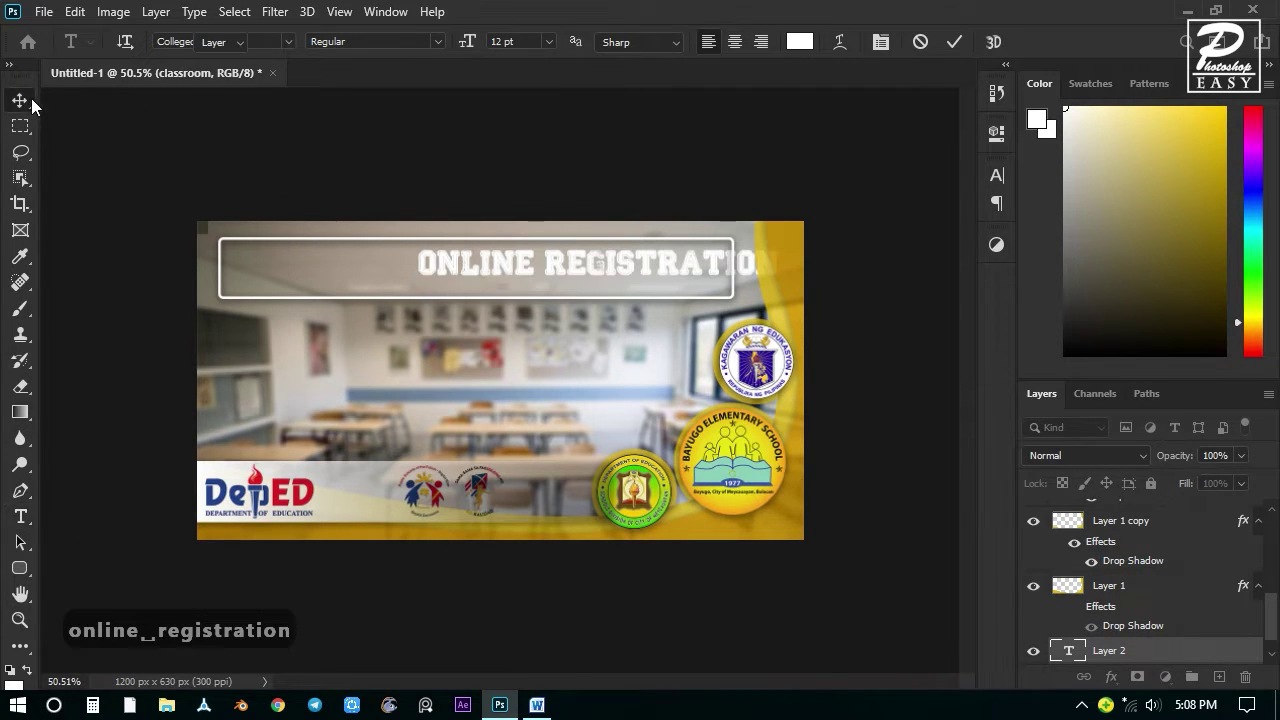
Move the "online registration" text inside the rounded rectangle and scale it proportionally to about 130%.
left_click_drag(593, 275, 478, 280)
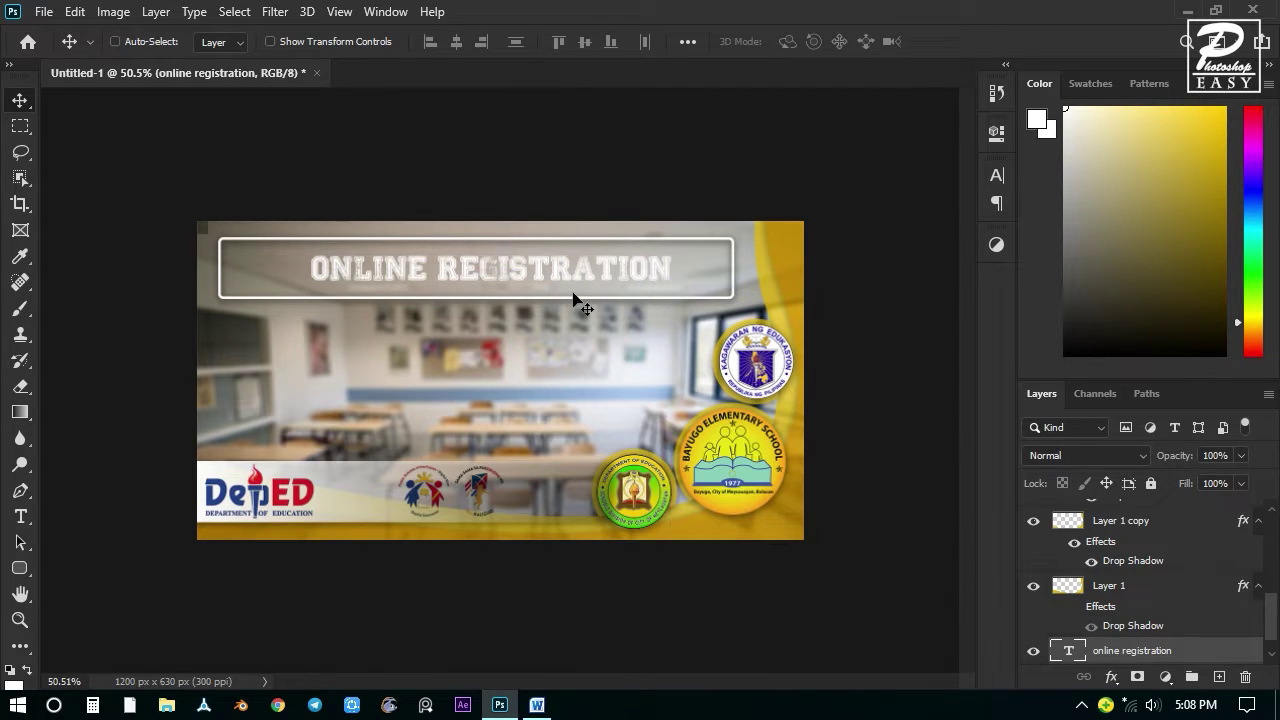
key("ctrl")
key("ctrl+t")
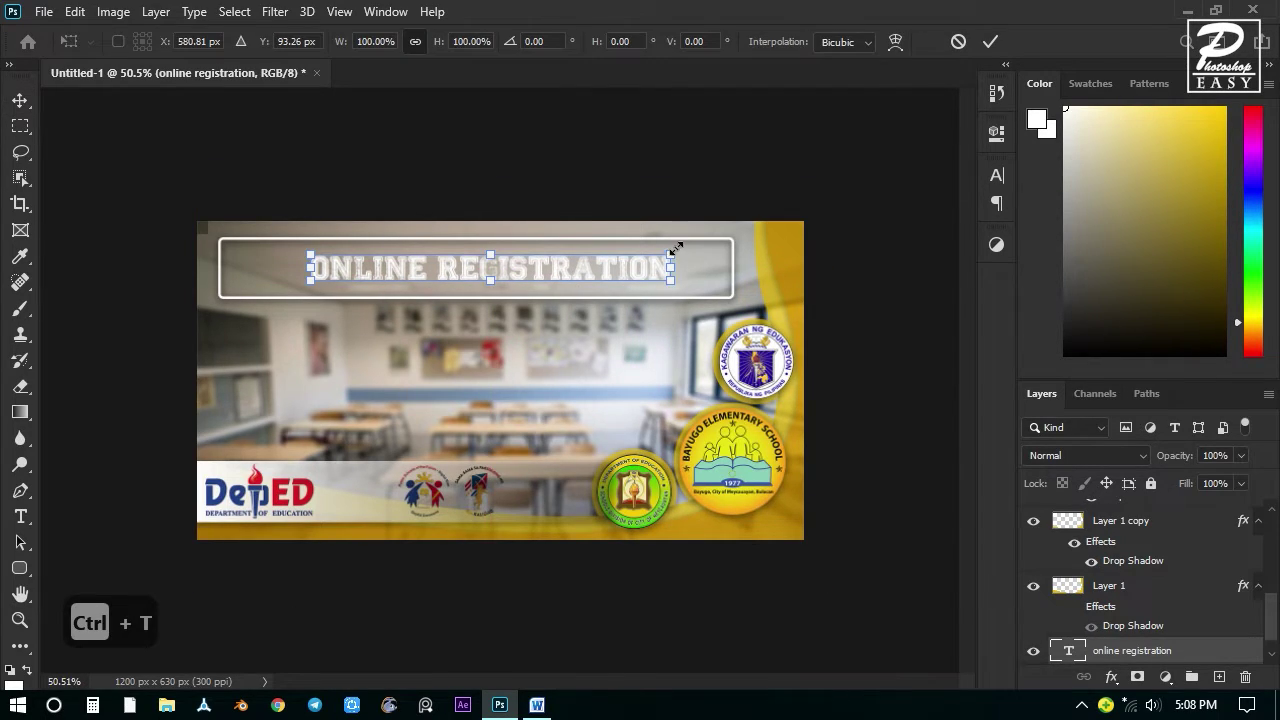
left_click_drag(670, 249, 717, 220)
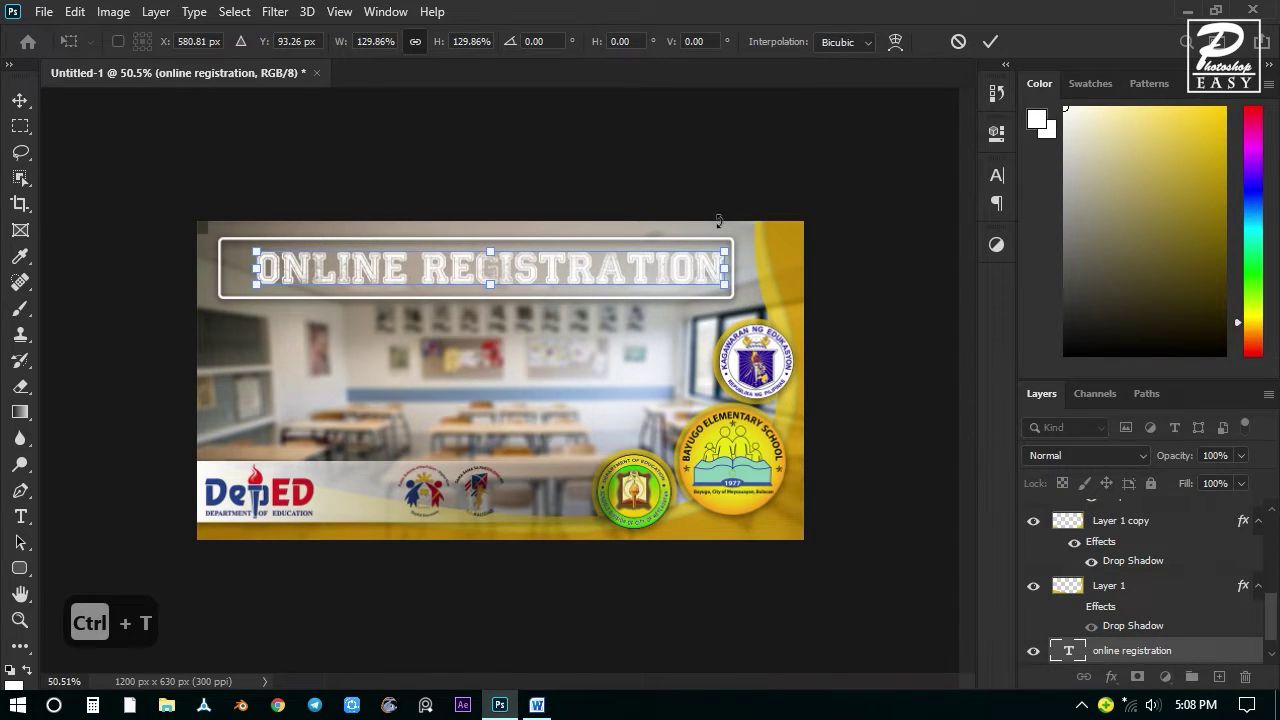
key("ctrl+Return")
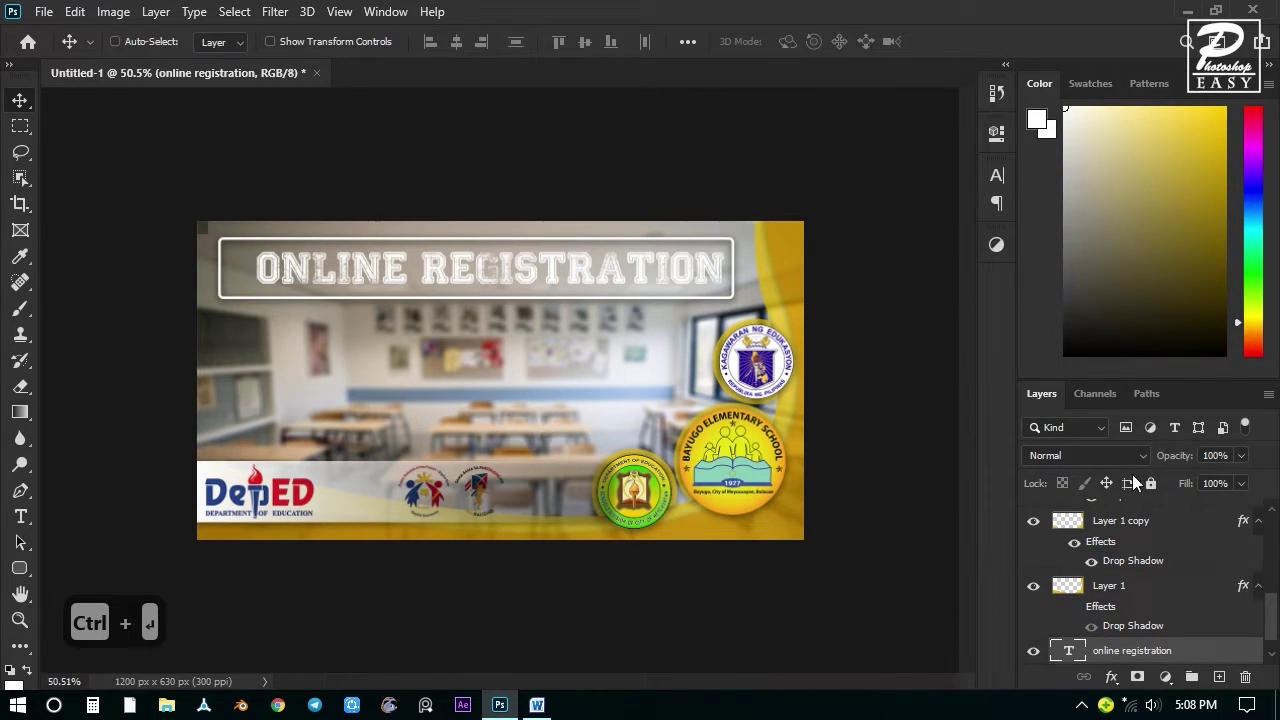
Place the "online registration" layer above Rounded Rectangle 1 in the layer stack and center the text within the frame.
scroll(1158, 620, "up", 3)
scroll(1160, 615, "down", 6)
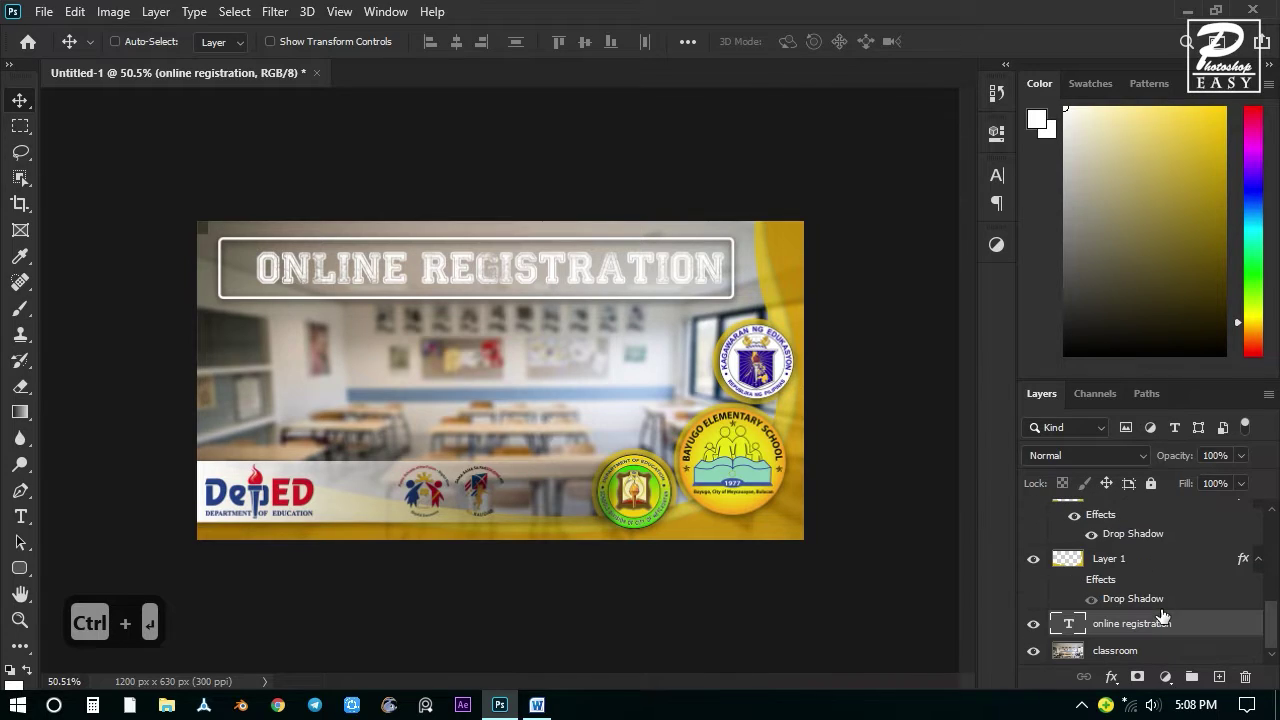
left_click_drag(1164, 636, 1157, 510)
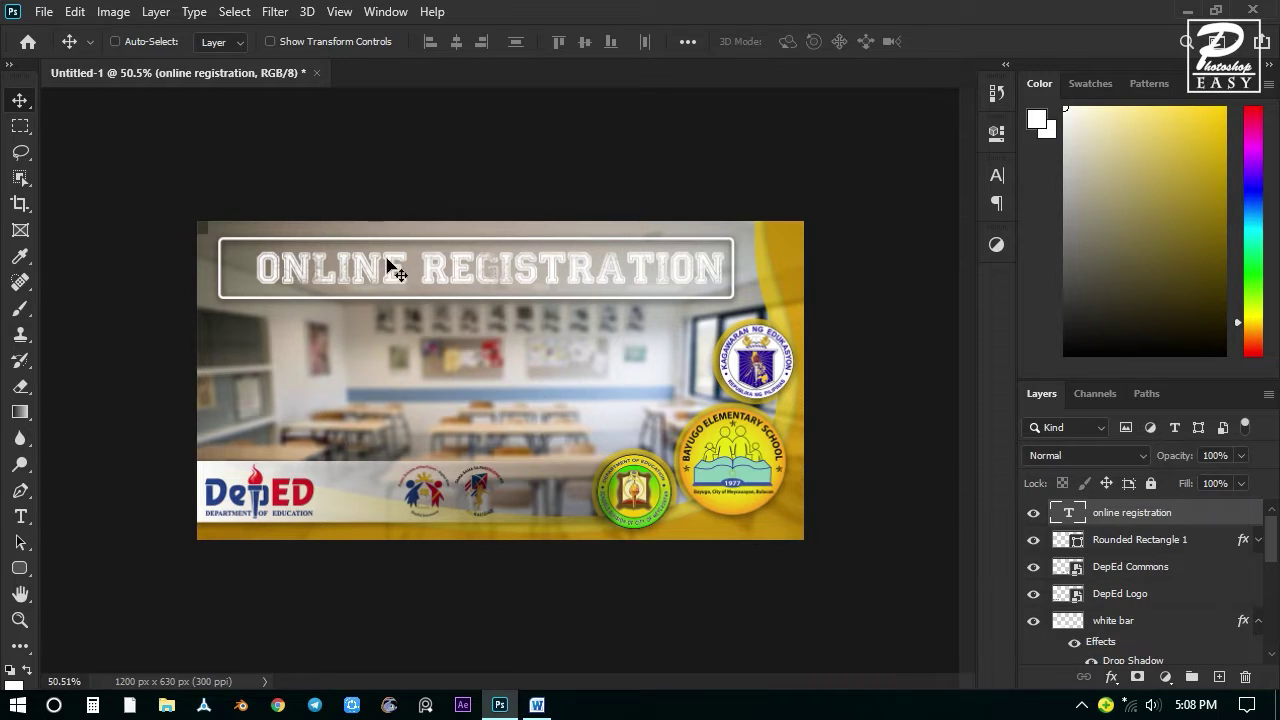
left_click_drag(413, 272, 394, 268)
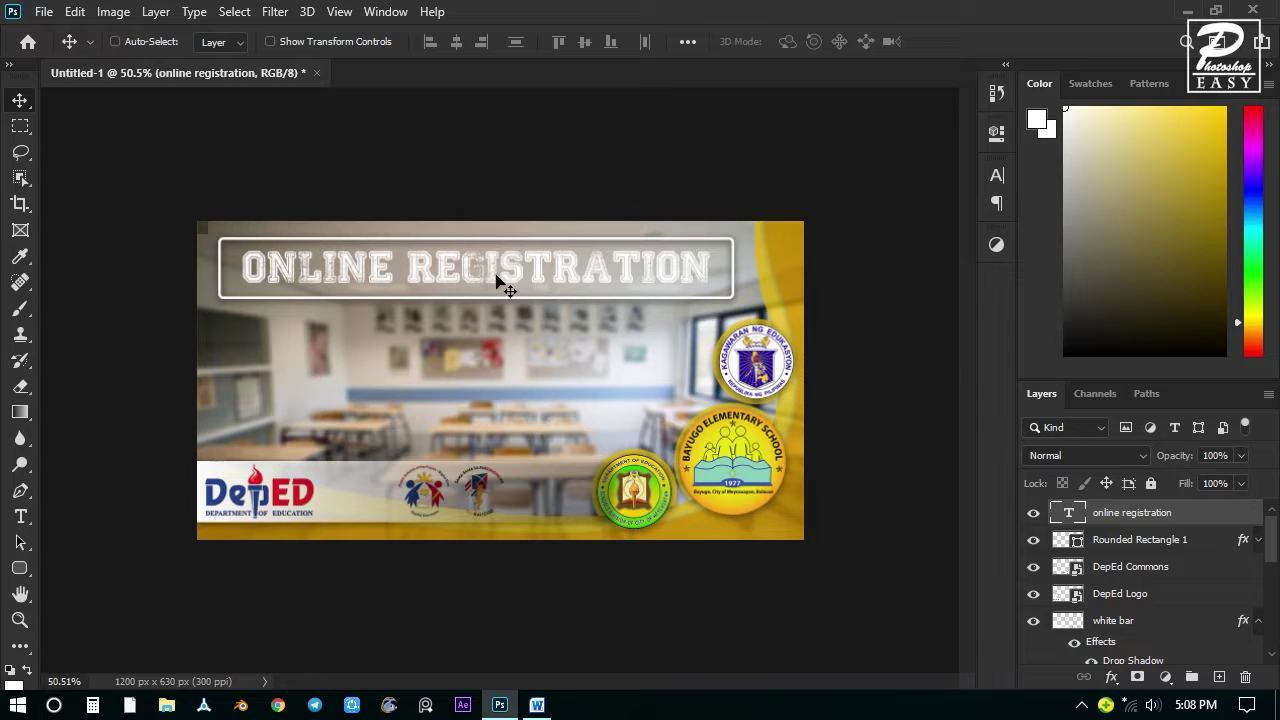
Nudge the ONLINE REGISTRATION text within its frame and add a drop shadow with 35% opacity, 3 px distance, 10% spread and 15 px size.
mouse_move(497, 280)
left_mouse_down()
mouse_move(476, 278)
mouse_move(487, 284)
left_mouse_up()
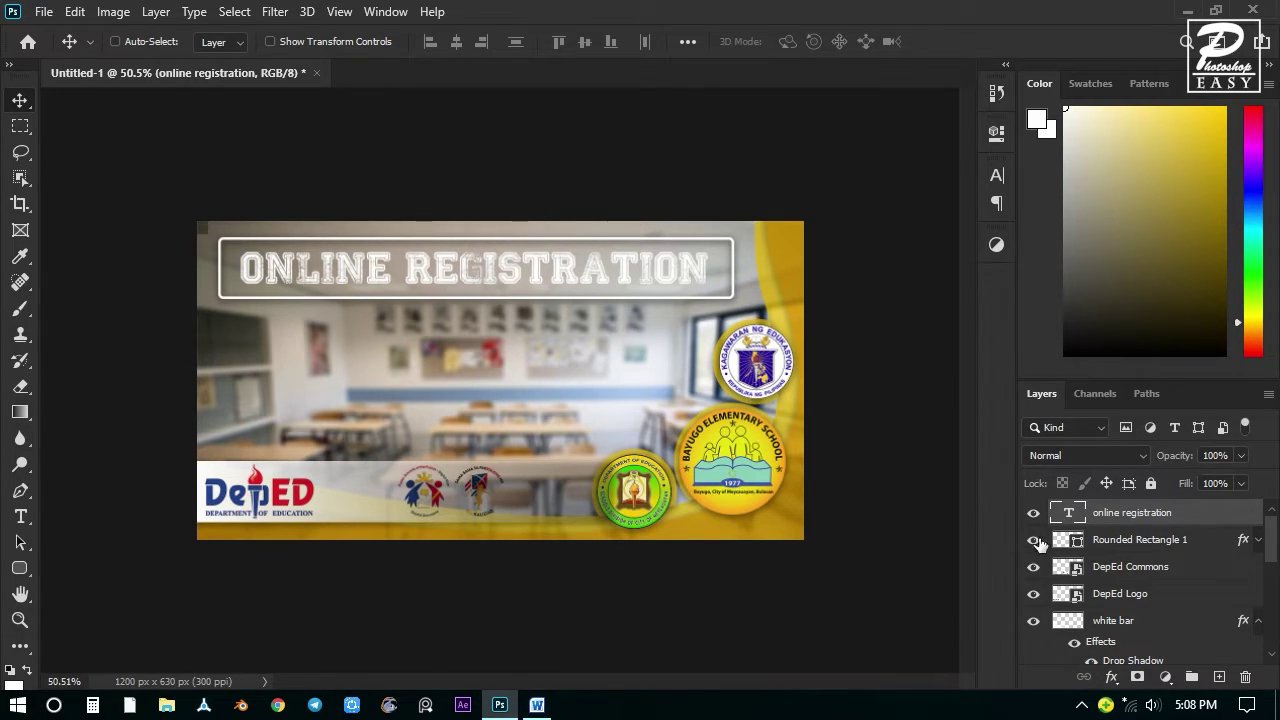
right_click(1115, 522)
left_click(945, 35)
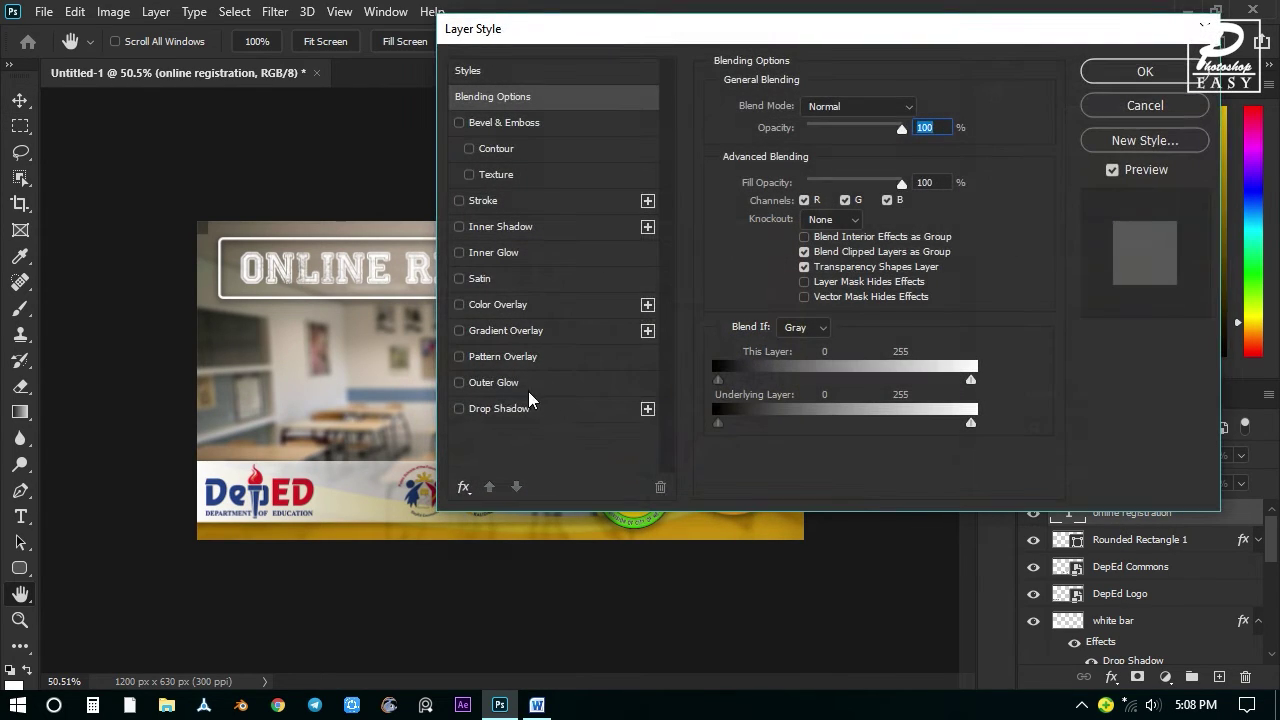
left_click(513, 412)
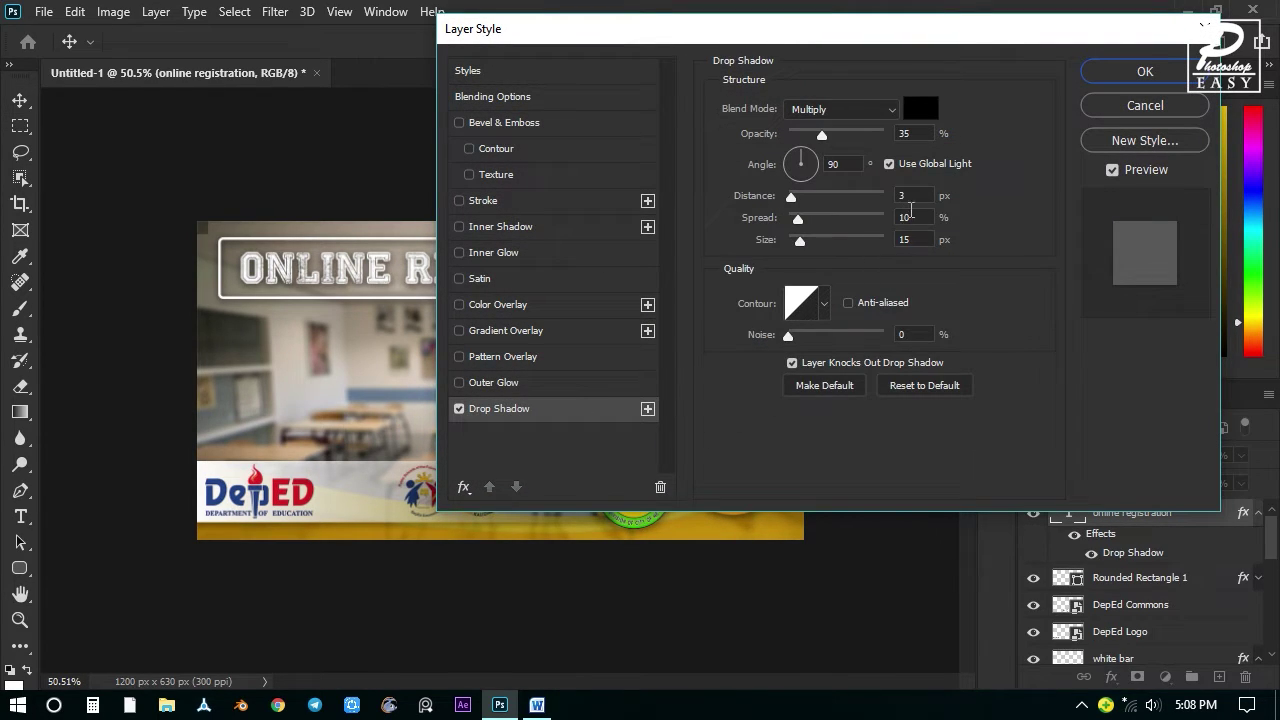
left_click(1110, 75)
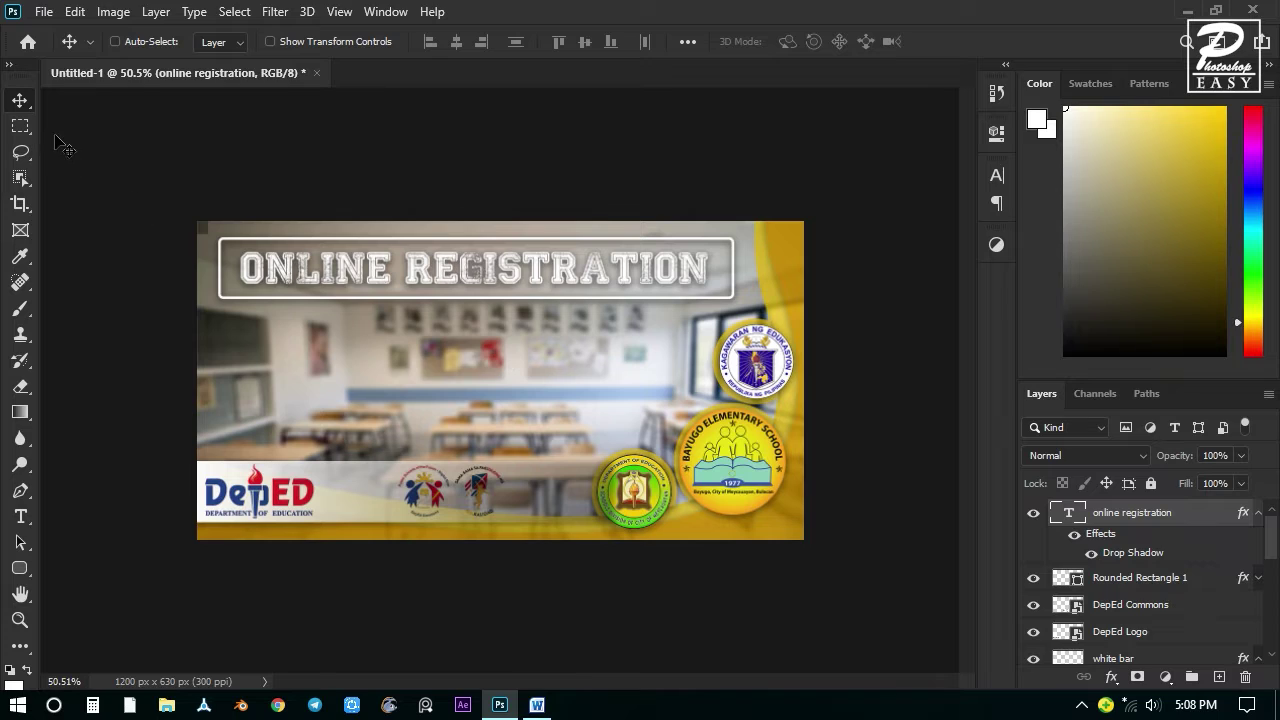
scroll(408, 305, "up", 5)
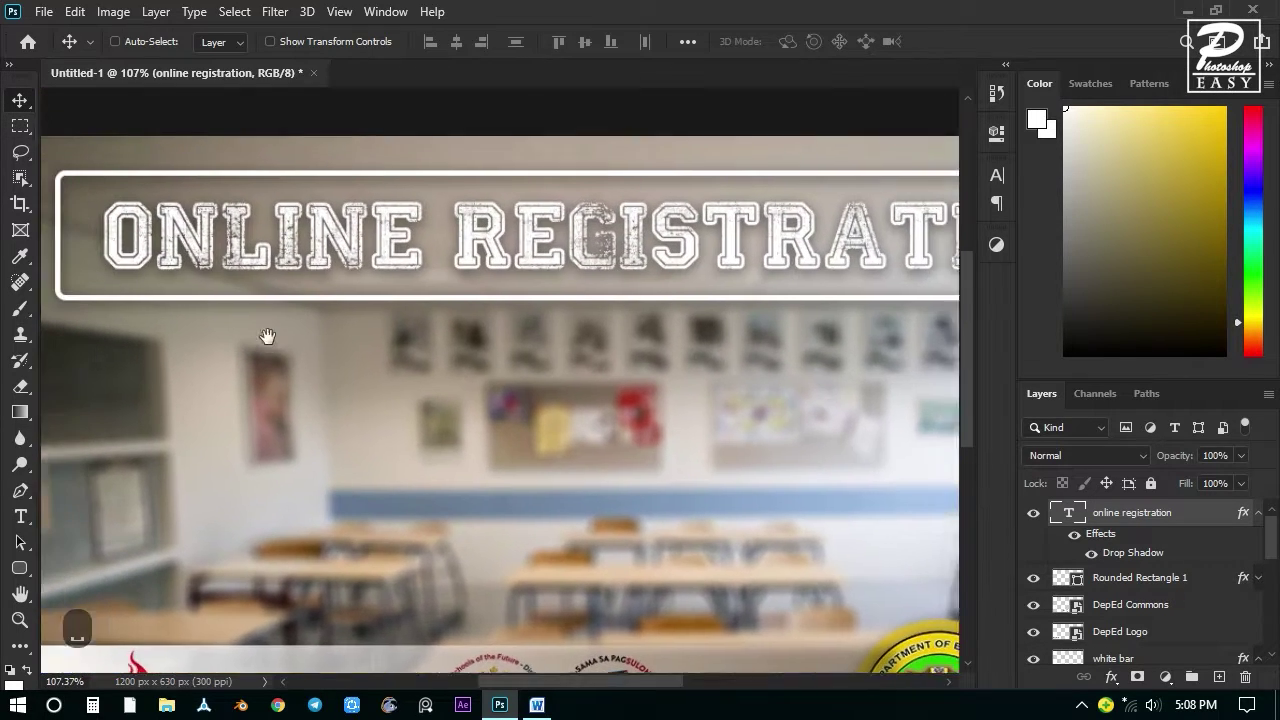
scroll(405, 375, "down", 3)
scroll(524, 268, "up", 2)
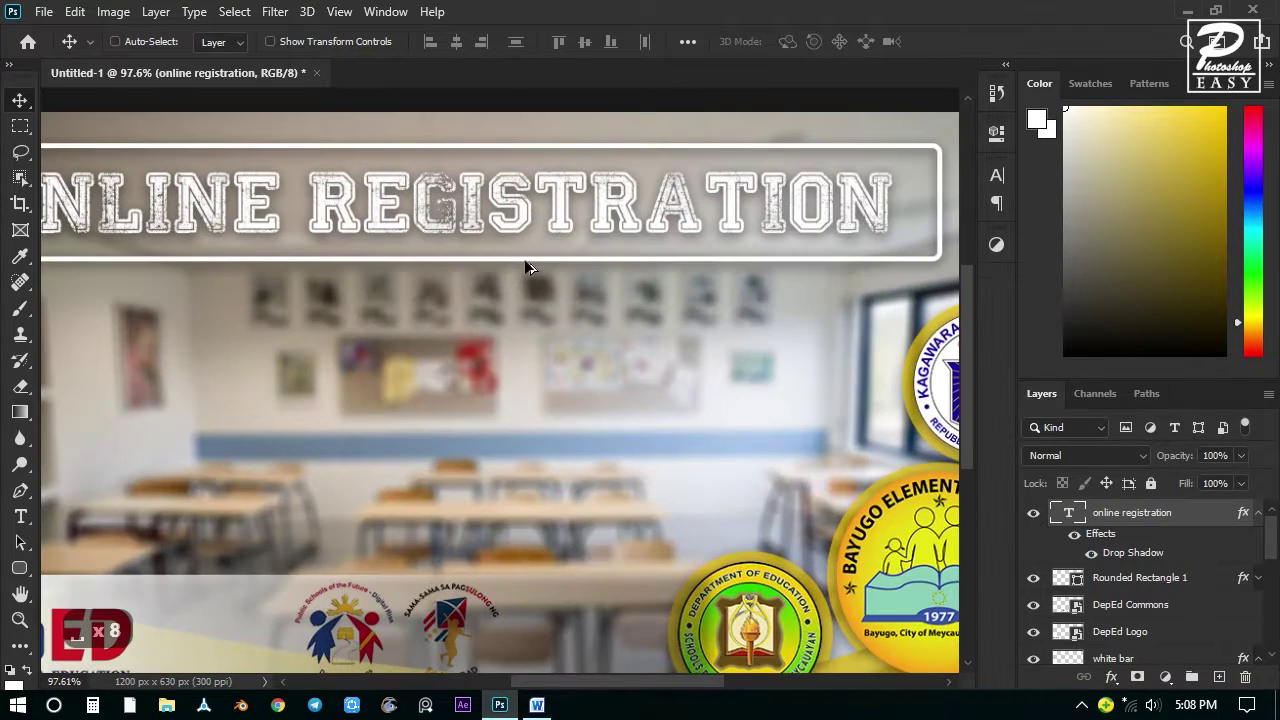
scroll(530, 285, "down", 3)
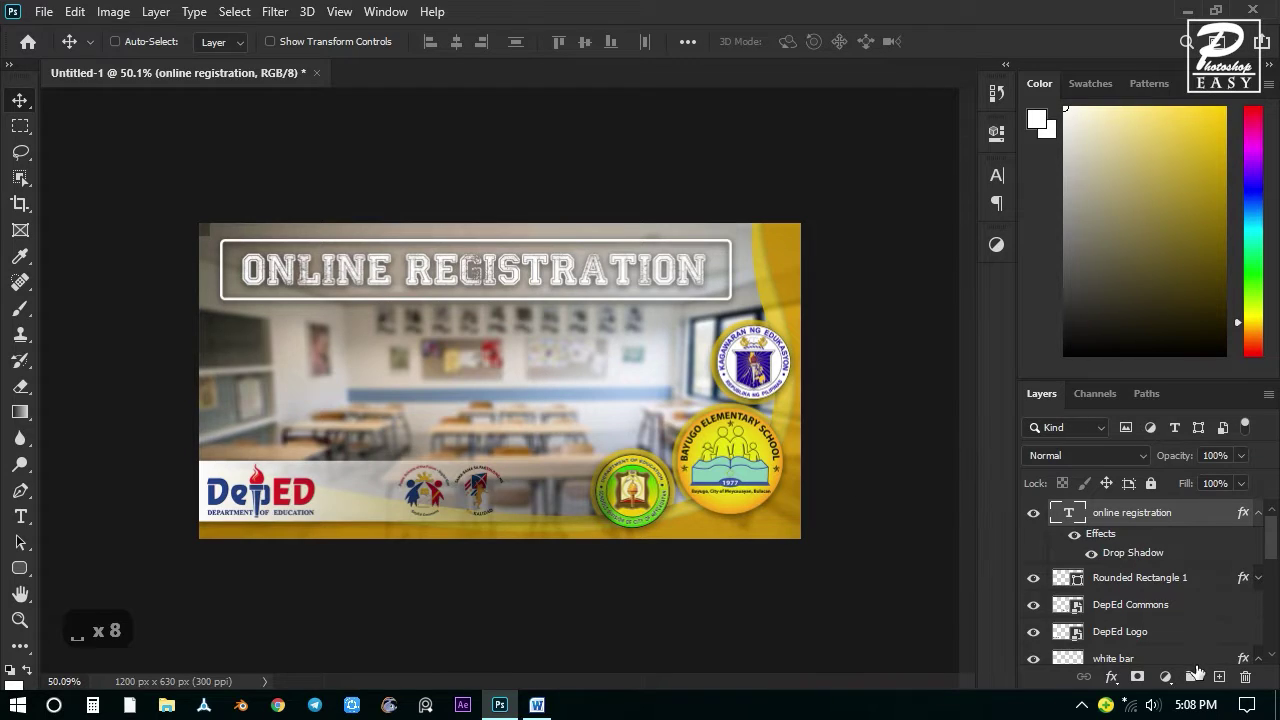
Choose the Line tool and delete the unneeded empty layer added above the online registration text layer.
left_click(1217, 678)
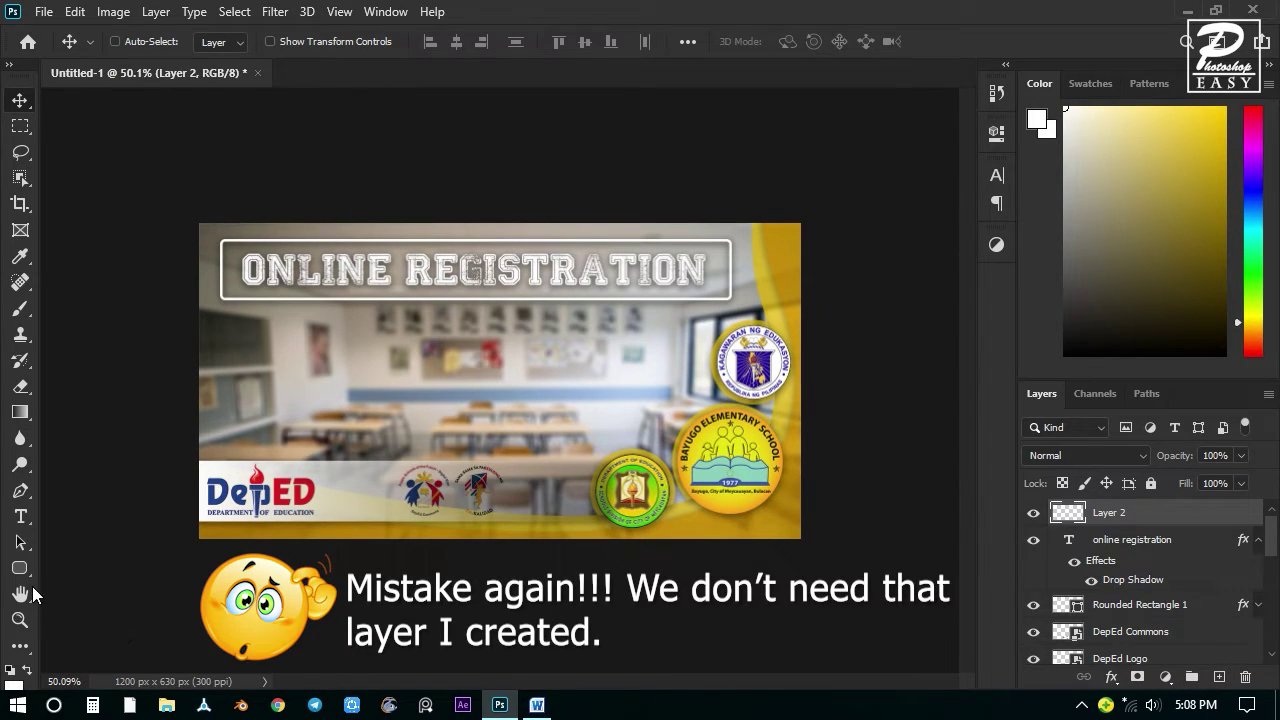
left_click(26, 573)
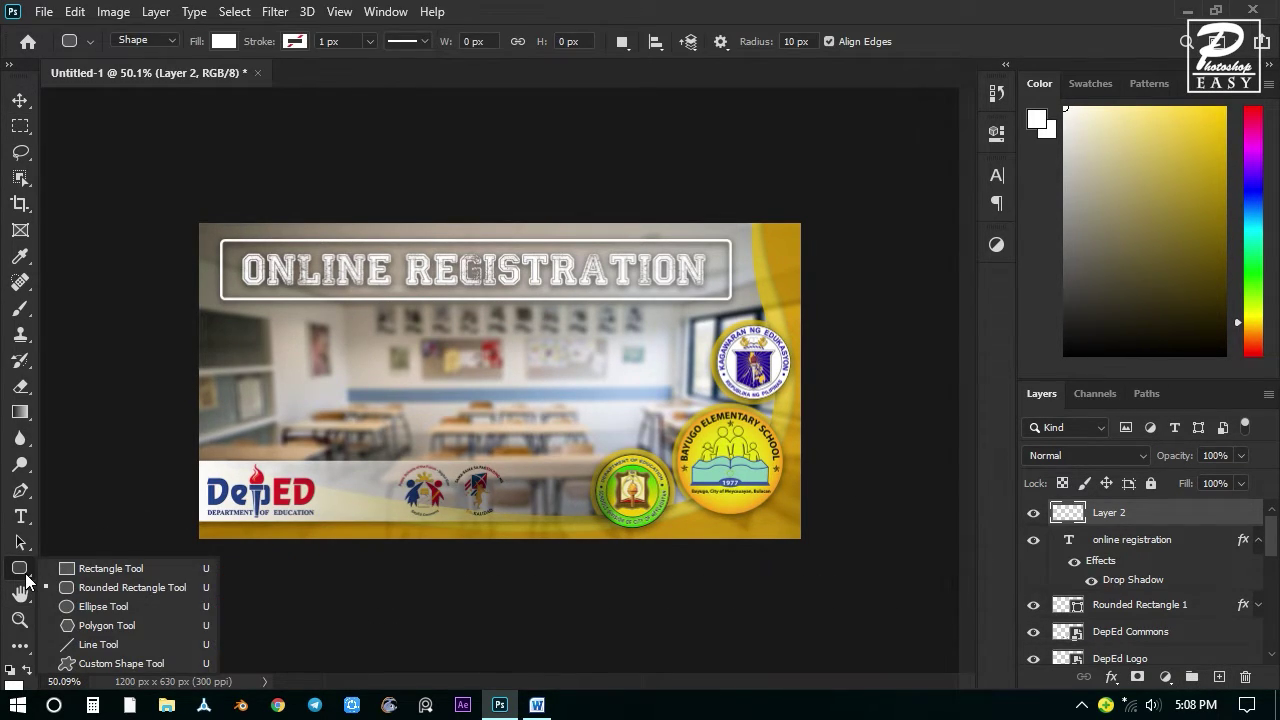
left_click(114, 641)
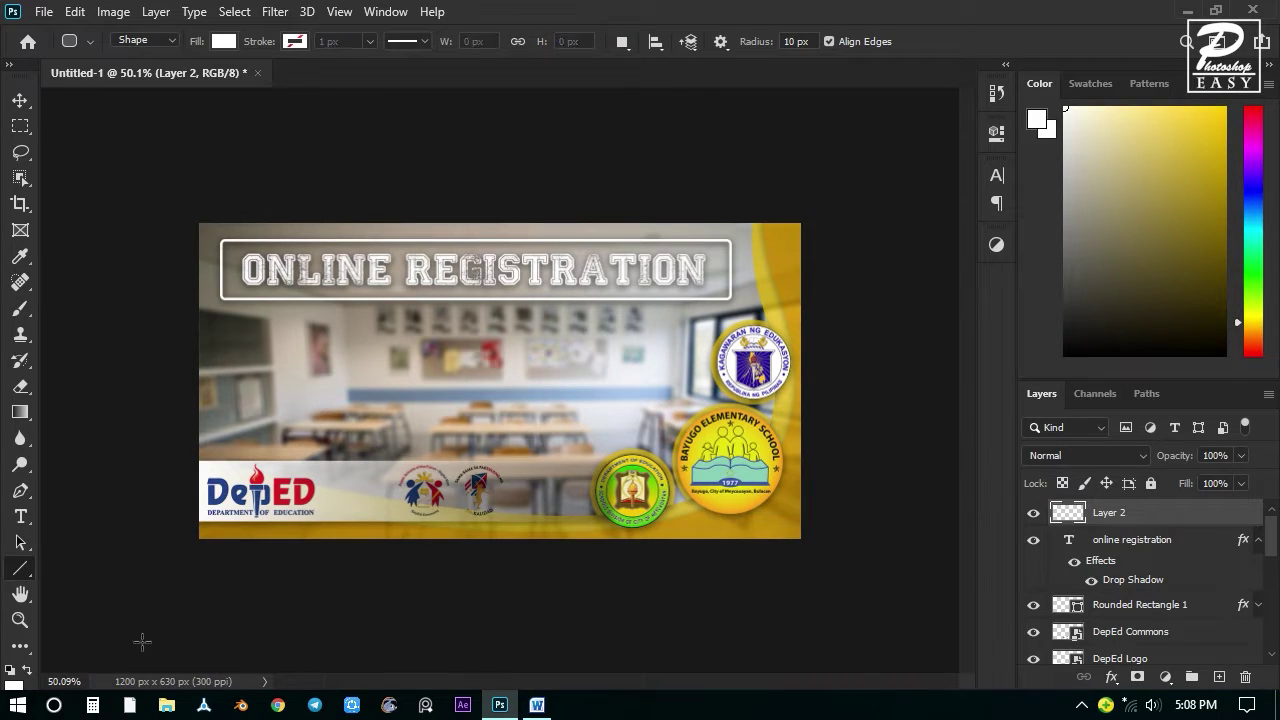
left_click(1122, 540)
left_click(1129, 517)
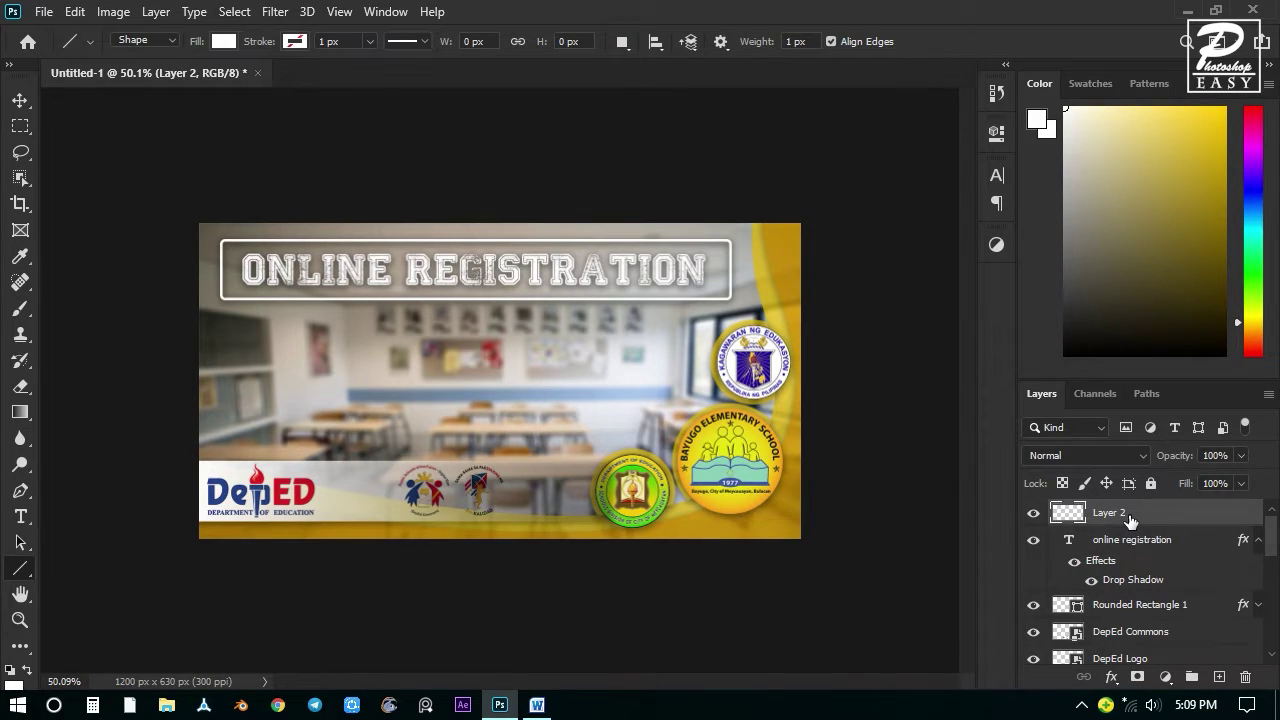
left_click_drag(1129, 520, 1247, 678)
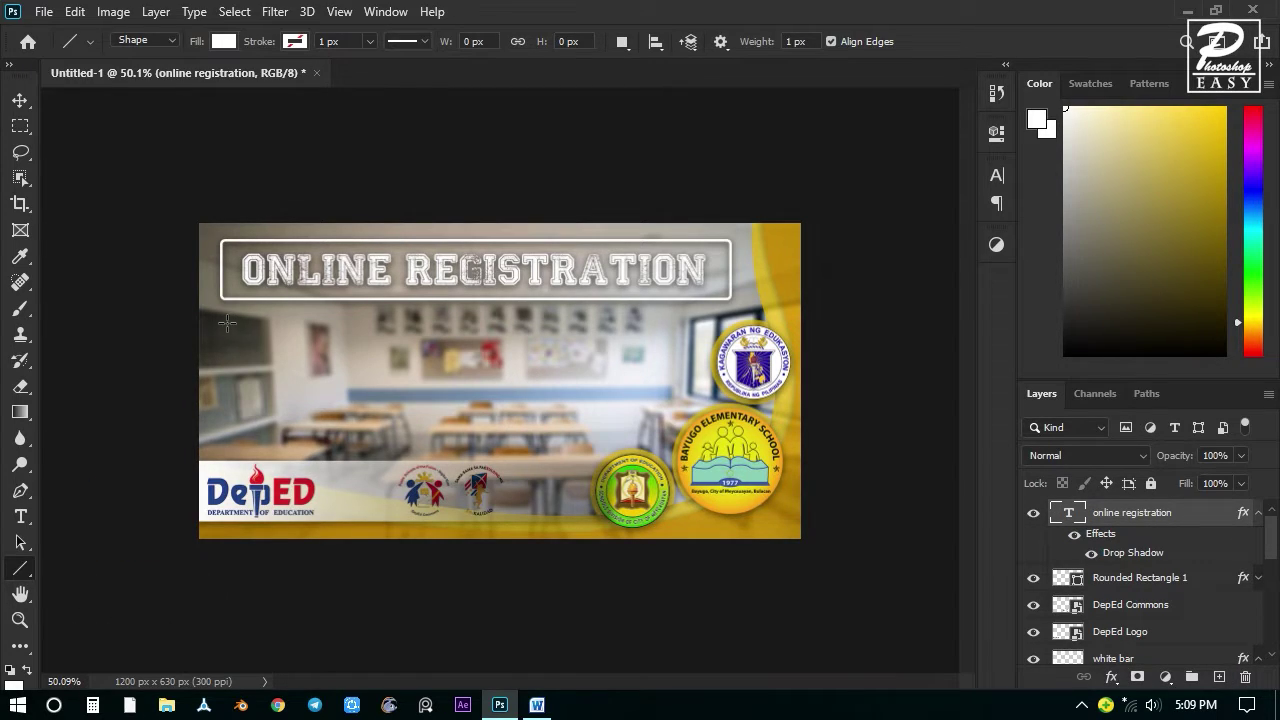
Draw a white vertical line, 1 px wide and about 246 px tall, below the left end of the title frame.
left_click_drag(222, 318, 222, 441)
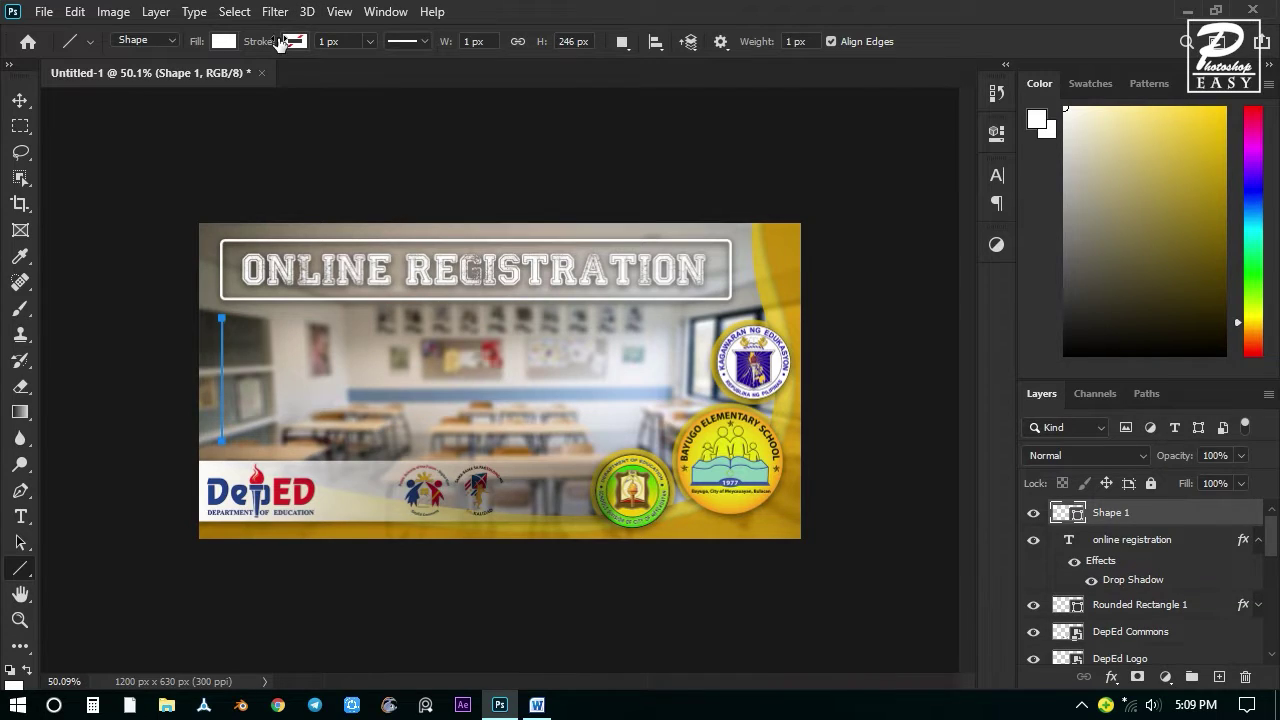
left_click(294, 42)
left_click(224, 42)
left_click(602, 4)
key("ctrl+t")
scroll(240, 413, "up", 7)
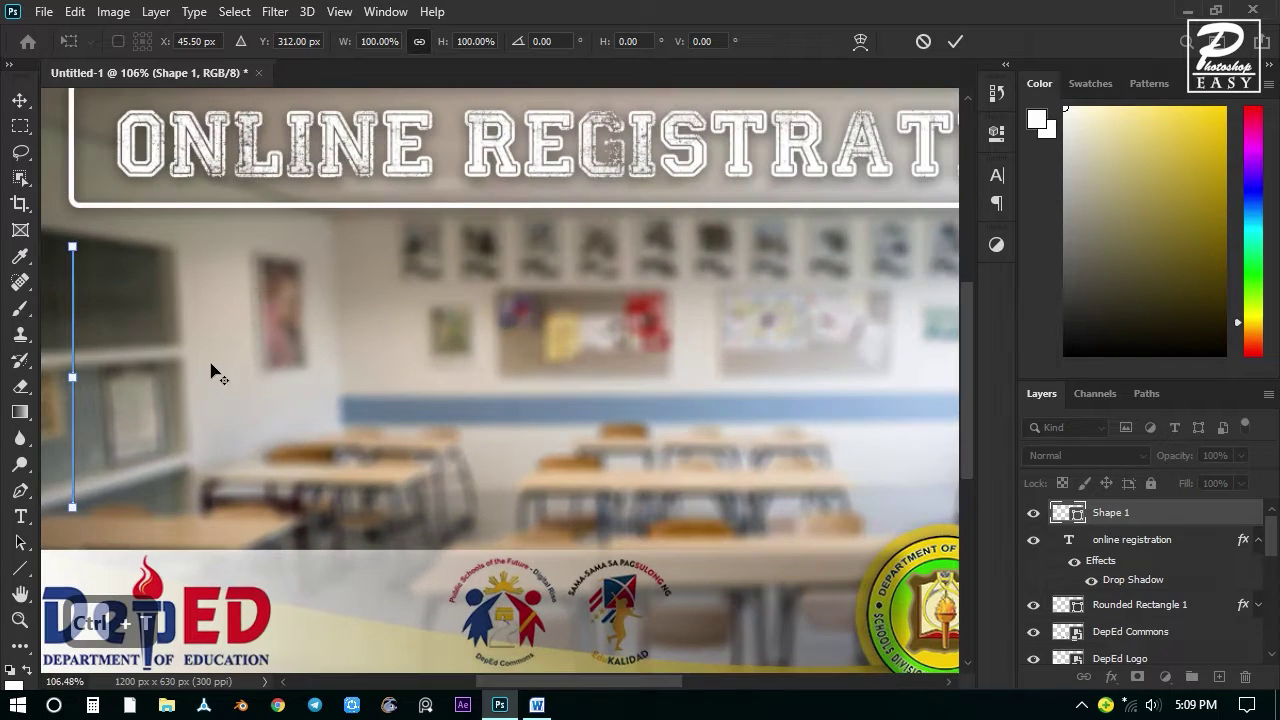
left_click_drag(182, 373, 337, 392)
left_click_drag(231, 397, 246, 397)
scroll(271, 402, "down", 3)
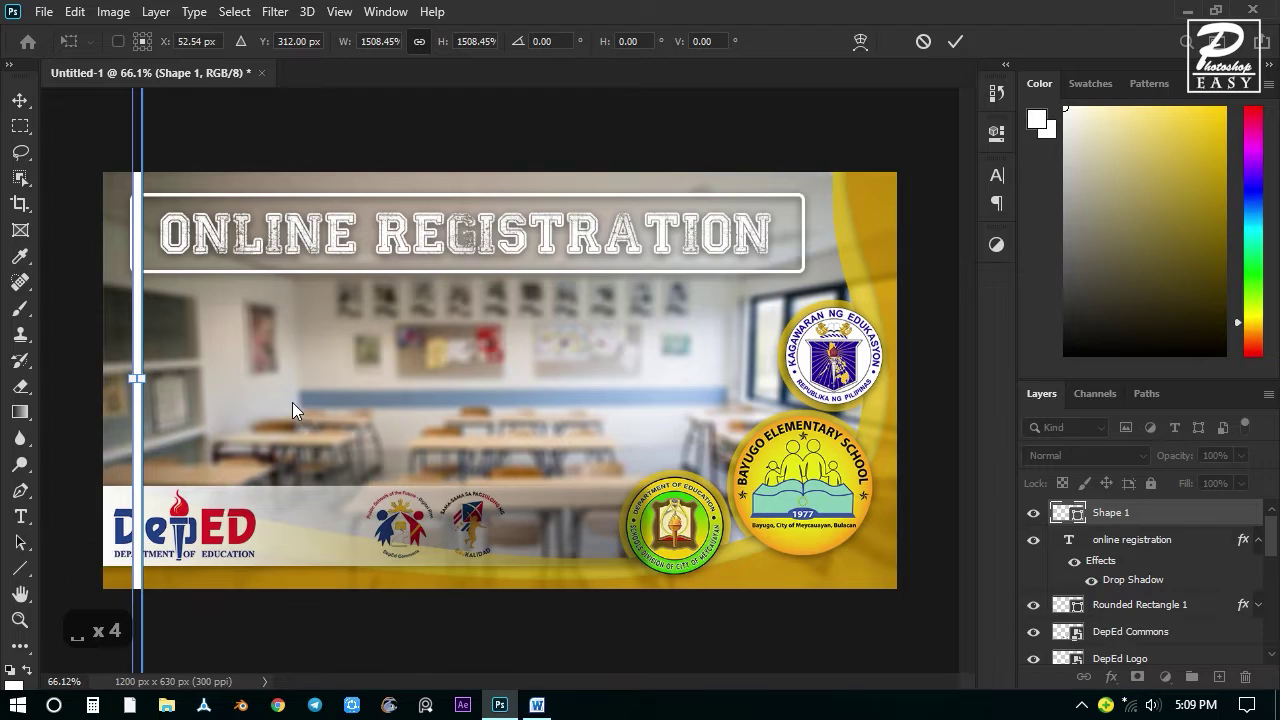
key("ctrl+z")
key("Escape")
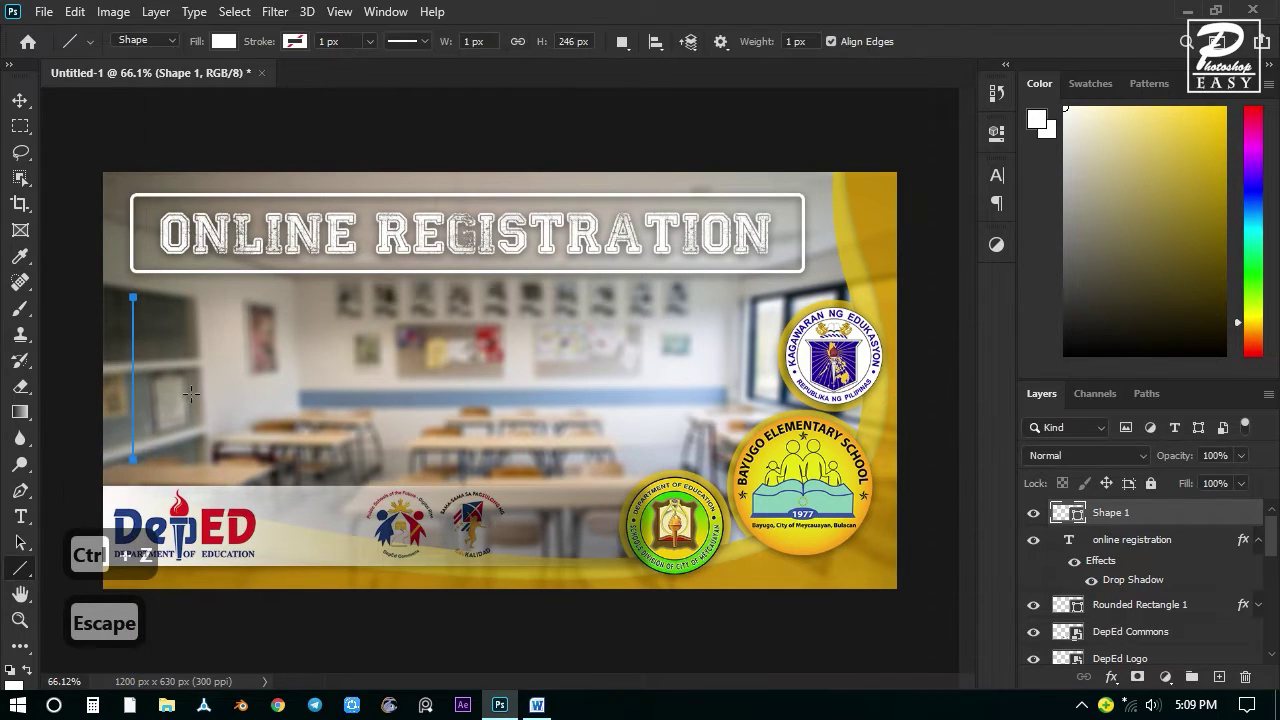
Widen the vertical line slightly without changing its height, accepting its conversion to a regular path.
key("ctrl+t")
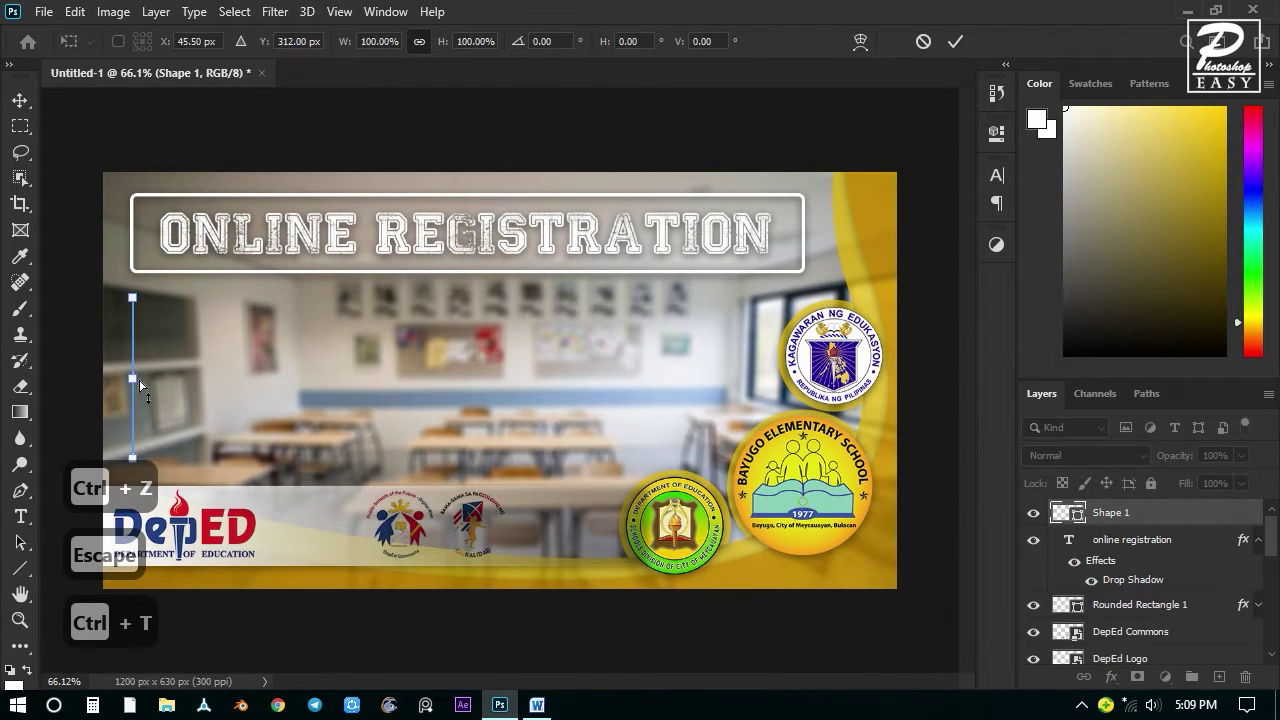
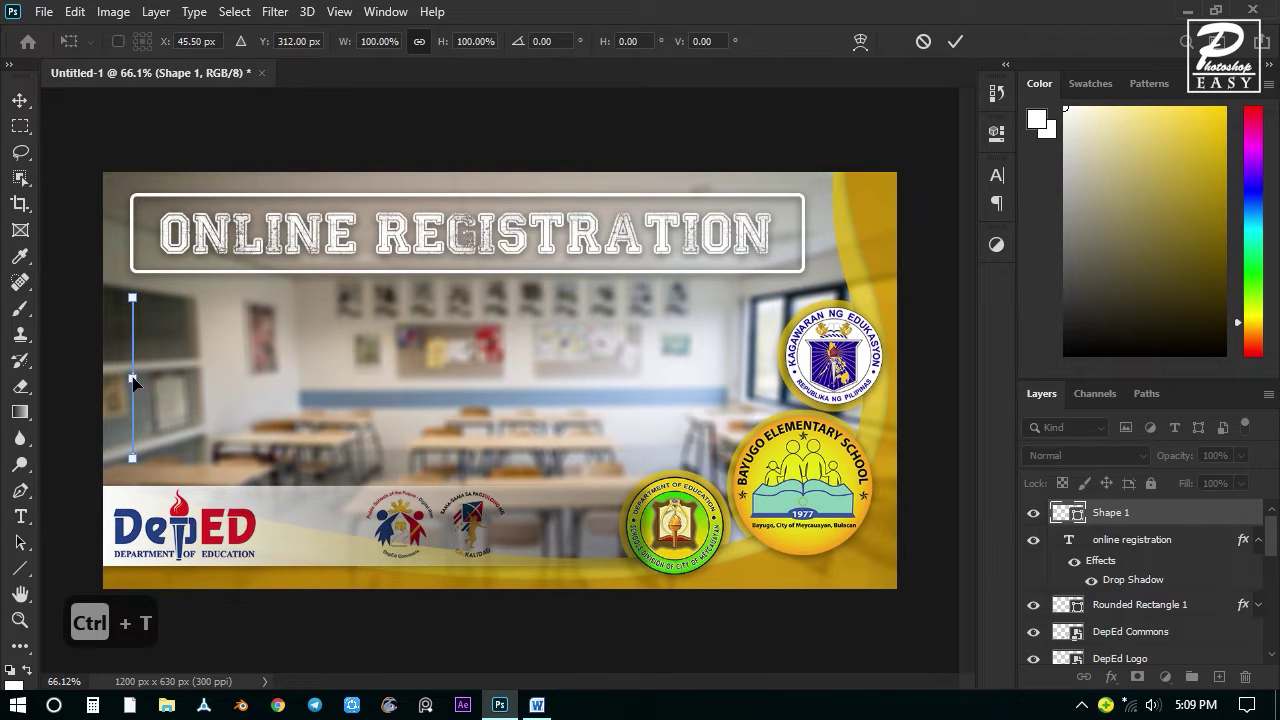
key("ctrl+t")
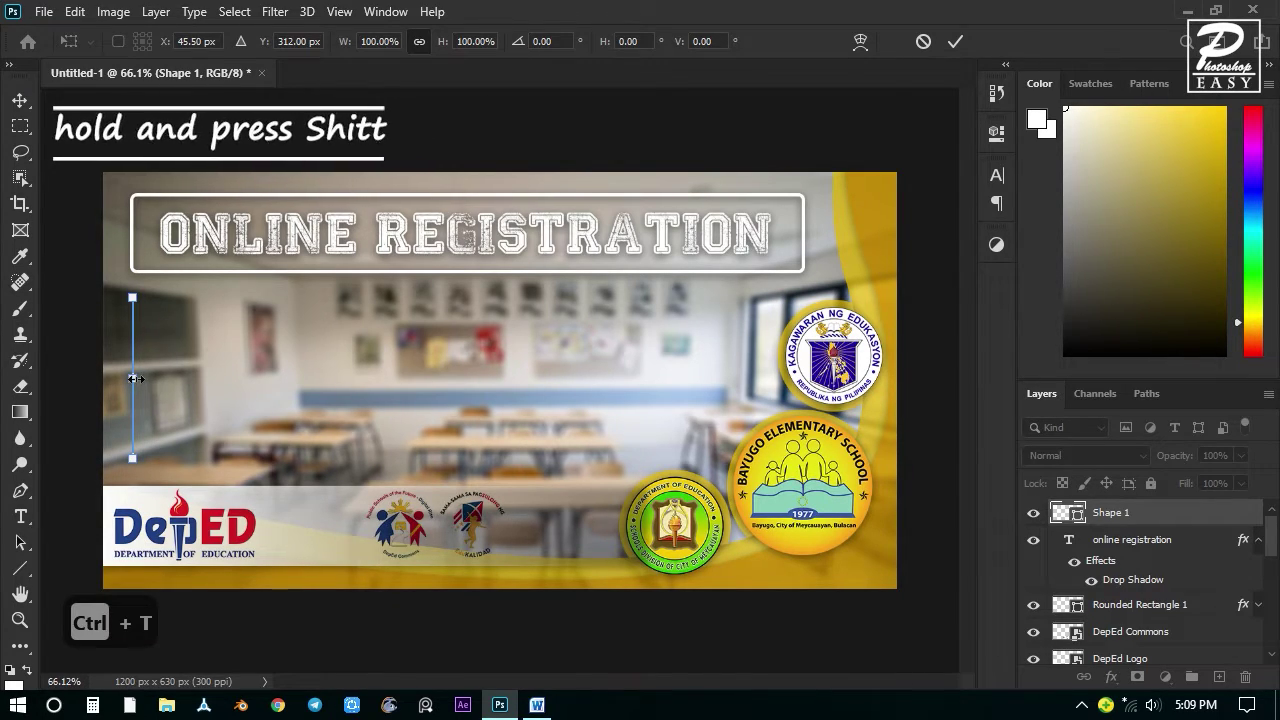
left_click_drag(135, 378, 141, 382)
left_click(20, 100)
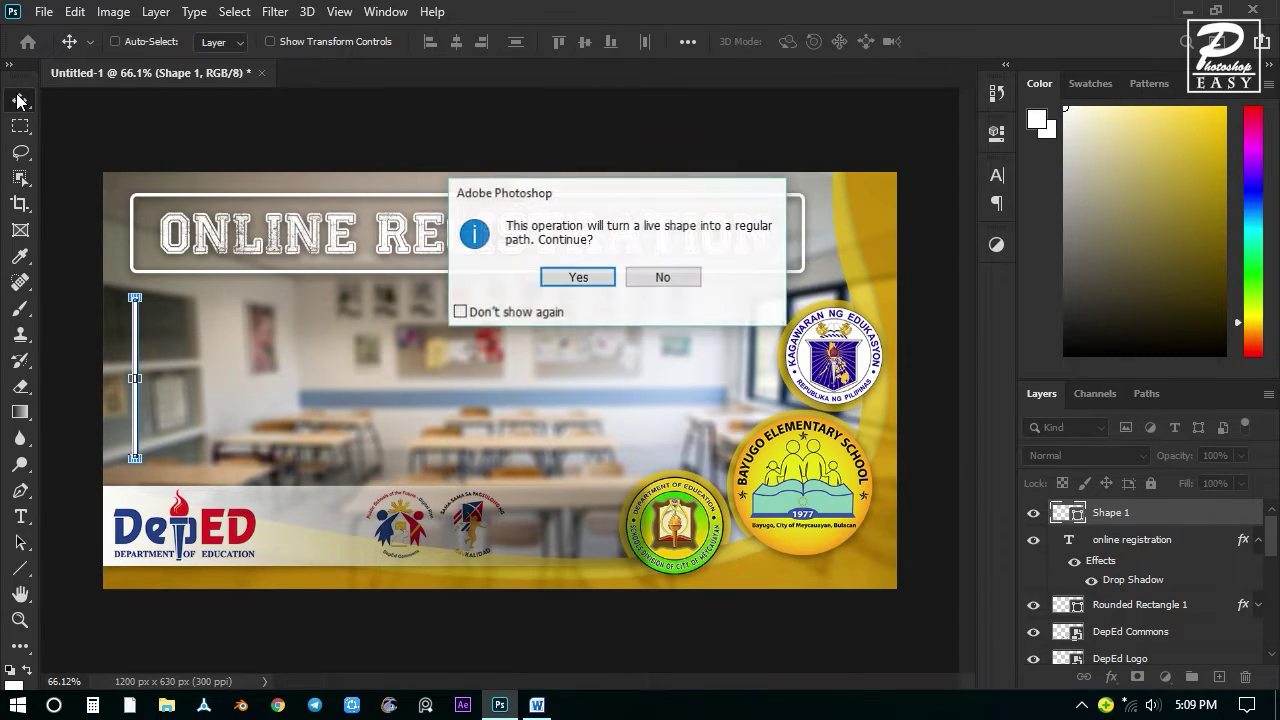
left_click(578, 278)
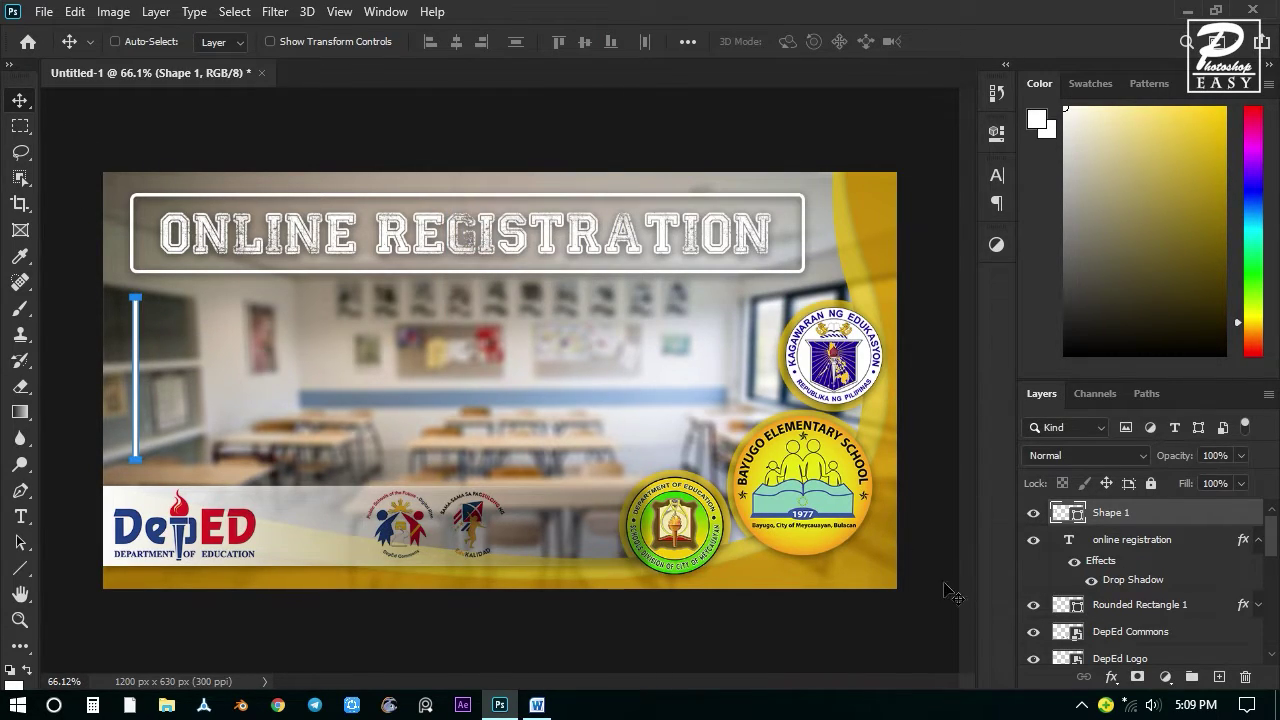
scroll(290, 390, "down", 2)
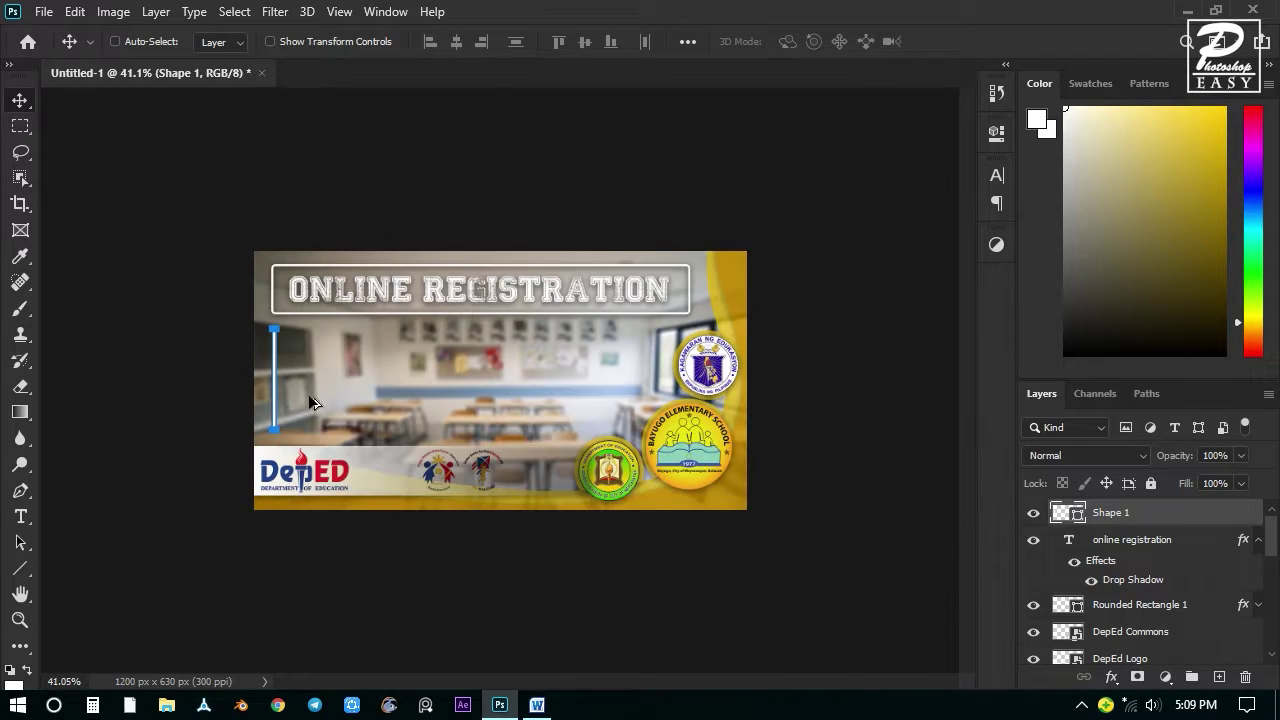
scroll(311, 400, "up", 6)
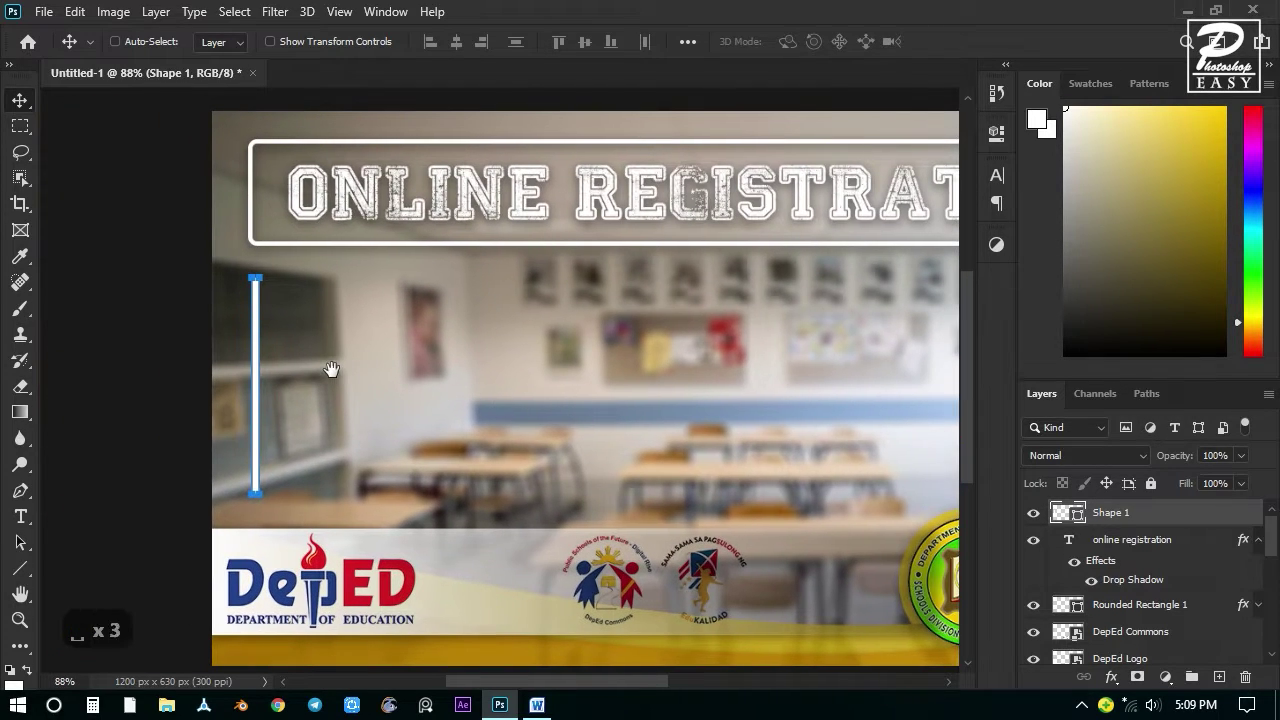
scroll(284, 387, "up", 1)
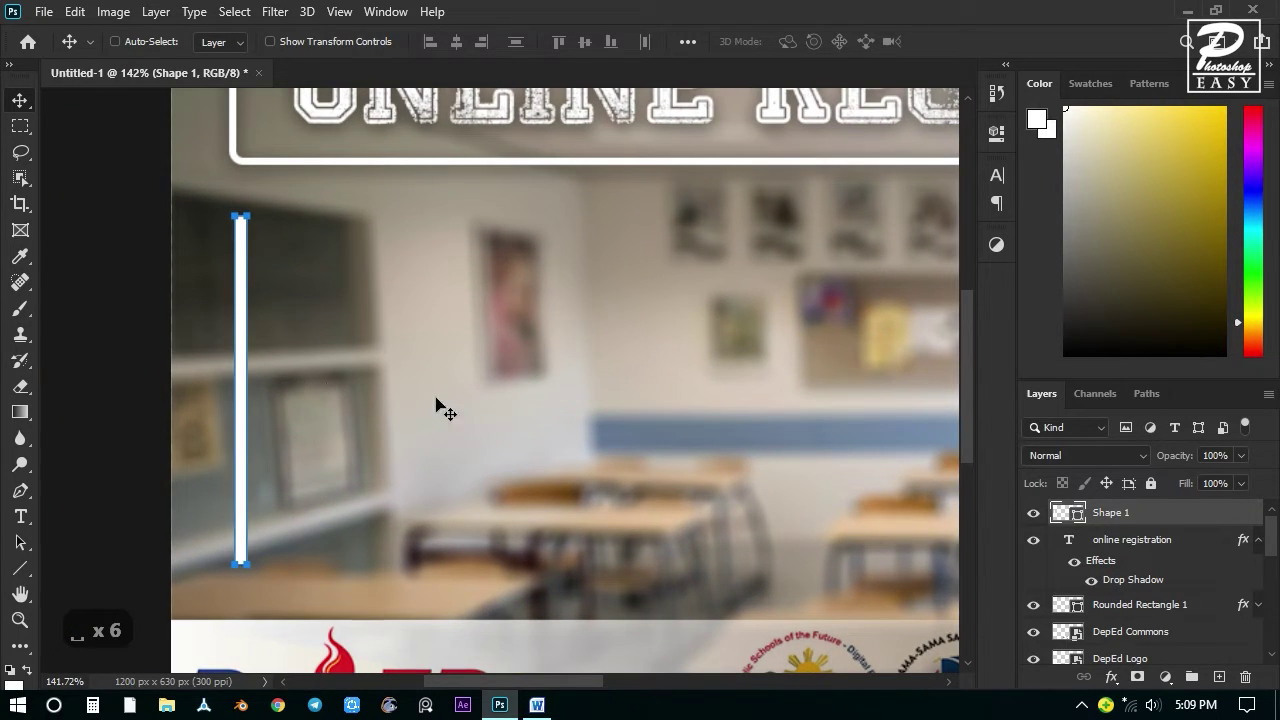
left_click(1120, 543)
left_click(1119, 518)
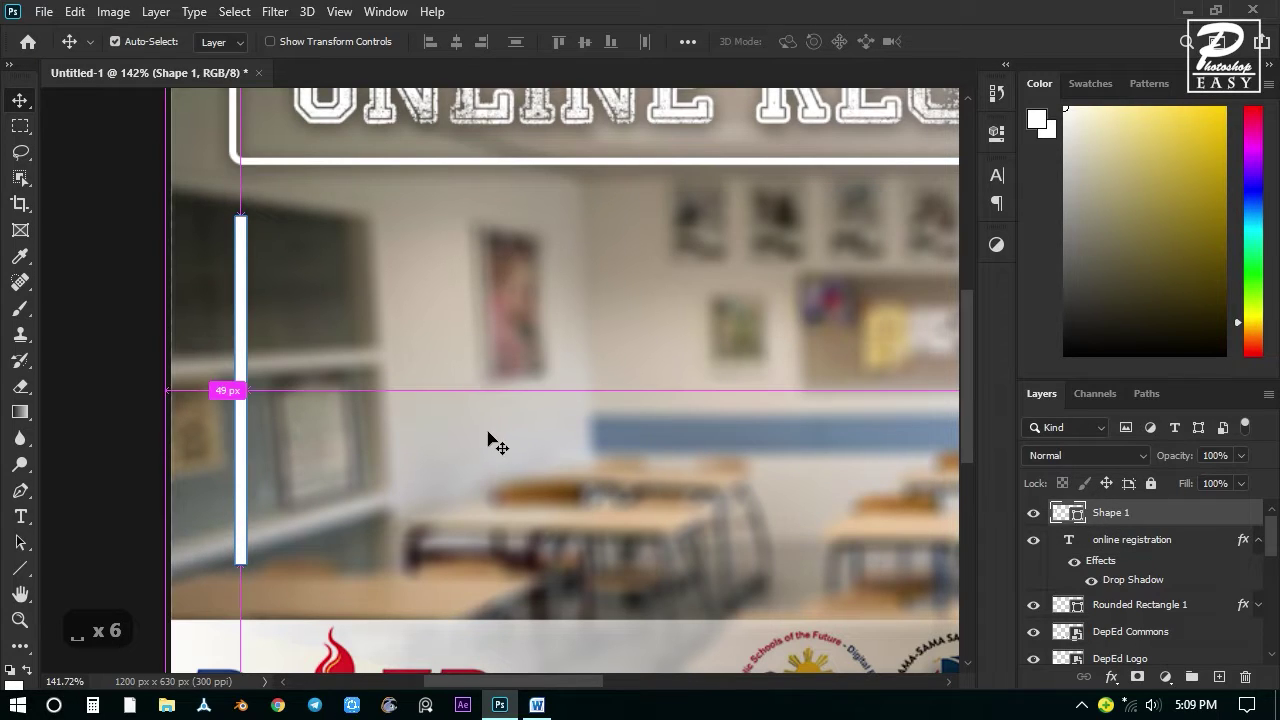
key("ctrl")
right_click(1121, 513)
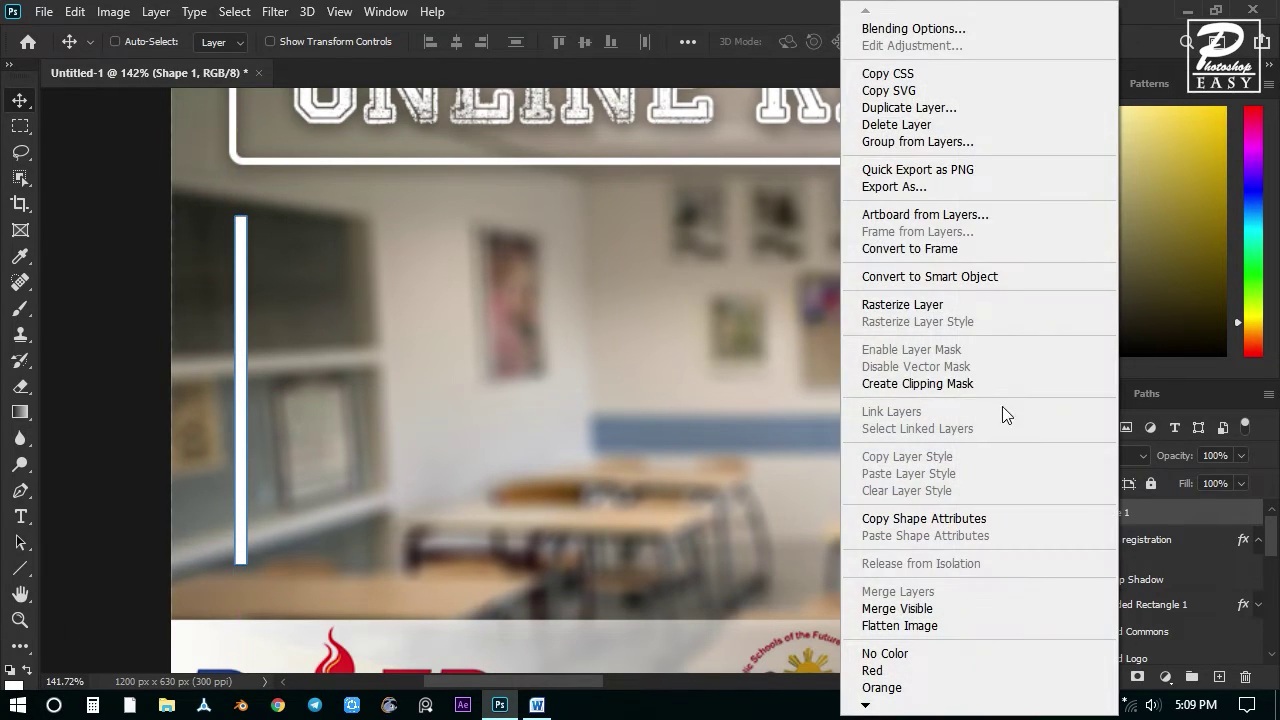
left_click(940, 112)
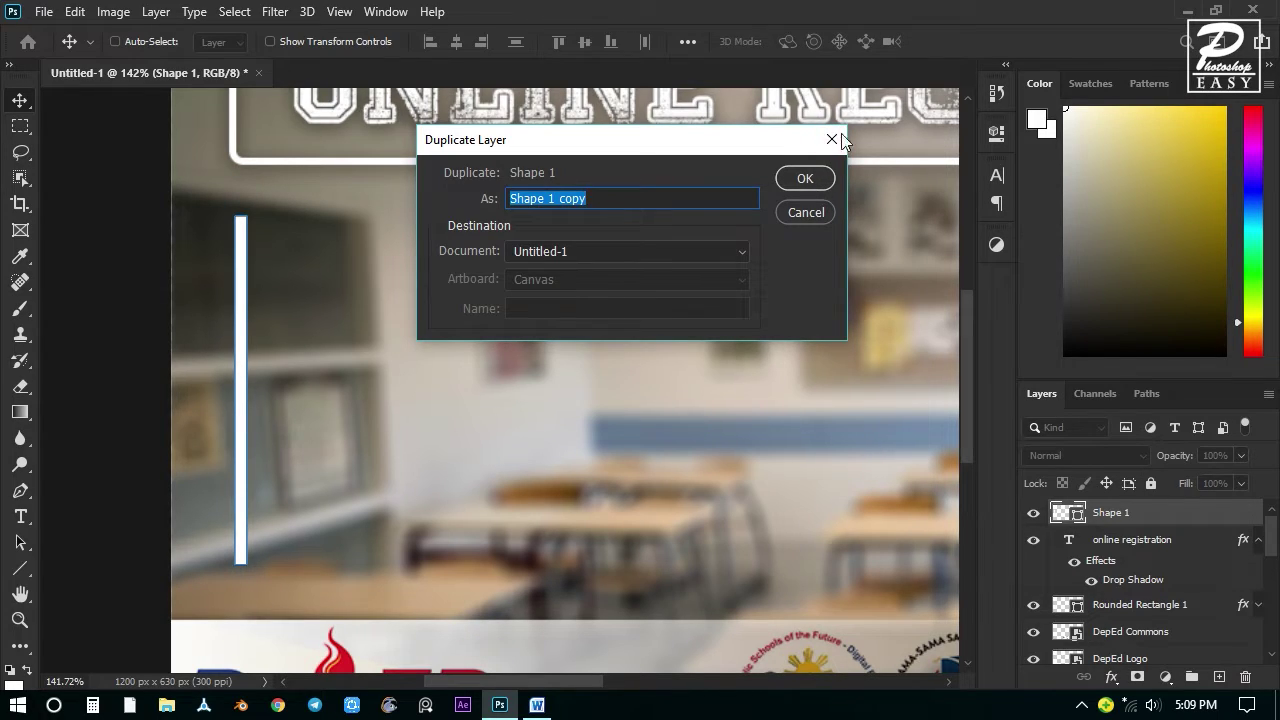
left_click(831, 139)
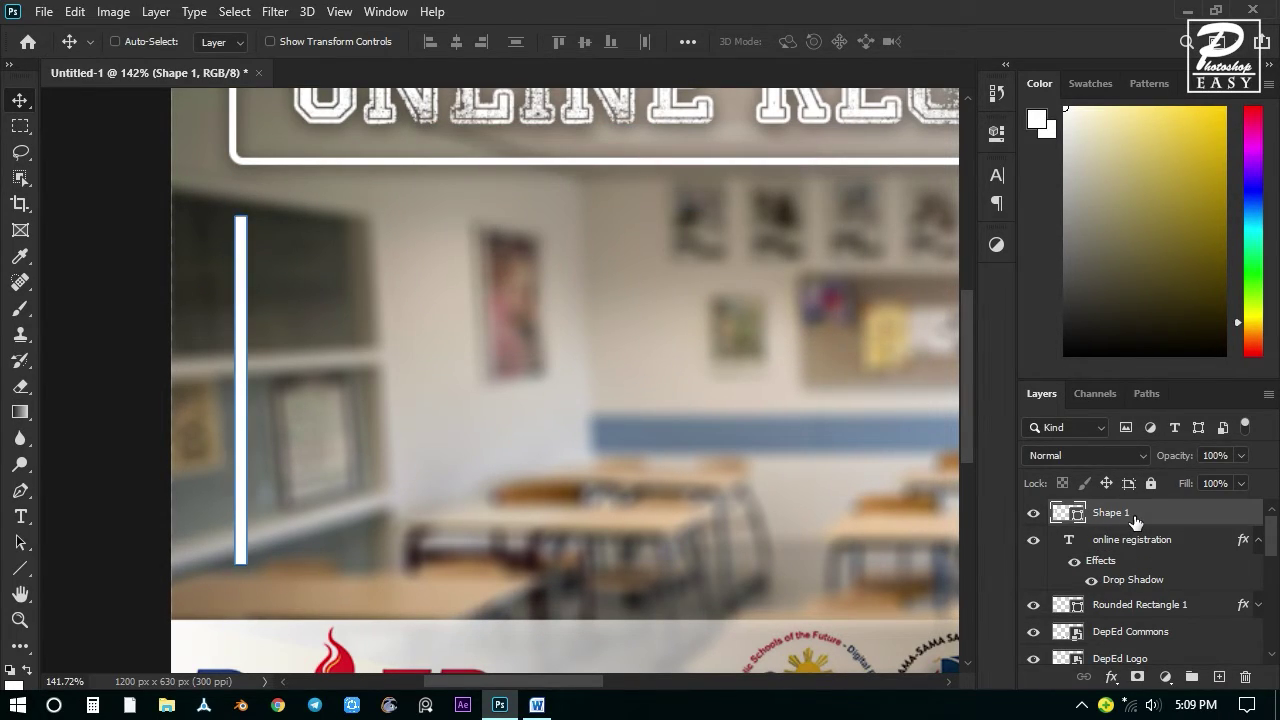
Duplicate the vertical line just to the right of the original and widen the copy to about 182%, keeping its height.
key("ctrl+j")
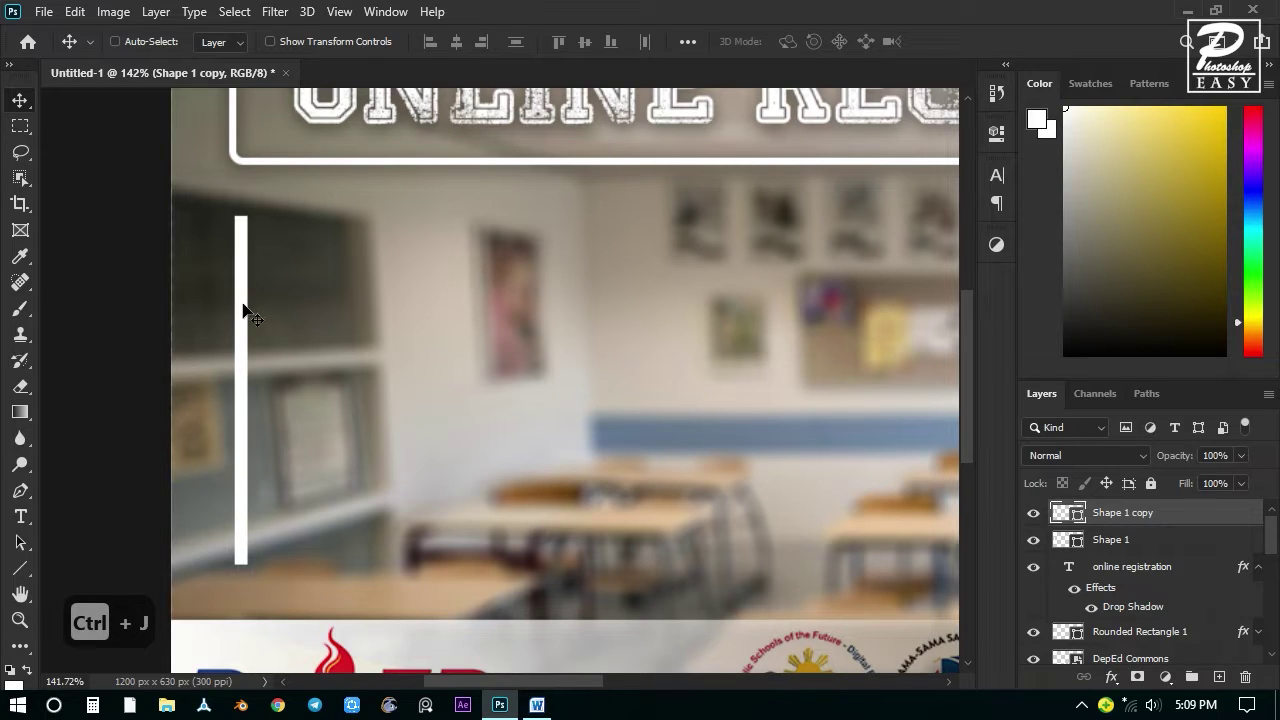
left_click_drag(243, 363, 284, 388)
key("ctrl+t")
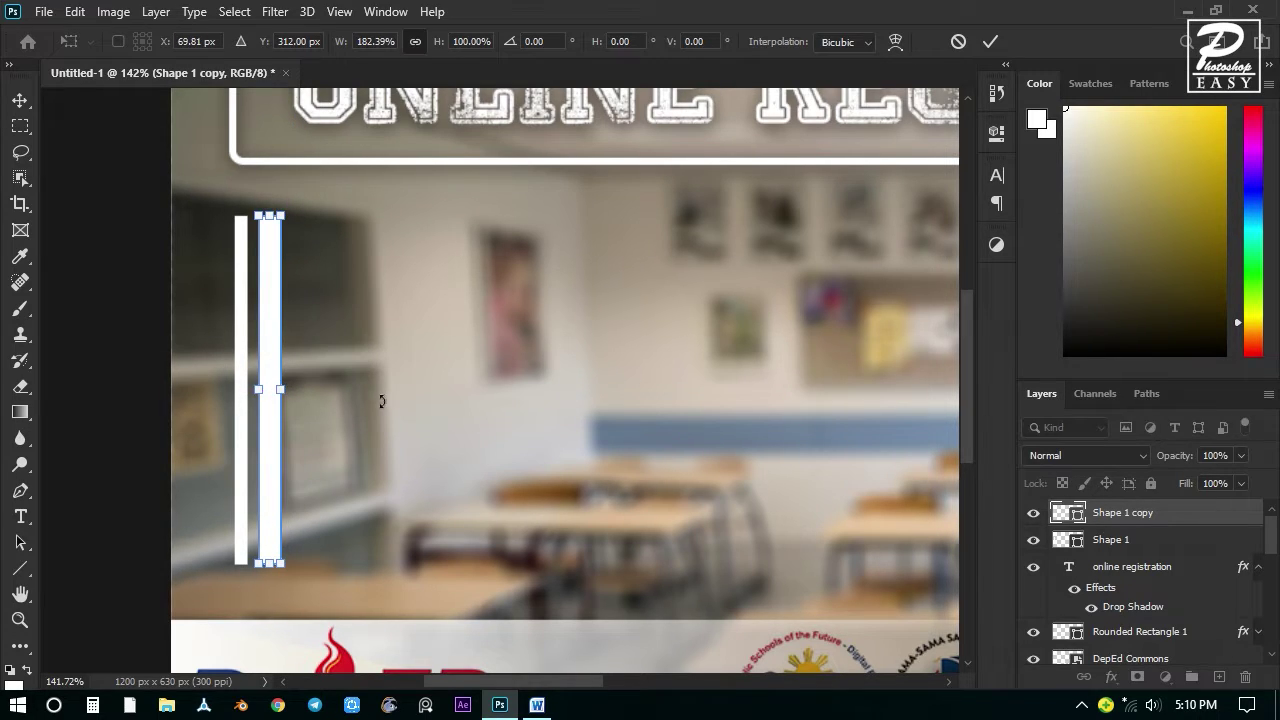
key("Return")
scroll(392, 412, "down", 1)
scroll(396, 418, "down", 10)
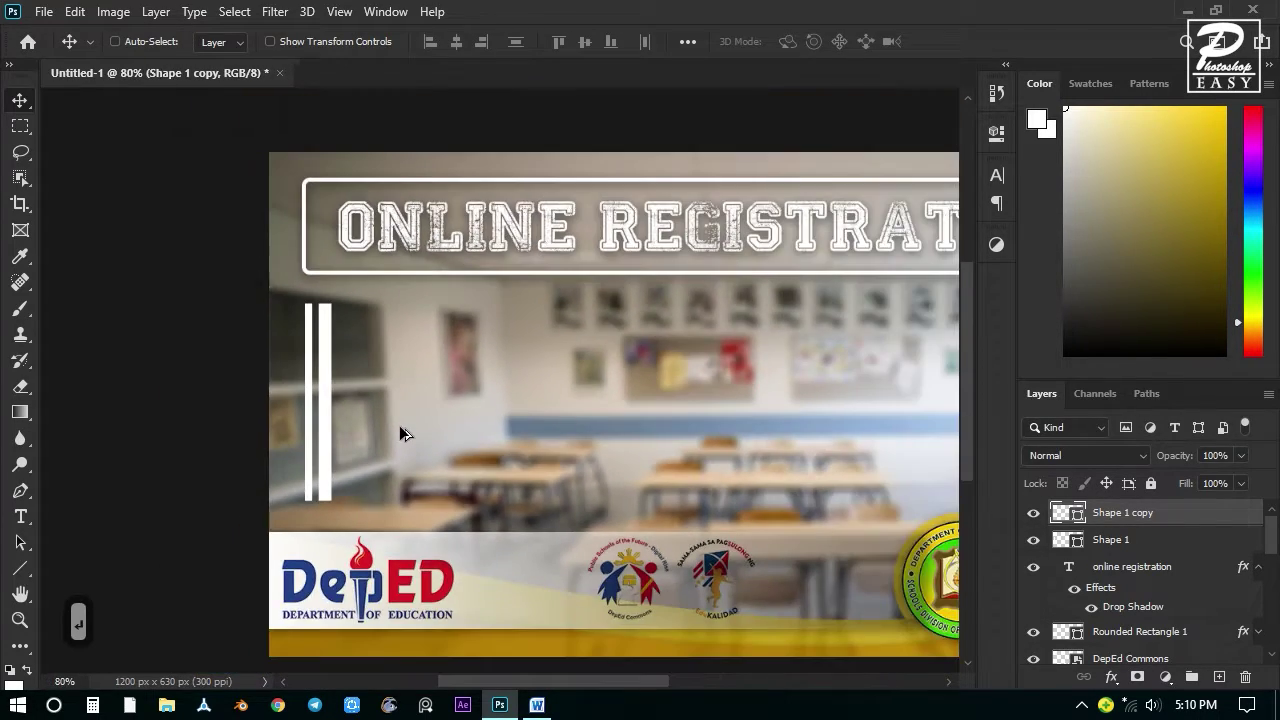
scroll(498, 395, "up", 5)
left_click(1116, 540, "shift")
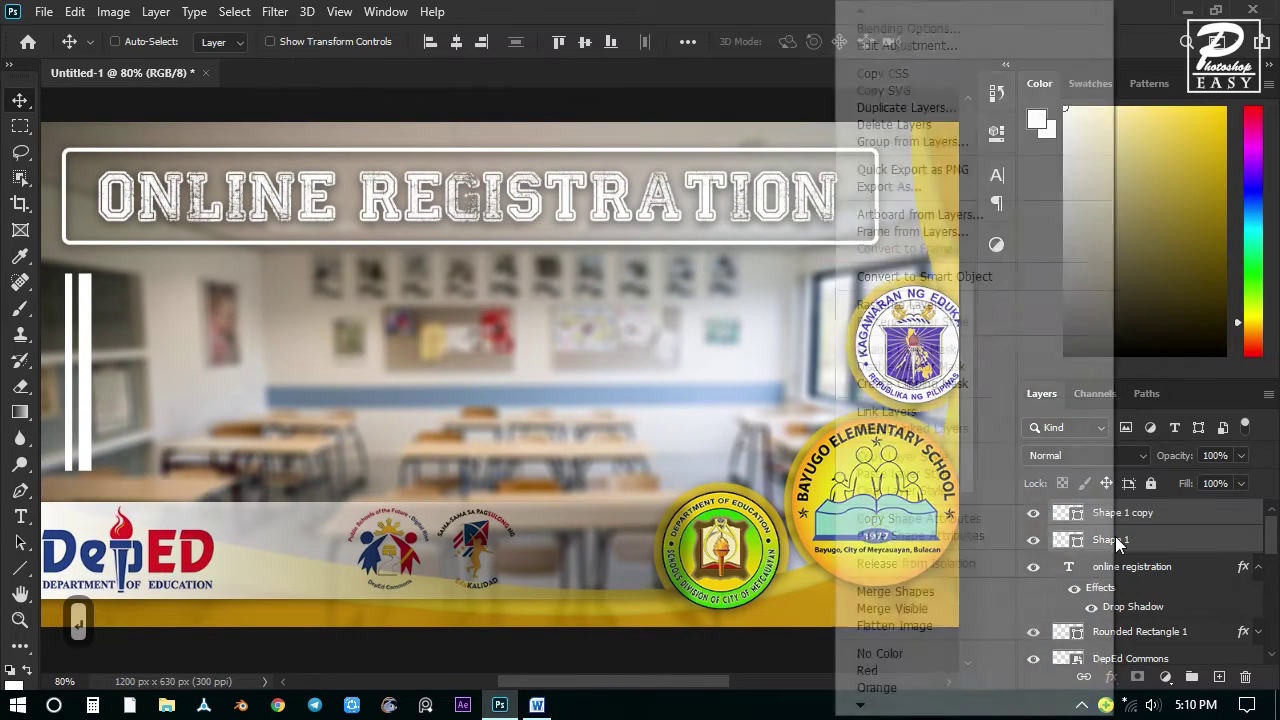
right_click(1116, 540)
left_click(1252, 512)
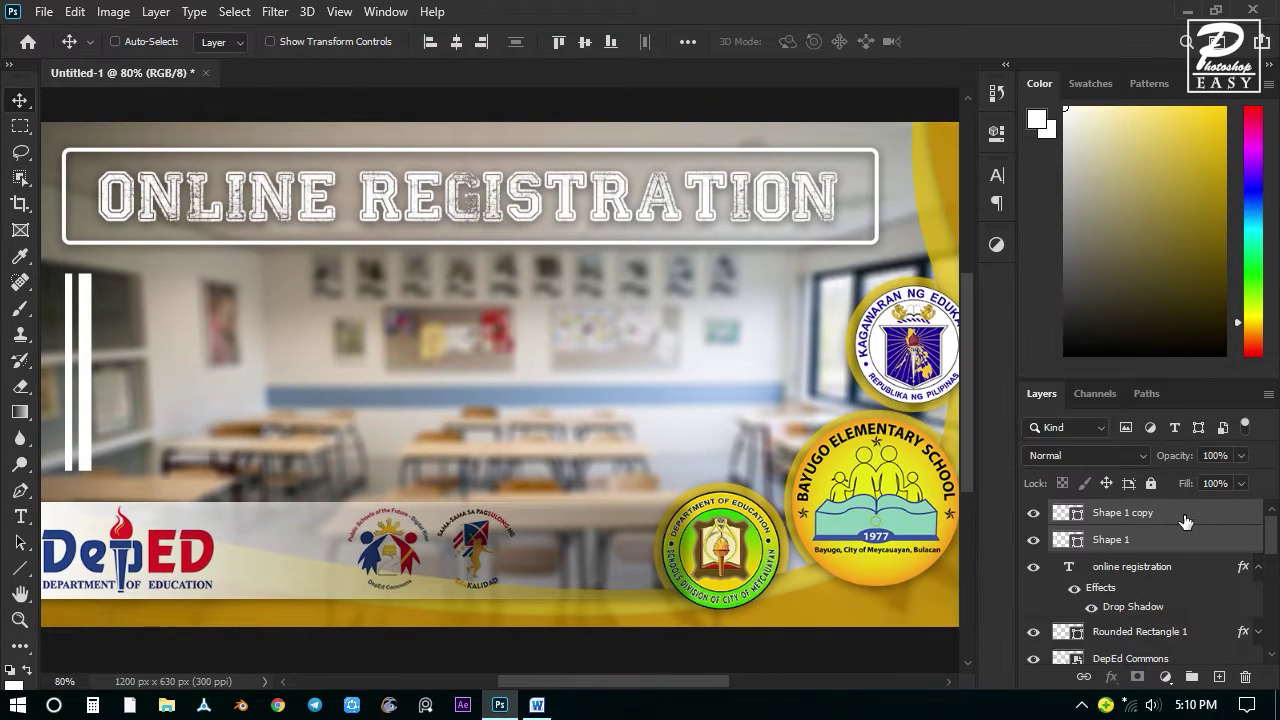
Add a drop shadow with the existing default settings to the wider duplicate of the vertical line.
left_click(1184, 516)
left_click(1182, 535)
right_click(1172, 512)
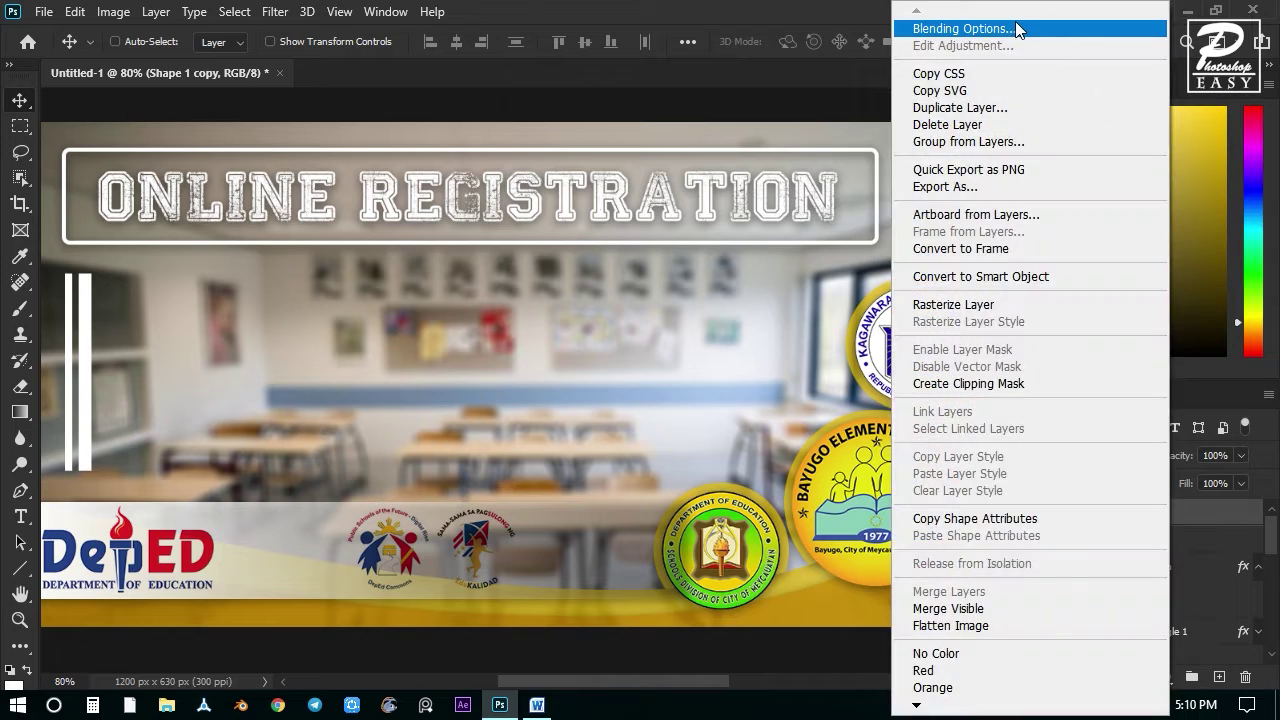
left_click(1013, 25)
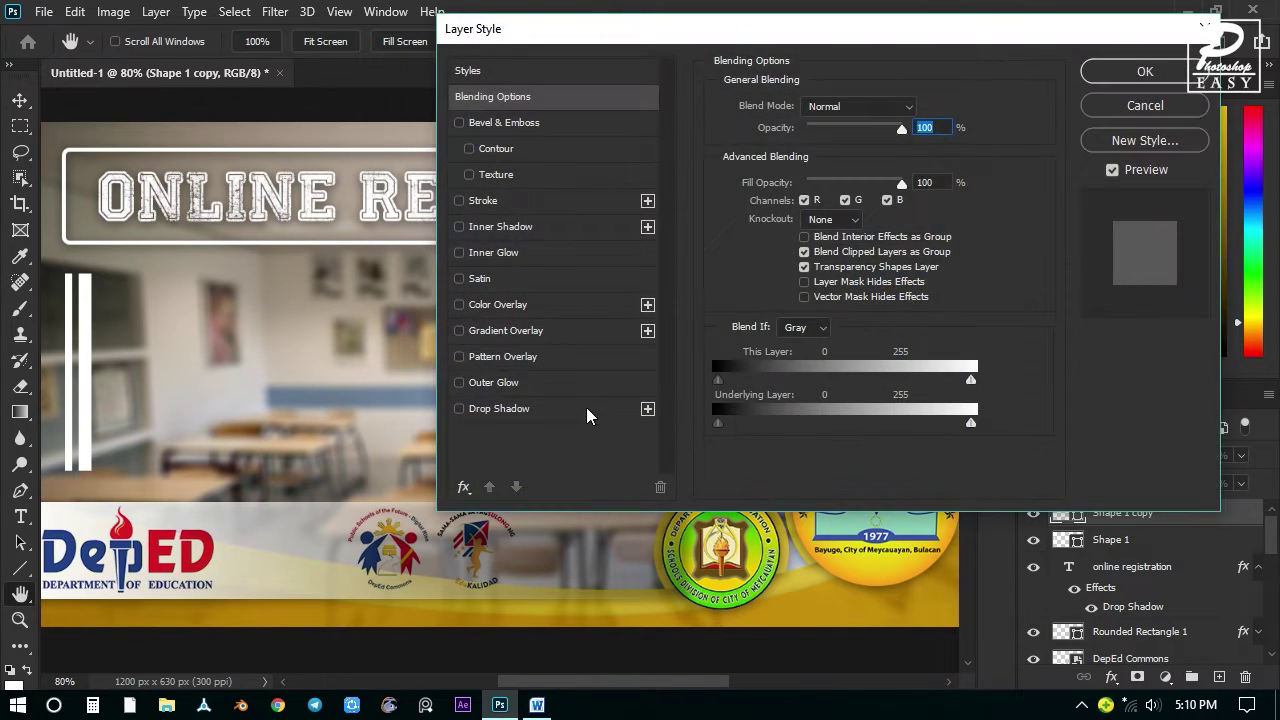
left_click(503, 416)
left_click(1119, 70)
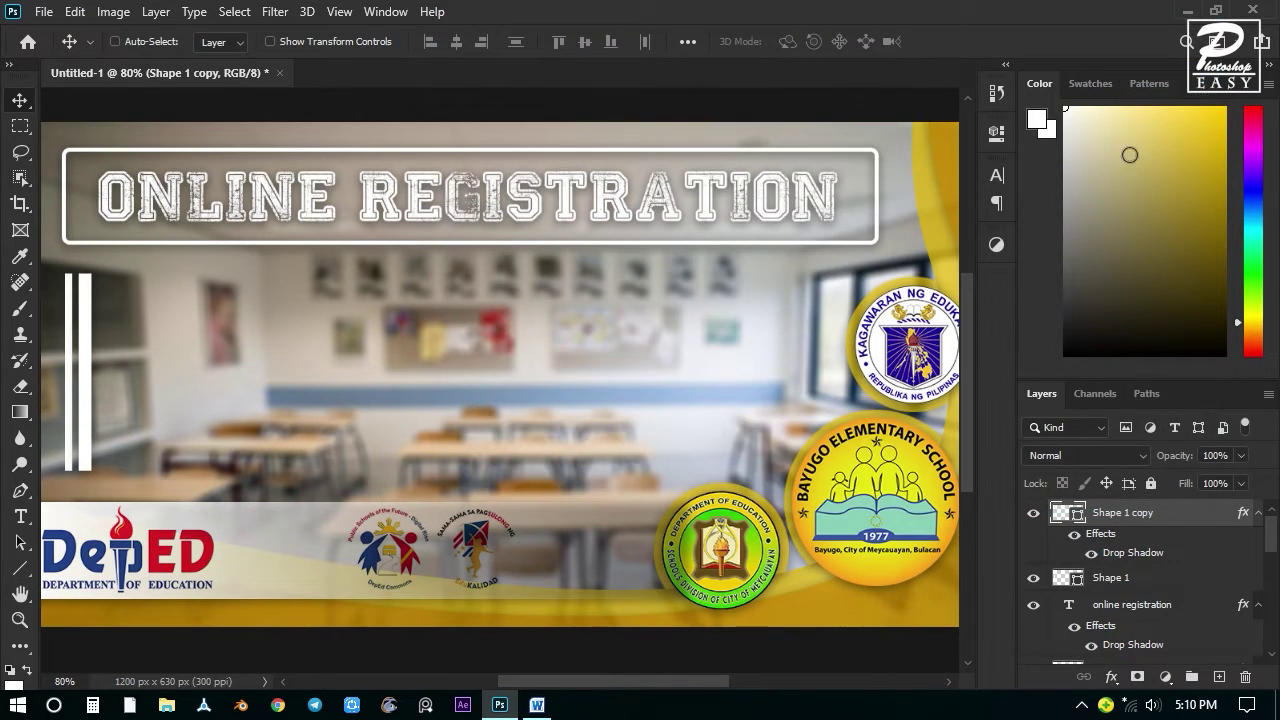
Add a drop shadow to the thinner original line, with Multiply blending, 35% opacity, 3 px distance, 10% spread and 15 px size.
right_click(1137, 580)
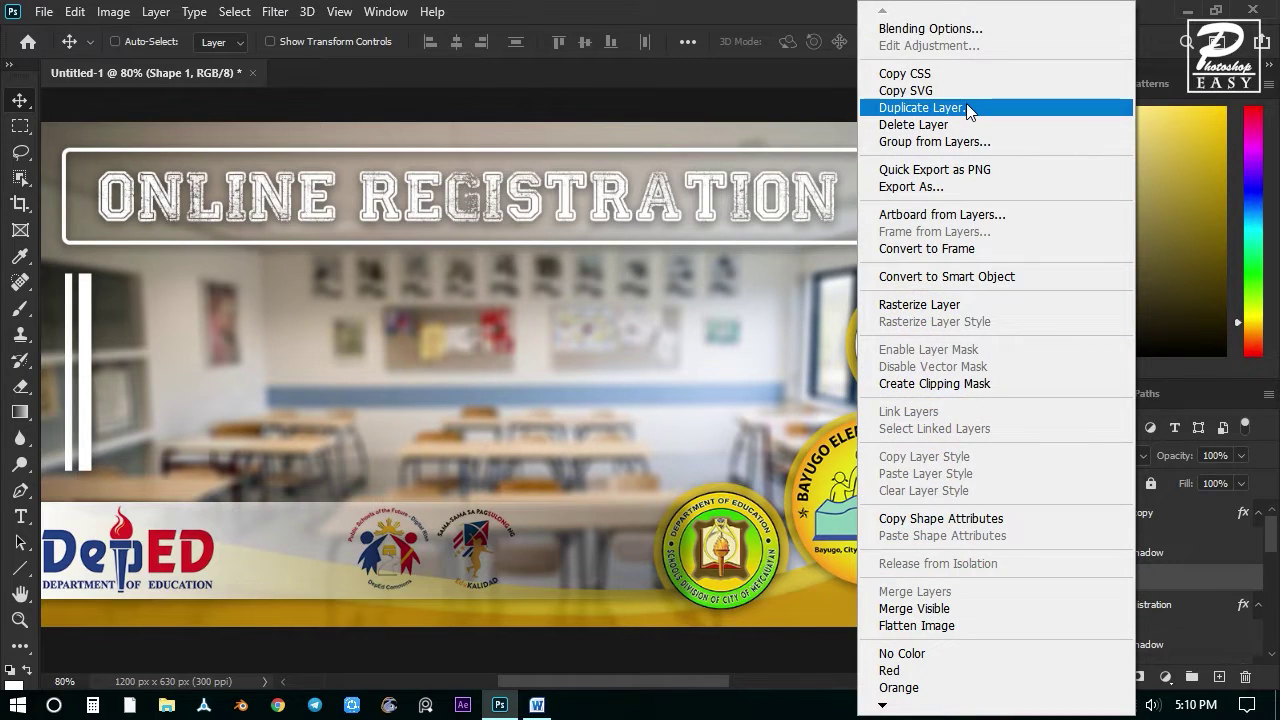
left_click(956, 29)
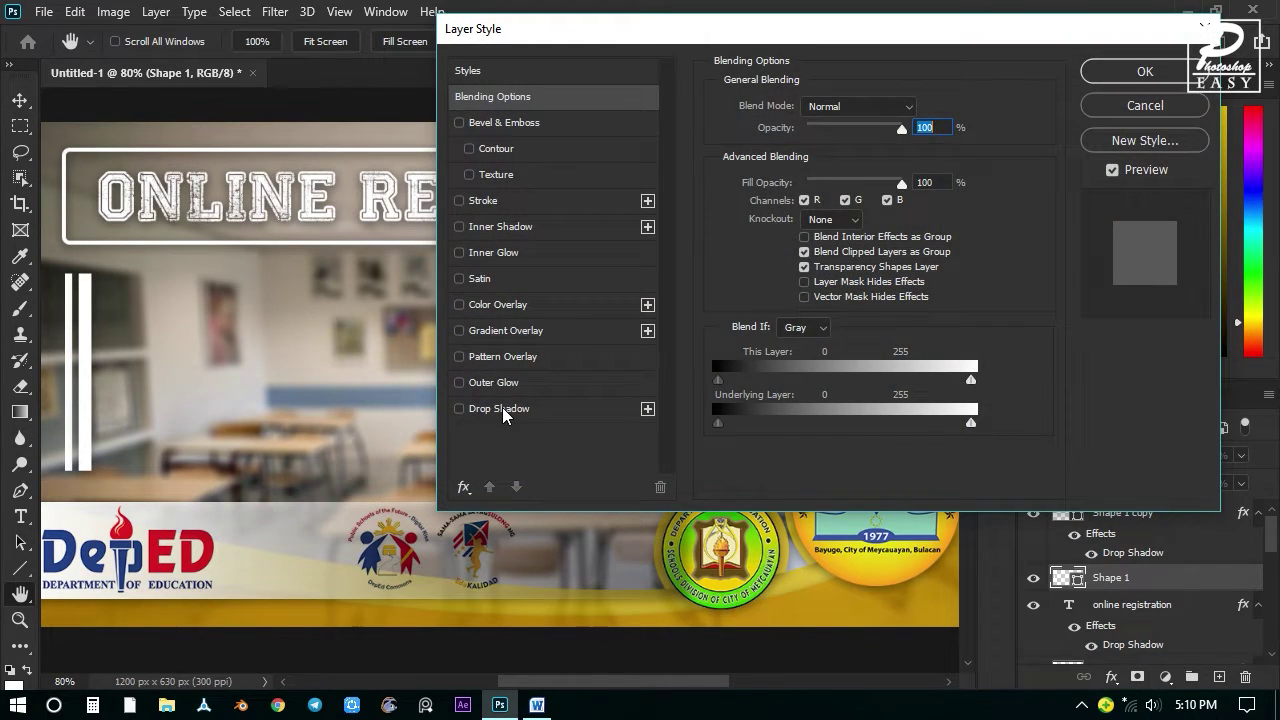
left_click(503, 410)
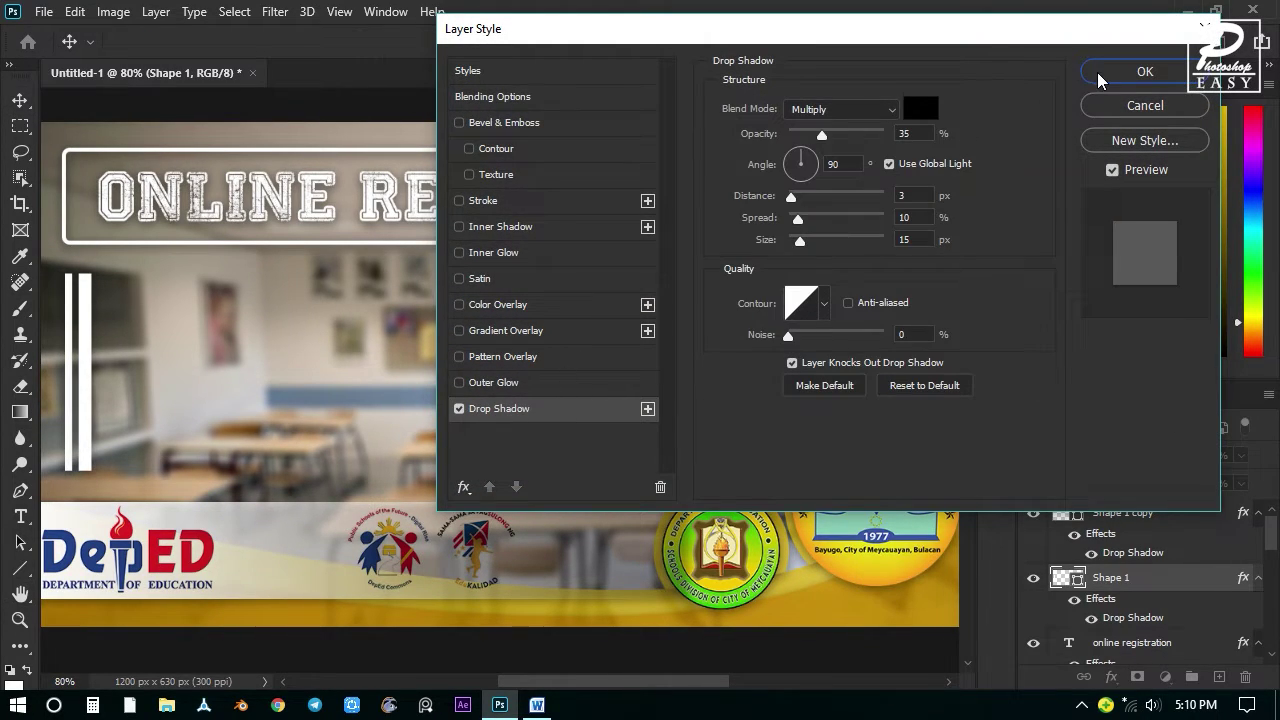
left_click(1145, 71)
Add a white text layer reading "back to school" beside the two vertical lines, below the title frame.
scroll(461, 307, "down", 2)
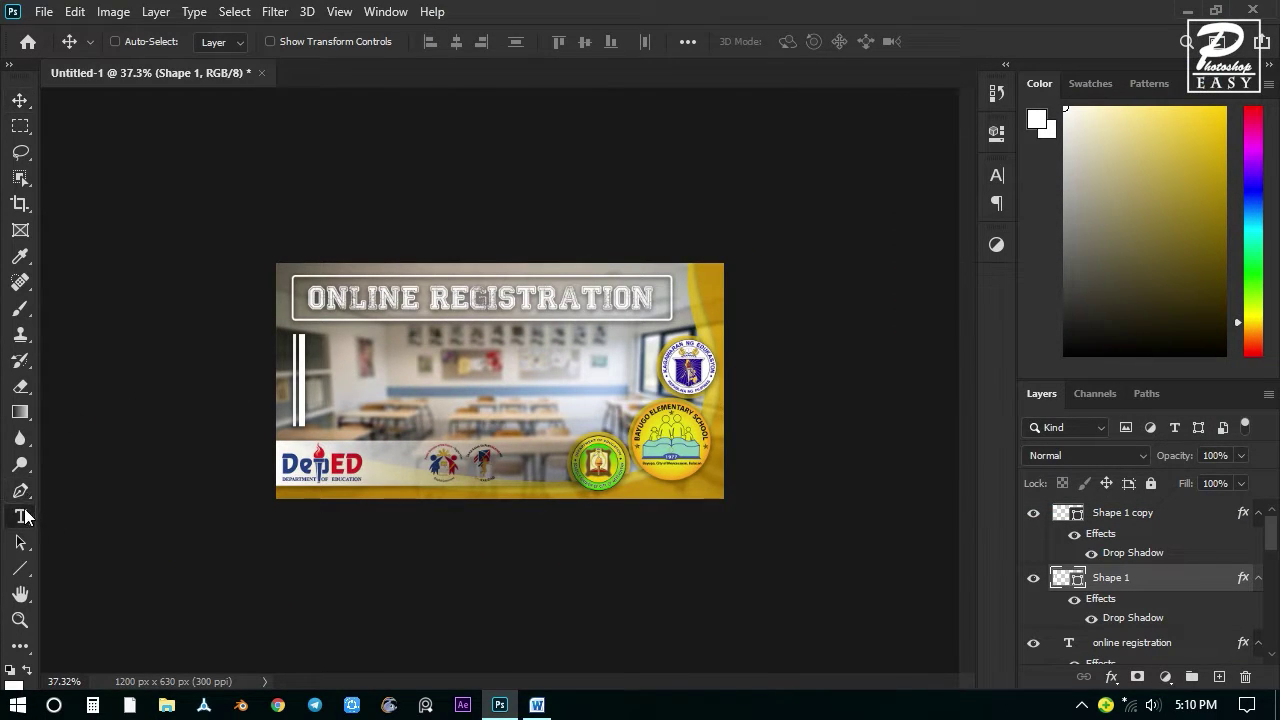
left_click(20, 516)
left_click(322, 356)
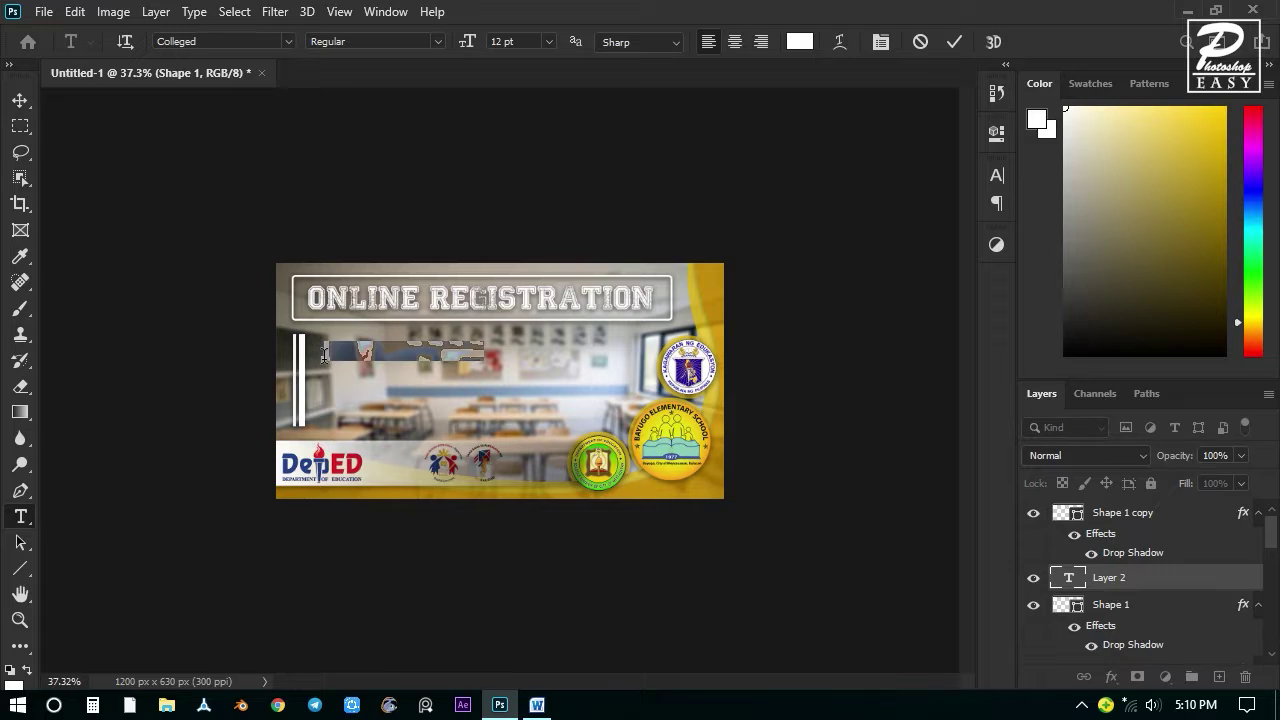
key("BackSpace")
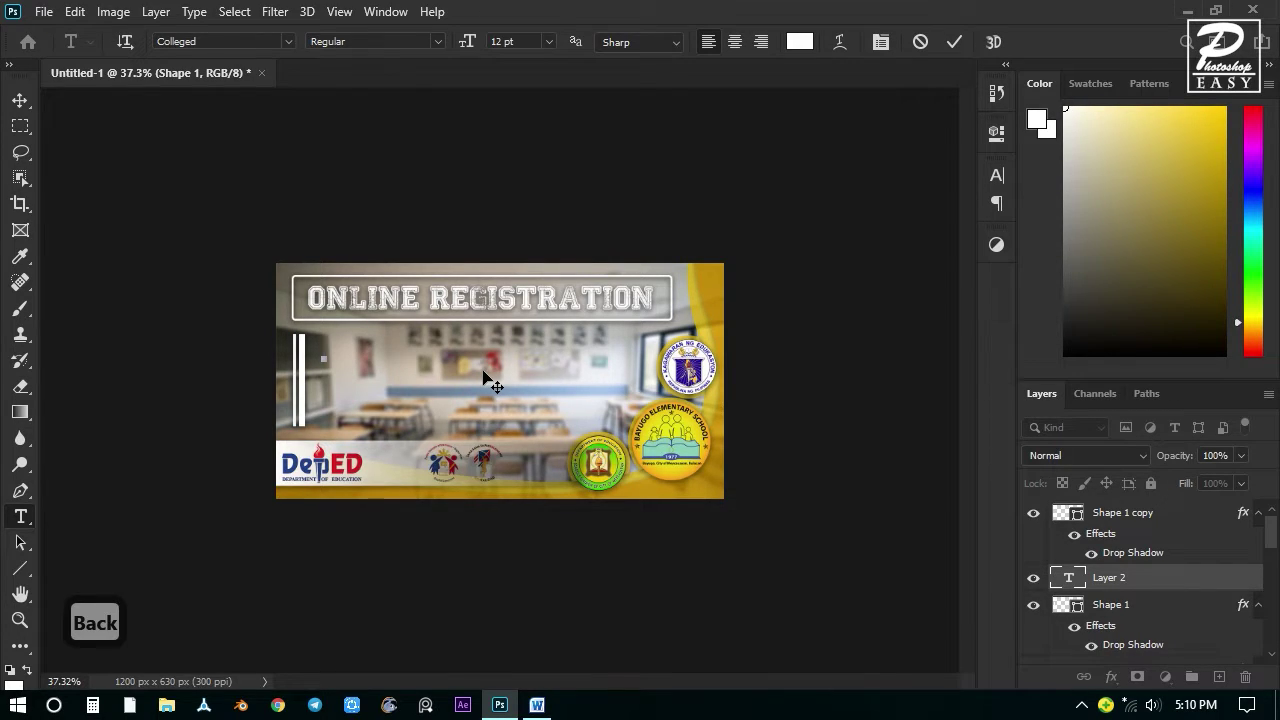
type("back to s")
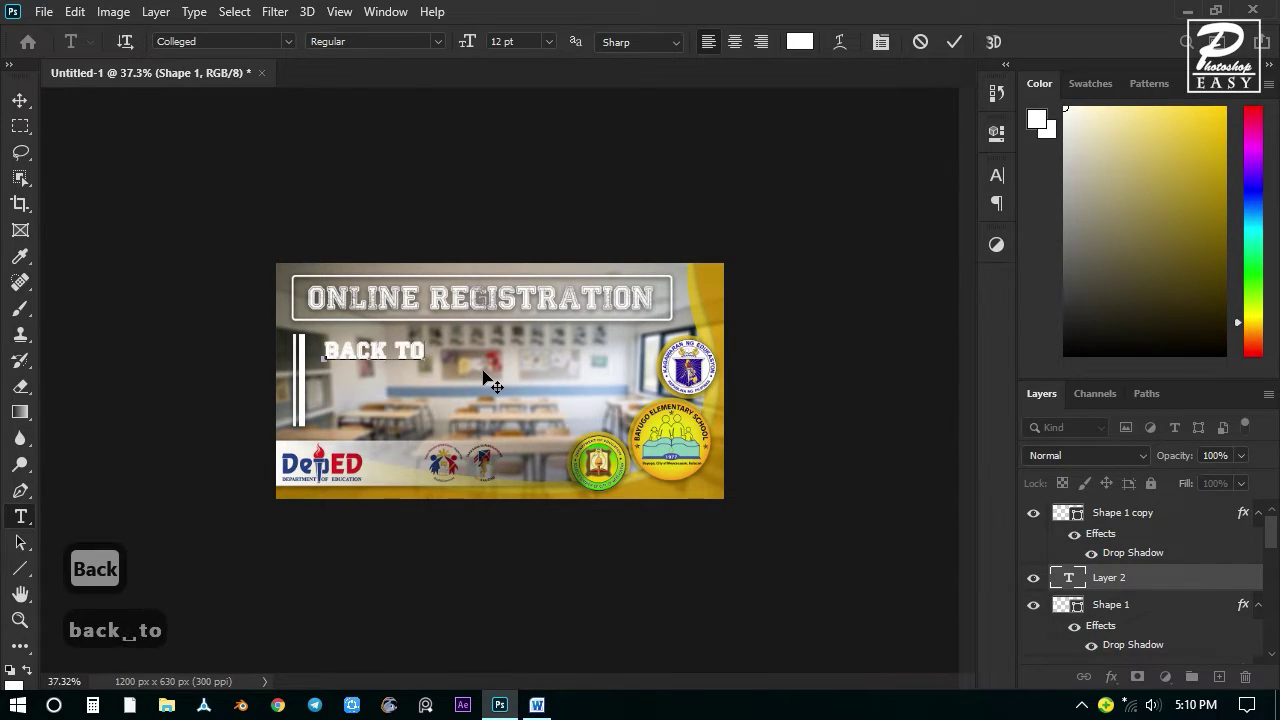
type("chool")
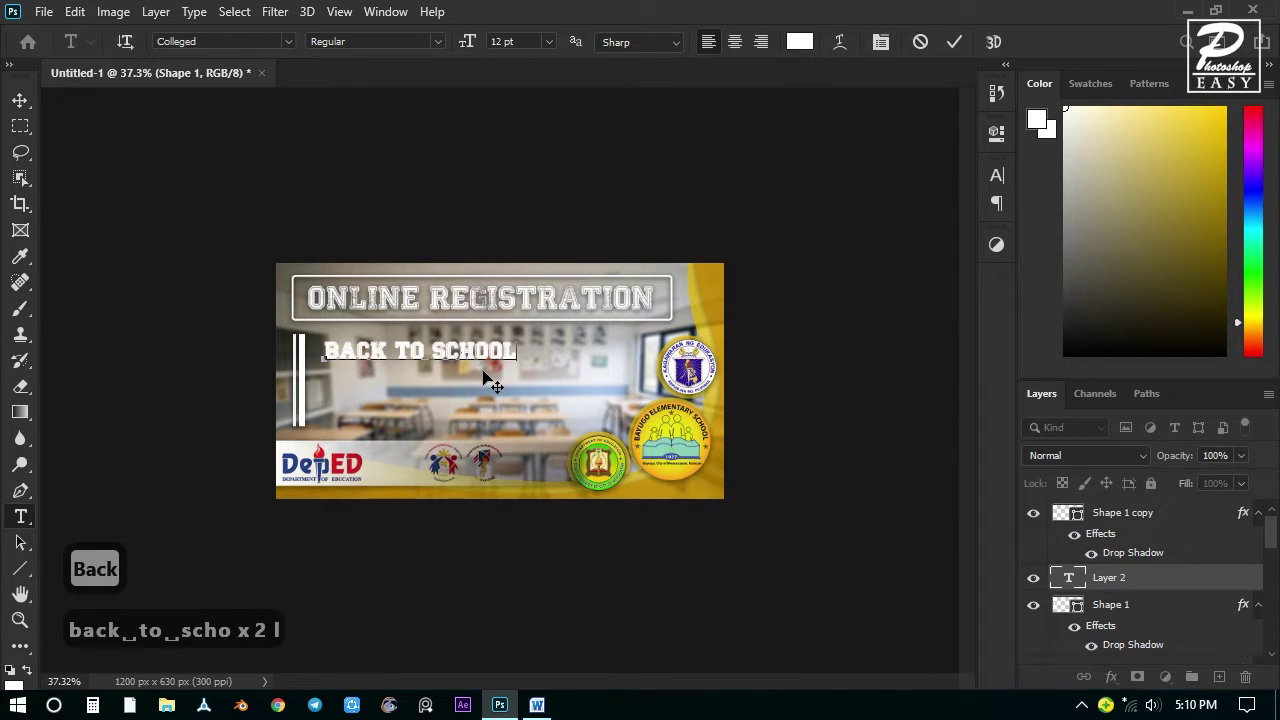
Break the back to school text into three lines, one word per line, and commit the text.
key("BackSpace")
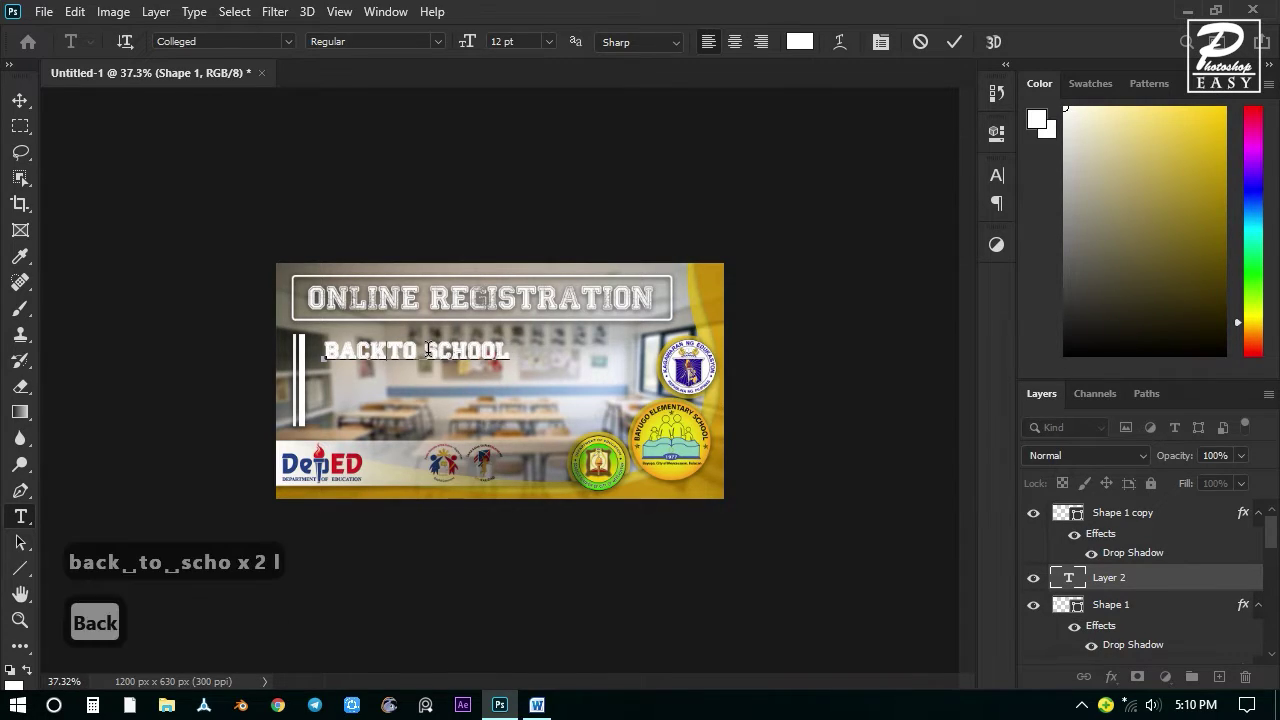
key("Return")
key("BackSpace")
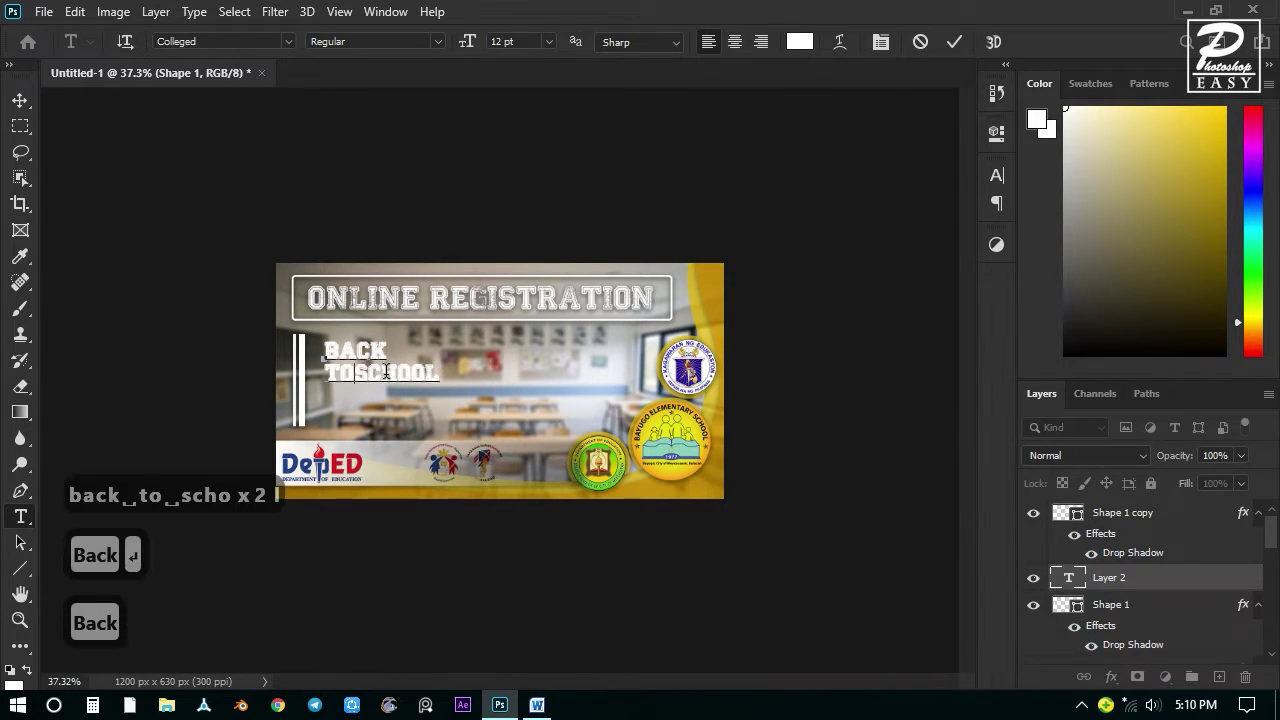
key("Return")
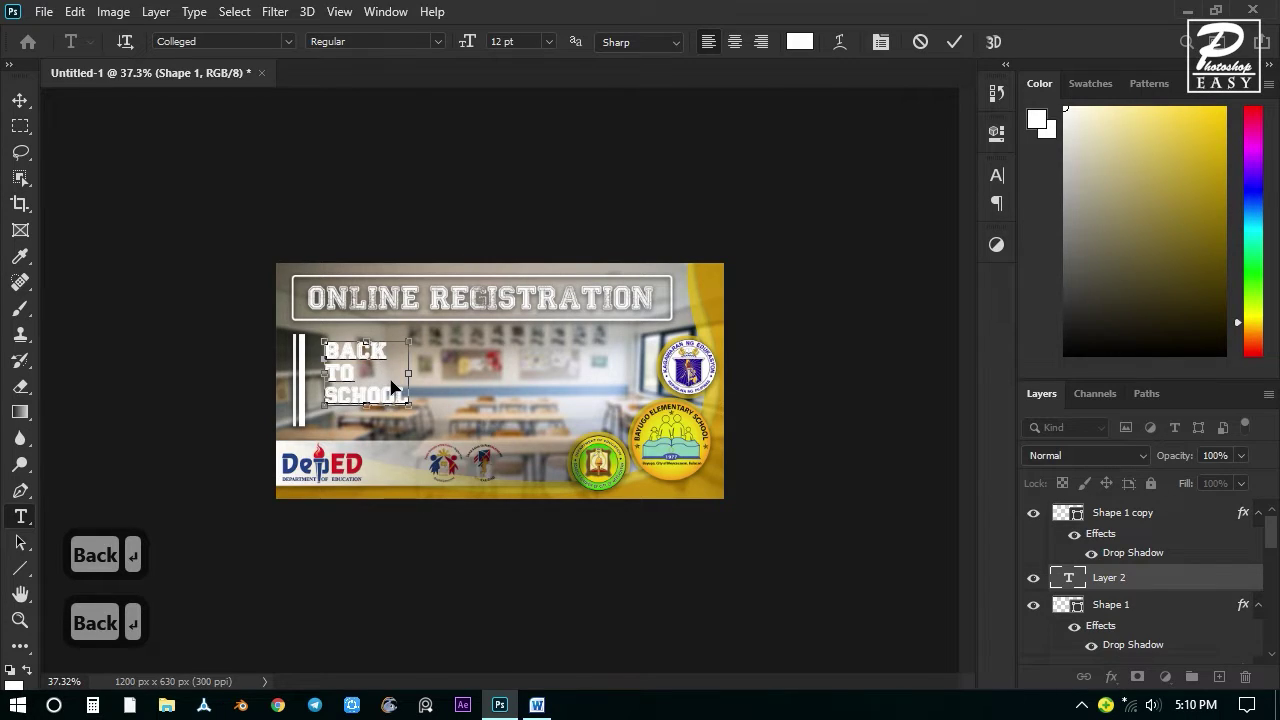
left_click(20, 100)
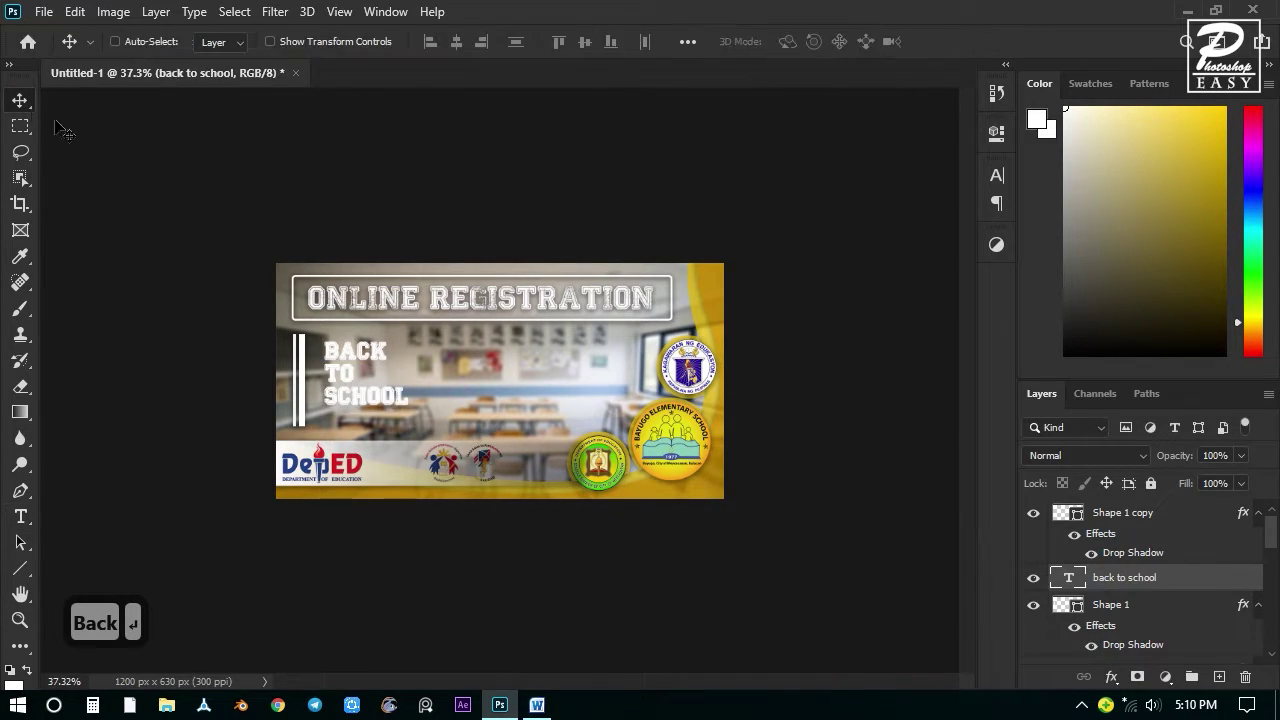
Change the font of the back to school text to Impact.
key("t")
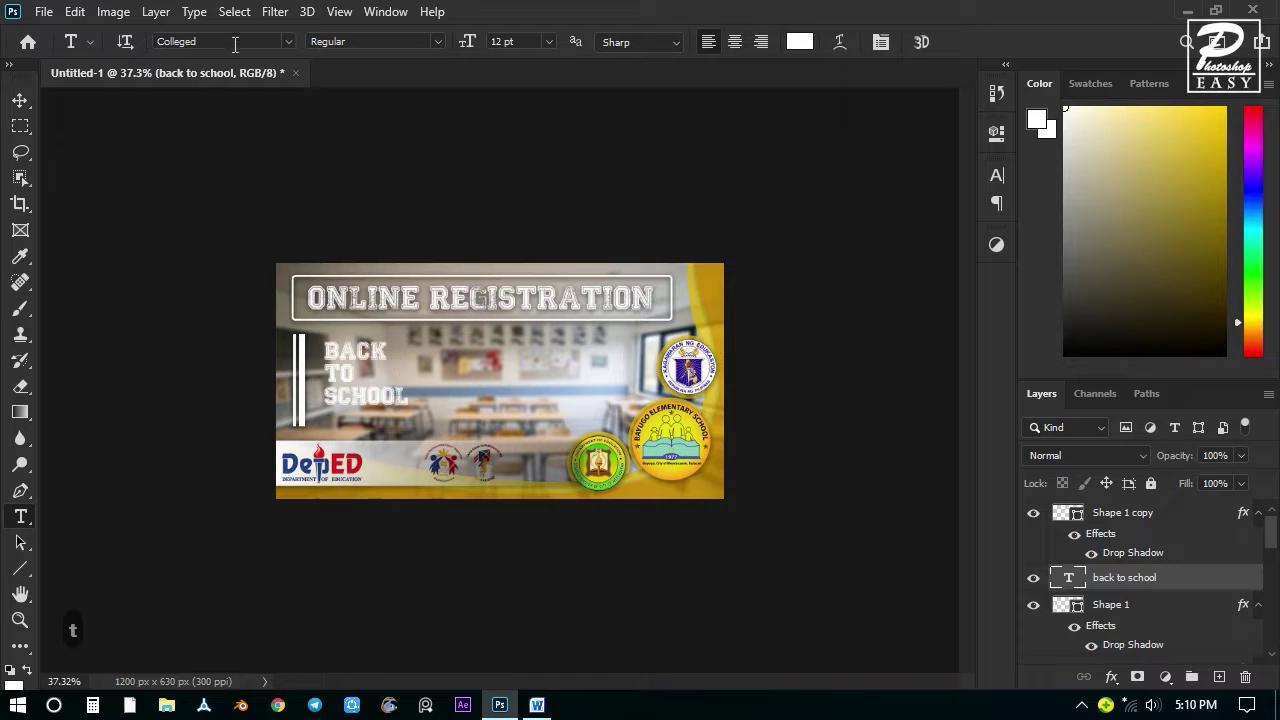
left_click(287, 40)
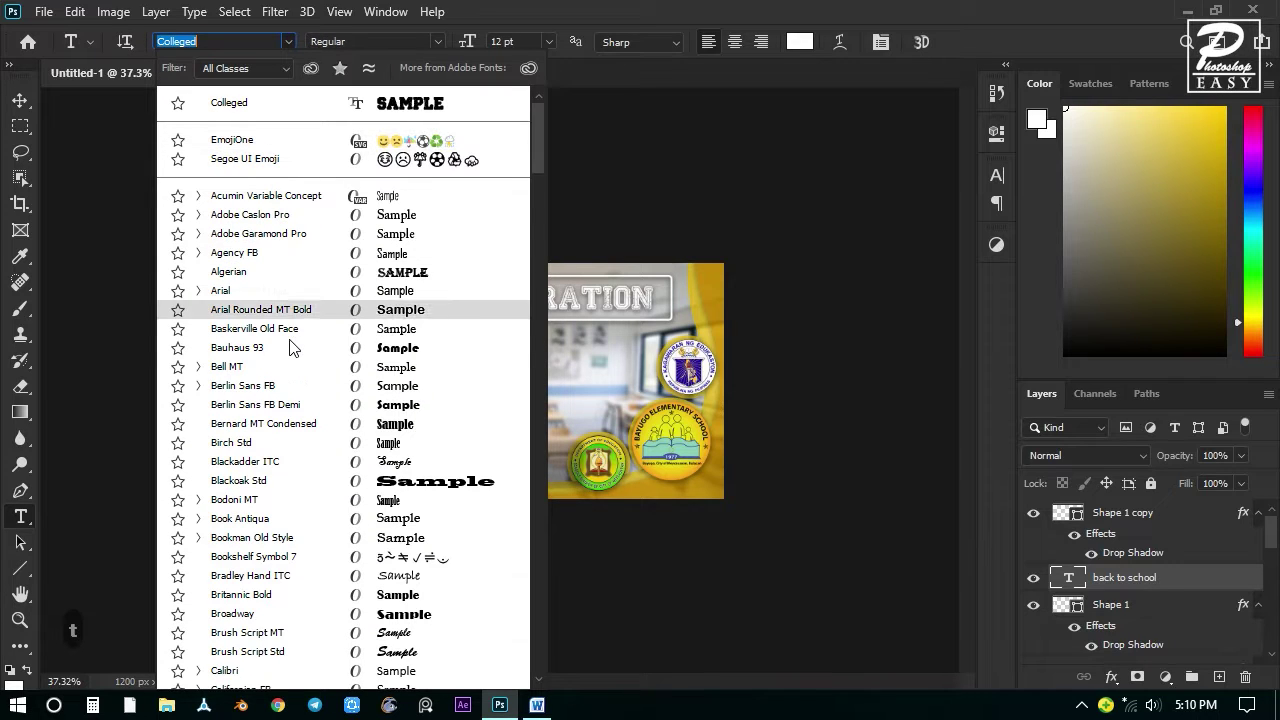
type("impa")
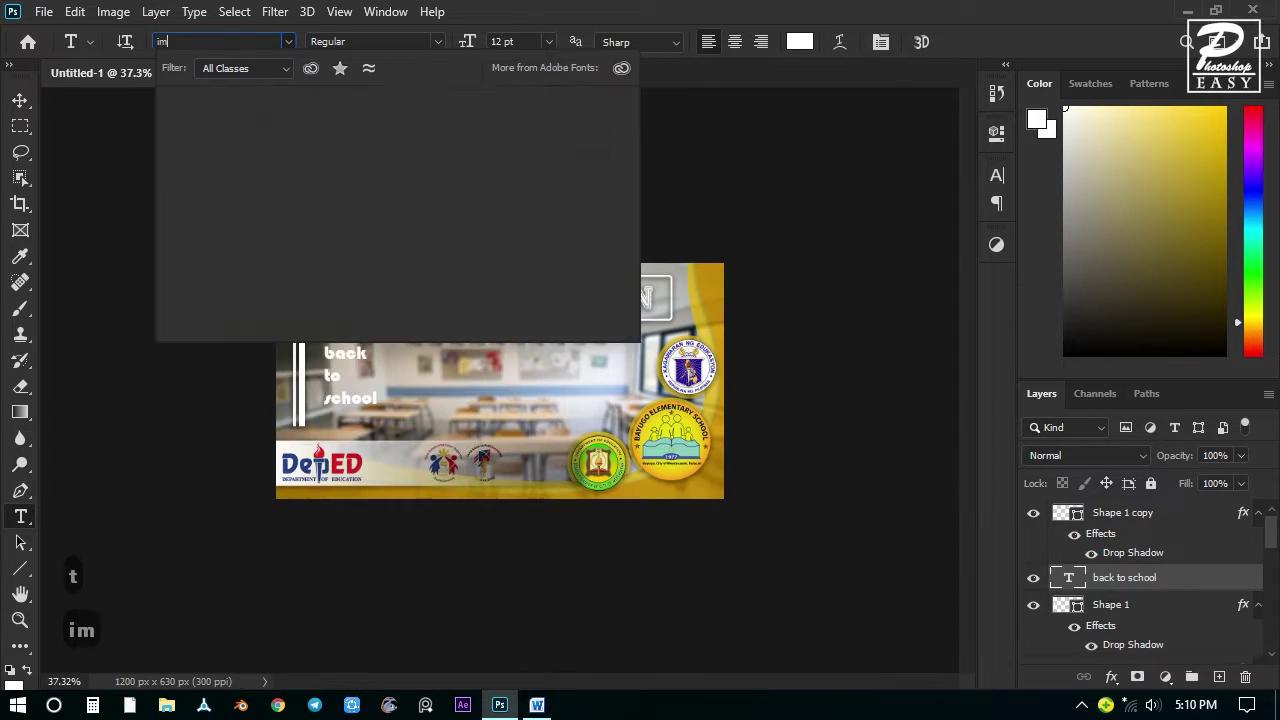
left_click(253, 104)
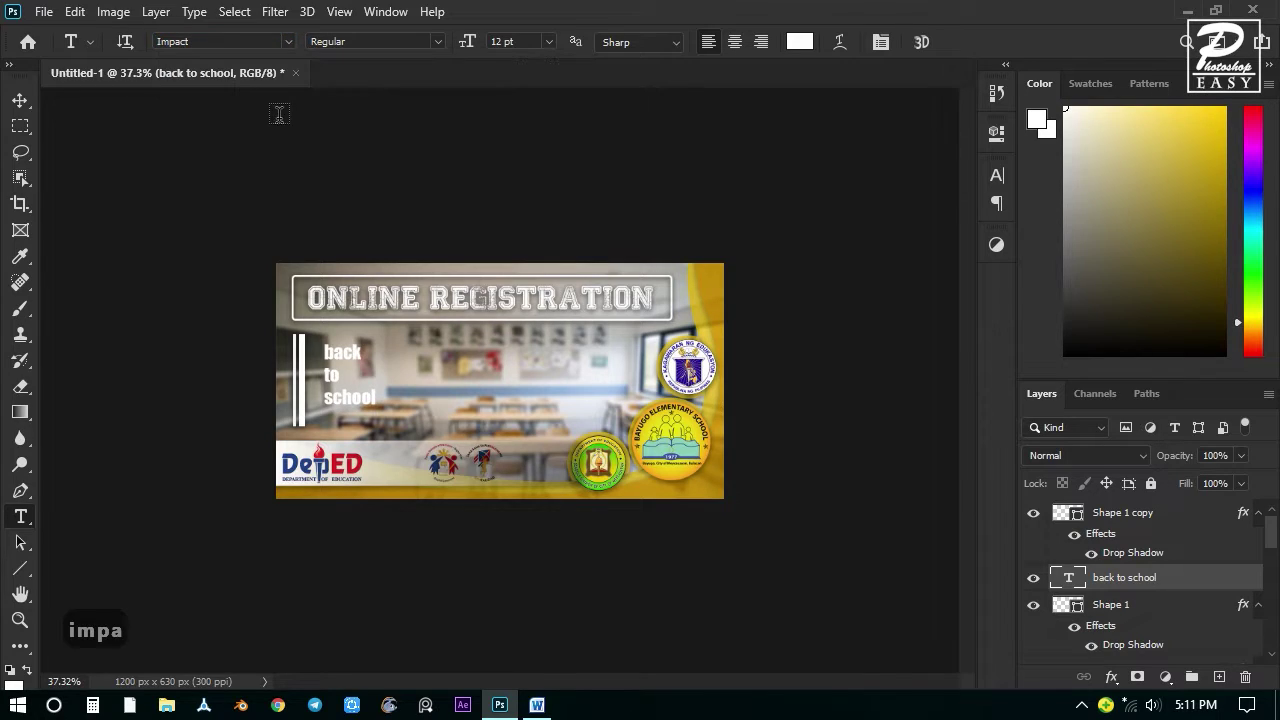
Set the back to school text in all caps.
left_click(1000, 178)
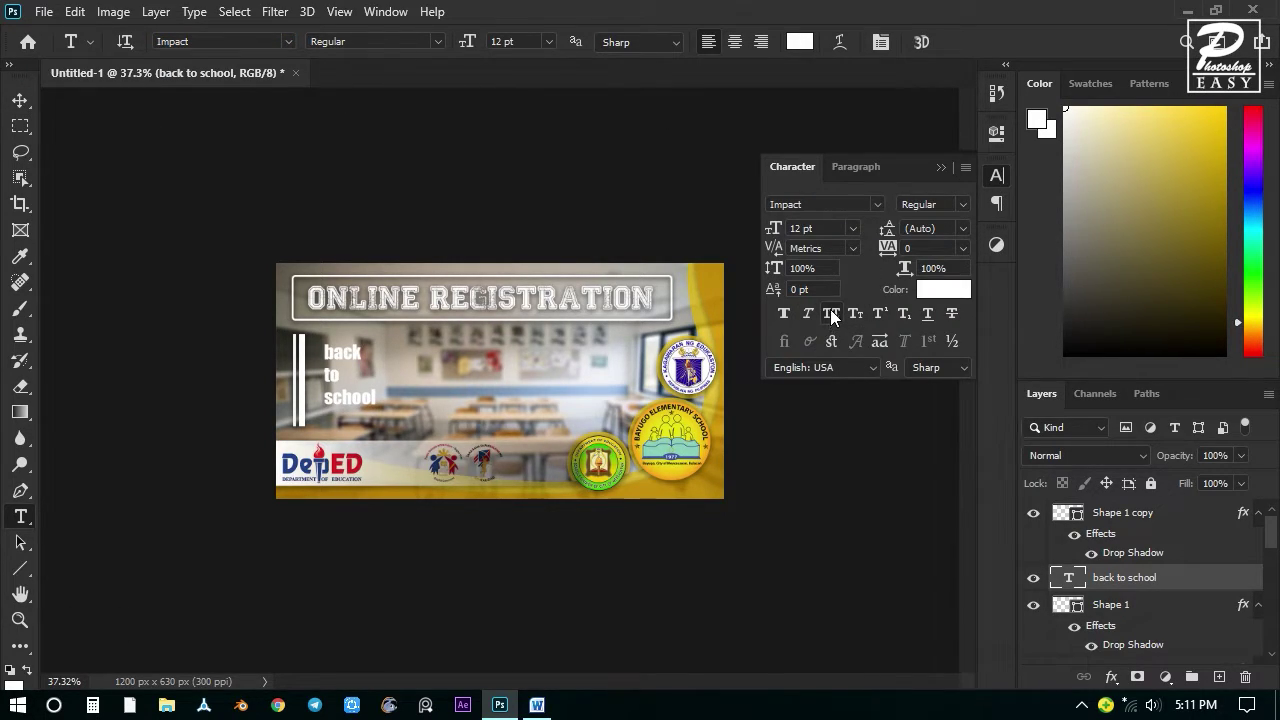
left_click(830, 314)
left_click(28, 100)
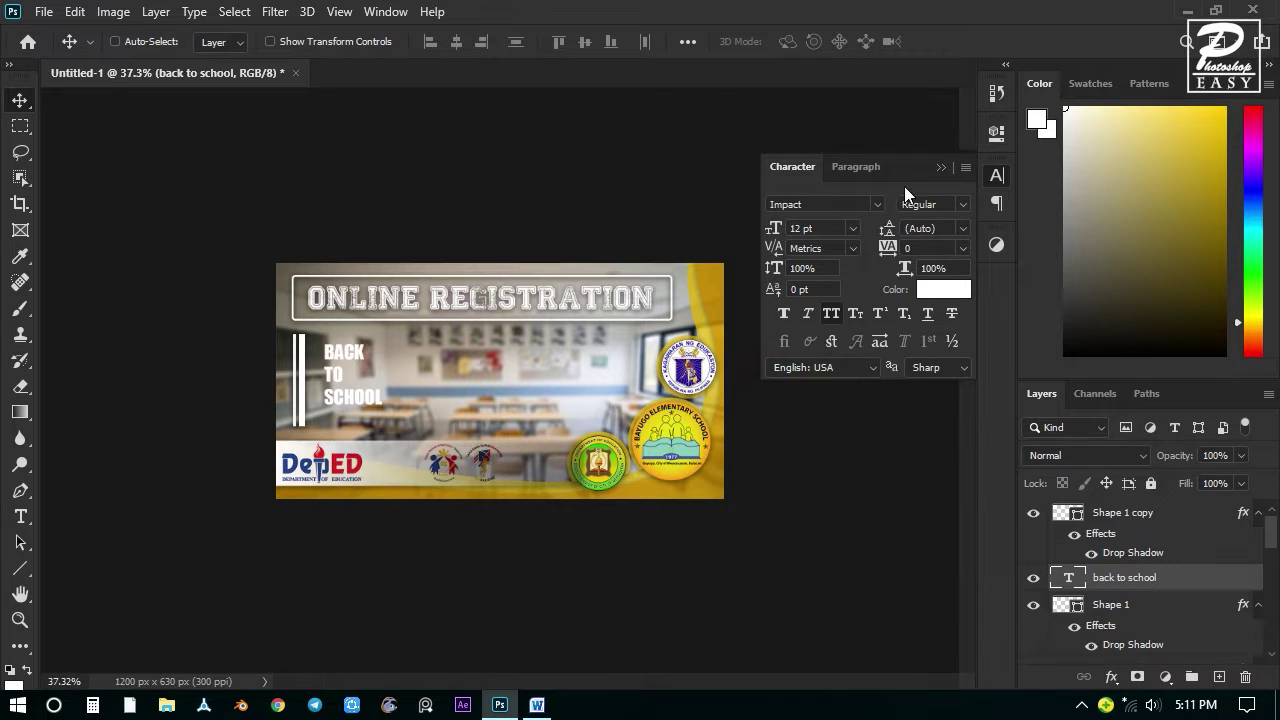
left_click(940, 167)
Move the back to school text close to the vertical lines and scale it proportionally to about 144% to match their height.
scroll(373, 350, "up", 5)
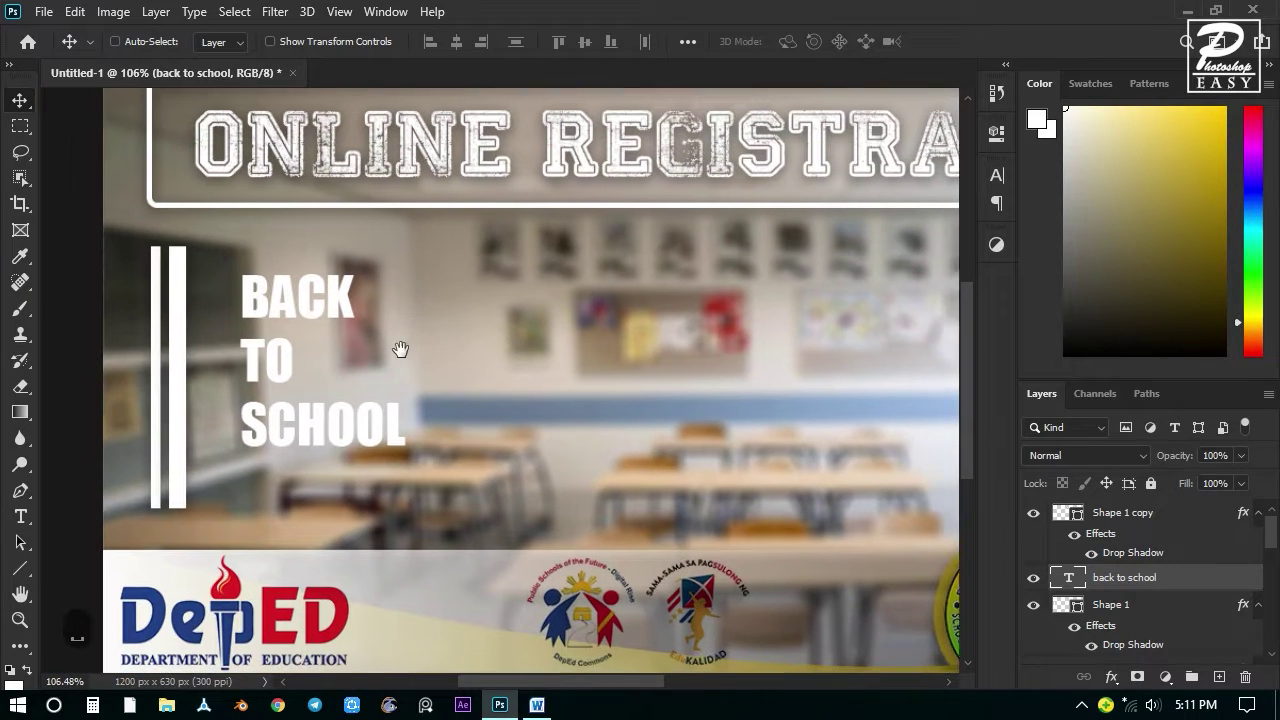
key("ctrl+t")
left_click_drag(344, 315, 301, 325)
left_click_drag(375, 278, 399, 269)
key("ctrl+z")
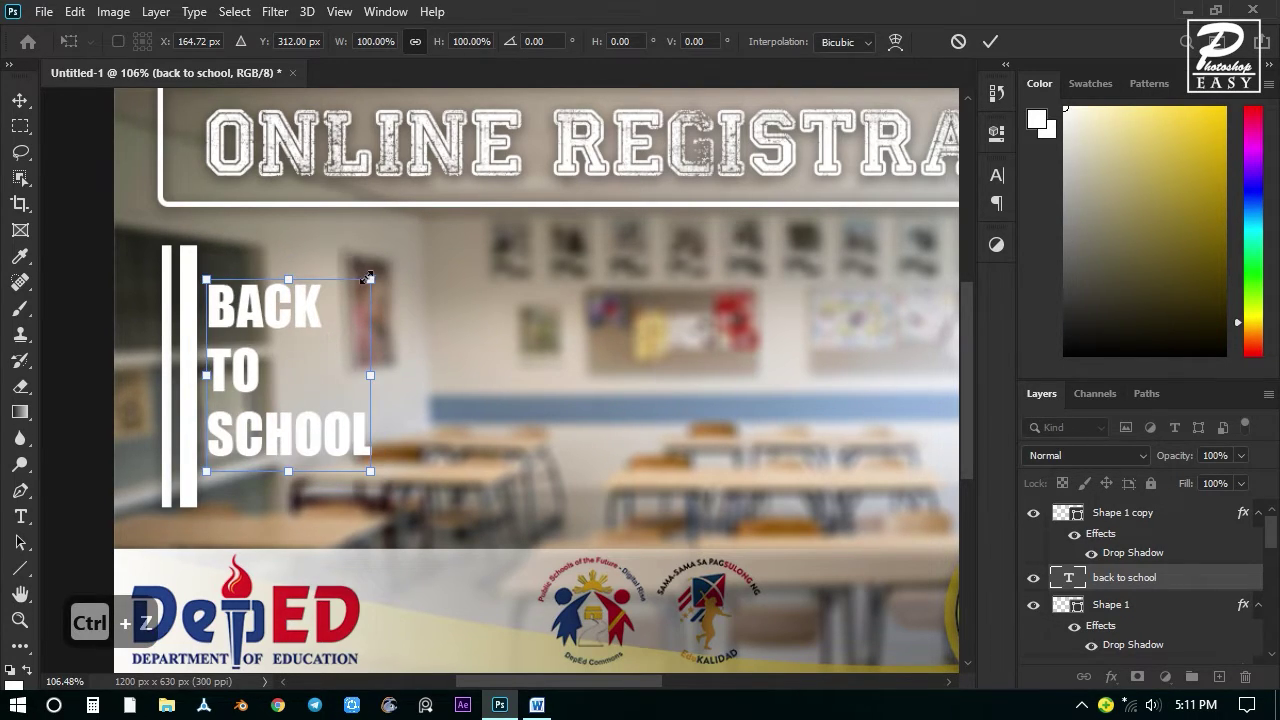
left_click_drag(368, 277, 409, 238)
left_click_drag(297, 354, 327, 356)
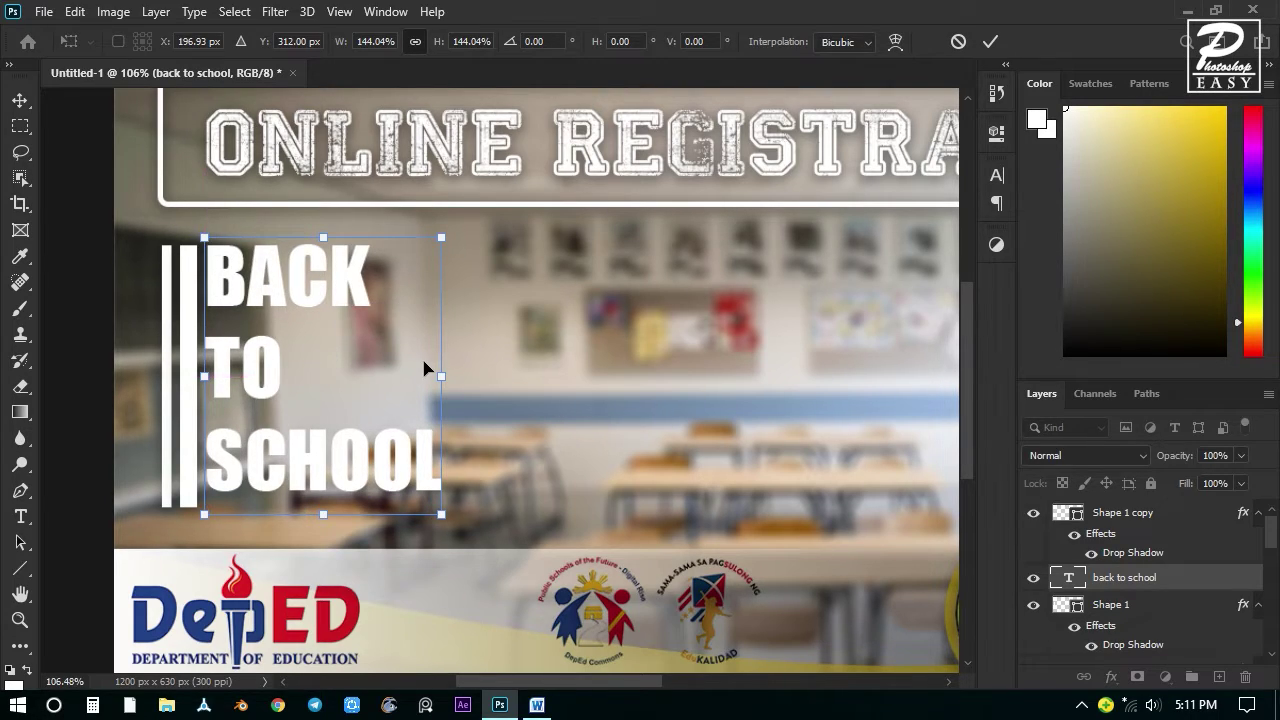
key("Return")
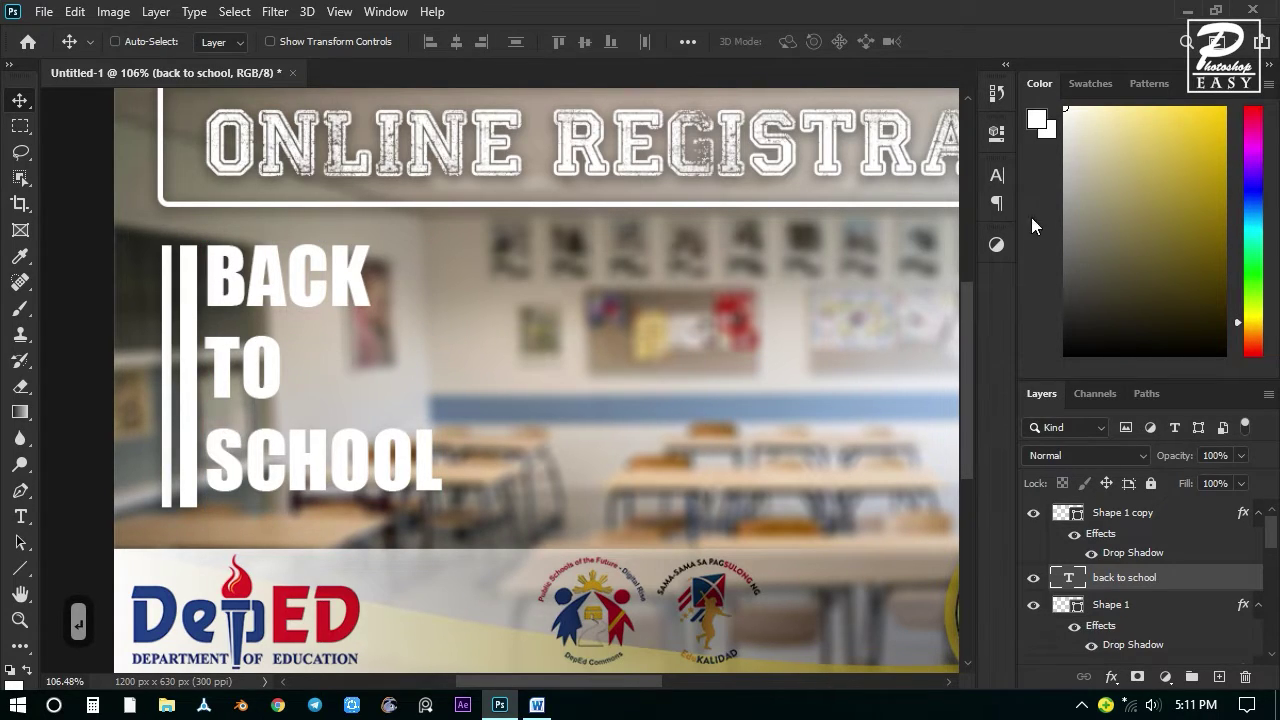
Tighten the line spacing of the back to school text, trying 12 pt leading before settling on 14 pt.
left_click(997, 175)
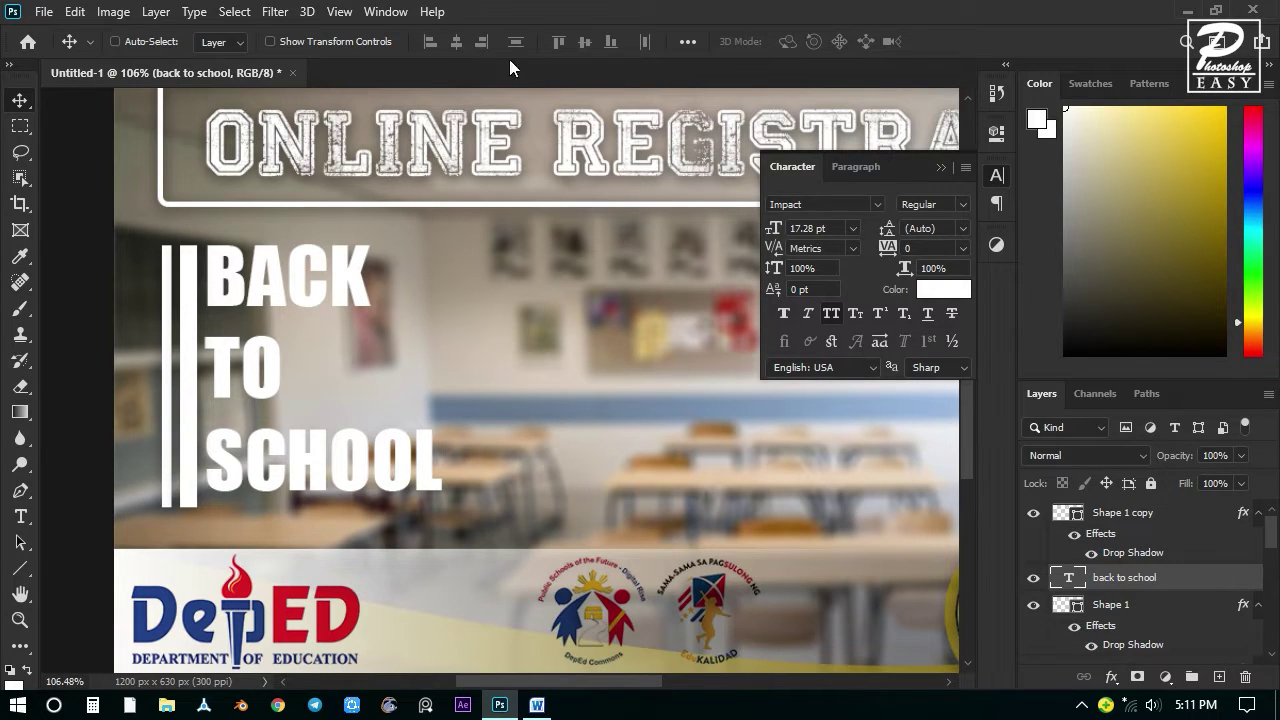
left_click(960, 235)
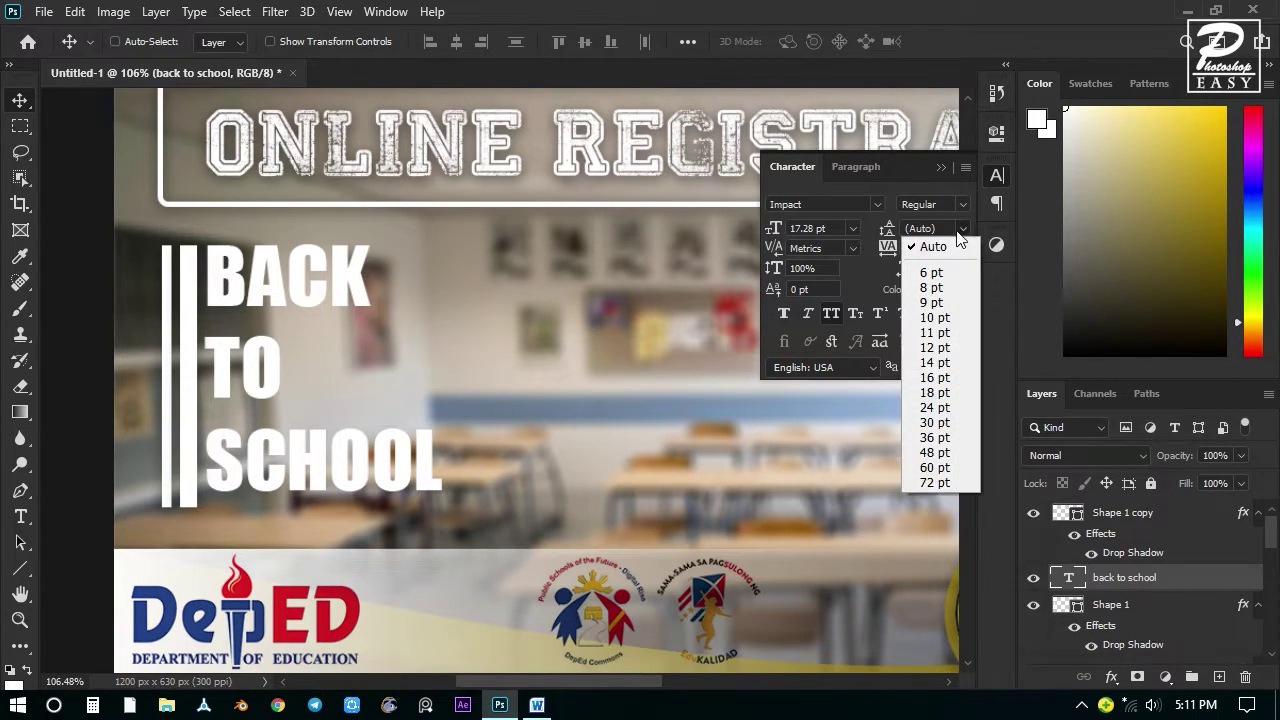
left_click(948, 346)
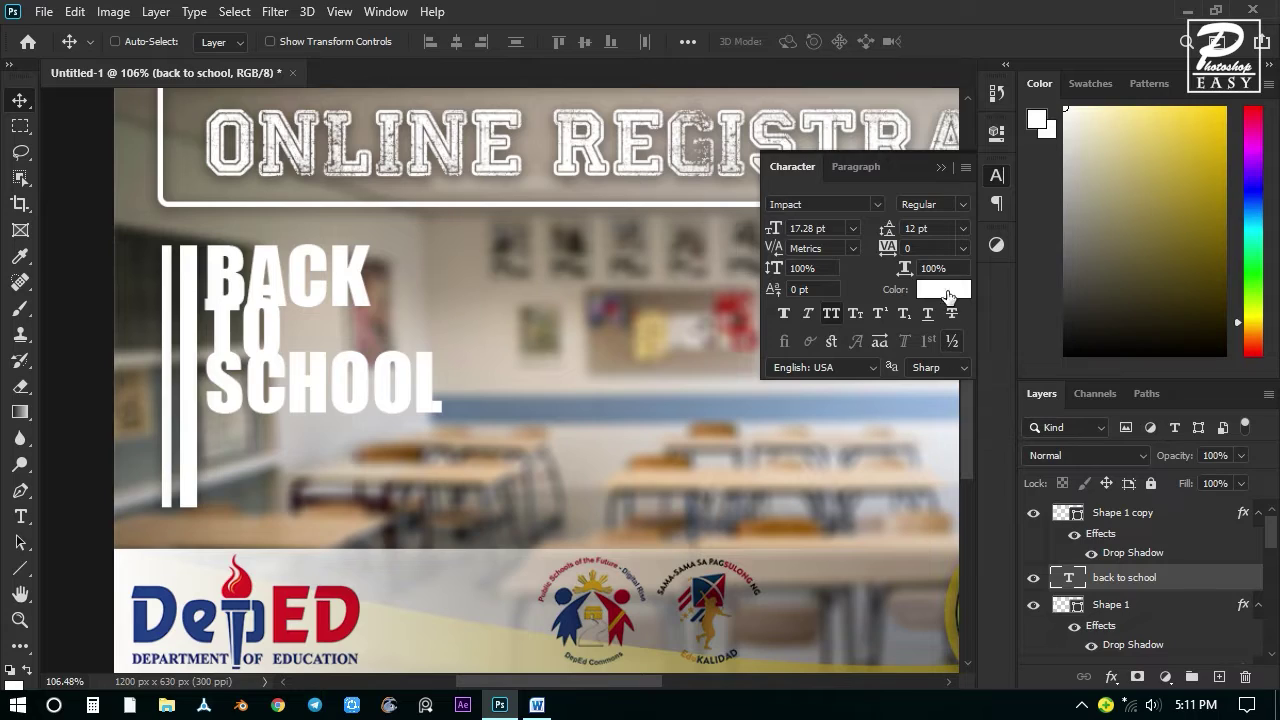
left_click_drag(943, 230, 856, 227)
type("14")
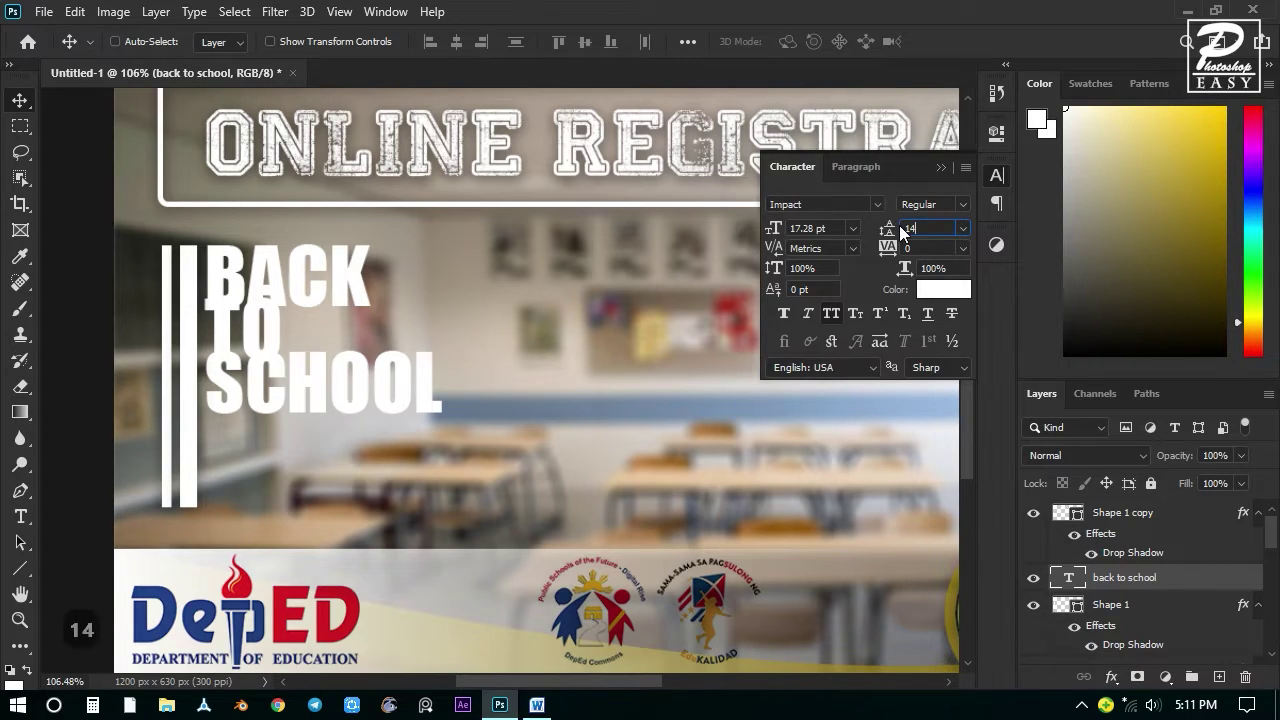
key("Return")
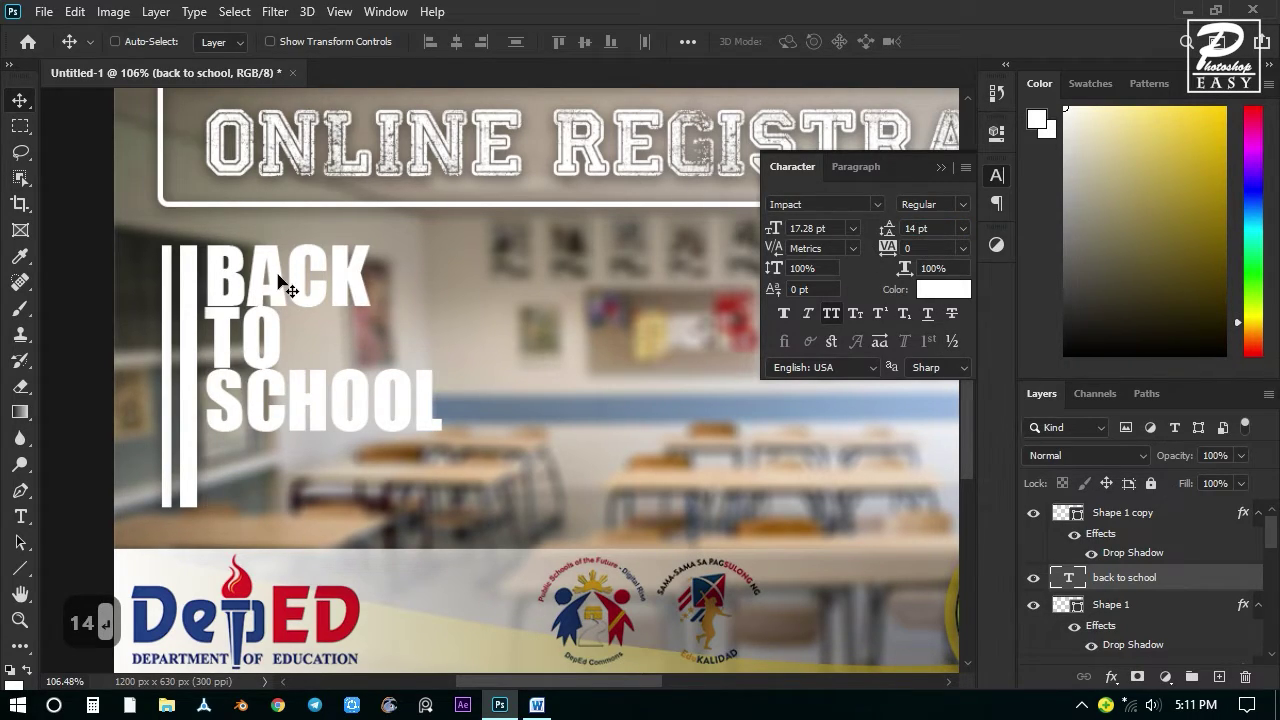
Copy the font size value of the whole back to school text and leave text editing.
left_click(20, 516)
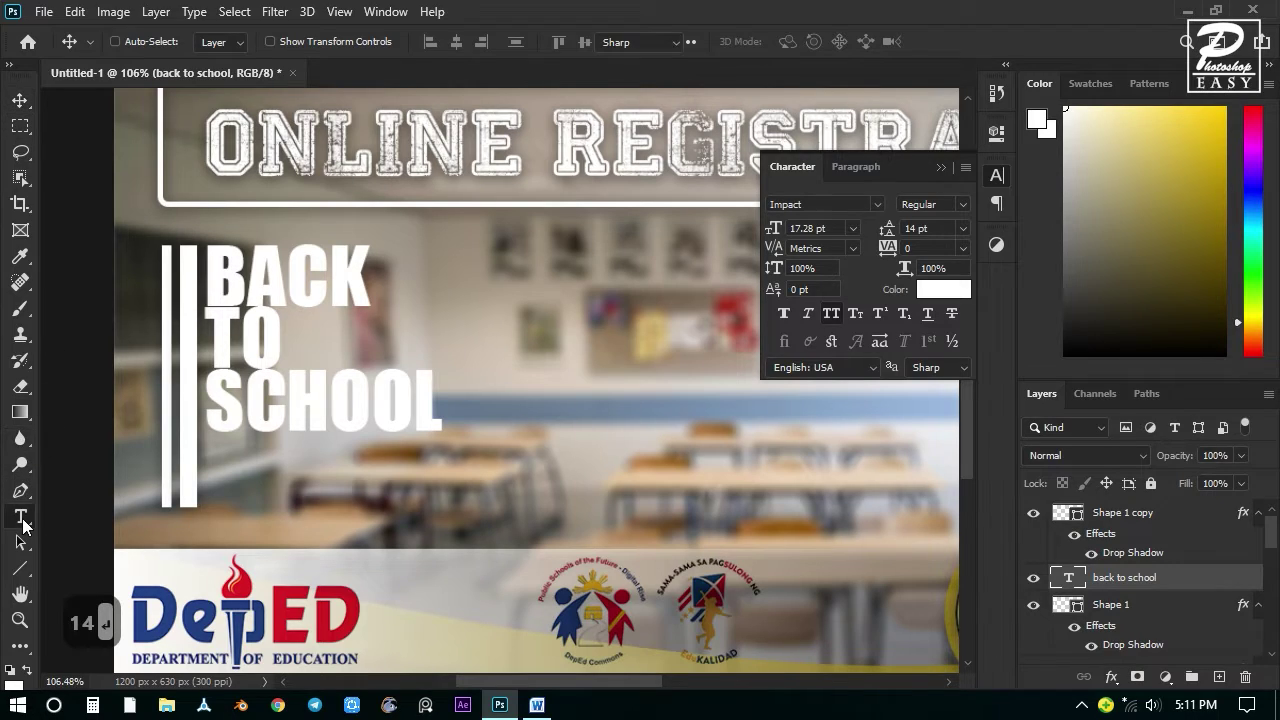
left_click(294, 345)
key("ctrl+a")
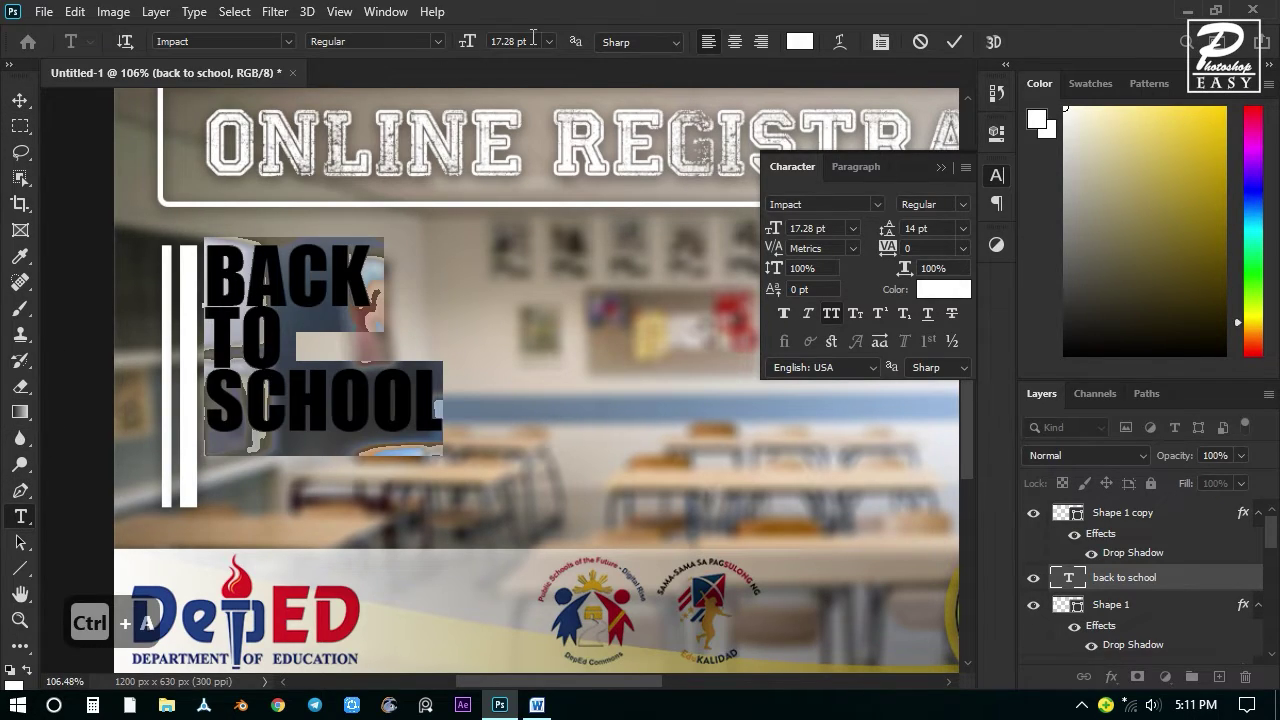
left_click(527, 41)
right_click(506, 41)
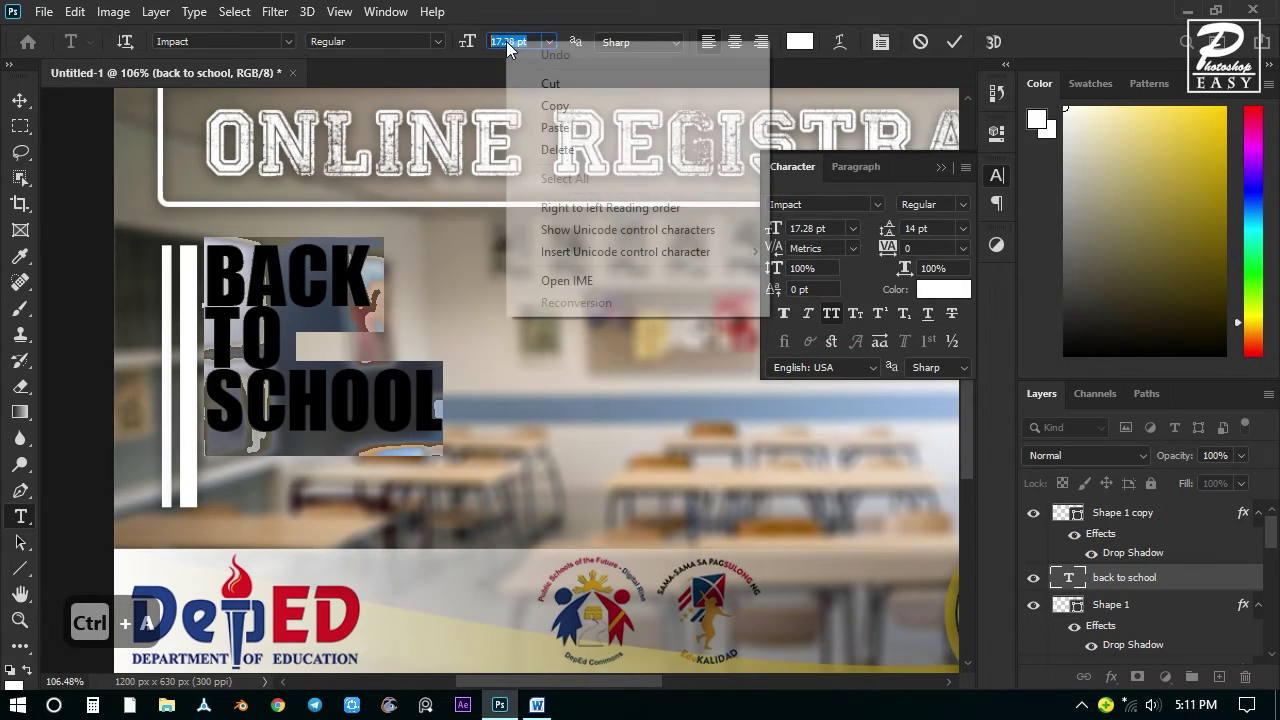
left_click(558, 104)
left_click(22, 100)
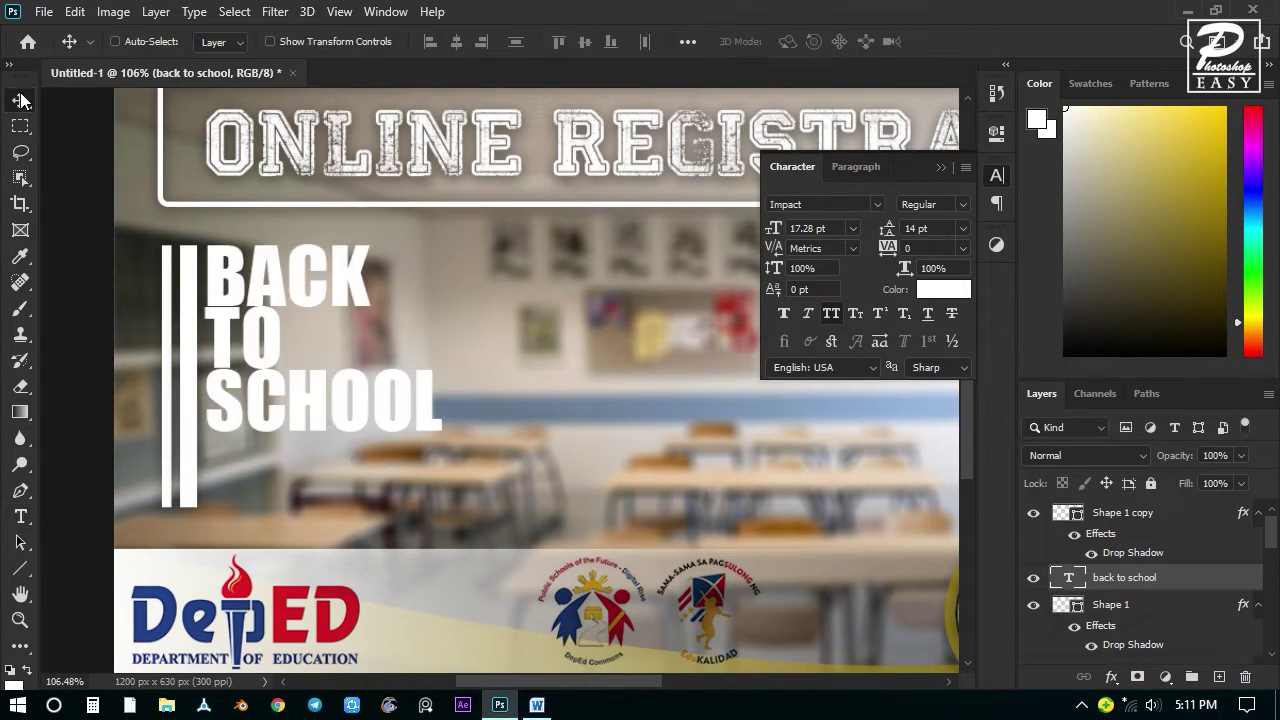
Paste the copied font size as the line spacing of the back to school text, setting the leading to 17.28 pt.
left_click(927, 234)
right_click(930, 228)
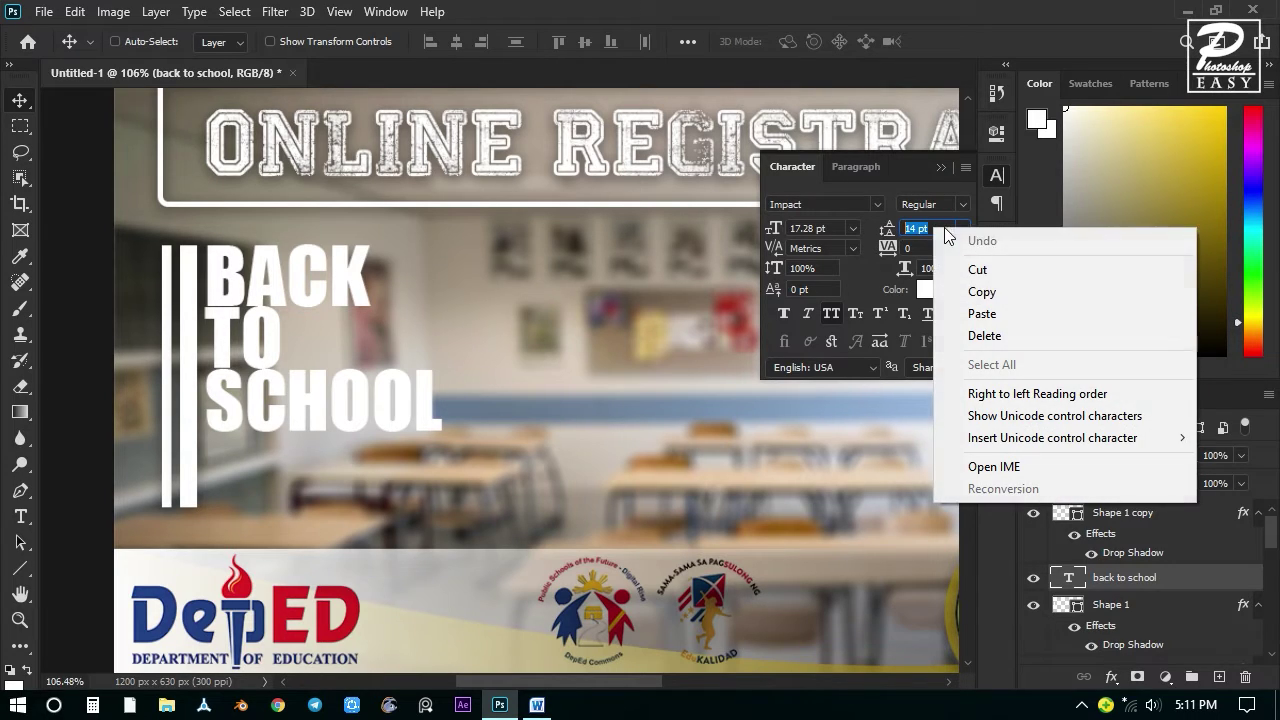
left_click(987, 311)
key("Return")
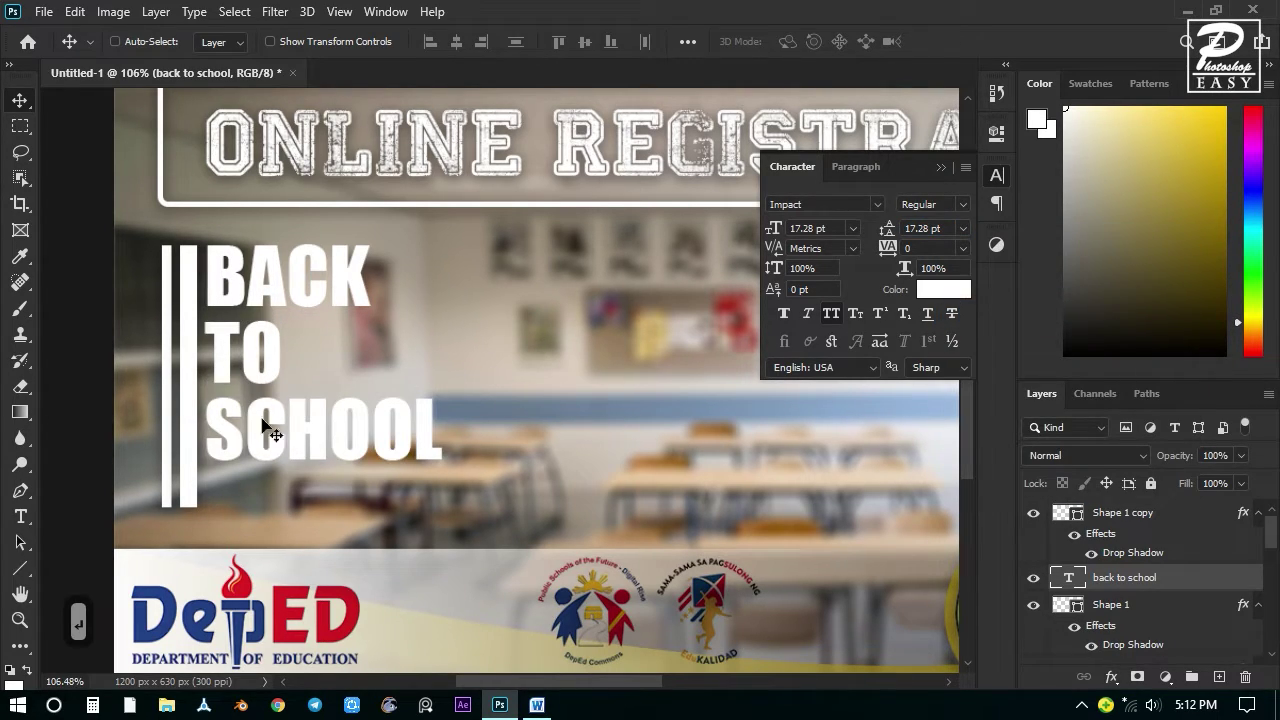
left_click(941, 167)
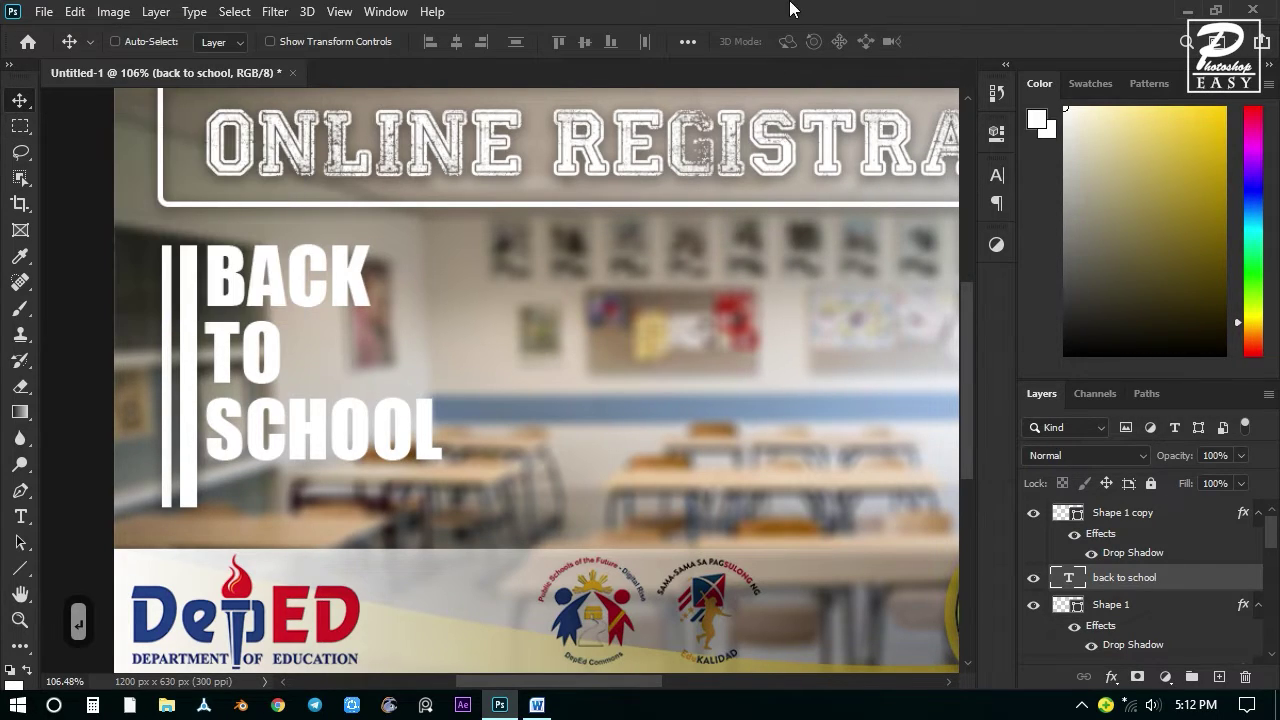
Scale the back to school text up slightly to about 17.87 pt and move it down to centre it beside the vertical lines.
key("ctrl+t")
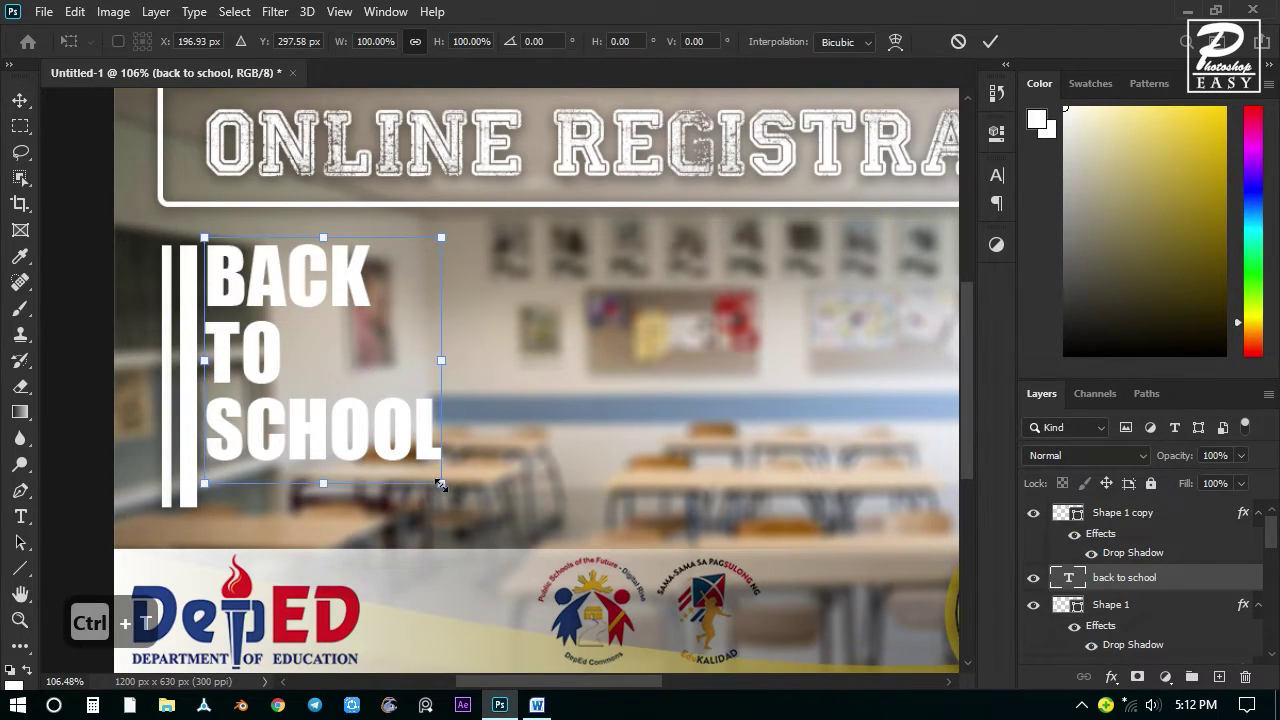
mouse_move(443, 485)
left_mouse_down()
mouse_move(455, 509)
mouse_move(428, 484)
mouse_move(447, 494)
mouse_move(433, 487)
mouse_move(426, 500)
mouse_move(472, 514)
mouse_move(450, 493)
mouse_move(486, 528)
mouse_move(439, 488)
left_mouse_up()
key("ctrl+z")
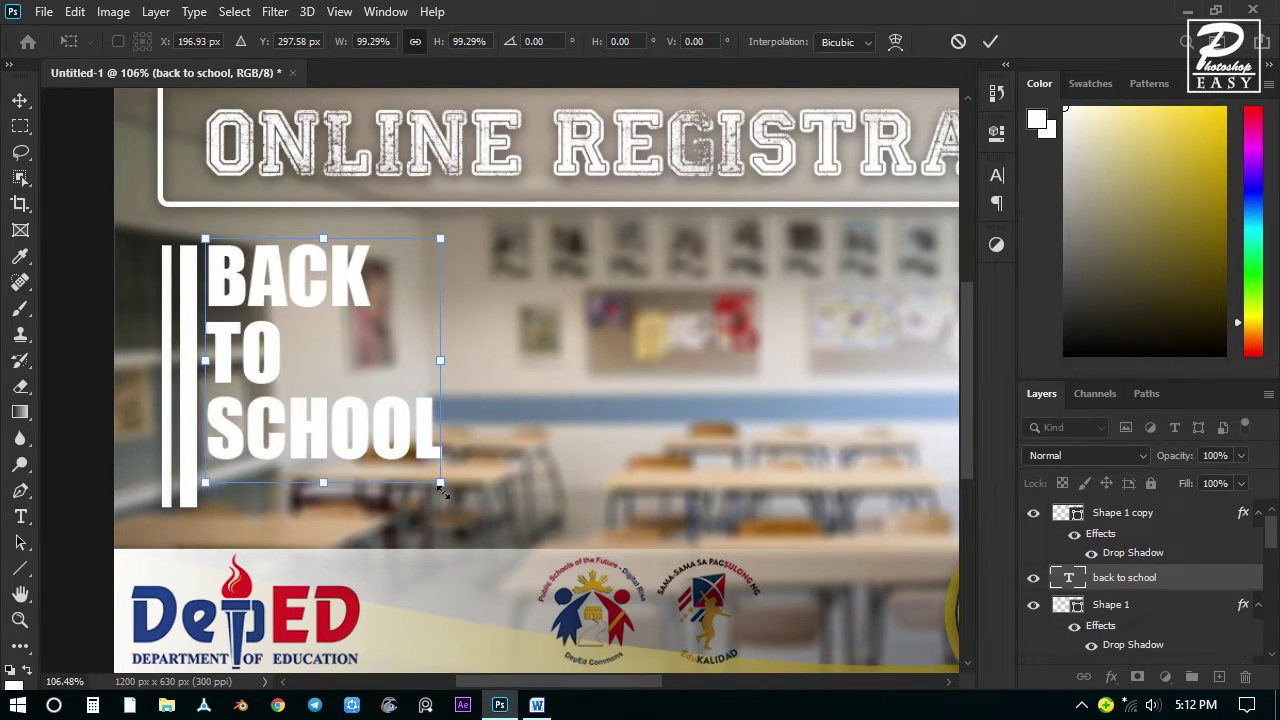
mouse_move(376, 434)
left_mouse_down()
mouse_move(393, 450)
mouse_move(372, 458)
mouse_move(384, 452)
left_mouse_up()
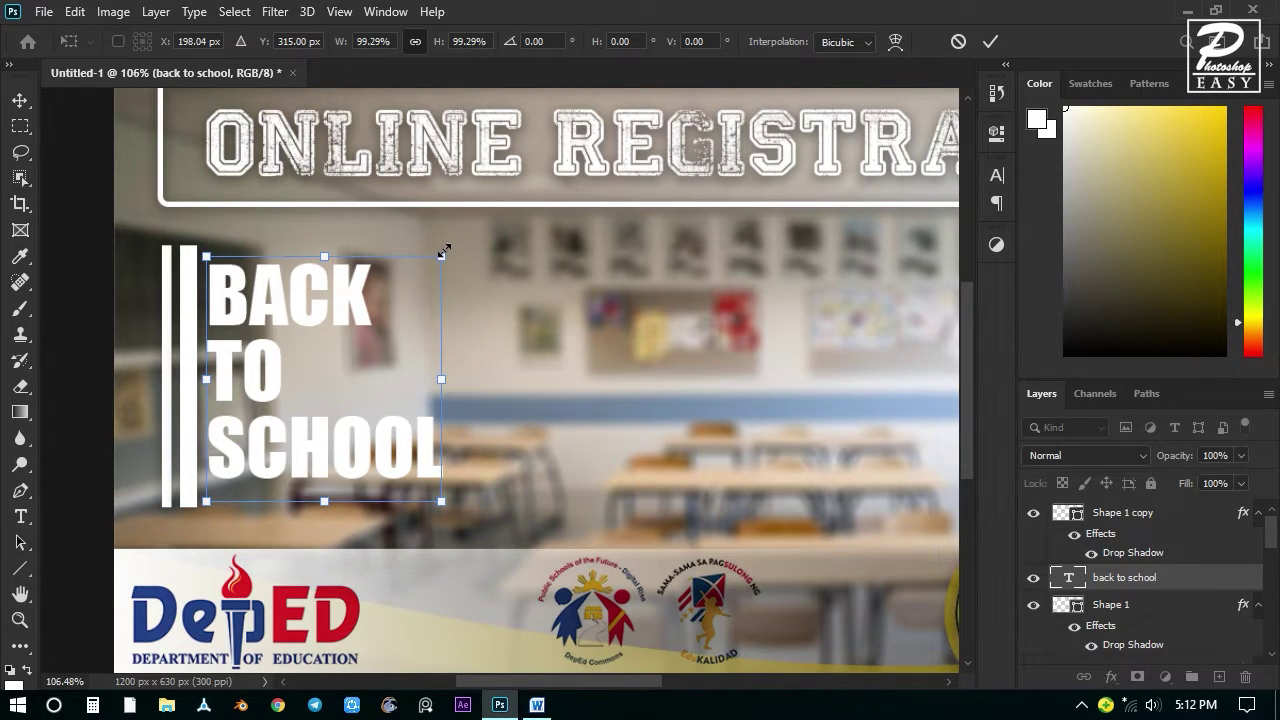
left_click_drag(444, 250, 451, 246)
left_click_drag(386, 342, 386, 347)
key("Return")
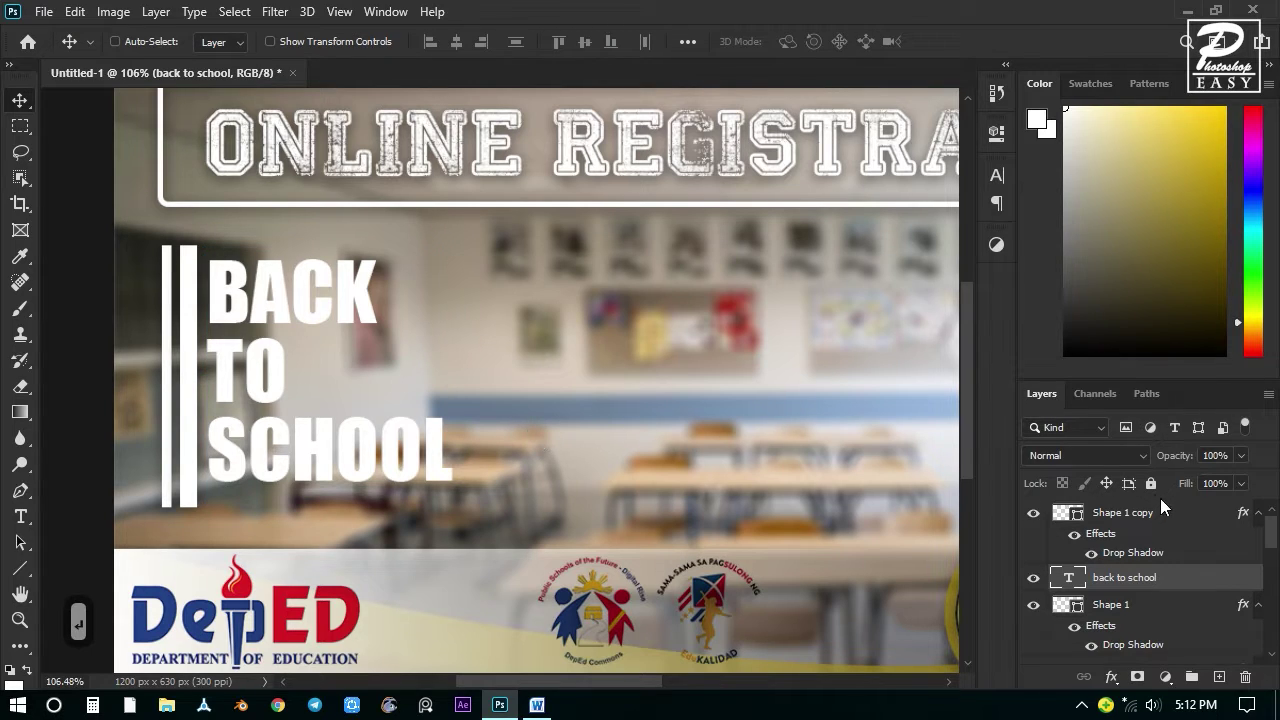
Add a drop shadow to the back to school text and move its layer above Shape 1 copy.
right_click(1148, 580)
left_click(992, 32)
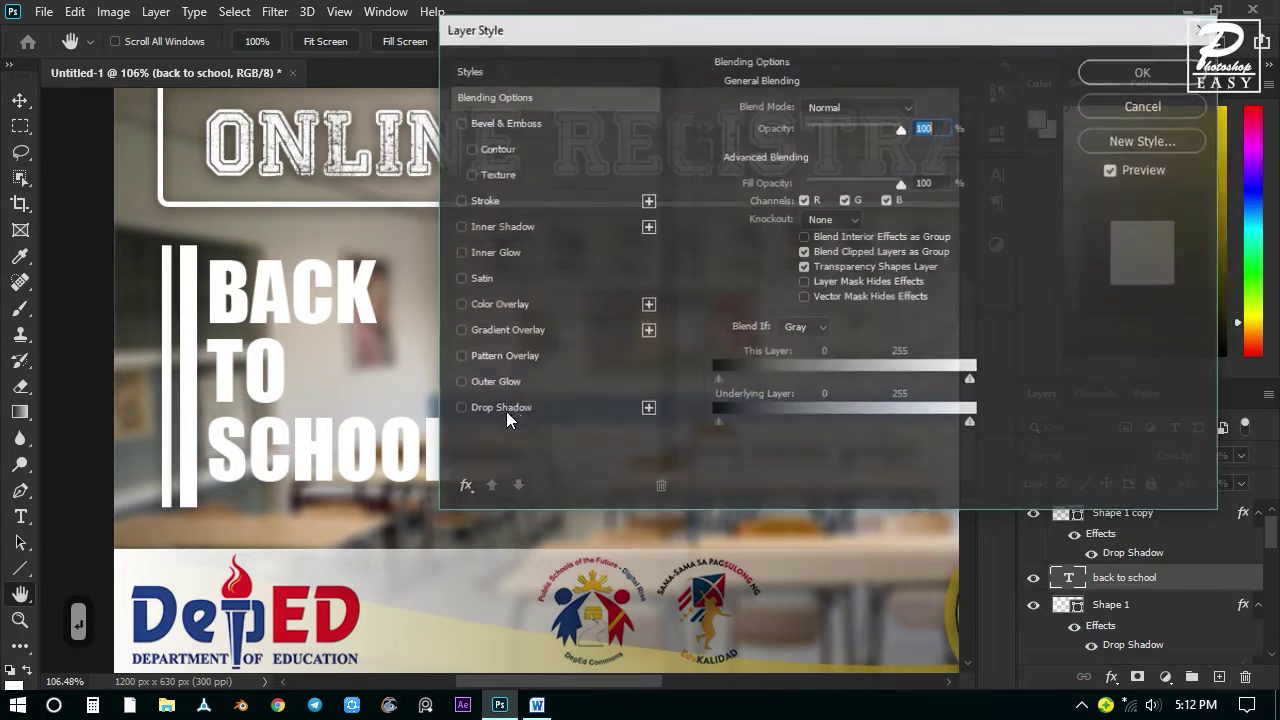
left_click(510, 410)
left_click(1116, 68)
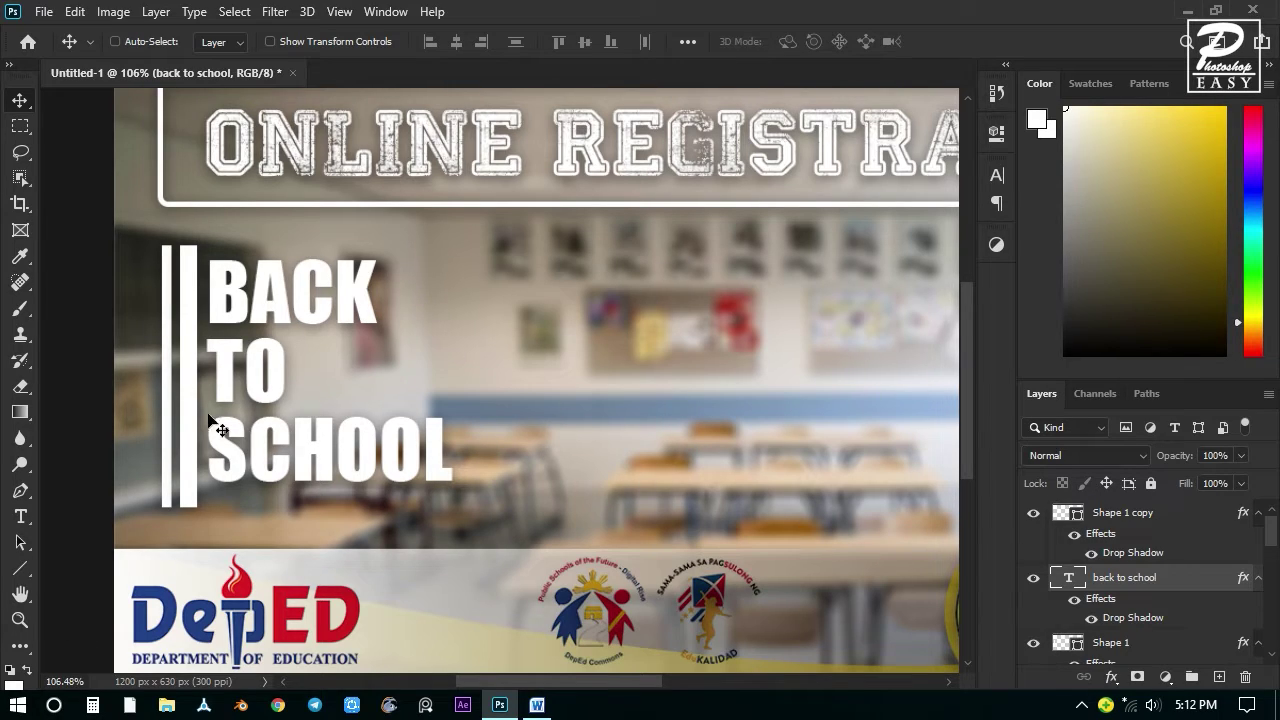
left_click(20, 126)
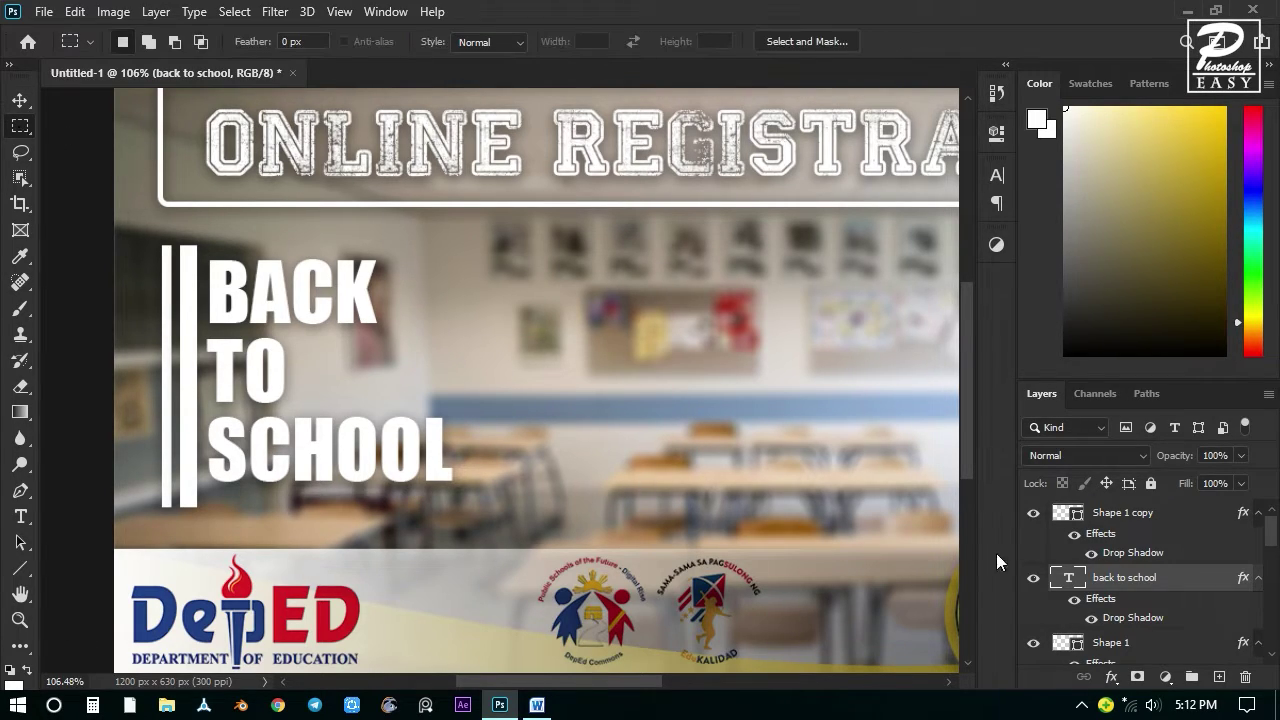
left_click_drag(1145, 580, 1148, 528)
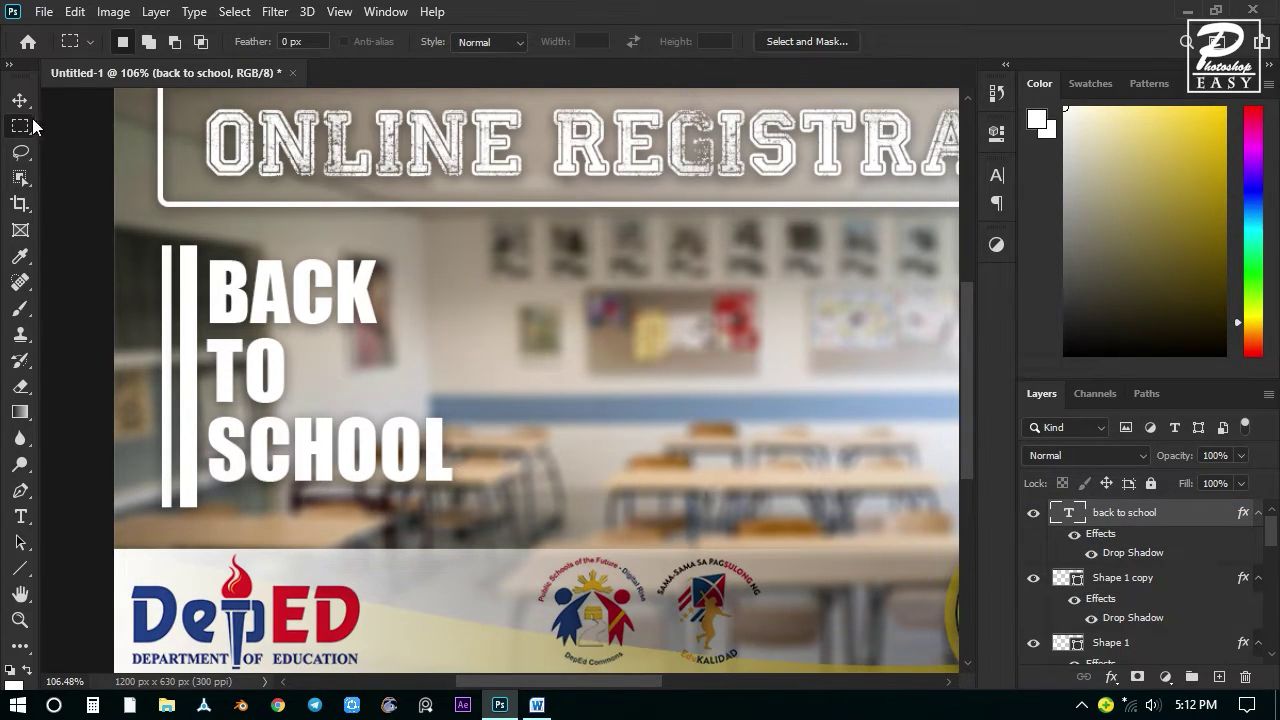
Select the lower halves of the words BACK, TO and SCHOOL together with rectangular marquees in Add to Selection mode.
left_click_drag(196, 292, 405, 333)
left_click_drag(194, 372, 390, 410)
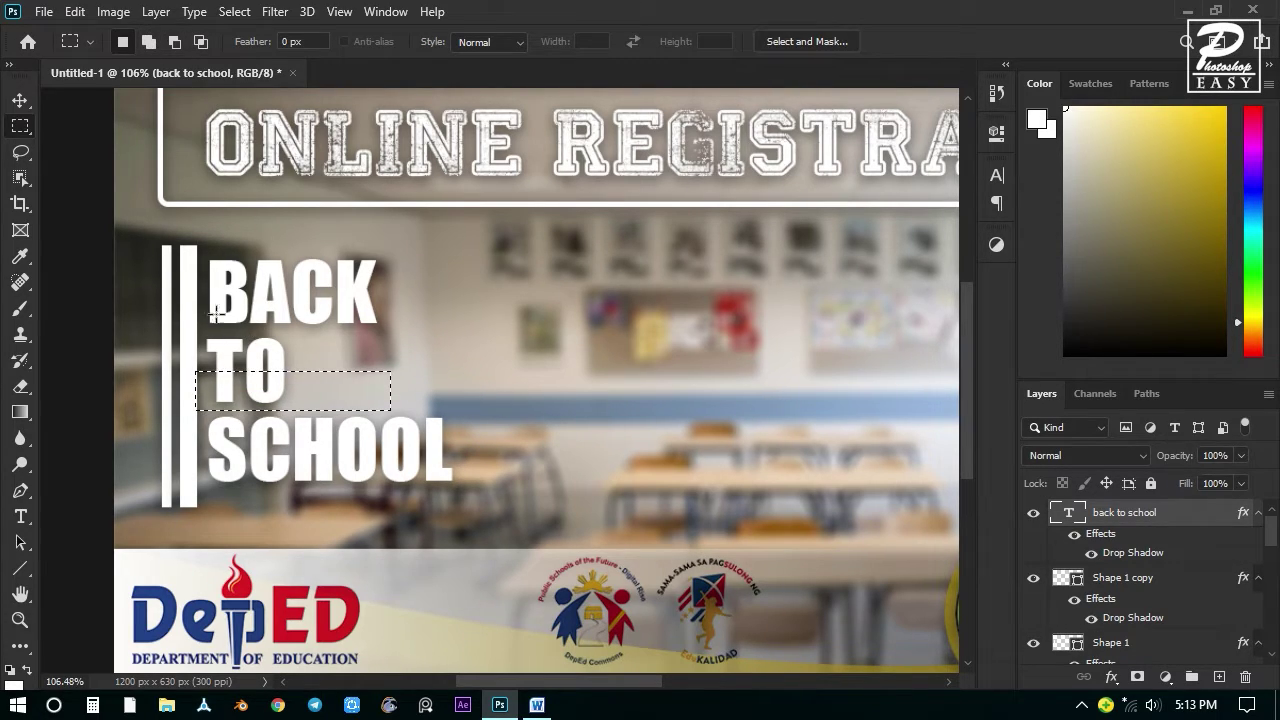
left_click(148, 41)
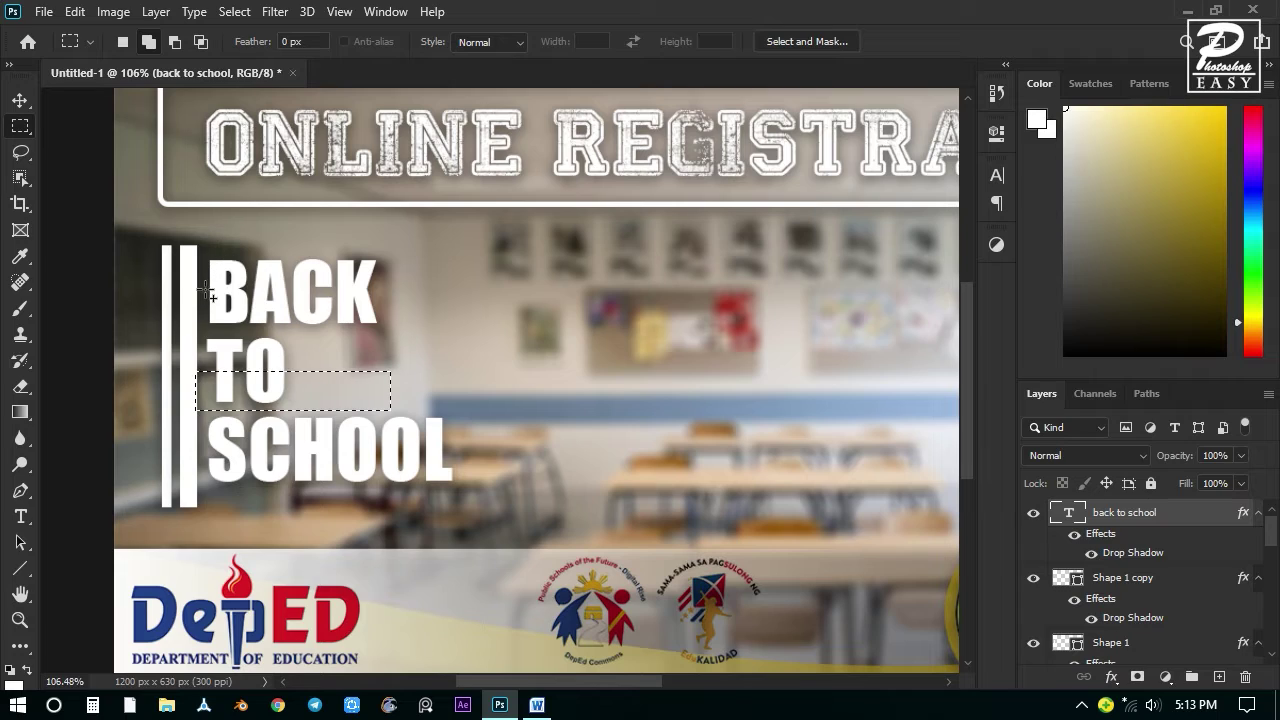
left_click_drag(194, 289, 393, 328)
key("ctrl+d")
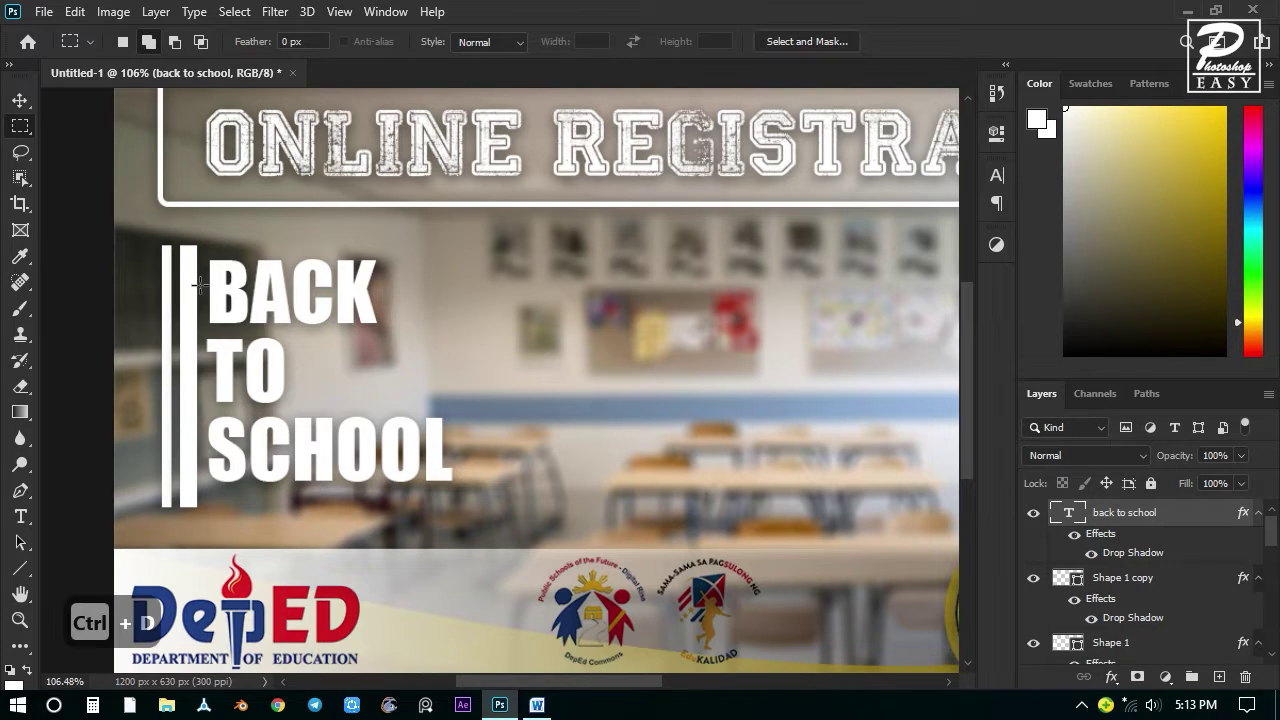
left_click_drag(205, 292, 387, 334)
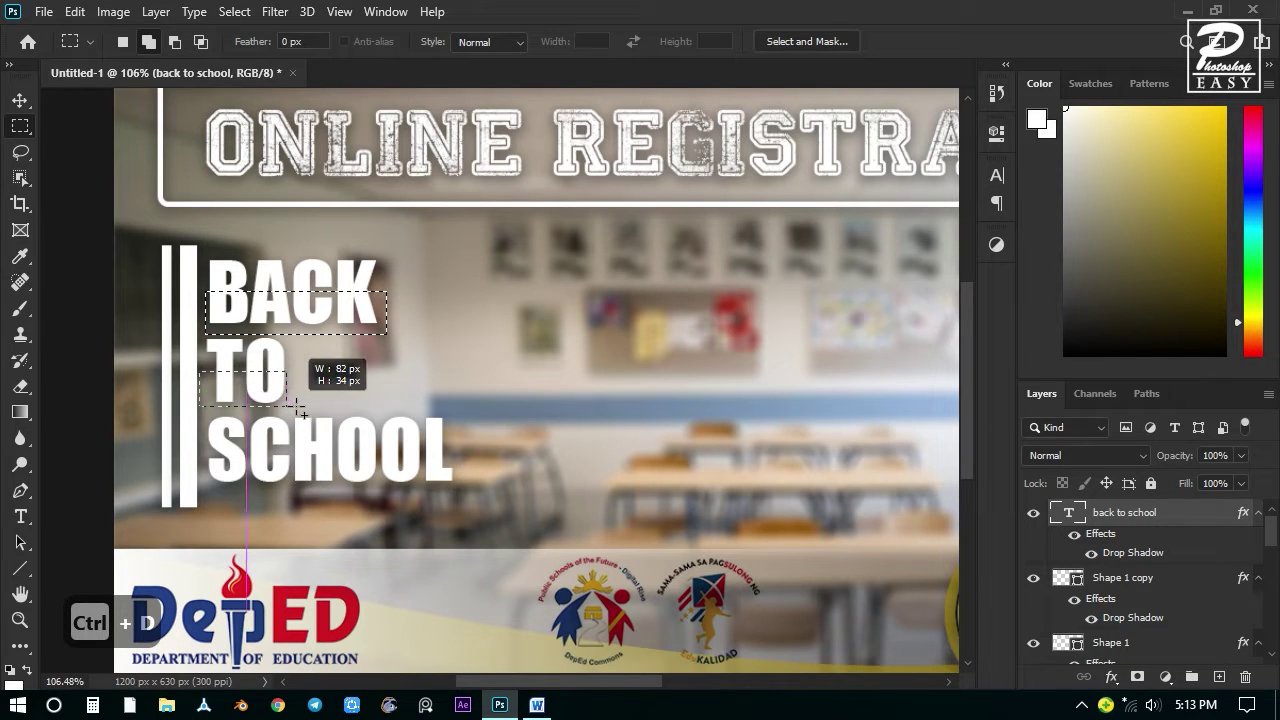
left_click_drag(297, 405, 317, 408)
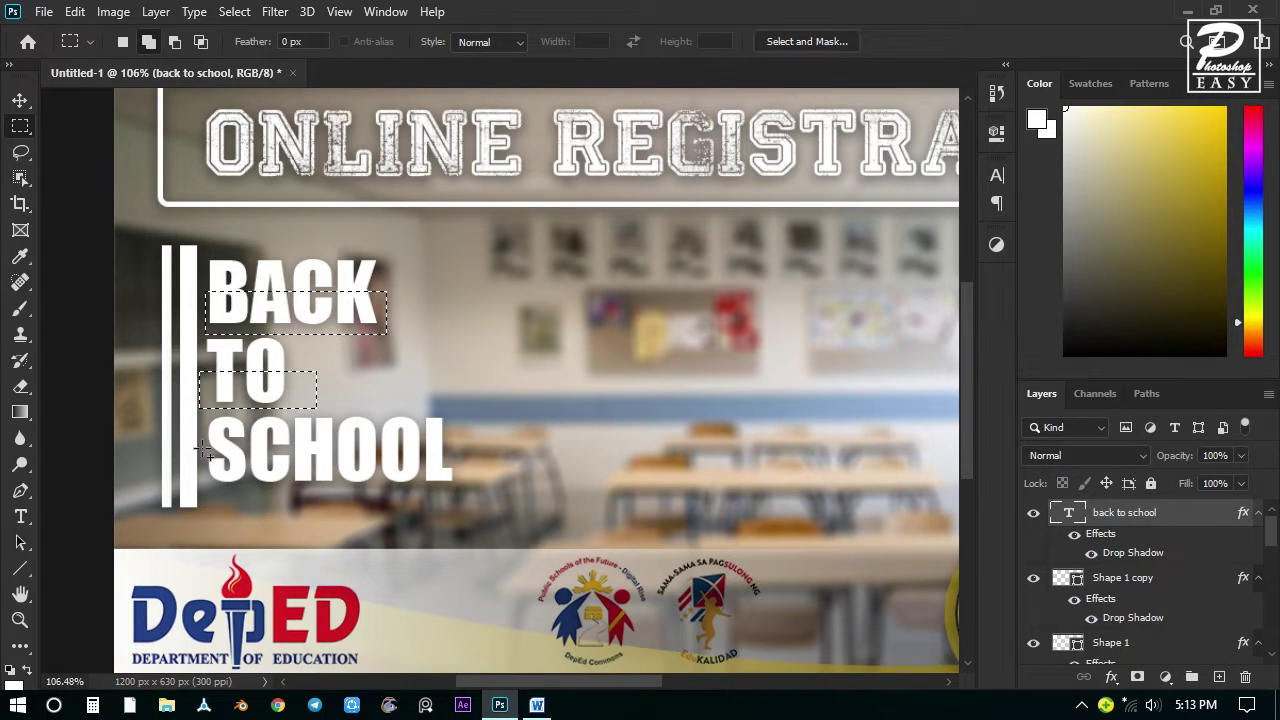
left_click_drag(202, 448, 474, 497)
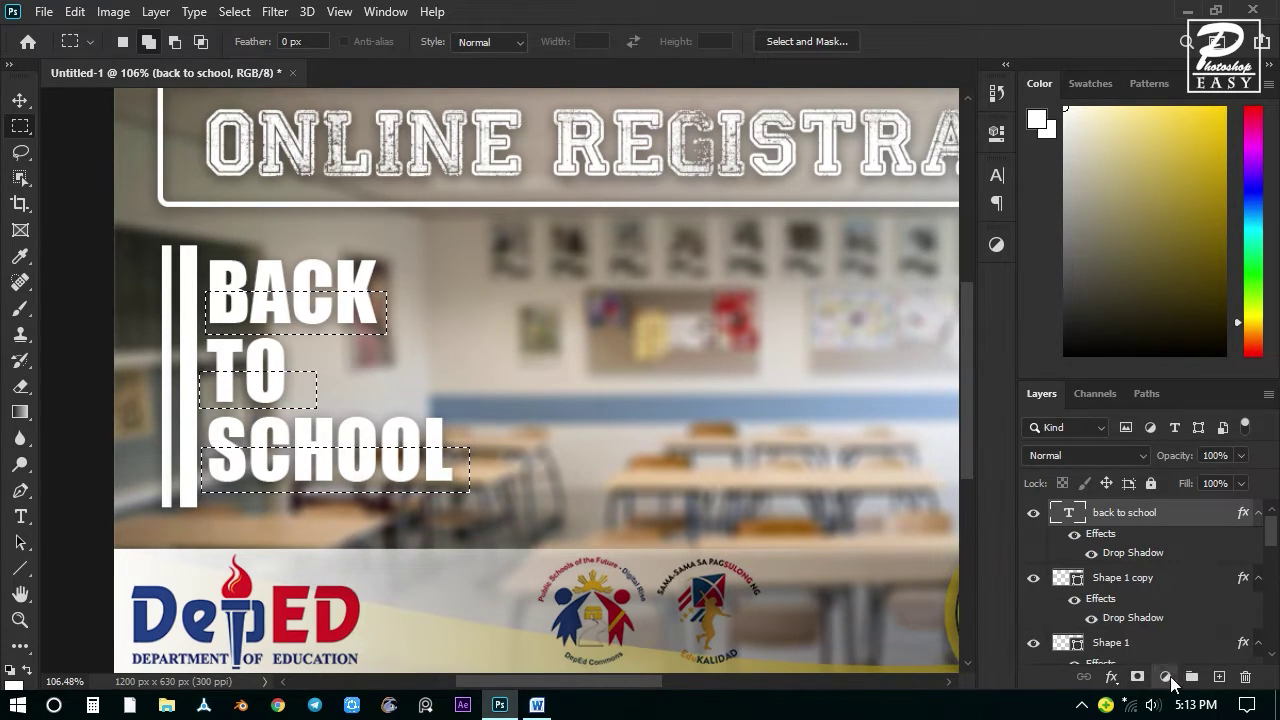
Add a Levels adjustment layer from the selection with midtones at 1.61 and clip it to the back to school text.
left_click(1168, 677)
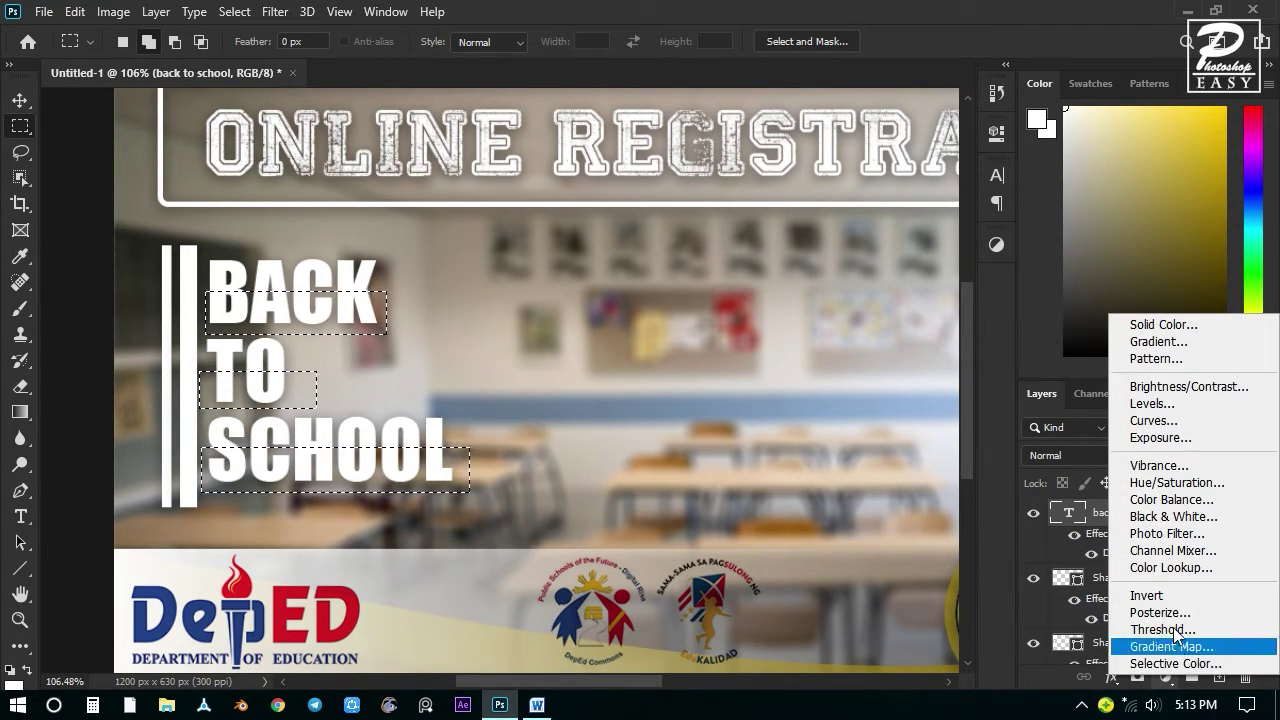
left_click(1192, 404)
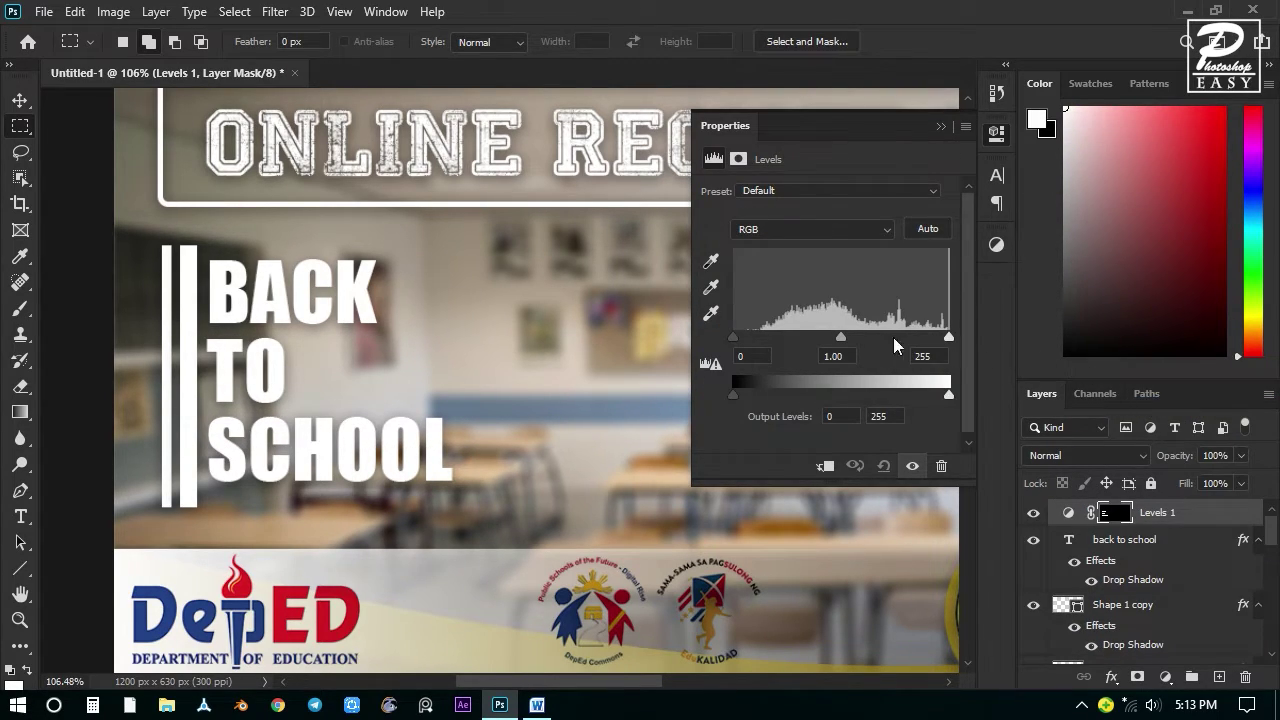
left_click_drag(838, 335, 804, 335)
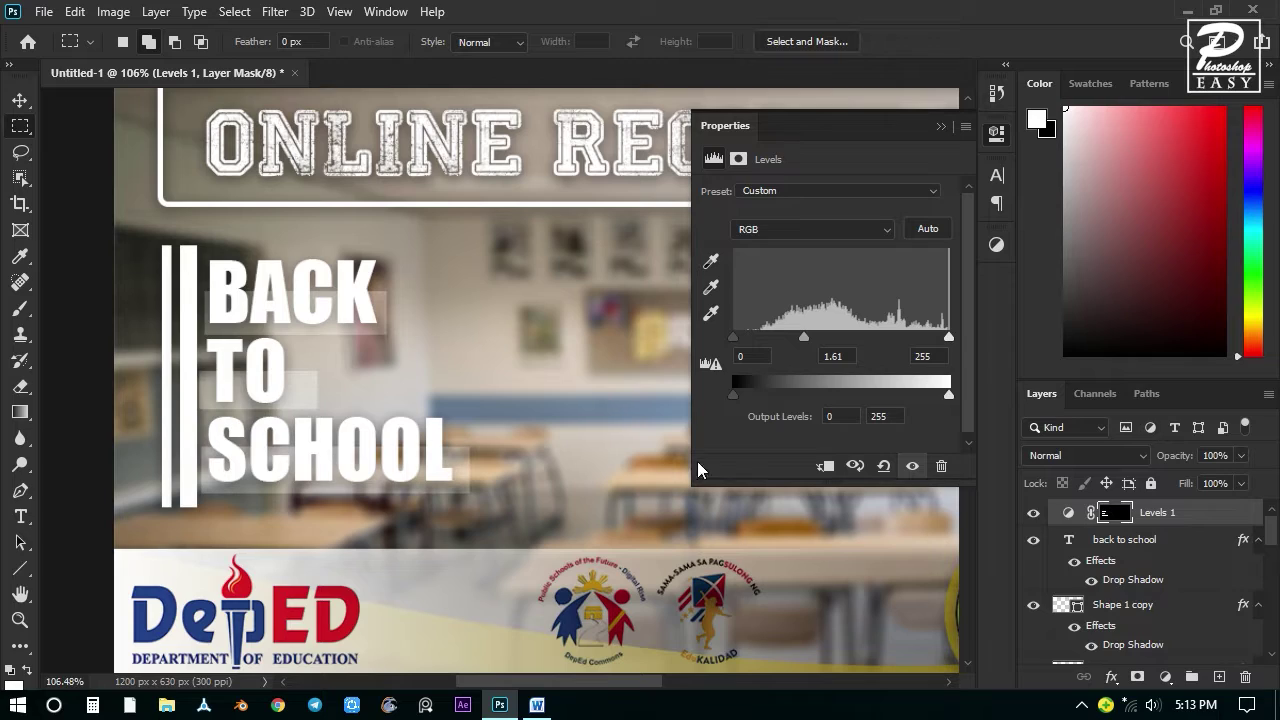
left_click(826, 467)
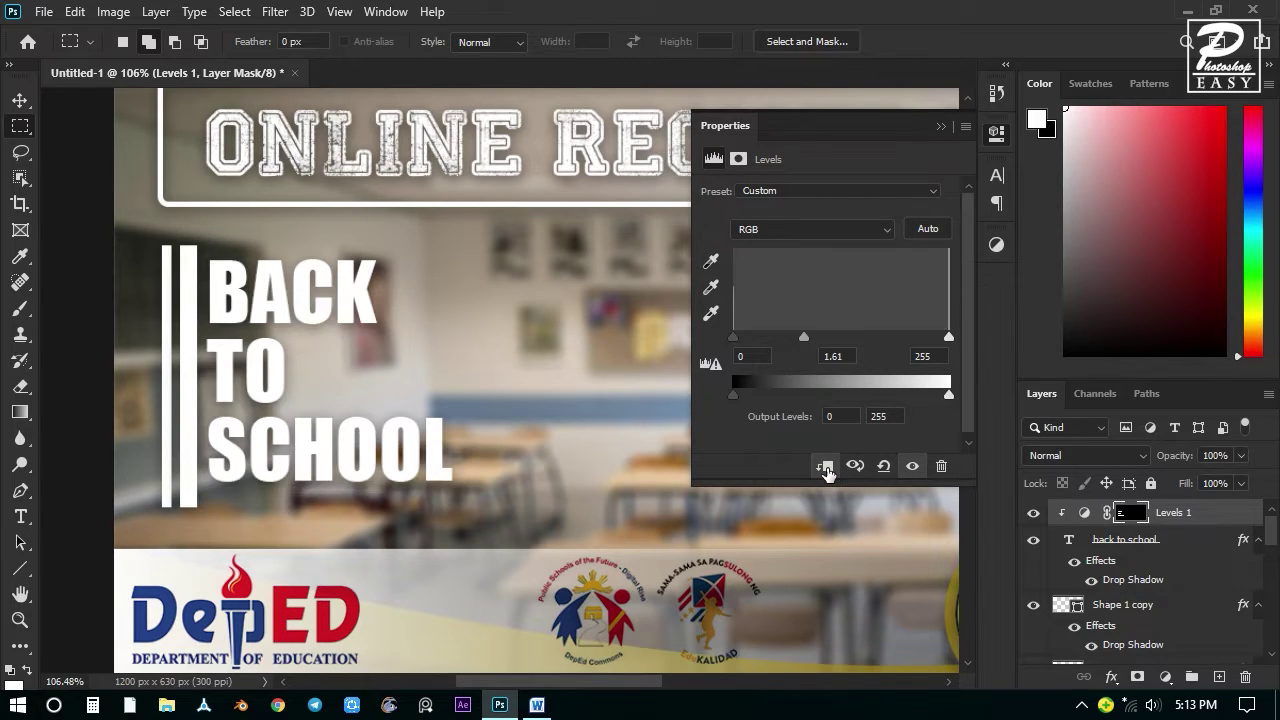
left_click(940, 126)
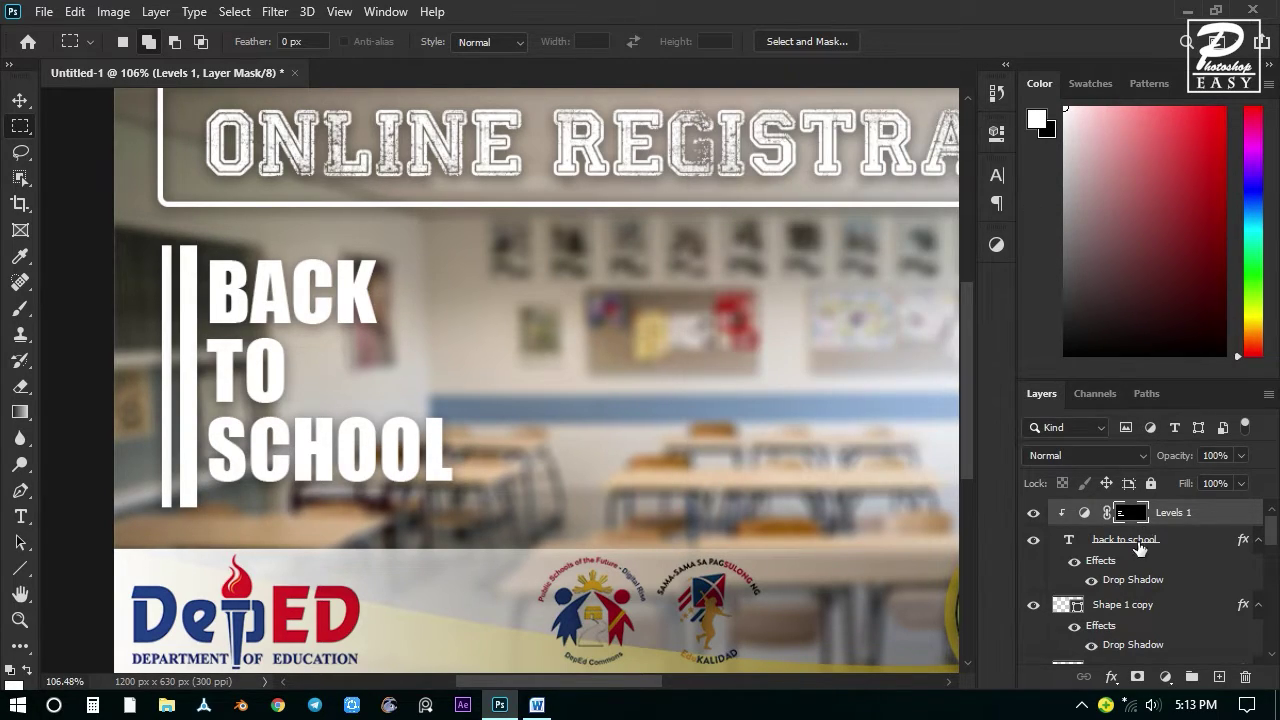
Change the back to school text colour to blue, hex 4b7aff.
left_click(1184, 539)
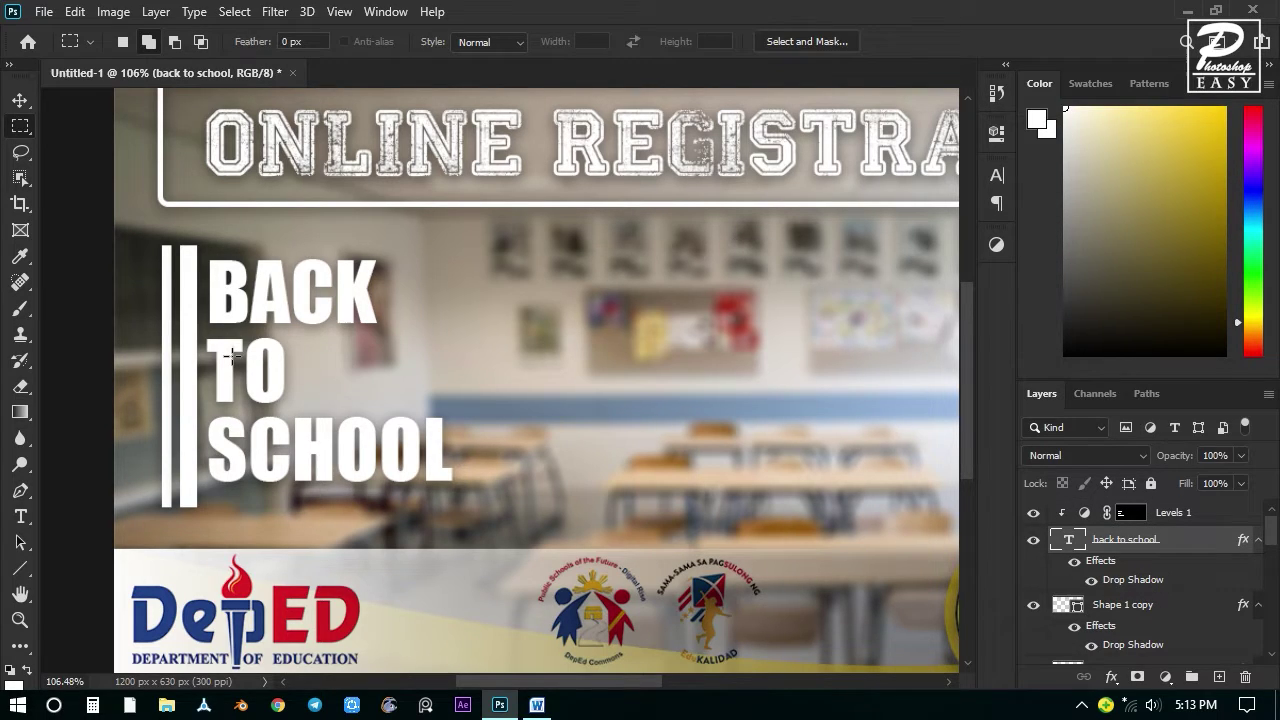
left_click(20, 516)
left_click(799, 43)
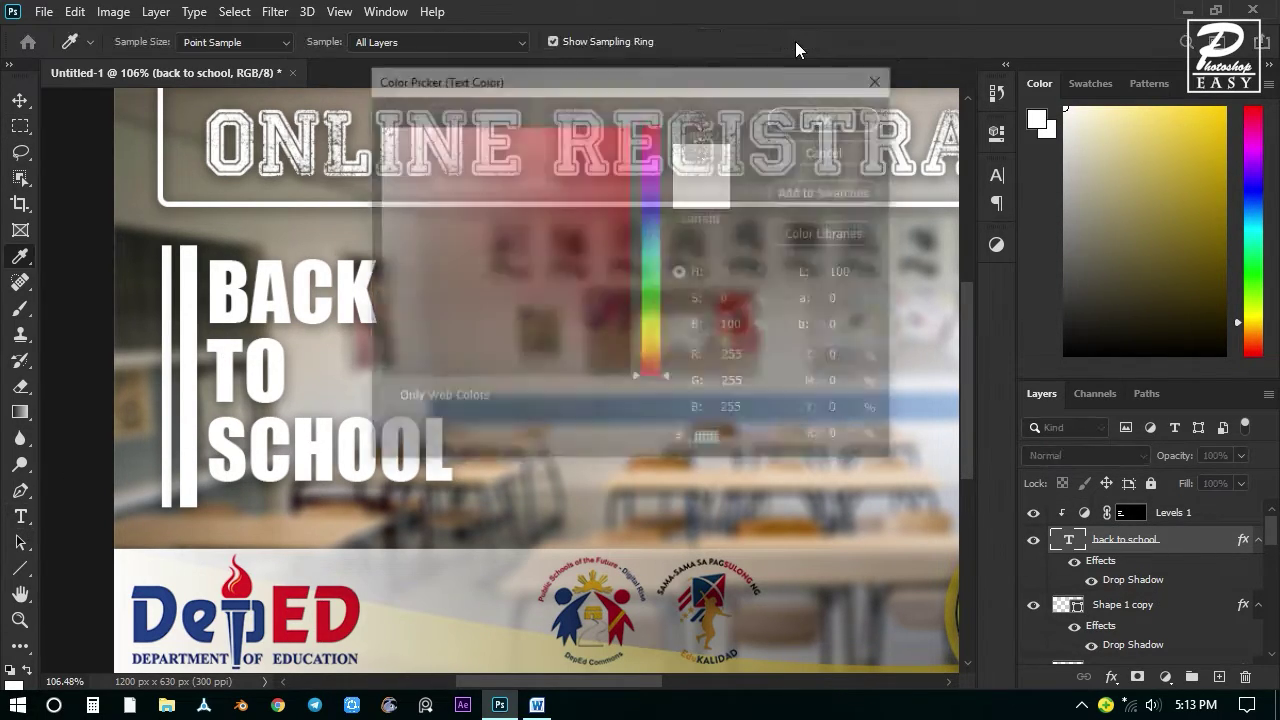
left_click_drag(600, 177, 514, 189)
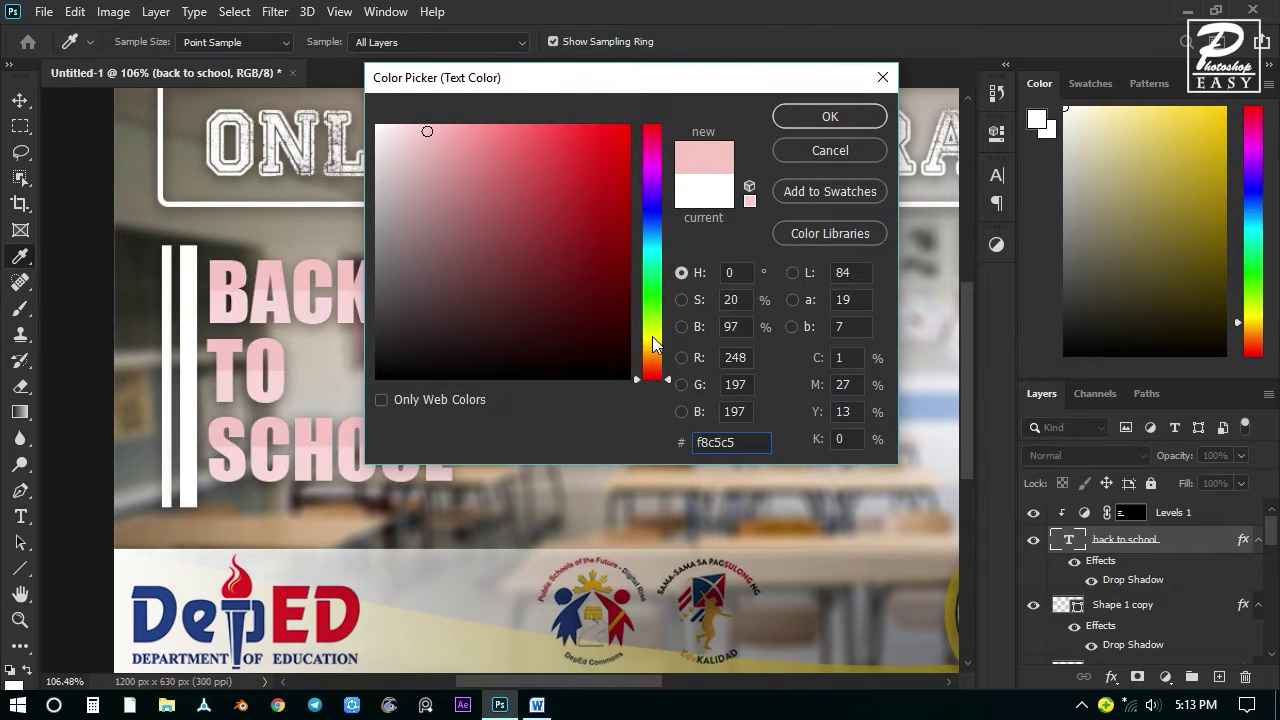
left_click_drag(651, 343, 652, 236)
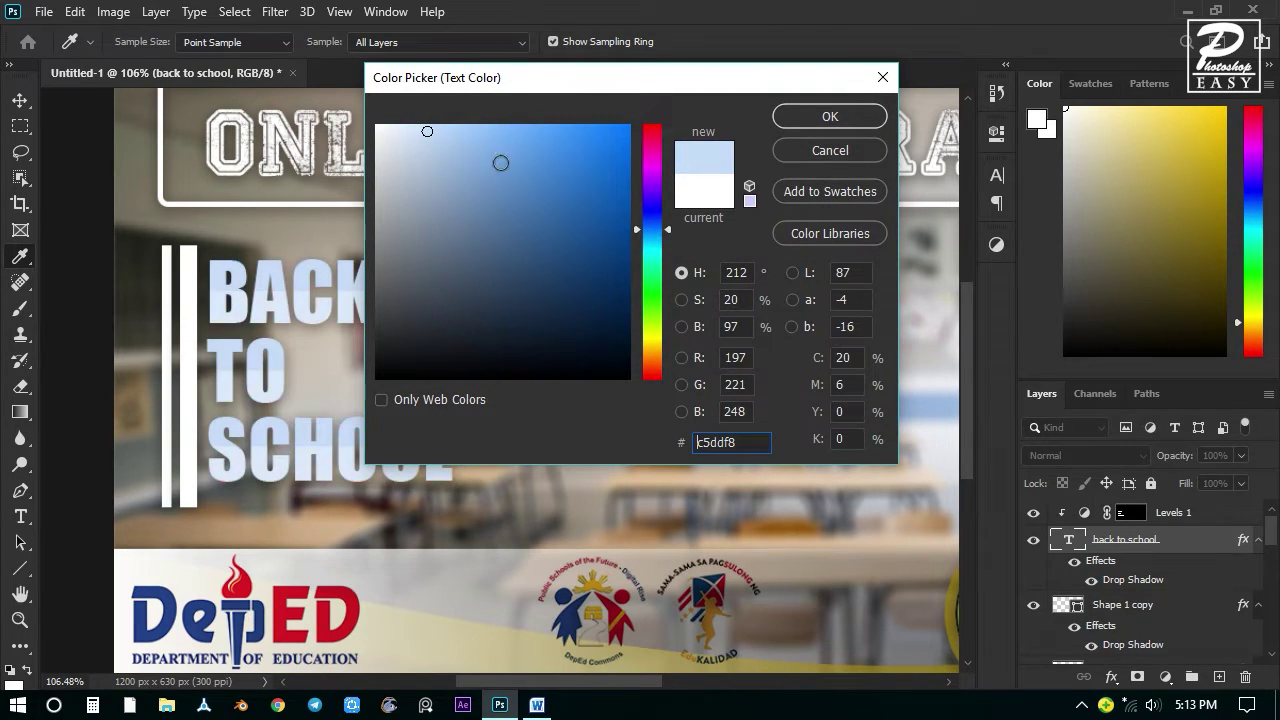
left_click_drag(462, 134, 463, 124)
mouse_move(660, 236)
left_mouse_down()
mouse_move(662, 218)
mouse_move(667, 253)
mouse_move(662, 228)
left_mouse_up()
mouse_move(565, 130)
left_mouse_down()
mouse_move(534, 120)
mouse_move(537, 133)
mouse_move(555, 124)
left_mouse_up()
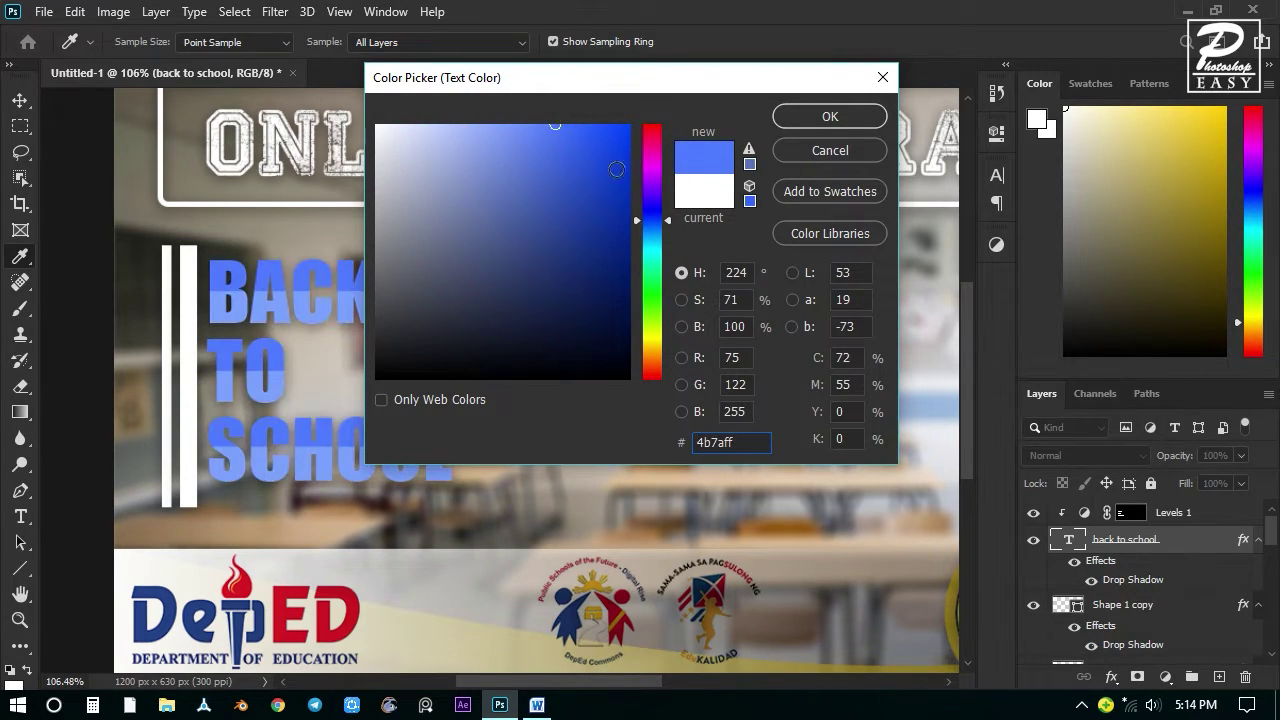
left_click(801, 117)
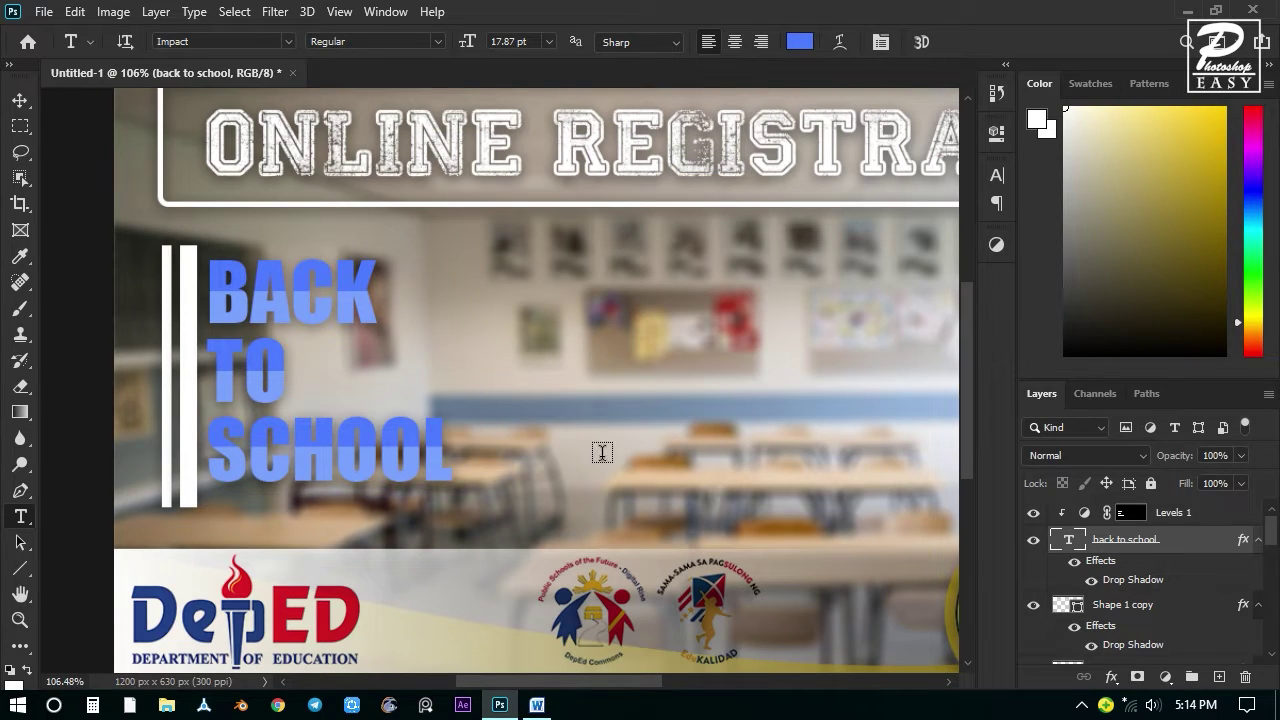
Darken the lower halves of the words in the Levels 1 adjustment, setting the black input level to 81 and lowering the midtones.
left_click(1086, 516)
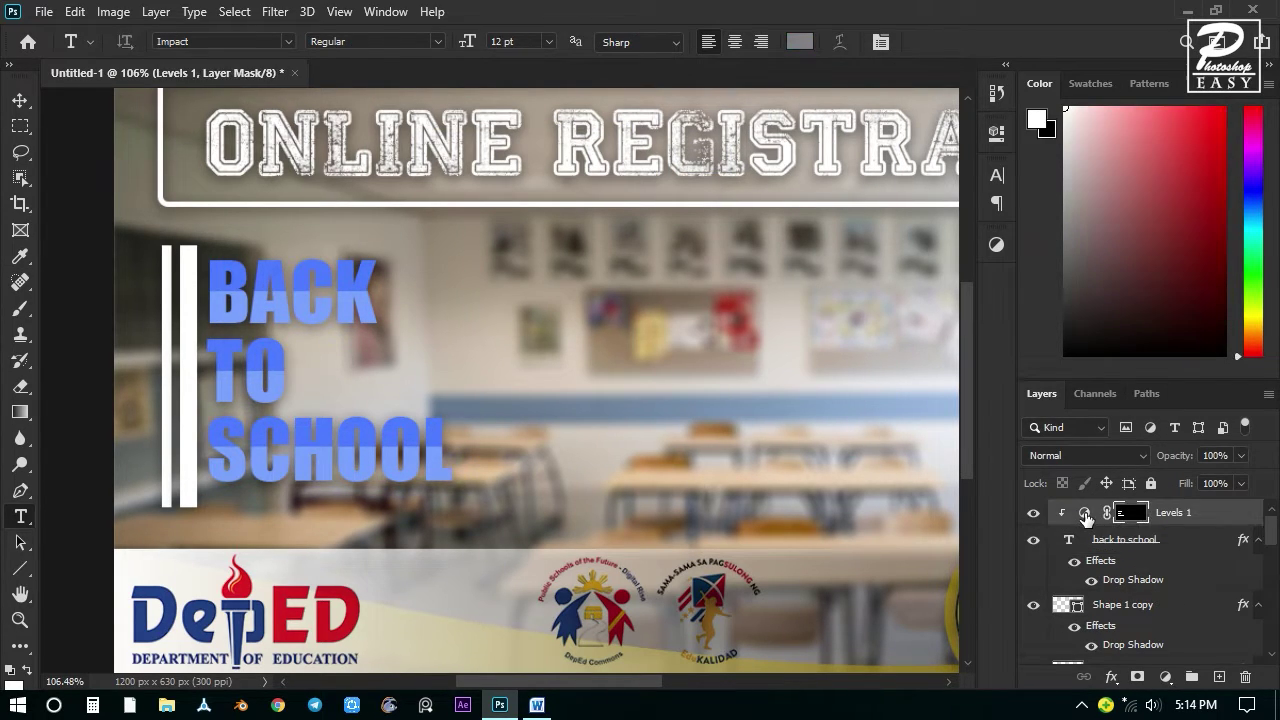
double_click(1086, 514)
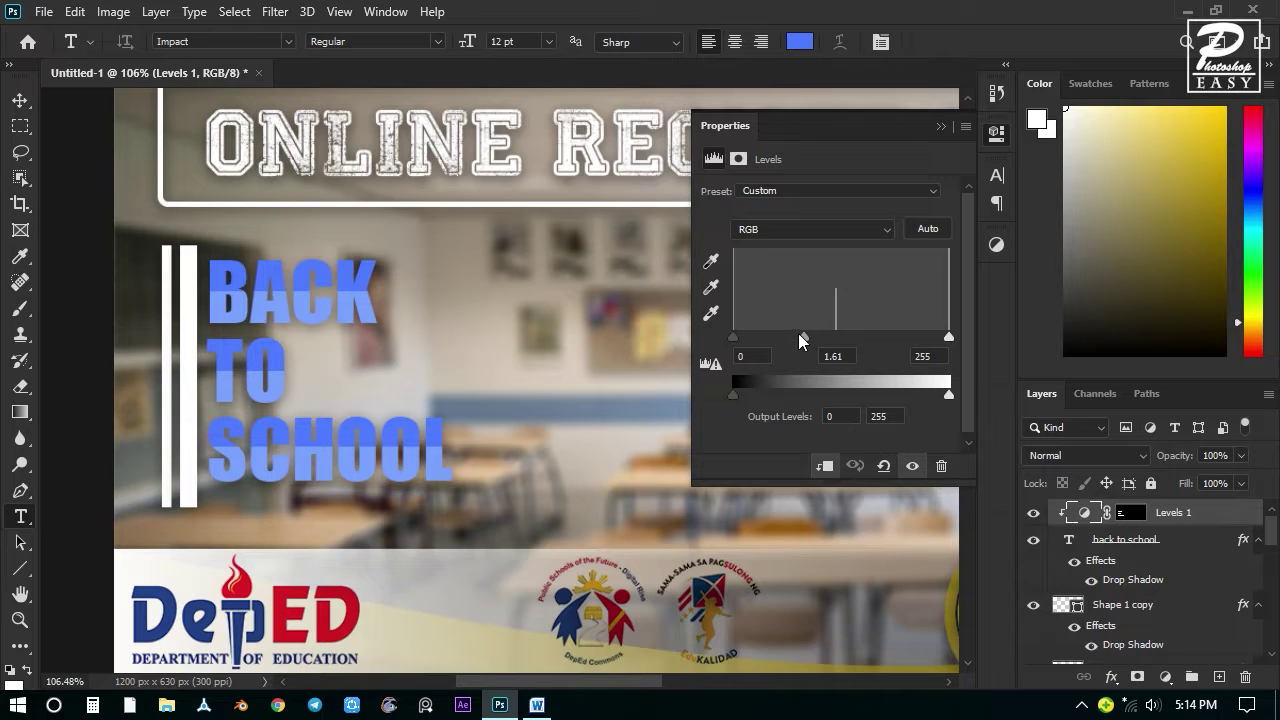
left_click_drag(800, 341, 890, 350)
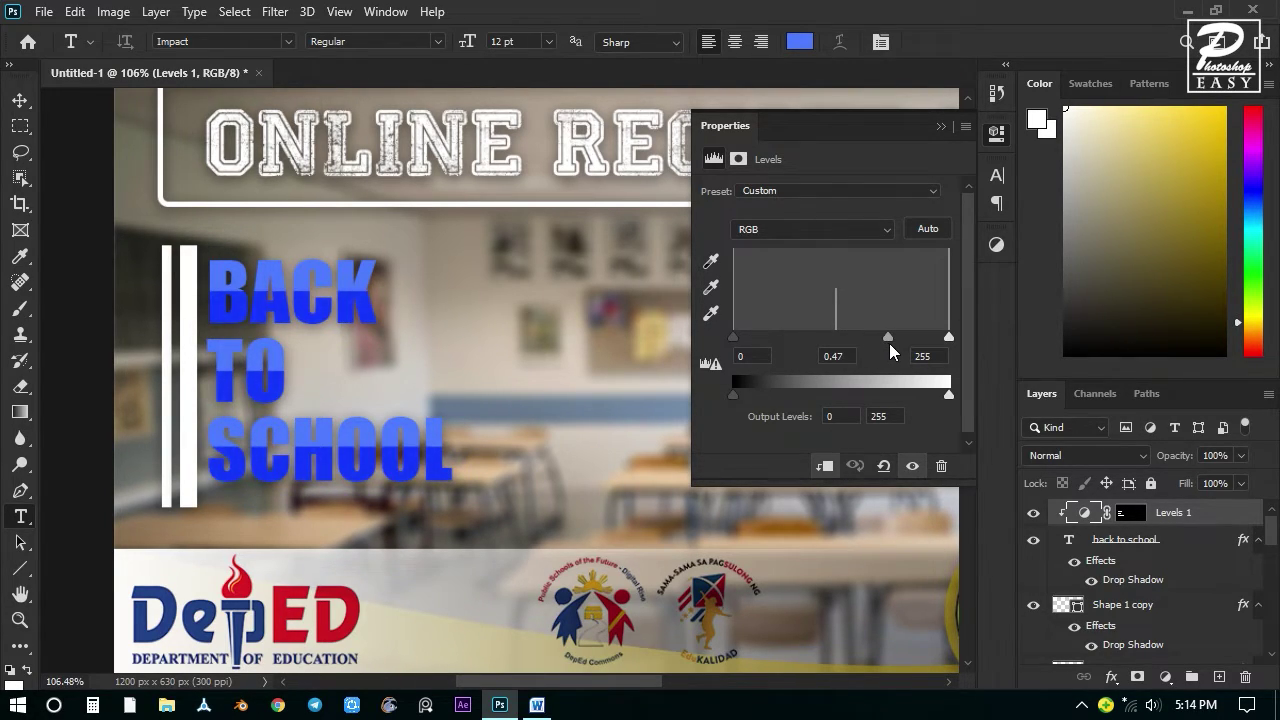
left_click_drag(736, 342, 778, 338)
mouse_move(901, 338)
left_mouse_down()
mouse_move(874, 339)
mouse_move(890, 338)
left_mouse_up()
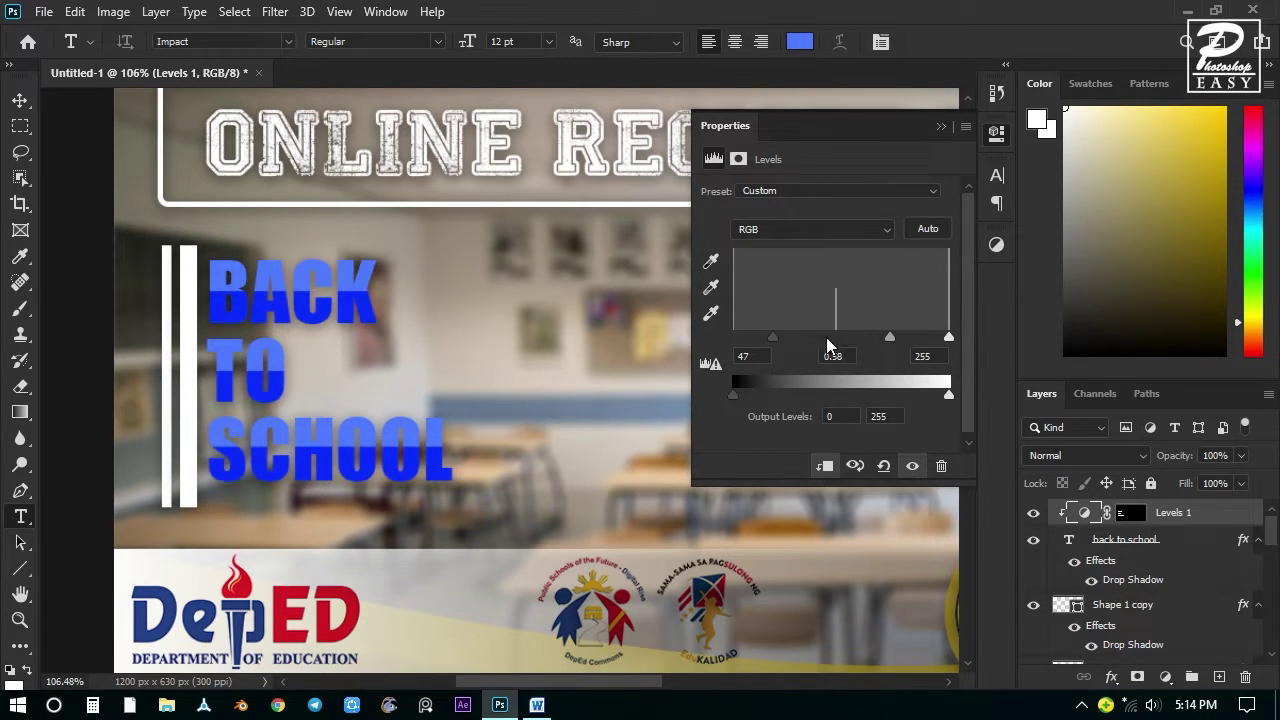
left_click_drag(773, 338, 803, 338)
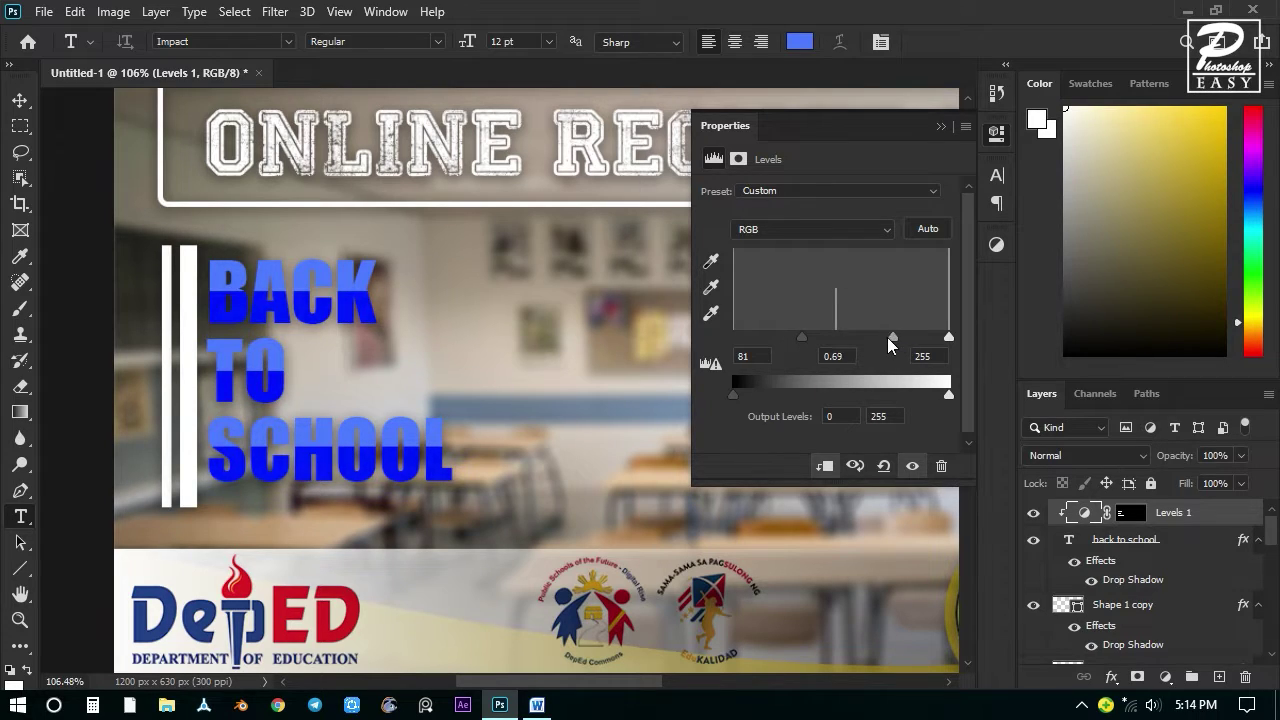
left_click_drag(887, 337, 896, 334)
mouse_move(733, 395)
left_mouse_down()
mouse_move(753, 396)
mouse_move(720, 400)
left_mouse_up()
mouse_move(894, 336)
left_mouse_down()
mouse_move(876, 336)
mouse_move(900, 337)
left_mouse_up()
left_click(940, 126)
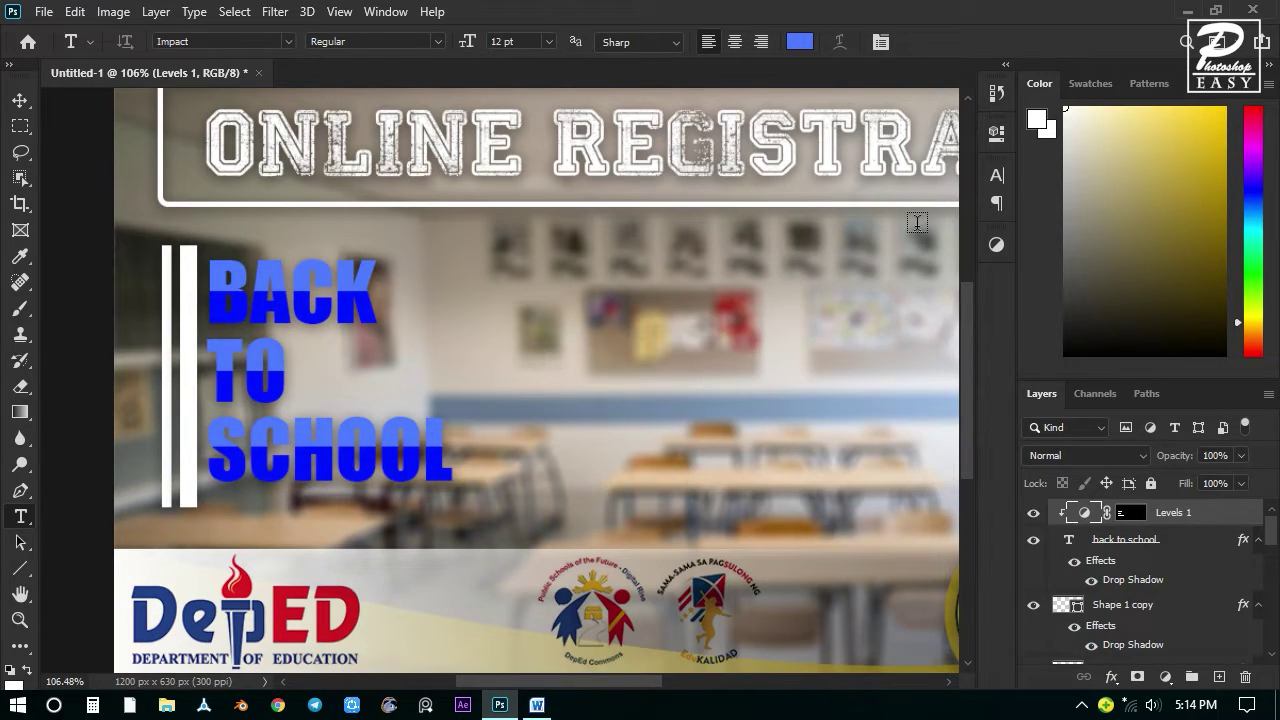
Invert the Levels 1 layer mask so the adjustment darkens the upper halves of the words instead of the lower halves.
left_click(1186, 540)
left_click(1183, 516)
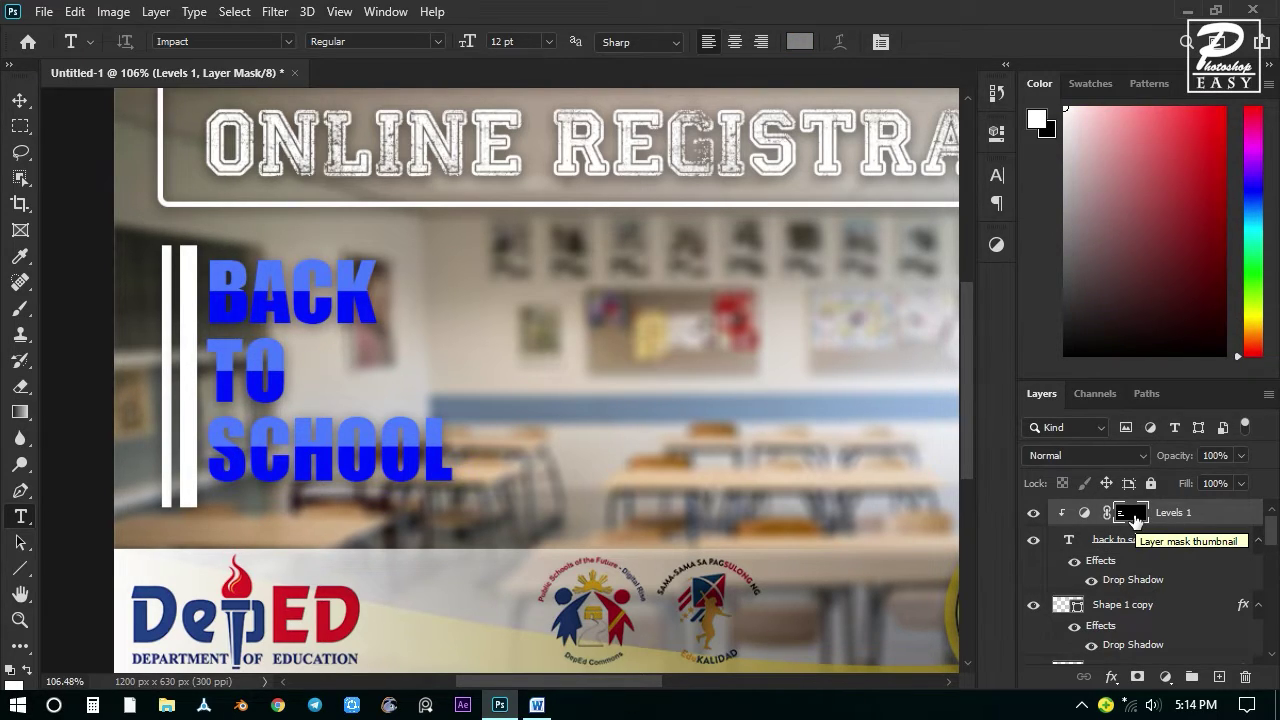
key("ctrl+i")
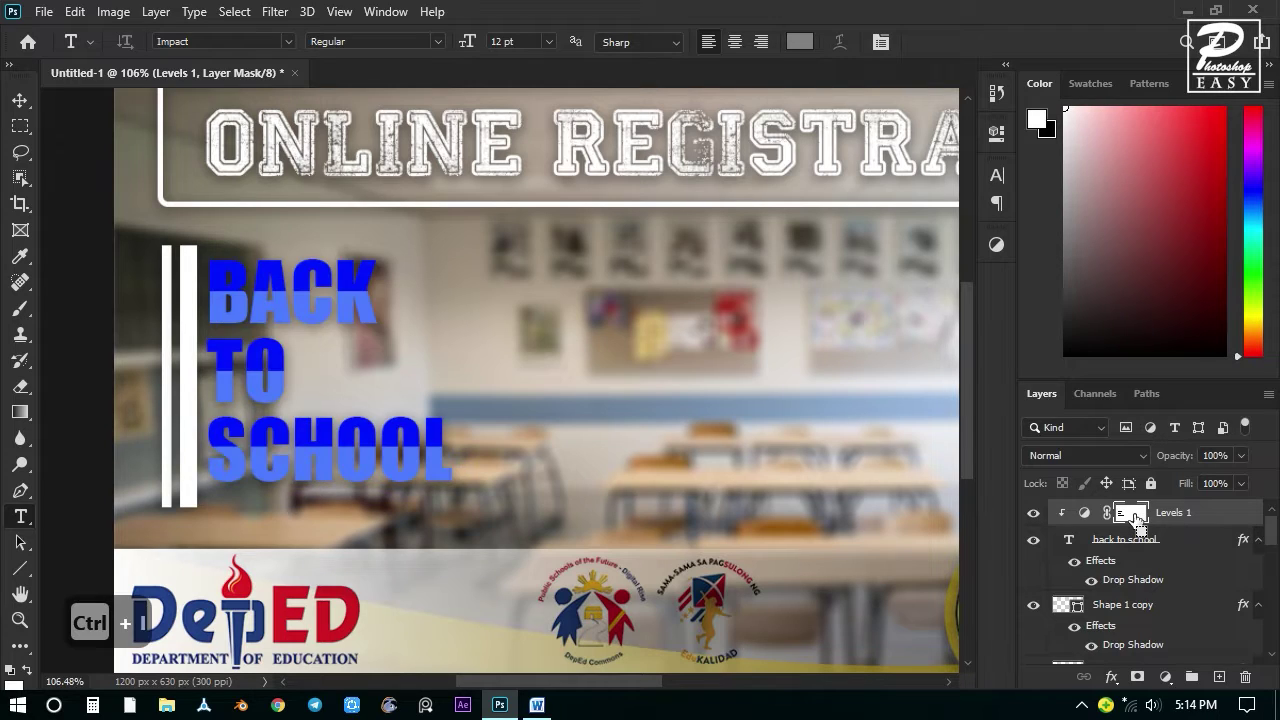
key("ctrl+i")
key("ctrl+i")
key("ctrl+i")
key("ctrl+i")
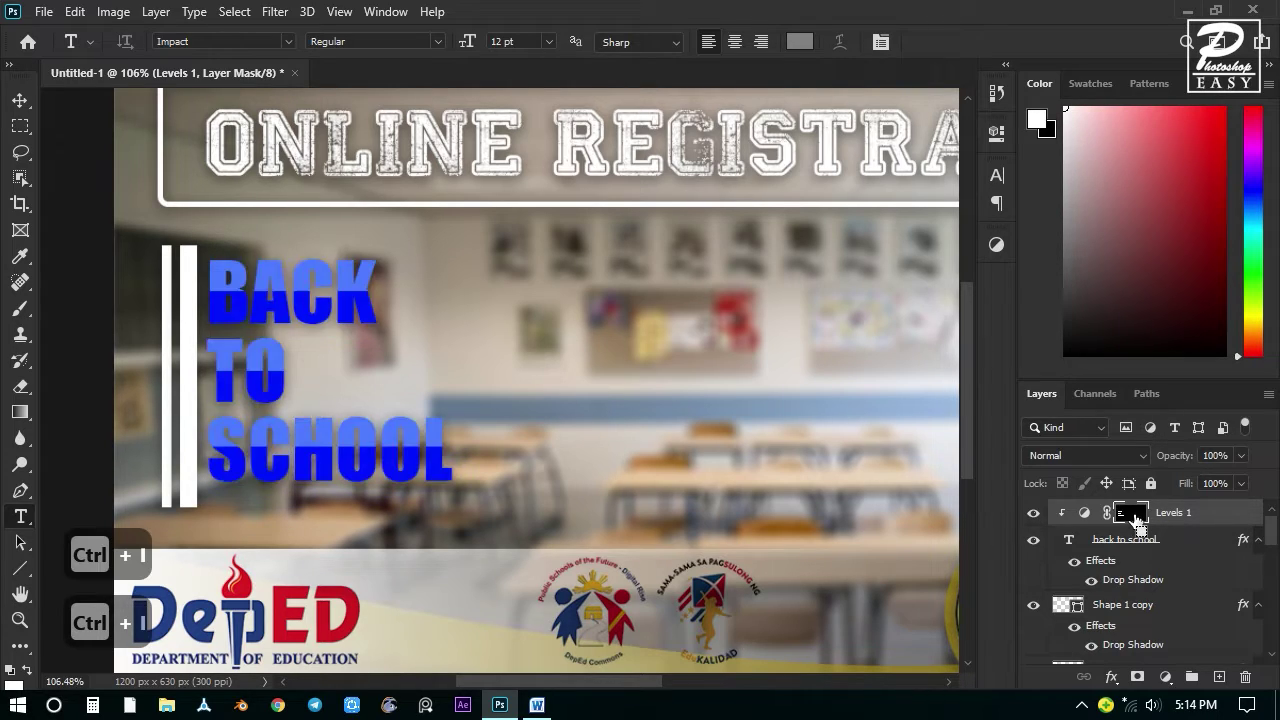
key("ctrl+i")
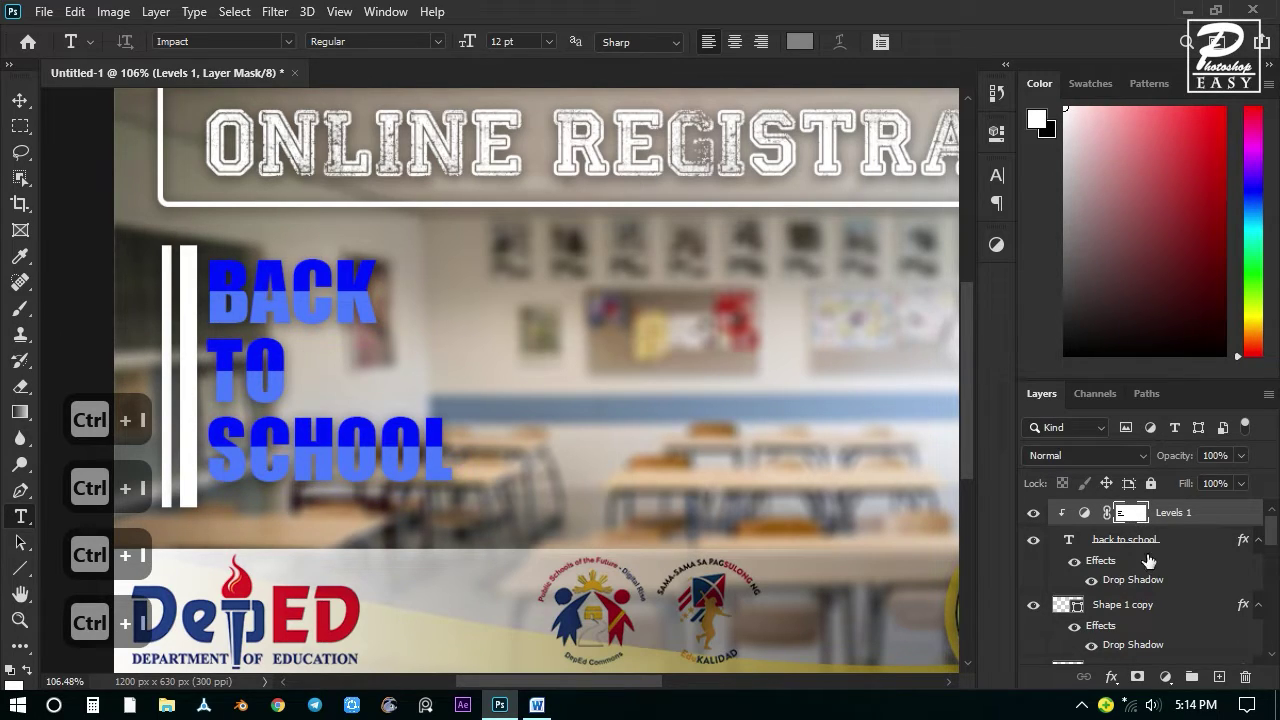
left_click(1186, 546)
left_click(1186, 519)
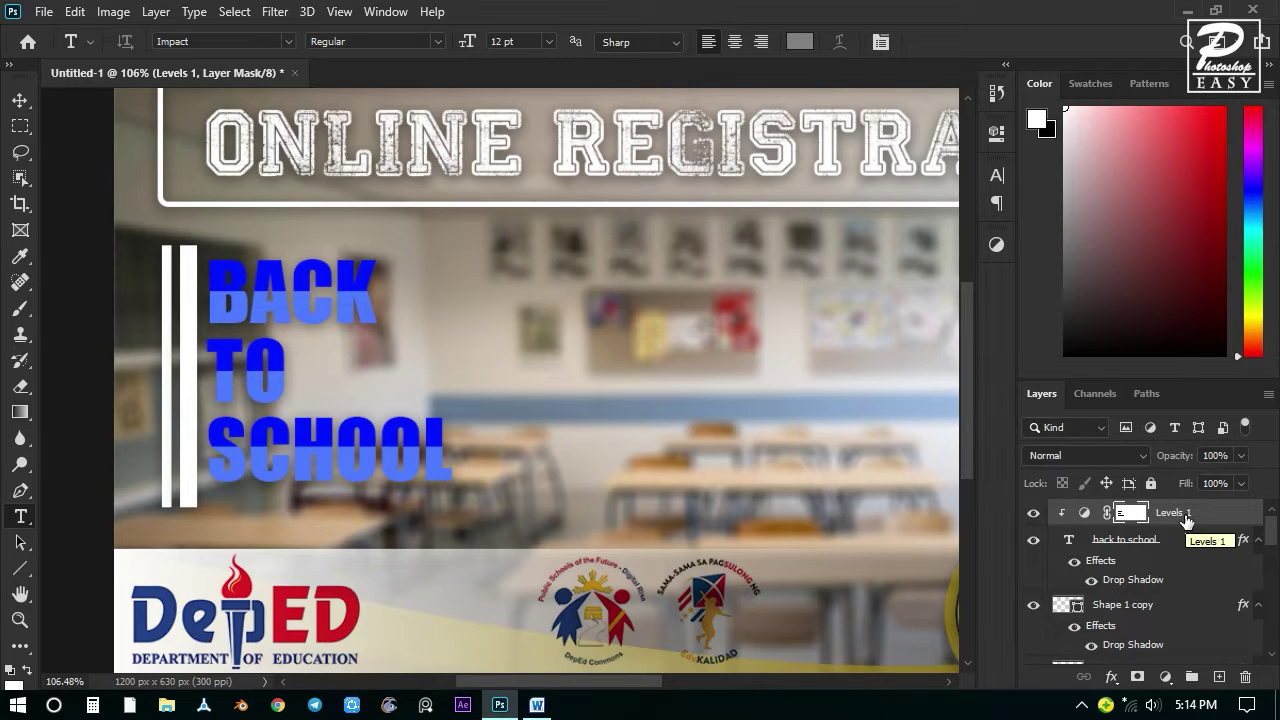
Feather the Levels 1 layer mask until the two blue tones blend into a soft gradient across the words.
double_click(1084, 514)
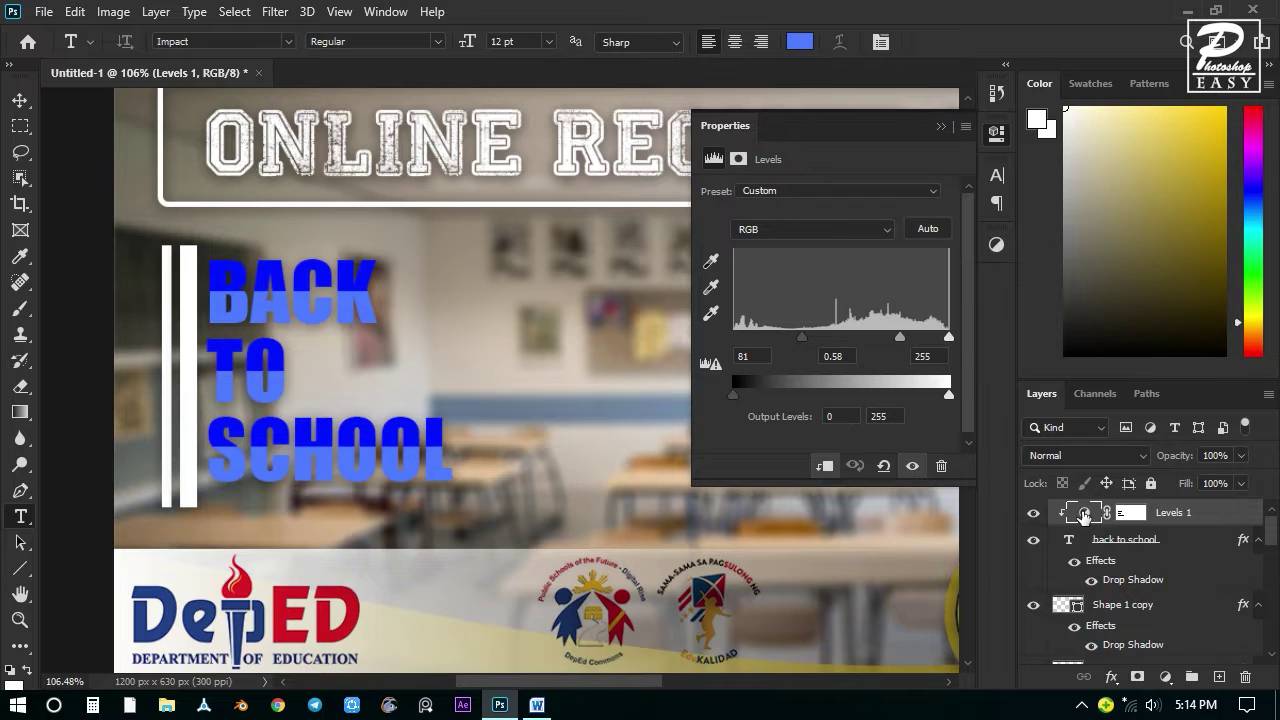
left_click(738, 160)
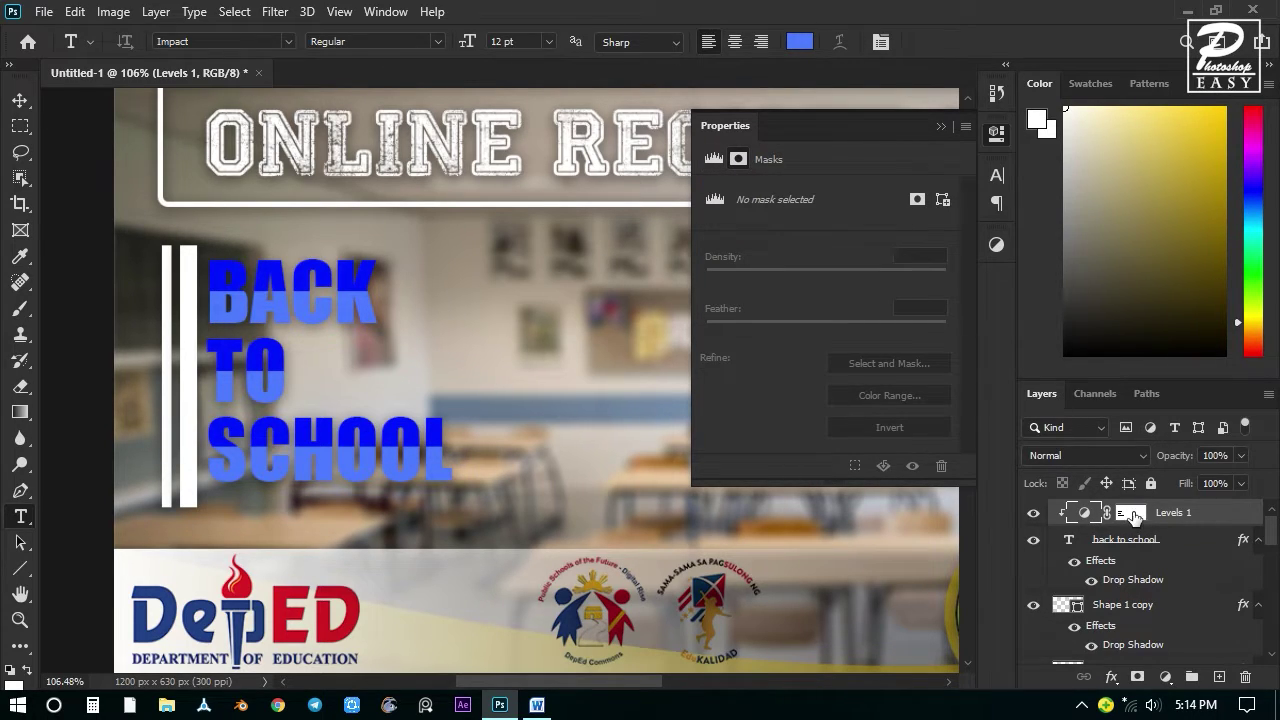
left_click(1131, 513)
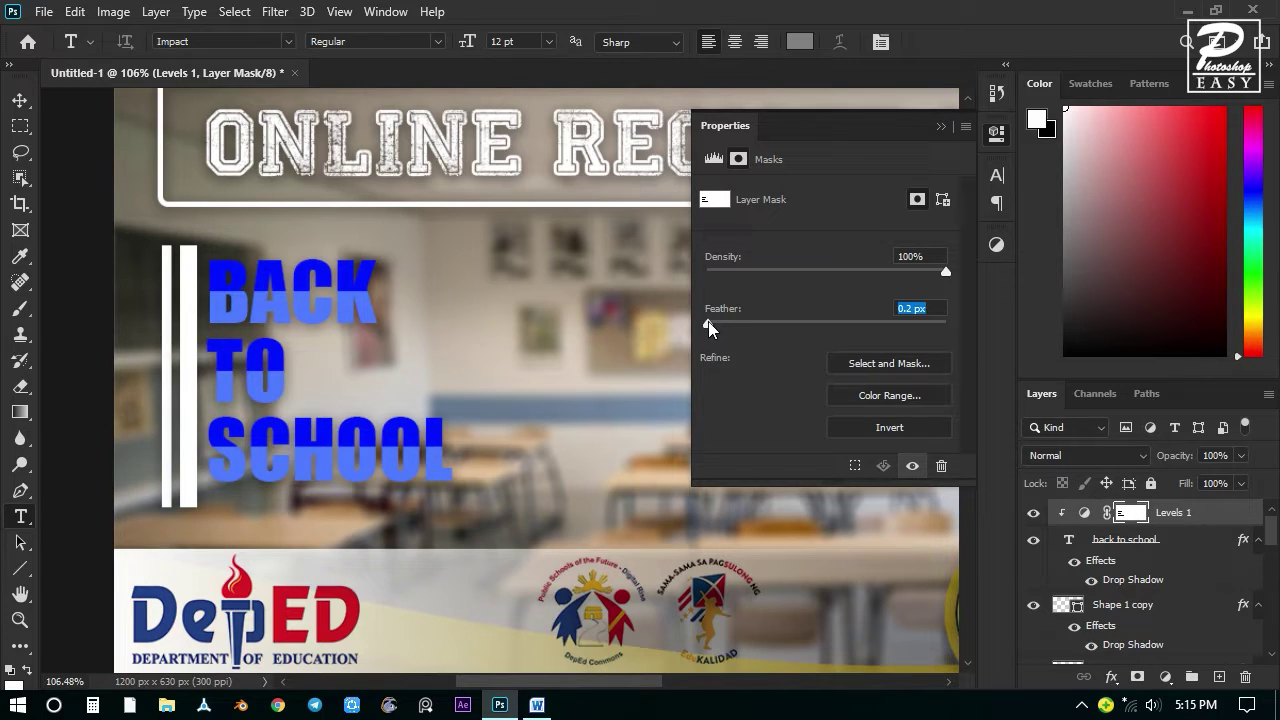
left_click_drag(708, 321, 778, 336)
left_click(941, 124)
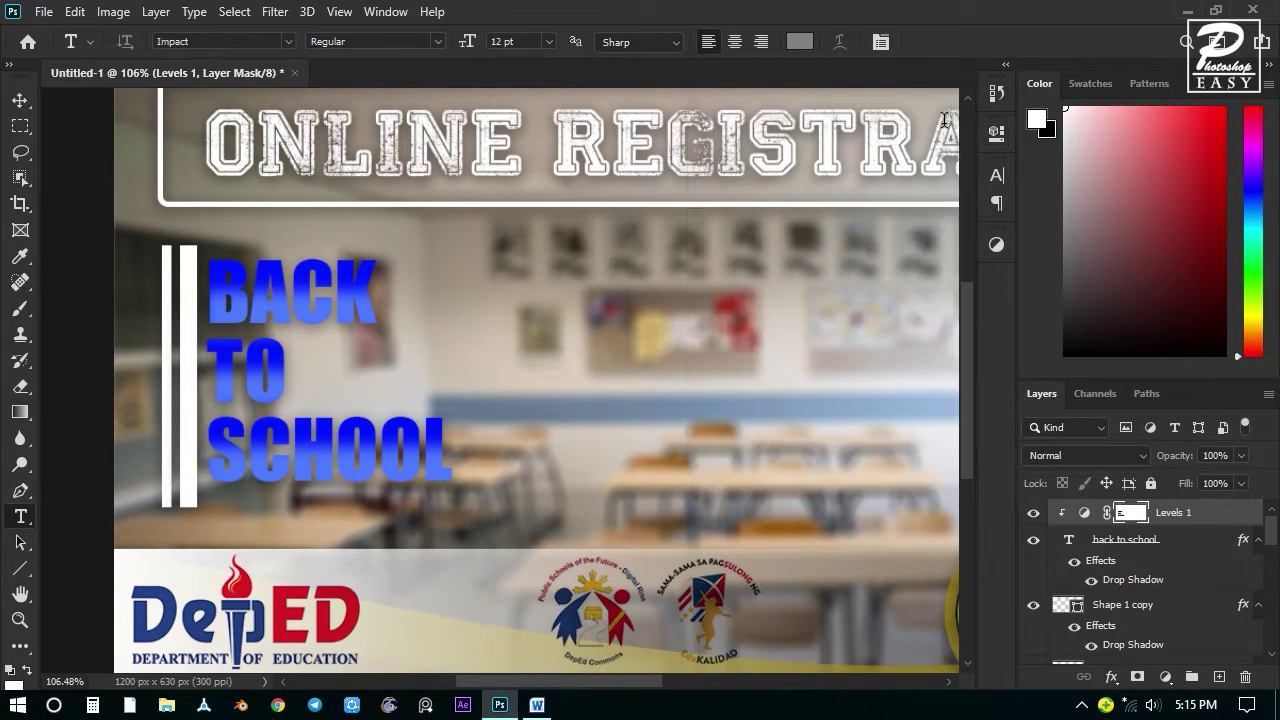
right_click(1188, 516)
left_click(1025, 31)
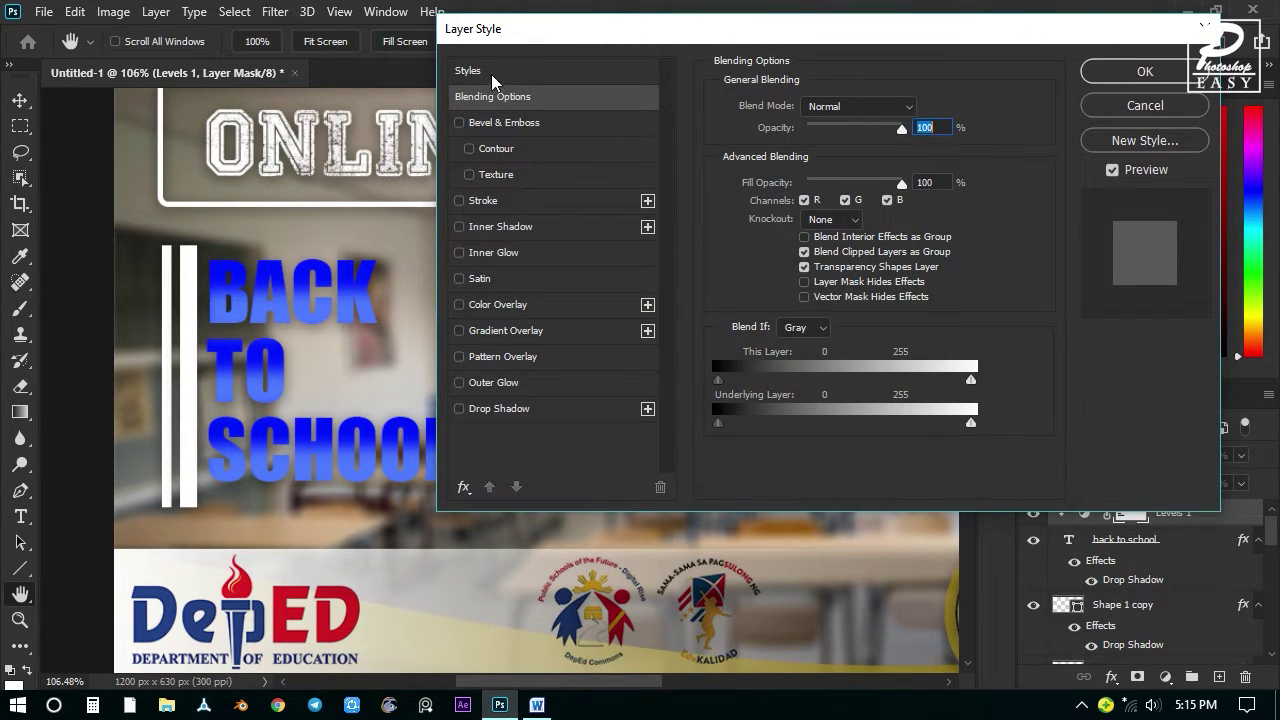
left_click(488, 201)
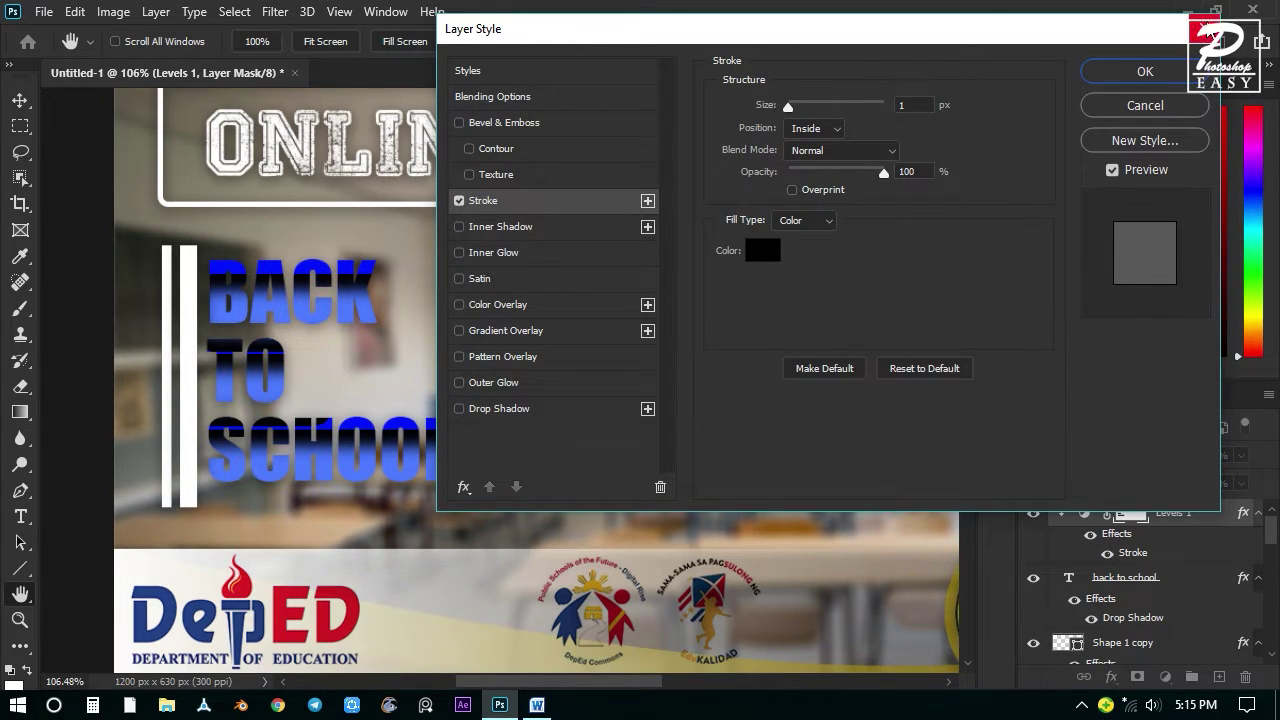
left_click(1204, 27)
Add an inside Stroke effect to the back to school text layer with its colour set to white, hex ffffff.
left_click(1162, 541)
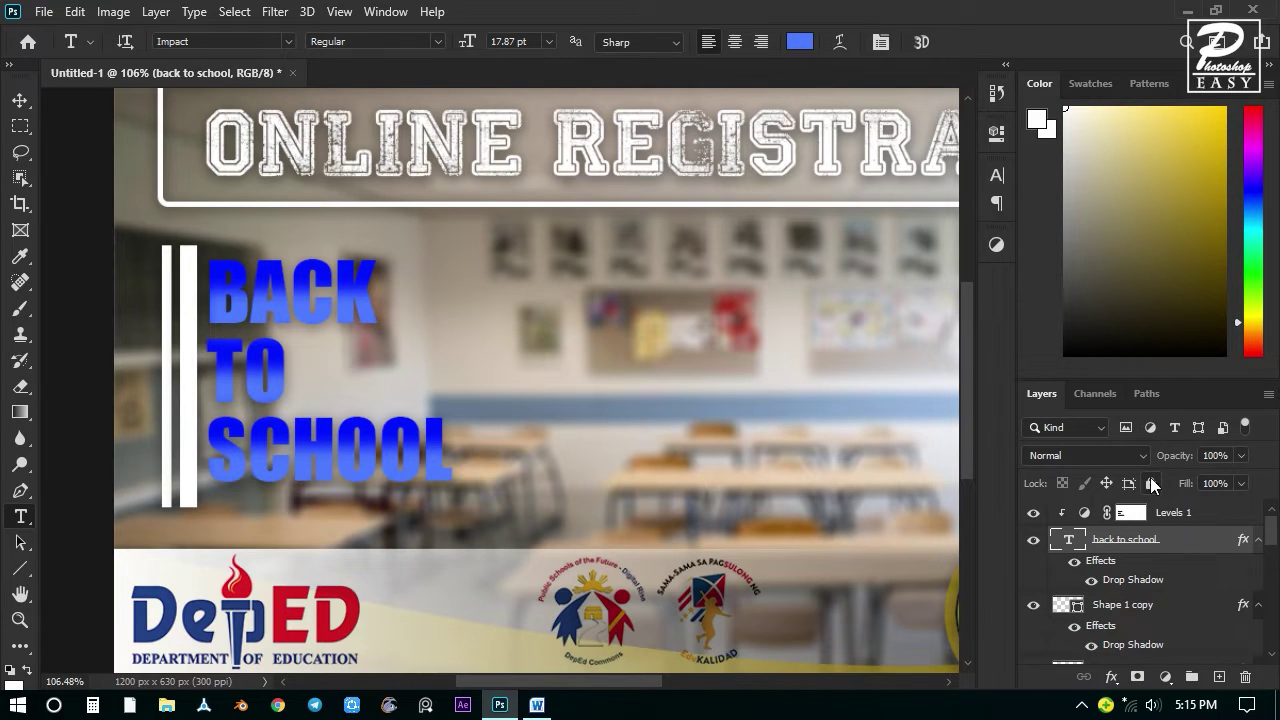
right_click(1168, 541)
left_click(1020, 30)
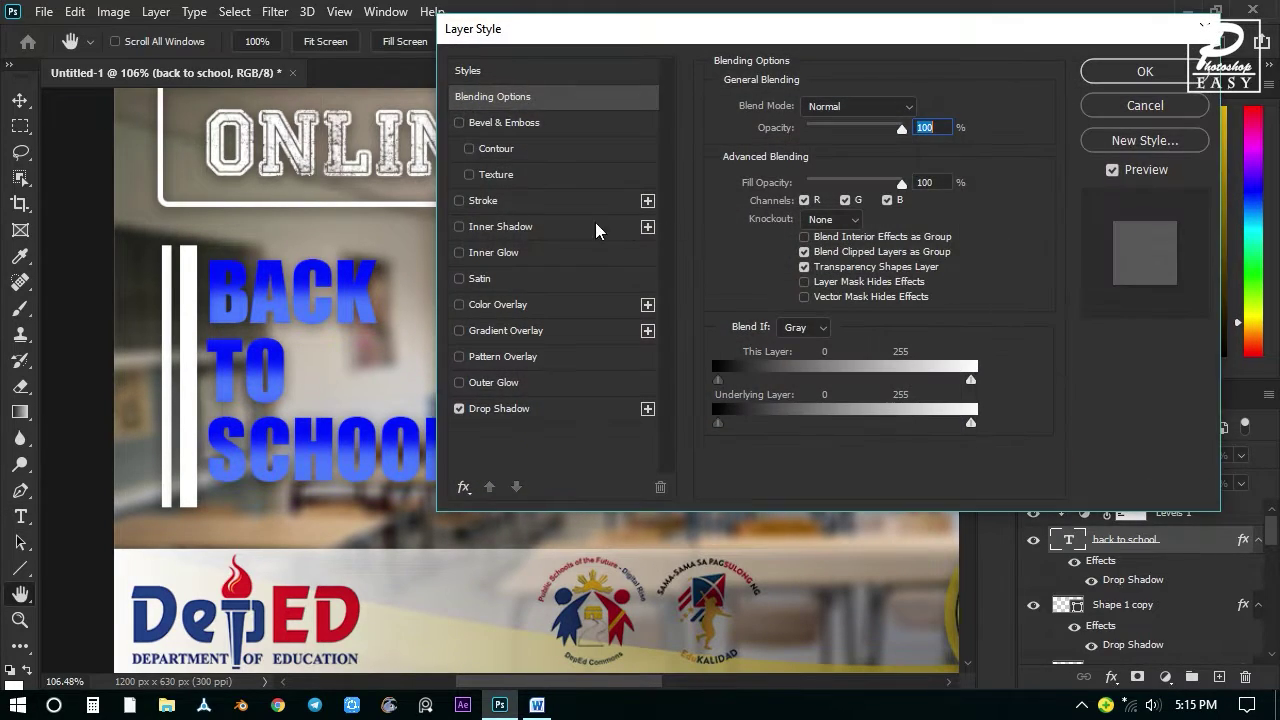
left_click(460, 202)
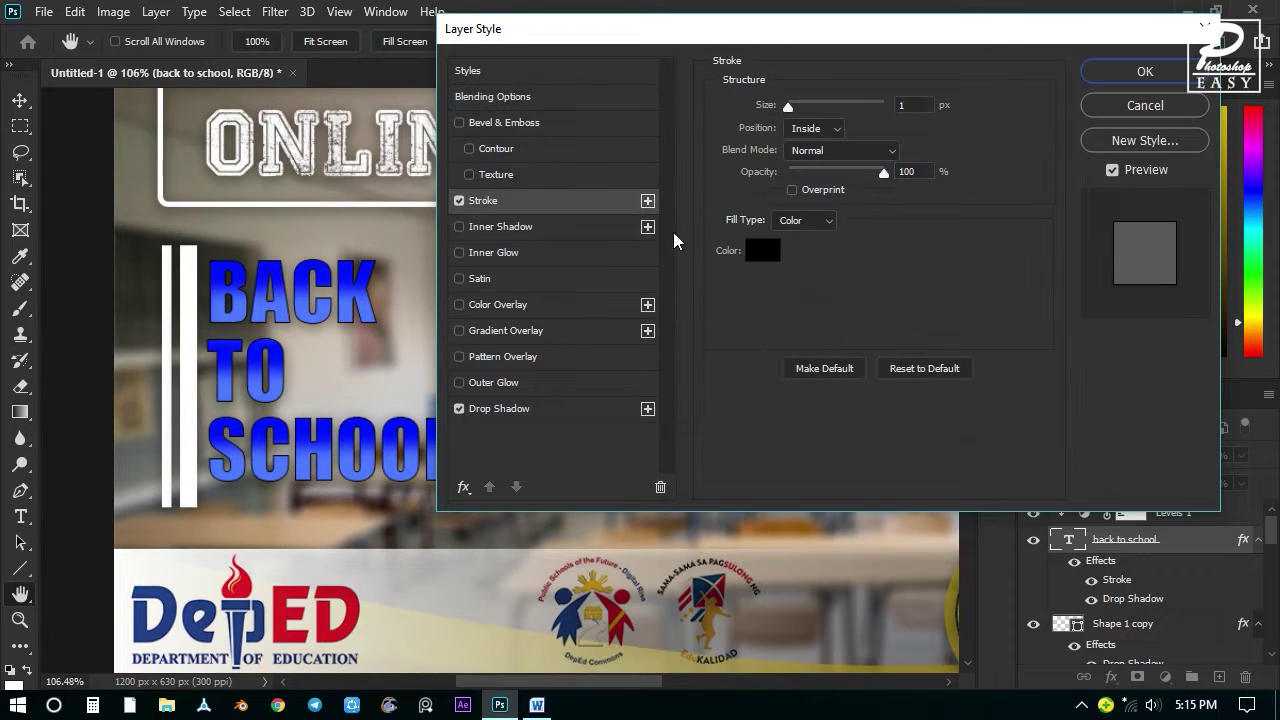
left_click(764, 250)
type("ffffff")
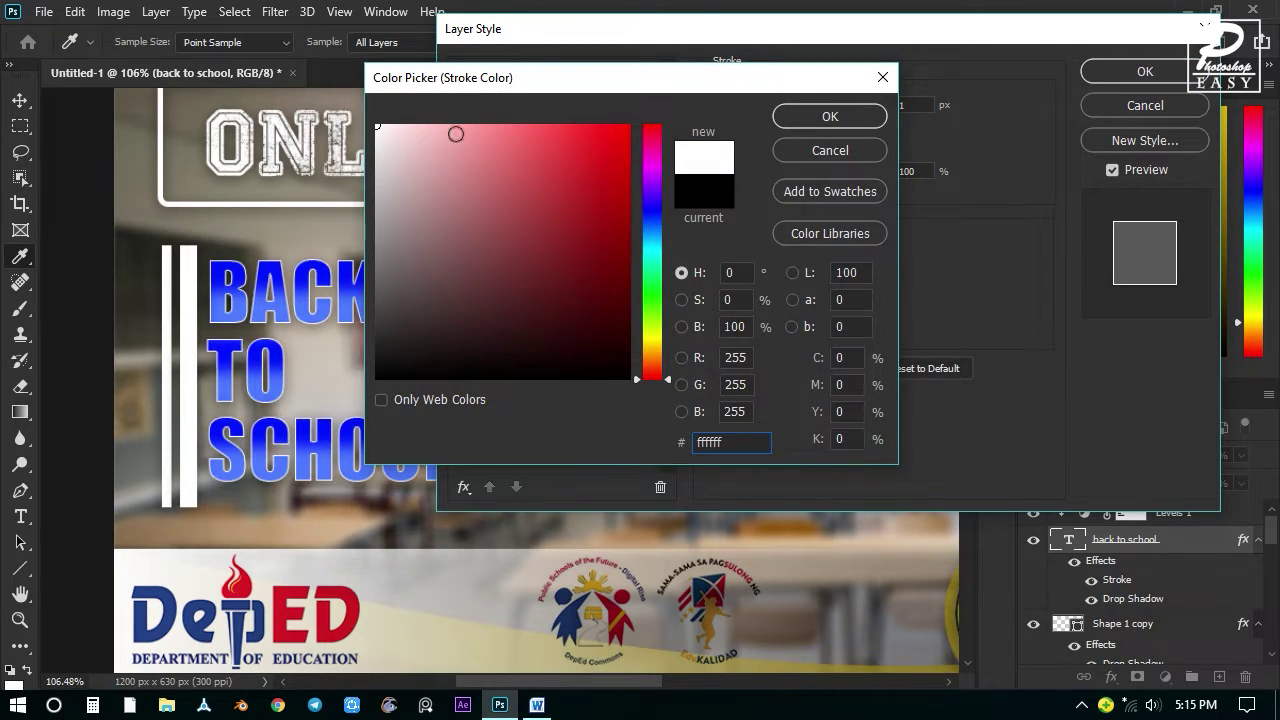
left_click(805, 117)
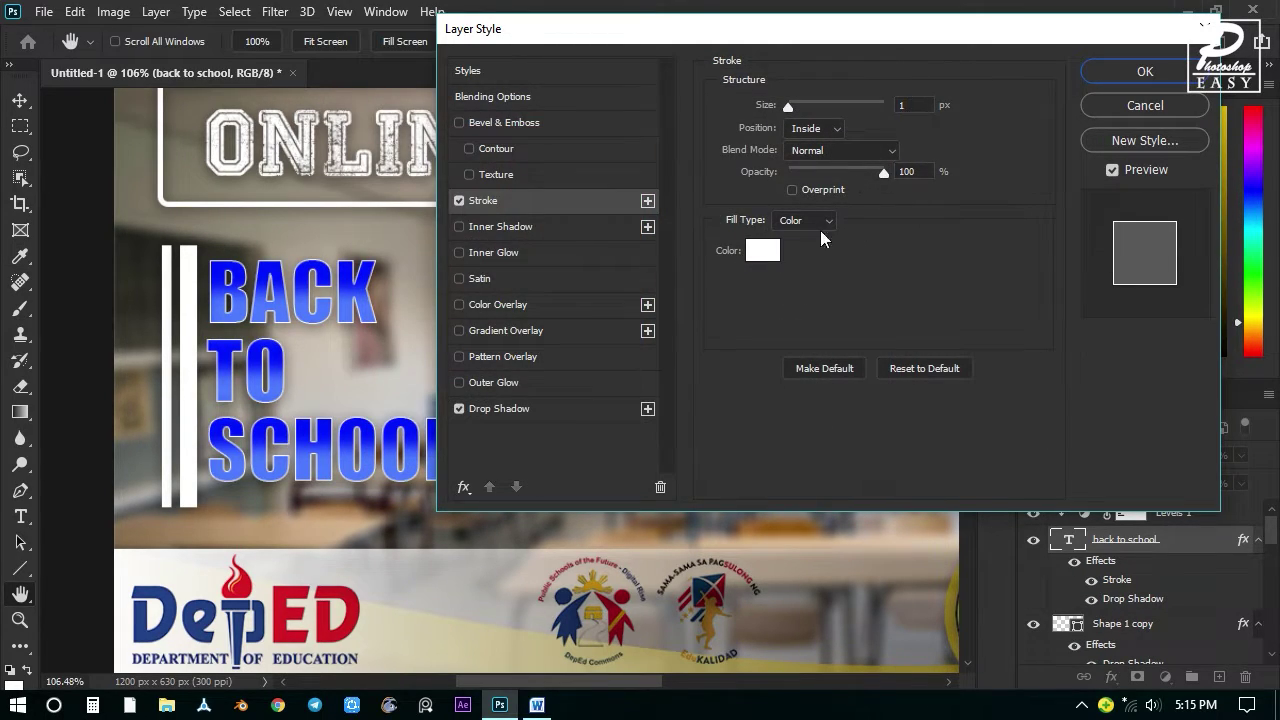
Set the back to school text's stroke size to 2 px and apply the layer style.
left_click(897, 105)
type("2")
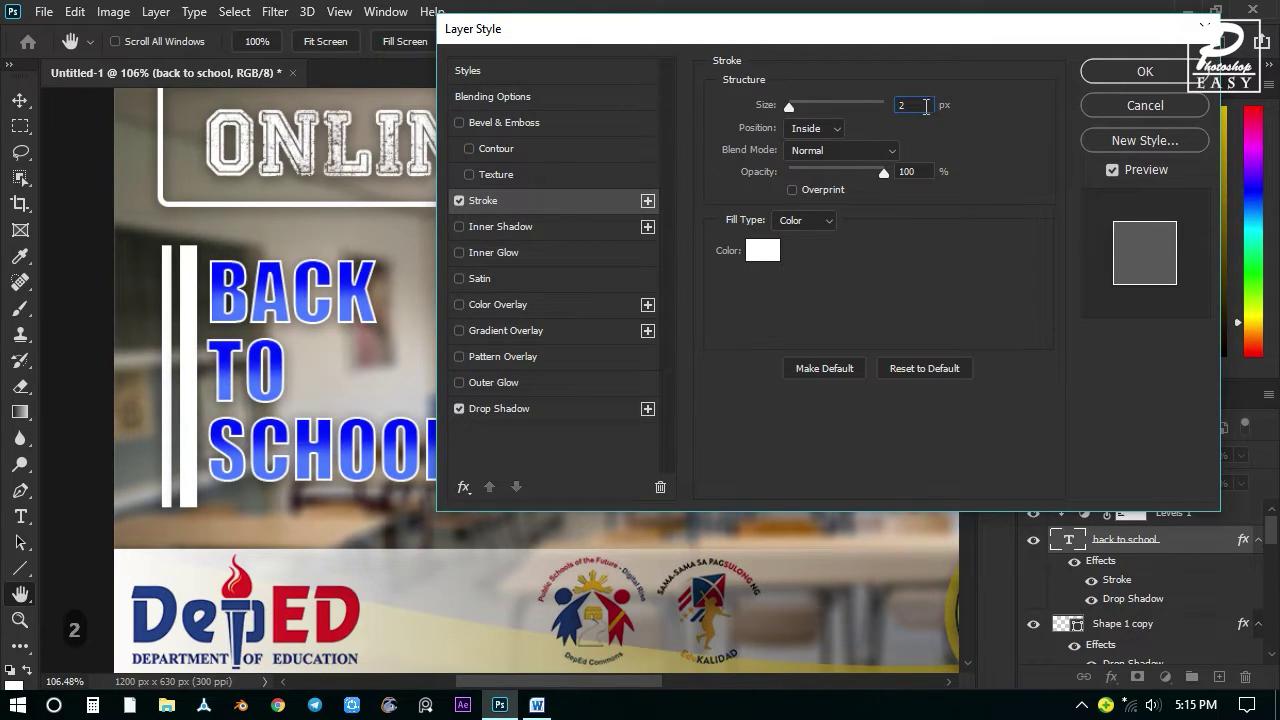
type("3")
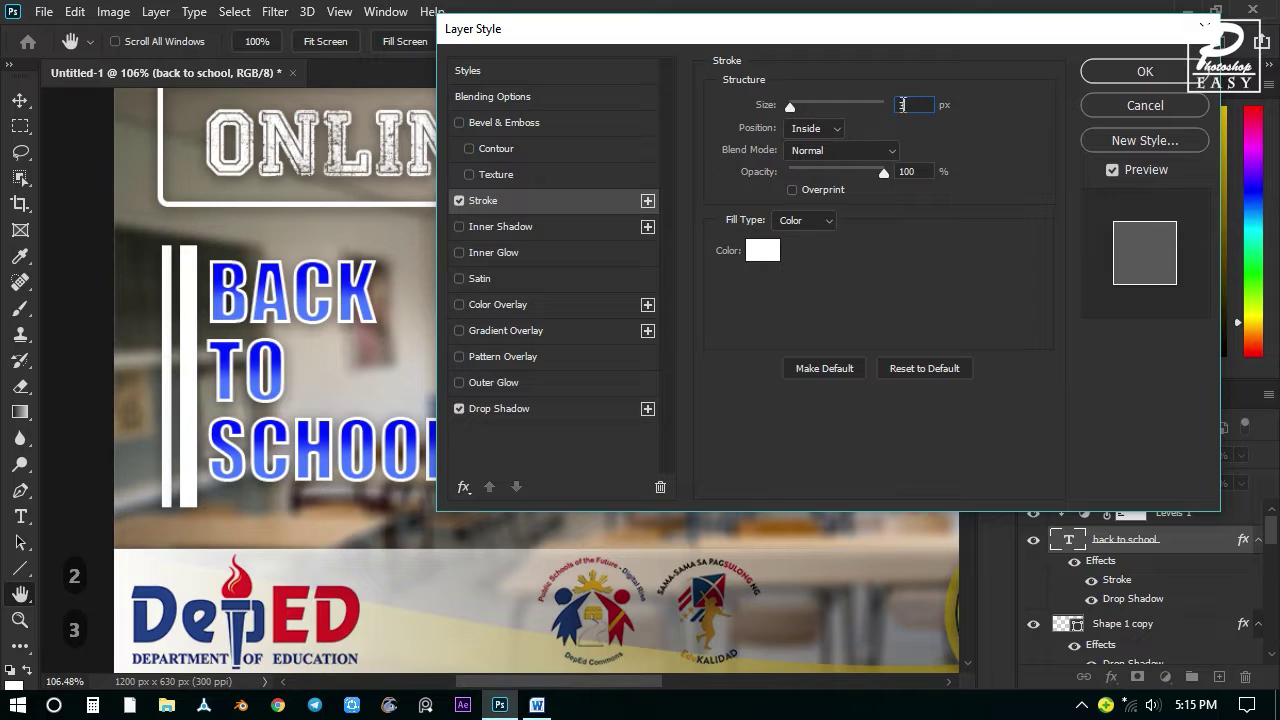
type("2")
left_click(1112, 71)
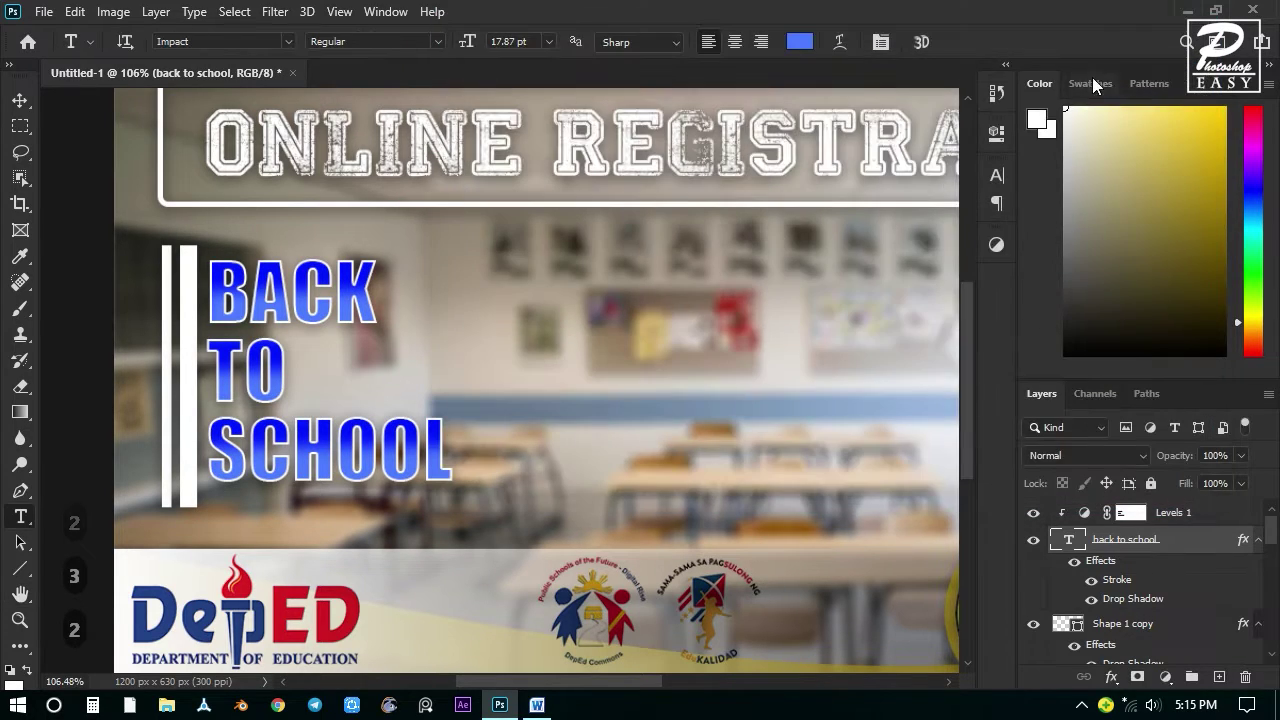
Collapse the effects lists of the back to school, Shape 1 copy, Shape 1, online registration and white bar layers.
left_click(20, 100)
left_click(21, 125)
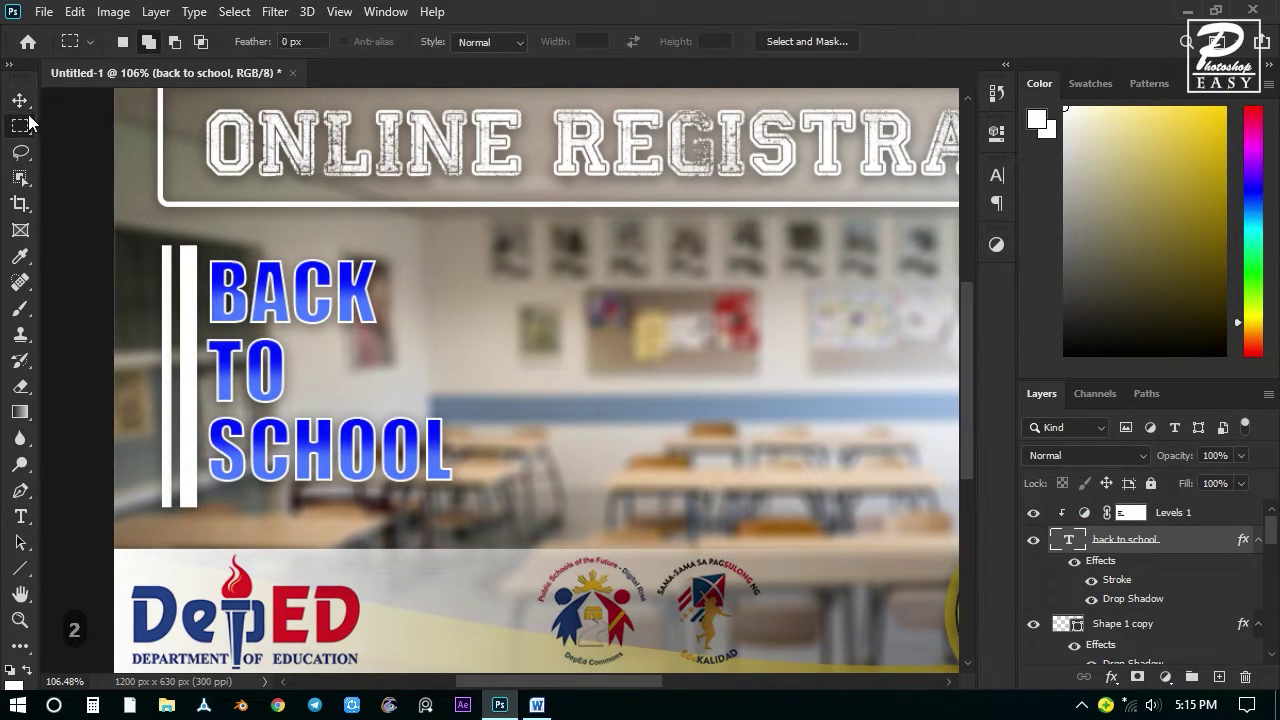
left_click(22, 102)
scroll(400, 322, "down", 3)
scroll(305, 395, "up", 4)
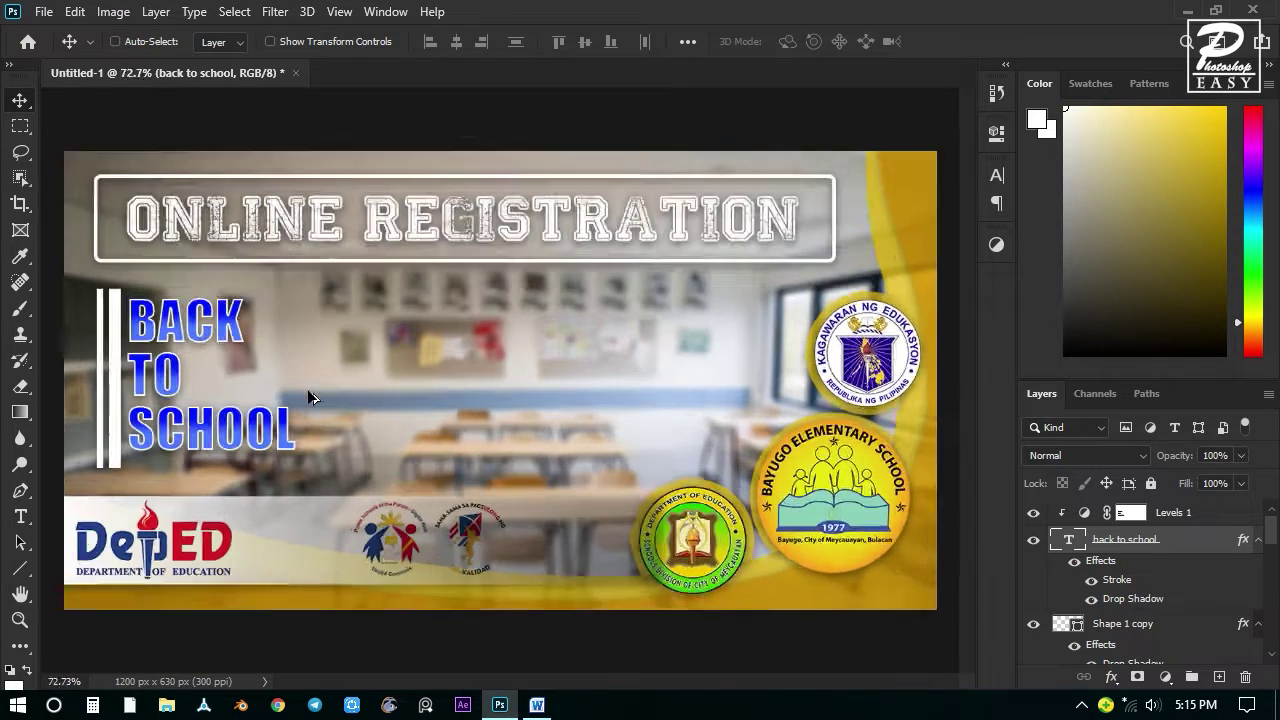
scroll(285, 385, "down", 3)
left_click(1258, 540)
left_click(1258, 567)
left_click(1258, 594)
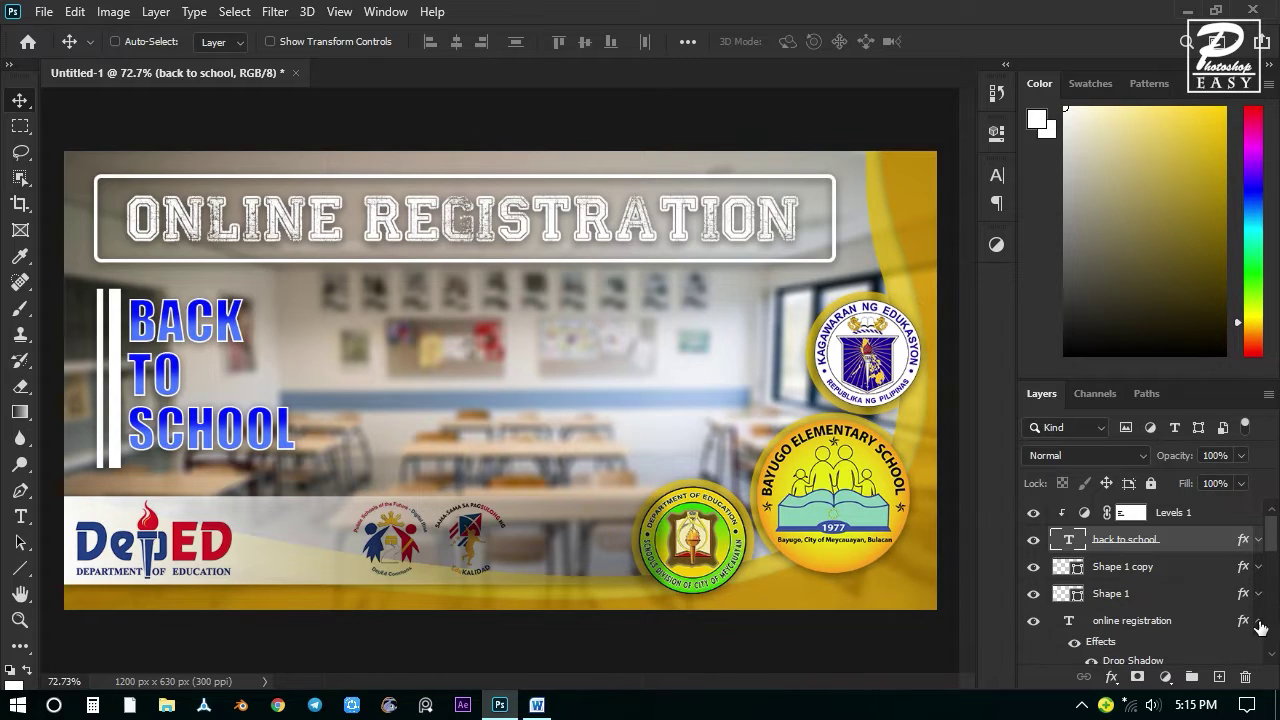
left_click(1258, 621)
scroll(1247, 622, "down", 3)
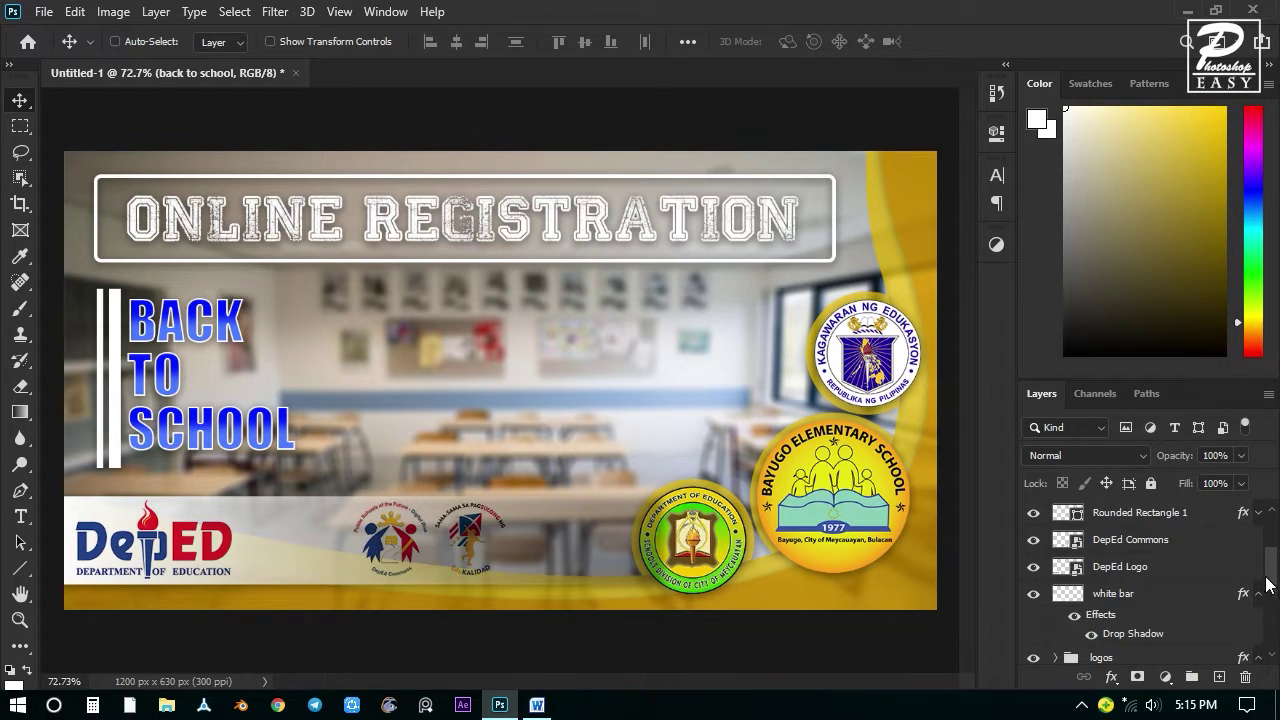
left_click(1258, 594)
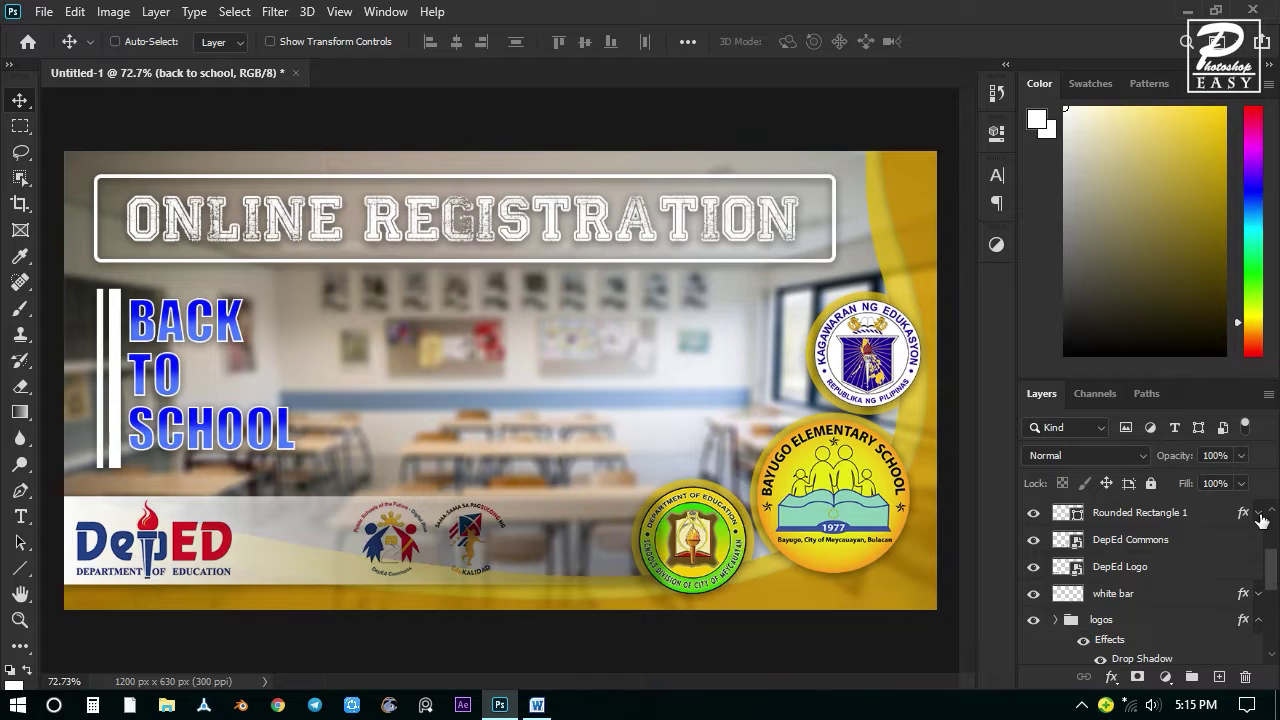
Collapse the effects lists of the Ellipse 1 copy 2, Layer 1 copy and Layer 1 layers.
left_click(1258, 513)
left_click(1258, 513)
scroll(1266, 628, "down", 3)
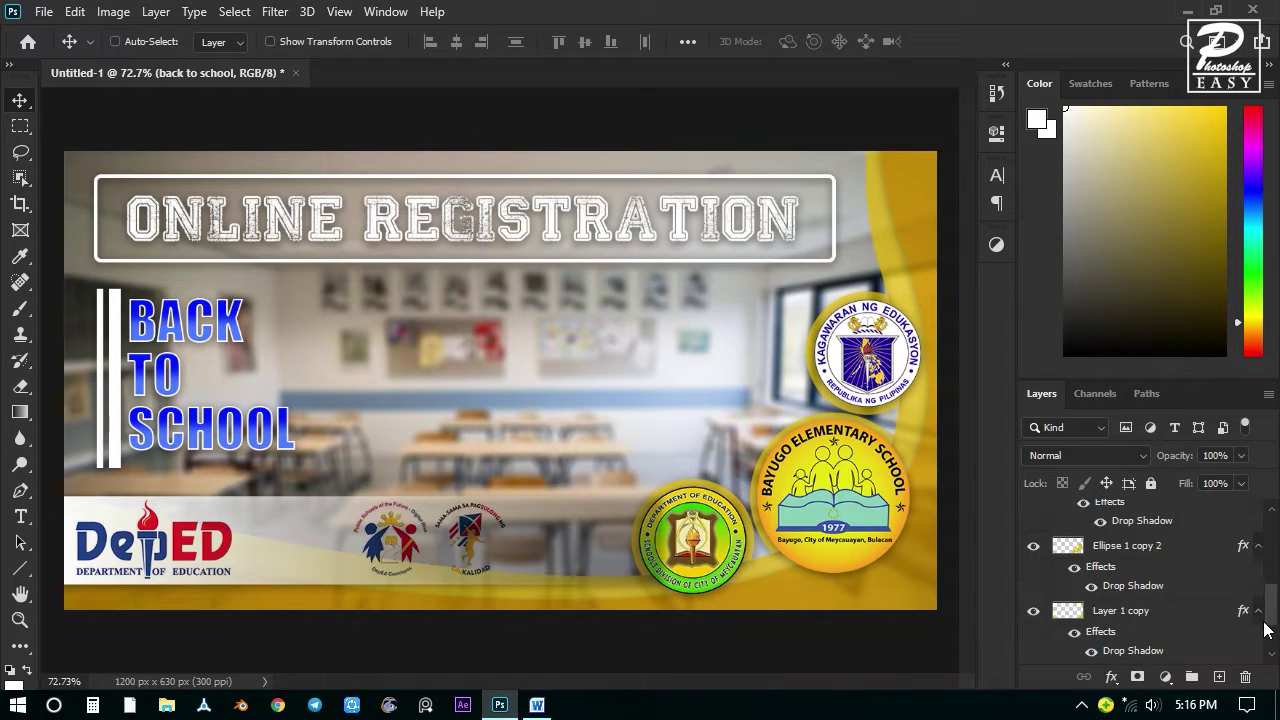
left_click(1258, 611)
left_click(1258, 547)
scroll(1241, 611, "down", 1)
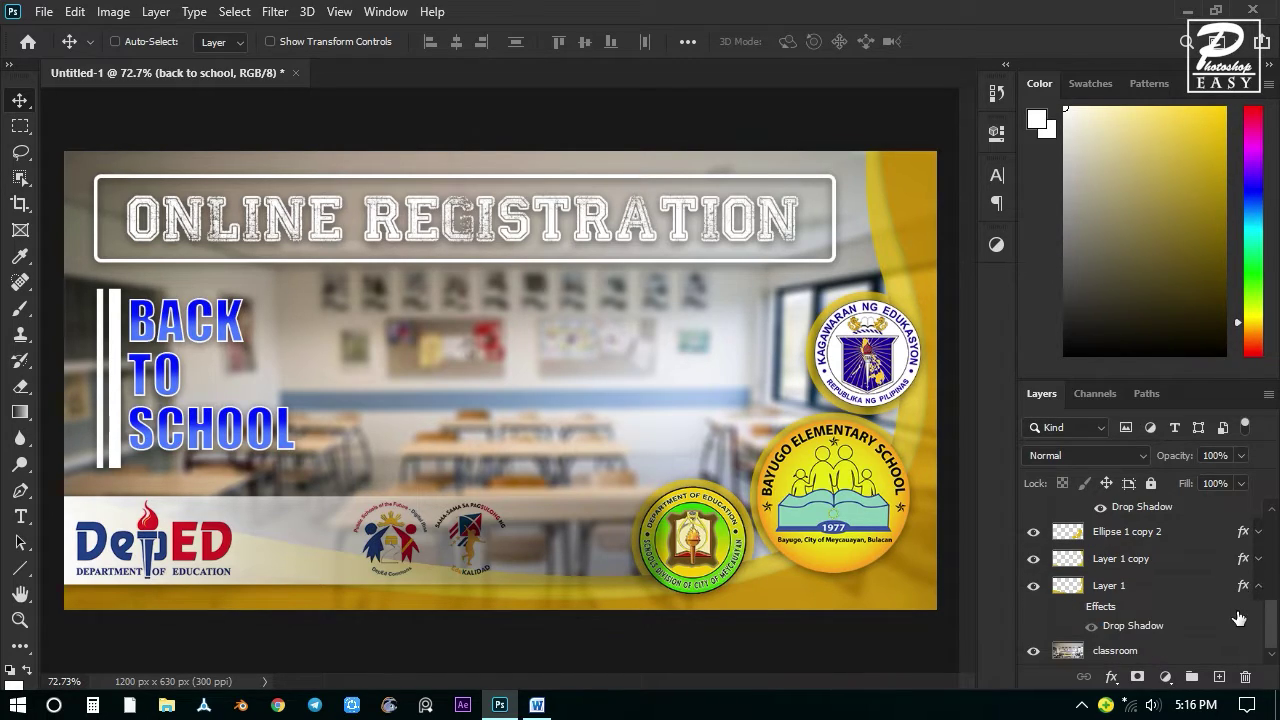
left_click(1258, 586)
scroll(1240, 604, "up", 10)
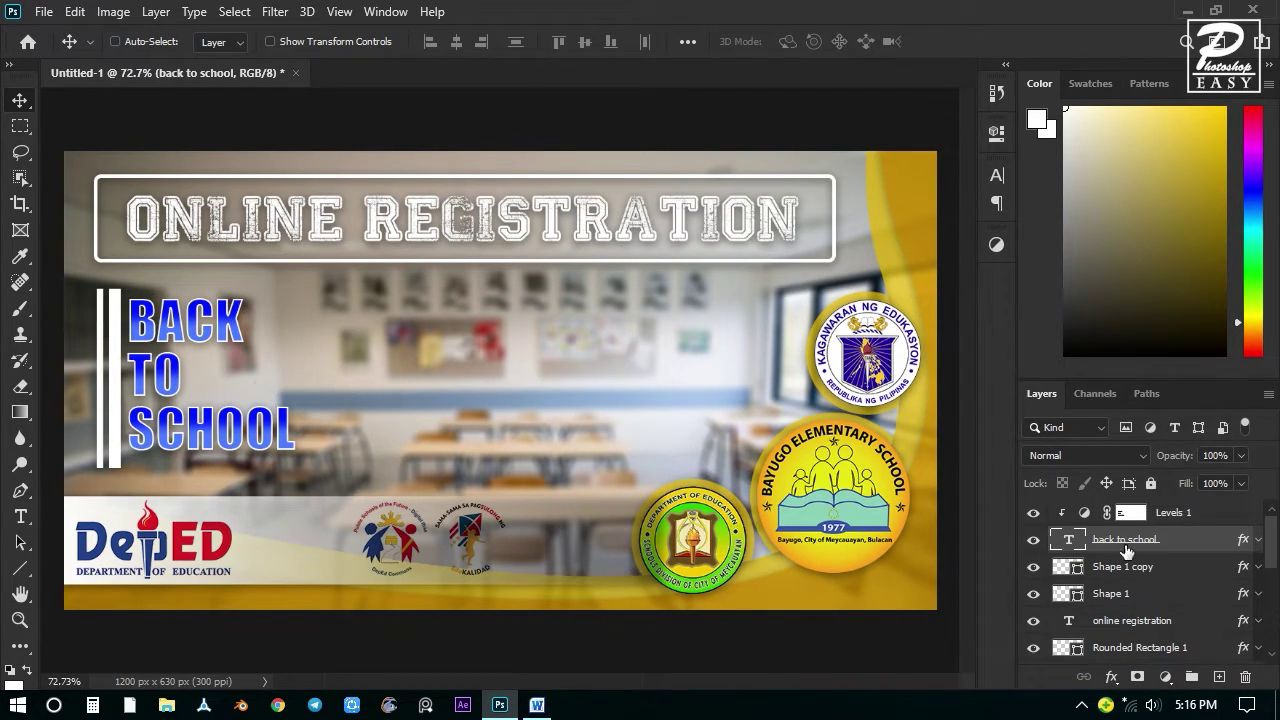
left_click(1182, 514)
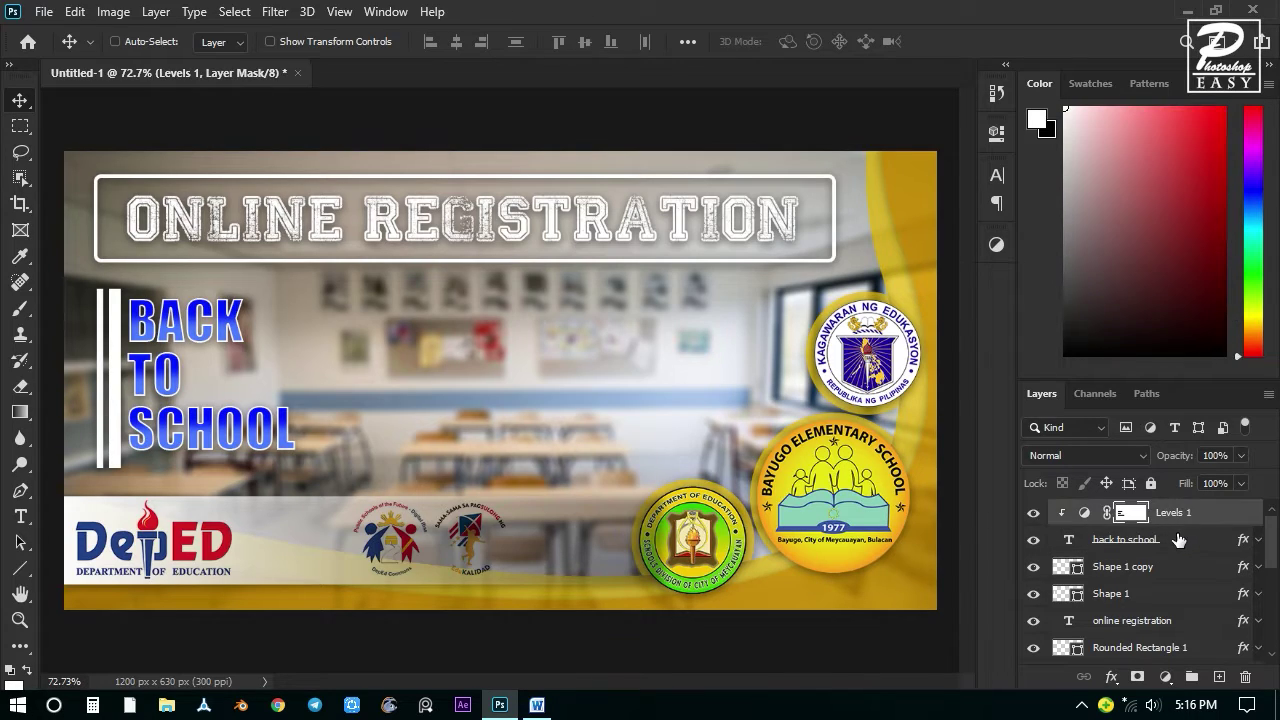
left_click(1178, 541)
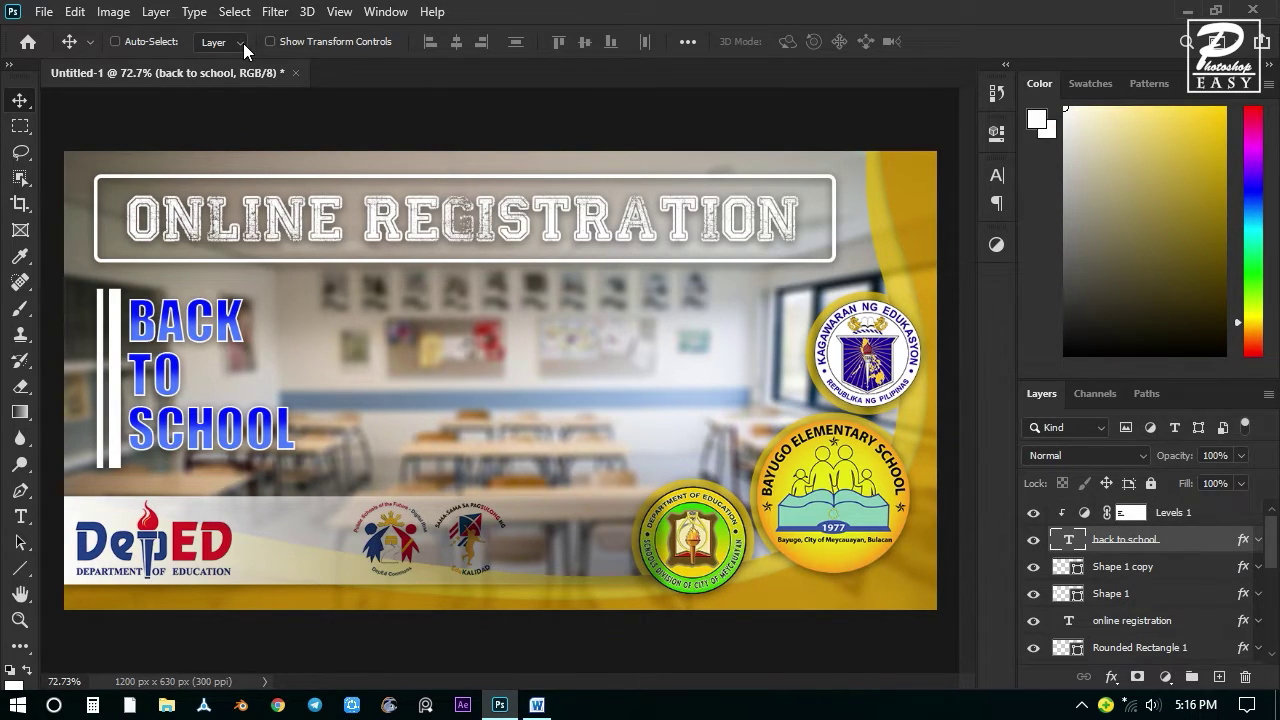
key("t")
left_click(290, 44)
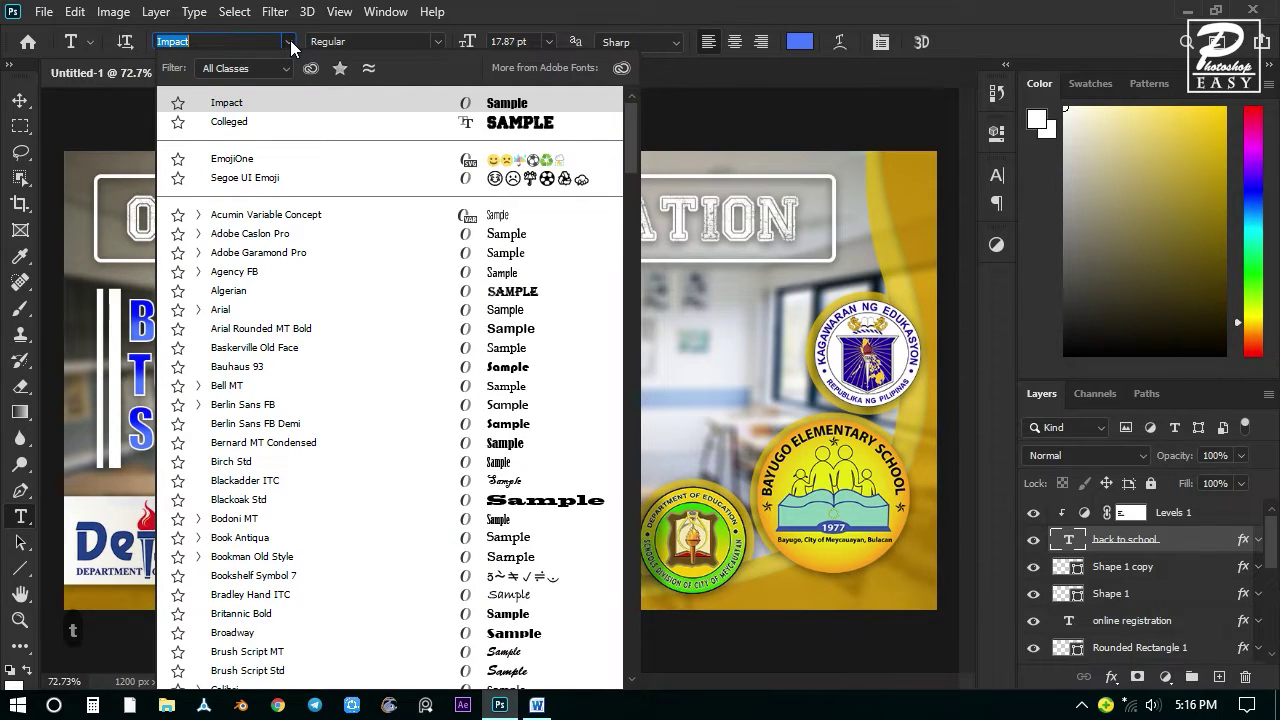
left_click(290, 43)
left_click(437, 41)
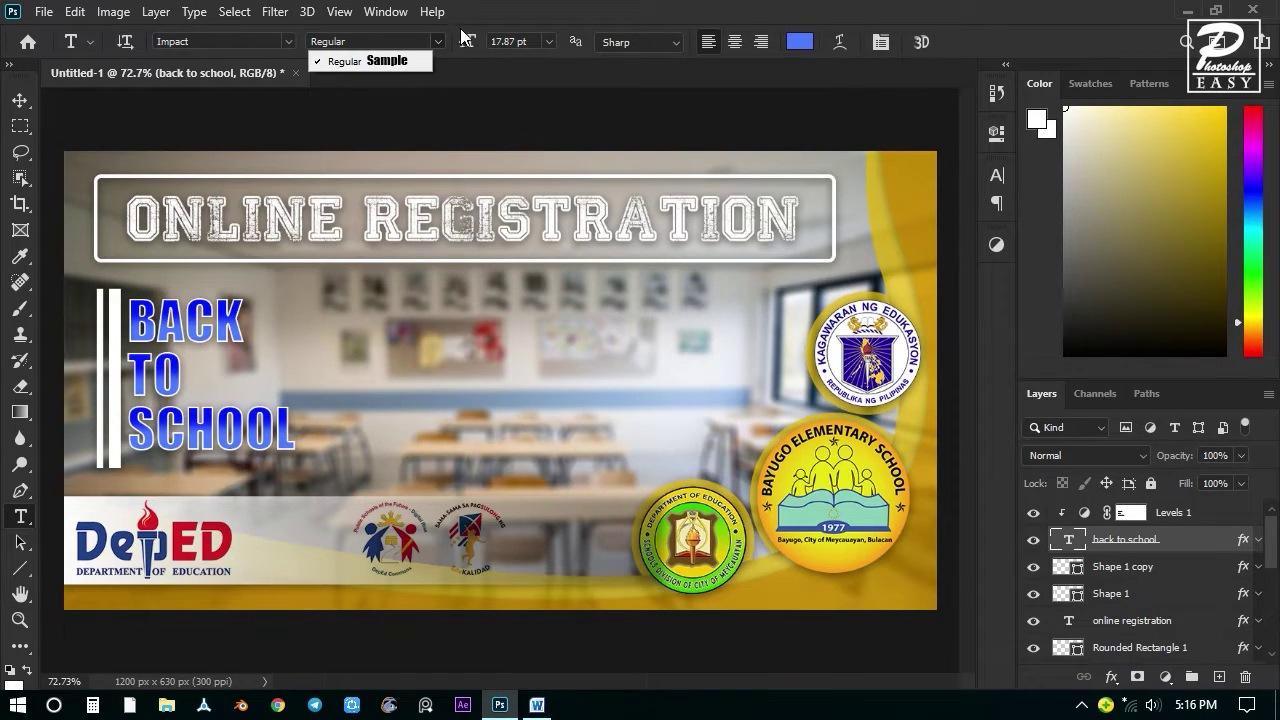
left_click(462, 37)
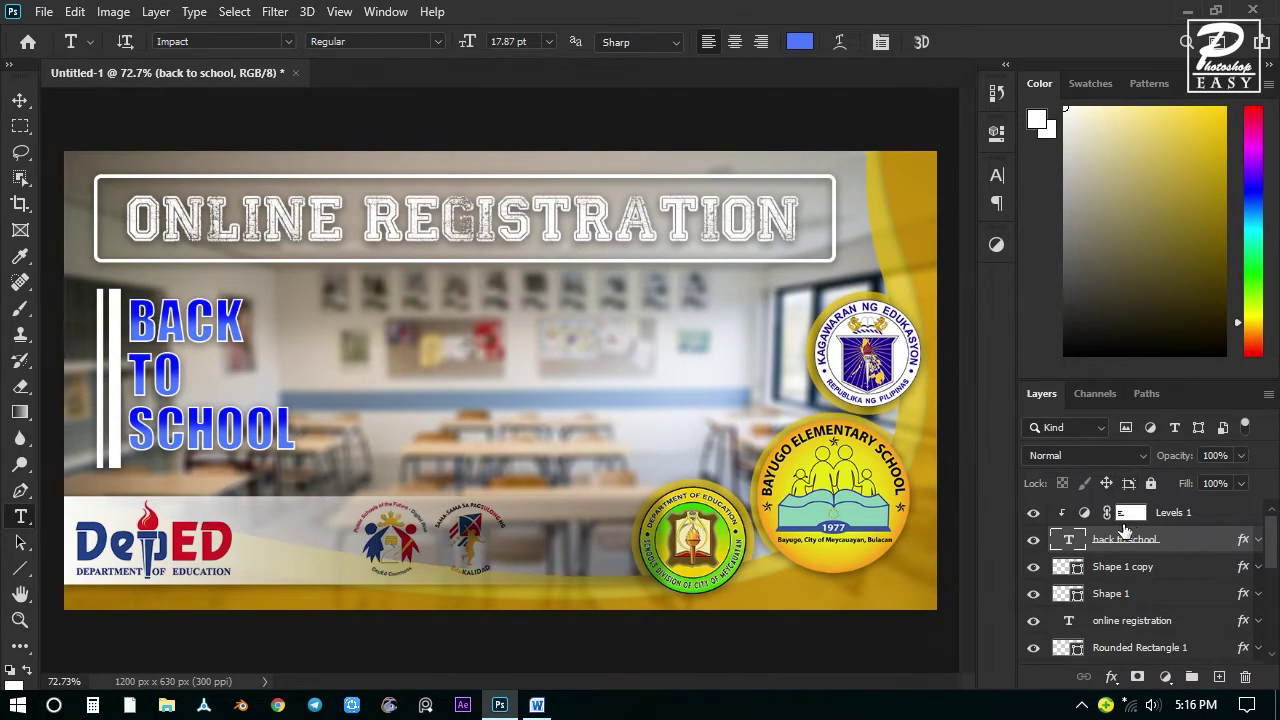
Set the back to school text's leading to 16 pt and move the text up slightly beside the vertical lines.
left_click(996, 176)
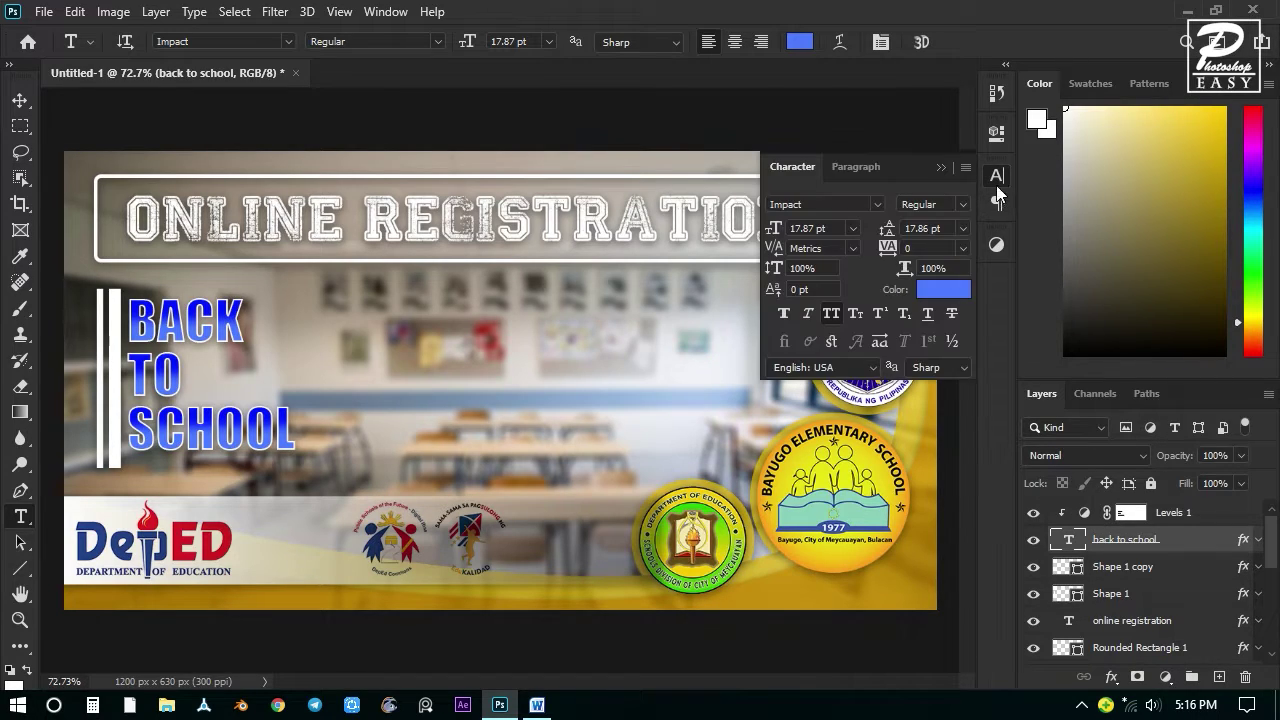
left_click(942, 228)
type("15")
key("Return")
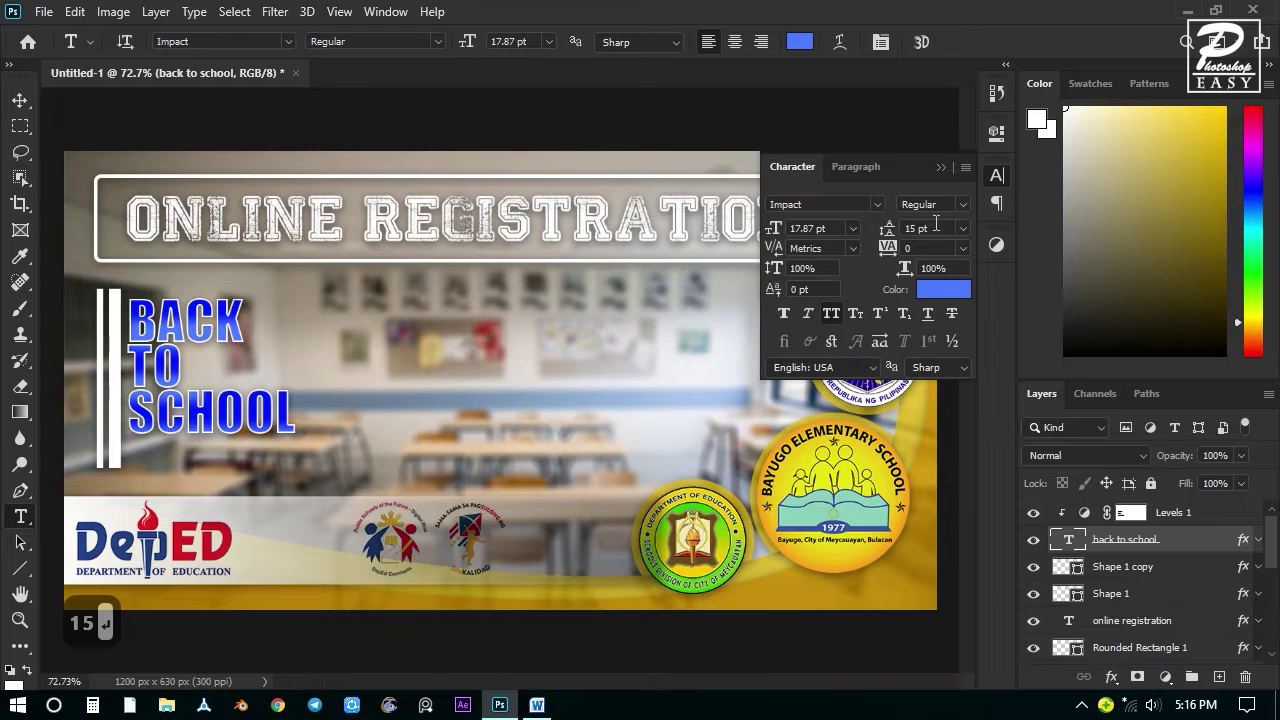
left_click(936, 226)
type("16")
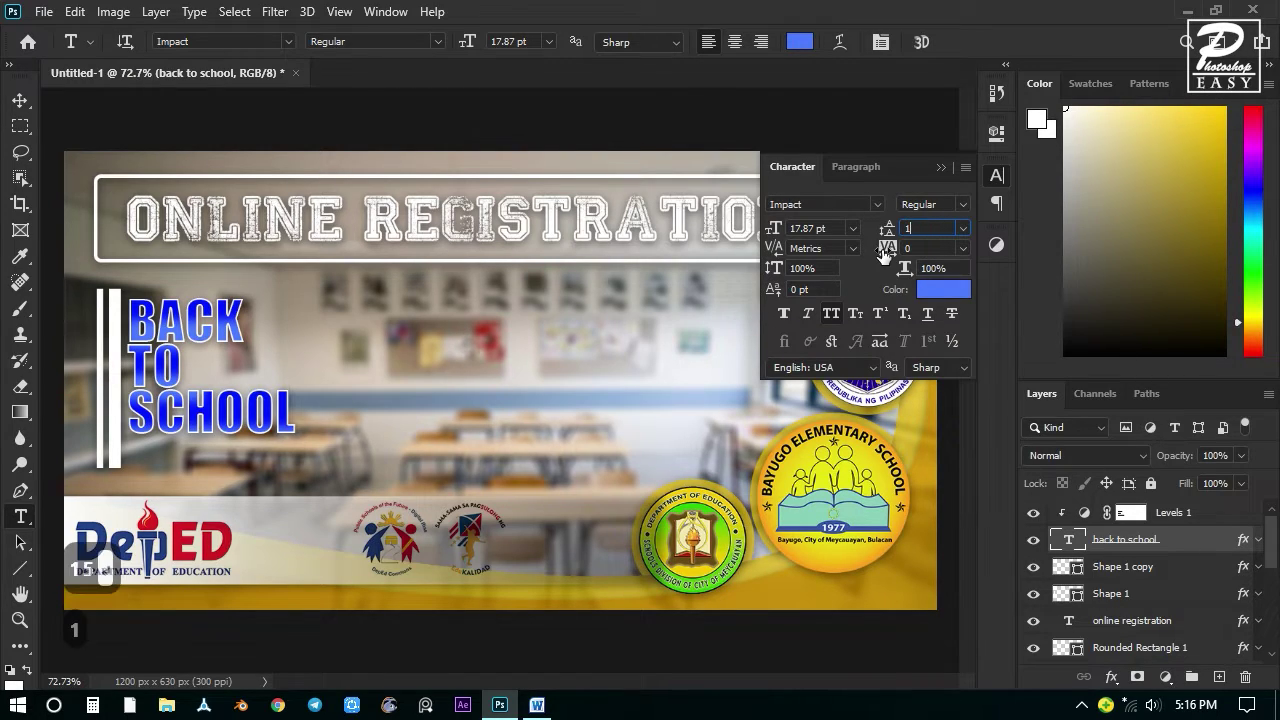
key("Return")
left_click(940, 167)
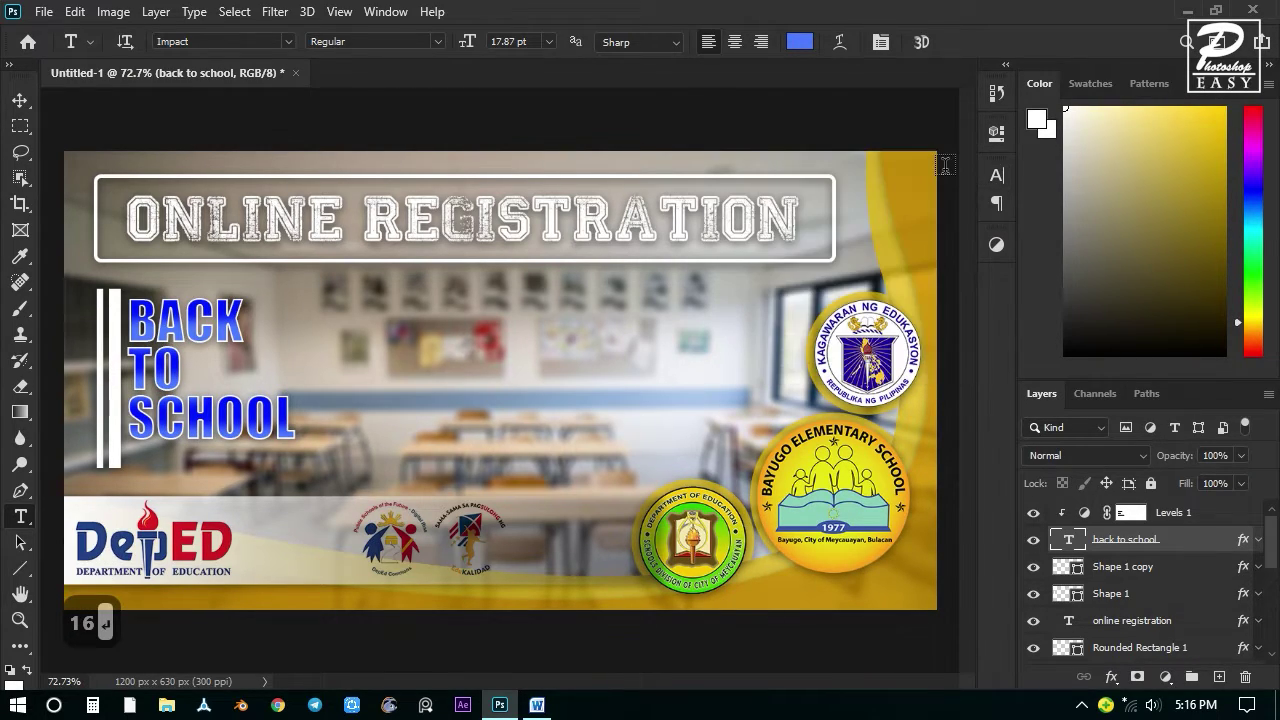
left_click(20, 100)
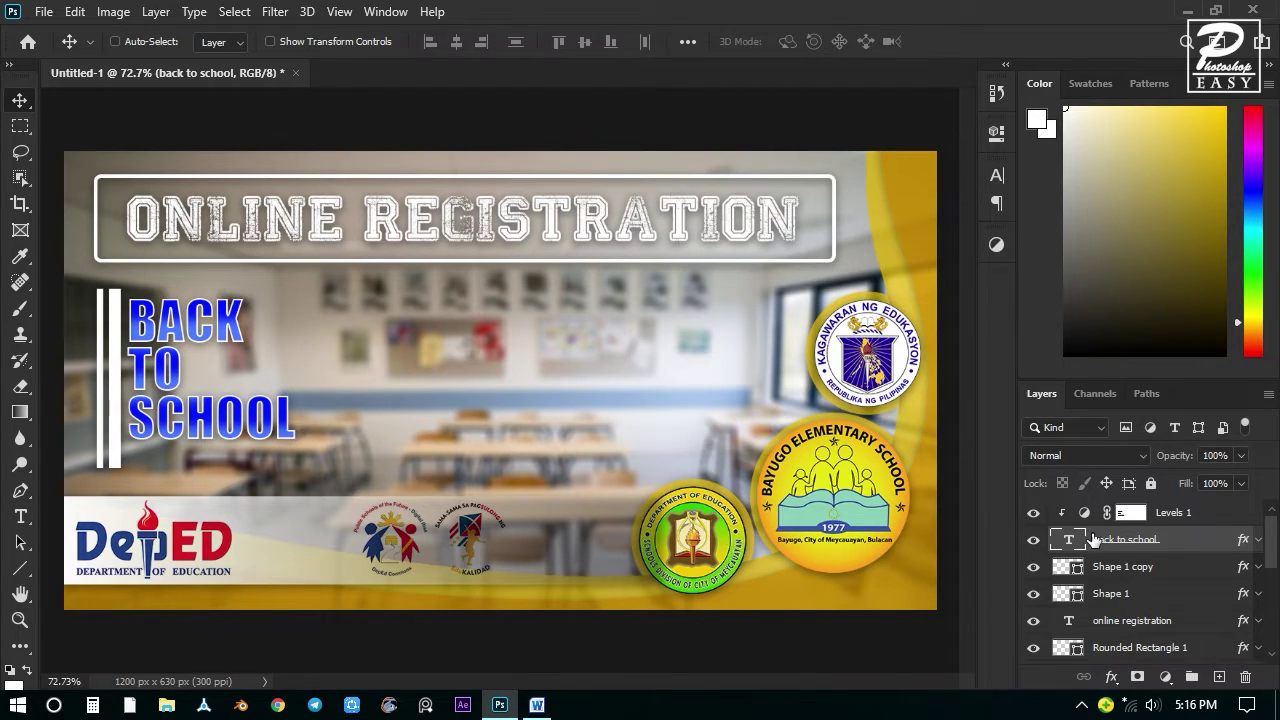
left_click_drag(174, 316, 176, 312)
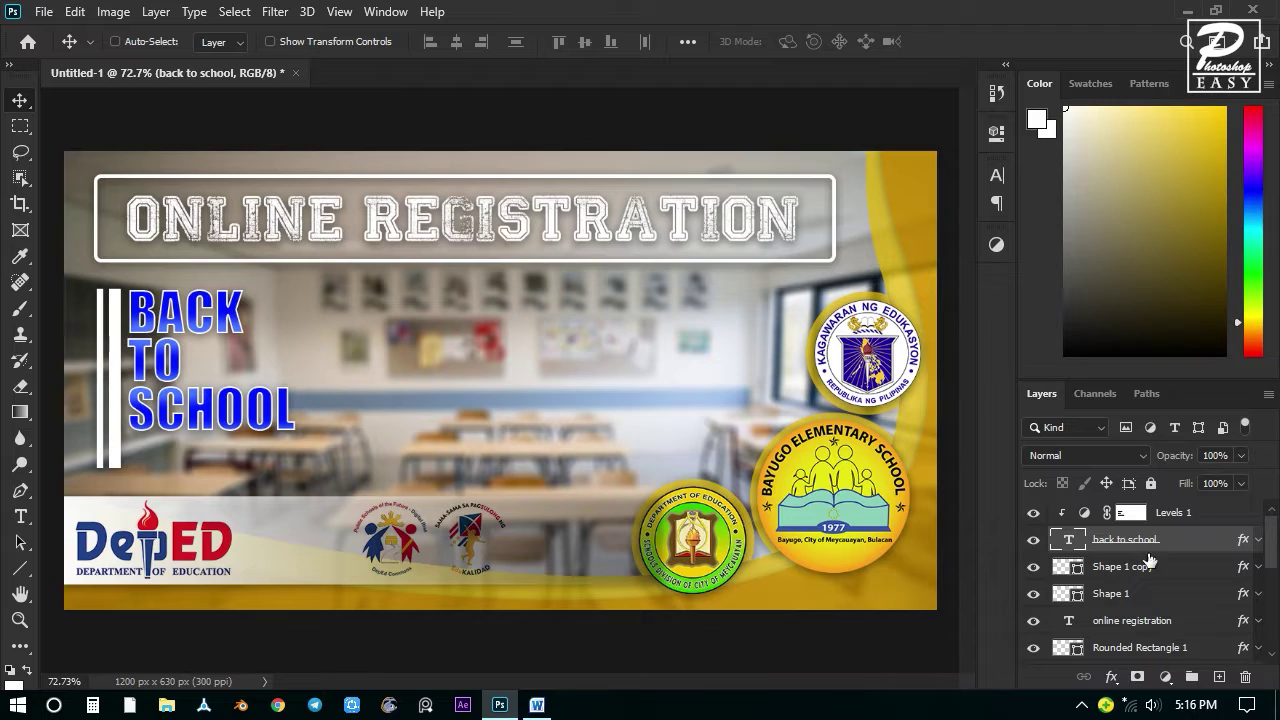
Add a Hue/Saturation adjustment above Levels 1 with saturation +28 and clip it to the layer below.
left_click(1175, 514)
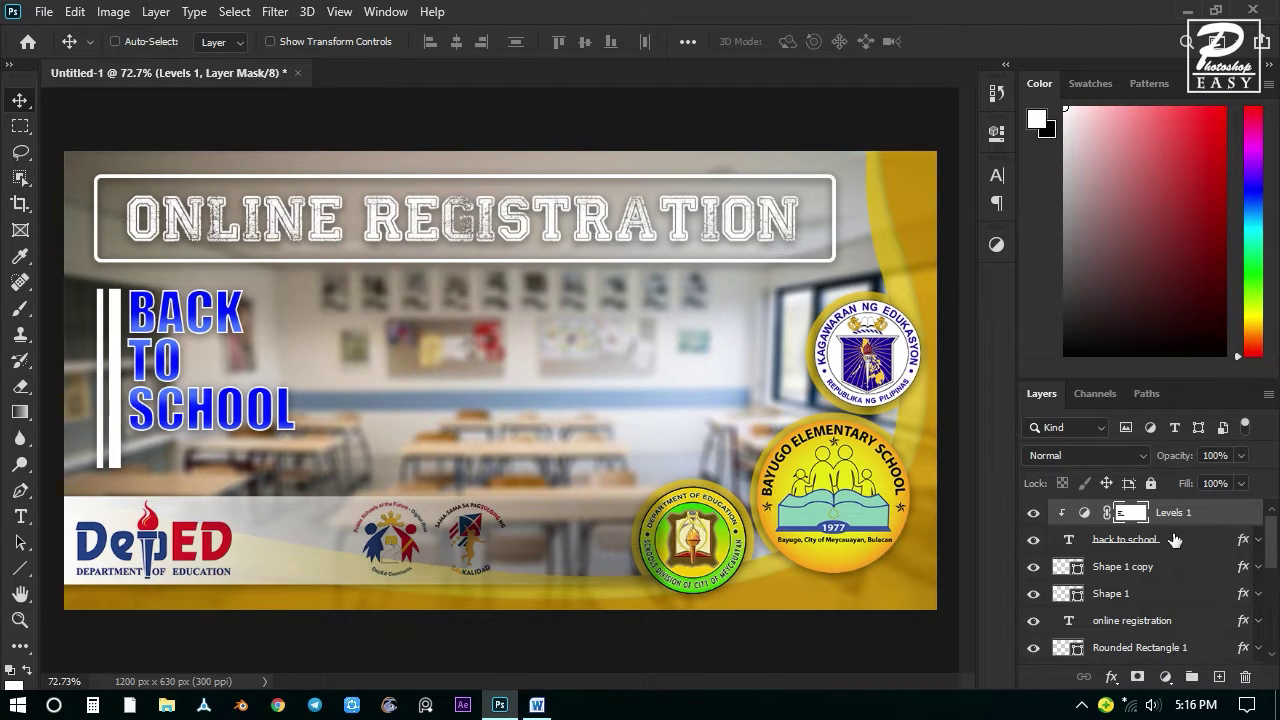
left_click(1165, 677)
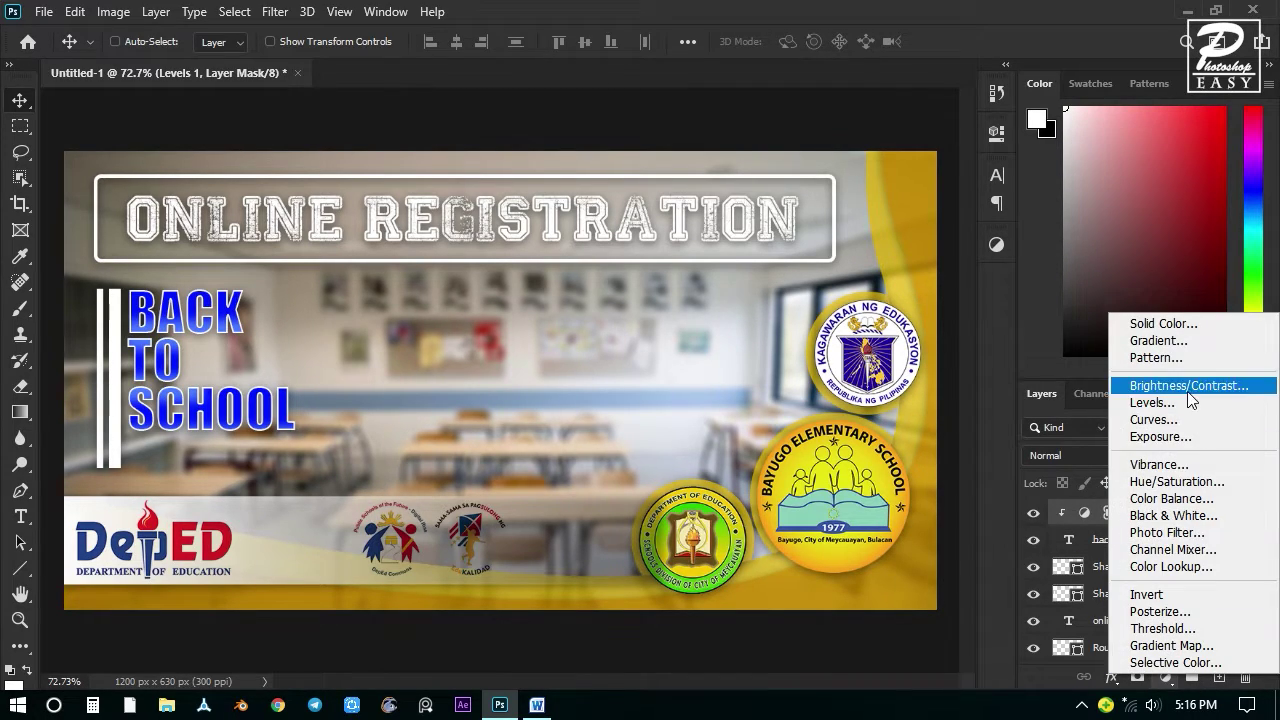
left_click(1177, 482)
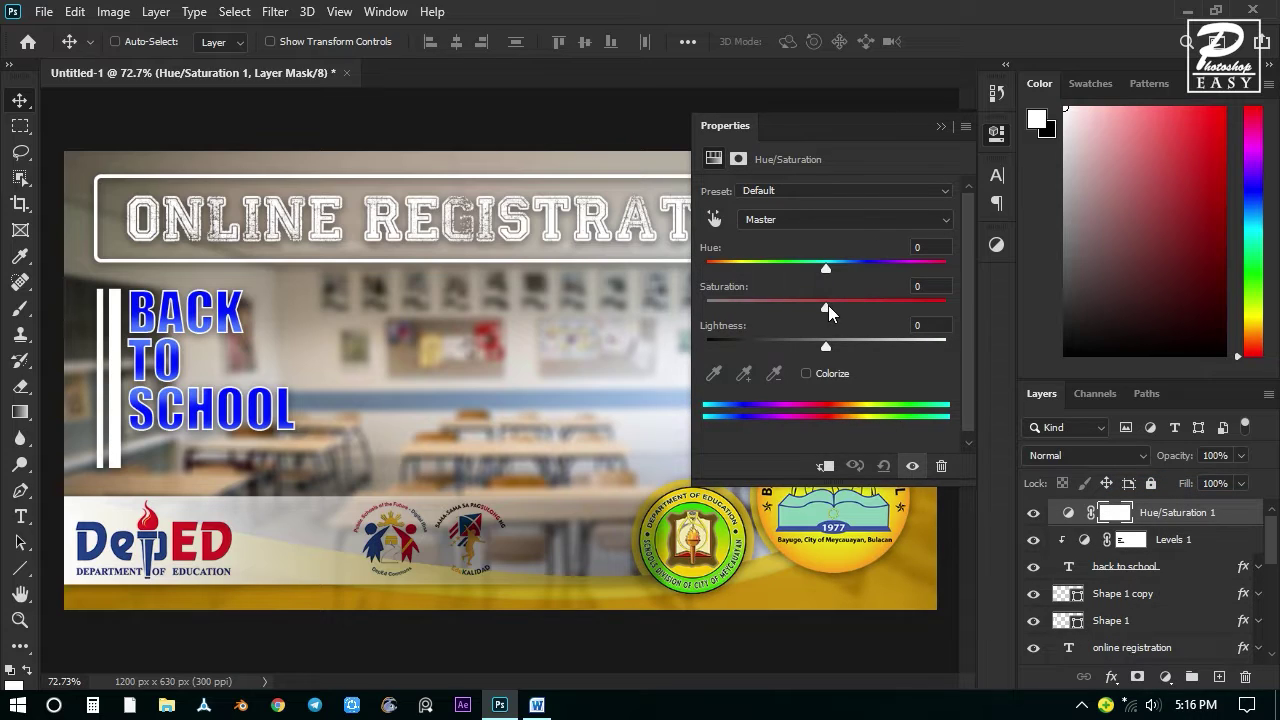
left_click_drag(828, 305, 860, 307)
left_click(826, 466)
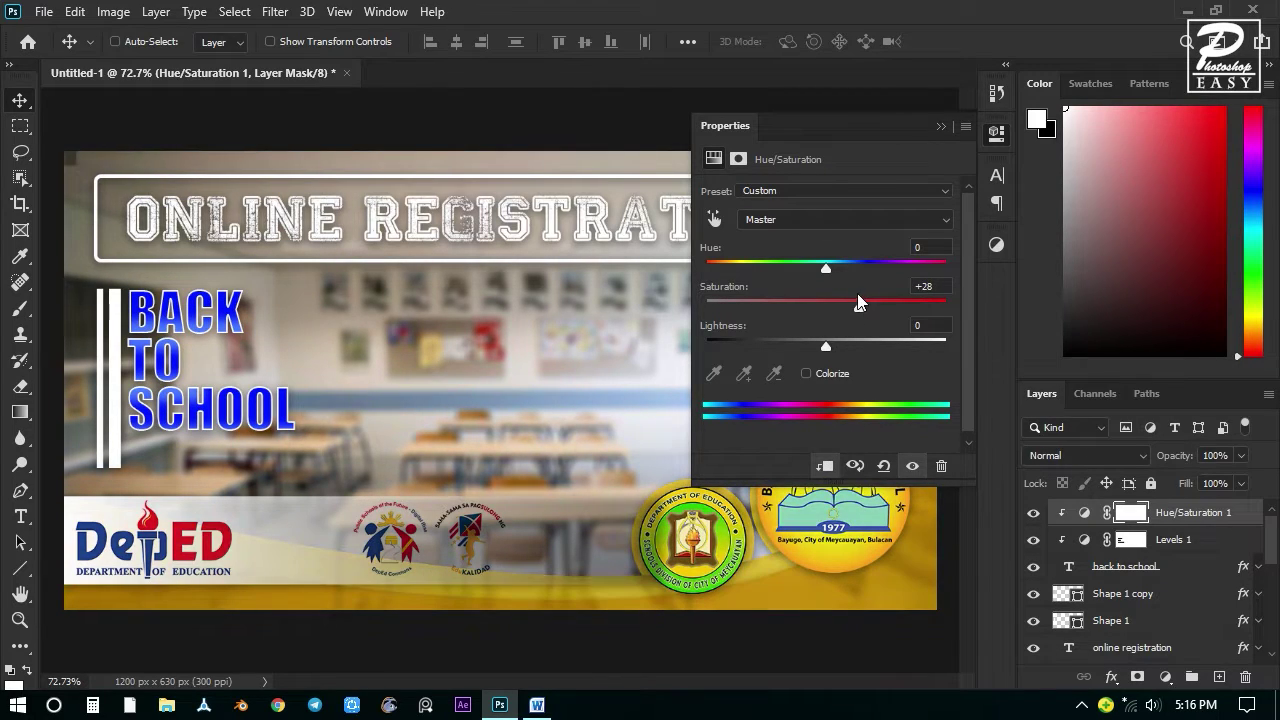
Set the Hue/Saturation adjustment's hue to -5 and its saturation to -27.
left_click_drag(847, 310, 789, 310)
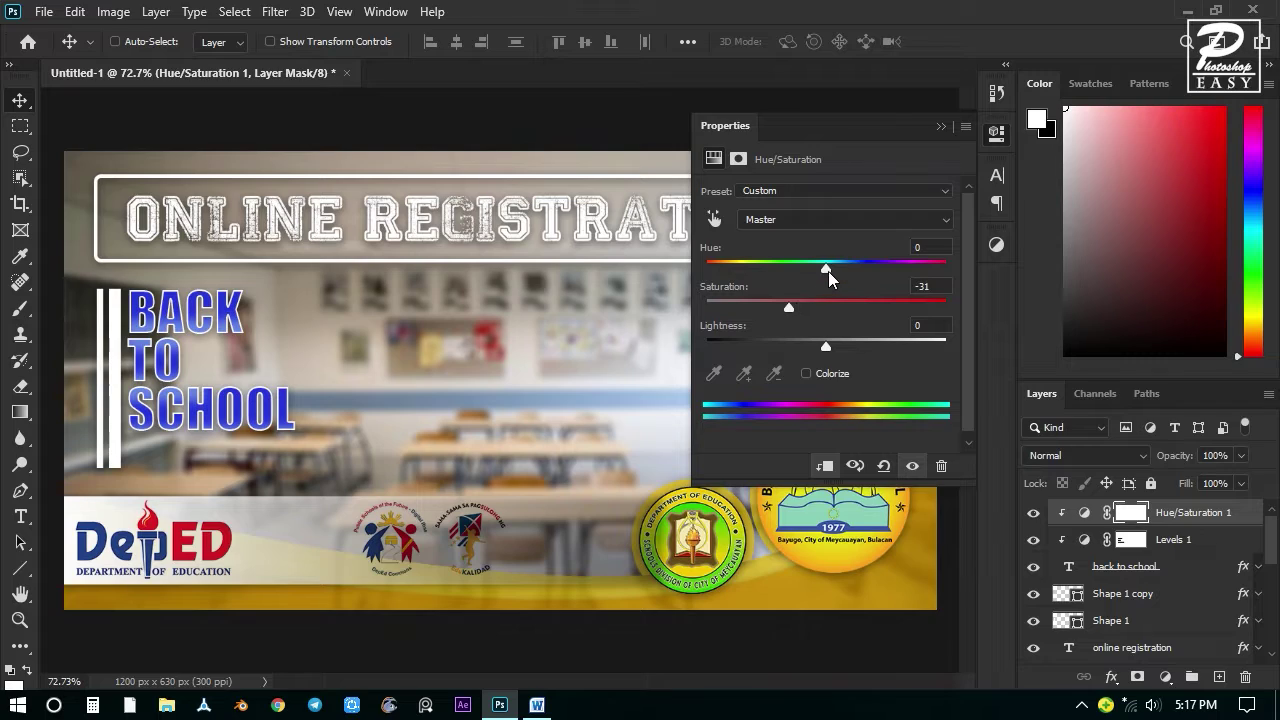
left_click_drag(828, 270, 796, 310)
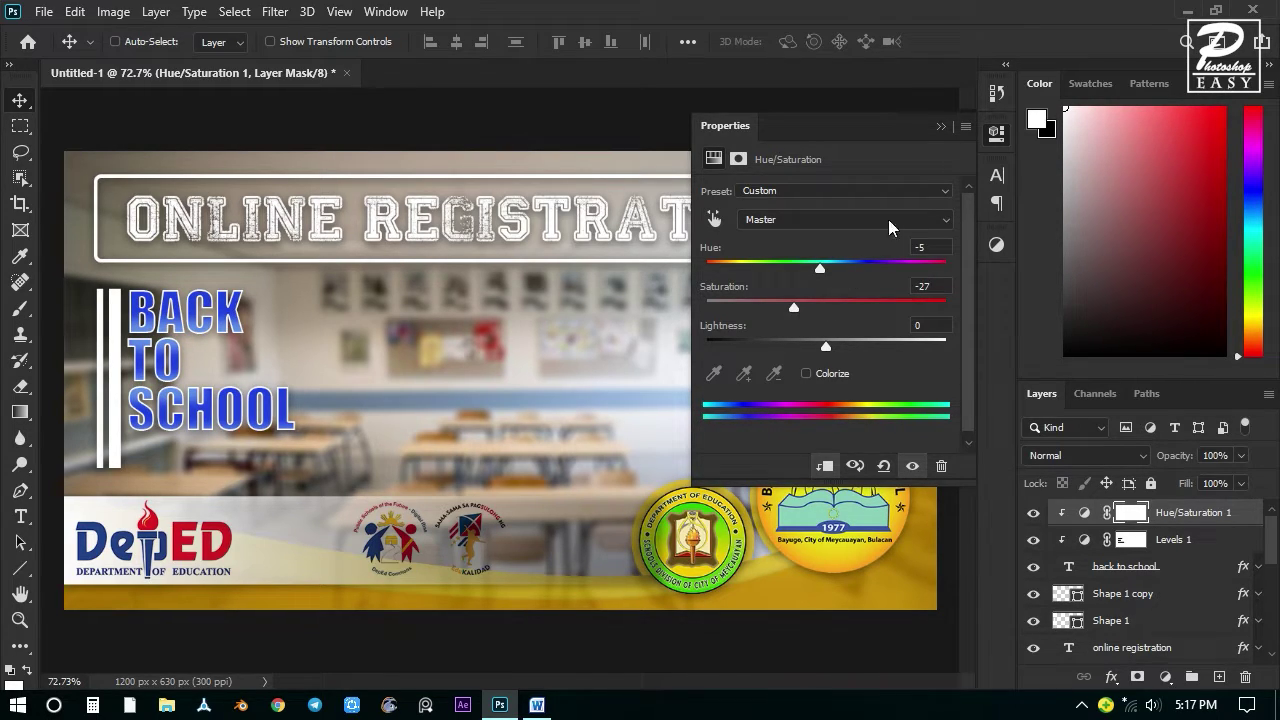
left_click(940, 126)
Add a 12 pt Impact text line reading "school year 2020 - 2021" just below the back to school text.
scroll(541, 410, "down", 3)
scroll(520, 412, "up", 3)
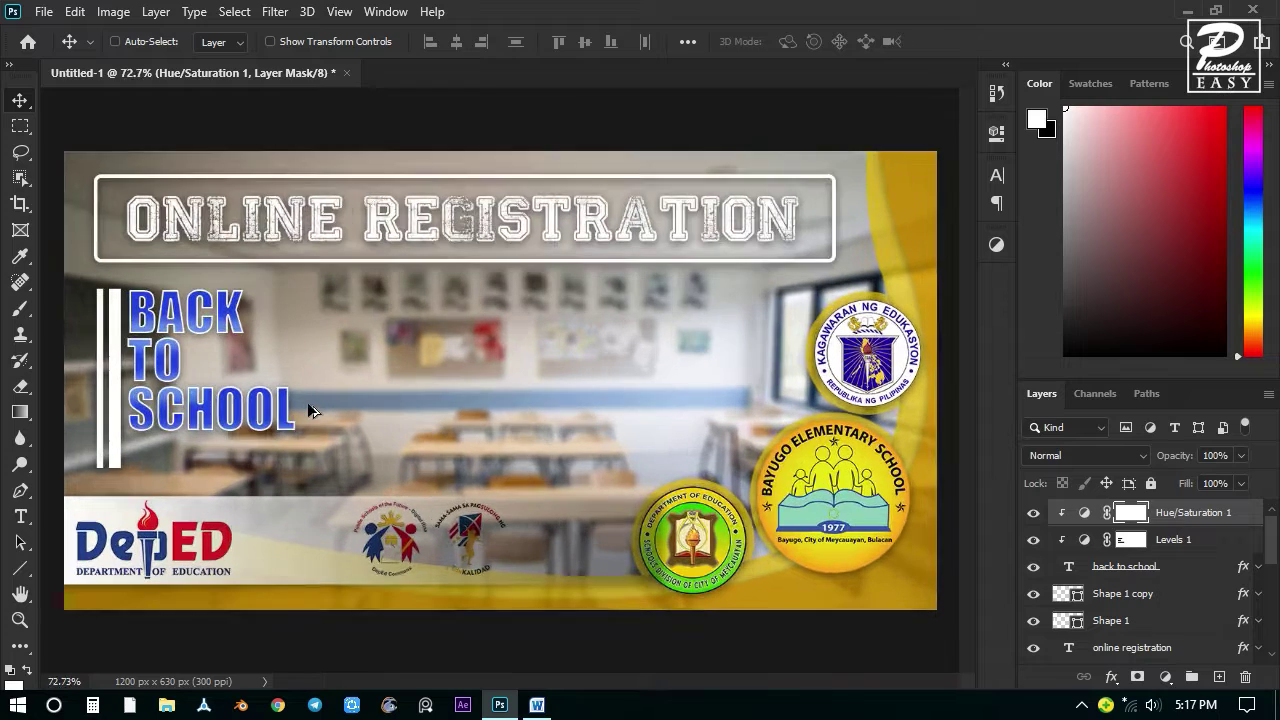
scroll(310, 412, "up", 9)
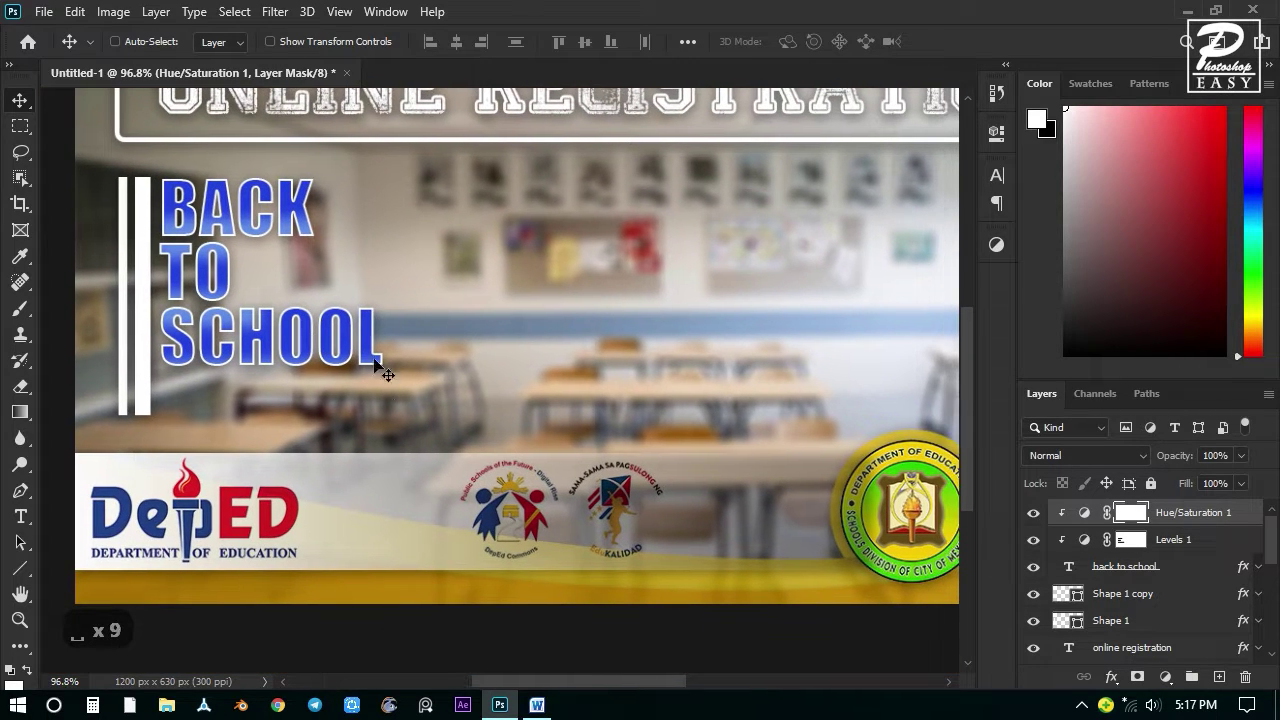
key("t")
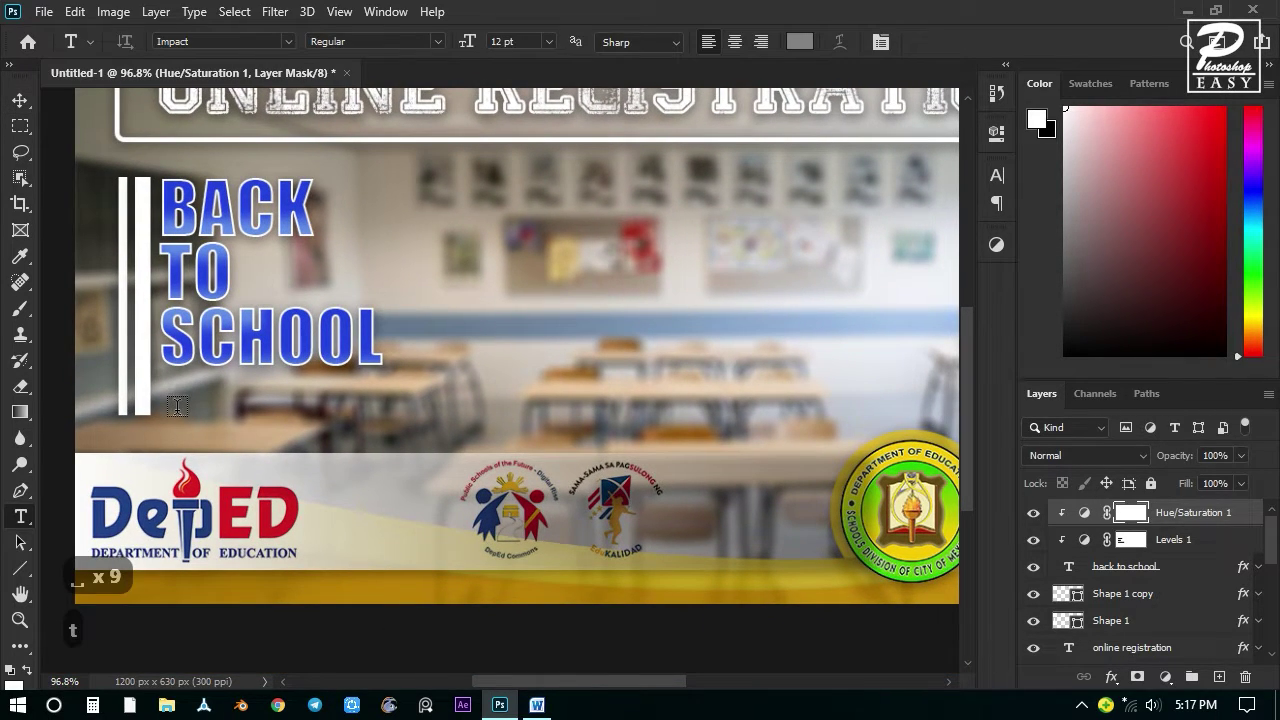
left_click(176, 406)
key("BackSpace")
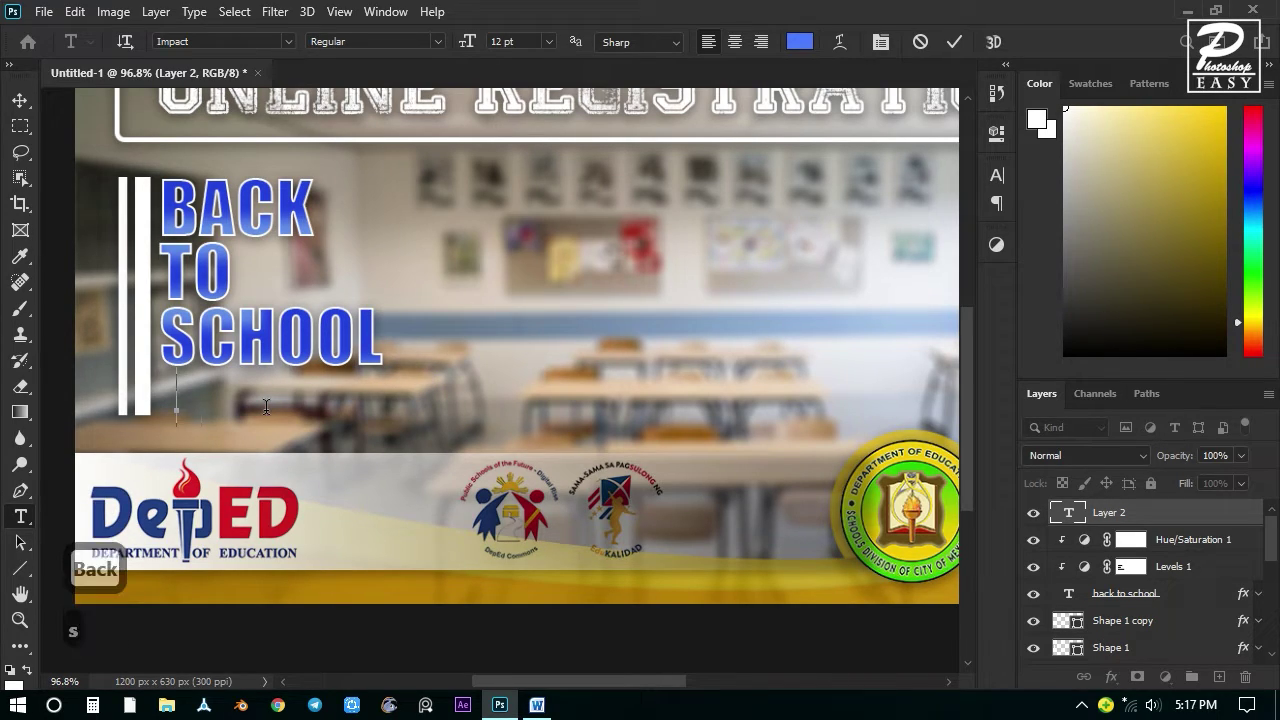
type("school year ")
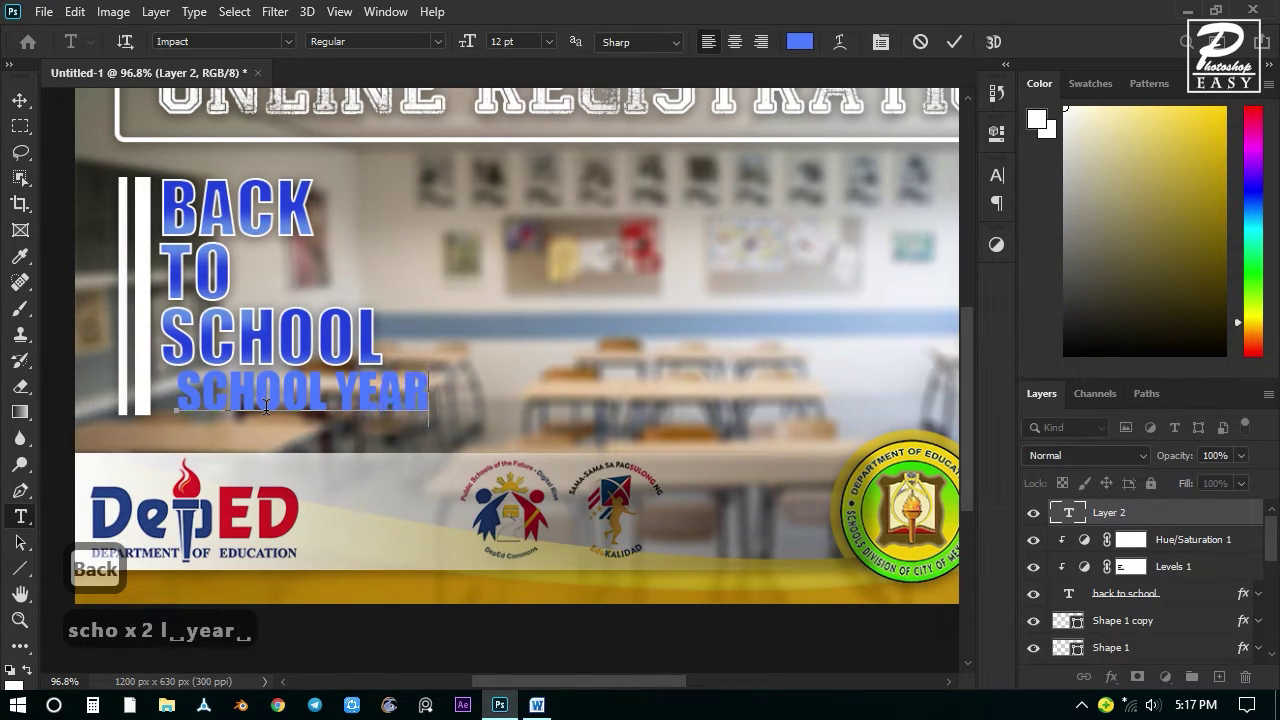
type("2020")
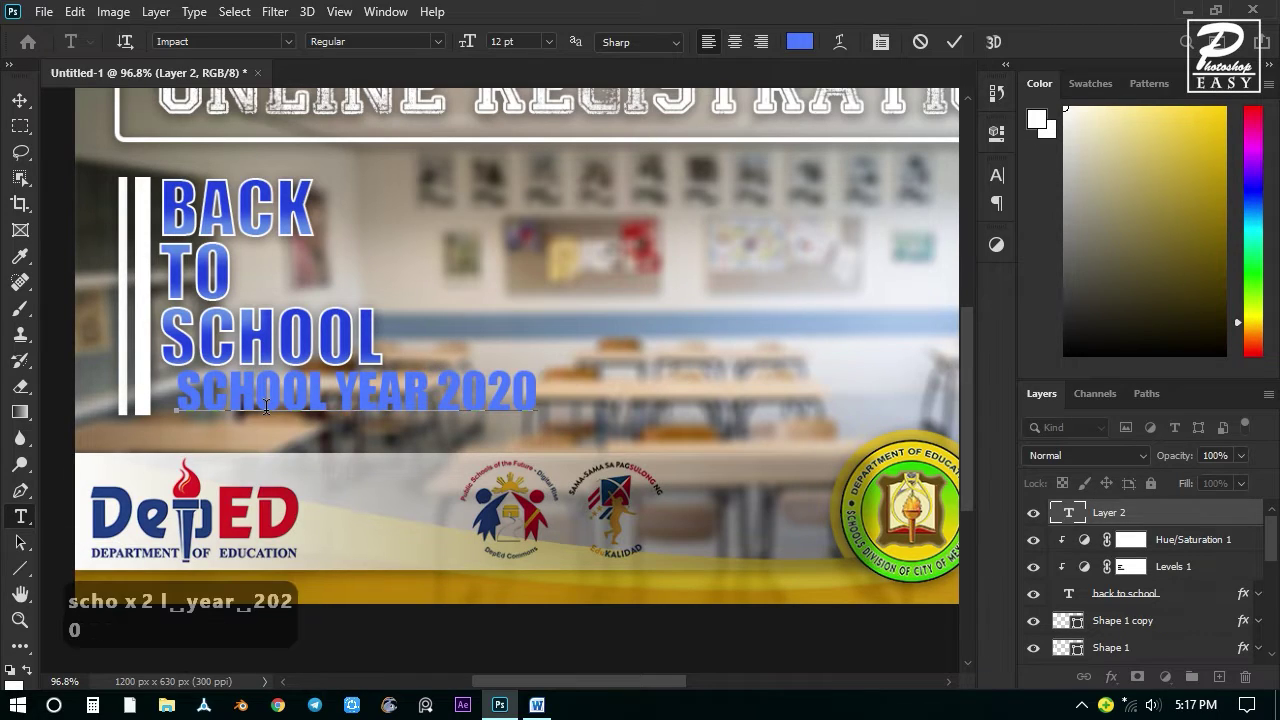
type(" - 2021")
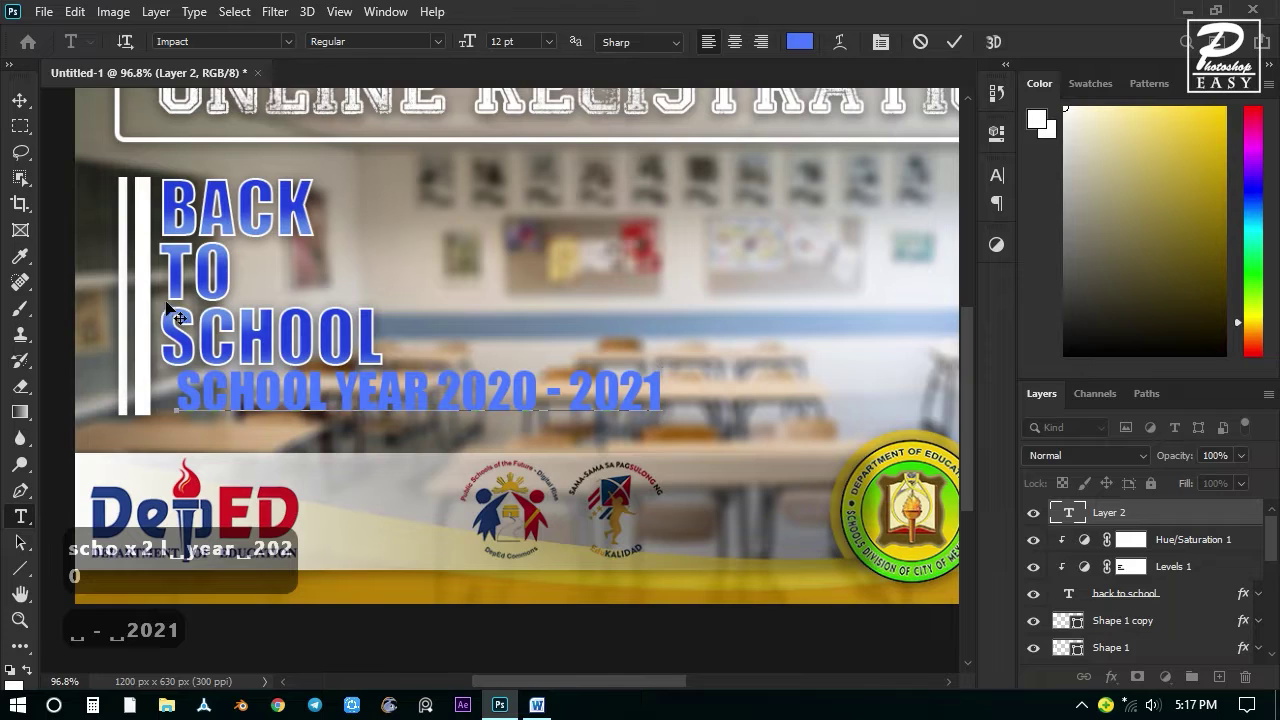
left_click(20, 100)
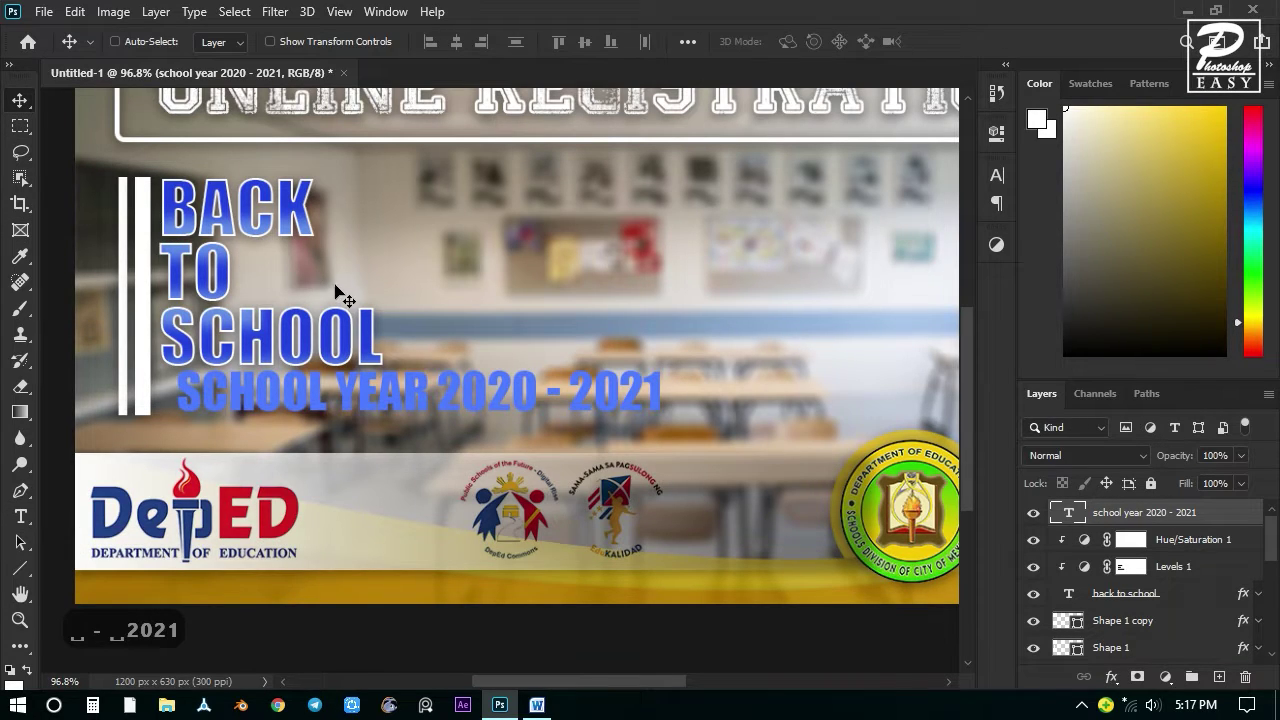
Change the school year text's colour to white, hex ffffff.
key("t")
left_click(806, 42)
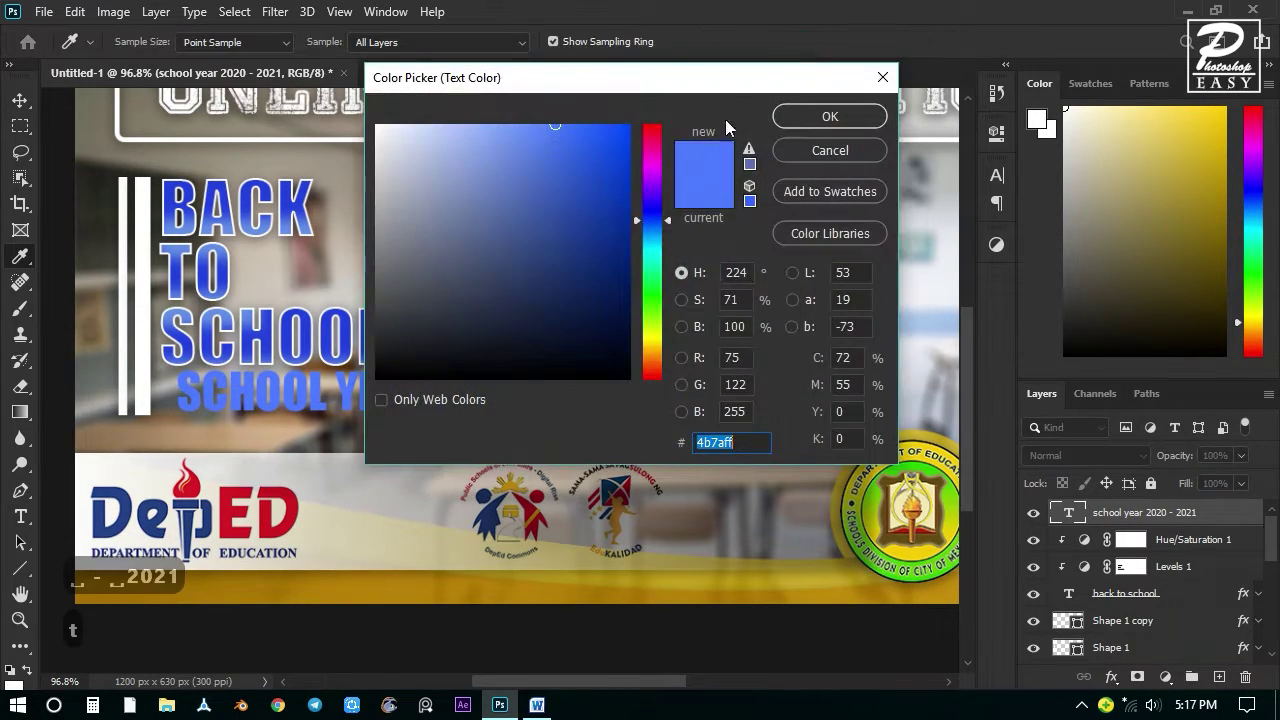
type("ffffff")
left_click(803, 112)
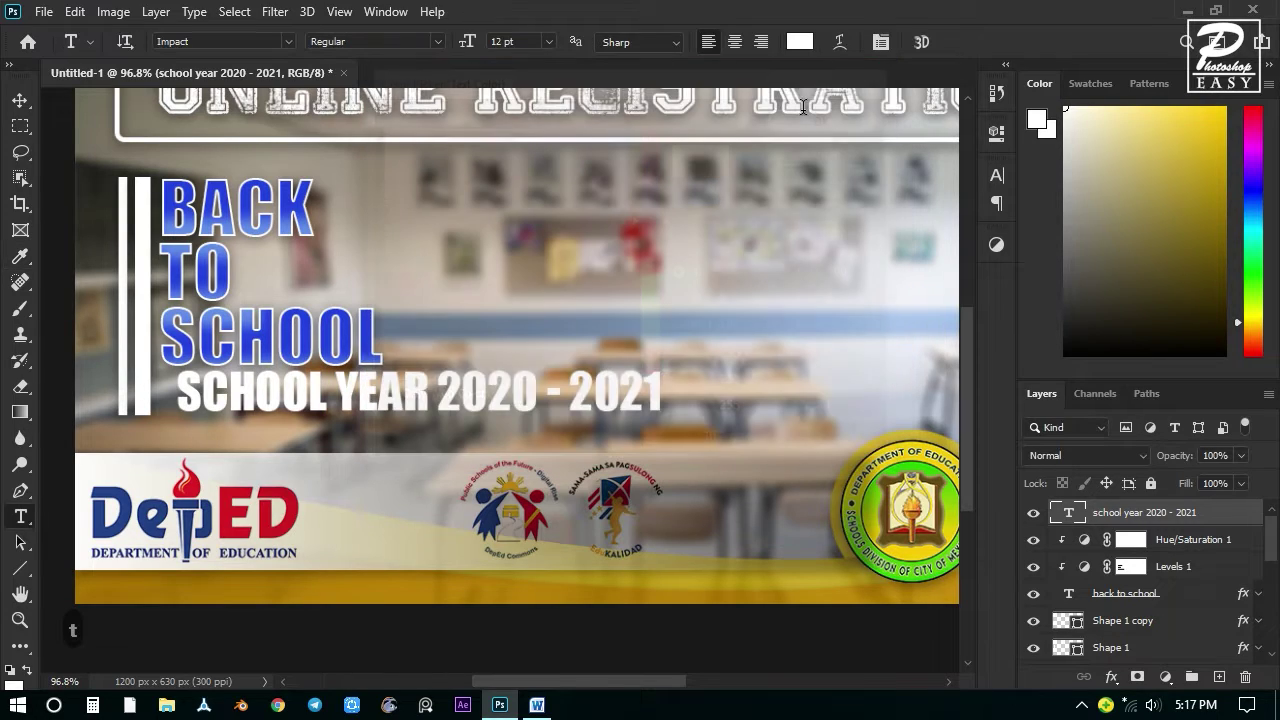
Scale down the school year text and align it under the word SCHOOL, beside the vertical lines.
key("v")
key("ctrl+t")
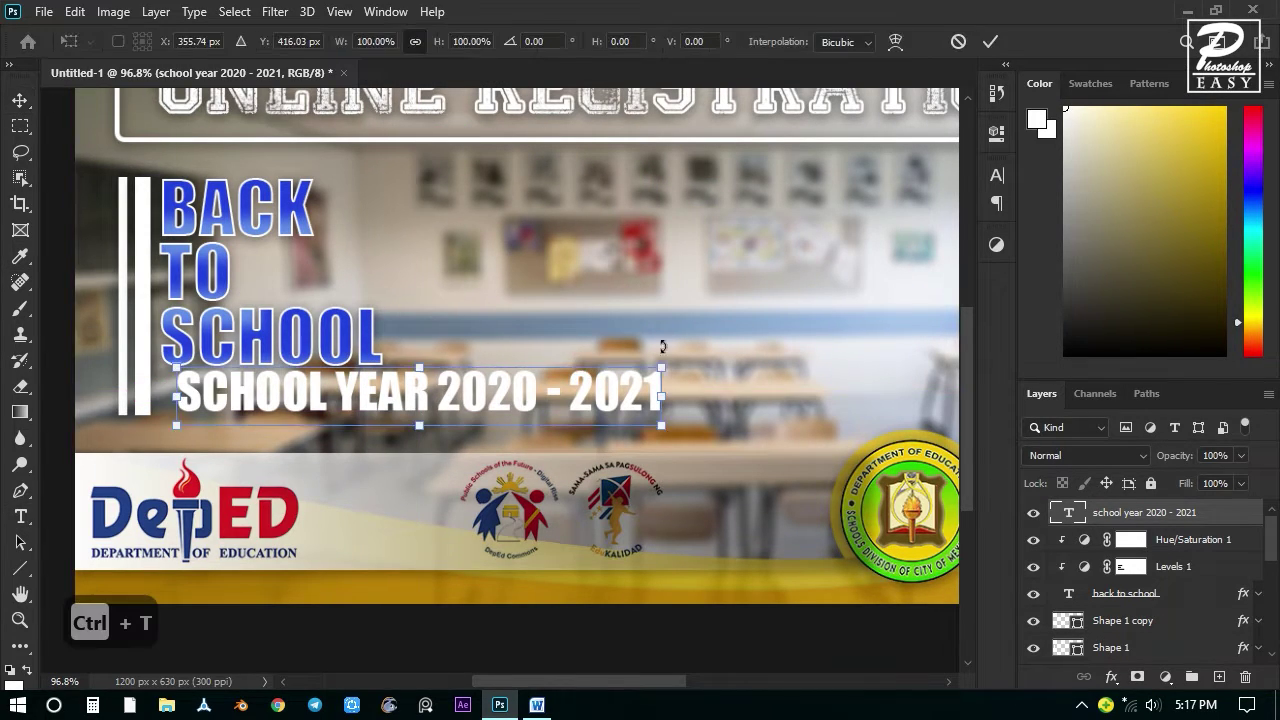
left_click_drag(664, 361, 491, 371)
key("Return")
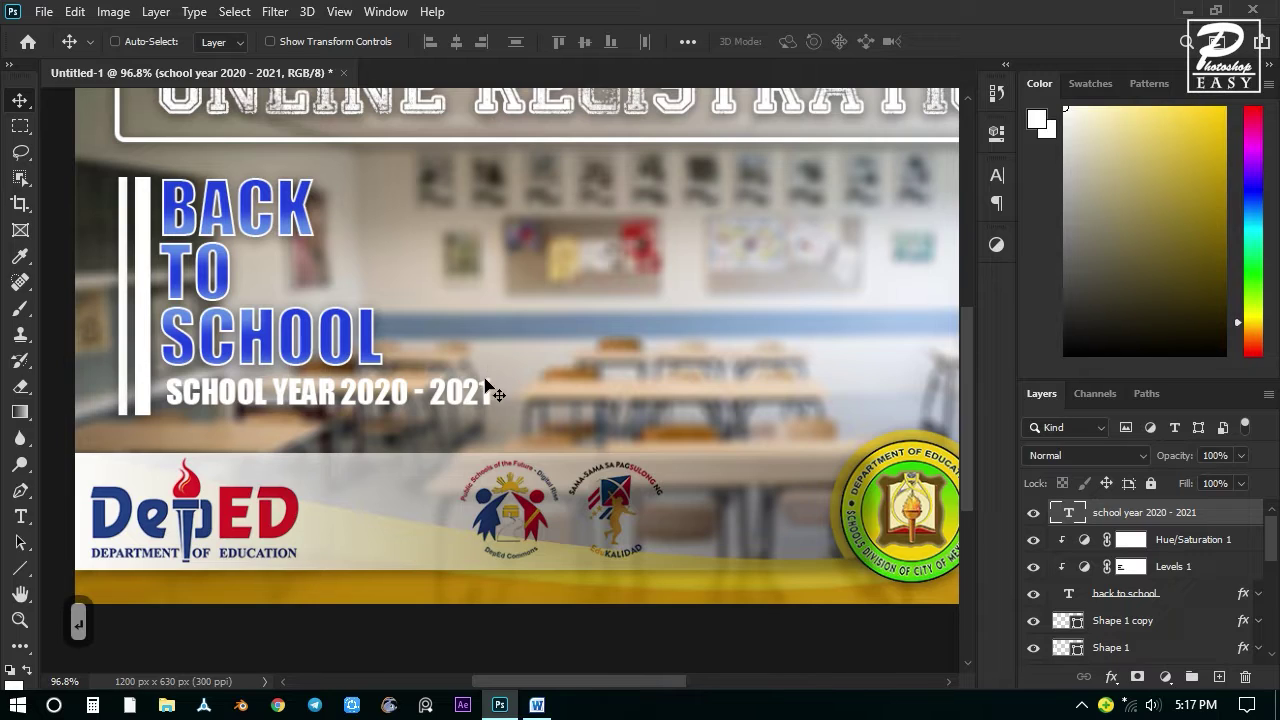
Apply a Drop Shadow effect with its existing settings to the school year 2020 - 2021 text layer.
right_click(1147, 515)
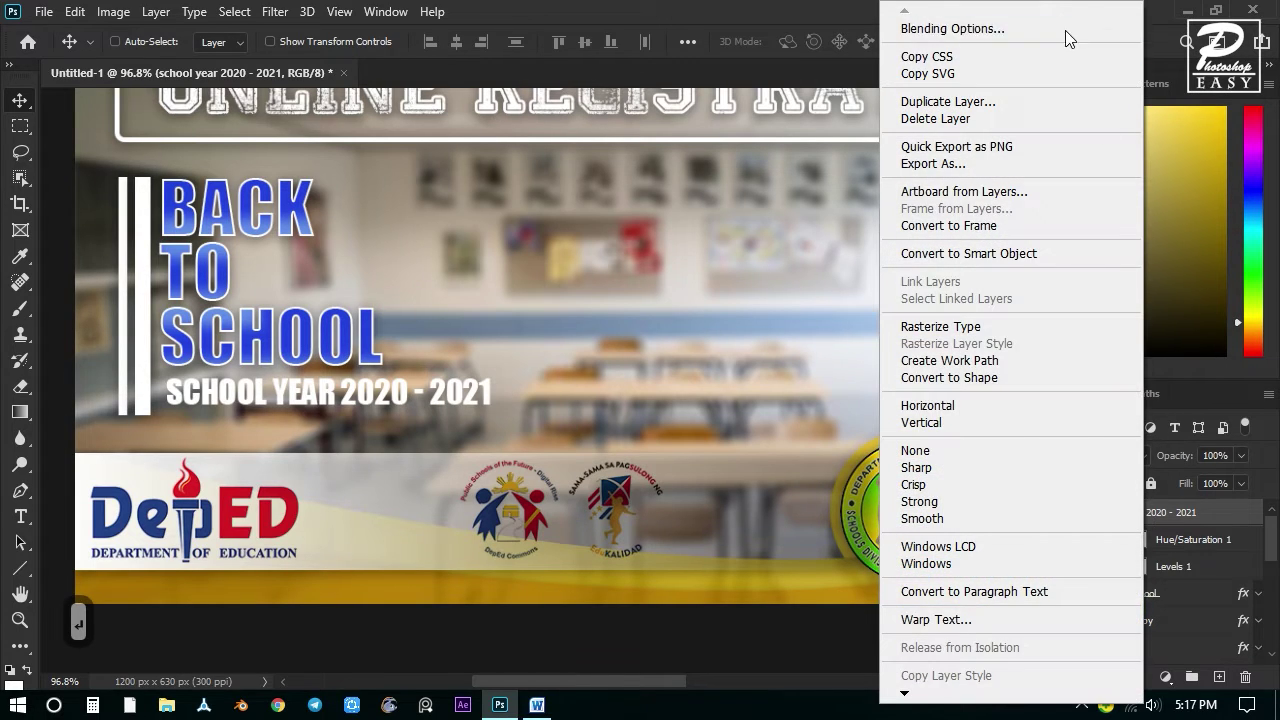
left_click(1010, 34)
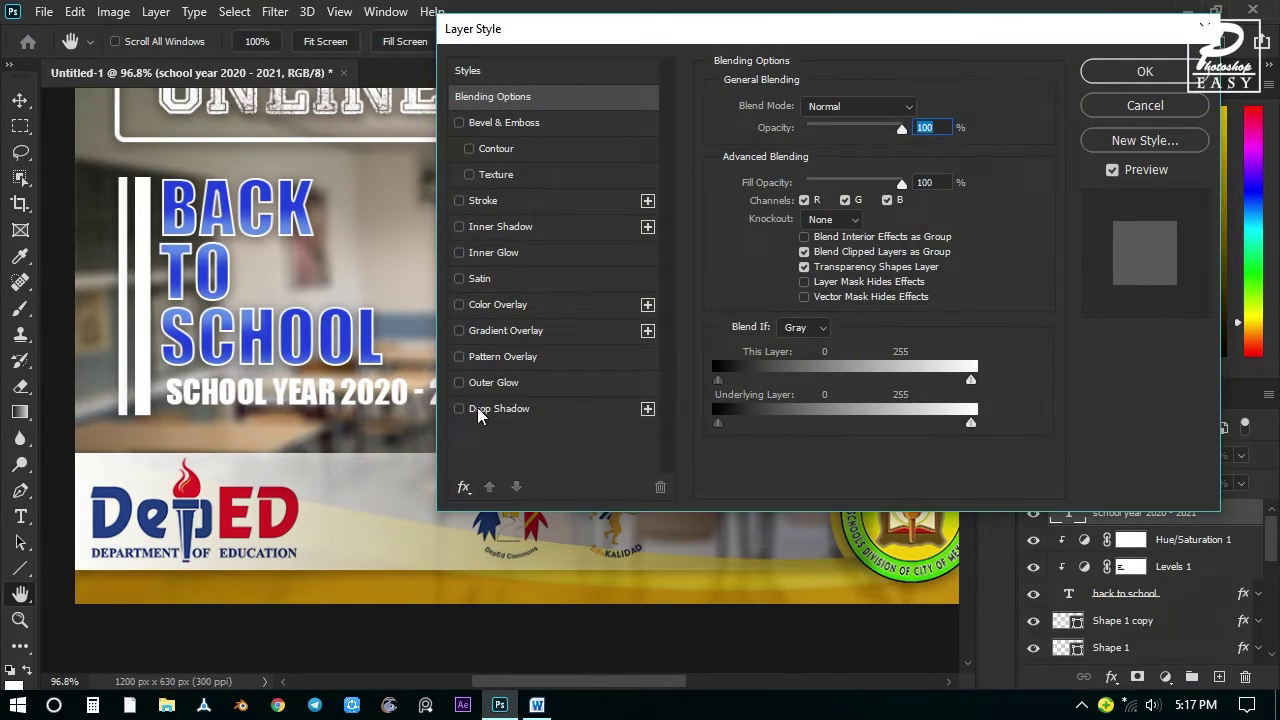
left_click(468, 409)
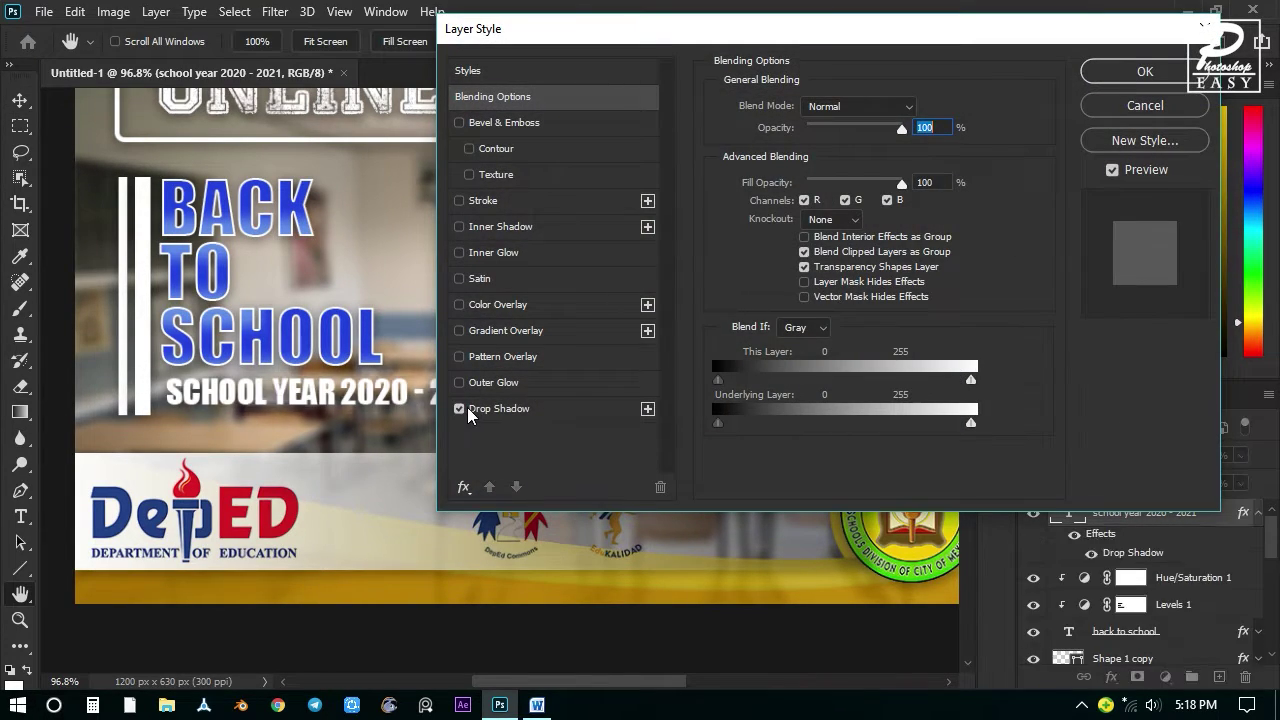
left_click(1140, 72)
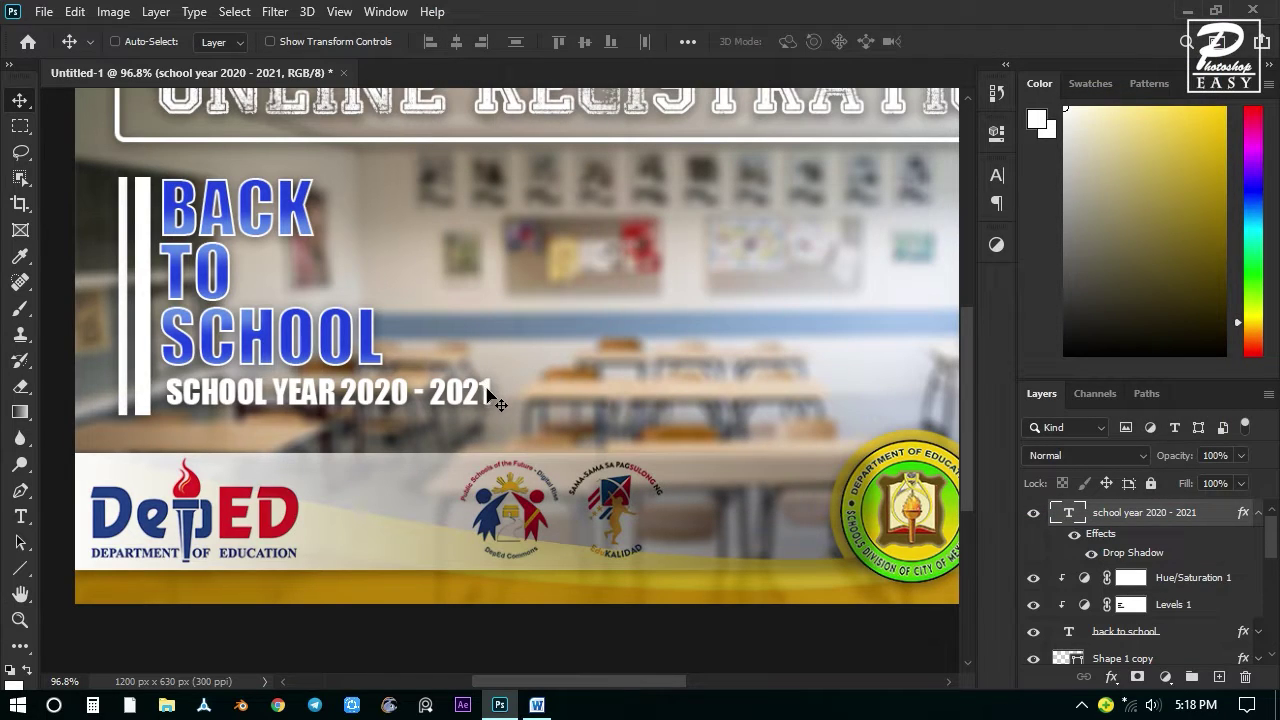
Open the registration image from the Online Registration folder as a separate document.
scroll(501, 397, "down", 2)
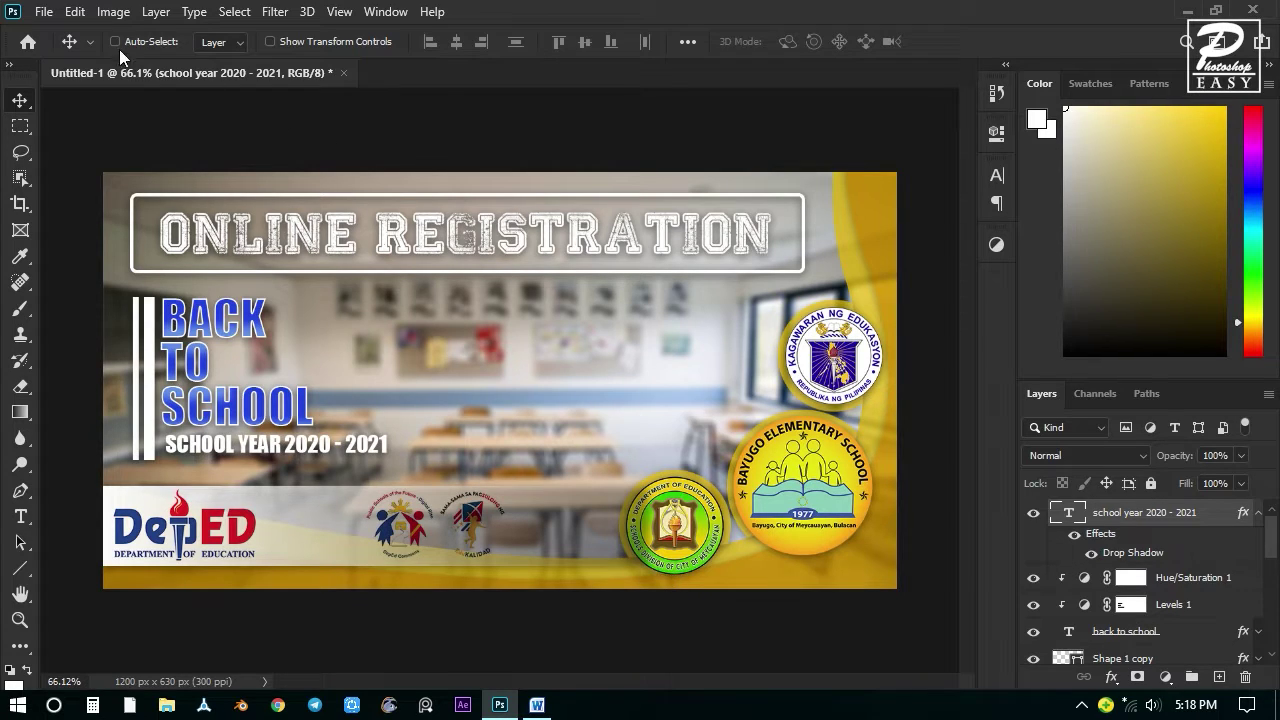
left_click(44, 11)
mouse_move(107, 312)
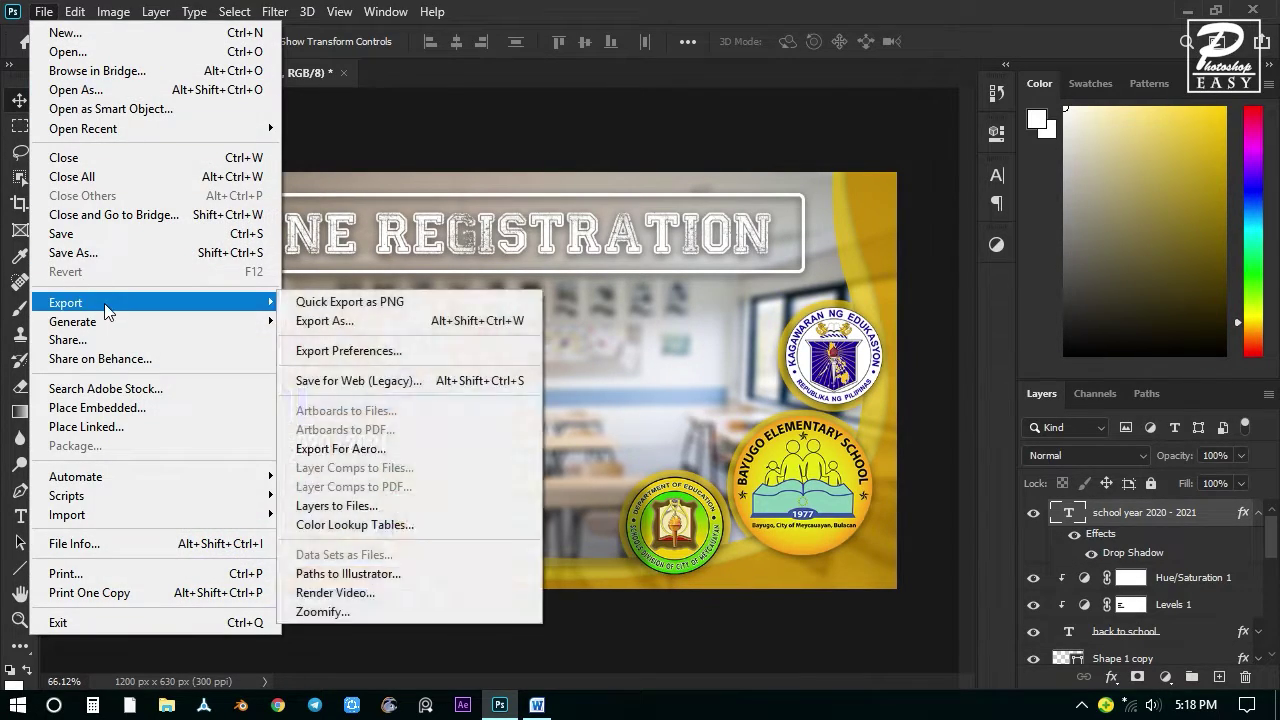
left_click(70, 52)
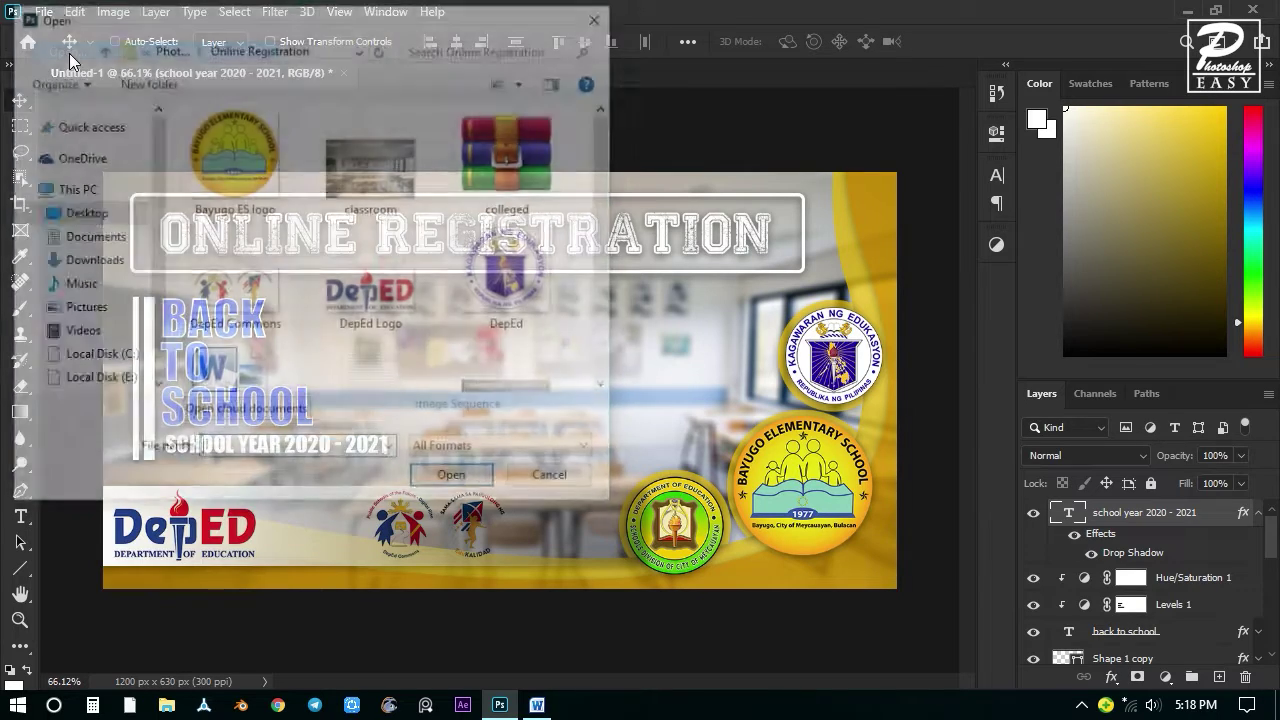
left_click(400, 190)
scroll(437, 280, "down", 3)
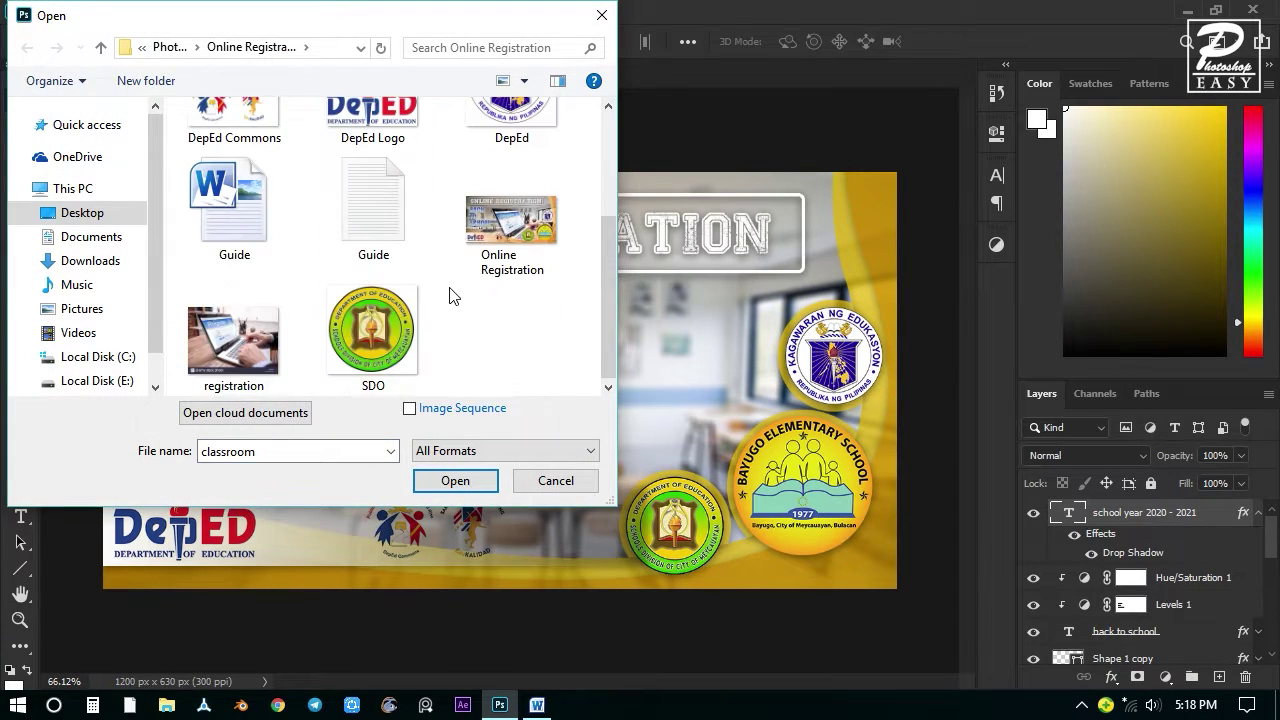
left_click(226, 362)
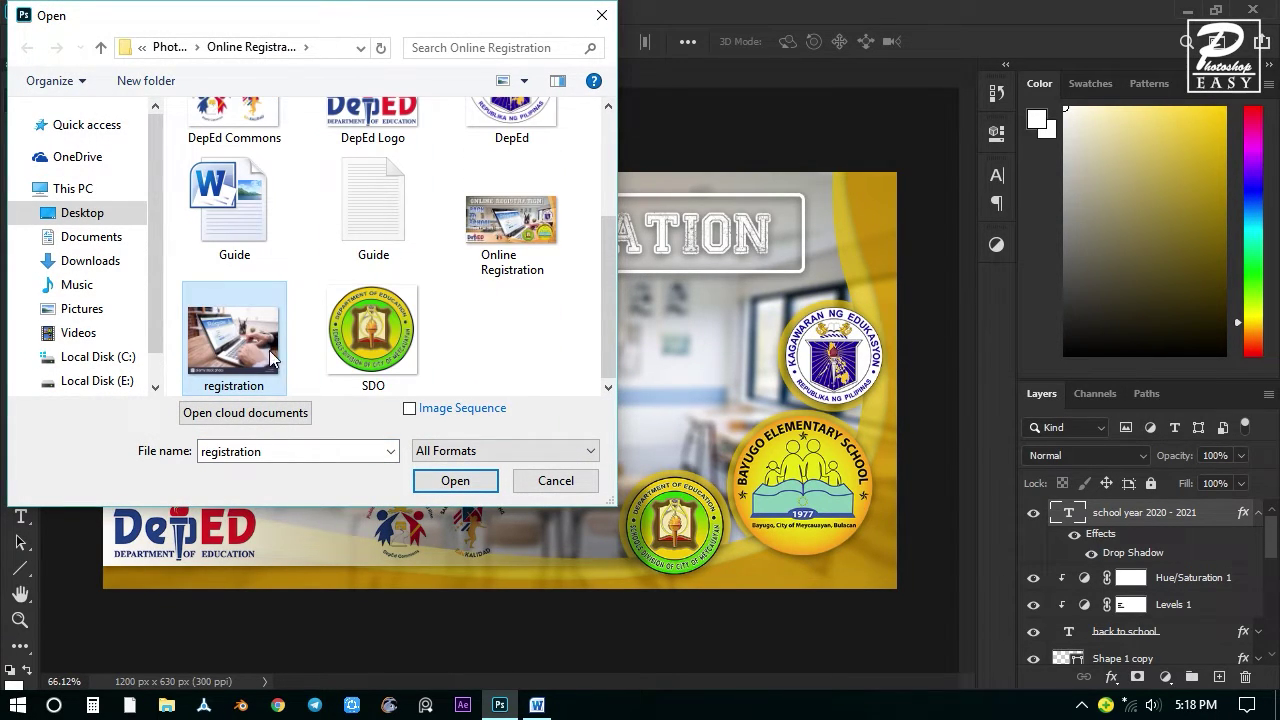
left_click(438, 480)
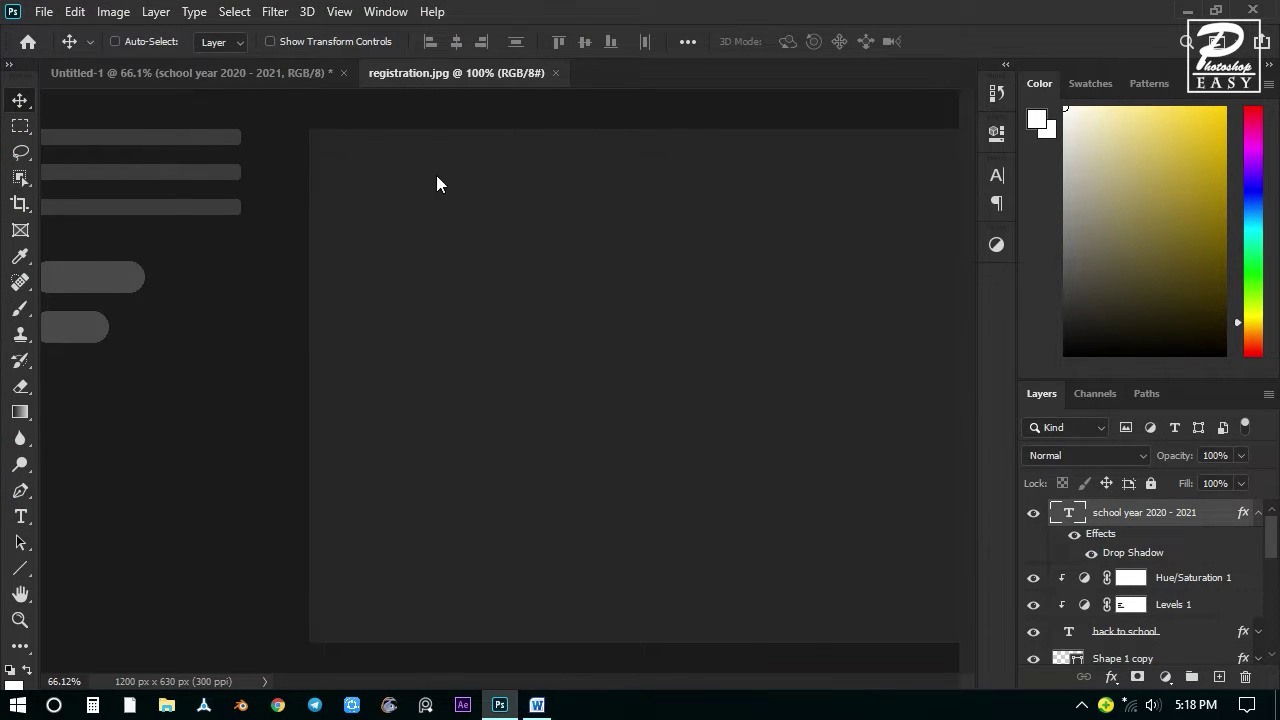
scroll(352, 368, "up", 6)
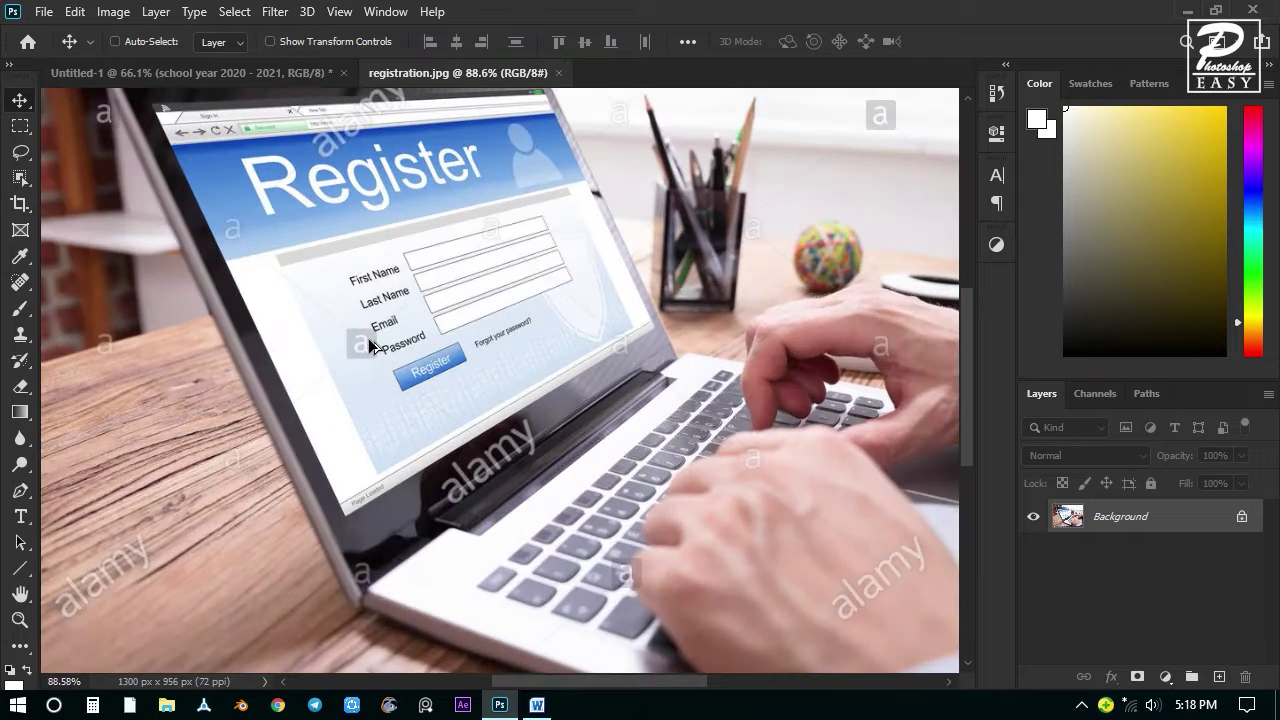
Start a Pen tool path at the image's left border and run it along the desk's back edge to the laptop lid.
scroll(378, 350, "down", 2)
key("space")
left_click_drag(370, 460, 425, 313)
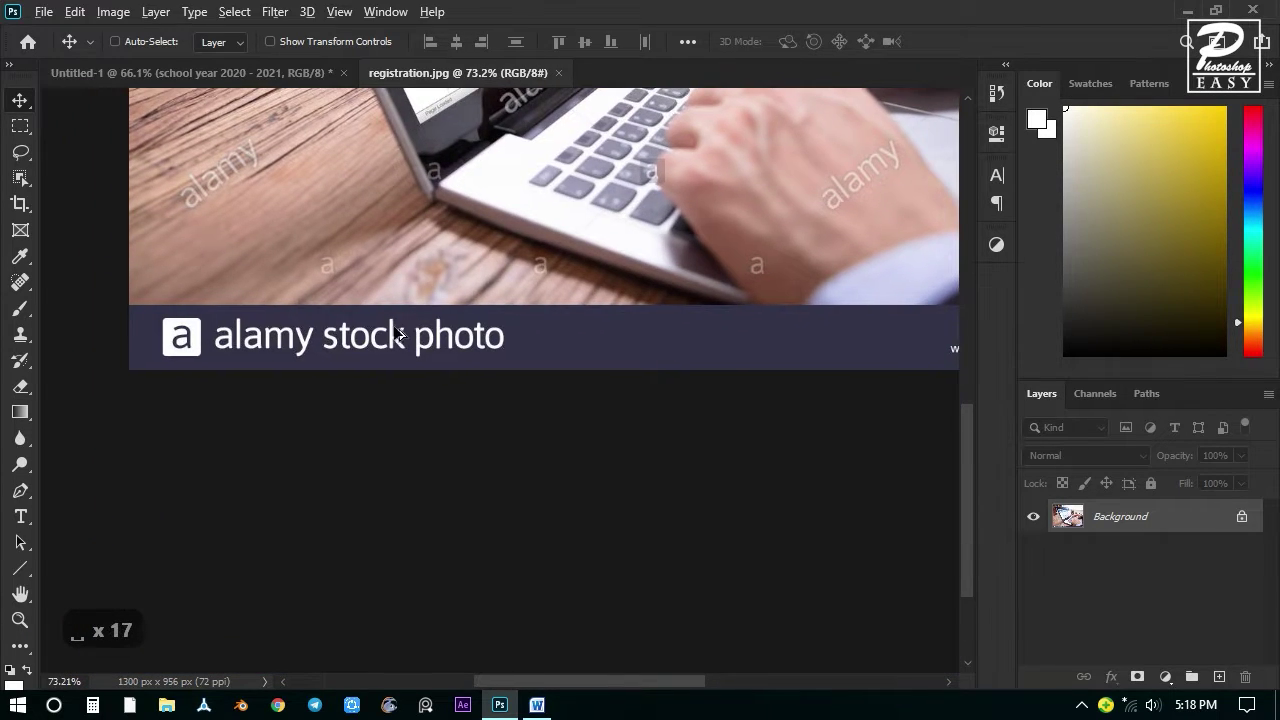
scroll(397, 333, "up", 3)
scroll(447, 344, "down", 5)
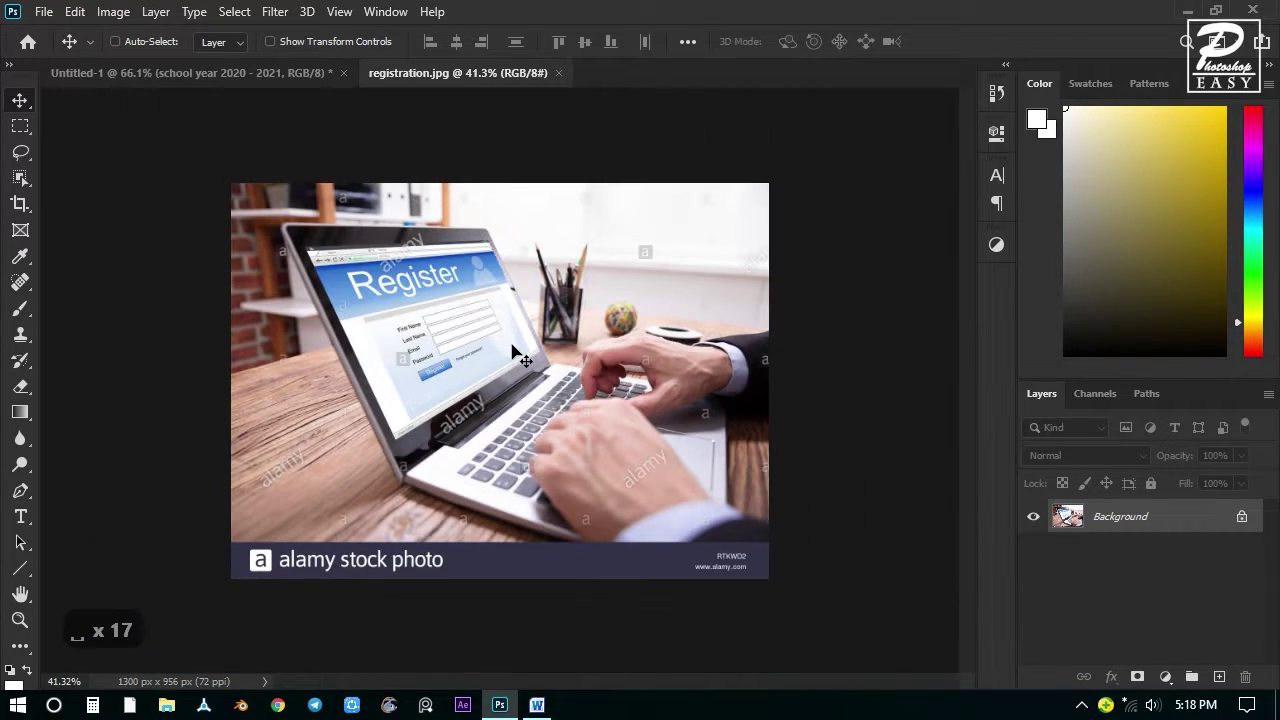
scroll(452, 312, "up", 2)
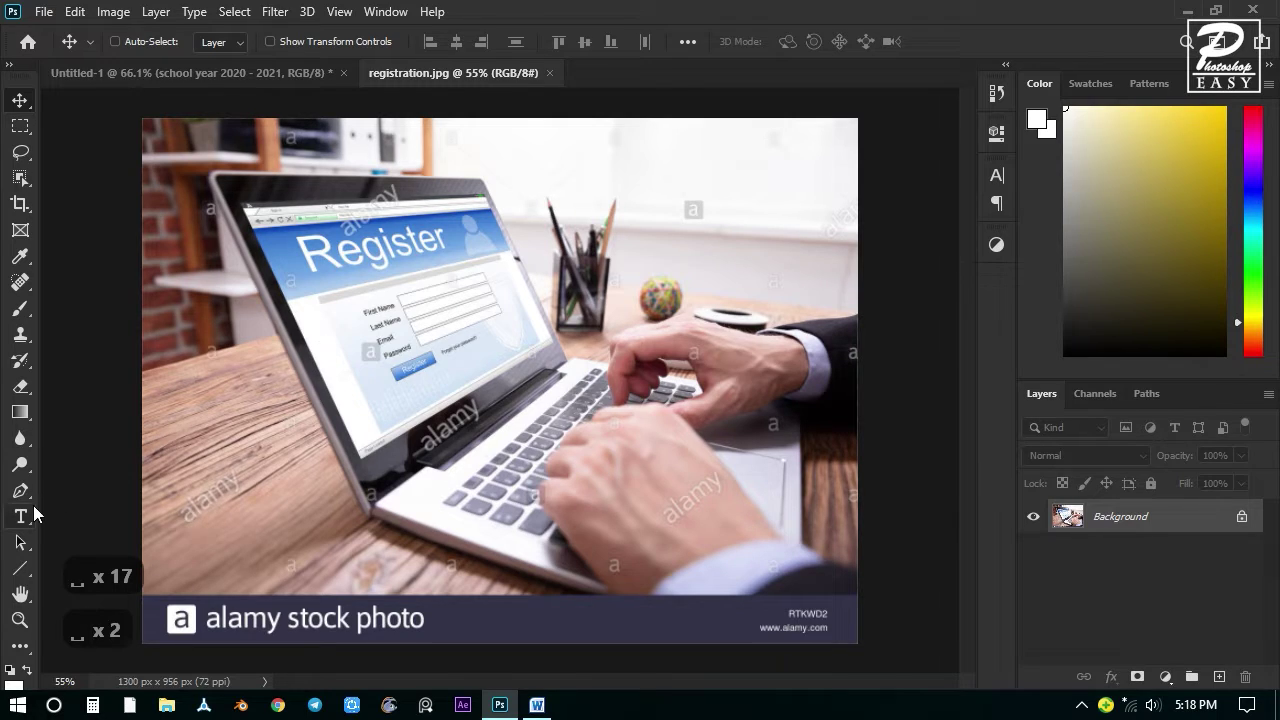
left_click(20, 492)
right_click(20, 492)
left_click(69, 490)
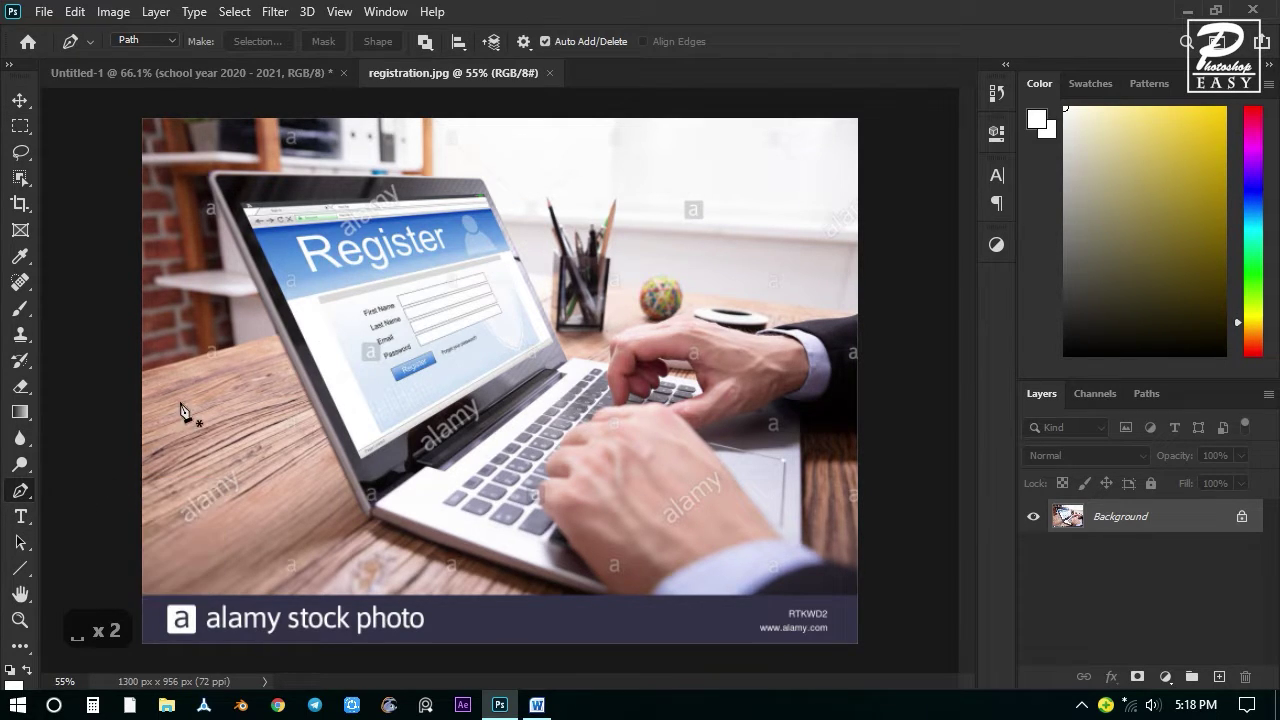
scroll(267, 415, "up", 2)
left_click(165, 407)
left_click(368, 349)
Continue the path up the laptop lid's left edge and across its top edge to the upper-right corner.
scroll(360, 329, "up", 2)
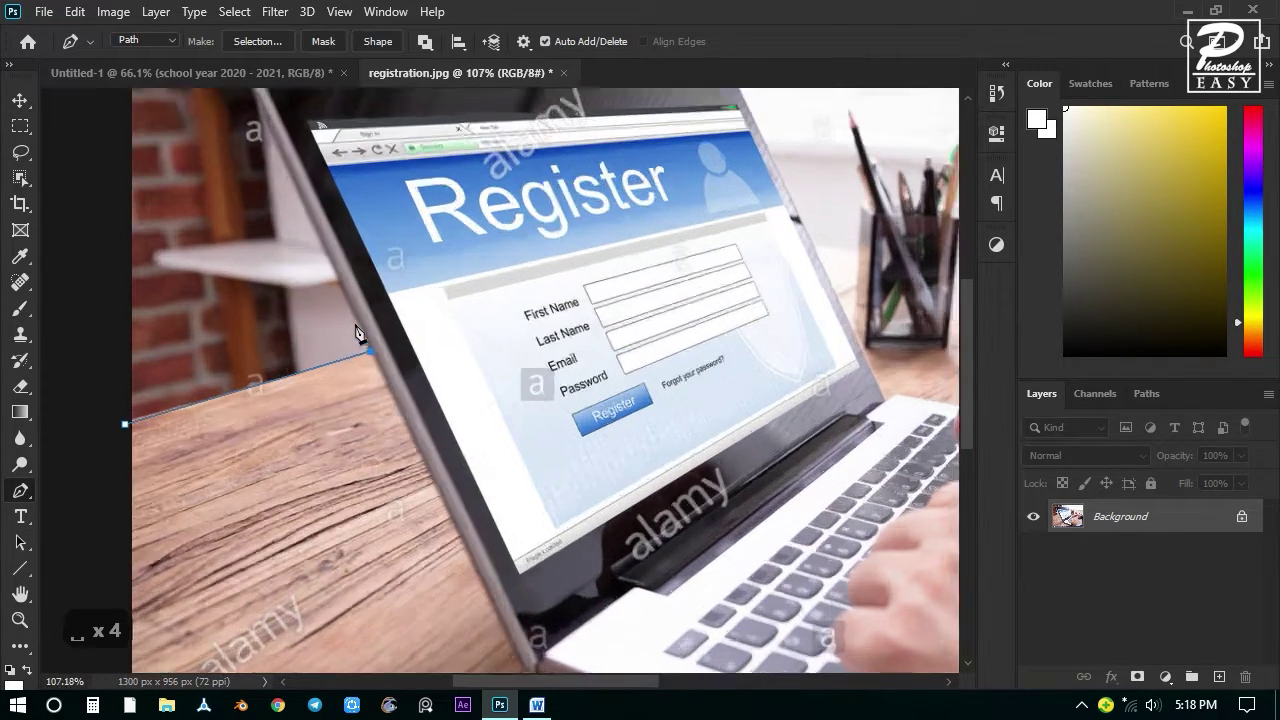
left_click(304, 219)
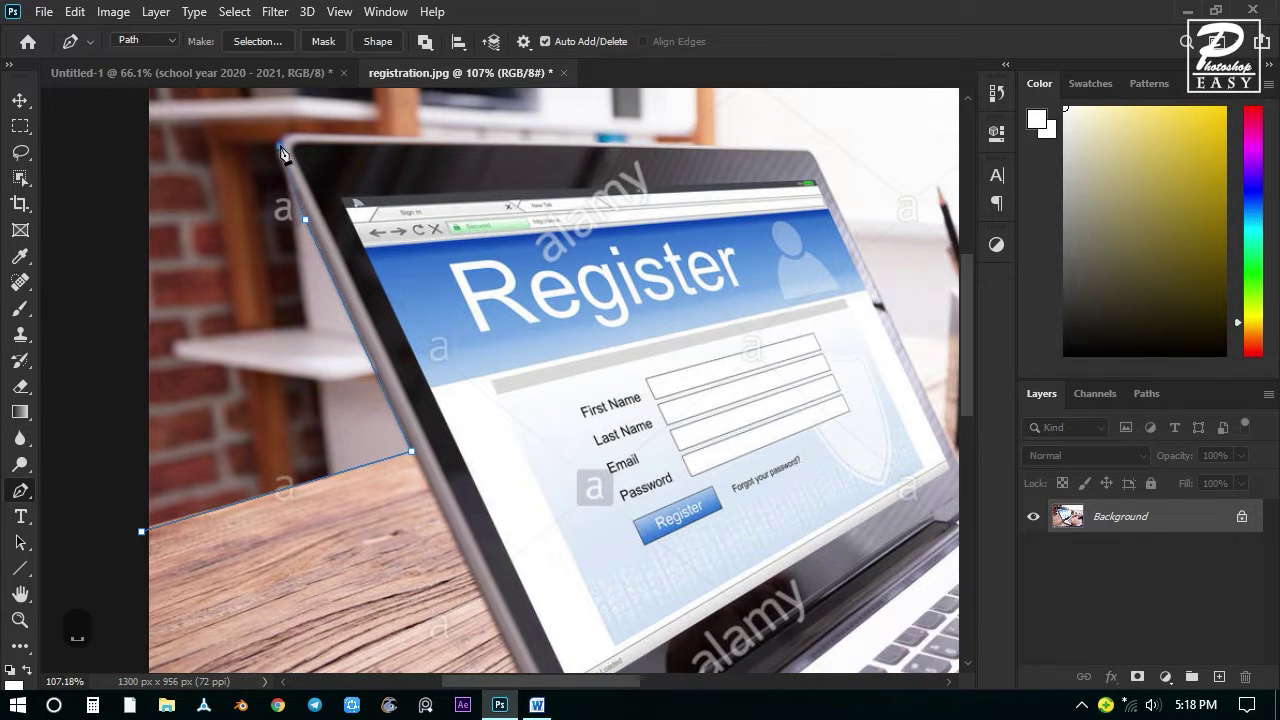
left_click(804, 149)
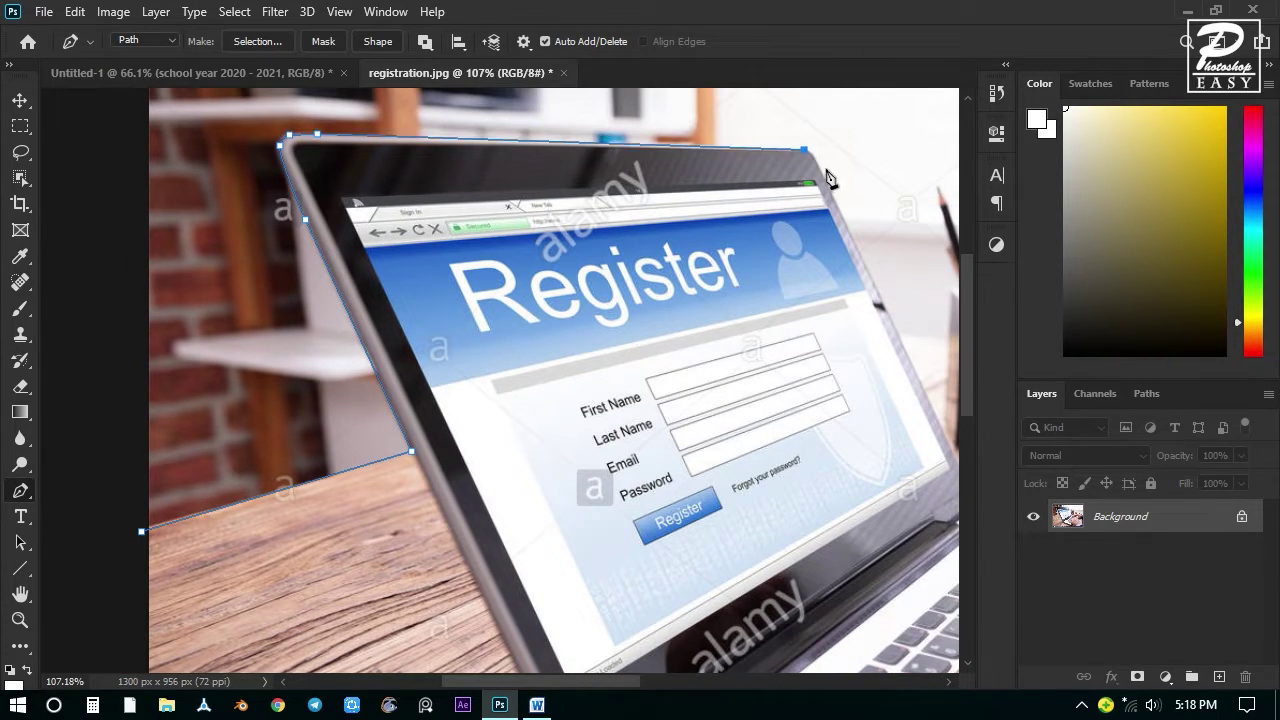
left_click(867, 271)
left_click_drag(849, 353, 700, 338)
scroll(699, 160, "up", 3)
key("ctrl+alt+z")
Place closely fitted anchor points to carry the path around the laptop lid's rounded upper-right corner.
left_click_drag(637, 148, 631, 268)
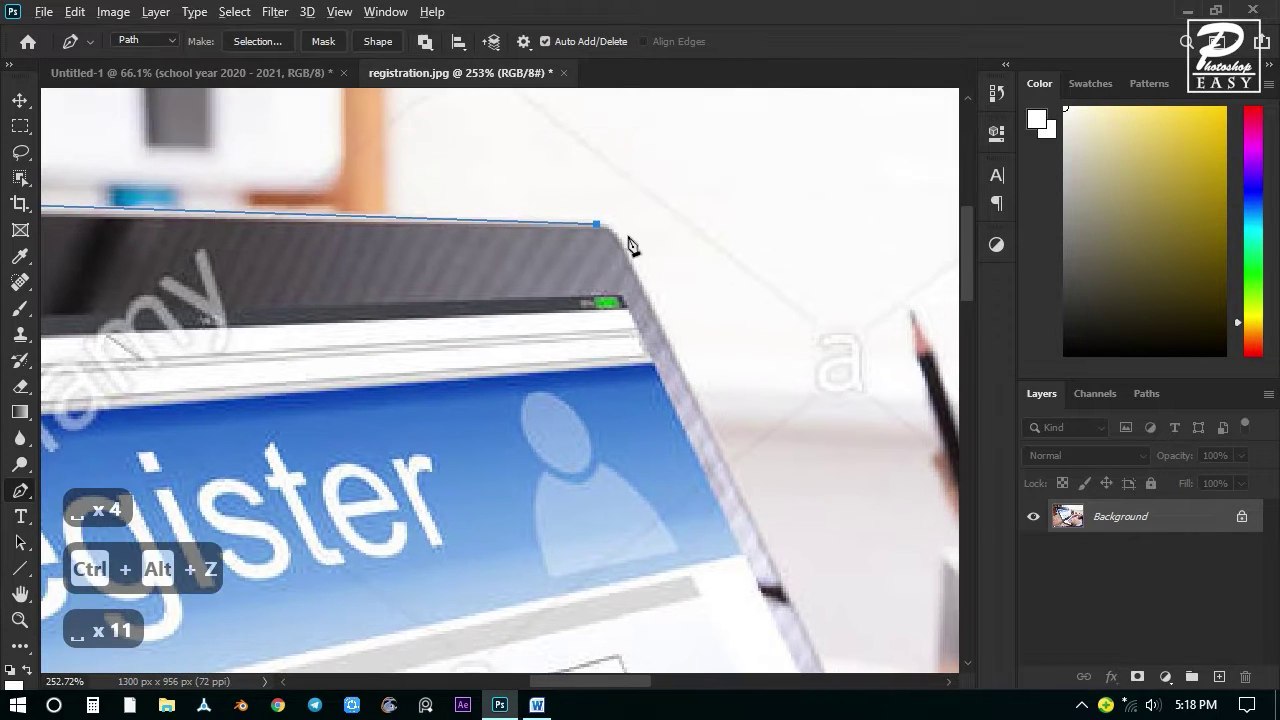
scroll(630, 245, "up", 2)
left_click(598, 226)
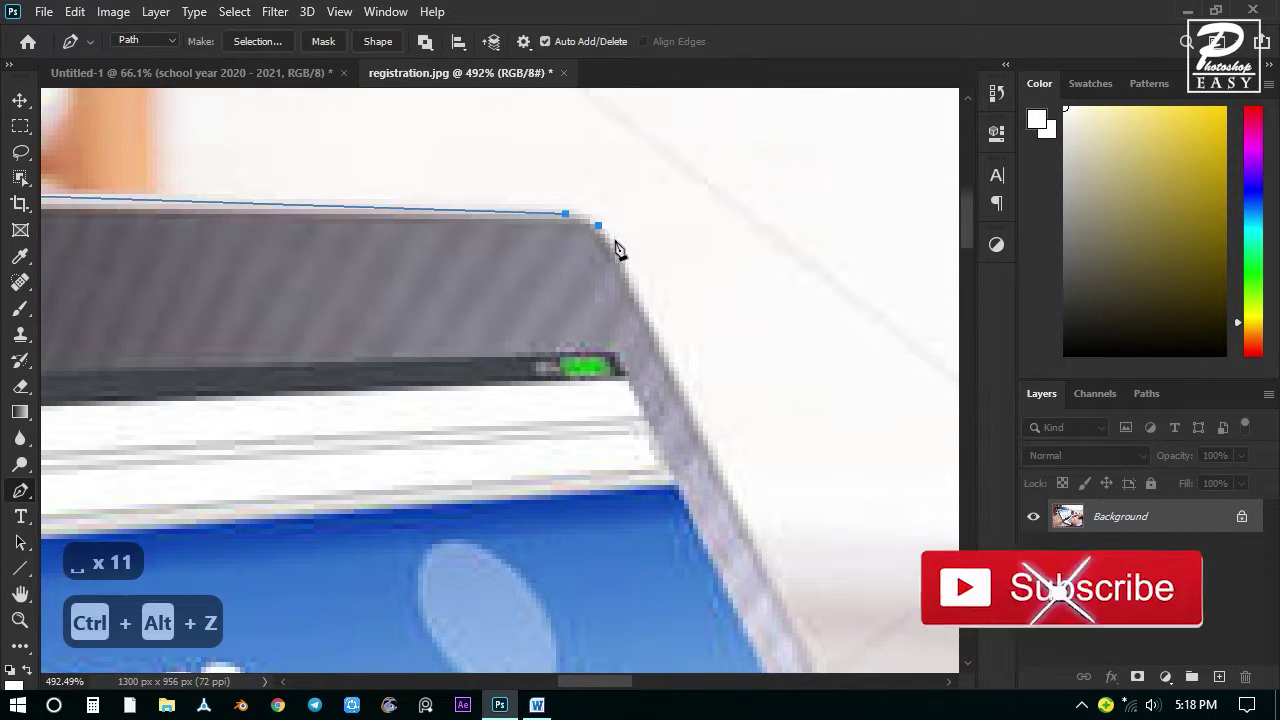
key("ctrl+alt+z")
left_click(601, 228)
key("ctrl+alt+z")
left_click(609, 235)
key("ctrl+alt+z")
left_click(610, 238)
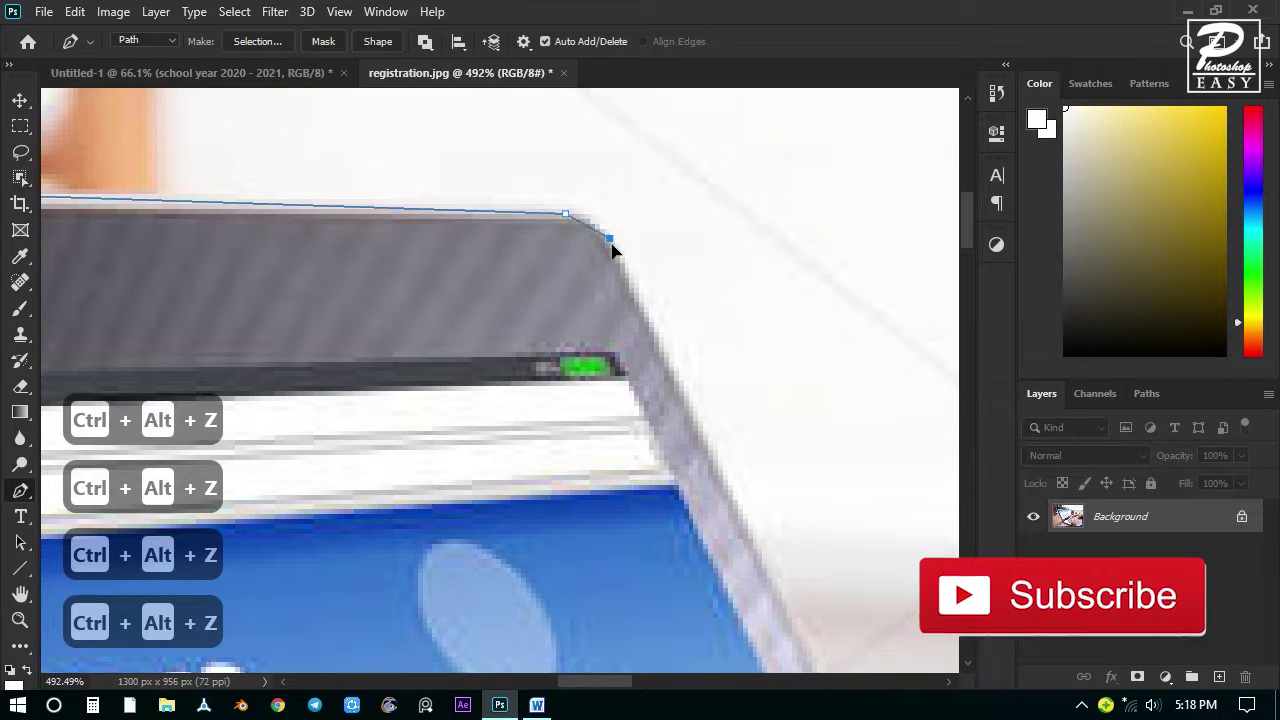
left_click_drag(612, 243, 617, 256)
scroll(694, 427, "down", 1)
Continue the path down the lid's right edge and along the desk's back edge to the pencil holder.
left_click_drag(661, 407, 555, 275)
left_click(631, 392)
left_click_drag(635, 449, 395, 85)
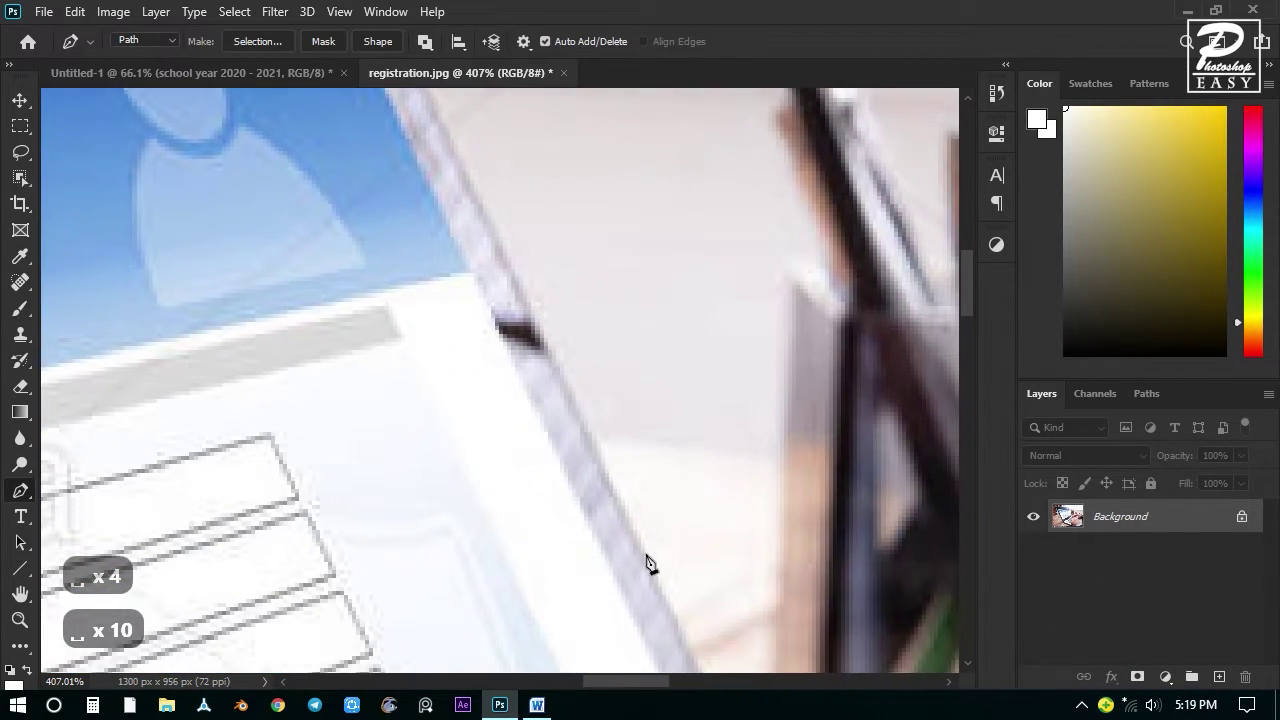
left_click(601, 449)
scroll(620, 448, "down", 4)
scroll(706, 466, "up", 4)
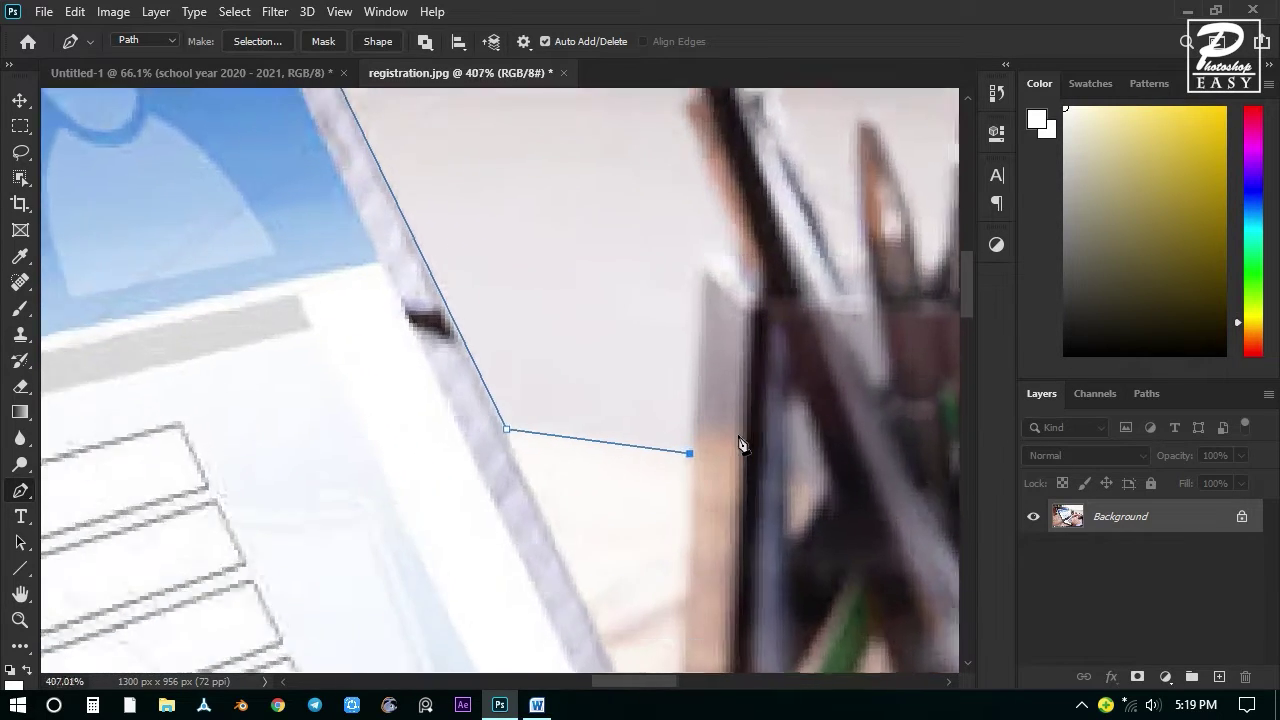
Trace the pencil holder's left edge up to its rim and around the brown pencil end beside the black pencil.
left_click(691, 236)
left_click(733, 211)
left_click_drag(734, 224, 634, 429)
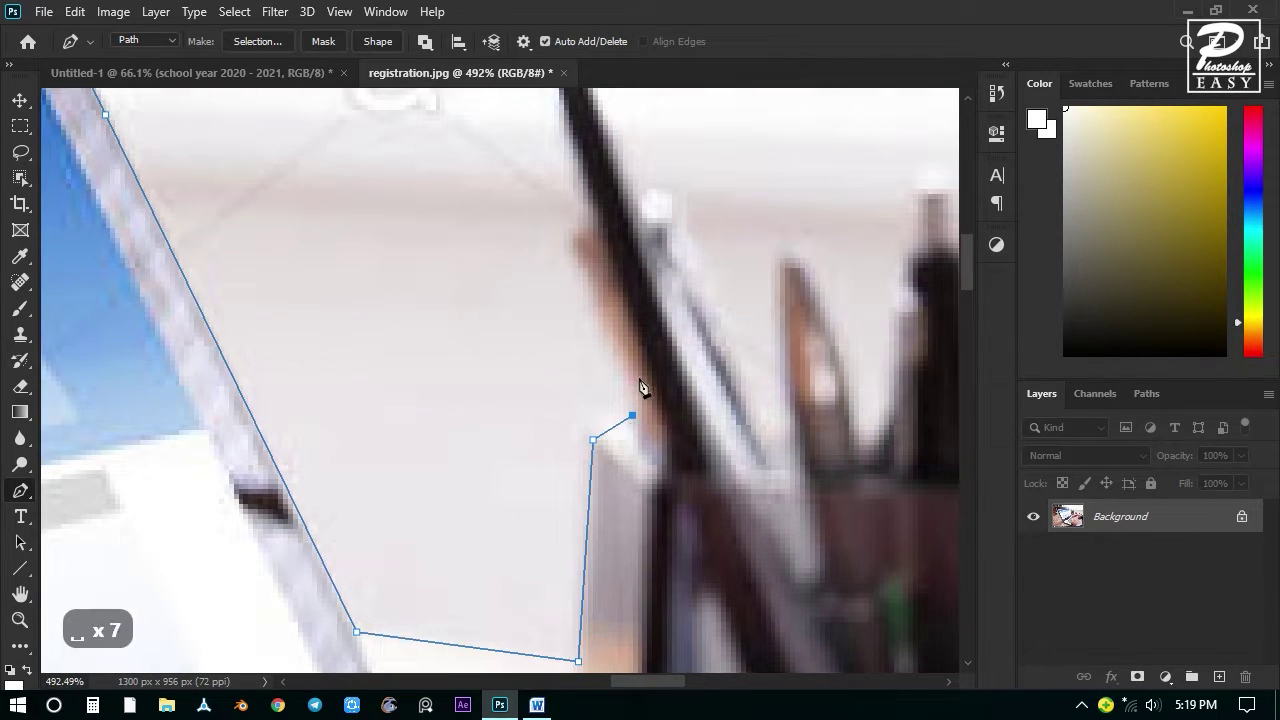
left_click(574, 236)
left_click(592, 217)
left_click_drag(640, 243, 666, 398)
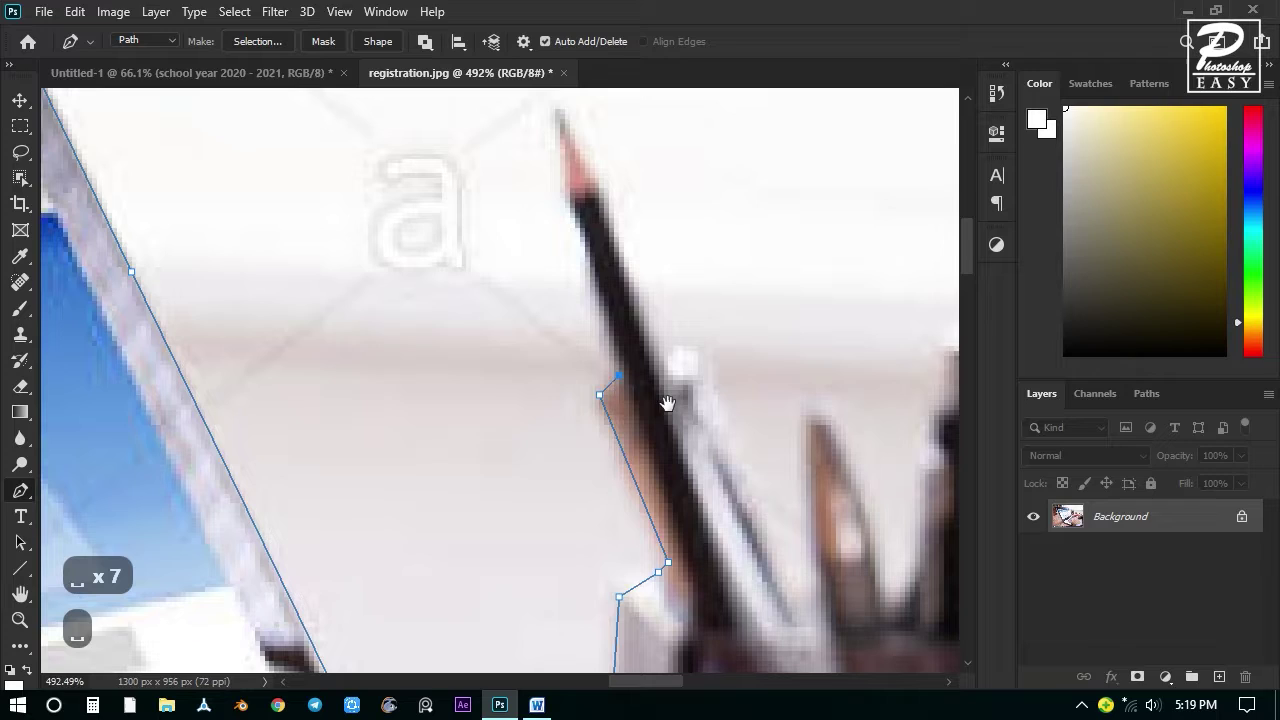
Outline the tall black pencil on the holder's left side, going around its tip and down its right edge.
left_click(565, 185)
left_click_drag(570, 193, 596, 320)
left_click(584, 233)
left_click(625, 305)
left_click_drag(659, 391, 559, 199)
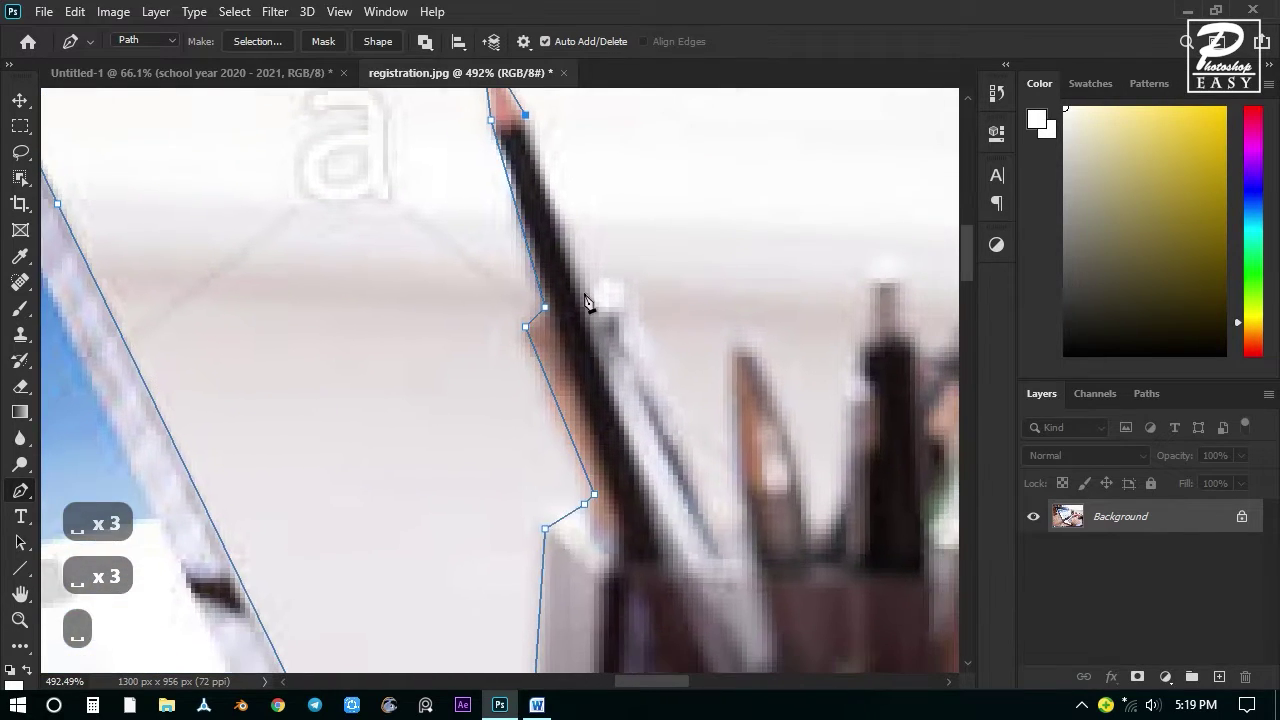
left_click(584, 287)
Extend the path around the white pen and the short brown pencil in the middle of the holder.
left_click(623, 283)
left_click(722, 518)
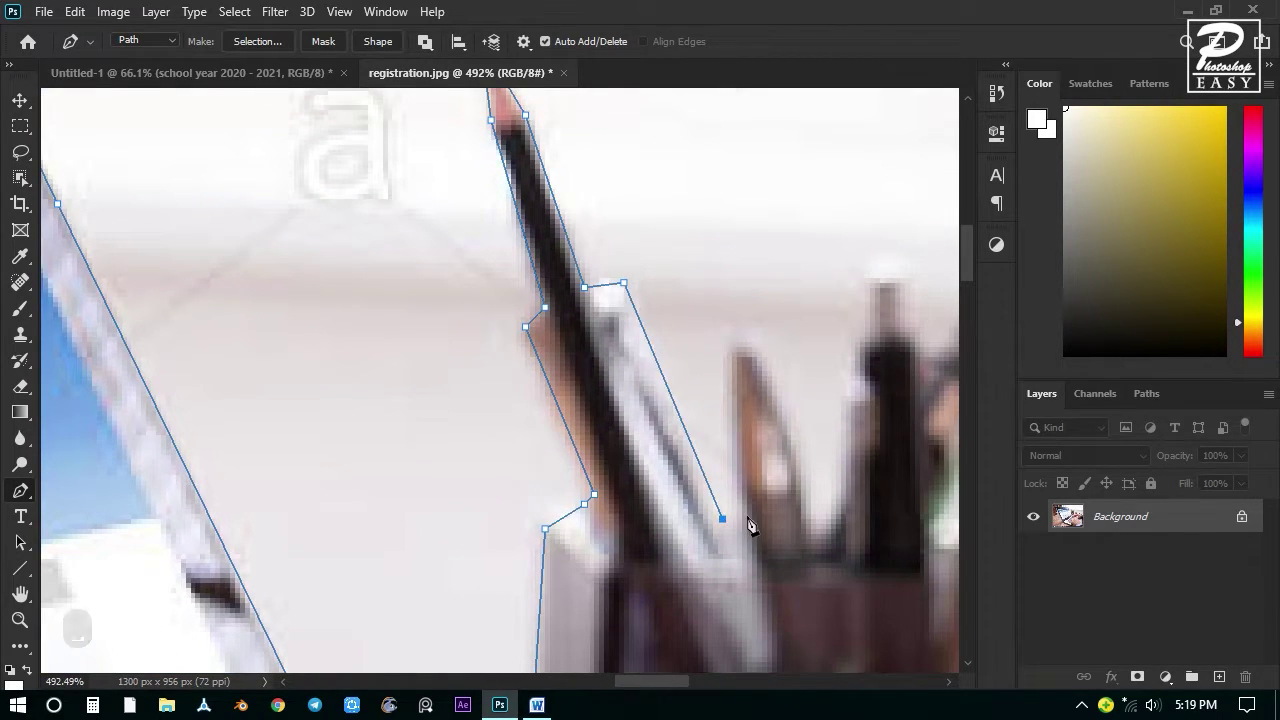
left_click(747, 514)
left_click(737, 460)
left_click(737, 352)
left_click(791, 450)
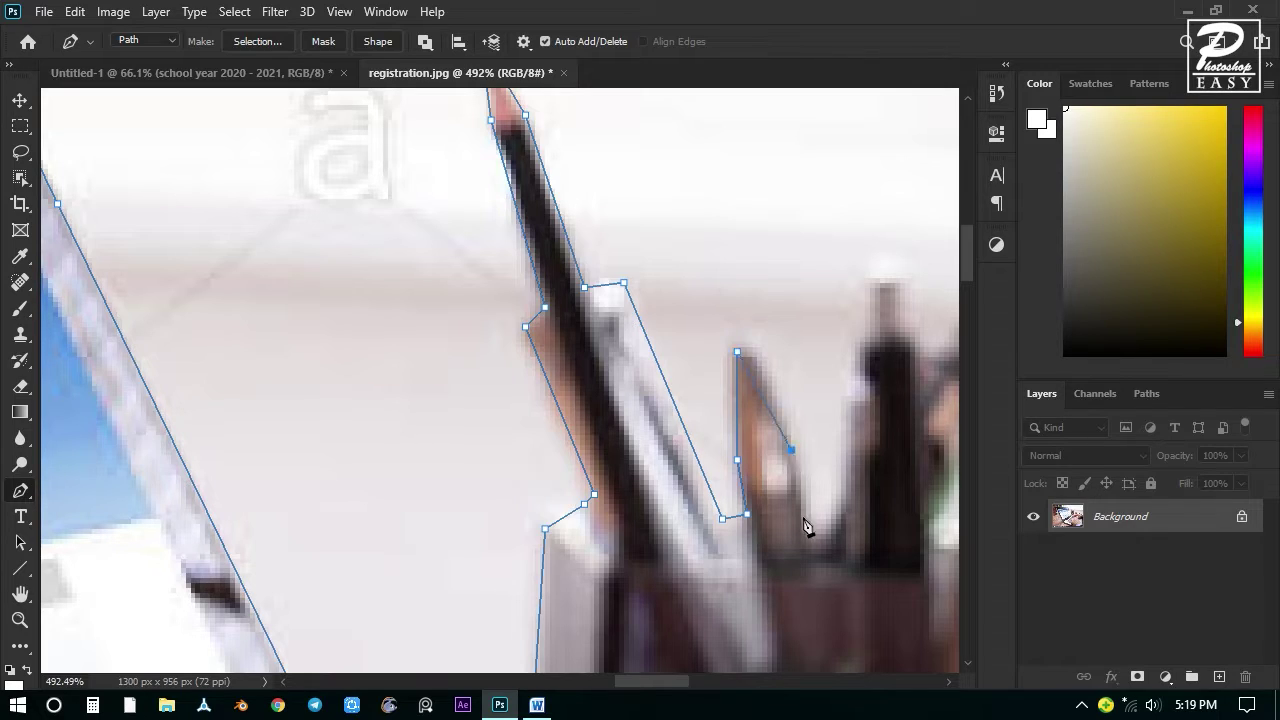
left_click(805, 519)
Trace the black marker in the holder, including its narrow top and right shoulder.
left_click(850, 400)
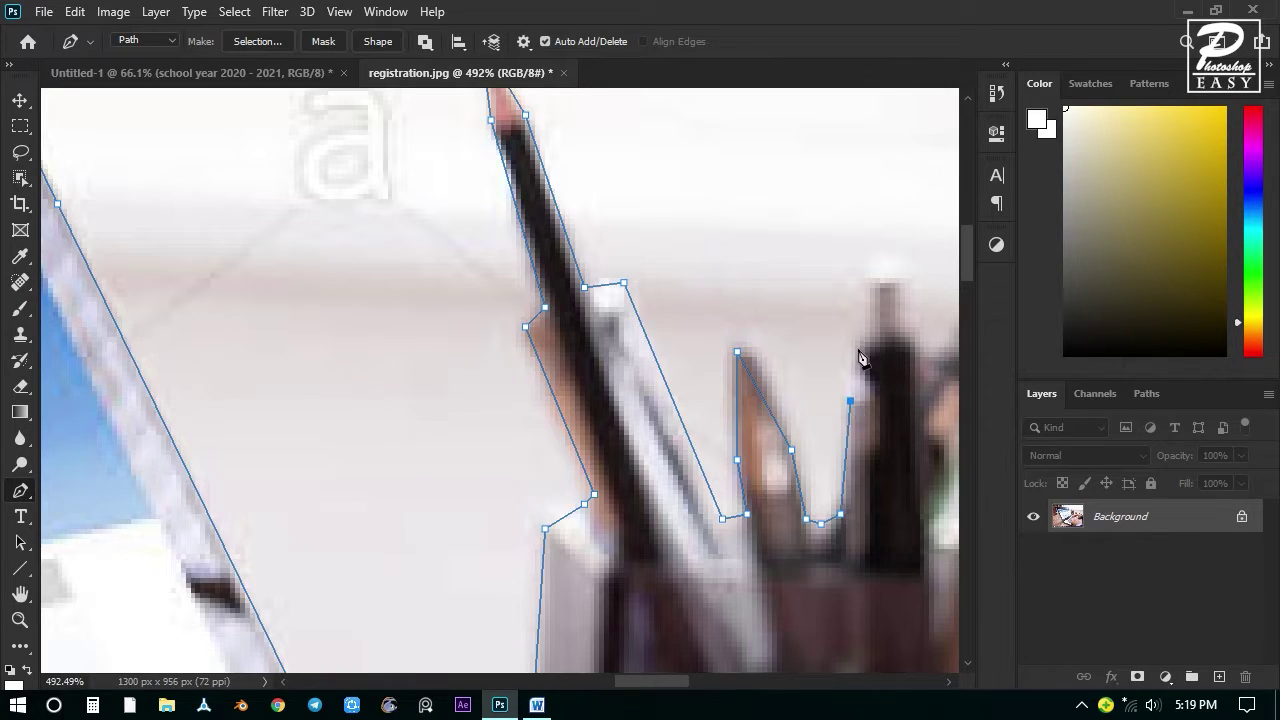
left_click(861, 346)
left_click(895, 287)
left_click(895, 336)
key("space")
left_click_drag(853, 370, 617, 365)
left_click(673, 337)
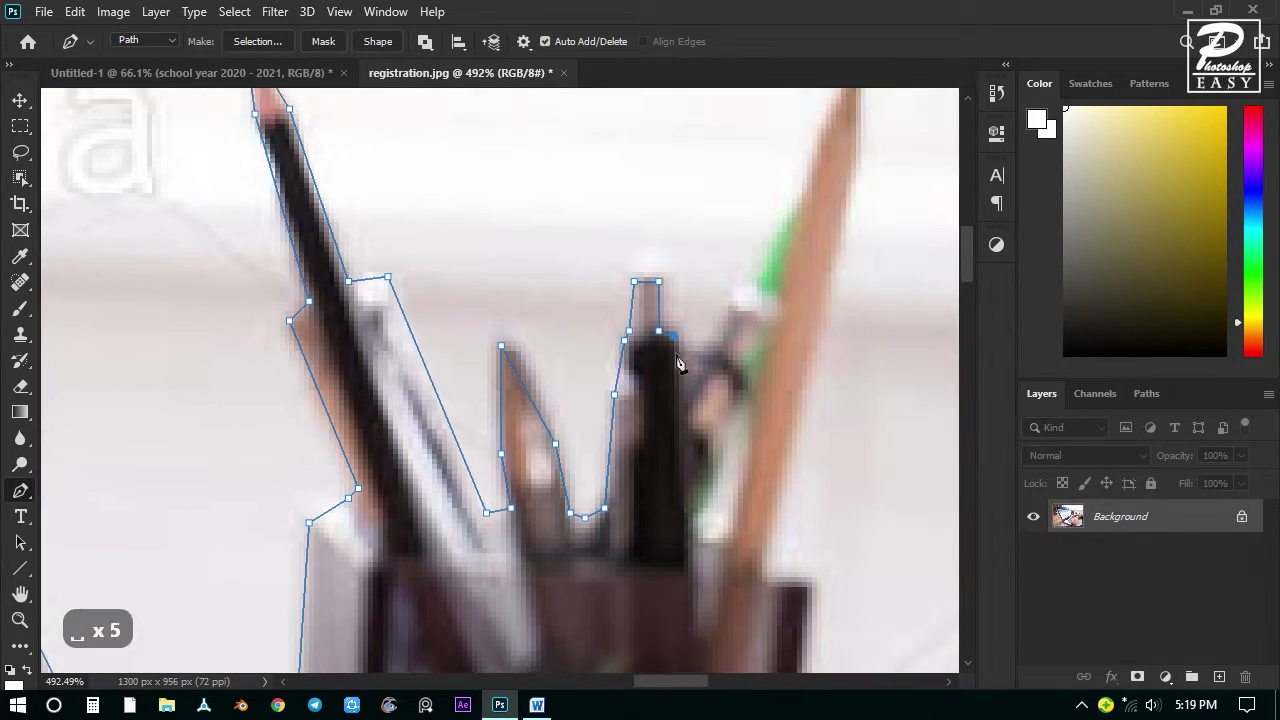
left_click(683, 365)
Trace past the green pencil and up around the tip of the tall brown pencil on the holder's right side.
left_click(733, 291)
left_click(752, 281)
left_click(787, 217)
left_click(801, 192)
key("space")
left_click_drag(815, 149, 743, 250)
left_click(755, 234)
left_click(788, 149)
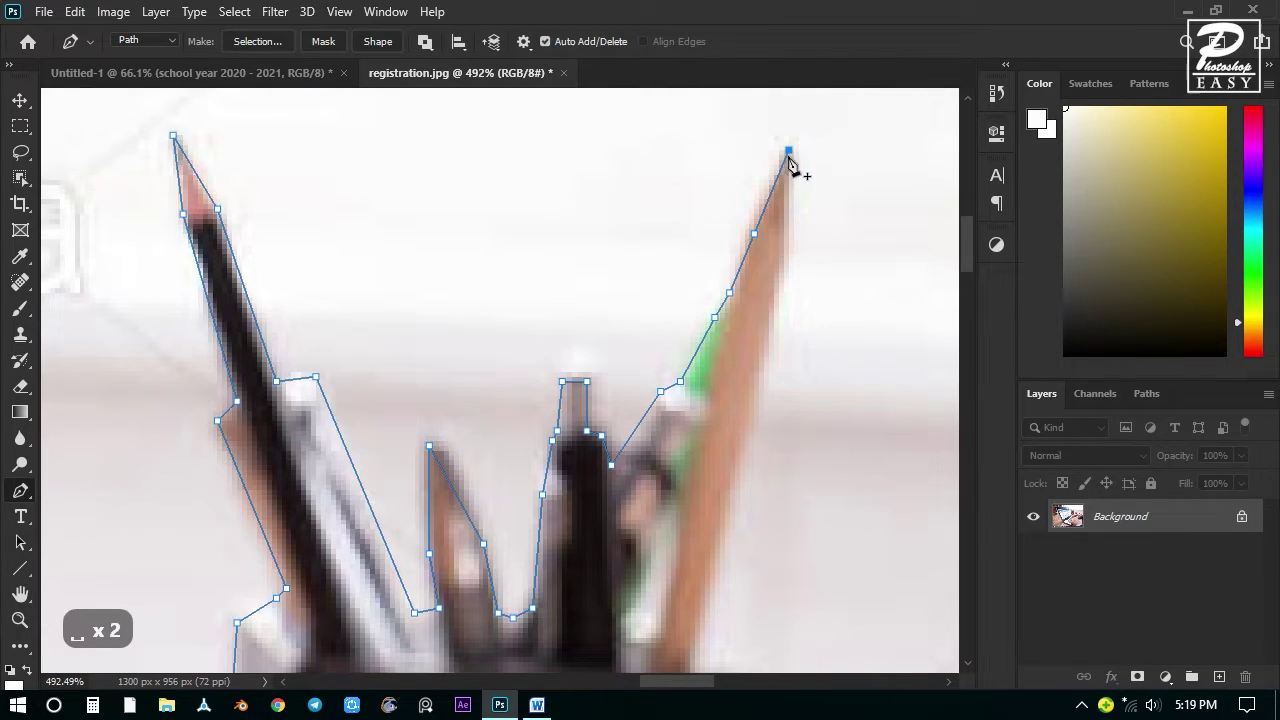
left_click(779, 264)
Continue the path down the brown pencil's right edge and around the holder's upper-right corner to its right side.
key("space")
left_click_drag(782, 388, 729, 229)
key("space")
left_click(632, 493)
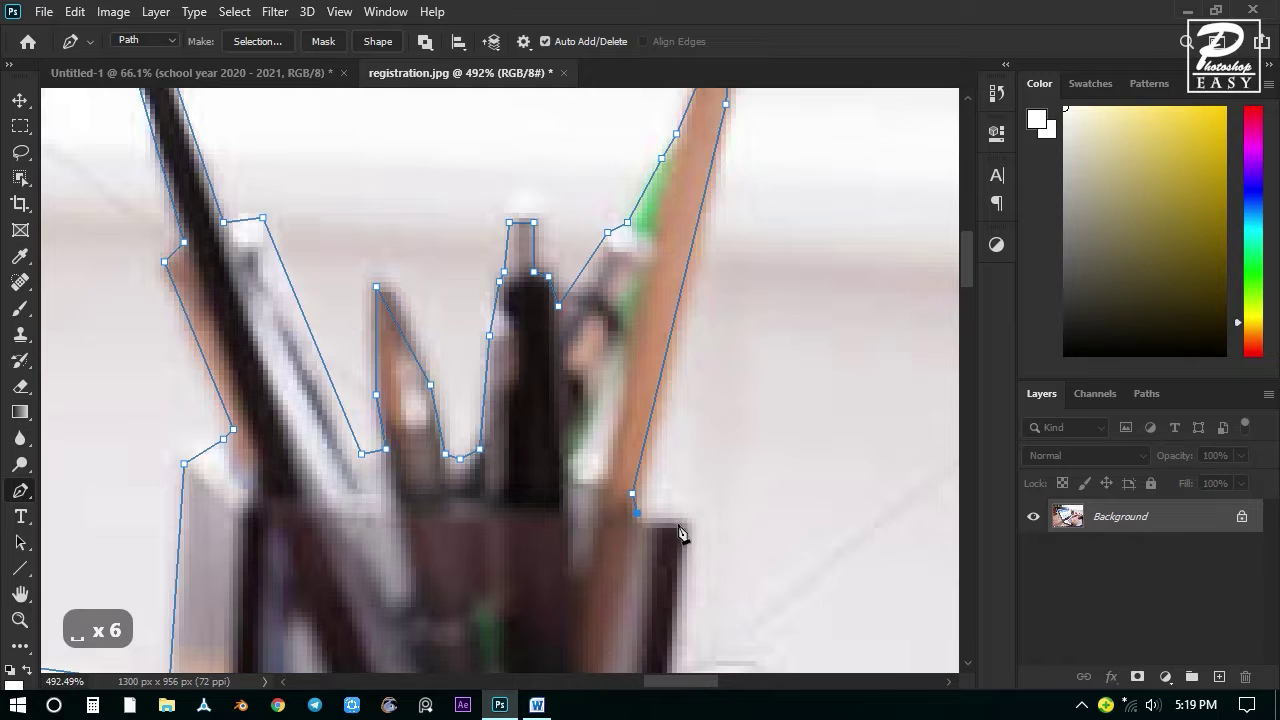
left_click(681, 524)
key("space")
left_click_drag(682, 548, 649, 289)
left_click(629, 470)
scroll(634, 470, "down", 5)
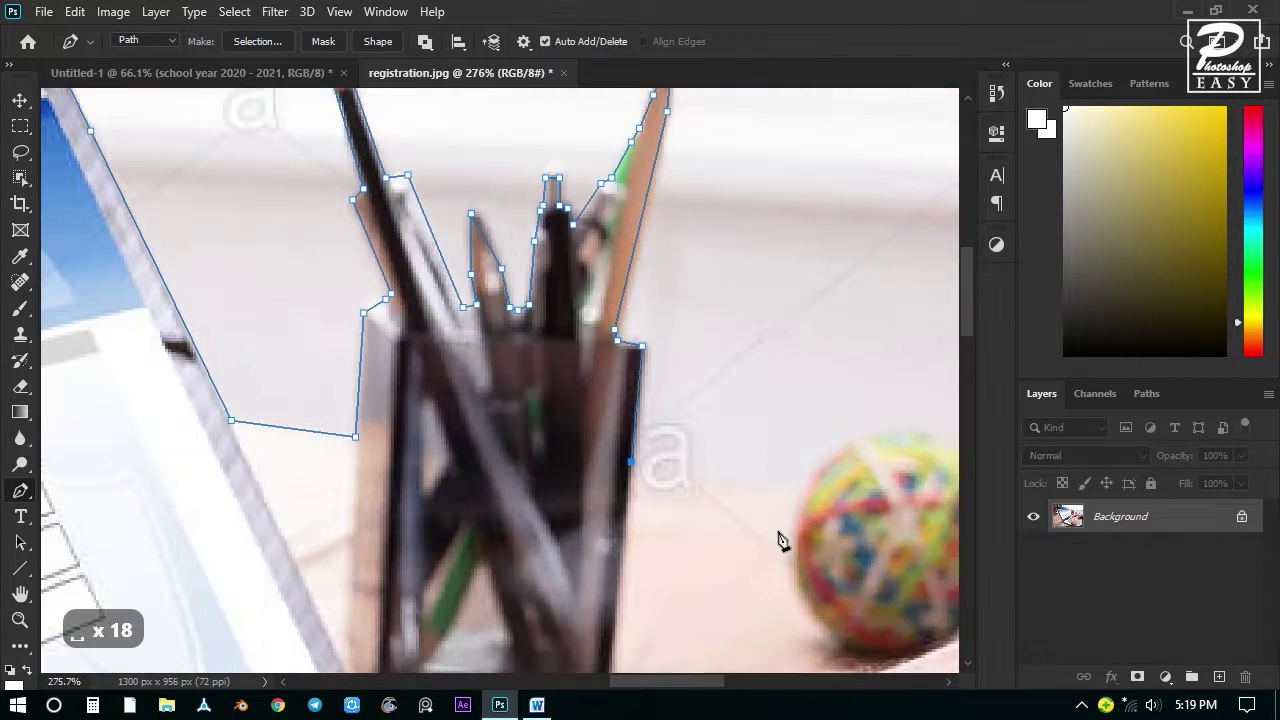
Run the path from the pencil holder to the colourful ball and curve it over the ball's top and right side.
scroll(632, 475, "up", 3)
left_click(650, 445)
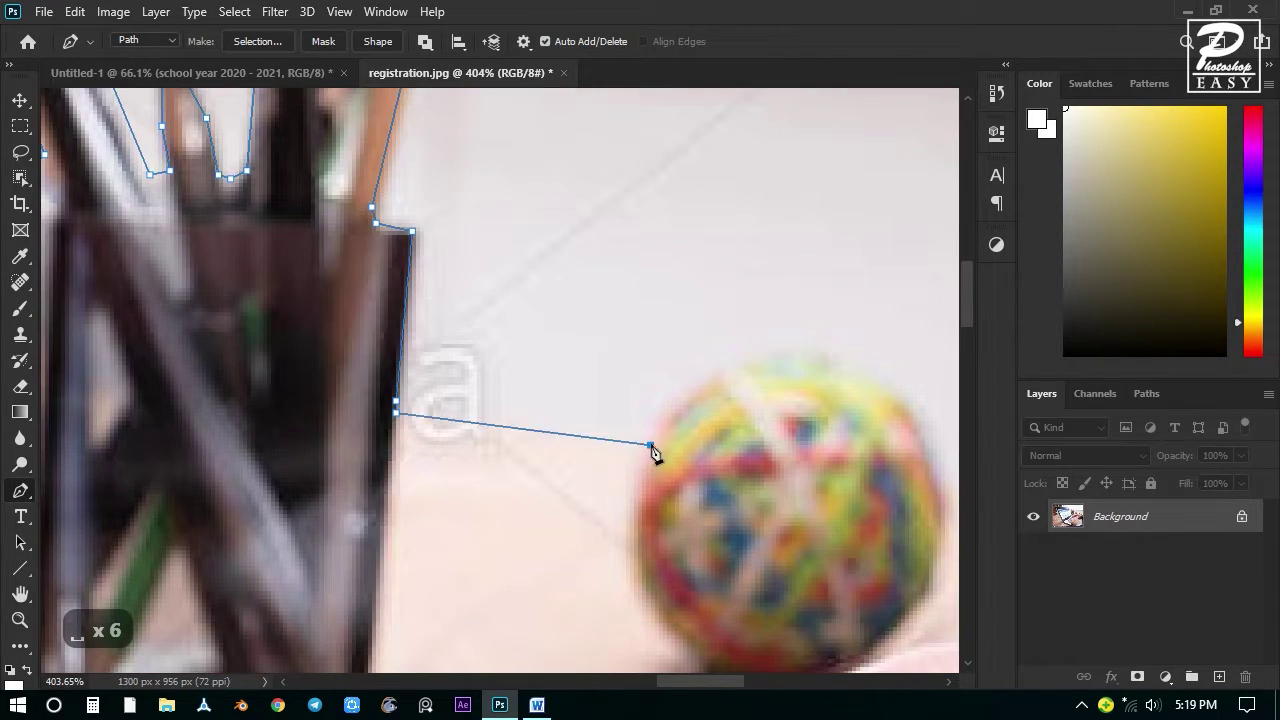
left_click_drag(715, 372, 751, 357)
left_click_drag(880, 388, 917, 429)
key("space")
left_click_drag(837, 453, 642, 394)
left_click_drag(723, 371, 738, 368)
left_click_drag(686, 329, 670, 313)
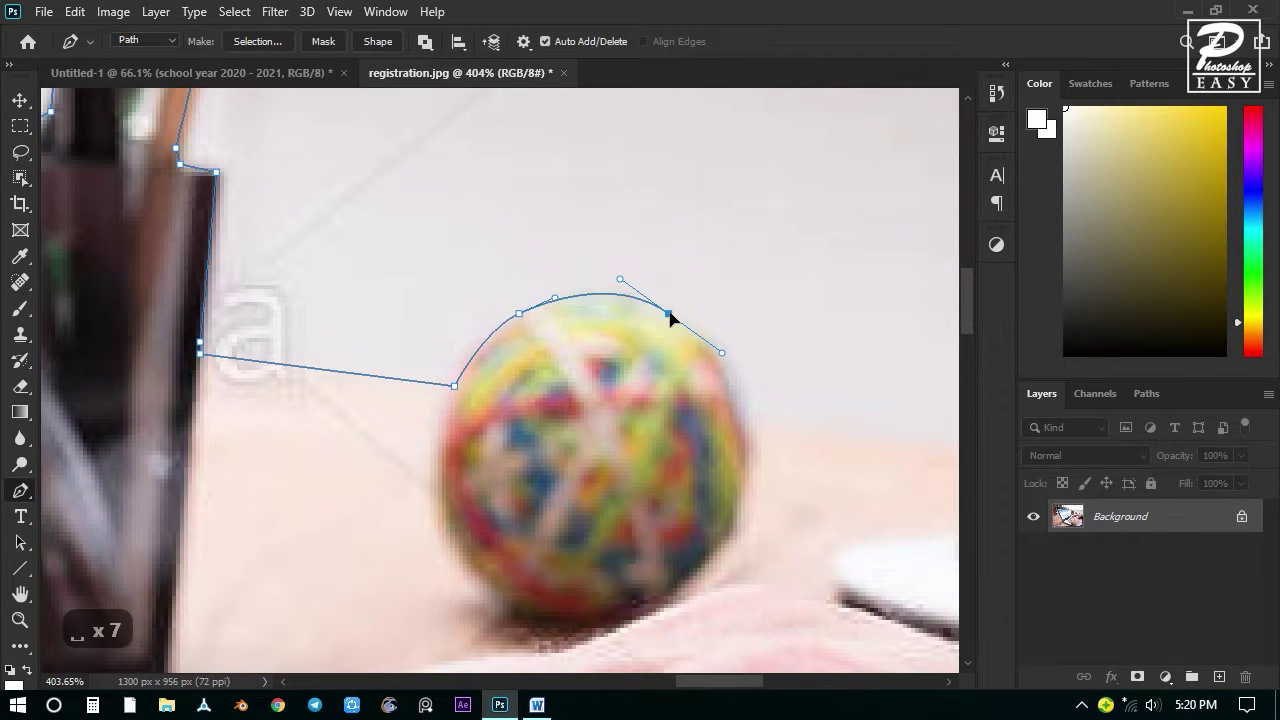
key("space")
left_click_drag(734, 455, 666, 366)
left_click(673, 318)
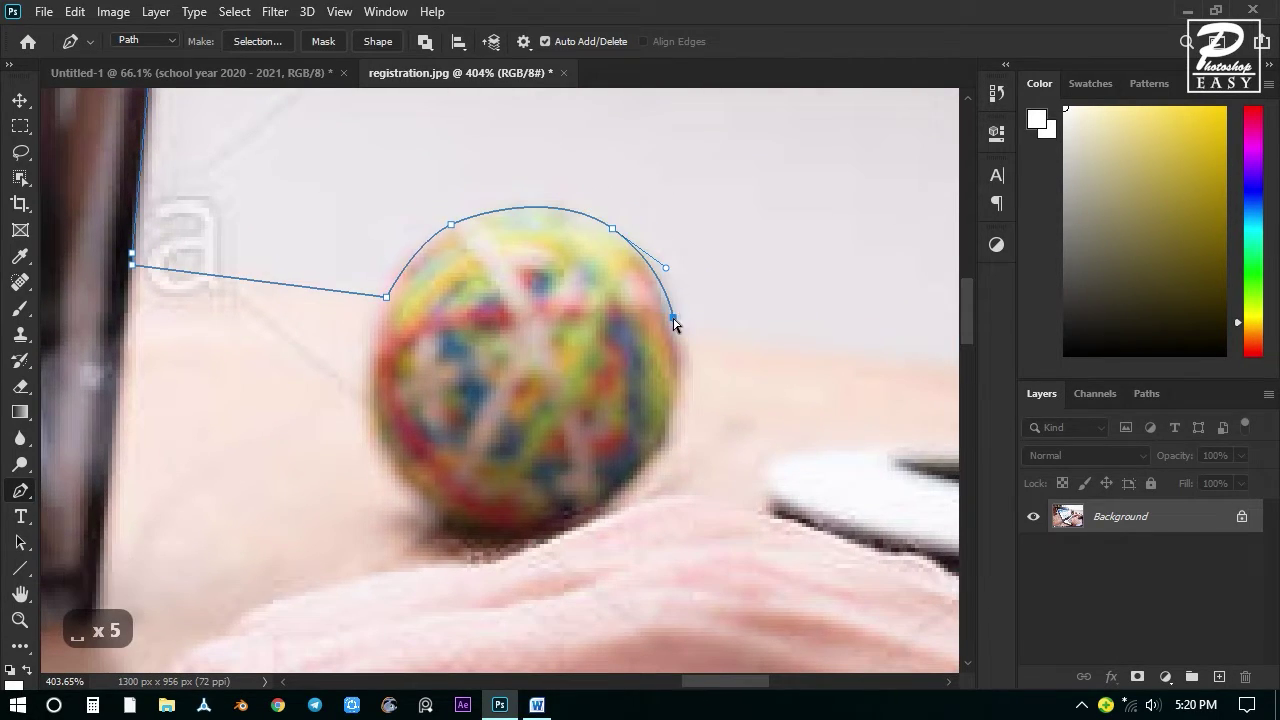
left_click_drag(673, 318, 677, 338)
Continue the path from the ball along the desk's back edge to the image's right border.
scroll(698, 353, "down", 4)
key("space")
left_click_drag(701, 436, 417, 457)
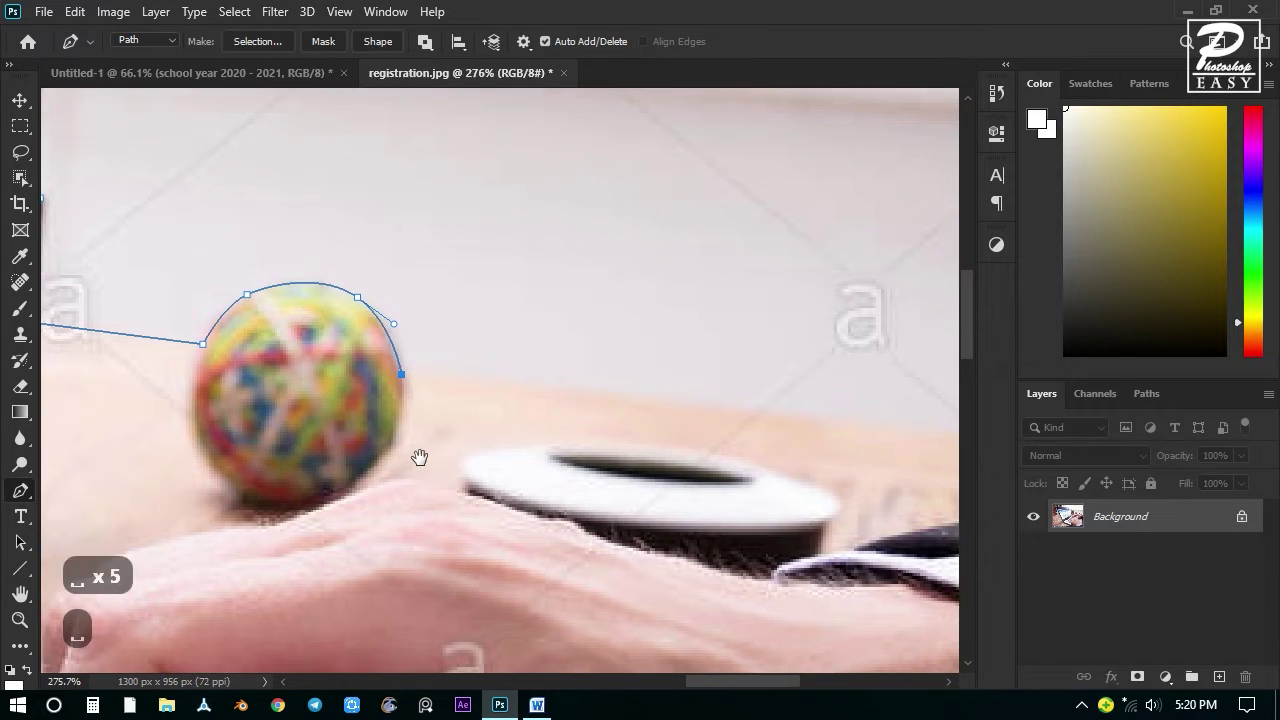
left_click(703, 405)
key("space")
left_click_drag(774, 517, 394, 446)
left_click(809, 391)
left_click(909, 403)
scroll(911, 420, "down", 20)
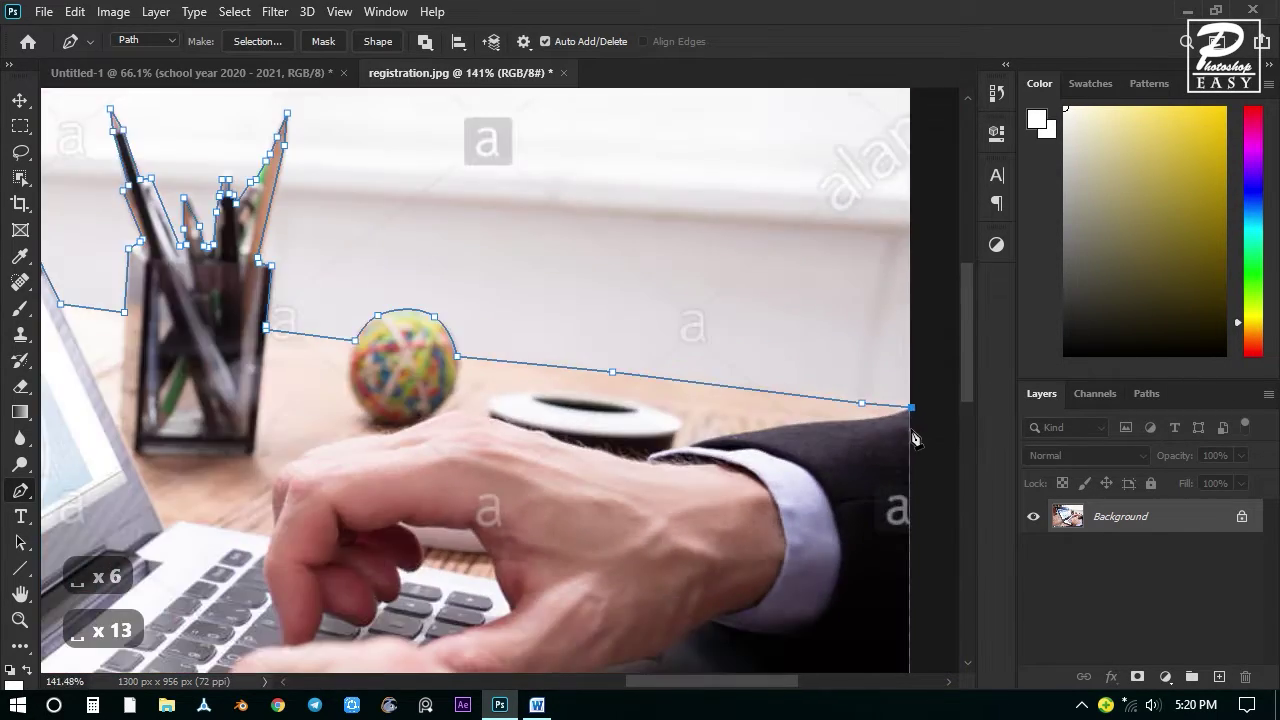
Close the path down the right border, along the top of the stock photo strip and back to the starting point.
left_click(771, 540)
key("ctrl+alt+z")
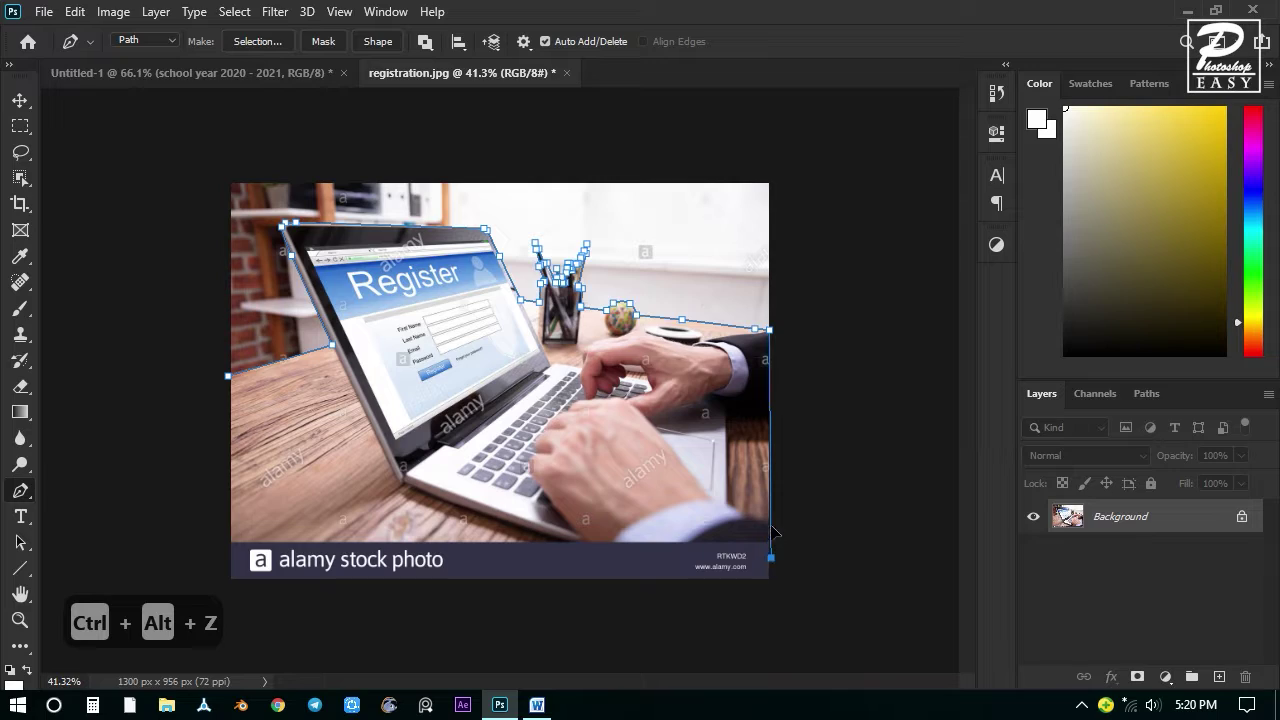
left_click(197, 540)
left_click(228, 376)
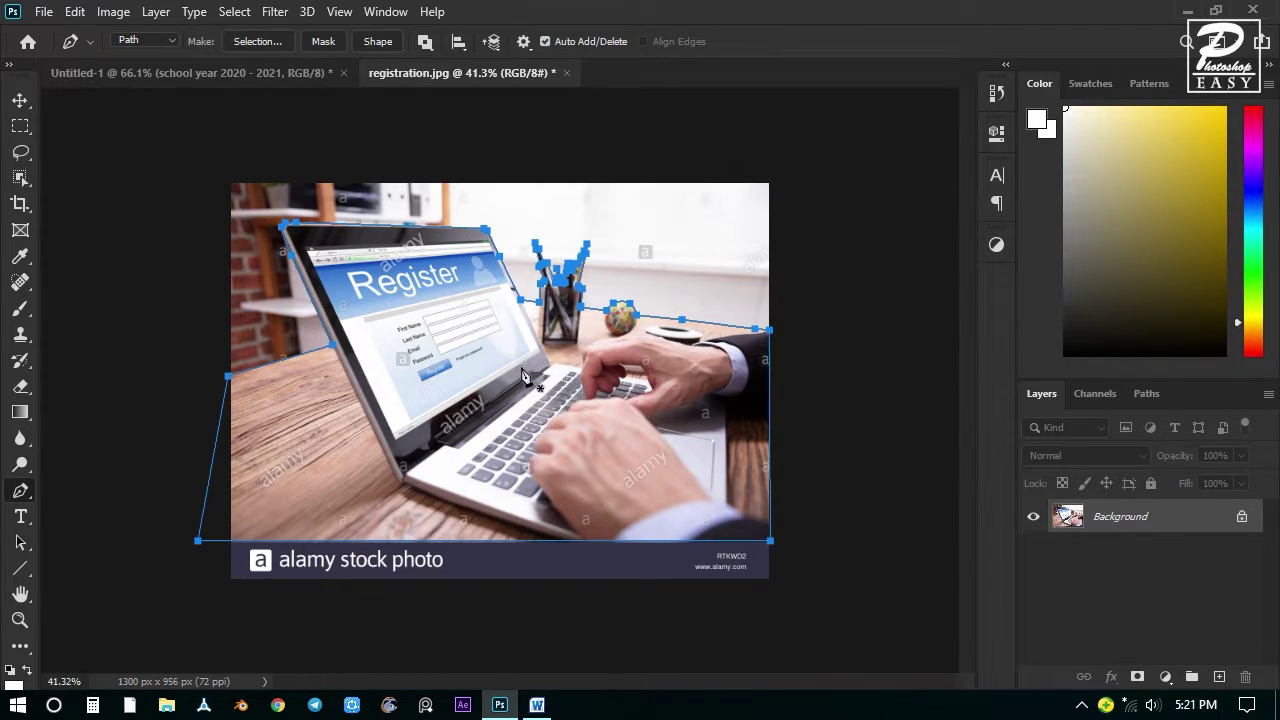
Turn the closed path into a selection and use it as a layer mask that cuts away the background, then target the layer image.
key("ctrl+Return")
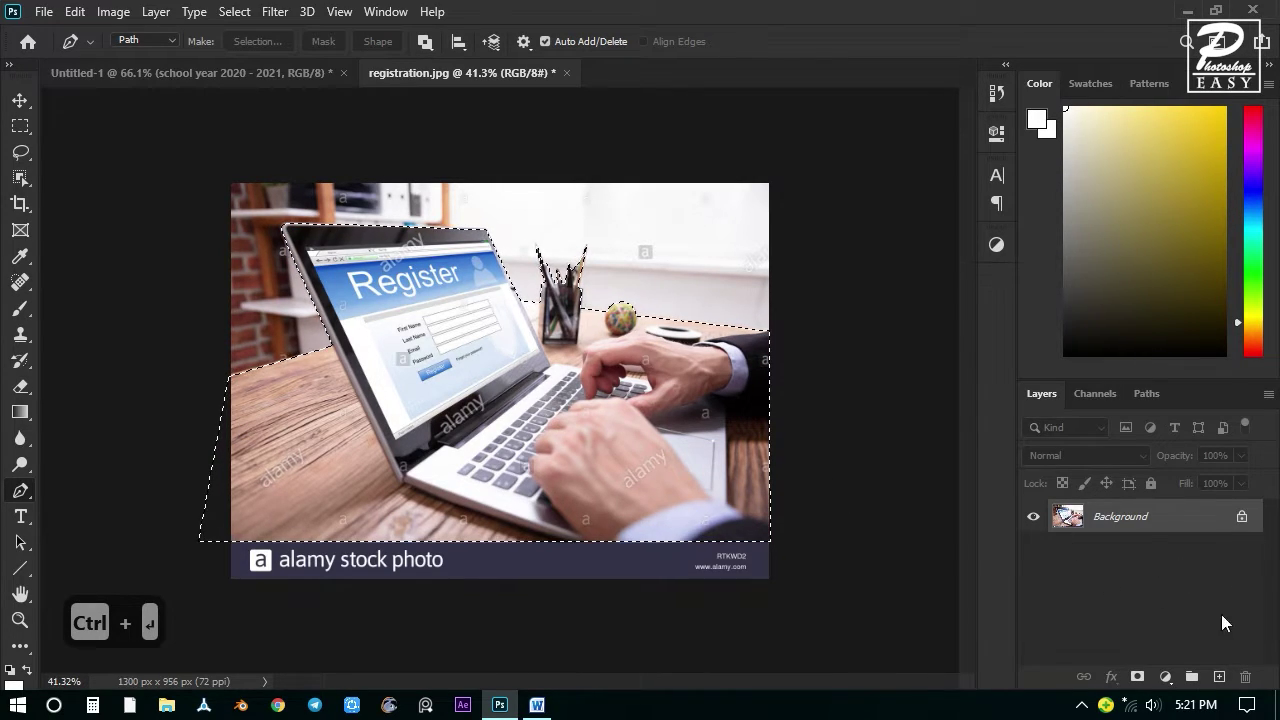
left_click(1138, 677)
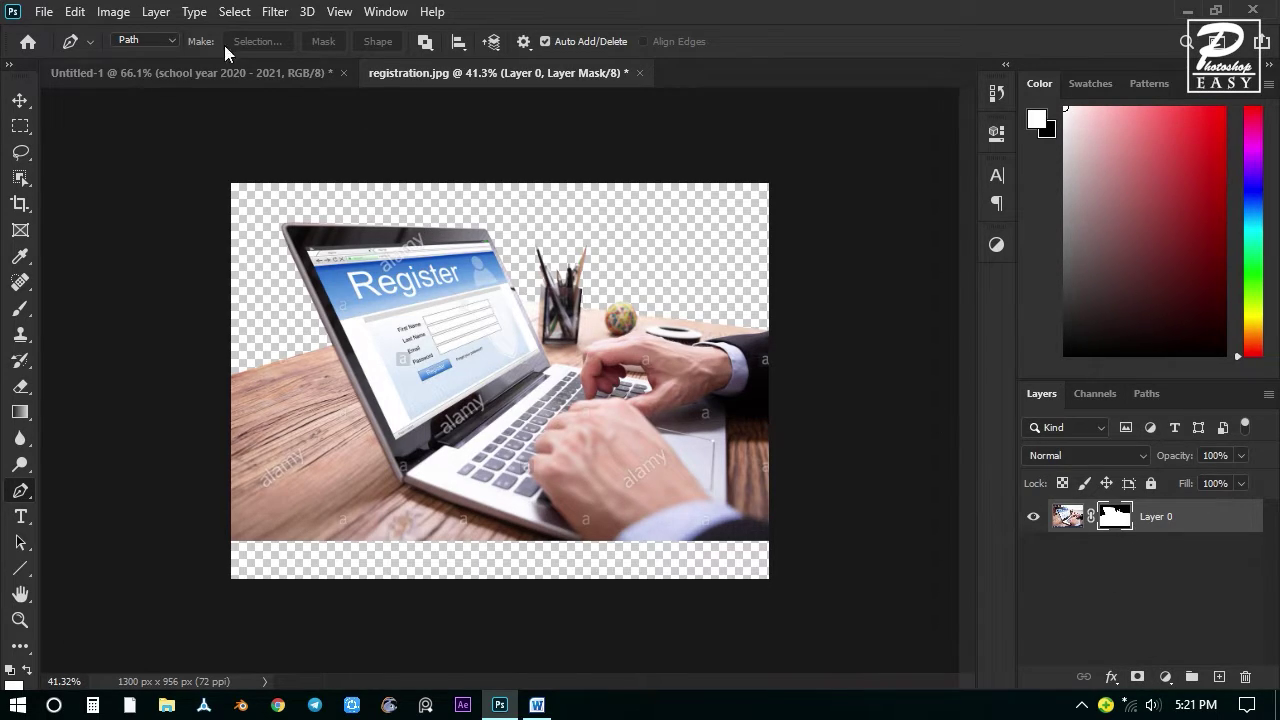
left_click(1170, 556)
left_click(1167, 526)
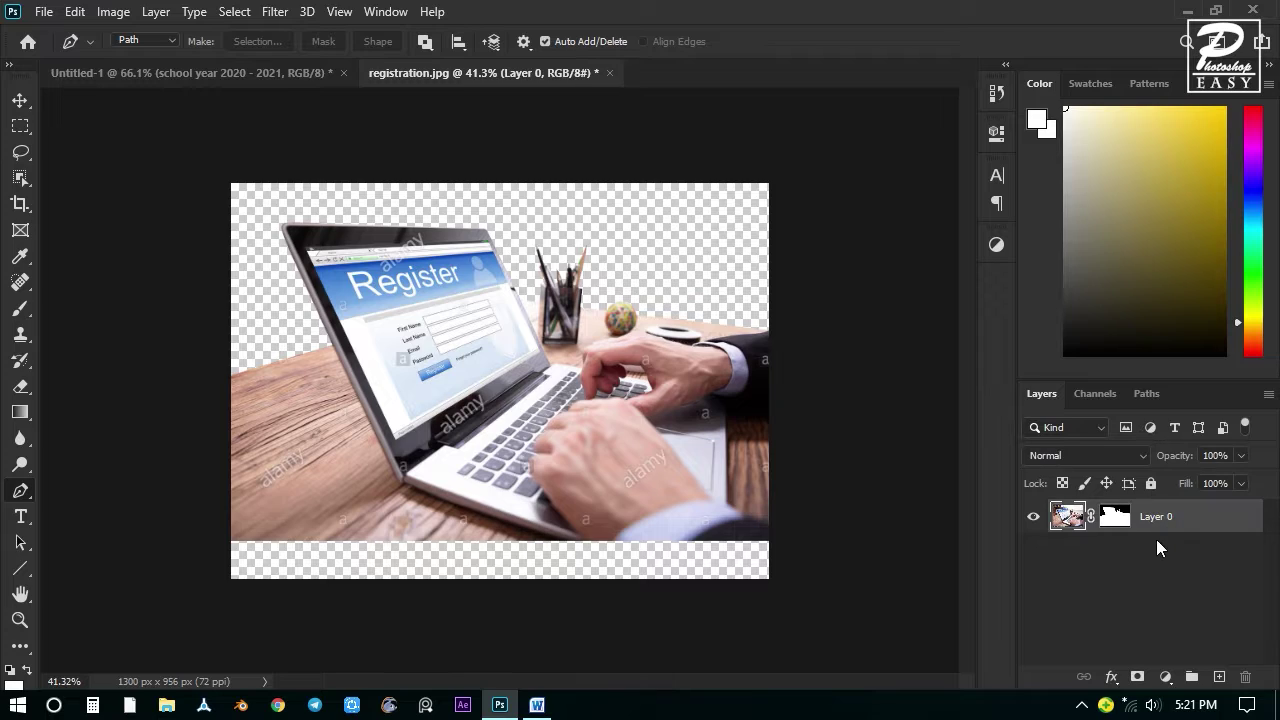
Move the masked laptop picture into the Untitled-1 banner and stack its layer between Layer 1 and classroom.
left_click(20, 100)
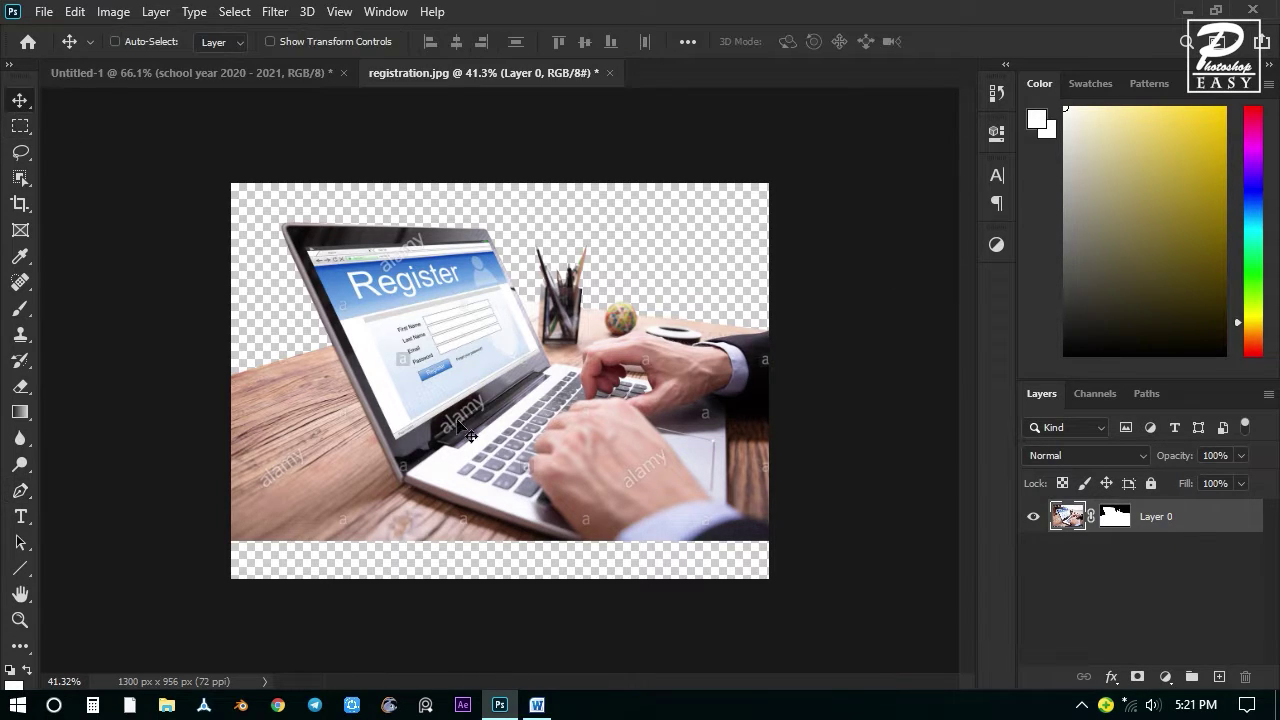
mouse_move(480, 437)
left_mouse_down()
mouse_move(505, 380)
mouse_move(252, 72)
mouse_move(360, 420)
mouse_move(465, 448)
left_mouse_up()
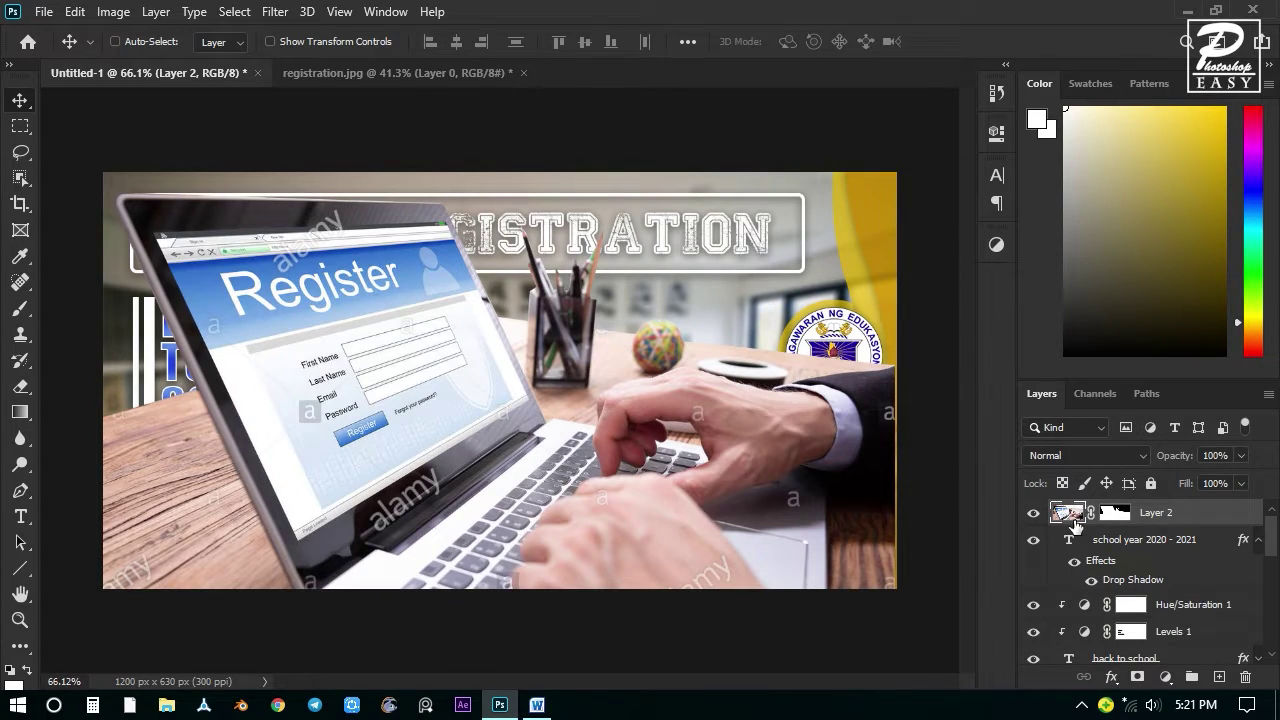
left_click_drag(1074, 524, 1100, 630)
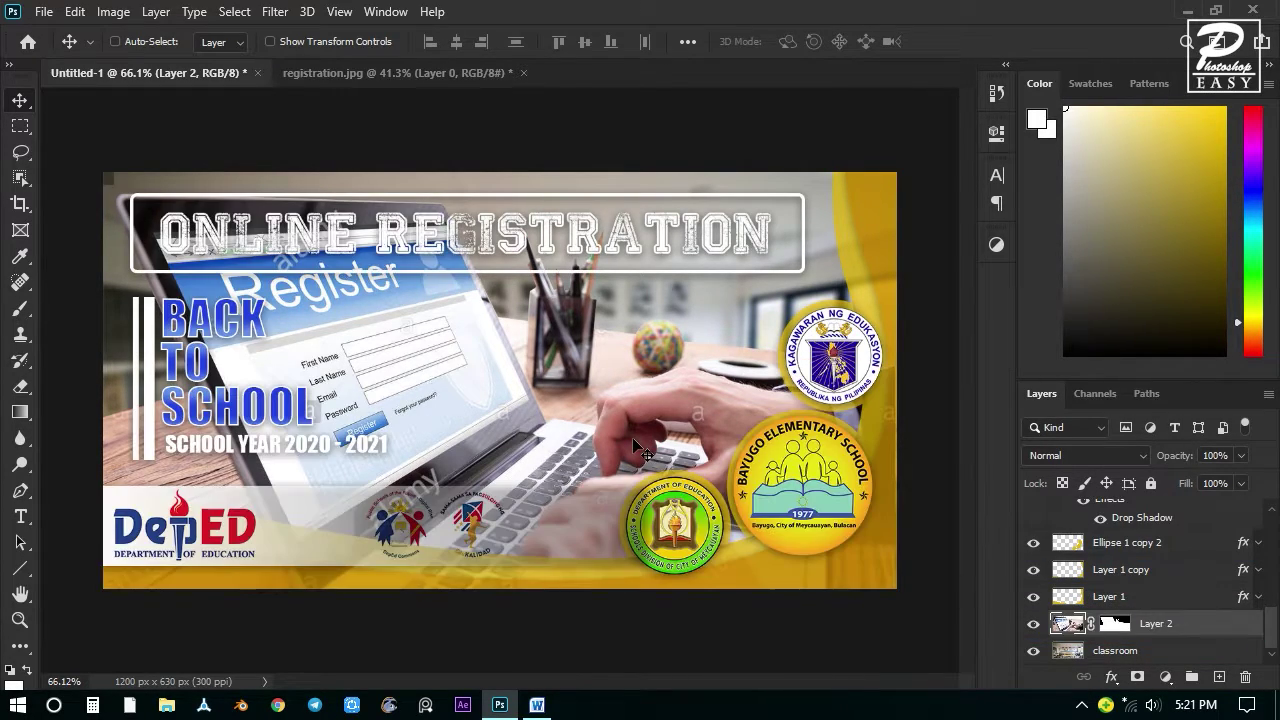
Scale the laptop picture down to about 56% and position it between the Back to School text and the round logos.
key("ctrl+t")
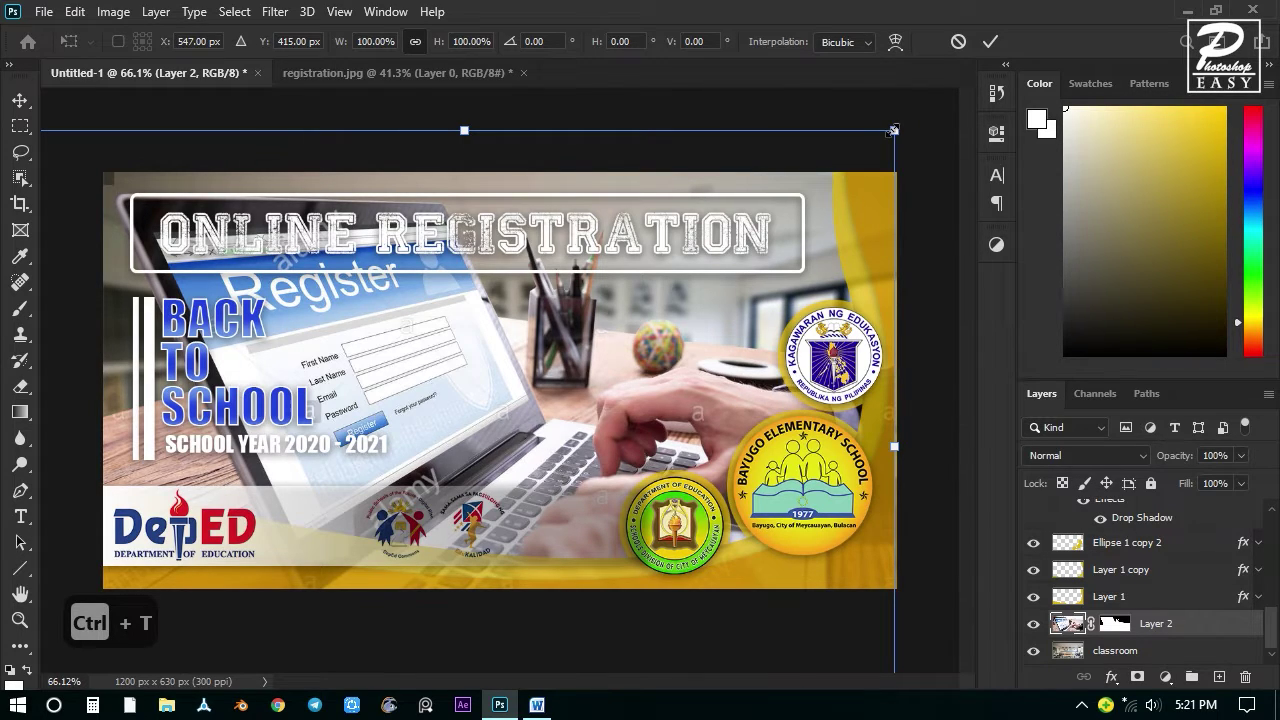
left_click_drag(893, 130, 696, 275)
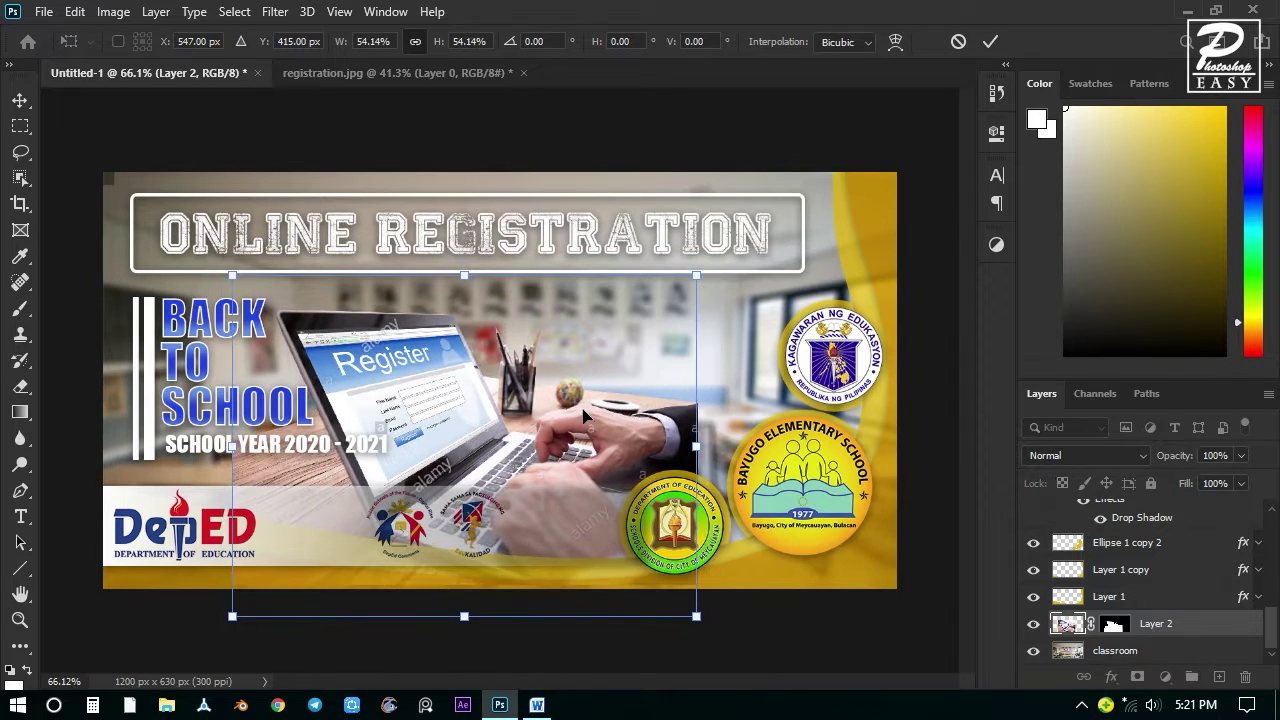
left_click_drag(585, 415, 670, 429)
left_click_drag(796, 283, 832, 252)
mouse_move(764, 403)
left_mouse_down()
mouse_move(786, 400)
mouse_move(759, 393)
left_mouse_up()
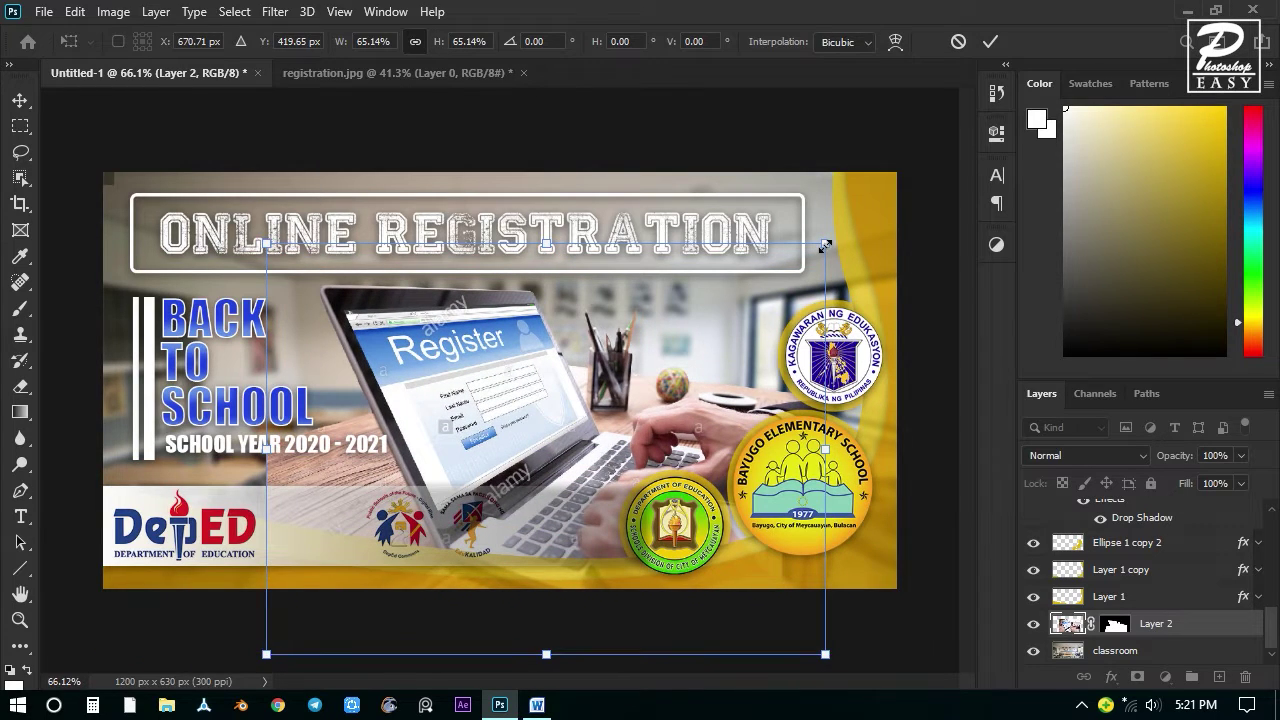
left_click_drag(820, 250, 805, 262)
mouse_move(724, 422)
left_mouse_down()
mouse_move(742, 433)
mouse_move(746, 400)
mouse_move(733, 399)
left_mouse_up()
left_click_drag(810, 232, 796, 250)
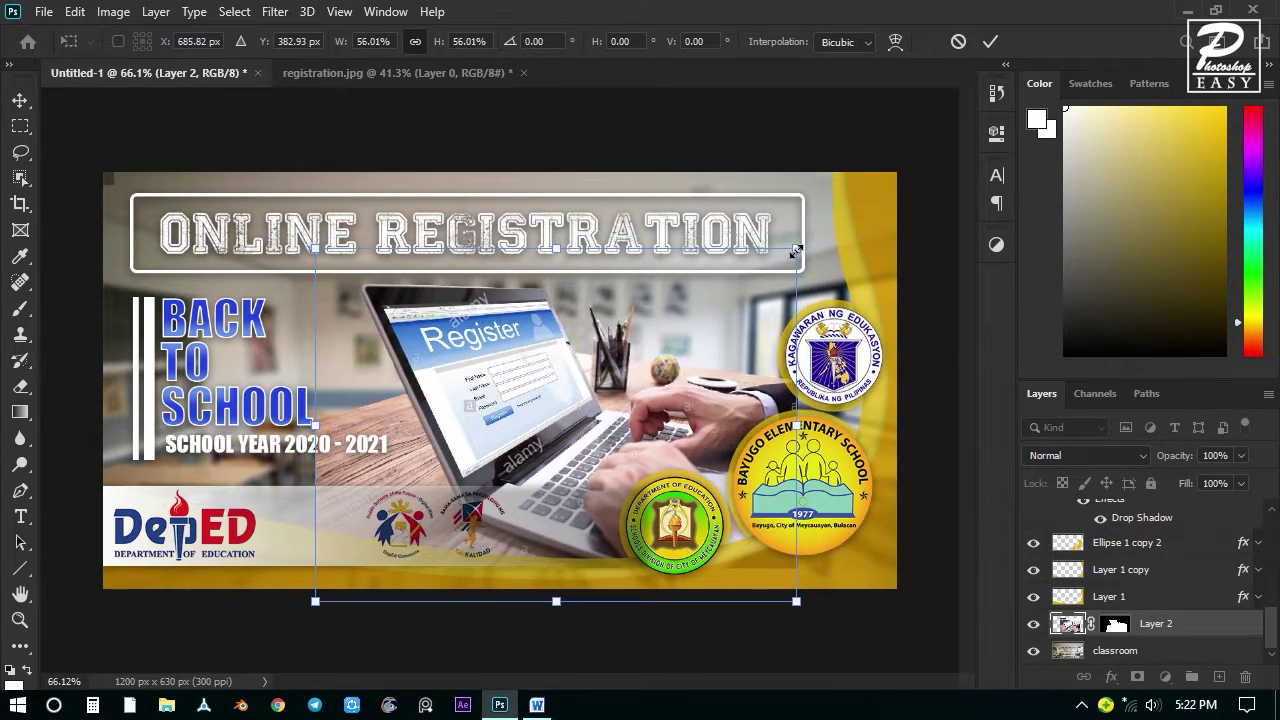
left_click_drag(740, 371, 758, 375)
key("Return")
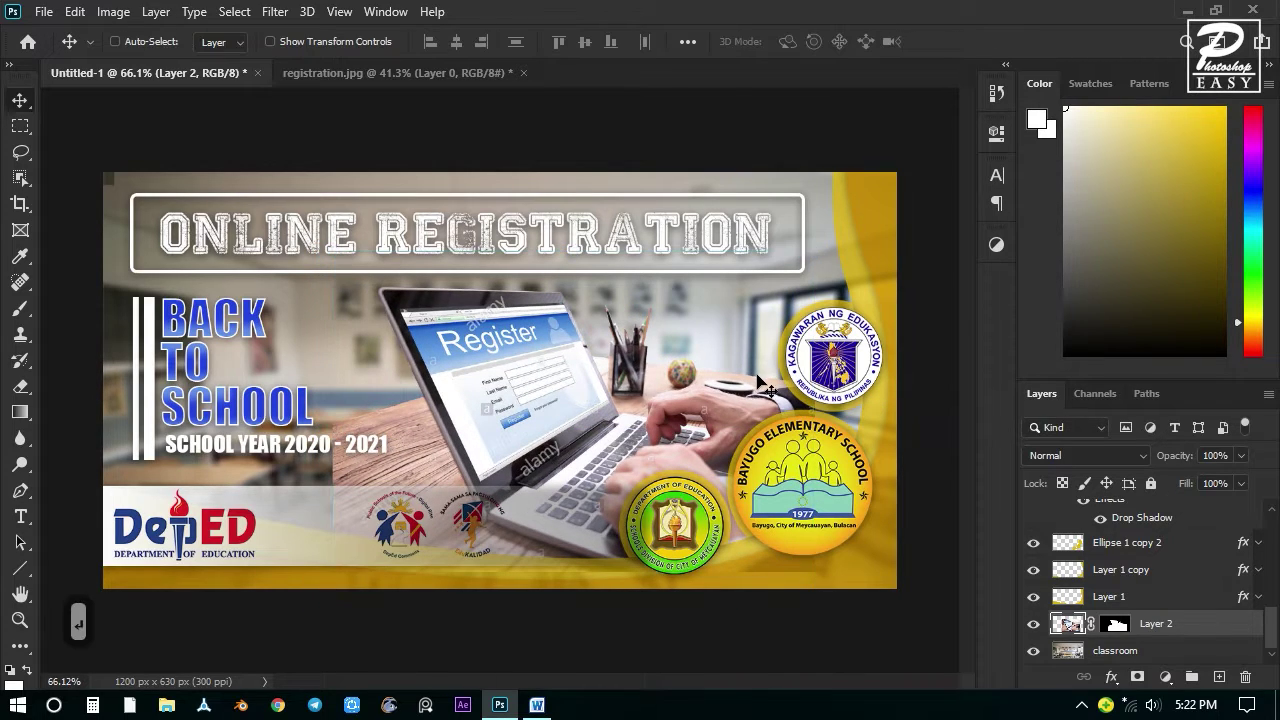
Outline the desk area beside the laptop's left edge with the Pen tool, convert the path to a selection and target Layer 2's mask.
scroll(685, 512, "down", 2)
scroll(687, 531, "down", 3)
scroll(567, 430, "up", 10)
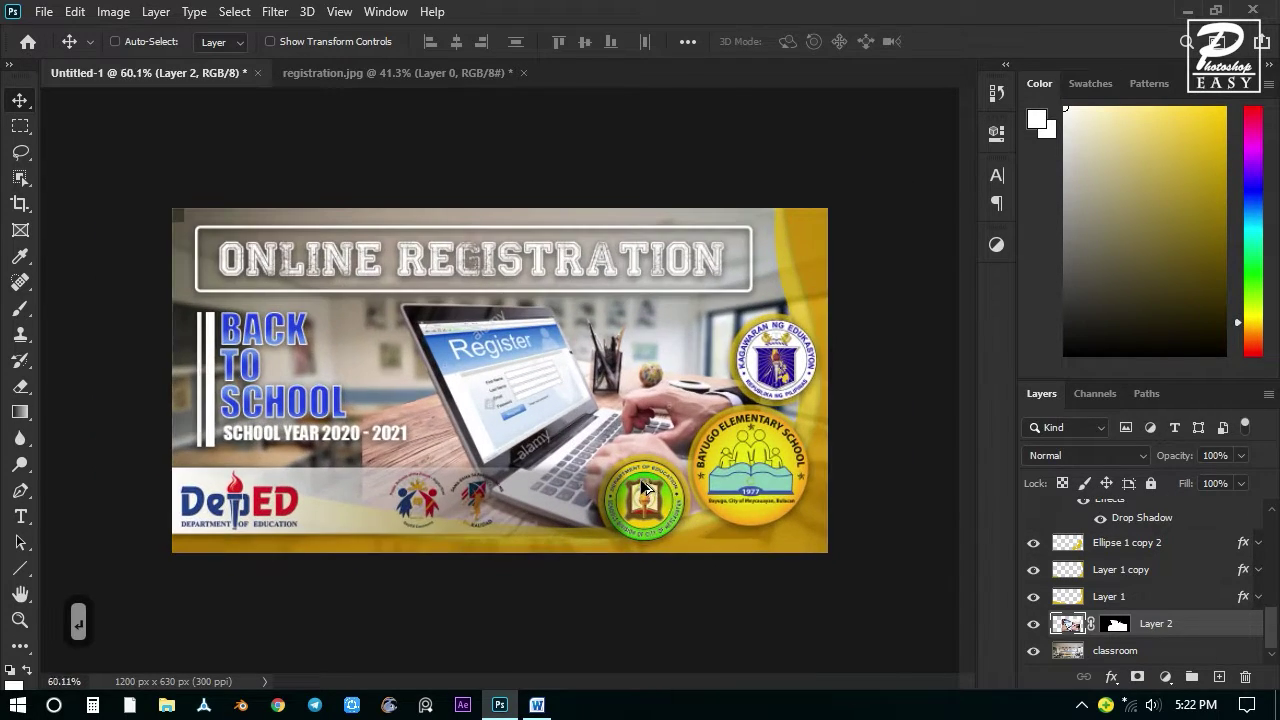
scroll(447, 495, "up", 3)
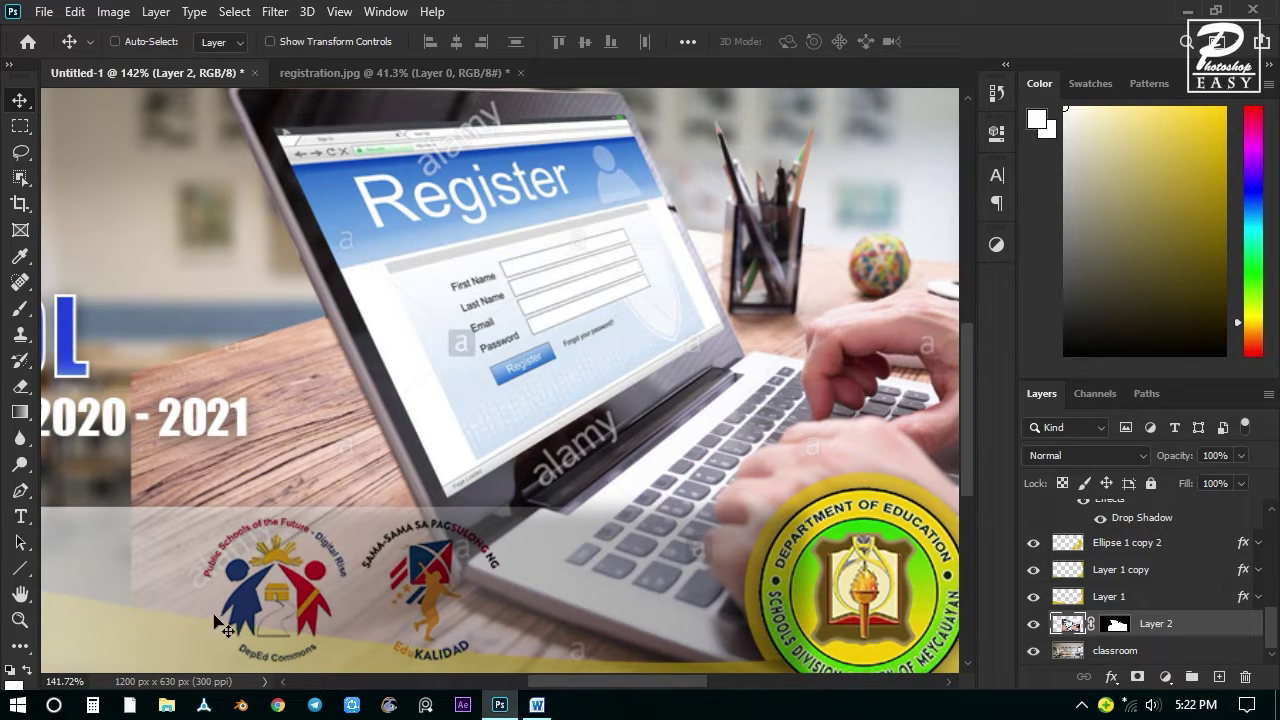
scroll(509, 391, "down", 5)
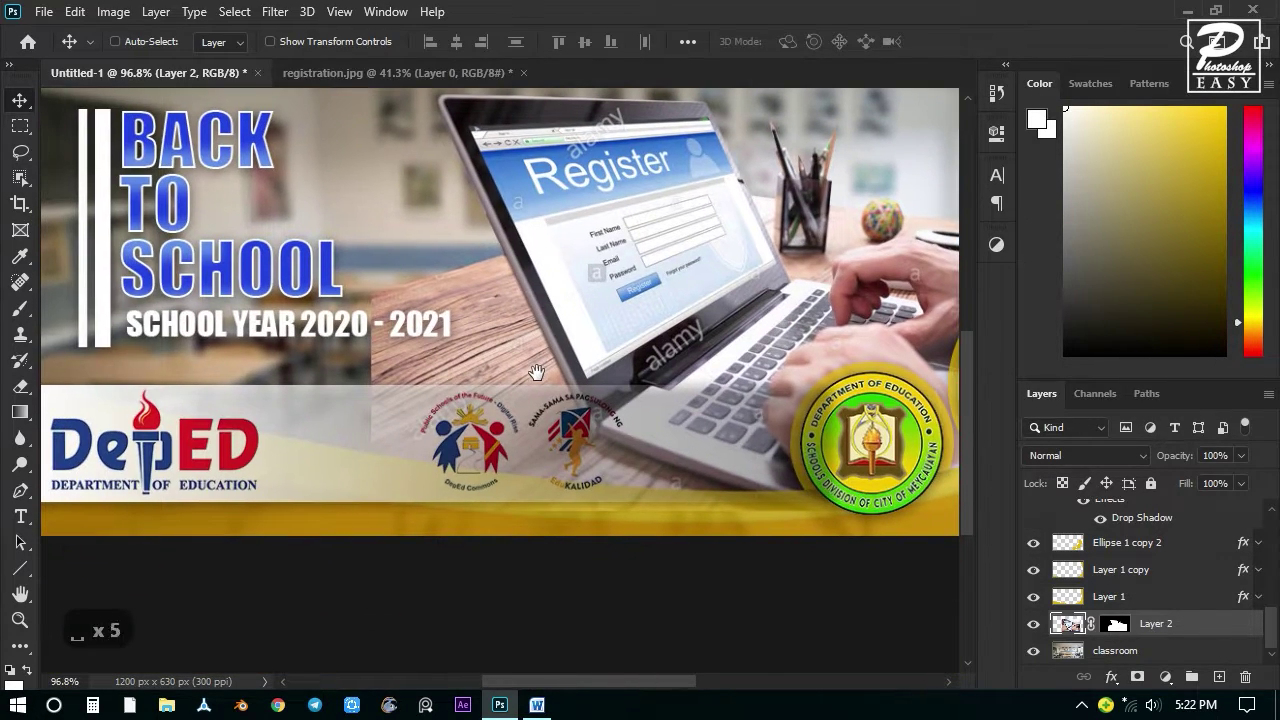
scroll(531, 282, "up", 3)
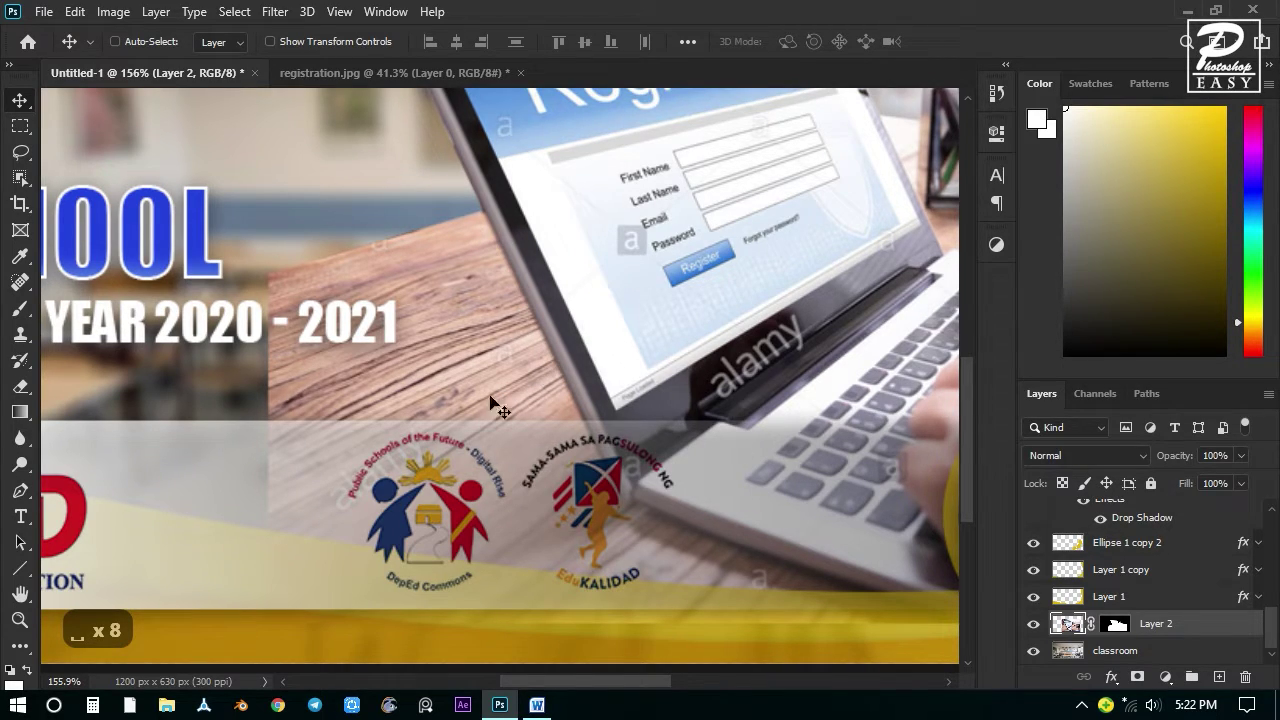
left_click(21, 490)
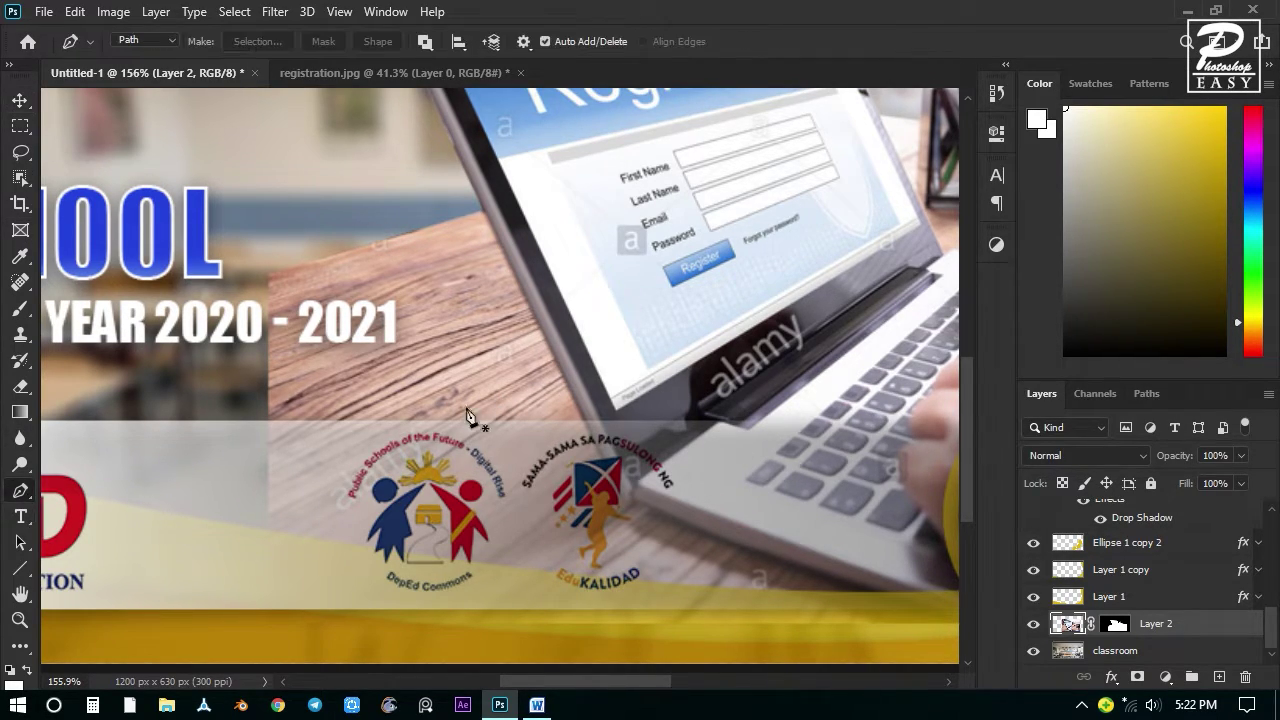
left_click(563, 374)
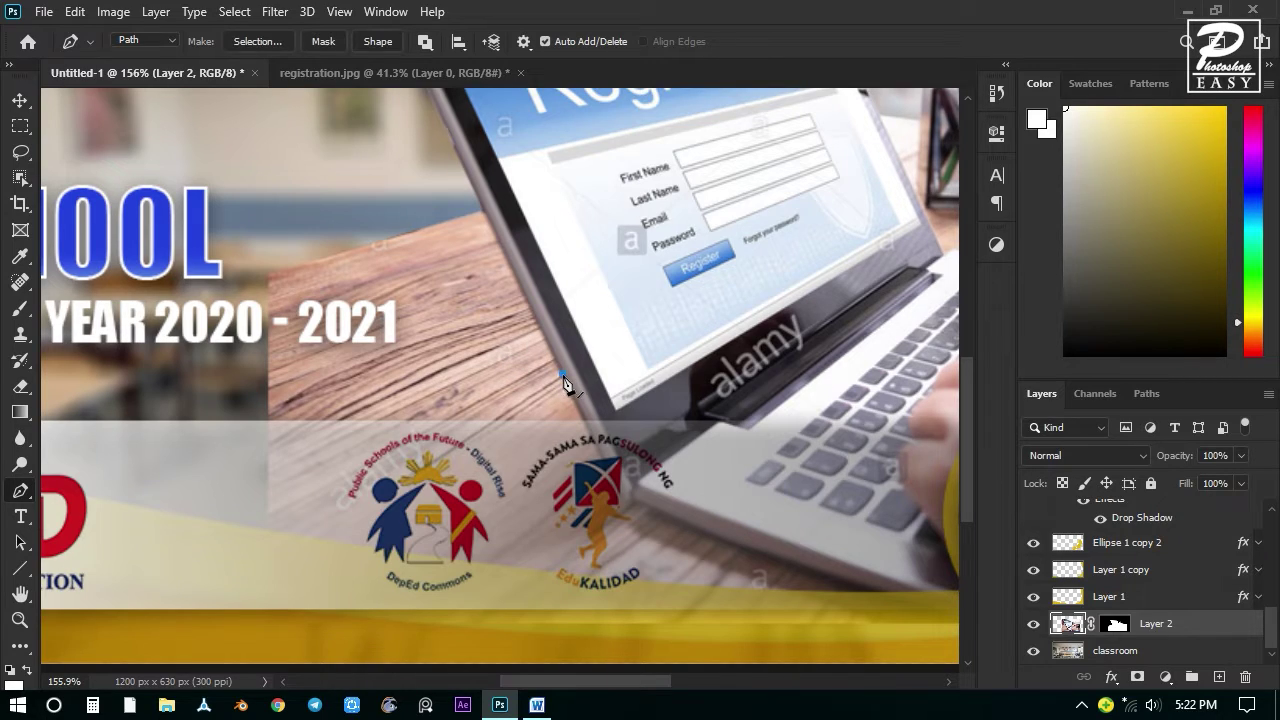
left_click(277, 554)
left_click(187, 447)
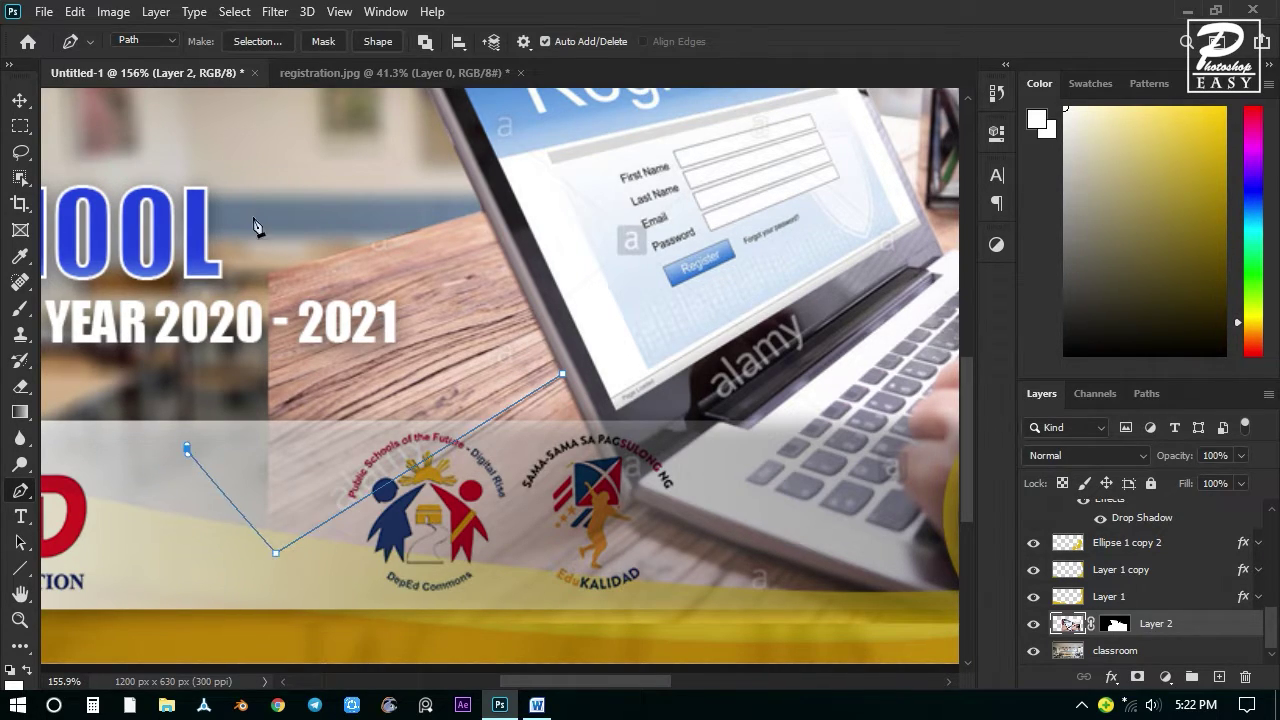
left_click(251, 208)
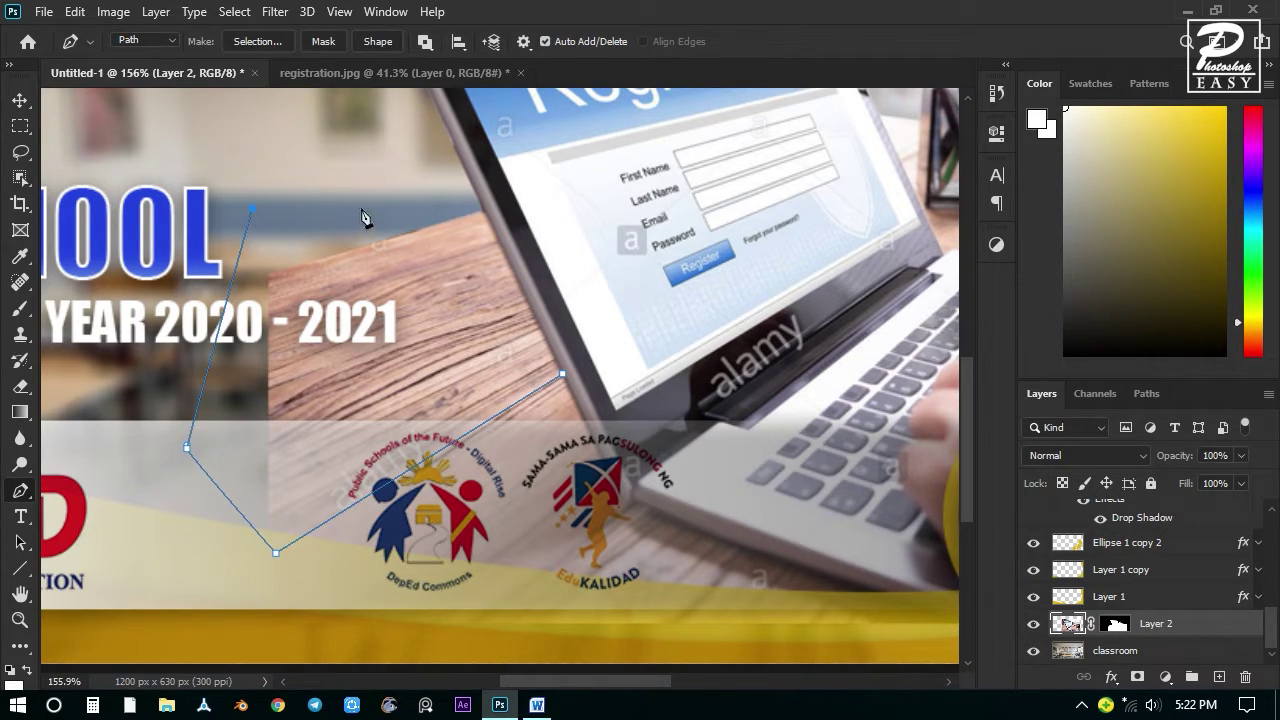
left_click(482, 209)
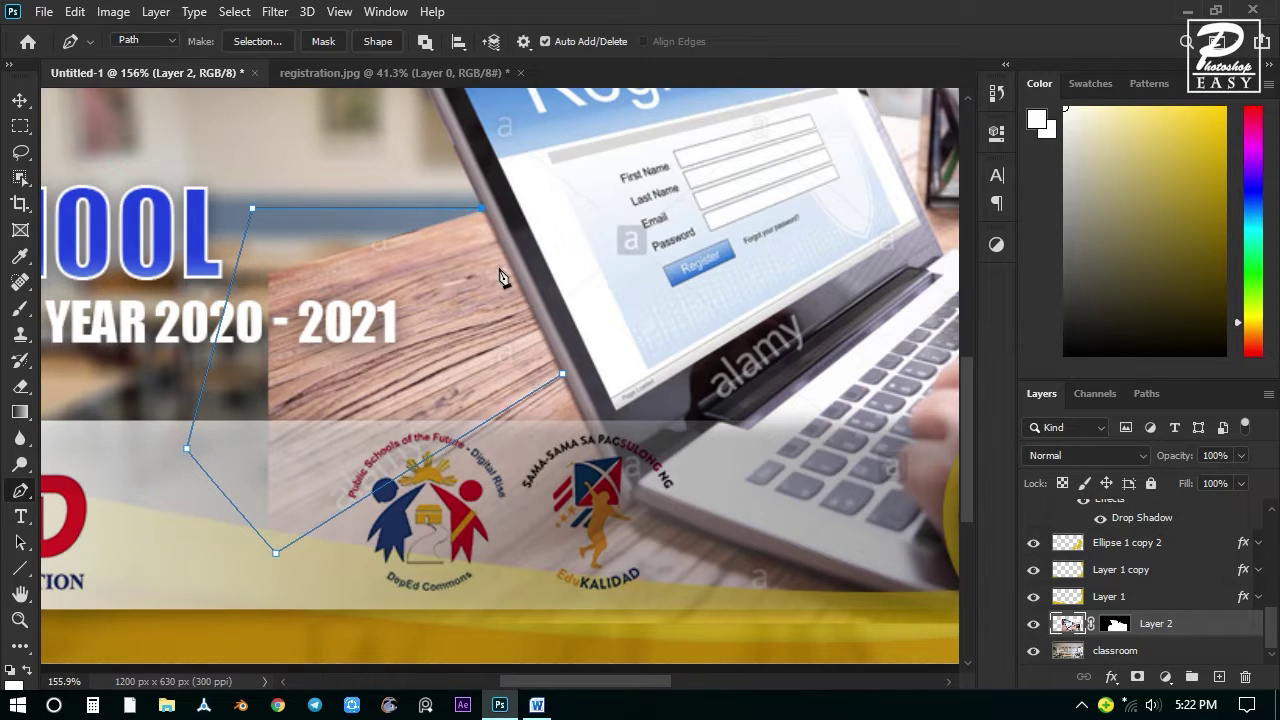
left_click(564, 377)
key("ctrl+Return")
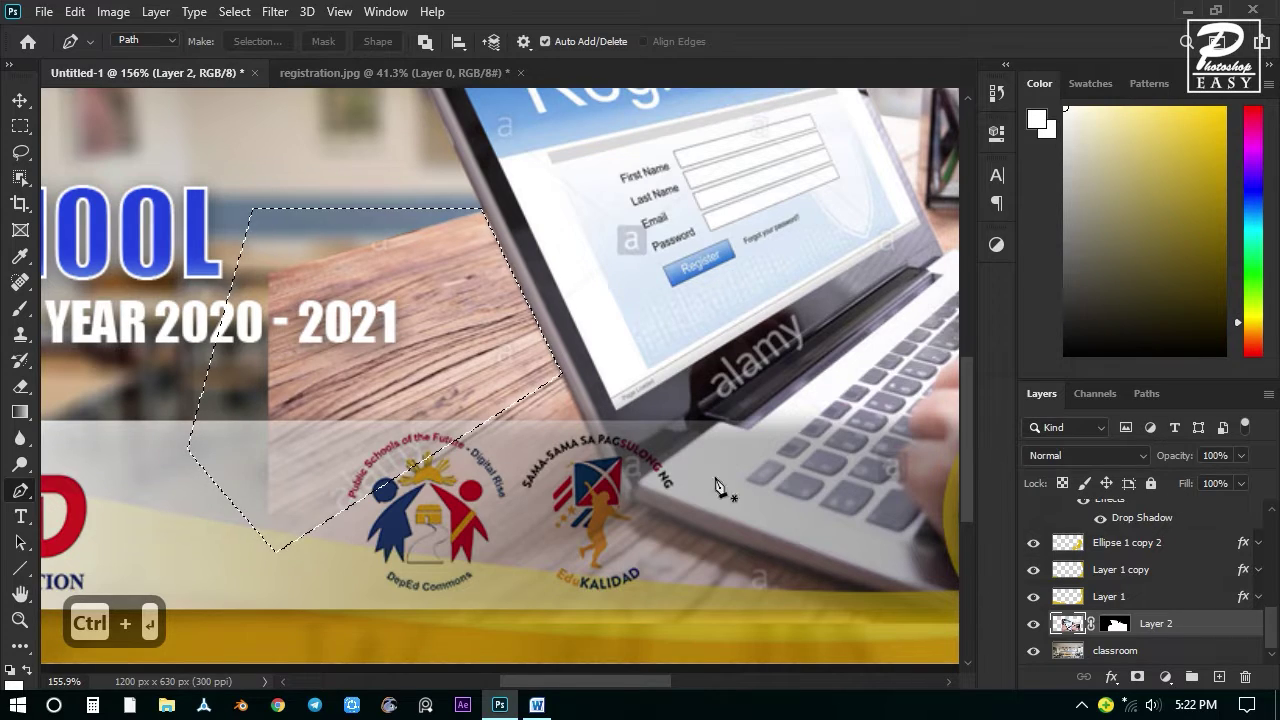
left_click(1117, 624)
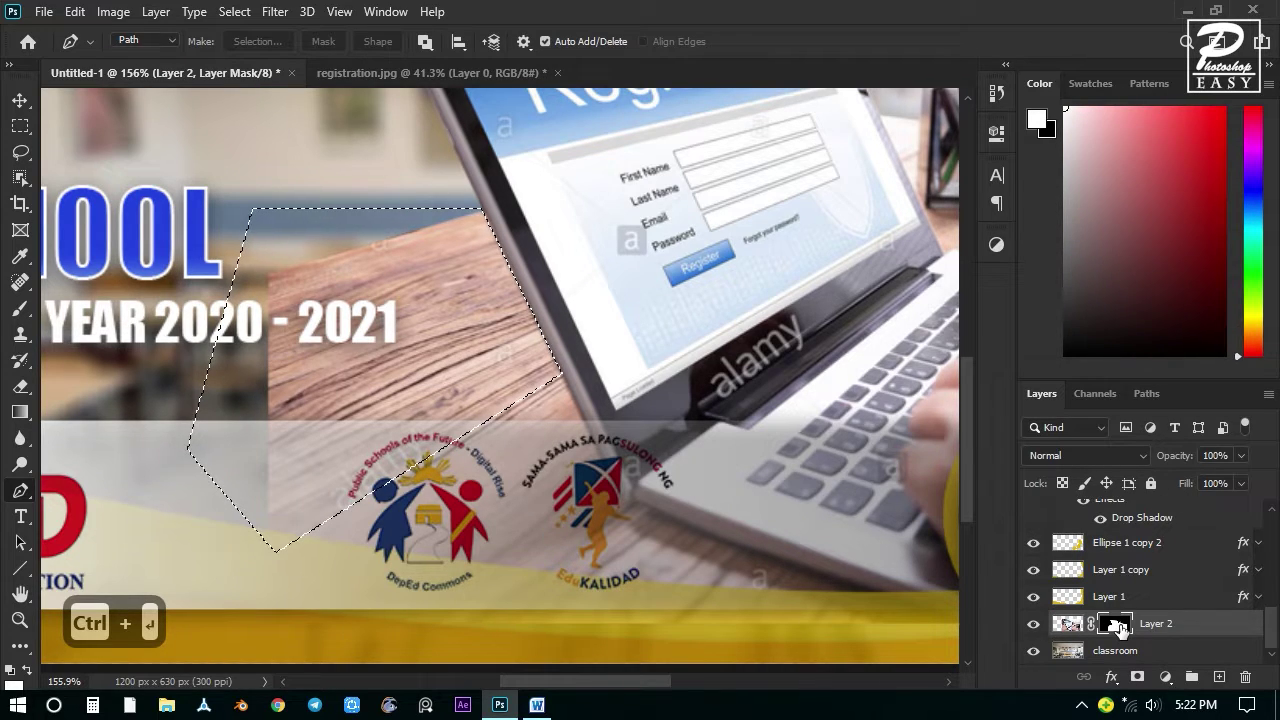
double_click(1118, 625)
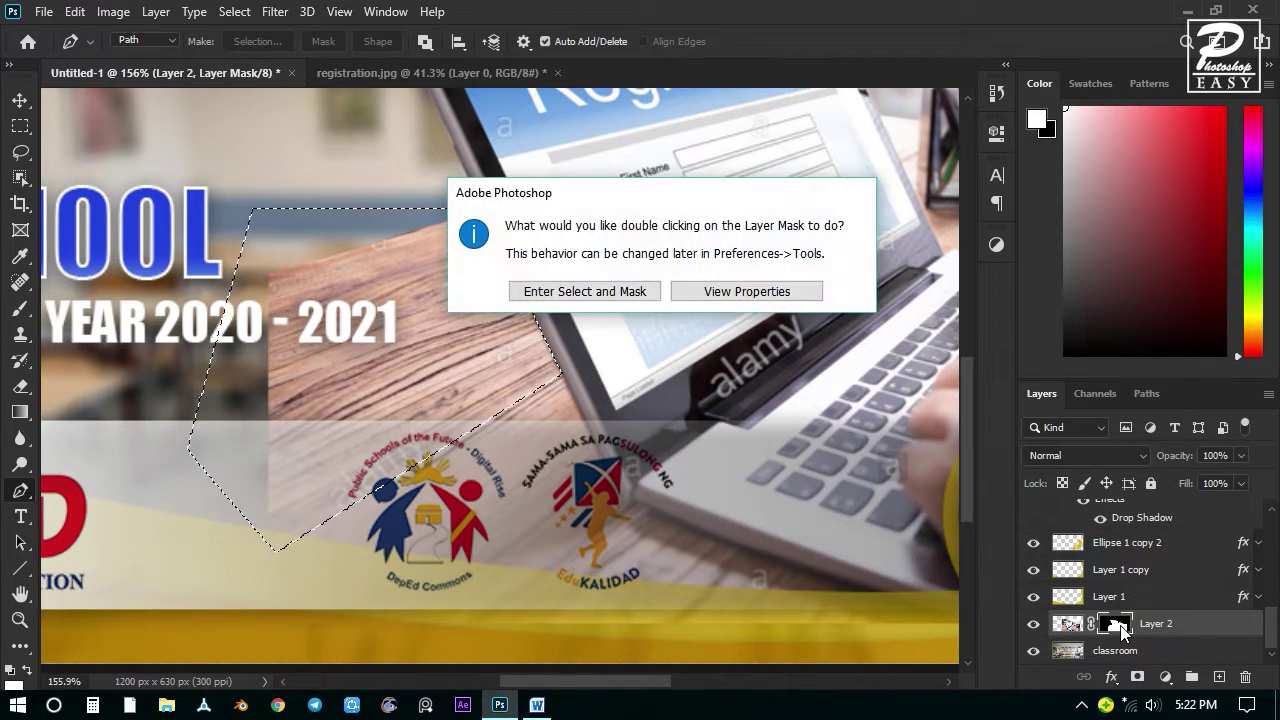
left_click(585, 291)
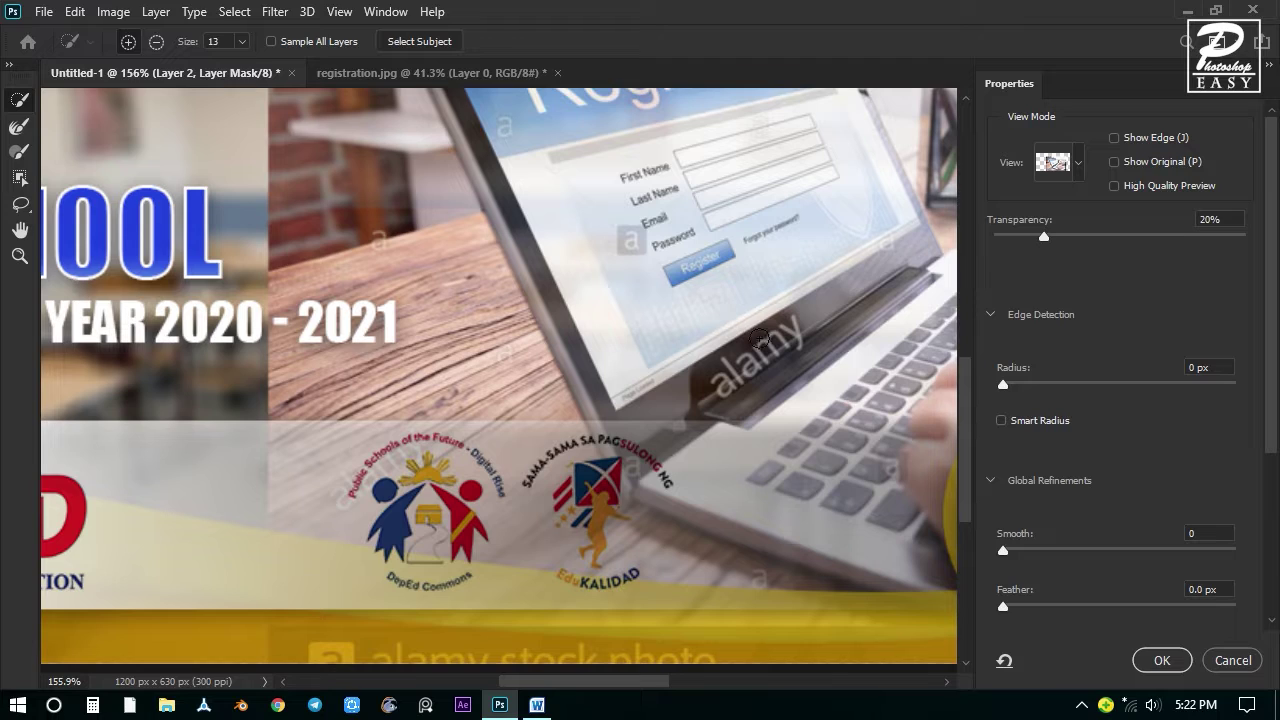
left_click(1231, 662)
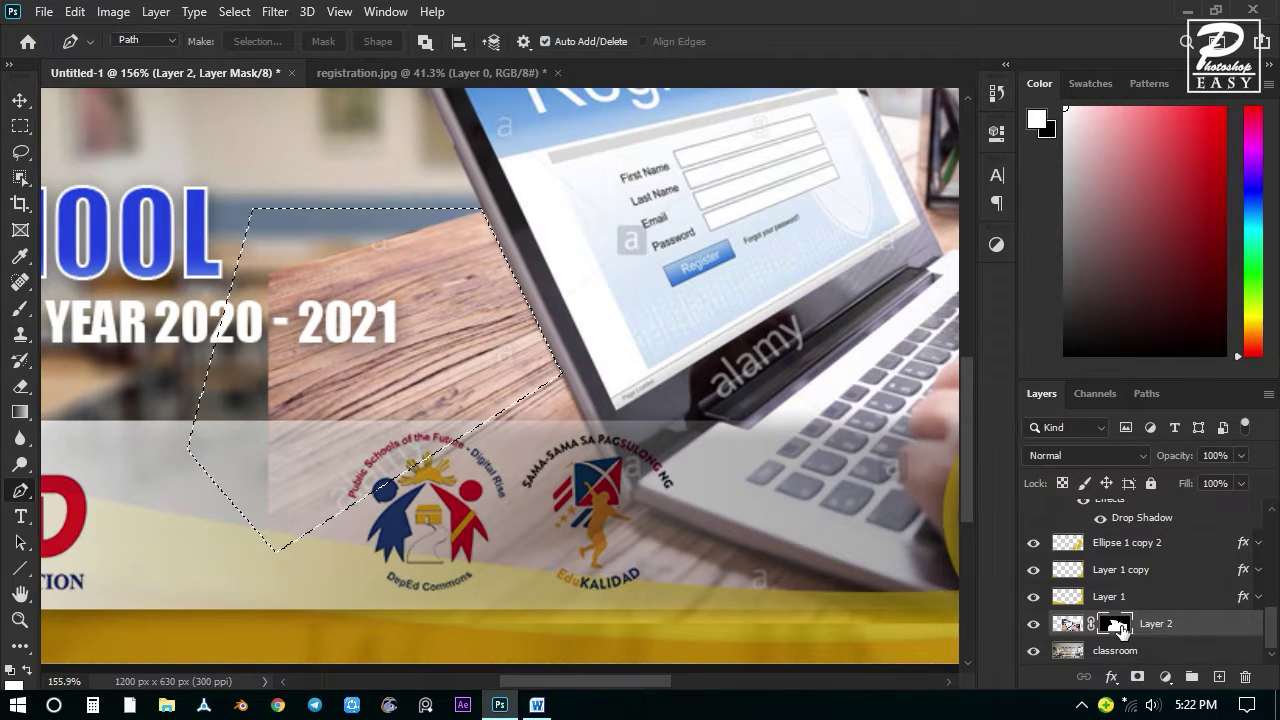
Fill the selected area of Layer 2's mask with black using the Paint Bucket to hide that part of the desk, and deselect.
left_click(1118, 627, "alt")
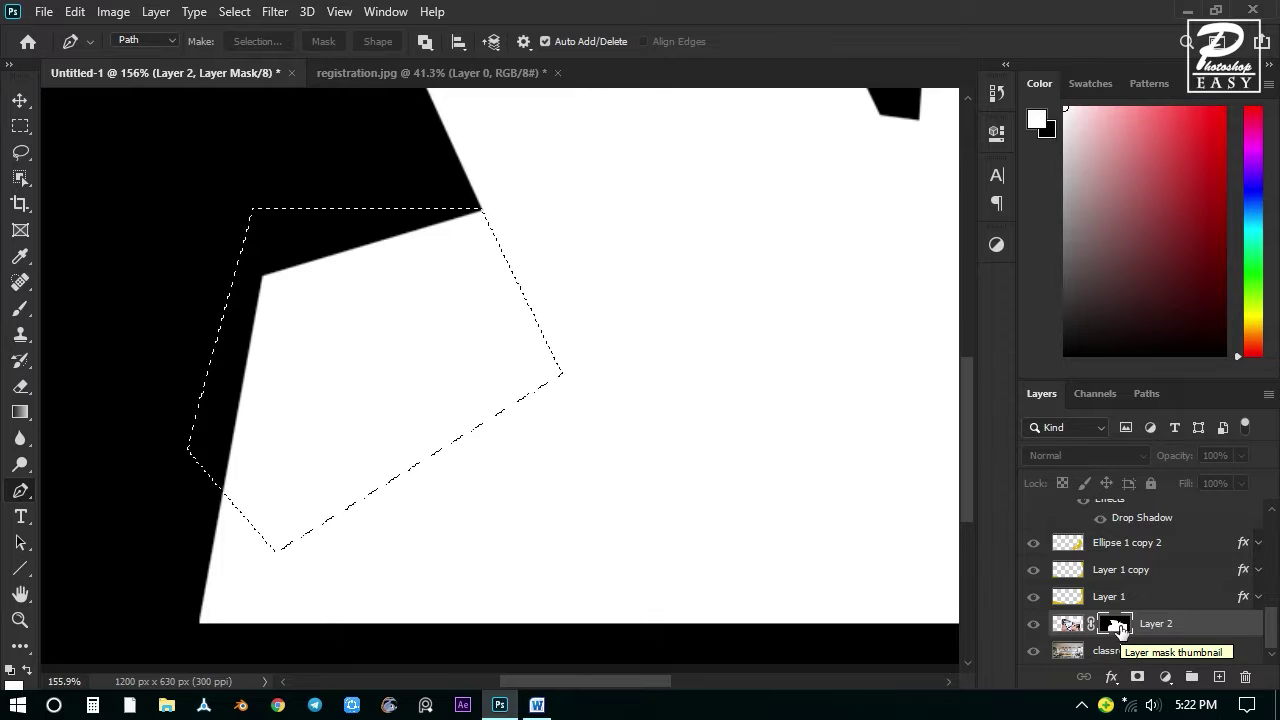
left_click(1117, 626, "alt")
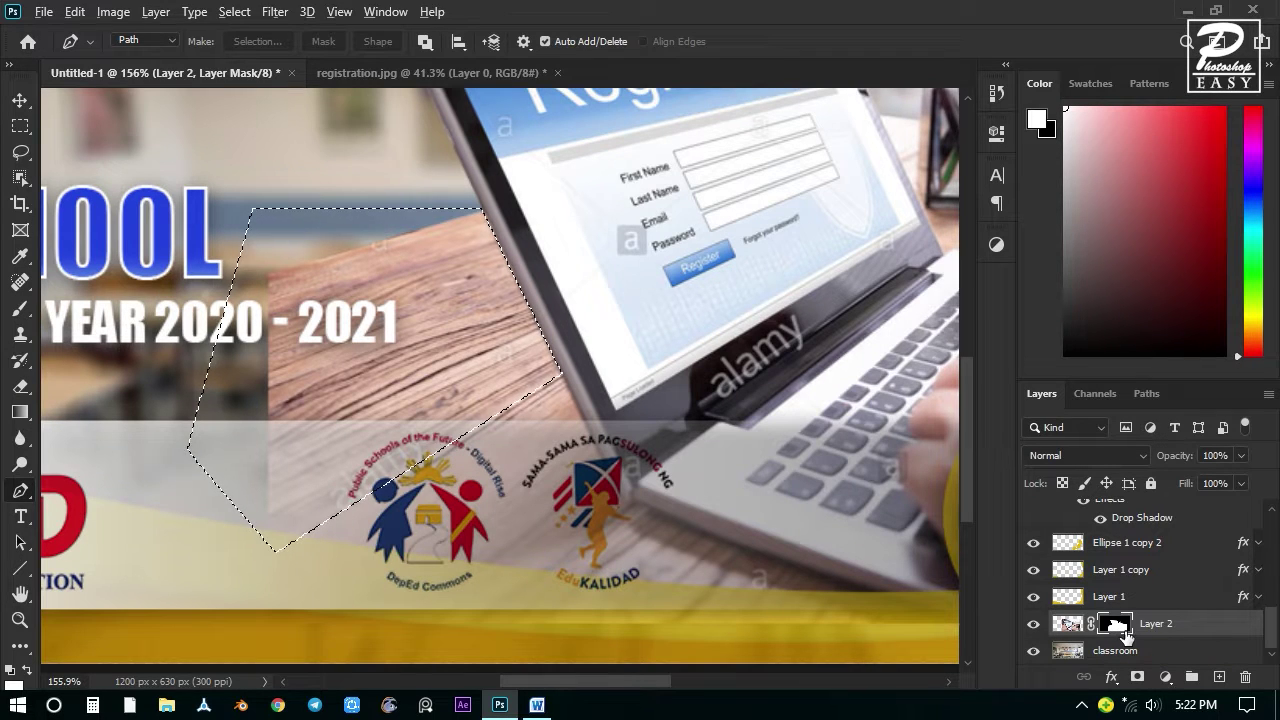
left_click(1117, 626, "alt")
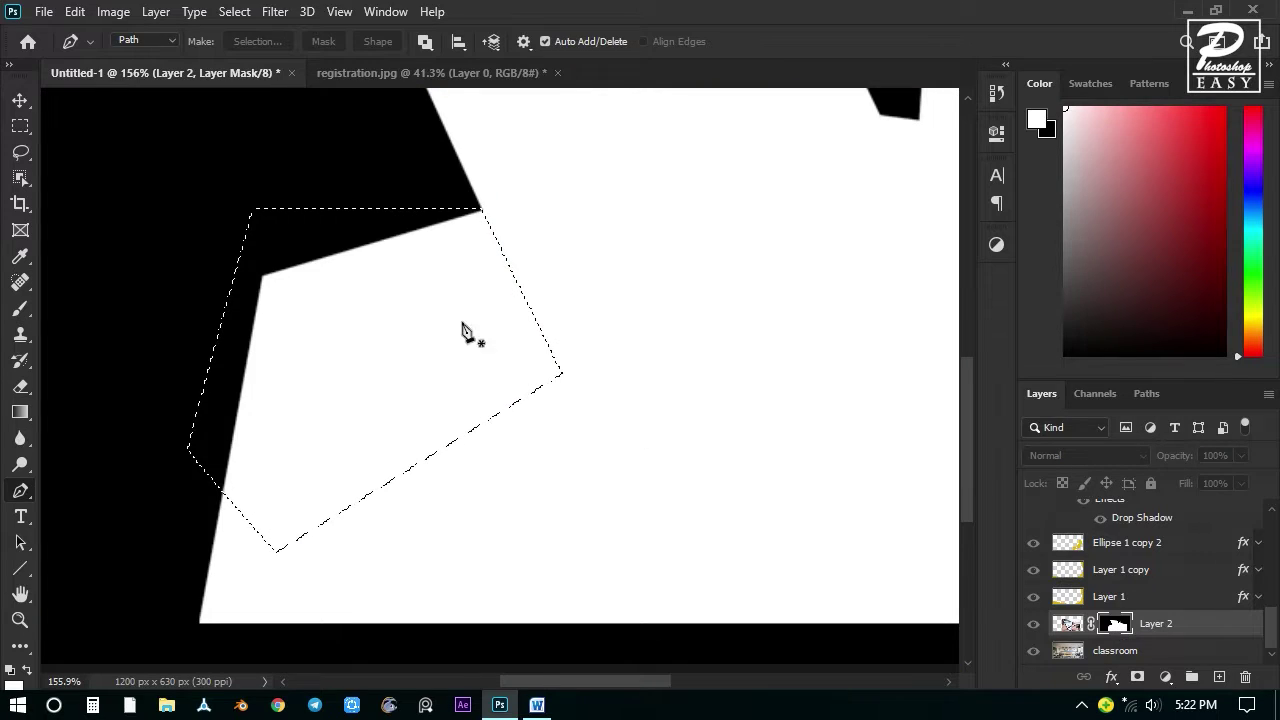
left_click(20, 412)
left_click(105, 431)
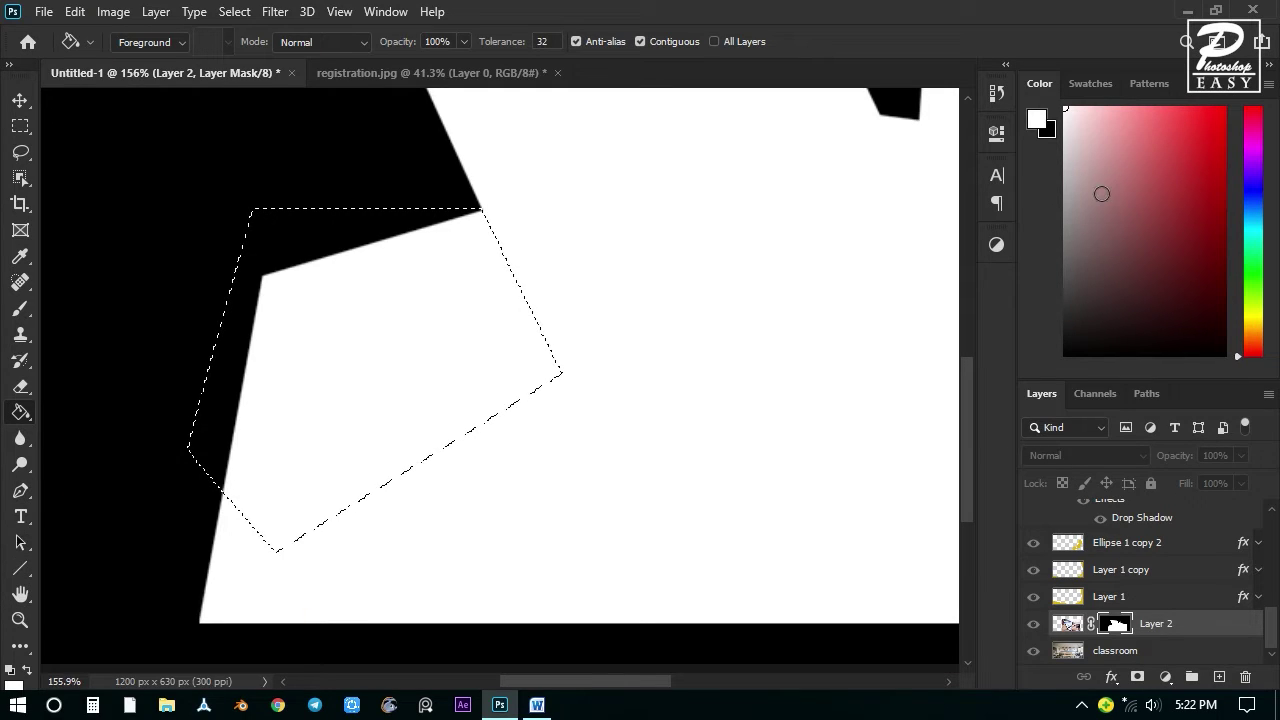
key("x")
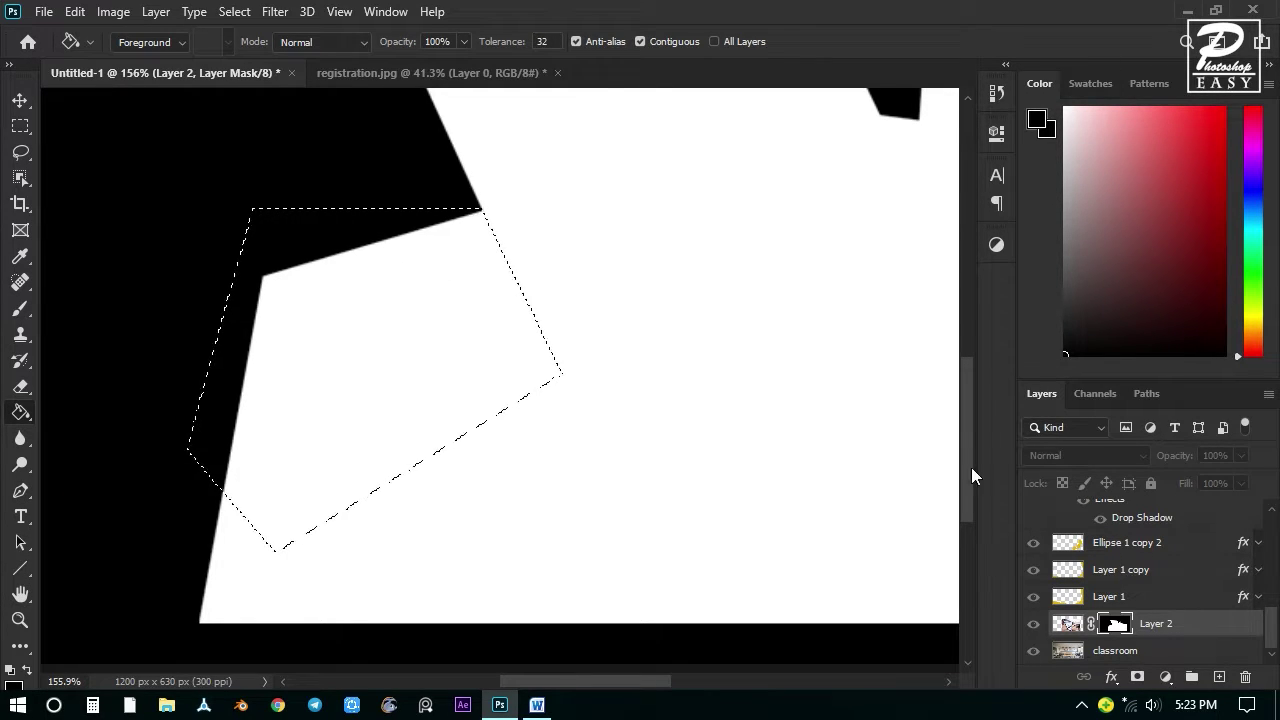
left_click(312, 403)
left_click(298, 302)
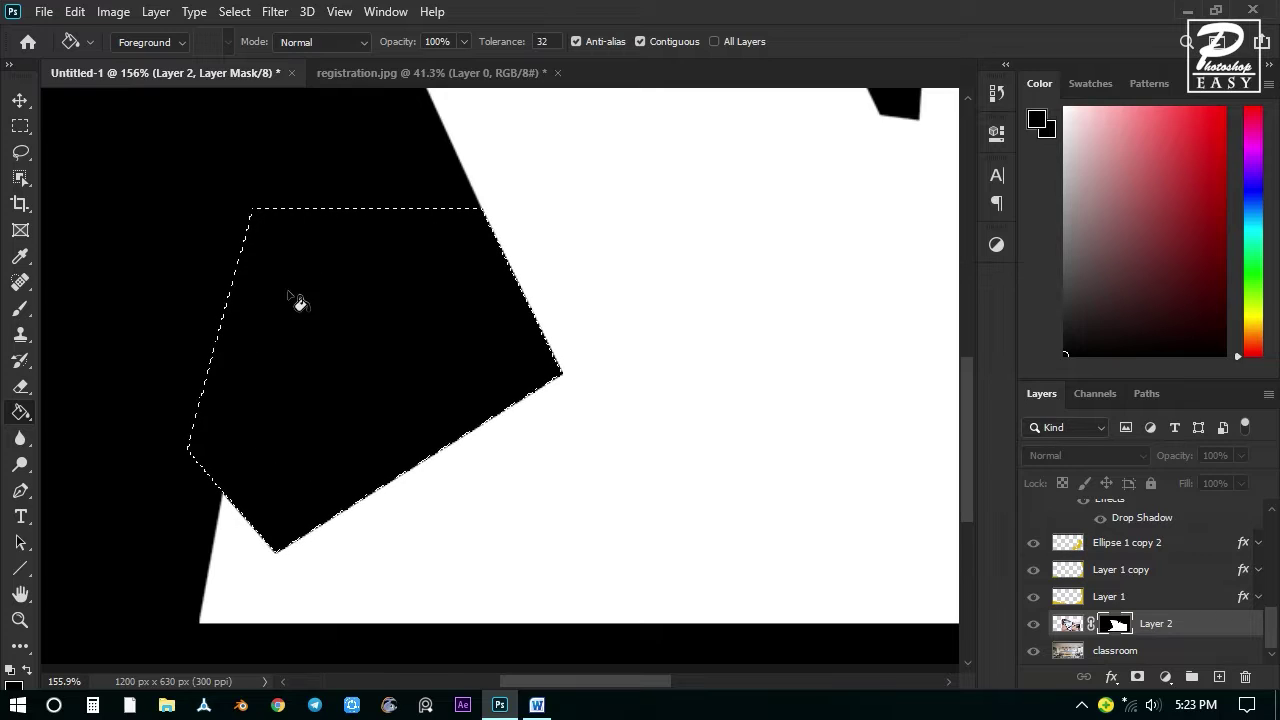
key("ctrl+d")
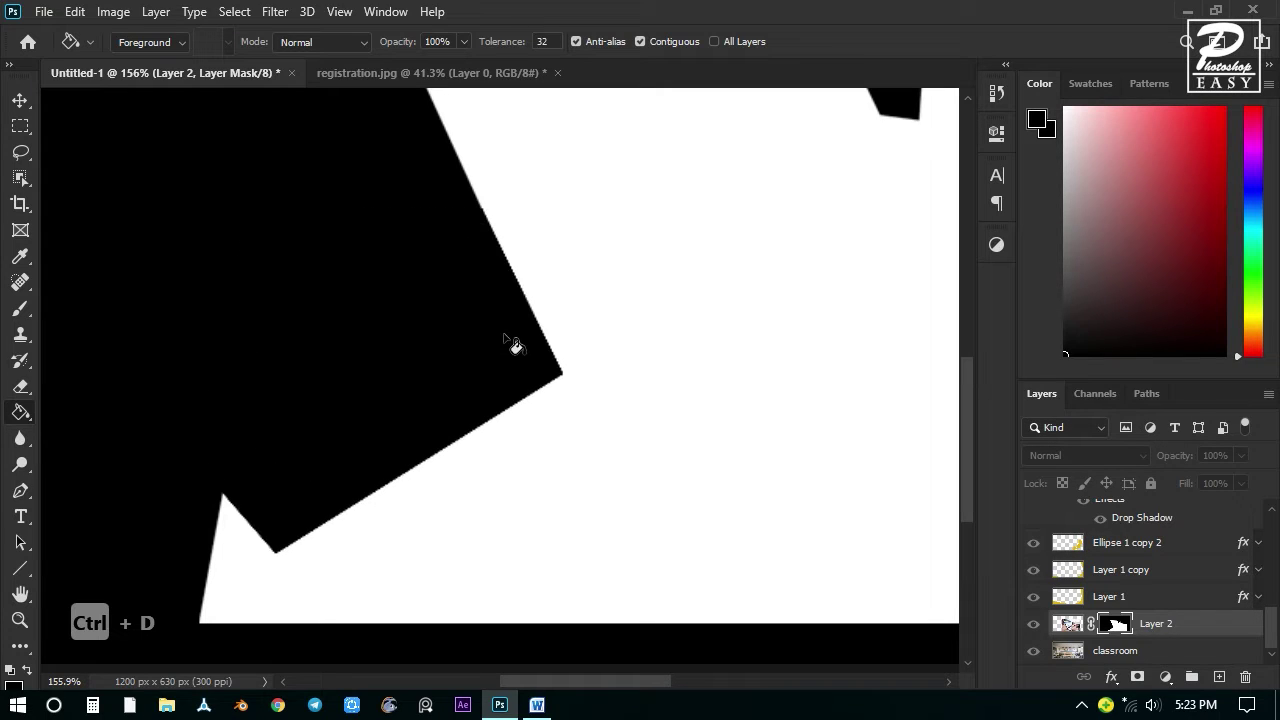
left_click(1122, 626)
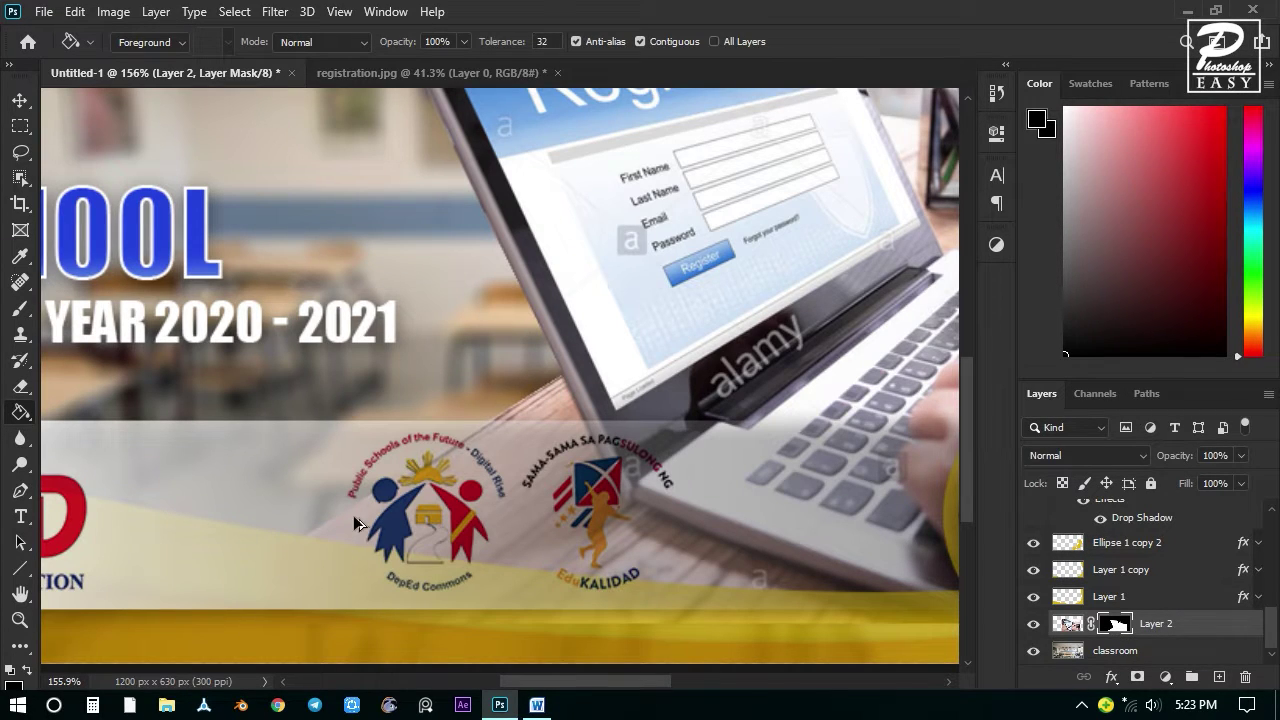
Try to step back through the latest mask edits and clear the selection again.
key("ctrl+alt+z")
key("ctrl+alt+z")
key("ctrl+alt+z")
key("ctrl+alt+z")
key("ctrl+alt+z")
key("ctrl+d")
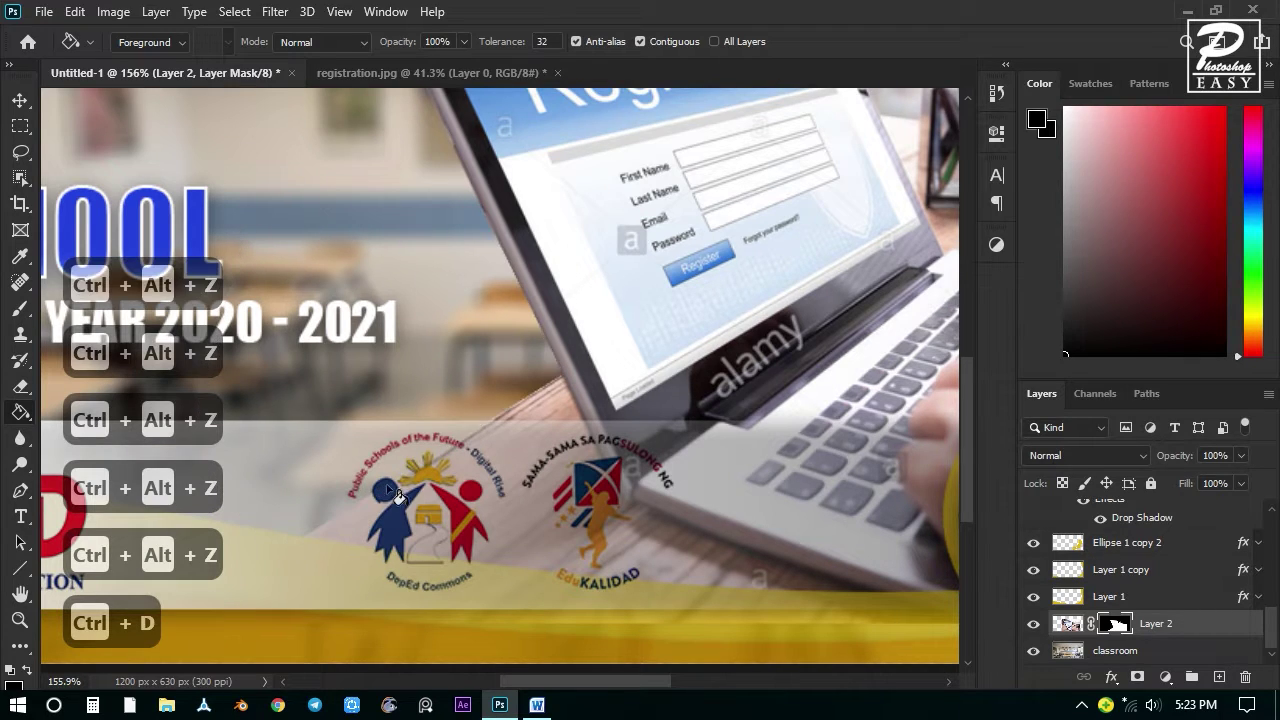
Nudge the masked laptop picture in small increments until it sits just below the title frame, between the school year line and the logos.
scroll(383, 355, "down", 5)
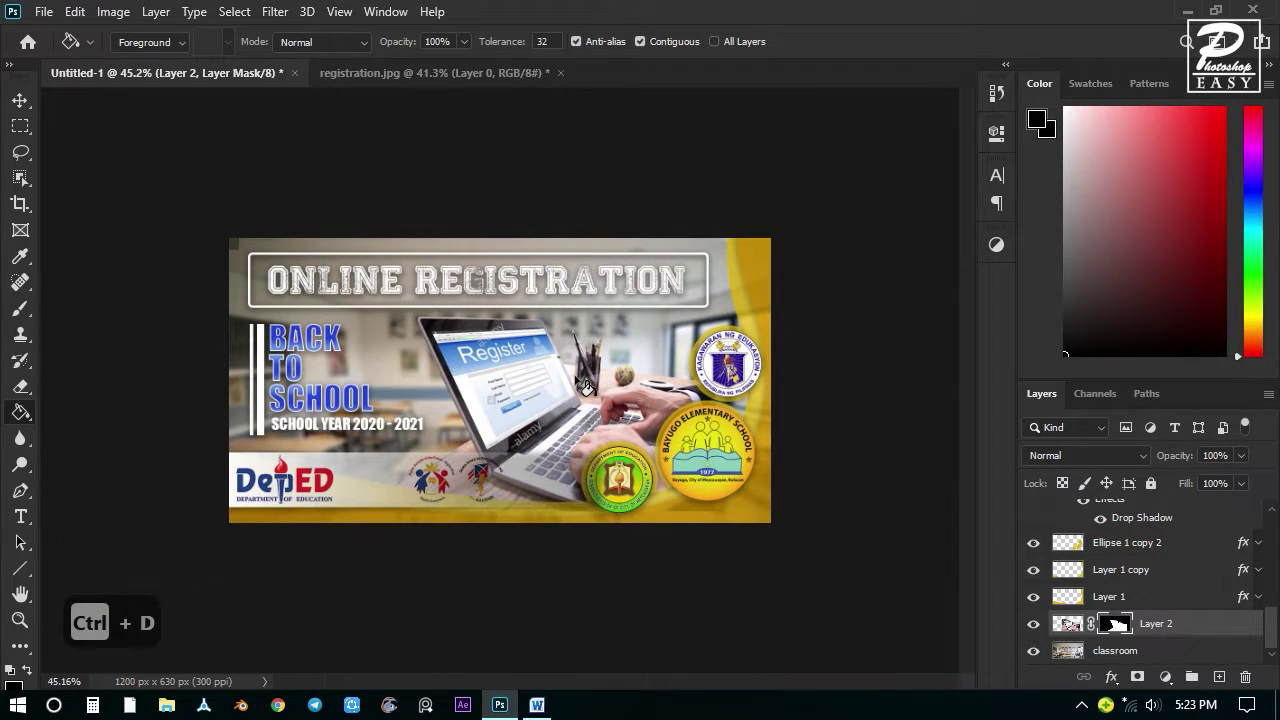
scroll(712, 358, "up", 2)
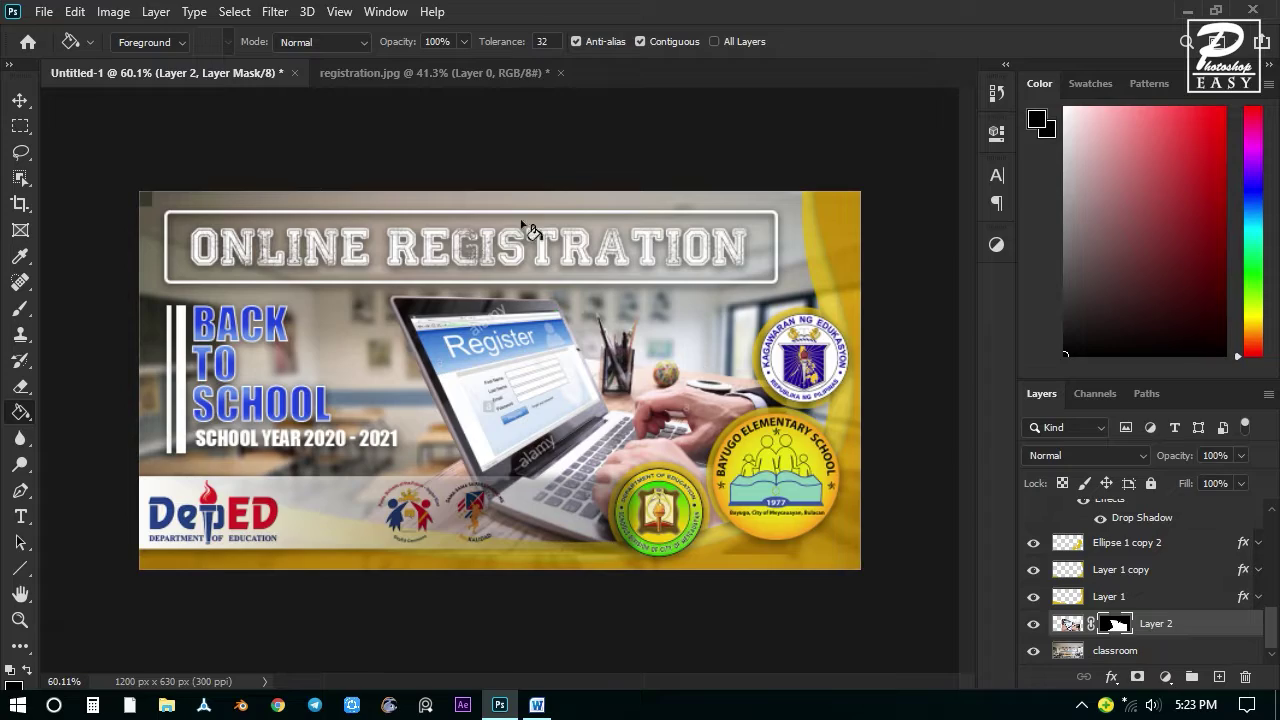
scroll(480, 366, "up", 3)
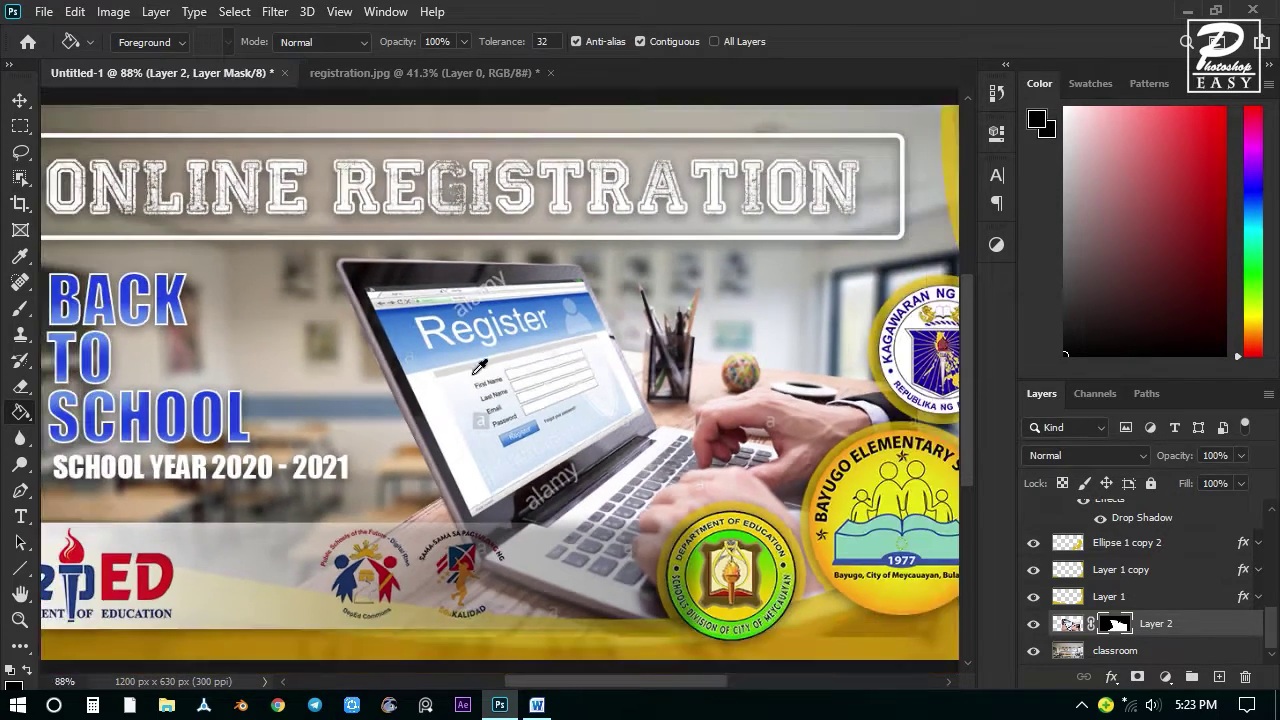
scroll(510, 372, "down", 2)
scroll(670, 390, "up", 4)
scroll(714, 403, "down", 5)
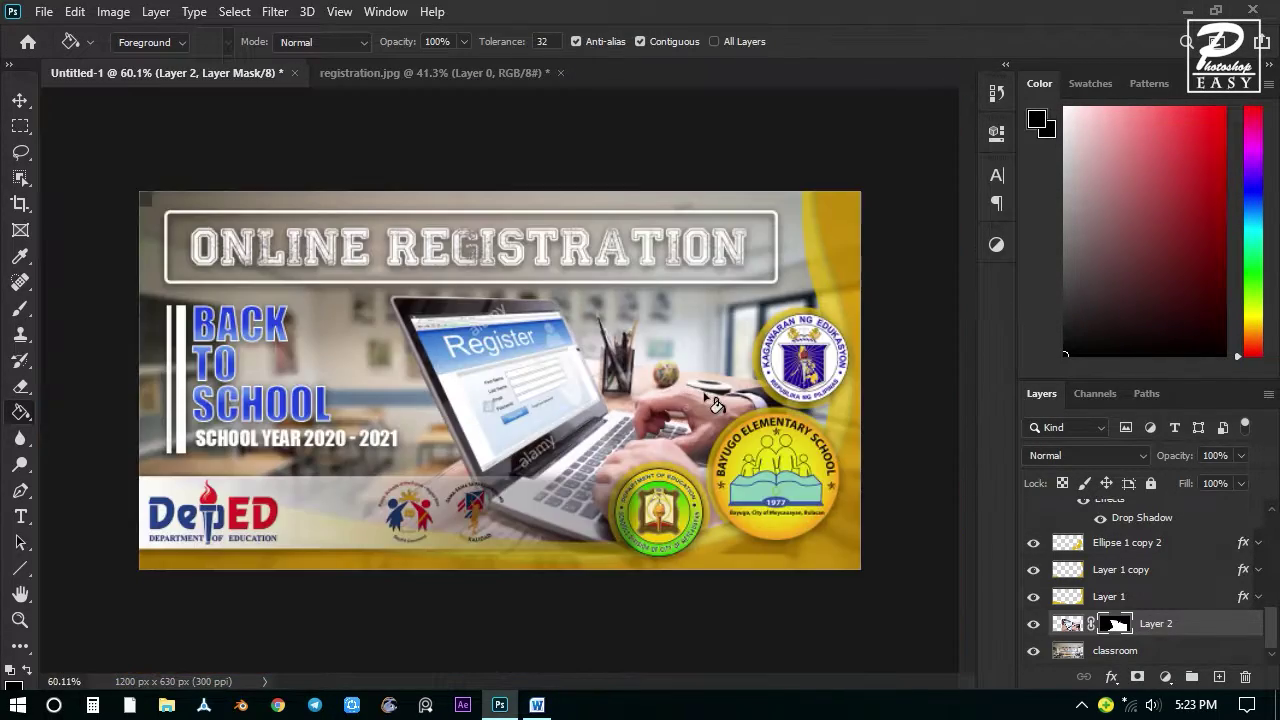
scroll(705, 397, "down", 4)
left_click(26, 97)
key("Left")
key("Left")
key("Left")
key("Left")
key("Left")
key("Down")
key("Down")
key("Down")
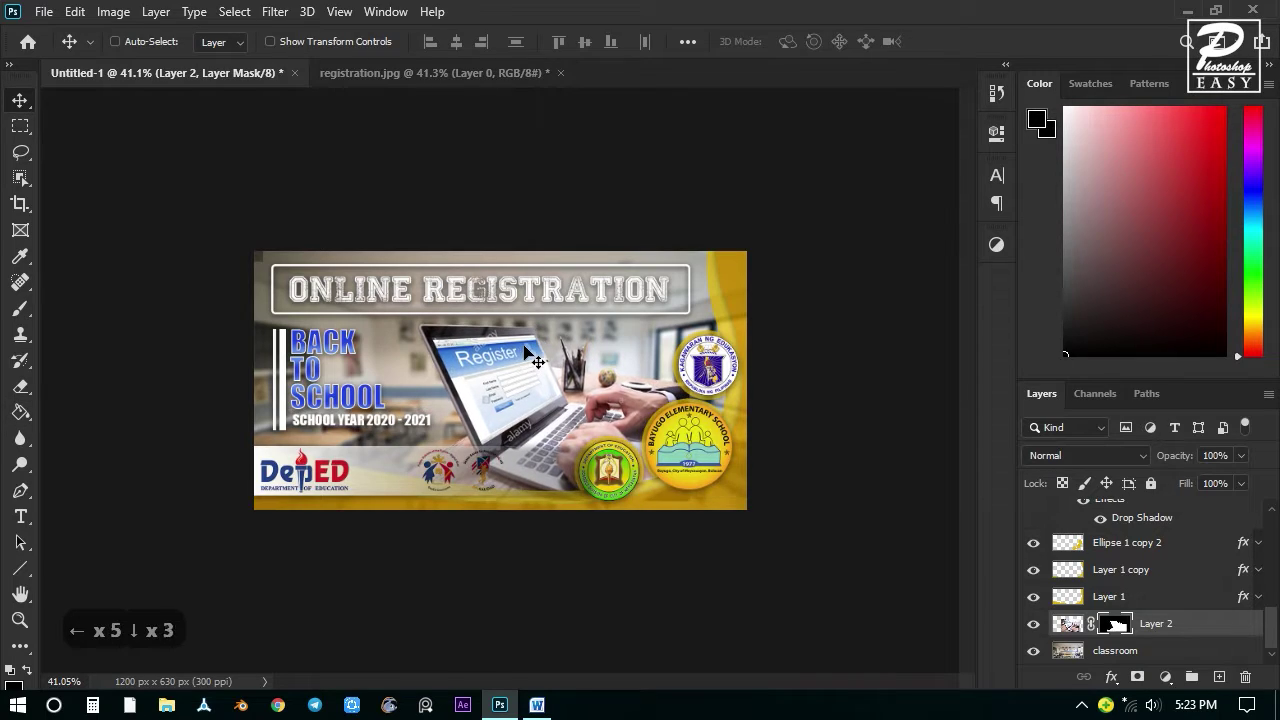
key("Down")
key("Down")
key("Down")
key("Left")
key("Left")
key("Left")
key("Left")
key("Left")
key("Down")
key("Down")
key("Down")
key("Down")
key("Down")
key("Down")
key("Down")
key("Down")
key("Down")
key("Down")
key("Down")
key("Right")
key("Right")
key("Right")
key("Right")
key("Right")
key("Right")
key("Right")
key("Right")
key("Right")
key("Right")
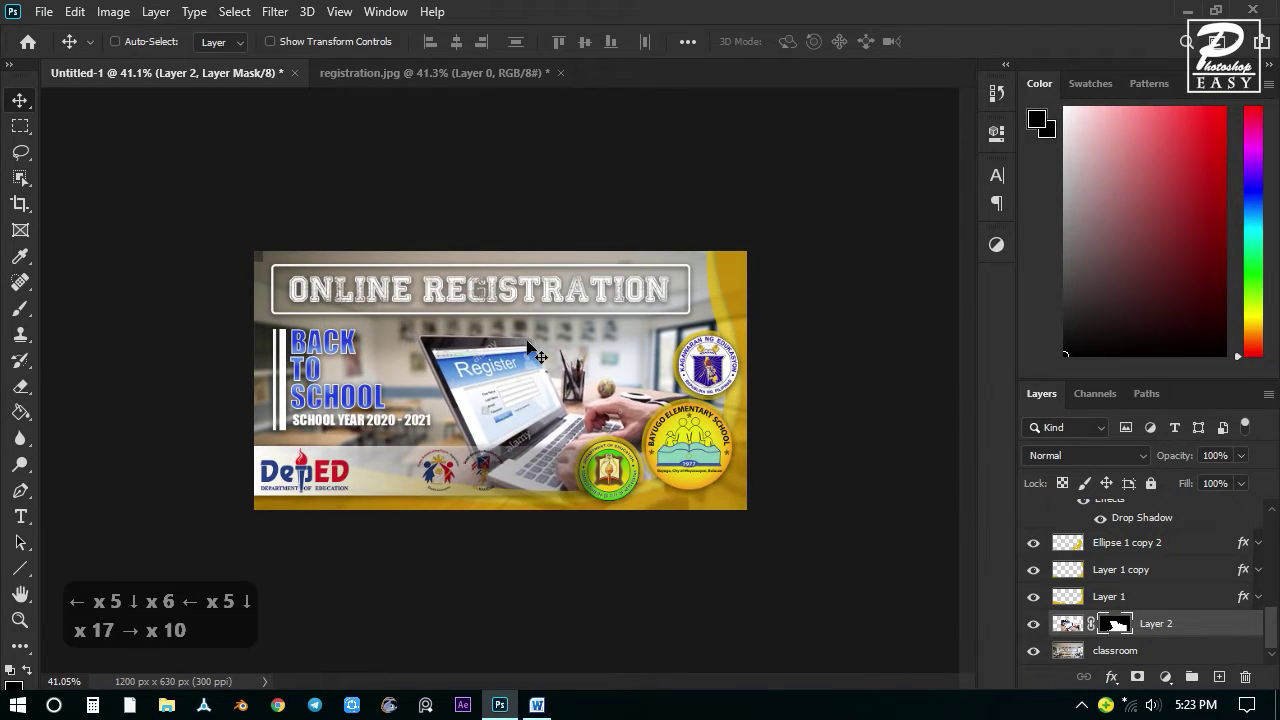
key("Up")
key("Up")
key("Up")
key("Up")
key("Up")
key("Up")
key("Up")
key("Up")
key("Right")
key("Right")
key("Right")
key("Right")
key("Right")
key("Right")
key("Right")
key("Right")
key("Right")
key("Up")
key("Up")
key("Right")
key("Right")
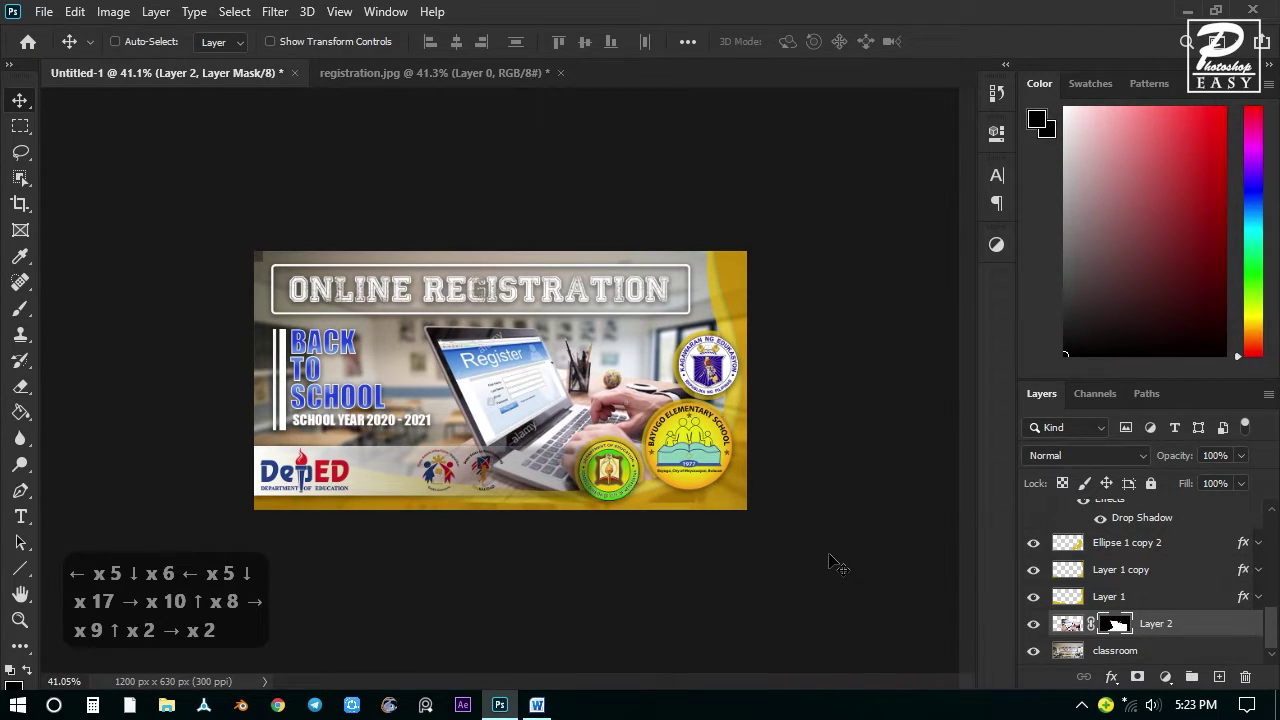
Switch to the Word guide, highlight item 15, "Congratulations! You made it!", and return to Photoshop.
left_click(537, 705)
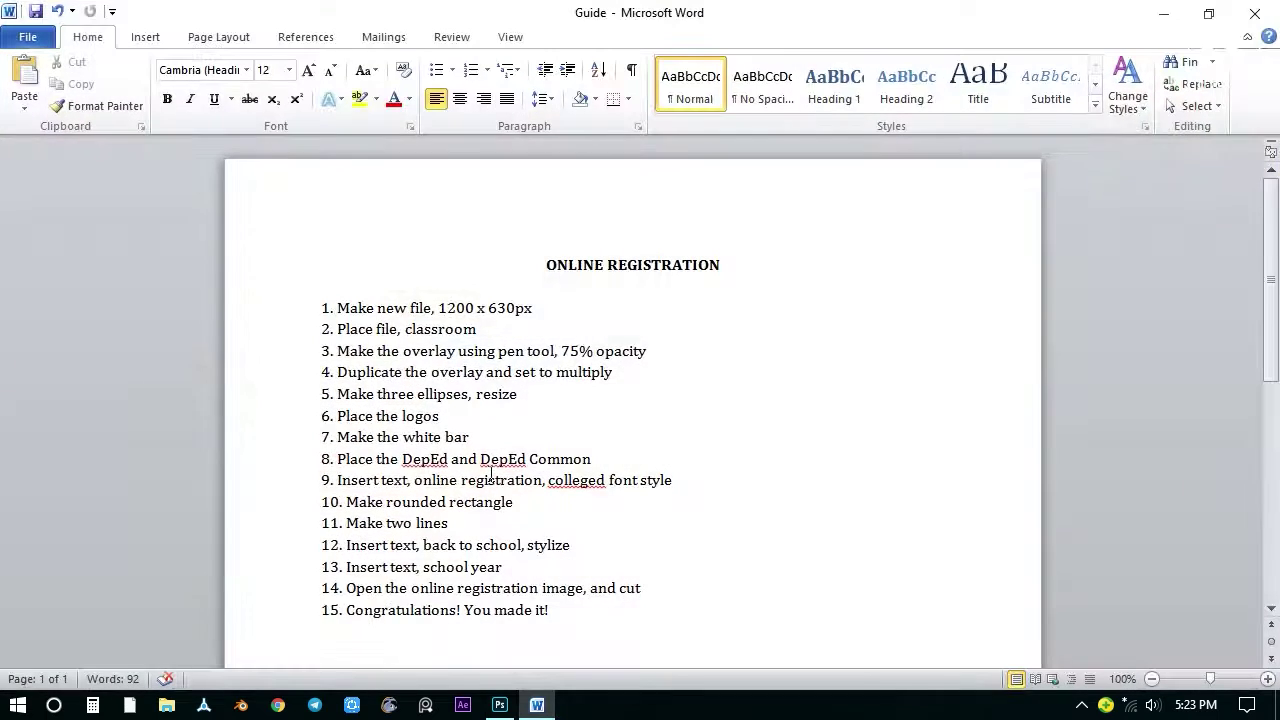
left_click_drag(553, 612, 319, 610)
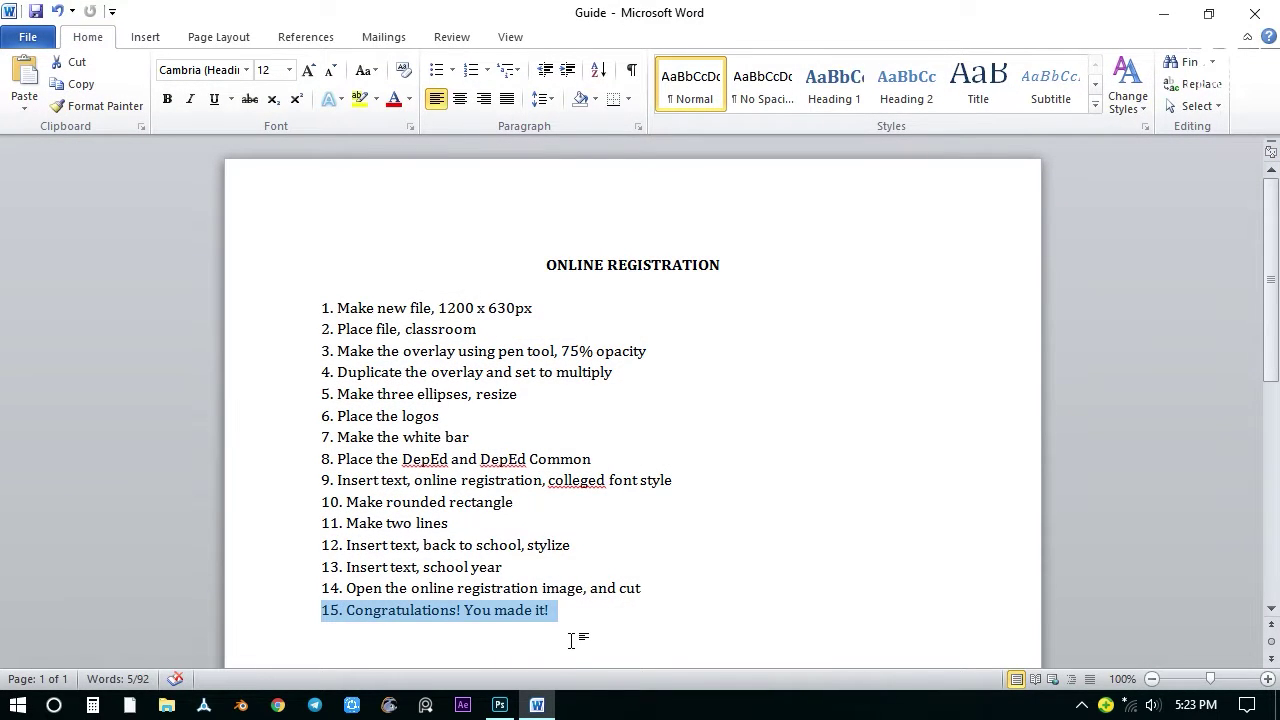
left_click(500, 705)
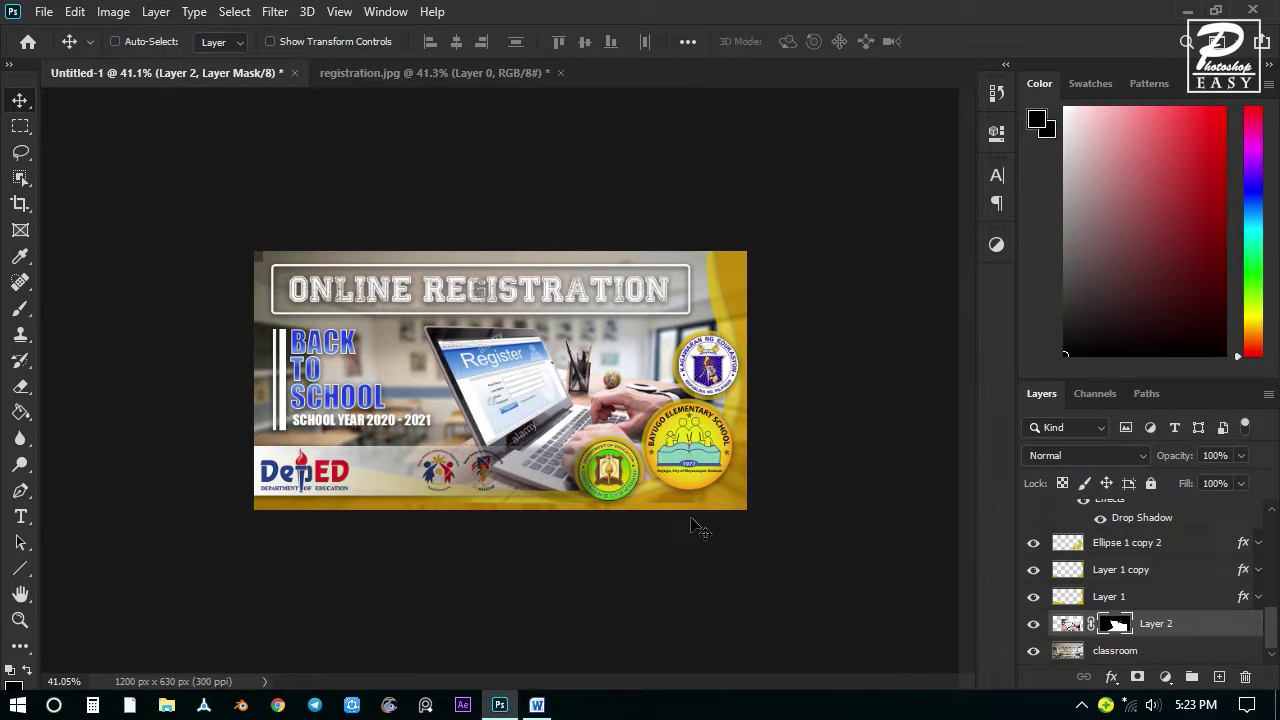
Export the finished banner in JPG format to the Desktop under the file name Online Registration.
left_click(45, 12)
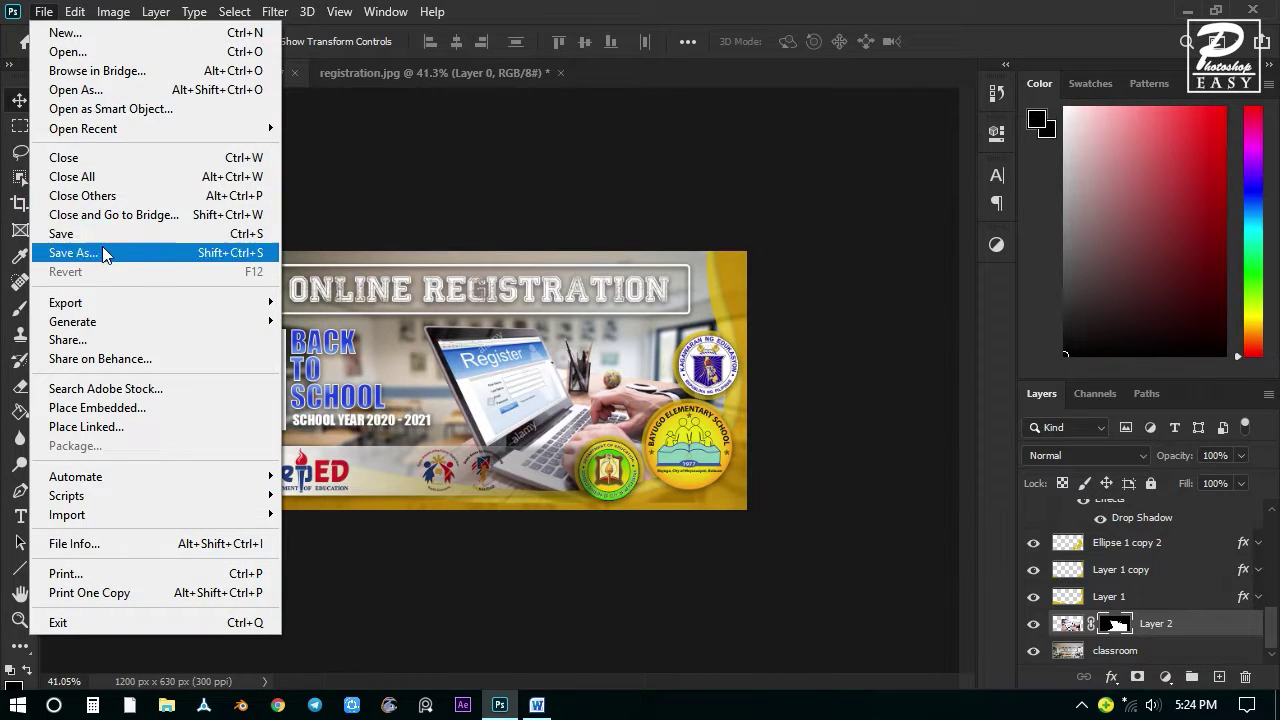
mouse_move(128, 312)
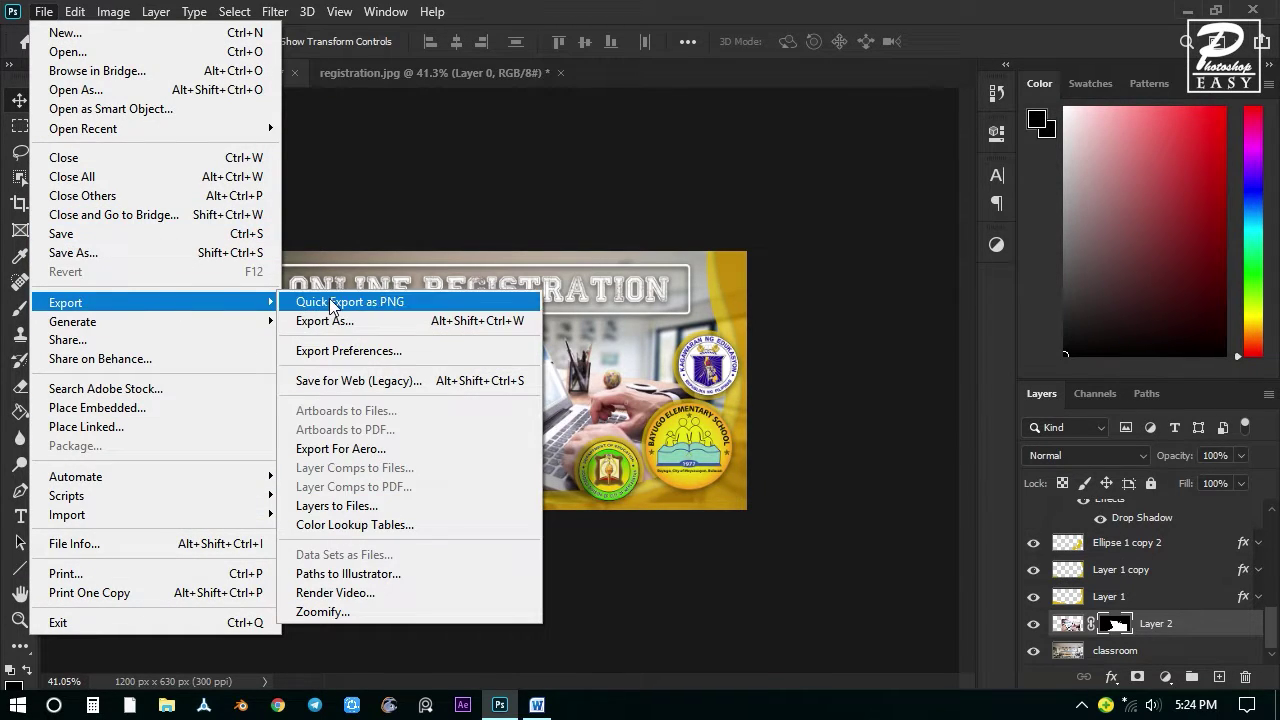
left_click(376, 324)
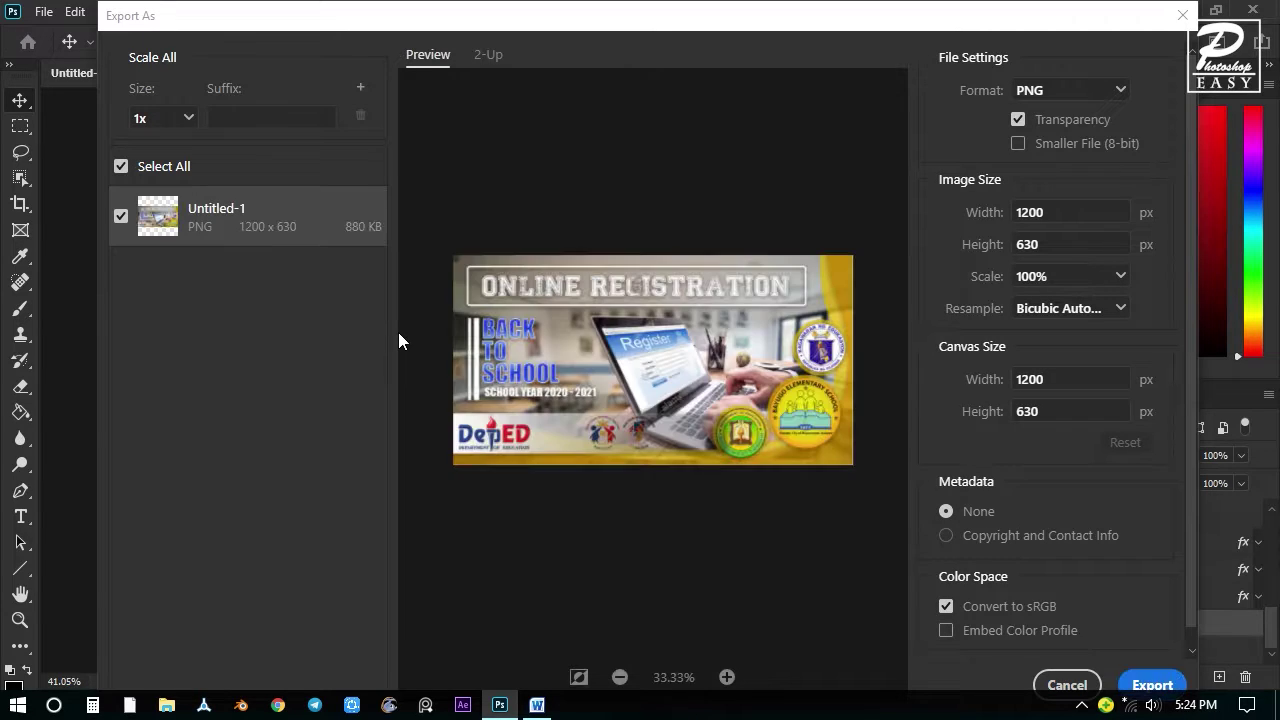
left_click(1068, 90)
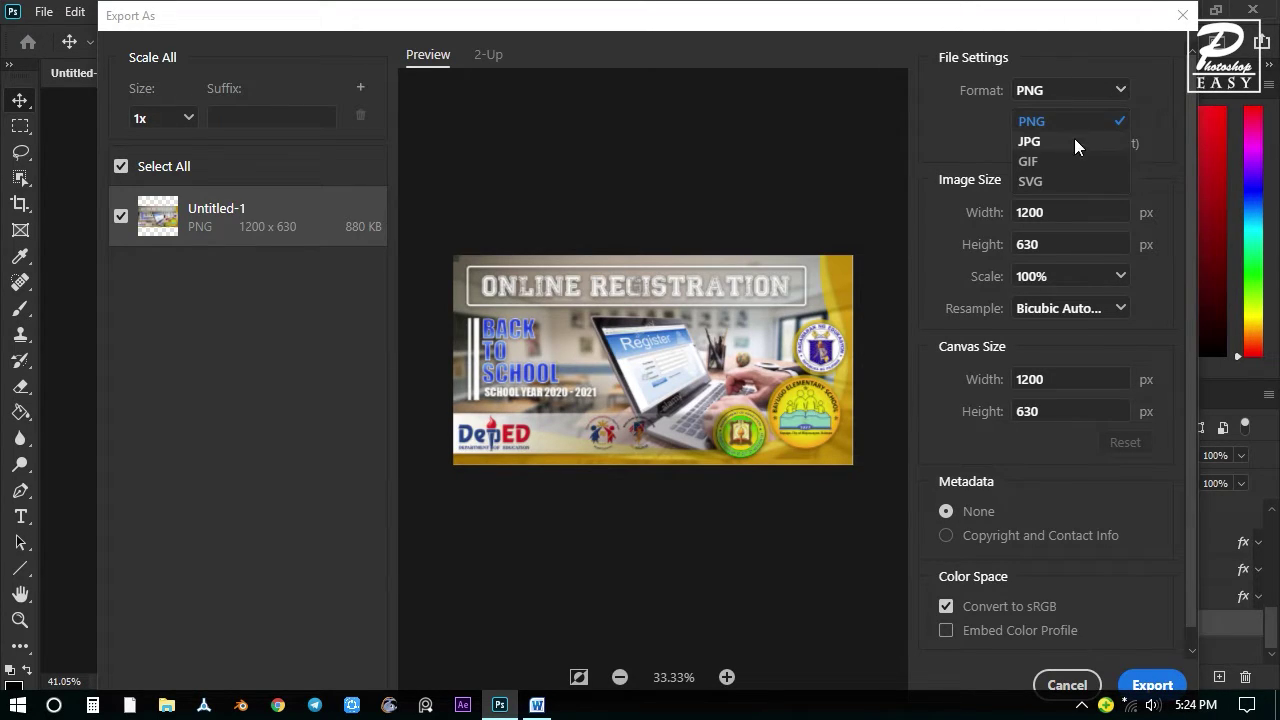
left_click(1074, 138)
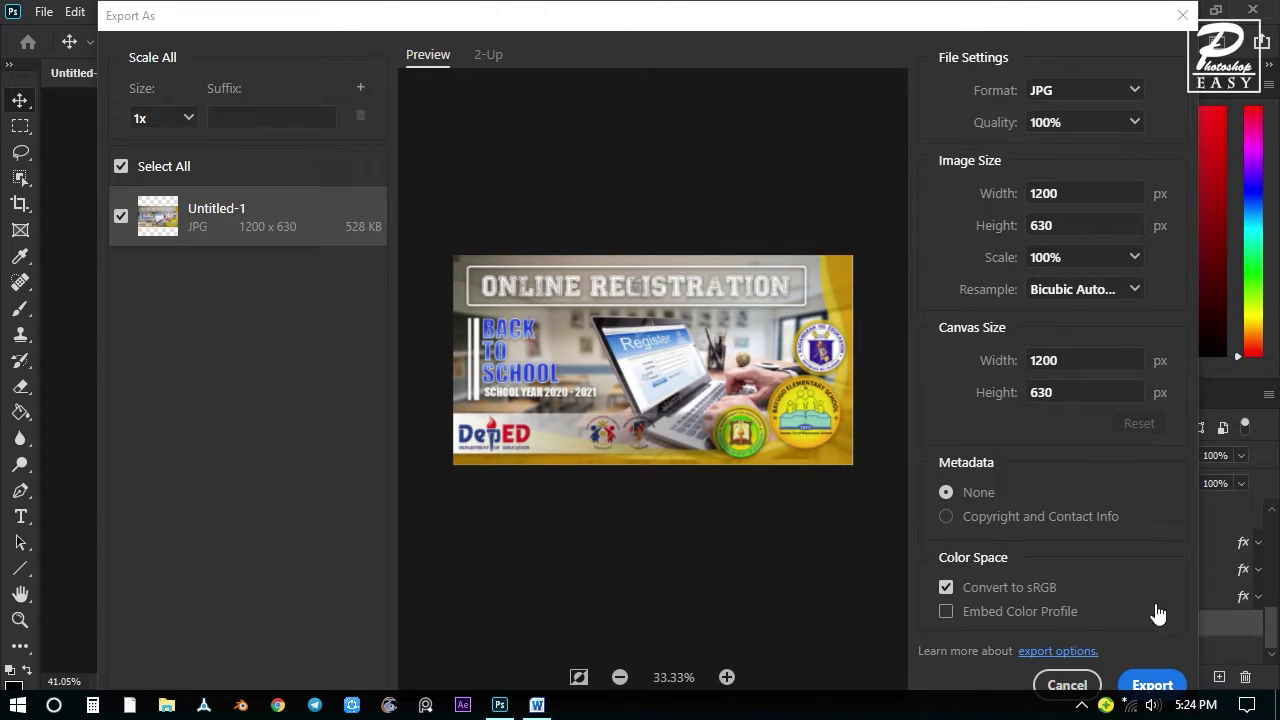
left_click(1152, 685)
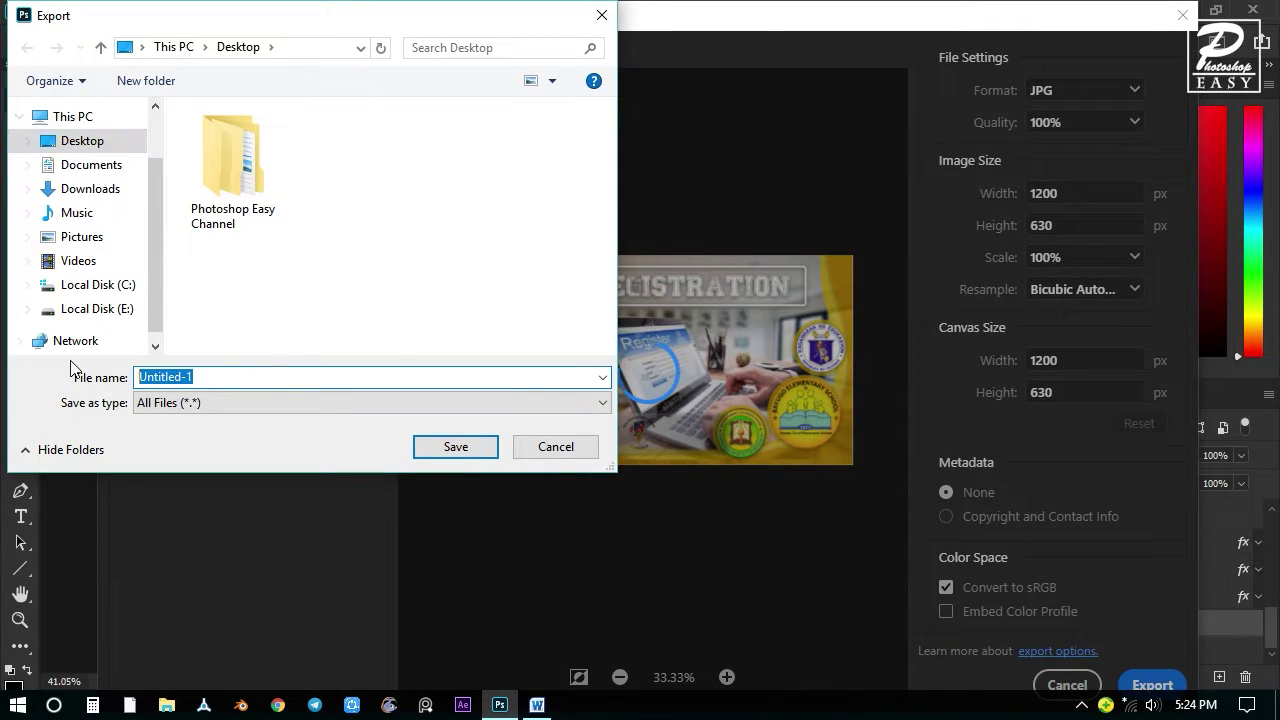
type("Online Registration")
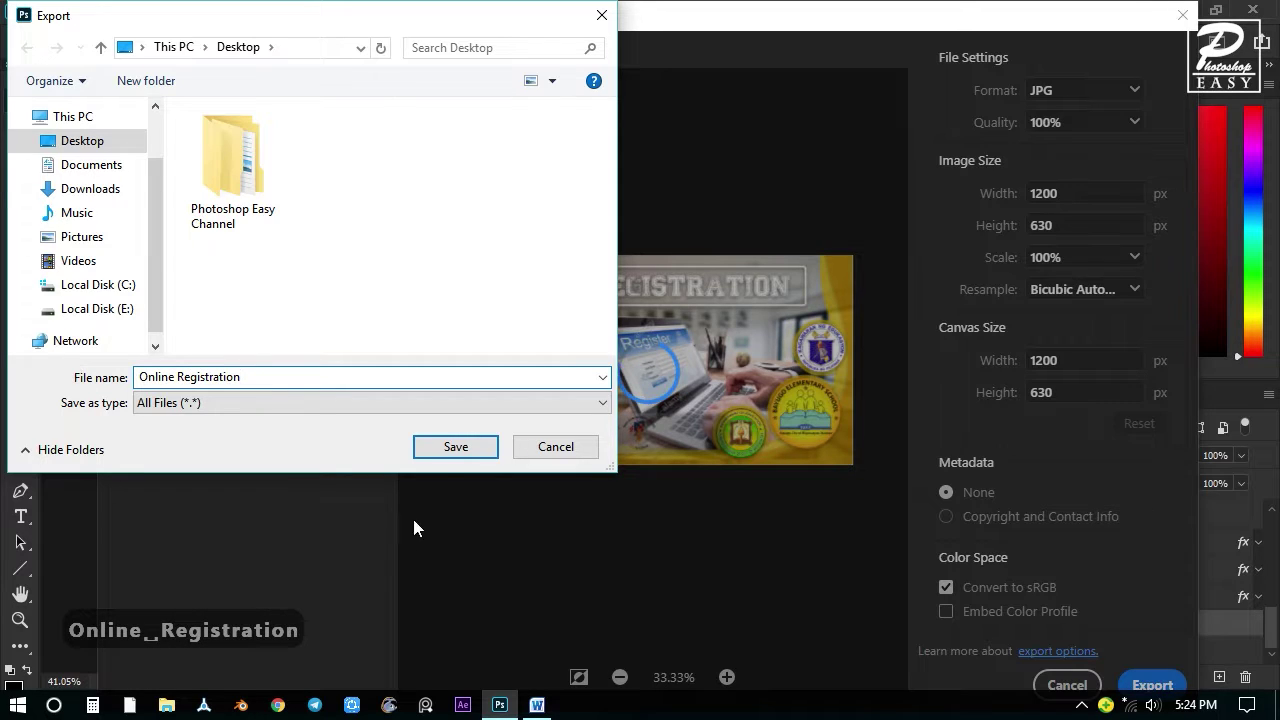
left_click(452, 450)
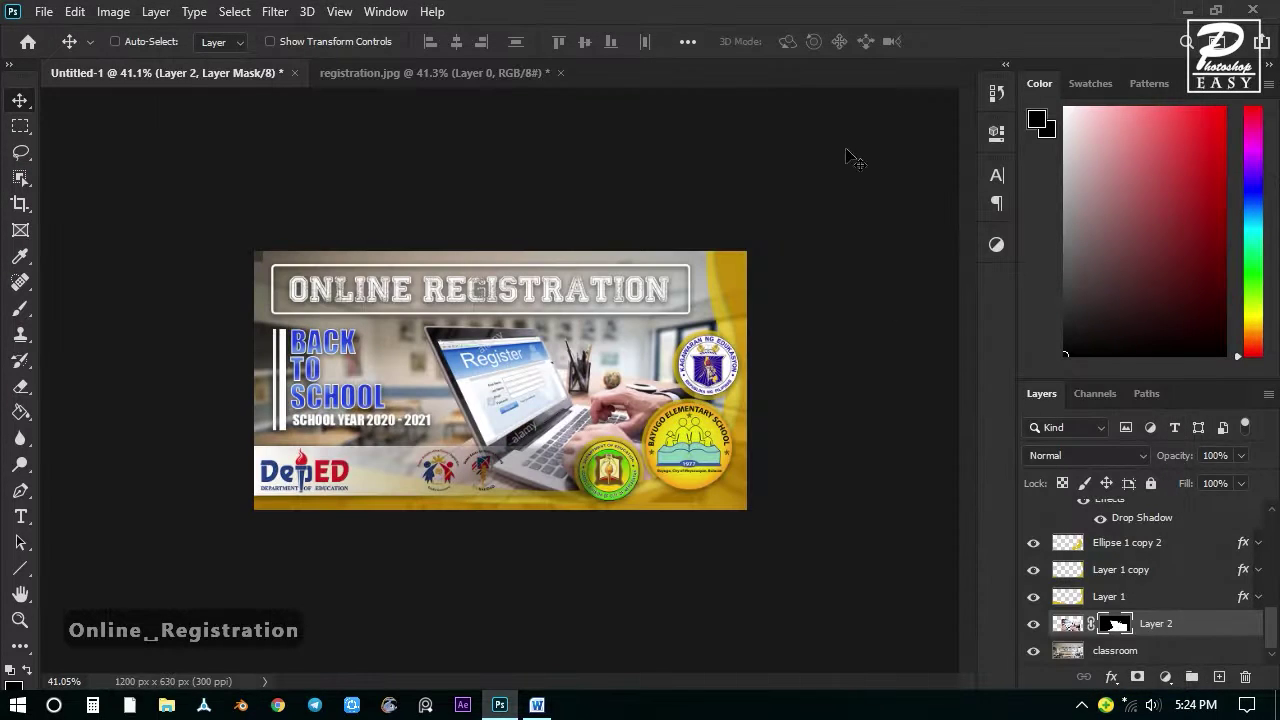
Save the layered banner on the computer as a Photoshop file named Online Registration in the Desktop folder.
key("ctrl+s")
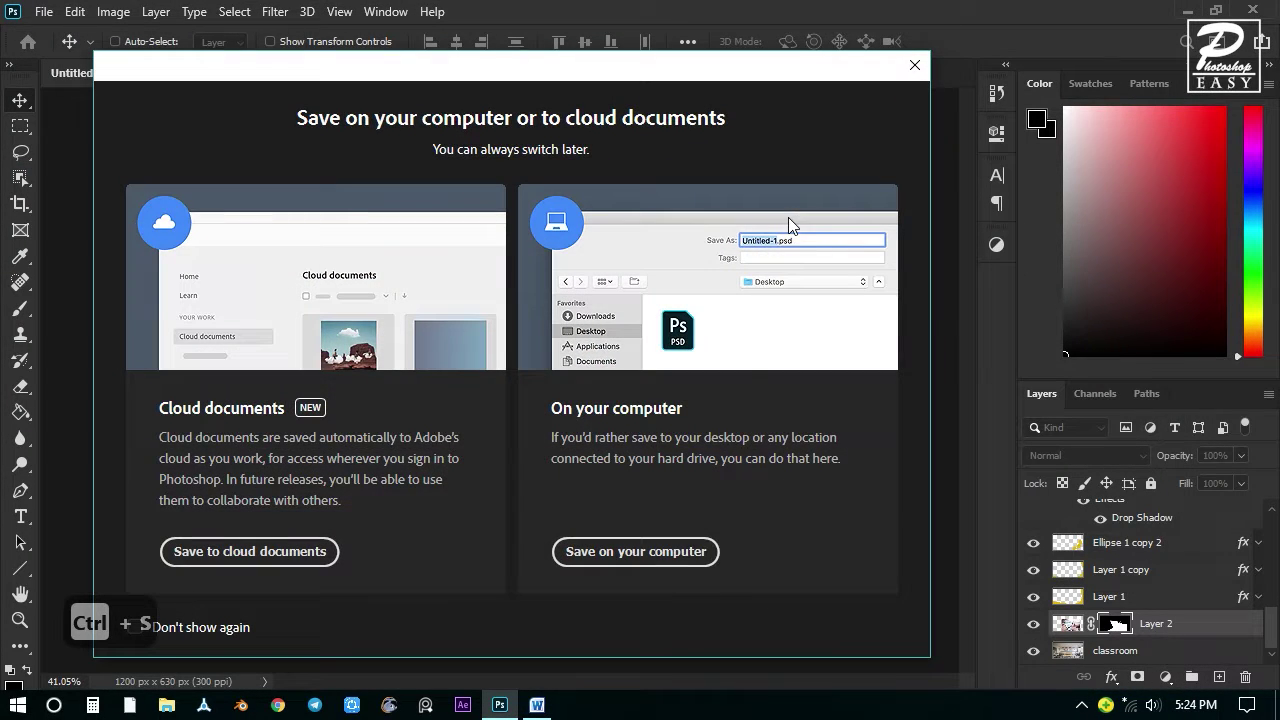
left_click(623, 551)
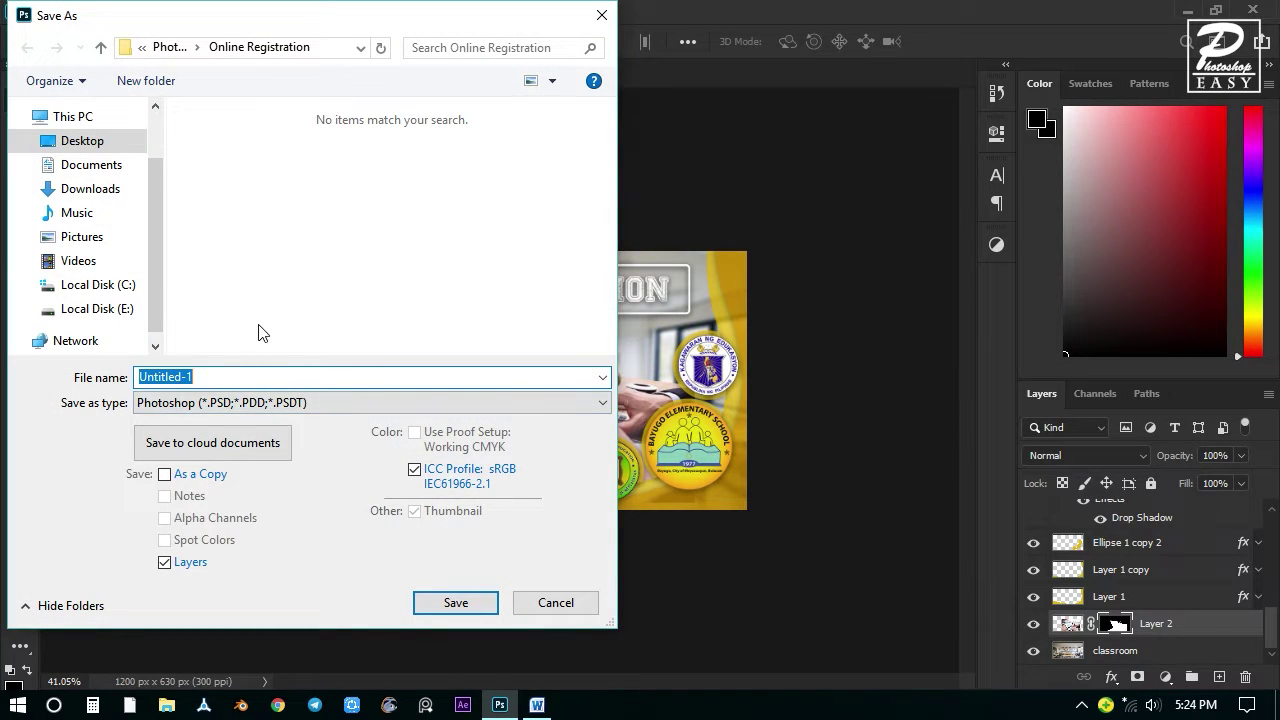
type("Online Registration")
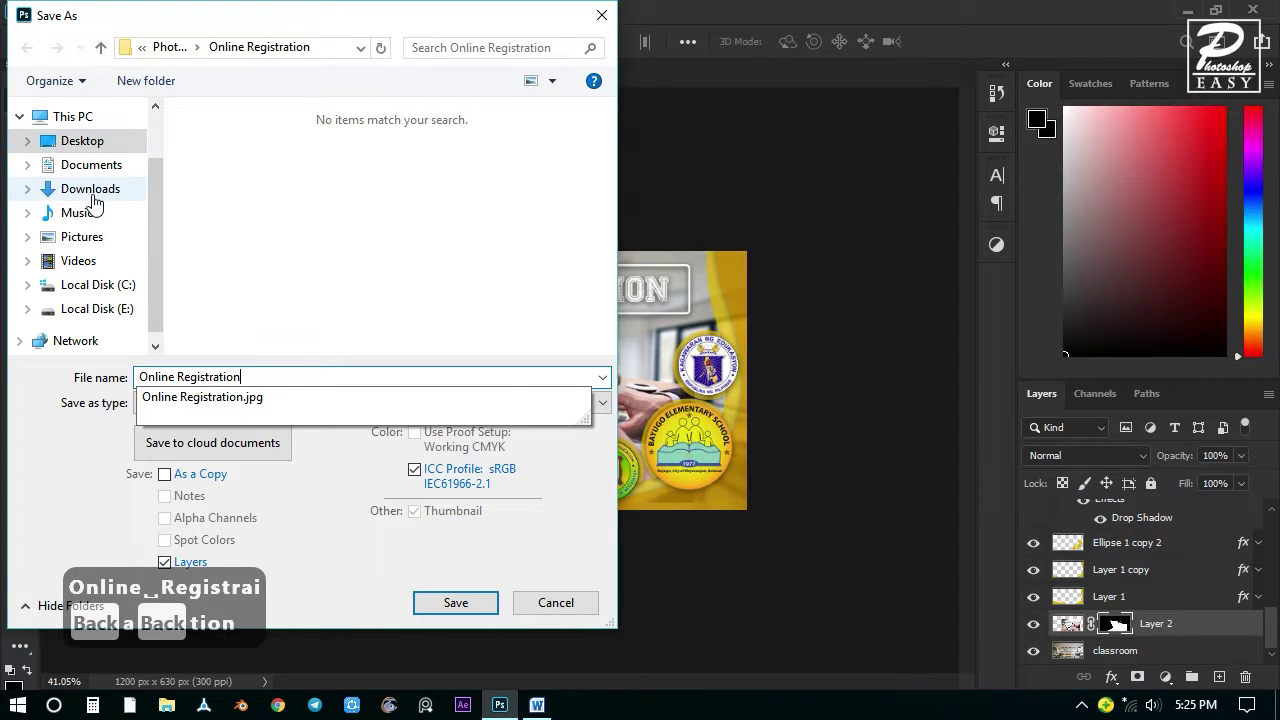
left_click(96, 139)
left_click(455, 603)
left_click(854, 184)
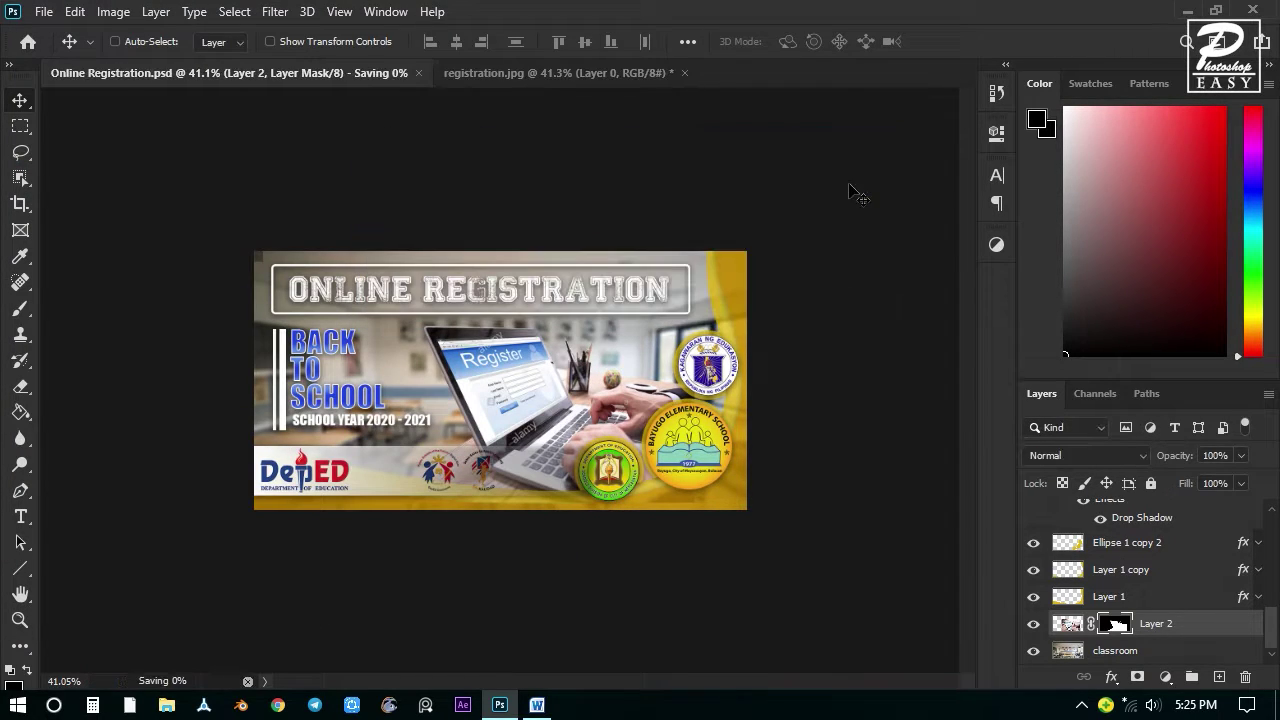
Quit Photoshop with the banner and registration.jpg documents still open.
left_click(1251, 10)
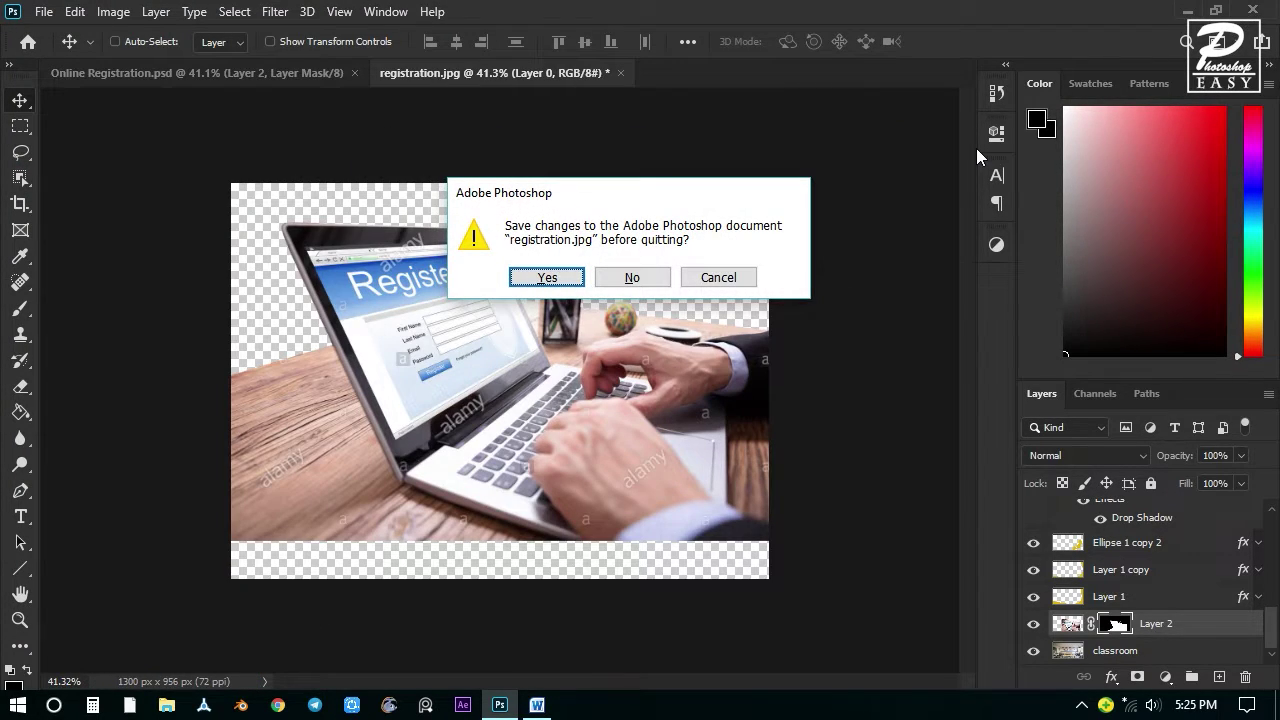